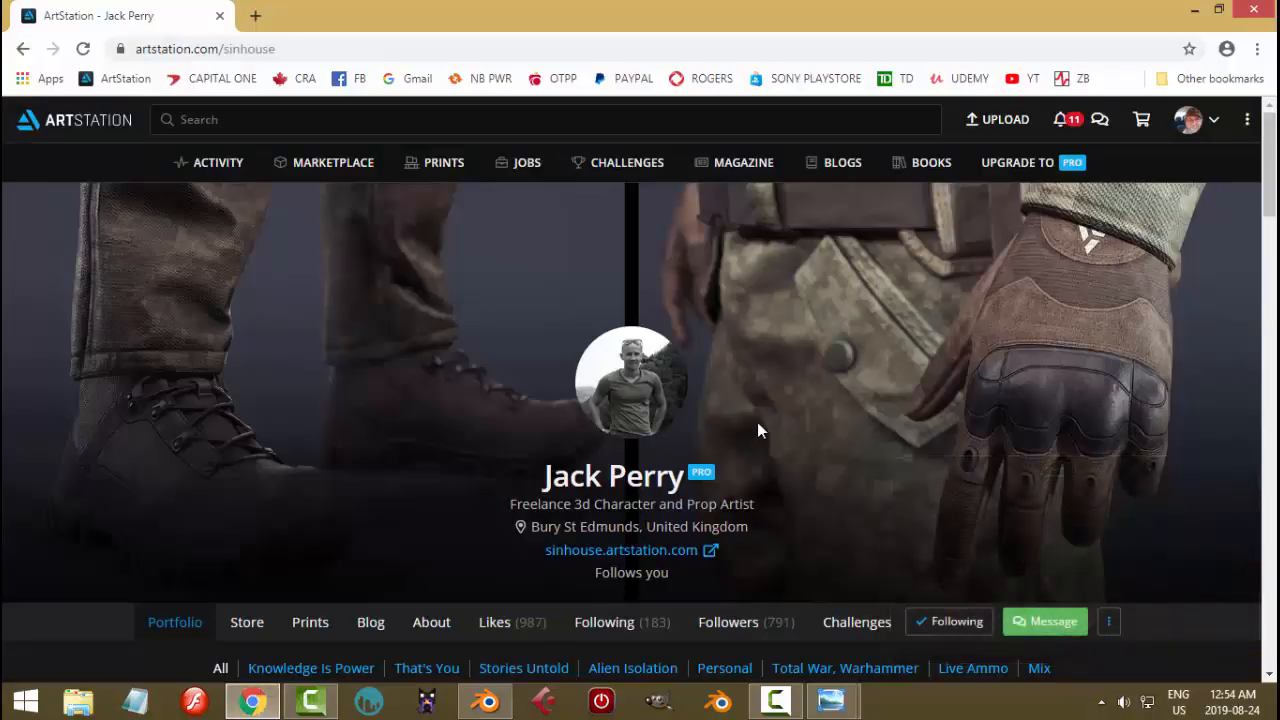
Open the Alien Isolation album in the artist's ArtStation portfolio and examine the motion tracker artwork images.
{"action": "scroll", "coordinate": [841, 420], "scroll_direction": "down", "scroll_amount": 5}
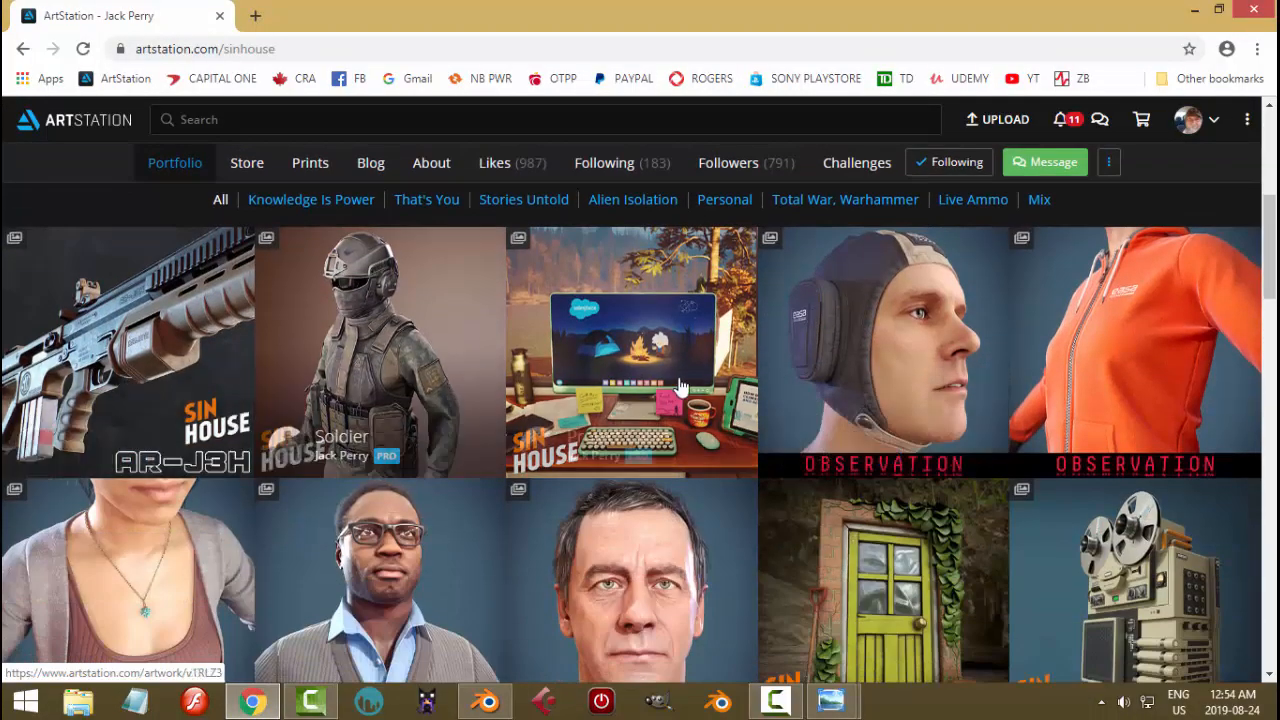
{"action": "scroll", "coordinate": [640, 390], "scroll_direction": "down", "scroll_amount": 5}
{"action": "scroll", "coordinate": [697, 405], "scroll_direction": "up", "scroll_amount": 6}
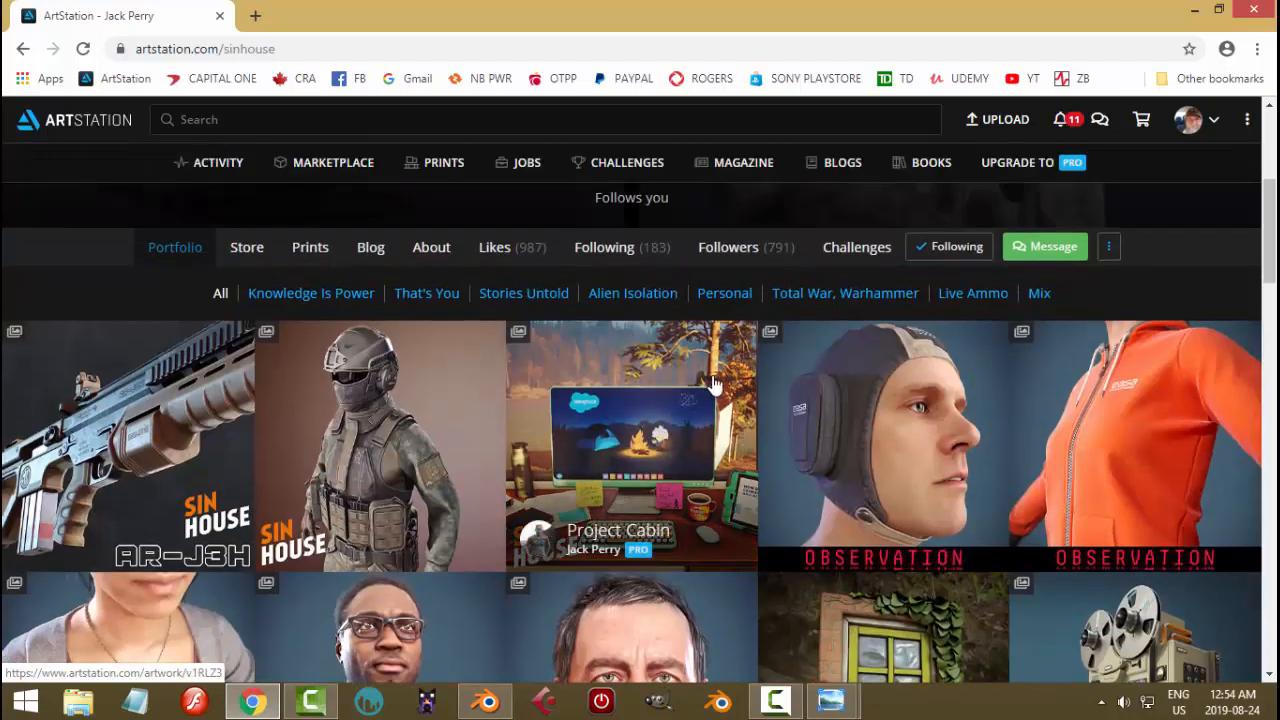
{"action": "left_click", "coordinate": [629, 295]}
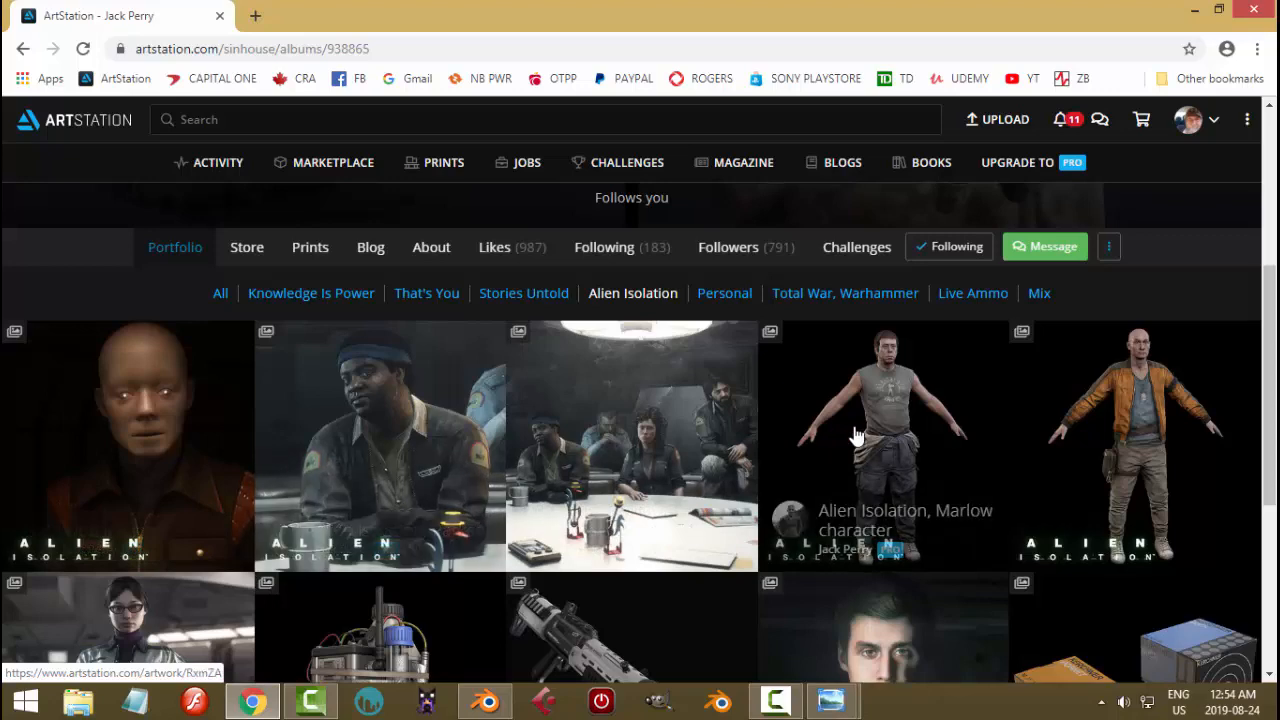
{"action": "scroll", "coordinate": [855, 437], "scroll_direction": "down", "scroll_amount": 4}
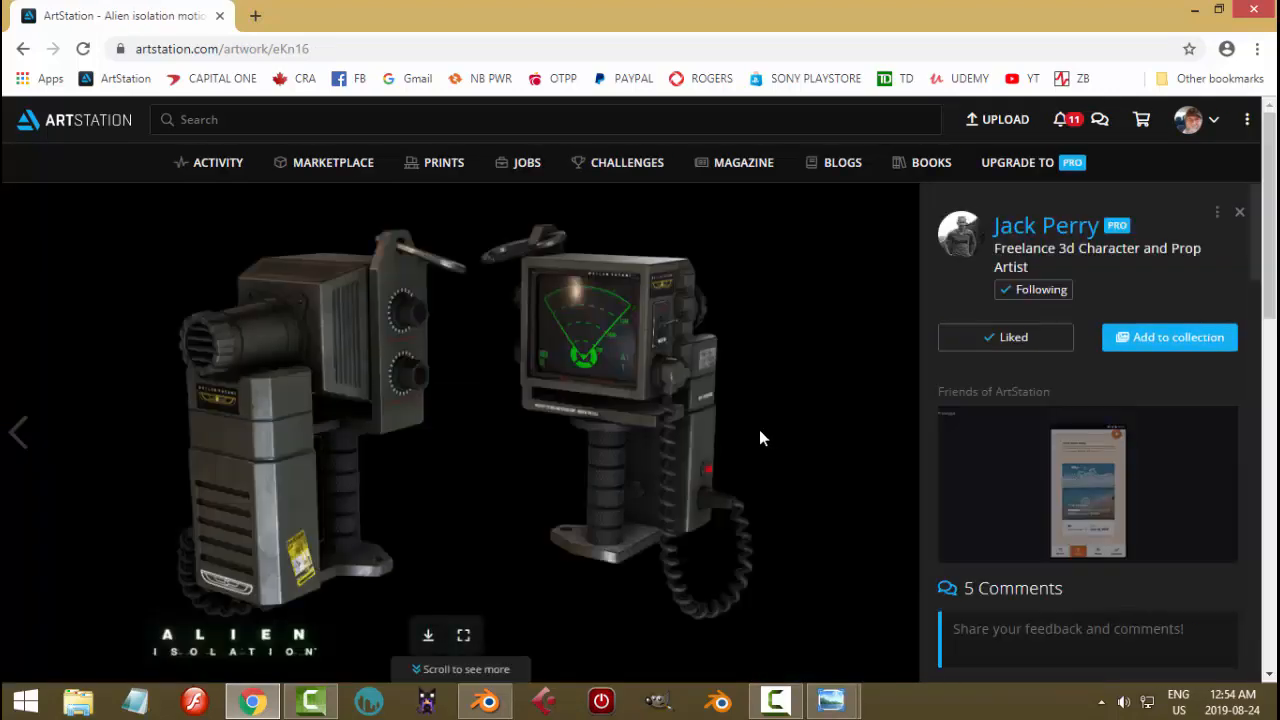
{"action": "scroll", "coordinate": [740, 432], "scroll_direction": "down", "scroll_amount": 1}
{"action": "scroll", "coordinate": [705, 420], "scroll_direction": "down", "scroll_amount": 8}
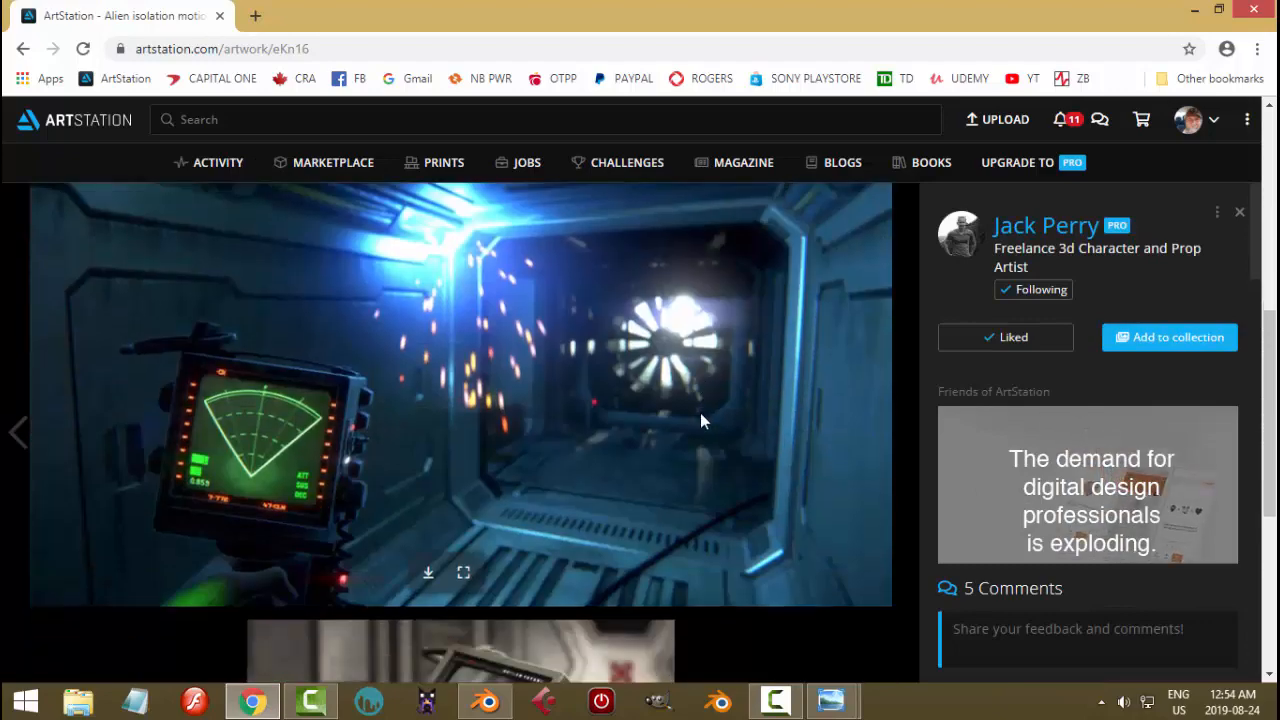
{"action": "scroll", "coordinate": [700, 421], "scroll_direction": "up", "scroll_amount": 9}
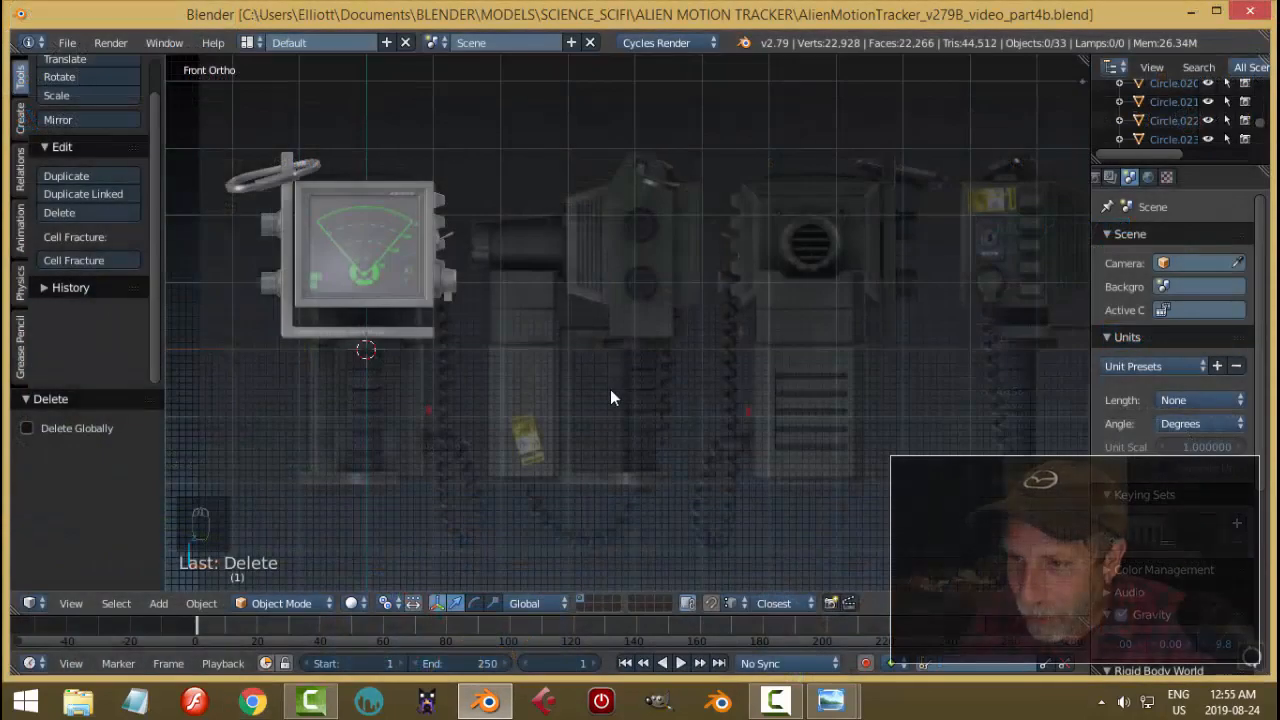
Add a cube in the right view and move it about 1.885 along Y onto the rear housing in the reference image.
{"action": "middle_click_drag", "start_coordinate": [609, 394], "coordinate": [751, 380]}
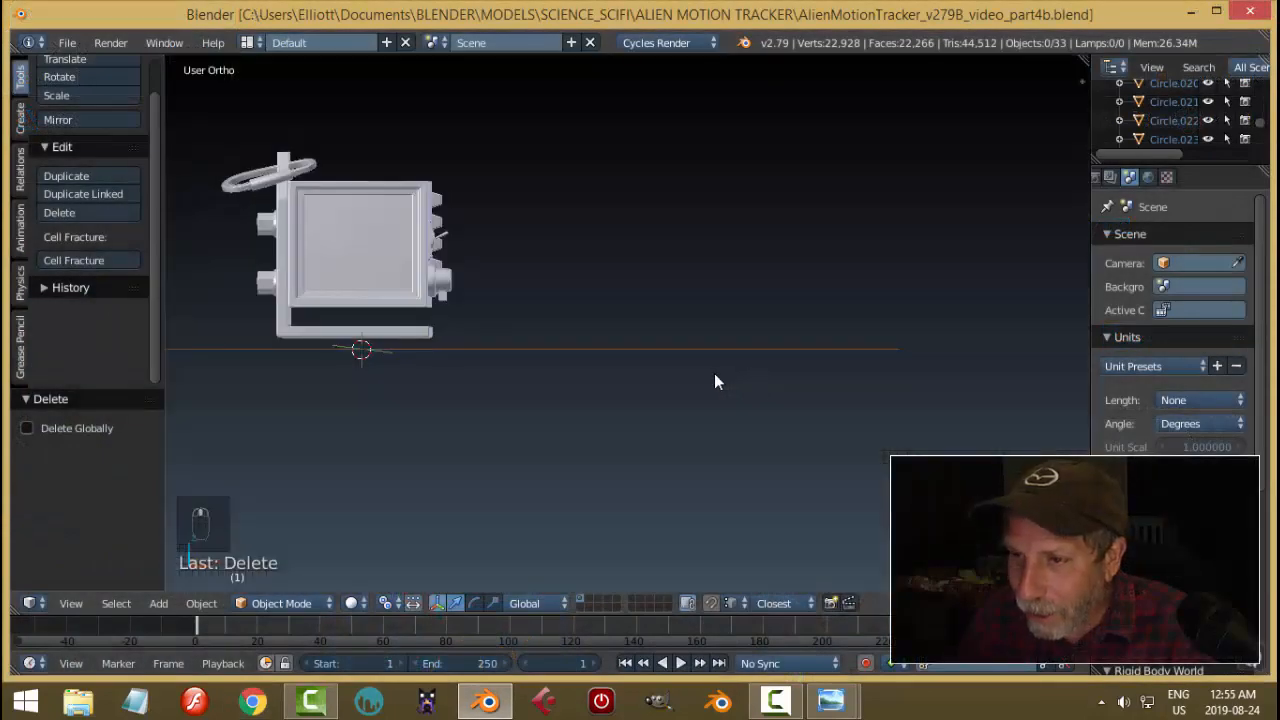
{"action": "middle_click_drag", "start_coordinate": [677, 399], "coordinate": [662, 401]}
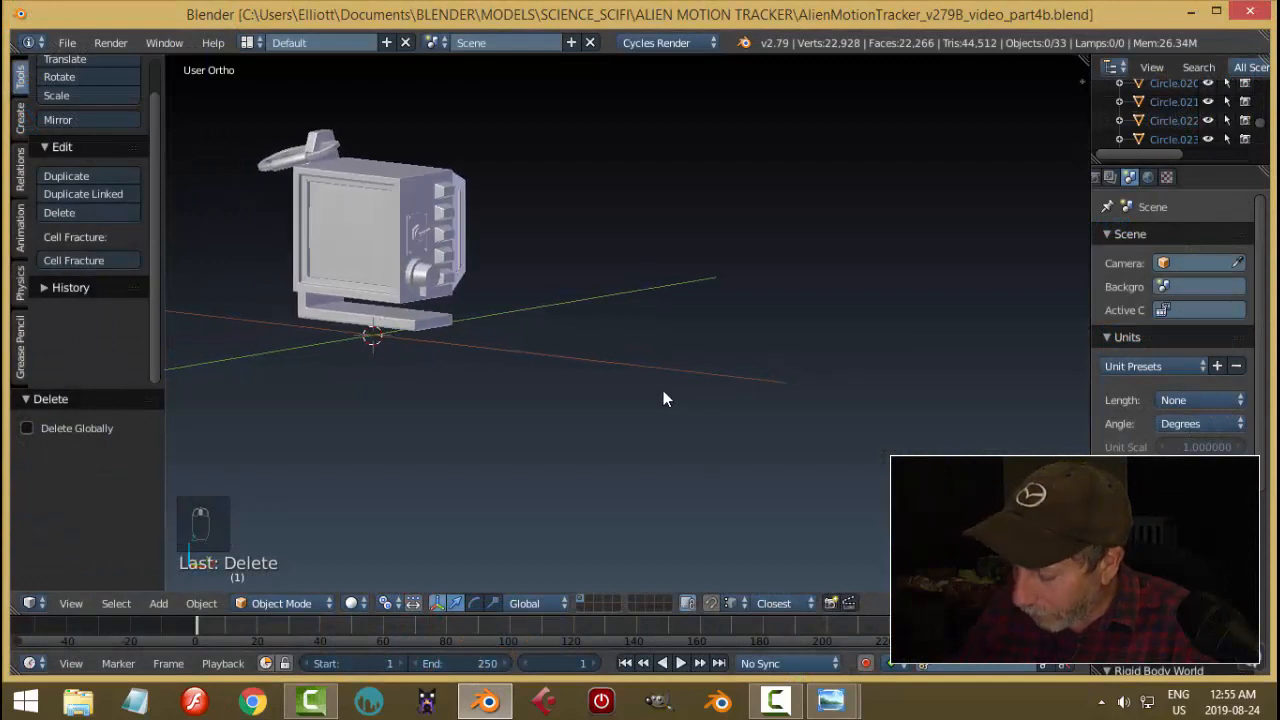
{"action": "key", "text": "KP_3"}
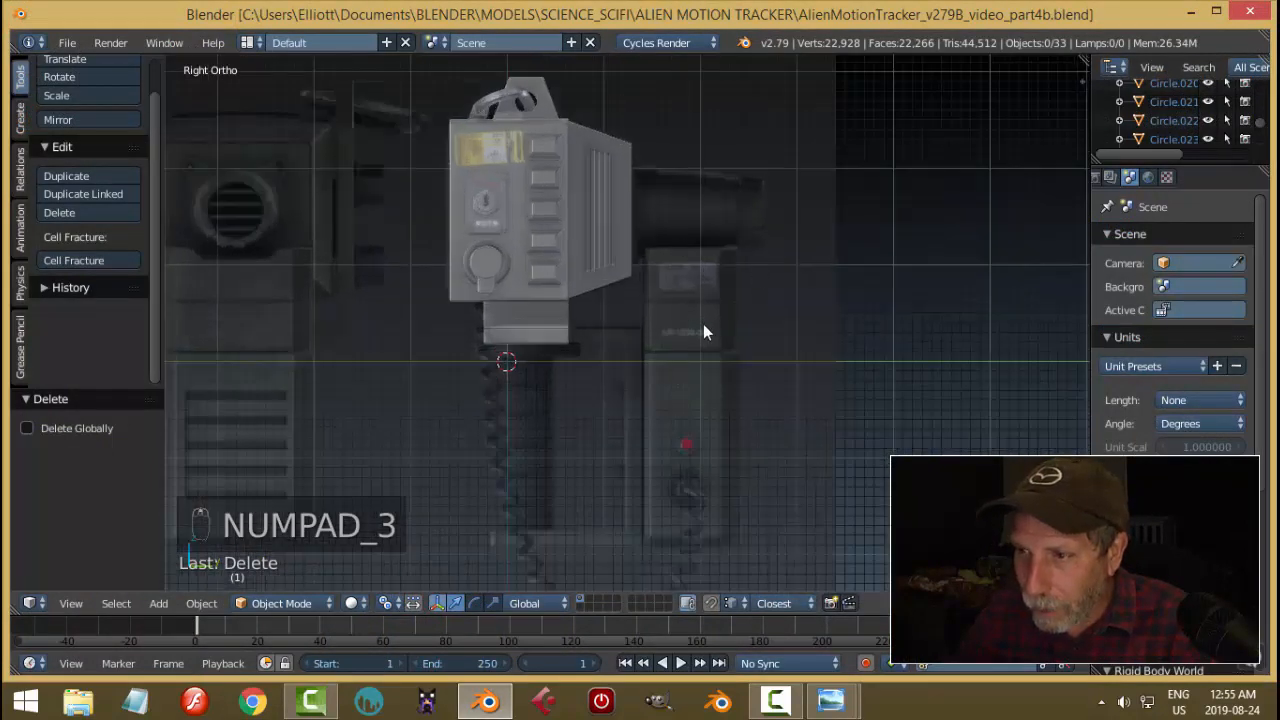
{"action": "scroll", "coordinate": [703, 330], "scroll_direction": "up", "scroll_amount": 2}
{"action": "scroll", "coordinate": [712, 336], "scroll_direction": "up", "scroll_amount": 1}
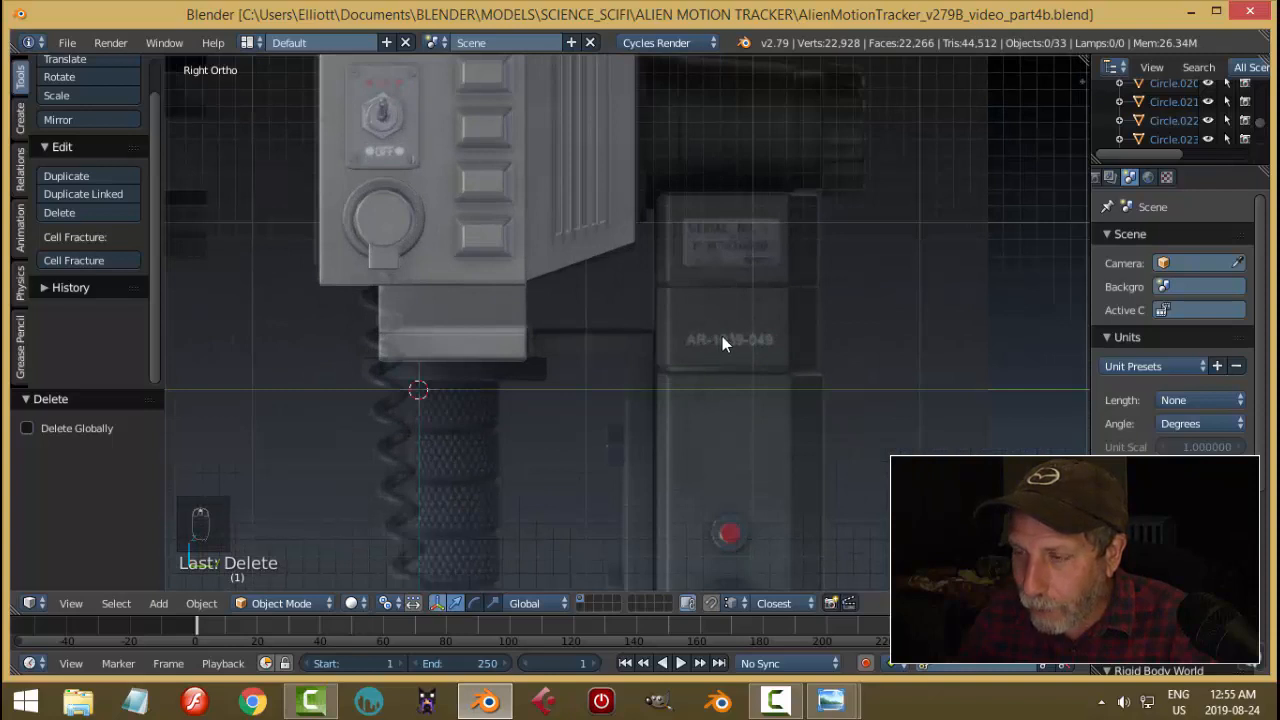
{"action": "scroll", "coordinate": [724, 337], "scroll_direction": "down", "scroll_amount": 1}
{"action": "middle_click_drag", "start_coordinate": [796, 344], "coordinate": [630, 346], "text": "shift"}
{"action": "scroll", "coordinate": [665, 341], "scroll_direction": "down", "scroll_amount": 1}
{"action": "key", "text": "shift+a"}
{"action": "mouse_move", "coordinate": [613, 341]}
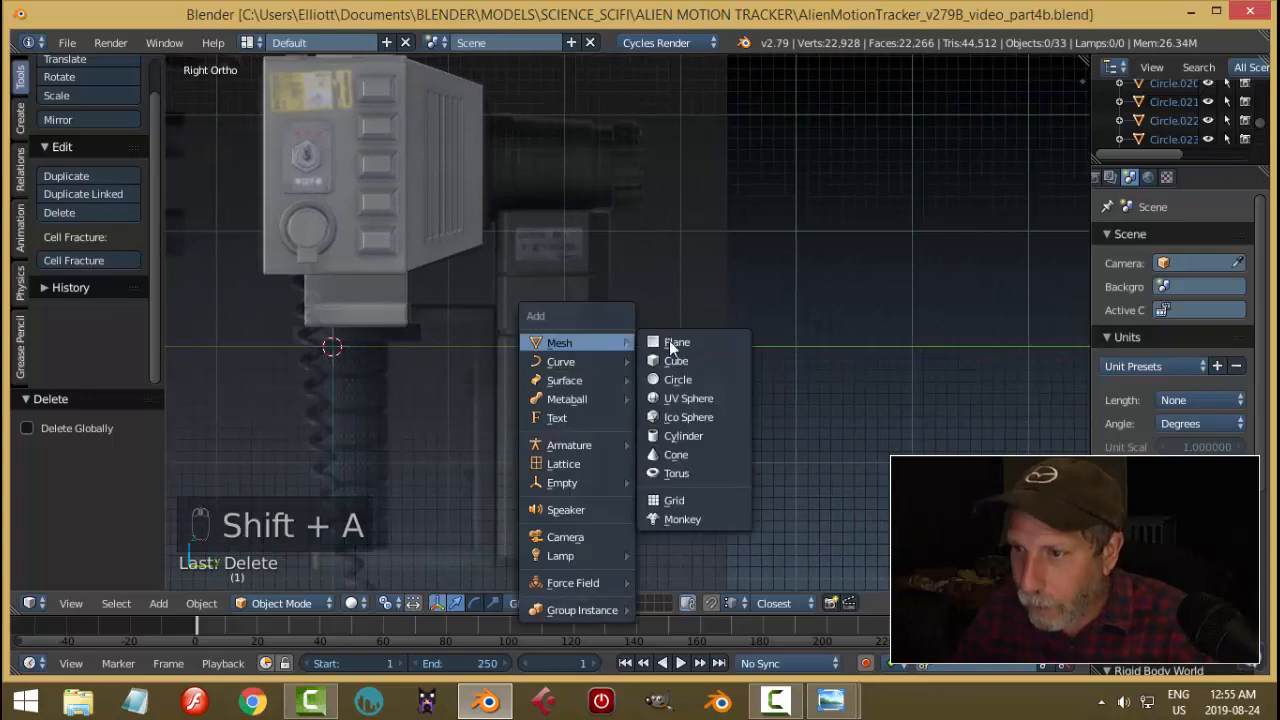
{"action": "left_click", "coordinate": [680, 356]}
{"action": "left_click_drag", "start_coordinate": [398, 352], "coordinate": [615, 345]}
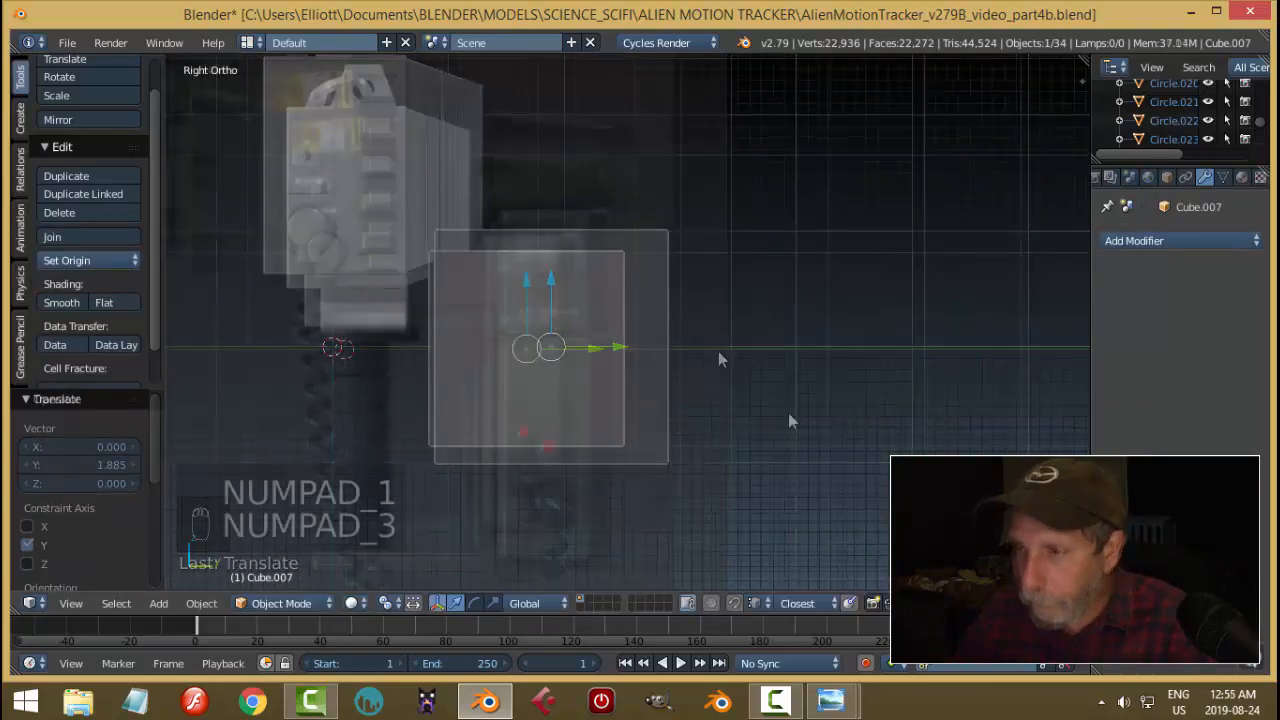
In wireframe edit mode, raise the cube's top face about 0.17 along Z to the top of the housing in the reference.
{"action": "key", "text": "Tab"}
{"action": "left_click", "coordinate": [866, 331]}
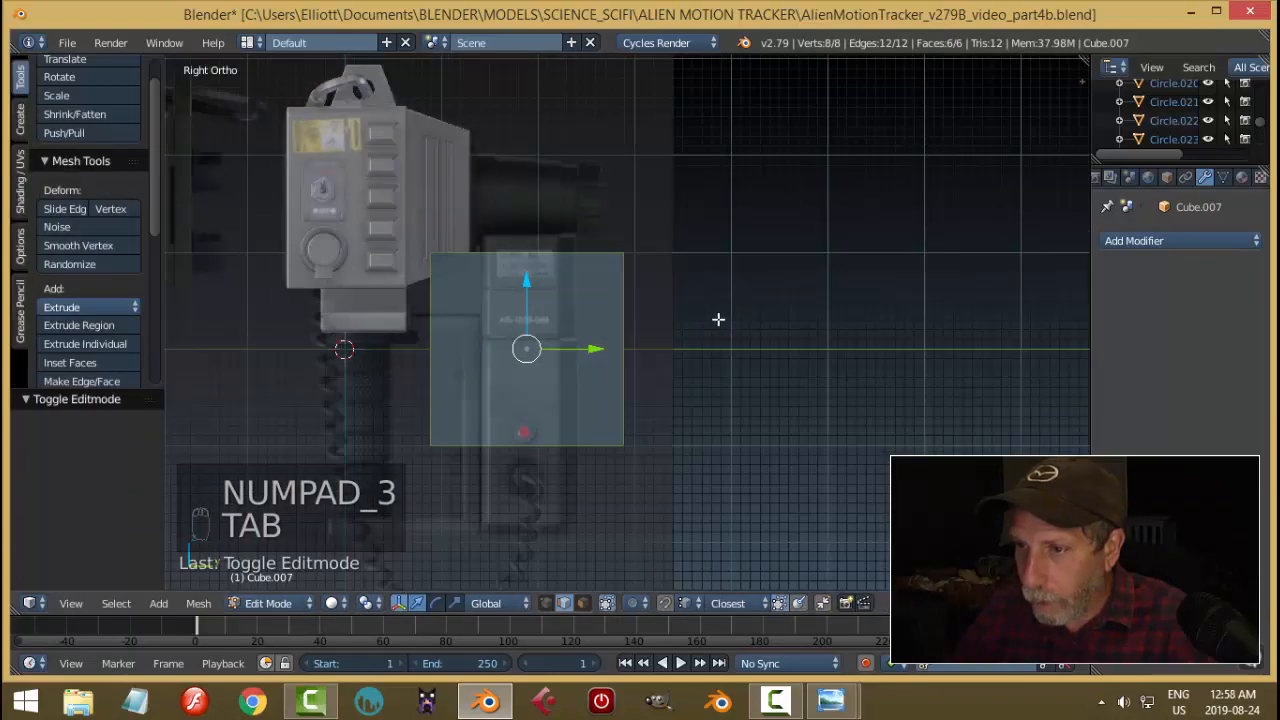
{"action": "key", "text": "z"}
{"action": "left_click", "coordinate": [789, 317]}
{"action": "scroll", "coordinate": [707, 320], "scroll_direction": "up", "scroll_amount": 2}
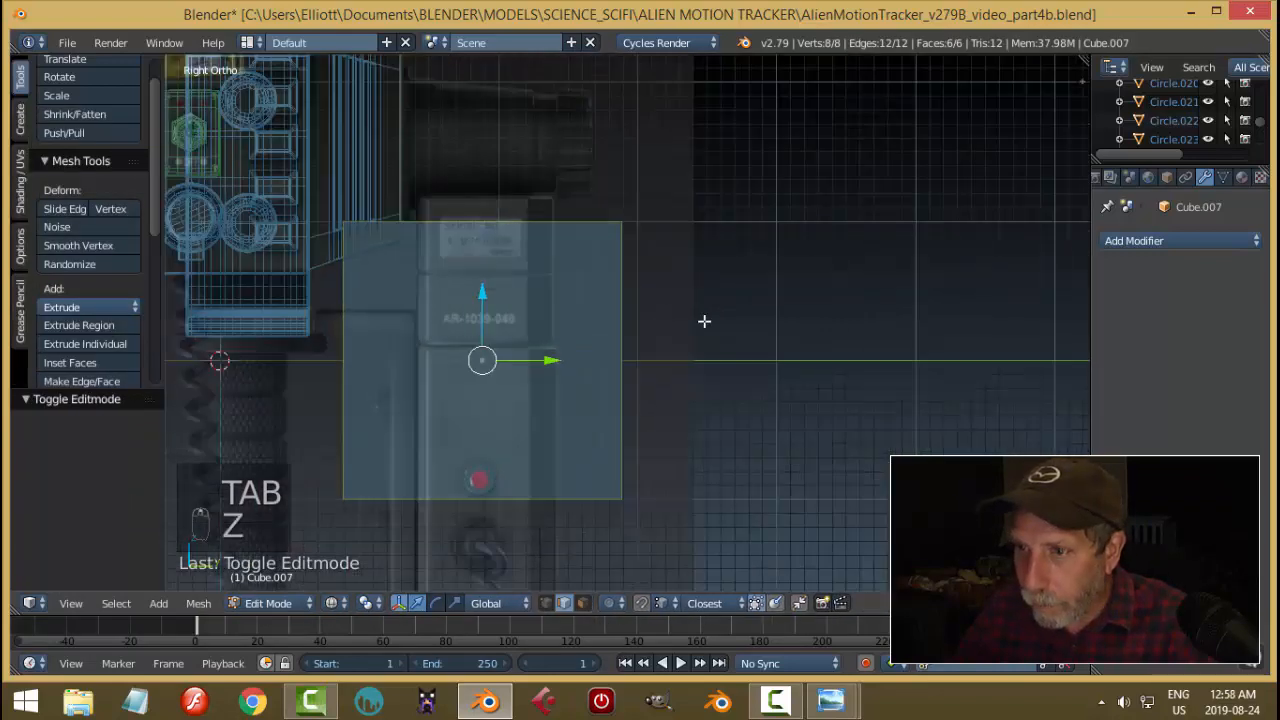
{"action": "scroll", "coordinate": [625, 312], "scroll_direction": "down", "scroll_amount": 1}
{"action": "key", "text": "a"}
{"action": "key", "text": "b"}
{"action": "left_click_drag", "start_coordinate": [341, 207], "coordinate": [692, 283]}
{"action": "left_click_drag", "start_coordinate": [507, 175], "coordinate": [511, 159]}
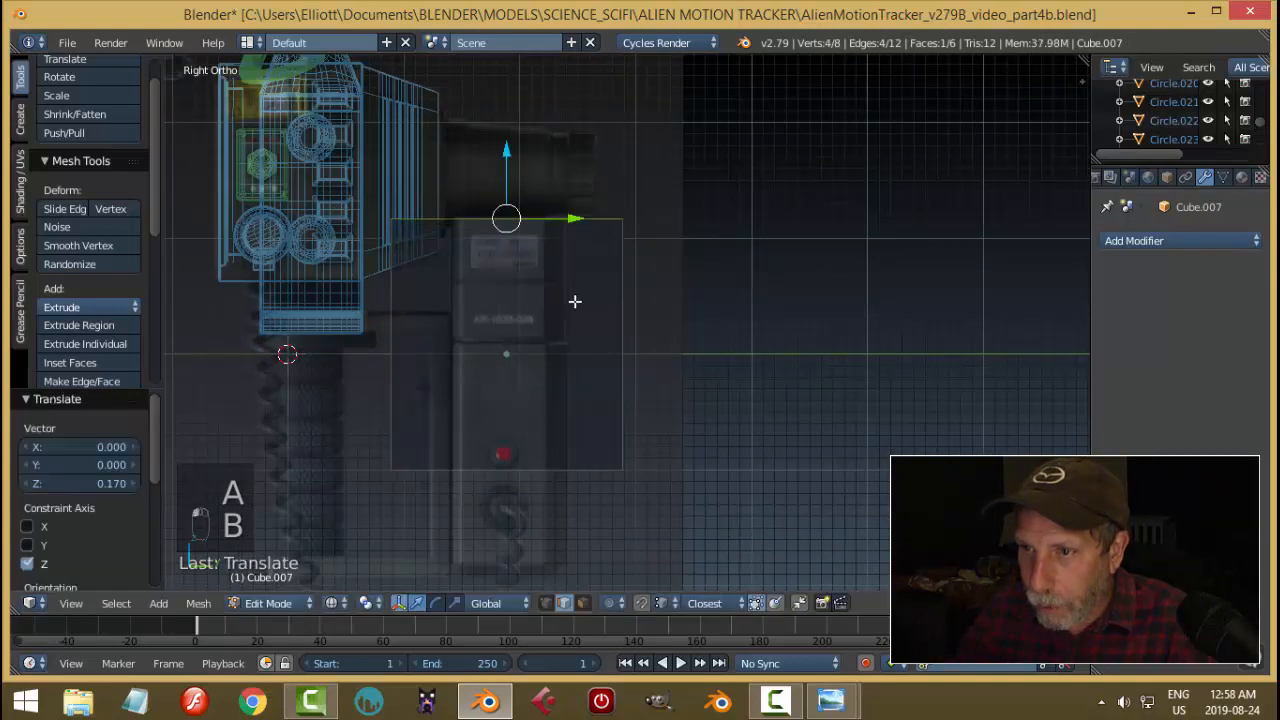
Lower the cube's bottom face along Z to the bottom edge of the housing in the reference image.
{"action": "key", "text": "a"}
{"action": "key", "text": "b"}
{"action": "left_click_drag", "start_coordinate": [694, 497], "coordinate": [283, 422]}
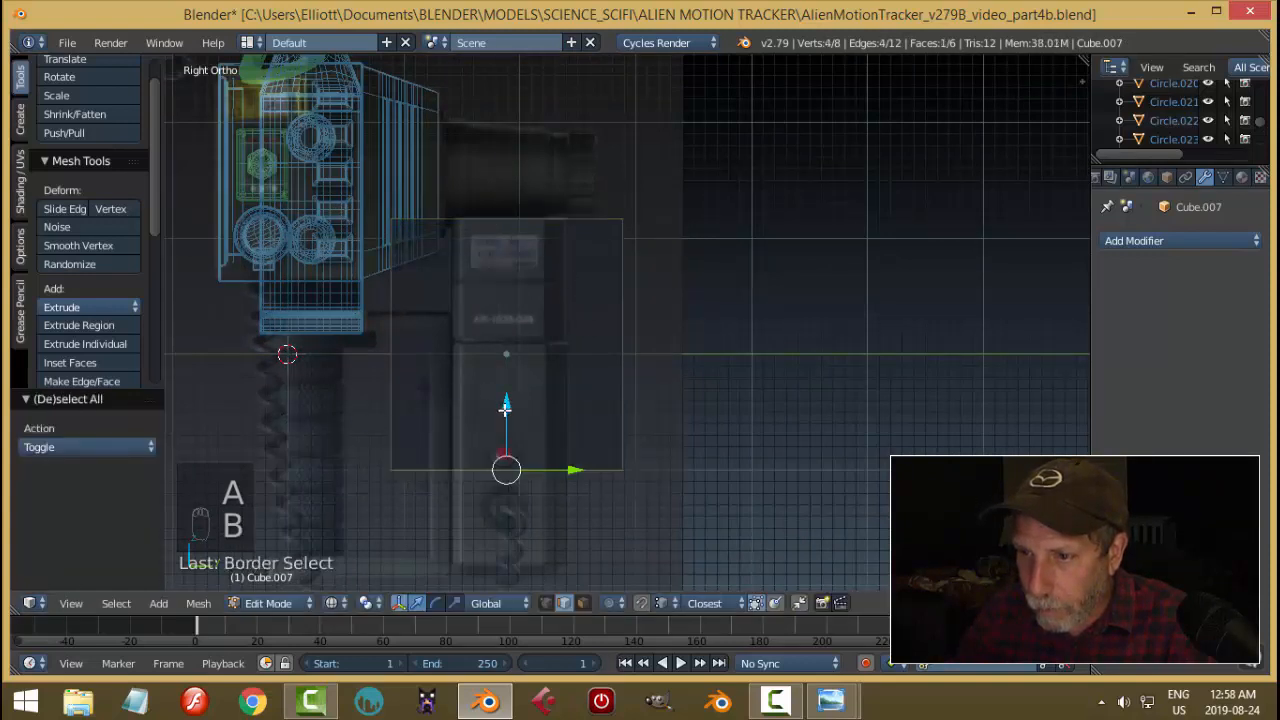
{"action": "left_click_drag", "start_coordinate": [505, 407], "coordinate": [517, 497]}
Move the block's rear face about -0.501 along Y to the back edge of the housing in the reference.
{"action": "key", "text": "a"}
{"action": "key", "text": "b"}
{"action": "left_click_drag", "start_coordinate": [575, 177], "coordinate": [700, 592]}
{"action": "left_click_drag", "start_coordinate": [703, 406], "coordinate": [643, 398]}
{"action": "middle_click_drag", "start_coordinate": [643, 398], "coordinate": [617, 326]}
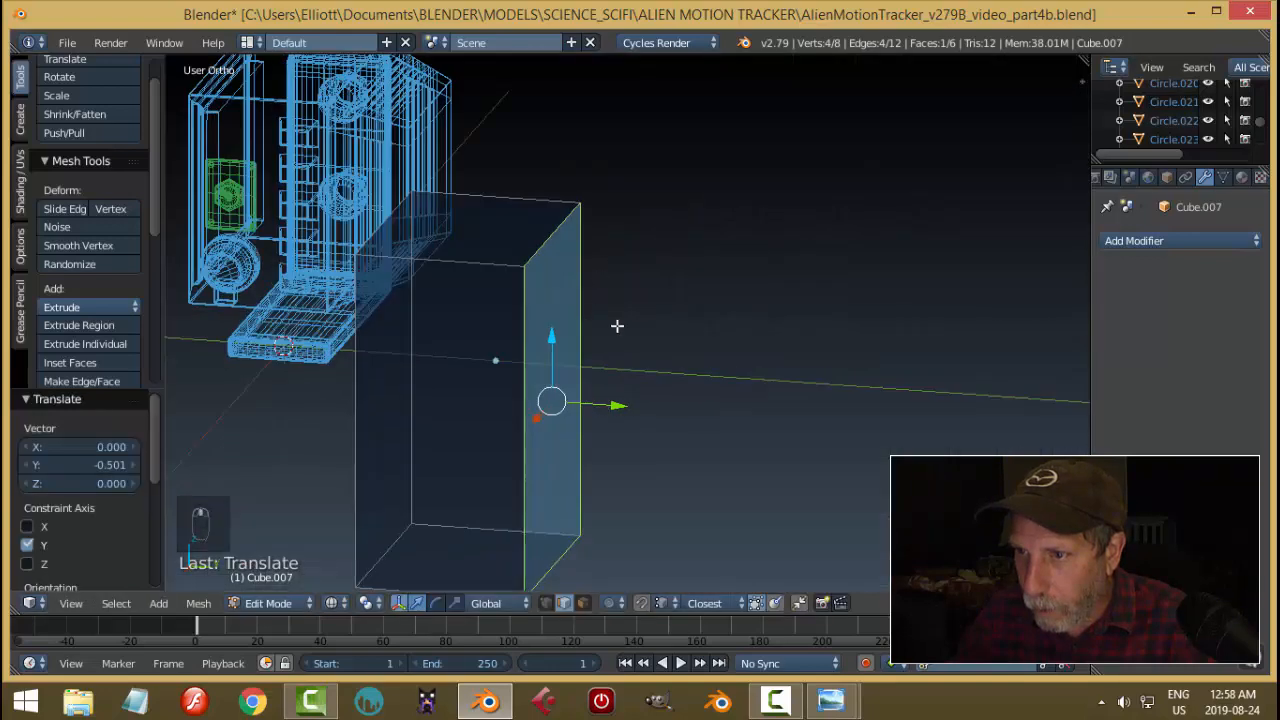
Move the block's front face about 0.526 along Y to the front edge of the housing in the reference.
{"action": "key", "text": "KP_3"}
{"action": "key", "text": "a"}
{"action": "key", "text": "a"}
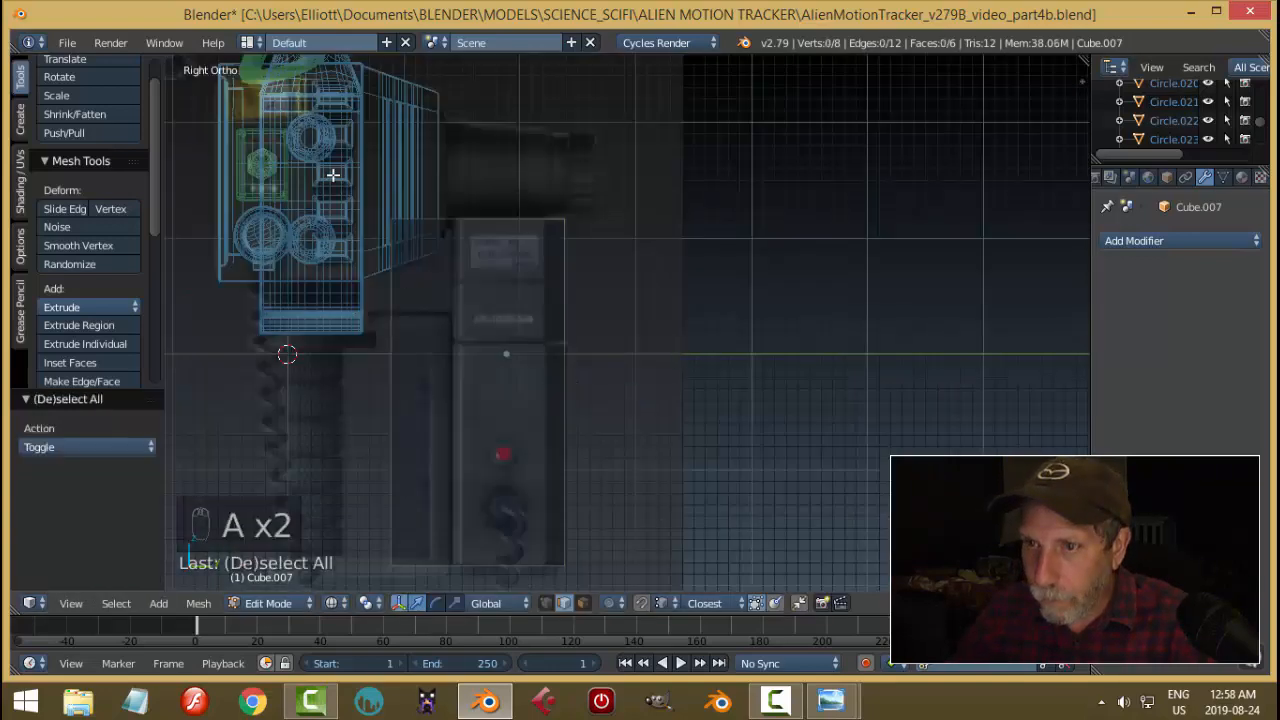
{"action": "key", "text": "b"}
{"action": "left_click_drag", "start_coordinate": [334, 172], "coordinate": [455, 585]}
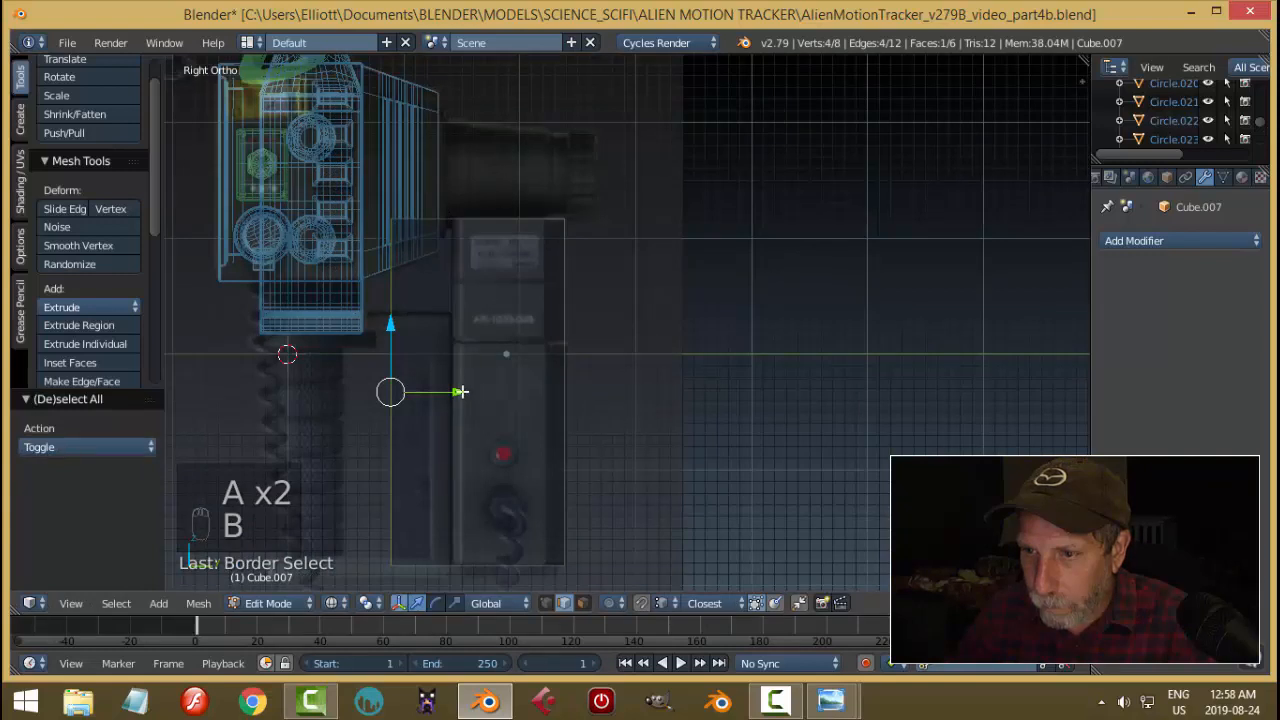
{"action": "left_click_drag", "start_coordinate": [460, 391], "coordinate": [523, 406]}
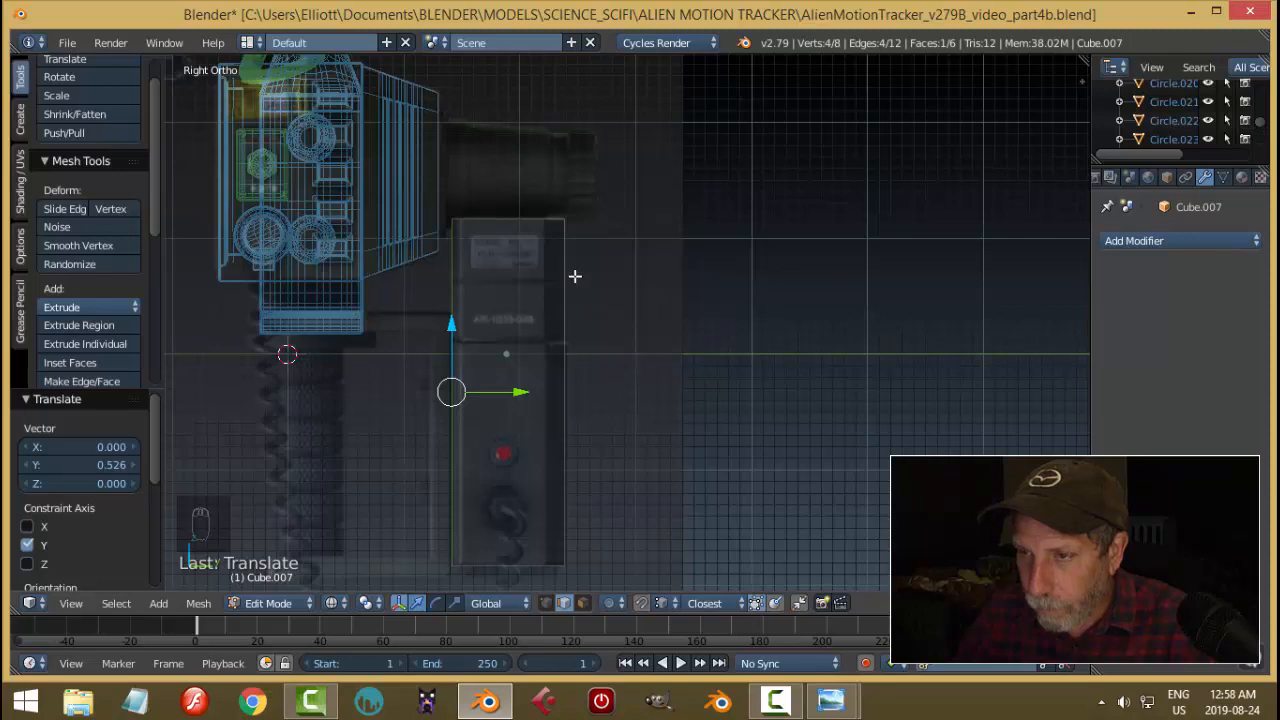
Add two vertical loop cuts to the block, sliding one near the rear face and one close to the front face.
{"action": "mouse_move", "coordinate": [631, 324]}
{"action": "middle_mouse_down"}
{"action": "mouse_move", "coordinate": [617, 354]}
{"action": "mouse_move", "coordinate": [632, 346]}
{"action": "middle_mouse_up"}
{"action": "key", "text": "a"}
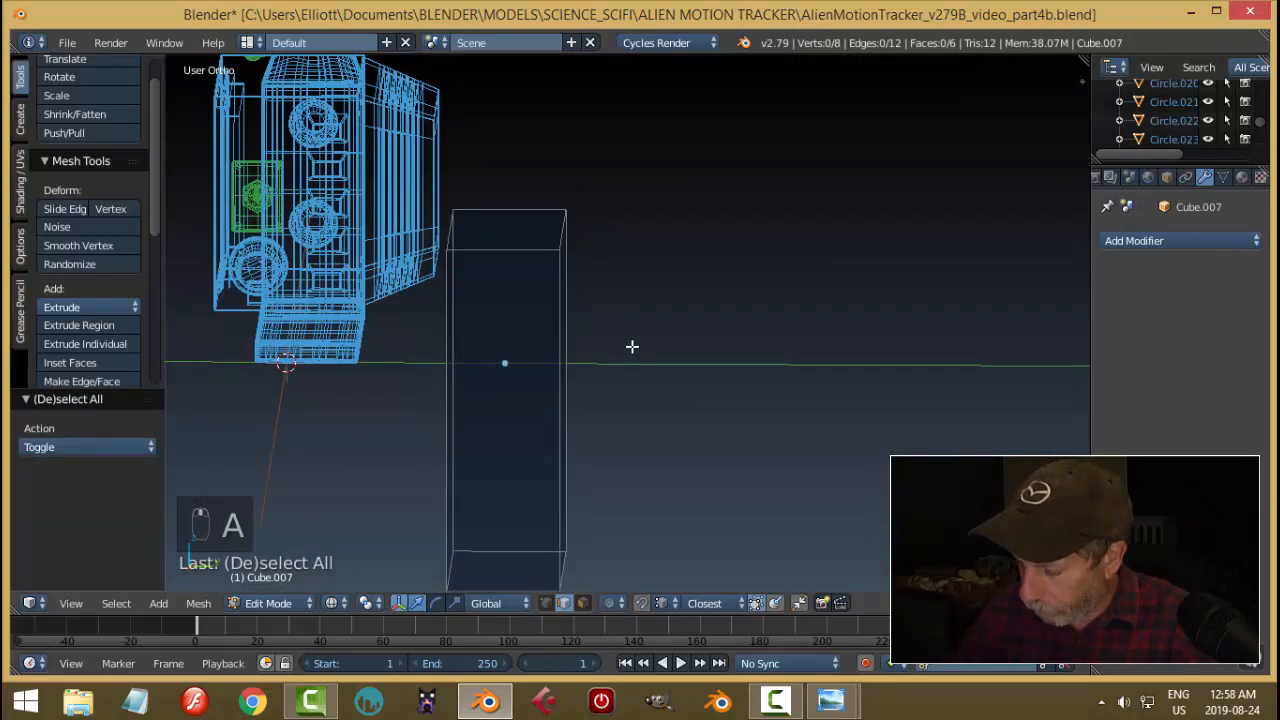
{"action": "key", "text": "KP_3"}
{"action": "key", "text": "ctrl+r"}
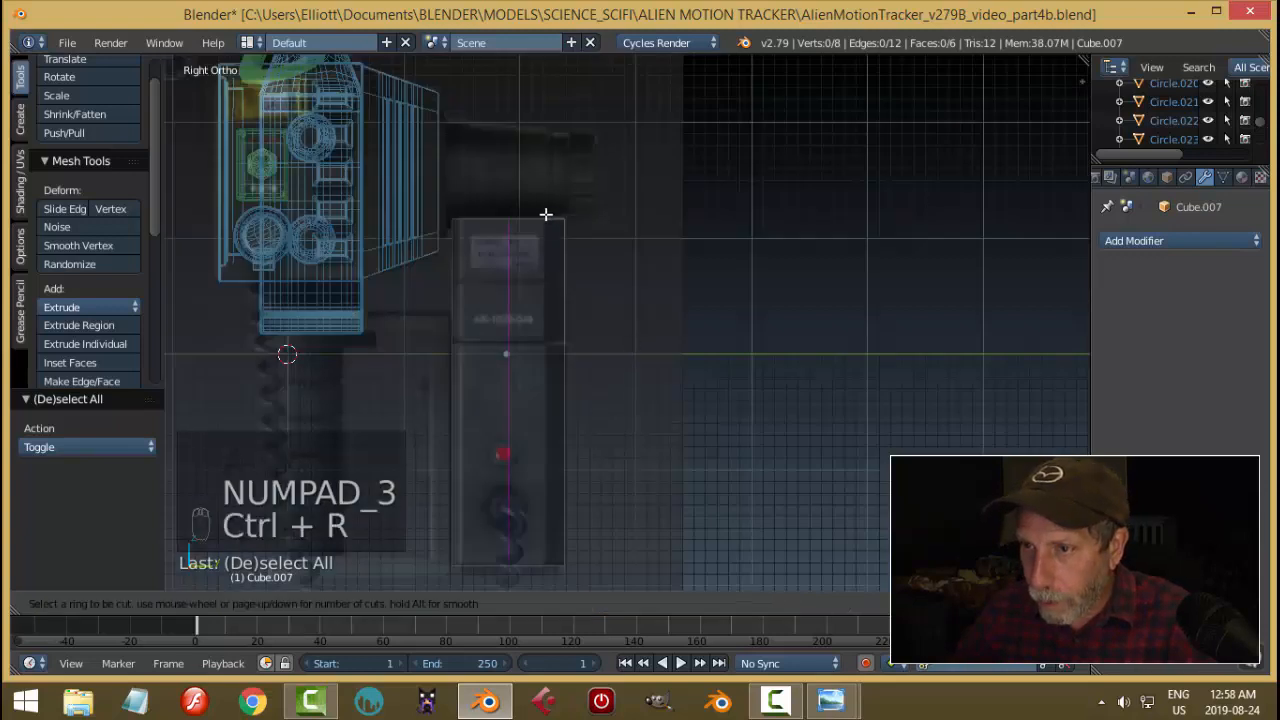
{"action": "left_click", "coordinate": [552, 214]}
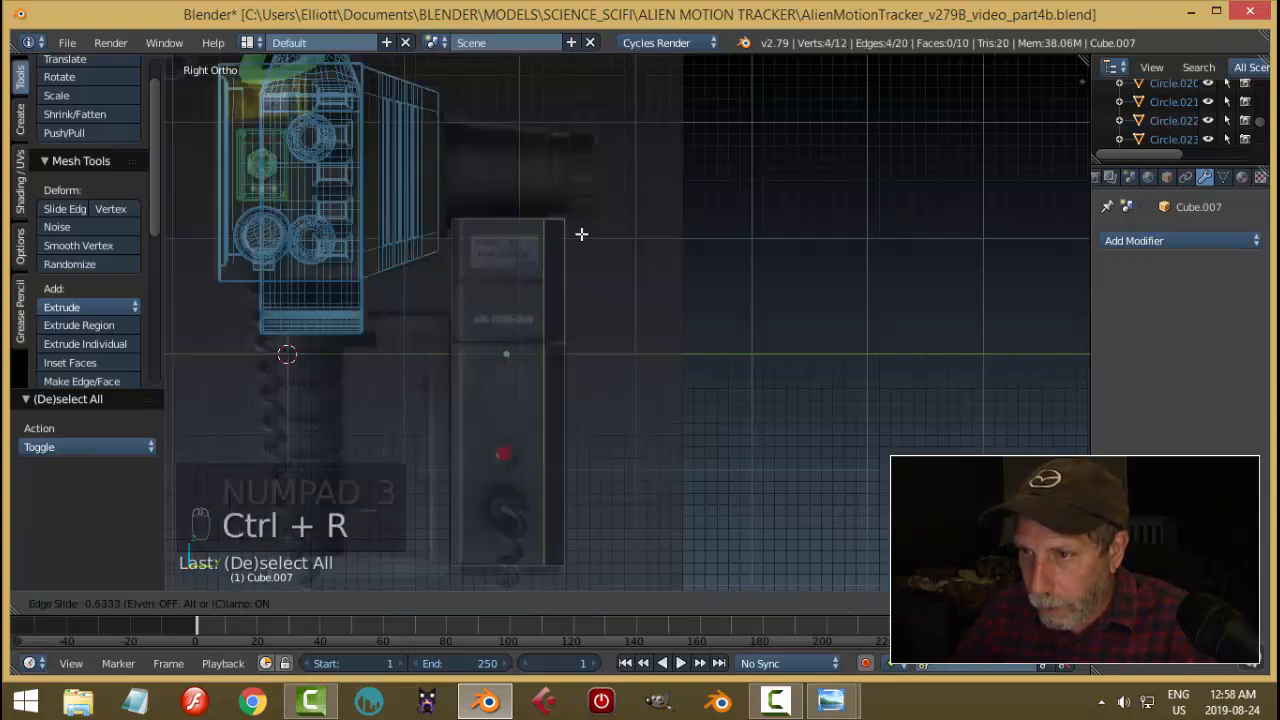
{"action": "left_click", "coordinate": [580, 231]}
{"action": "key", "text": "ctrl+r"}
{"action": "left_click", "coordinate": [490, 219]}
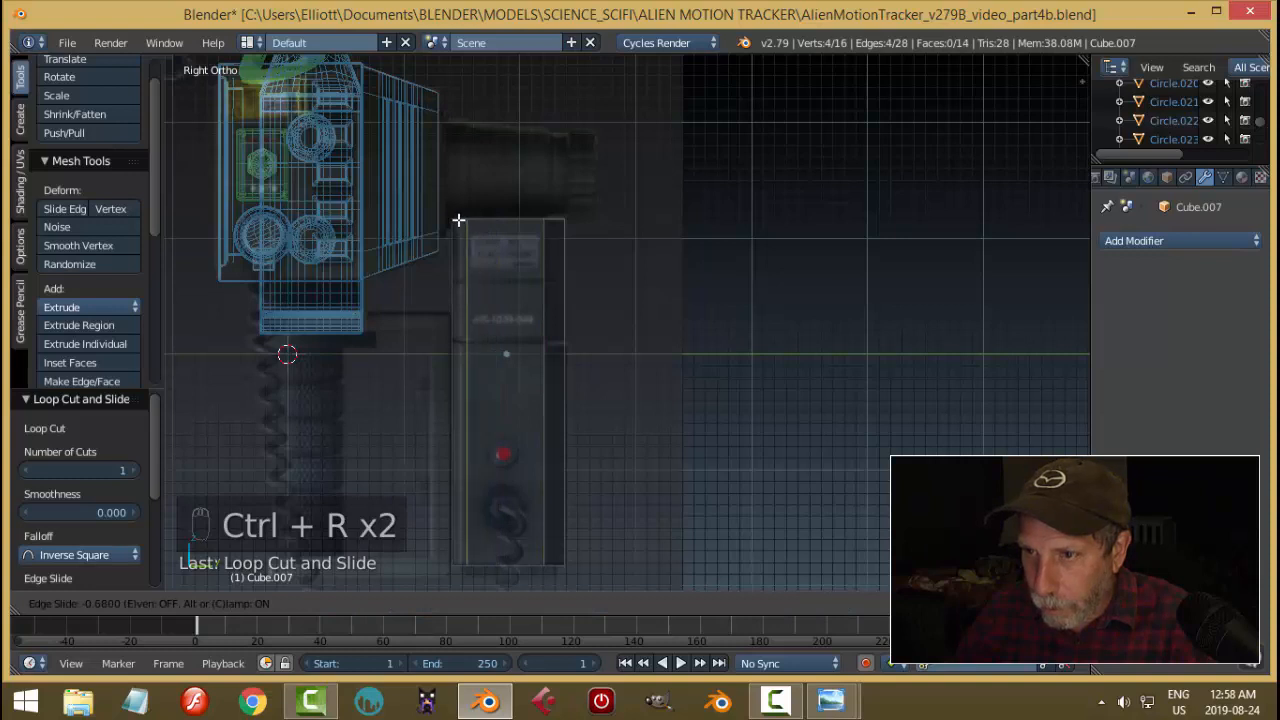
{"action": "left_click", "coordinate": [453, 219]}
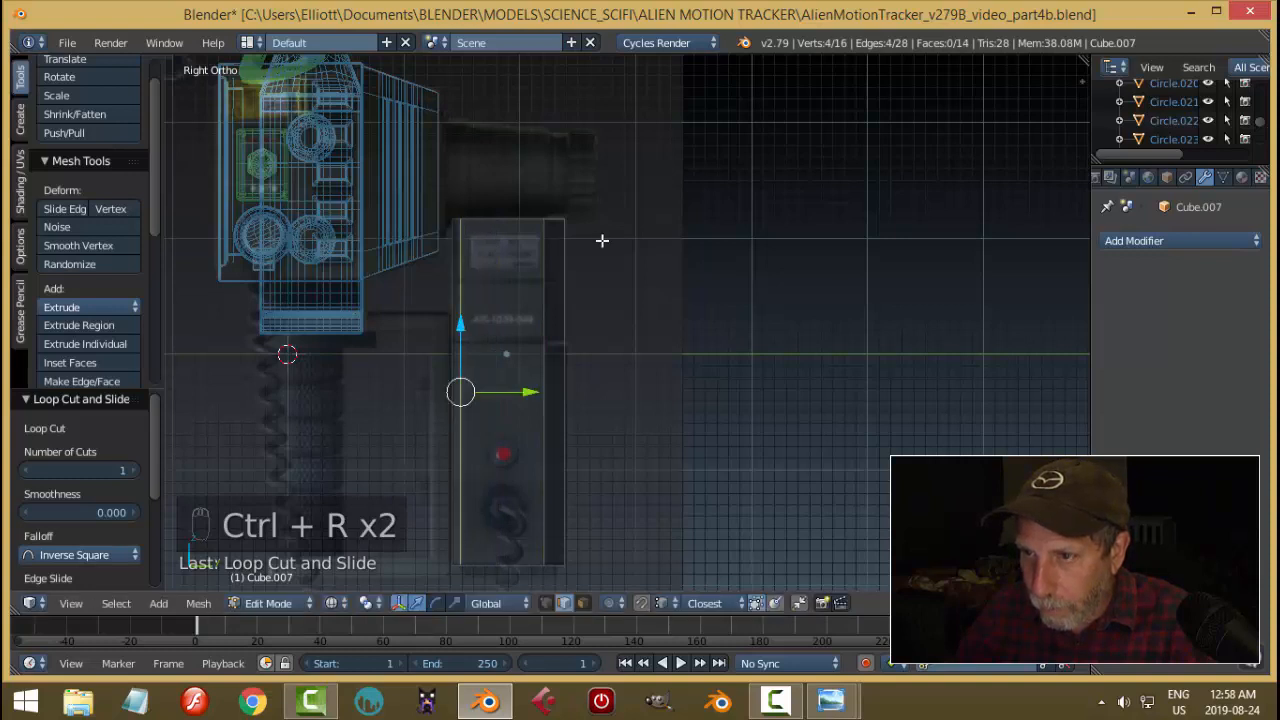
Clear the selection and switch the mesh to vertex select mode.
{"action": "key", "text": "a"}
{"action": "key", "text": "ctrl+Tab"}
{"action": "left_click", "coordinate": [575, 210]}
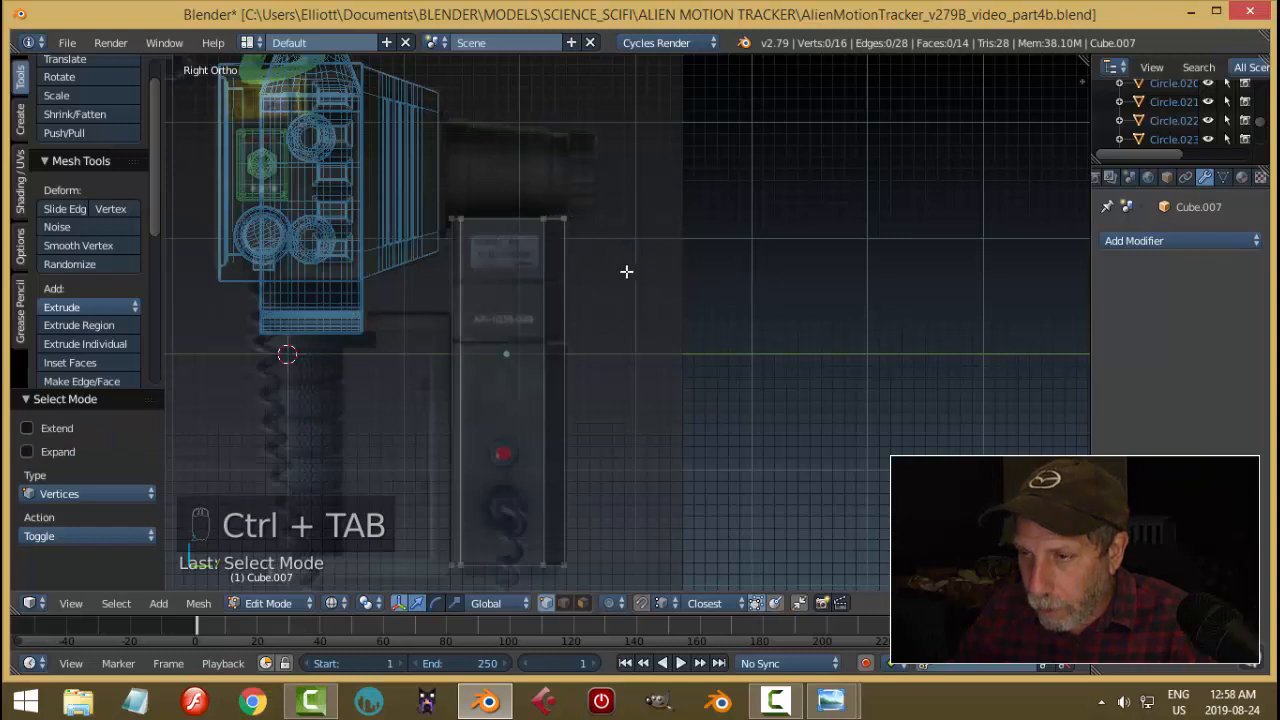
{"action": "key", "text": "b"}
{"action": "left_click_drag", "start_coordinate": [555, 200], "coordinate": [604, 592]}
{"action": "key", "text": "a"}
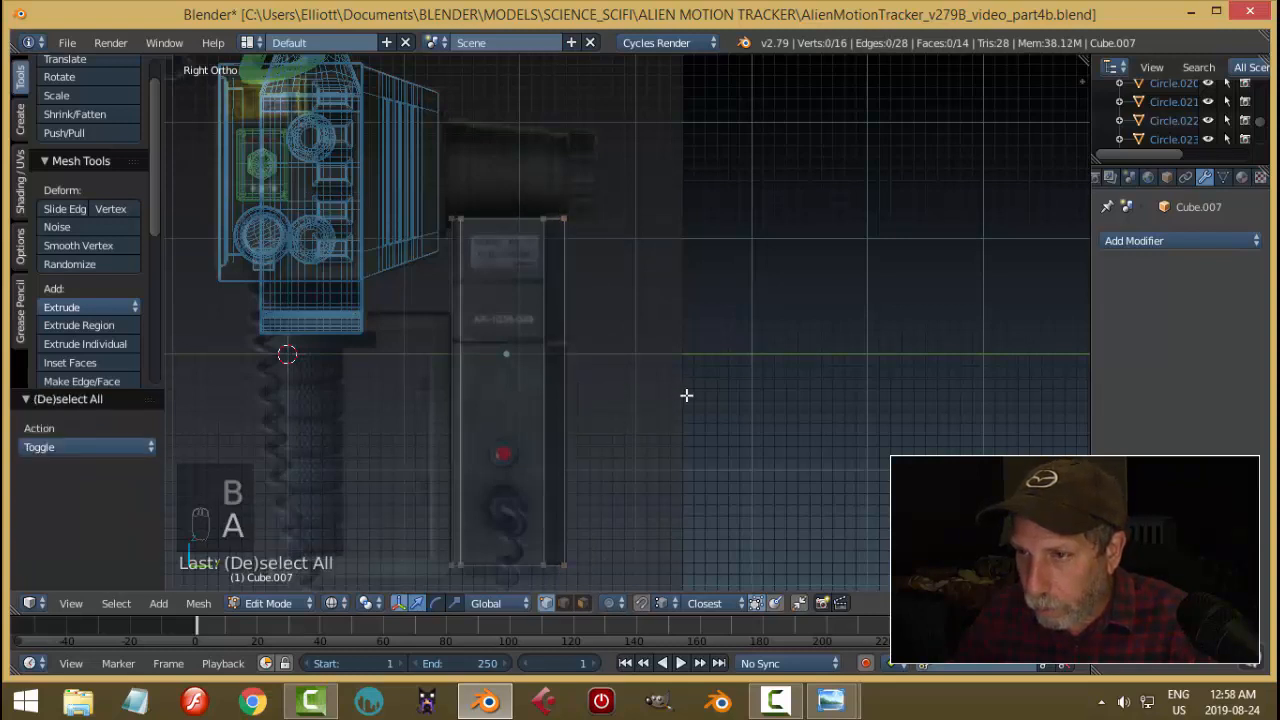
{"action": "middle_click_drag", "start_coordinate": [686, 394], "coordinate": [611, 426]}
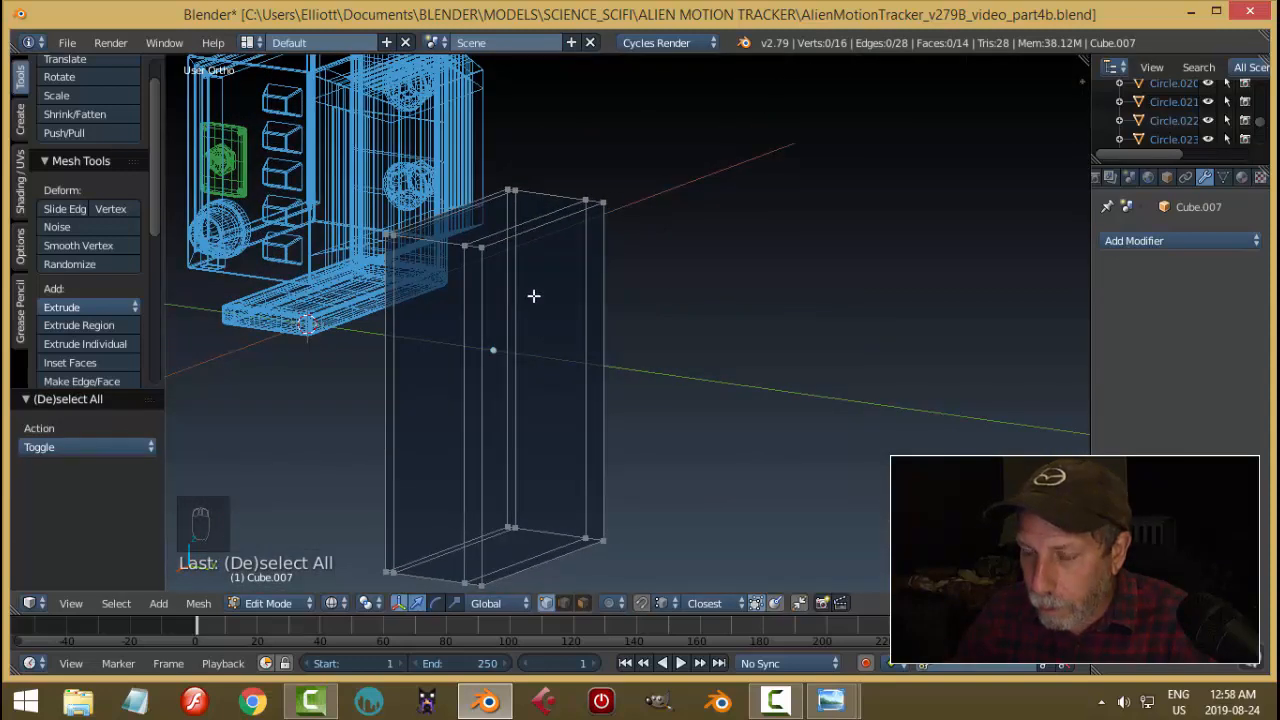
{"action": "key", "text": "KP_3"}
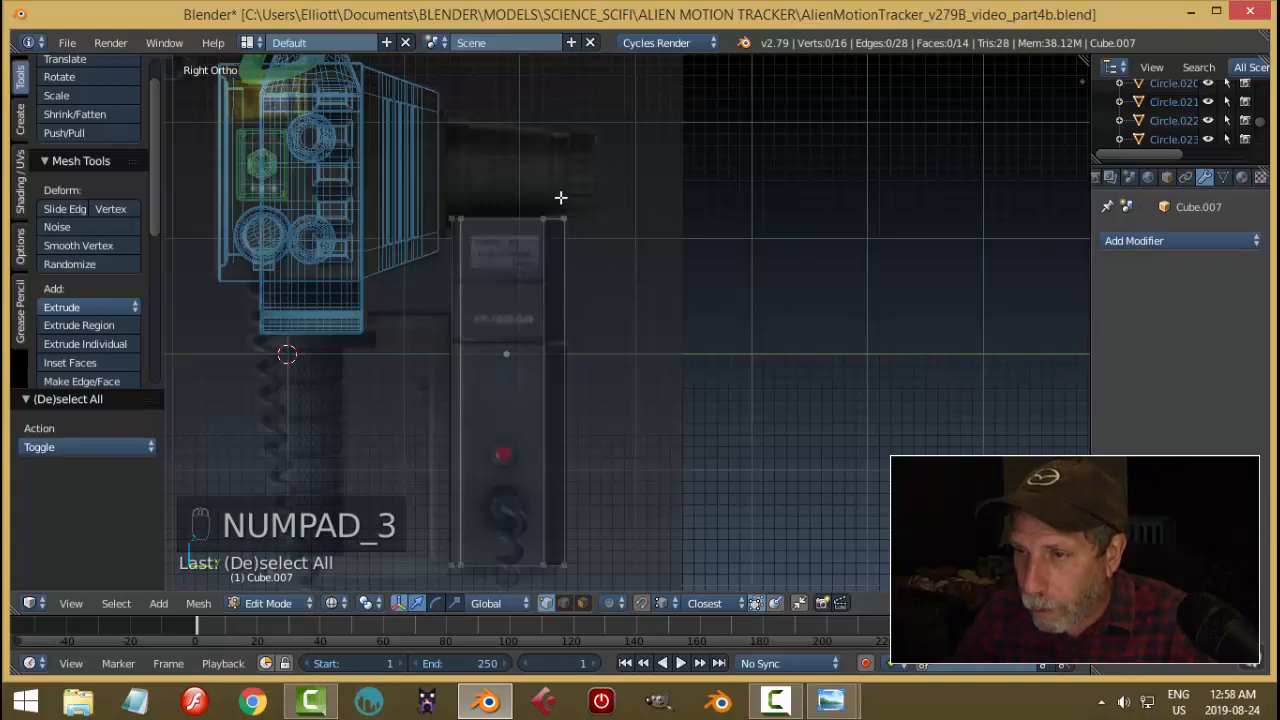
Scale the block's rear face to about 0.861 along X, tapering its back side edges.
{"action": "key", "text": "b"}
{"action": "left_click_drag", "start_coordinate": [553, 197], "coordinate": [618, 604]}
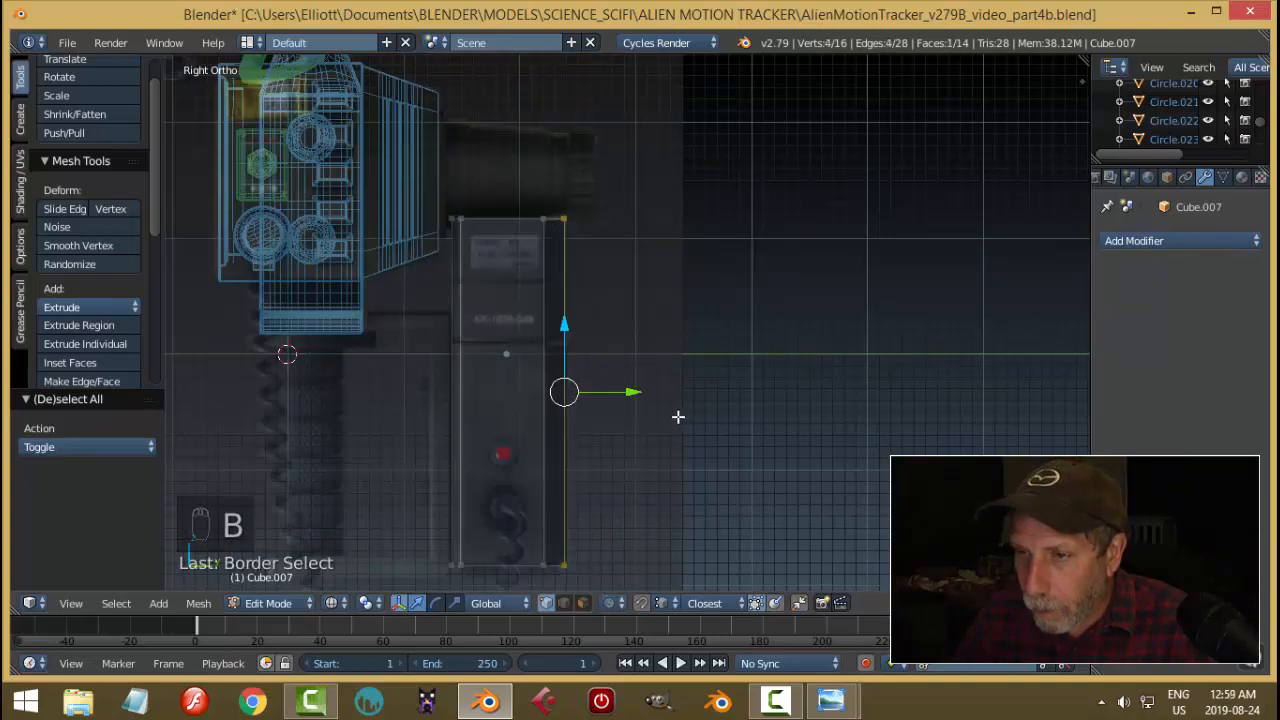
{"action": "middle_click_drag", "start_coordinate": [699, 396], "coordinate": [488, 436]}
{"action": "key", "text": "s"}
{"action": "key", "text": "x"}
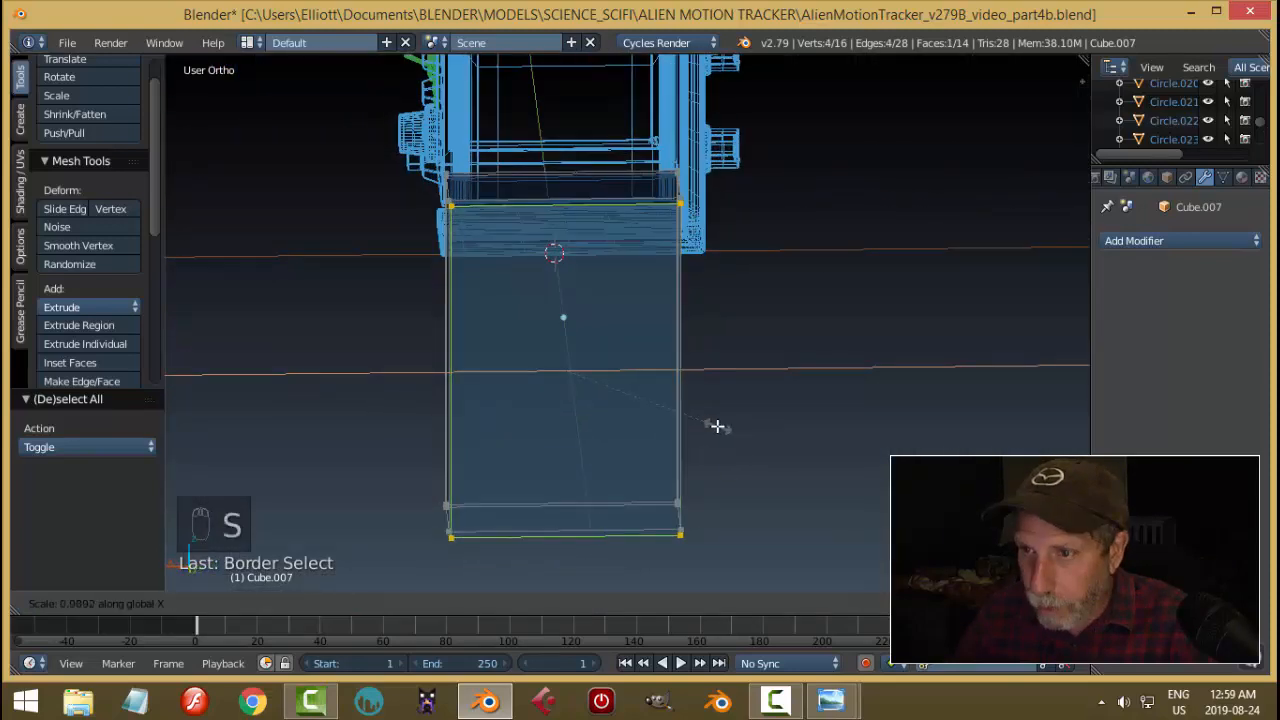
{"action": "left_click", "coordinate": [695, 428]}
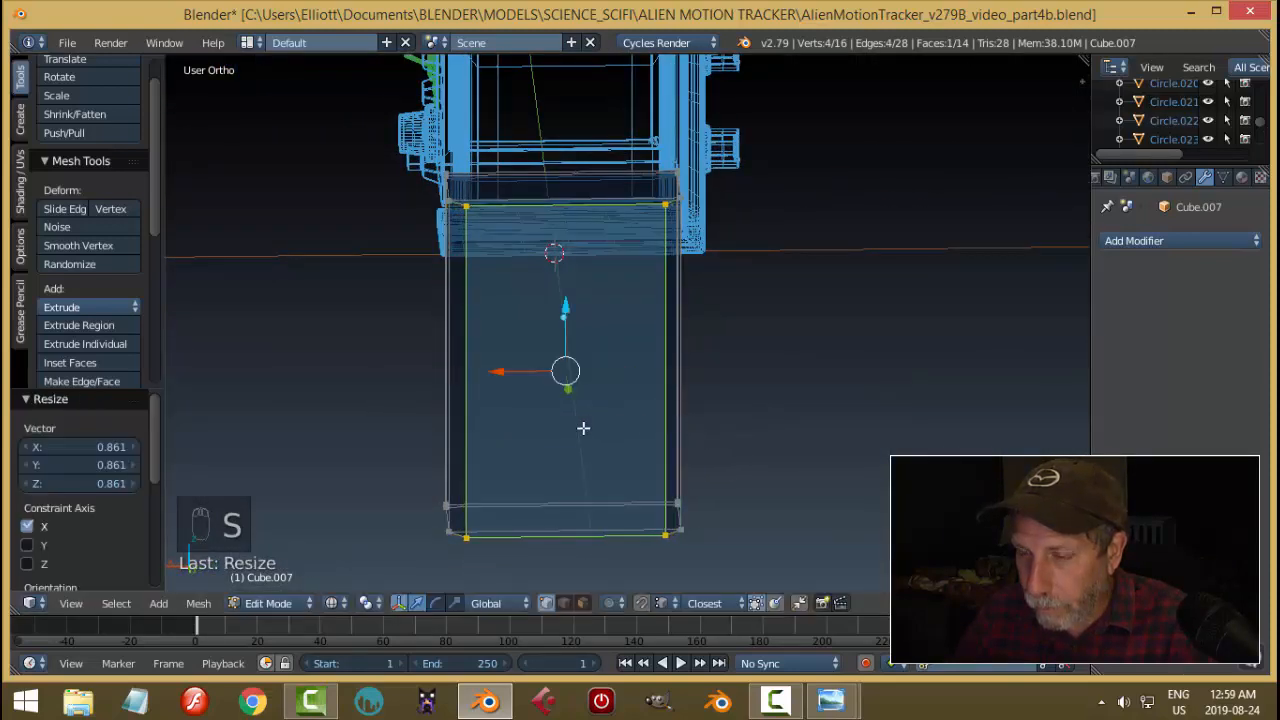
Select the four corner vertices of the block's front face and scale them to about 0.928 along X, tapering the front side edges.
{"action": "middle_click_drag", "start_coordinate": [630, 419], "coordinate": [502, 390]}
{"action": "key", "text": "a"}
{"action": "right_click", "coordinate": [465, 344]}
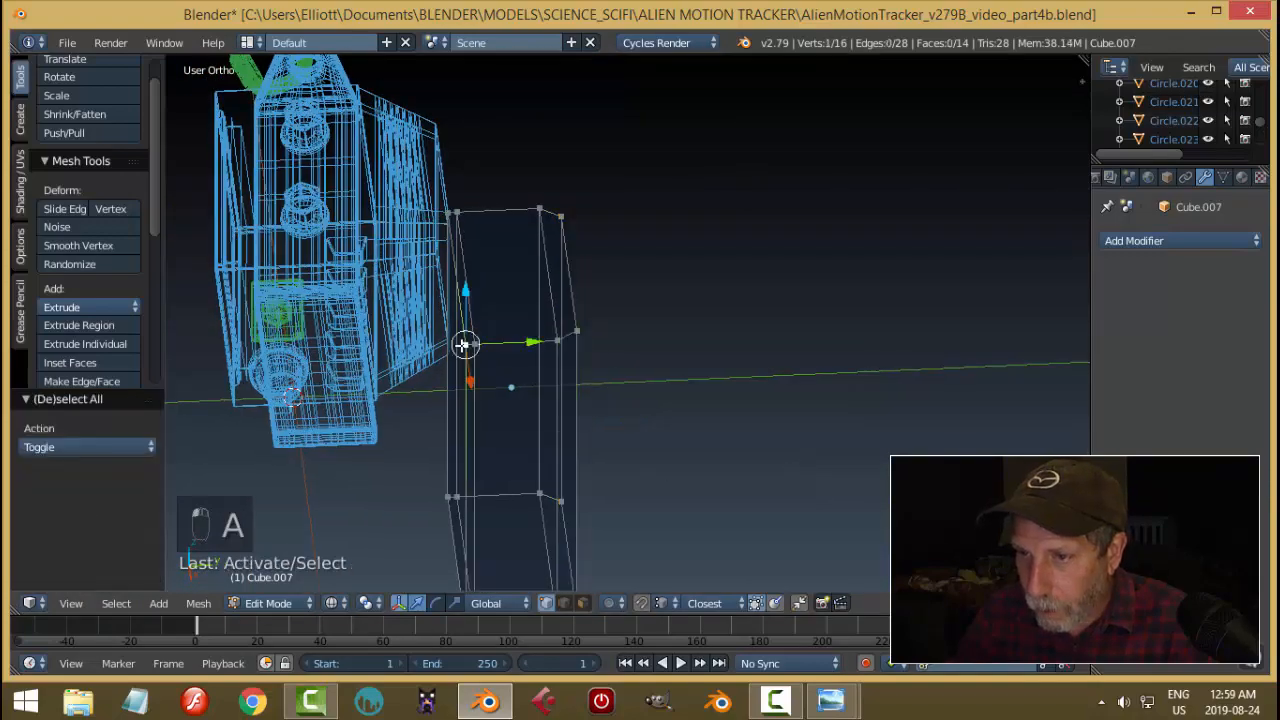
{"action": "right_click", "coordinate": [455, 212], "text": "shift"}
{"action": "middle_click_drag", "start_coordinate": [508, 443], "coordinate": [536, 459]}
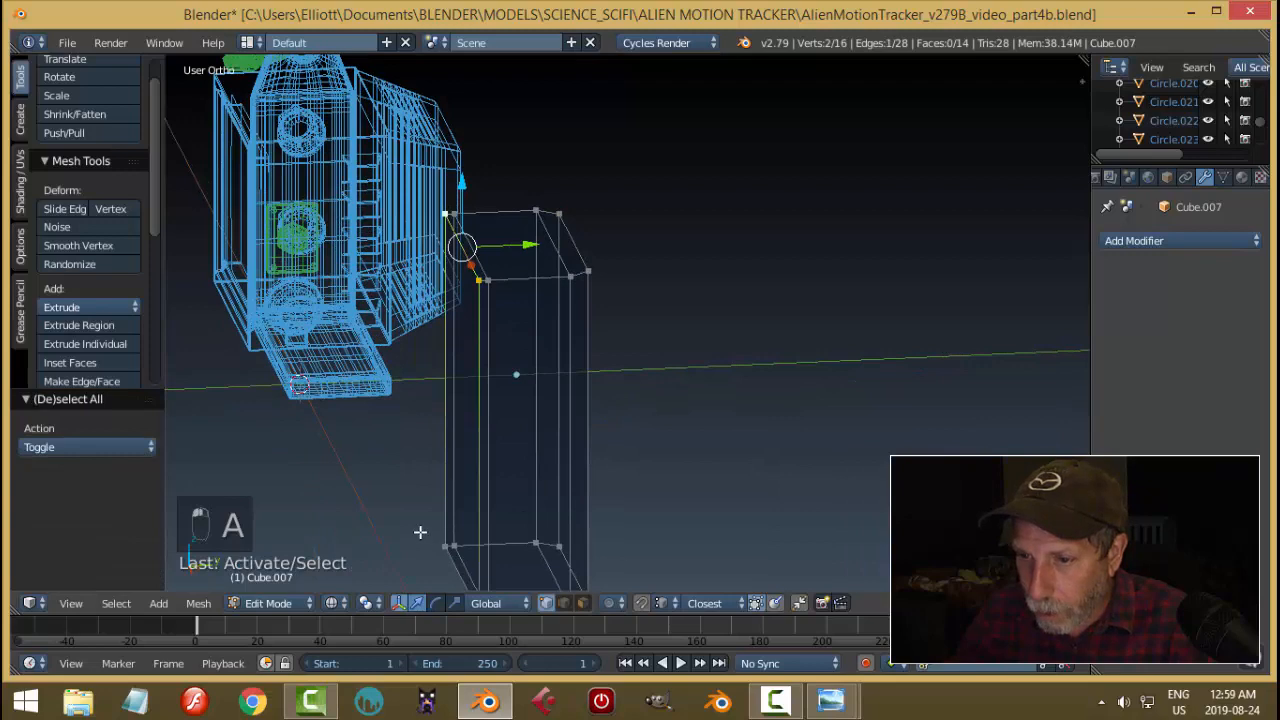
{"action": "middle_click_drag", "start_coordinate": [420, 532], "coordinate": [451, 429]}
{"action": "right_click", "coordinate": [451, 429], "text": "shift"}
{"action": "right_click", "coordinate": [529, 443], "text": "shift"}
{"action": "middle_click_drag", "start_coordinate": [529, 443], "coordinate": [658, 516]}
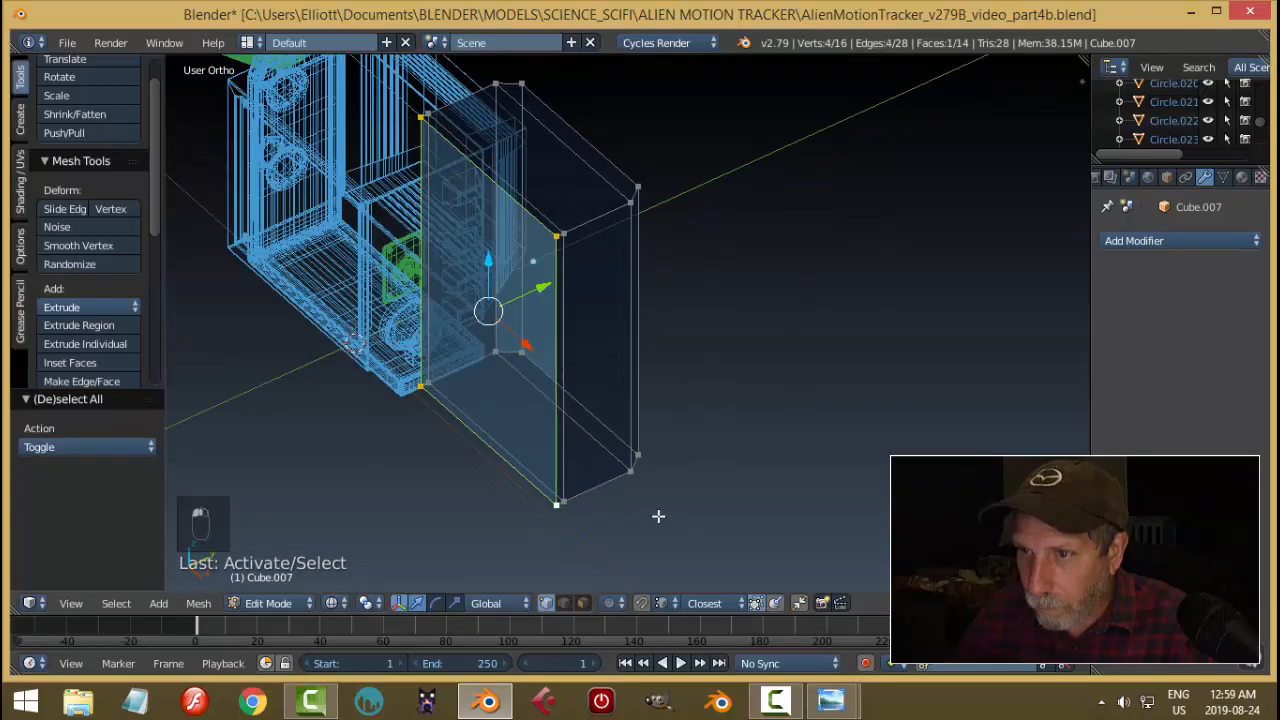
{"action": "key", "text": "s"}
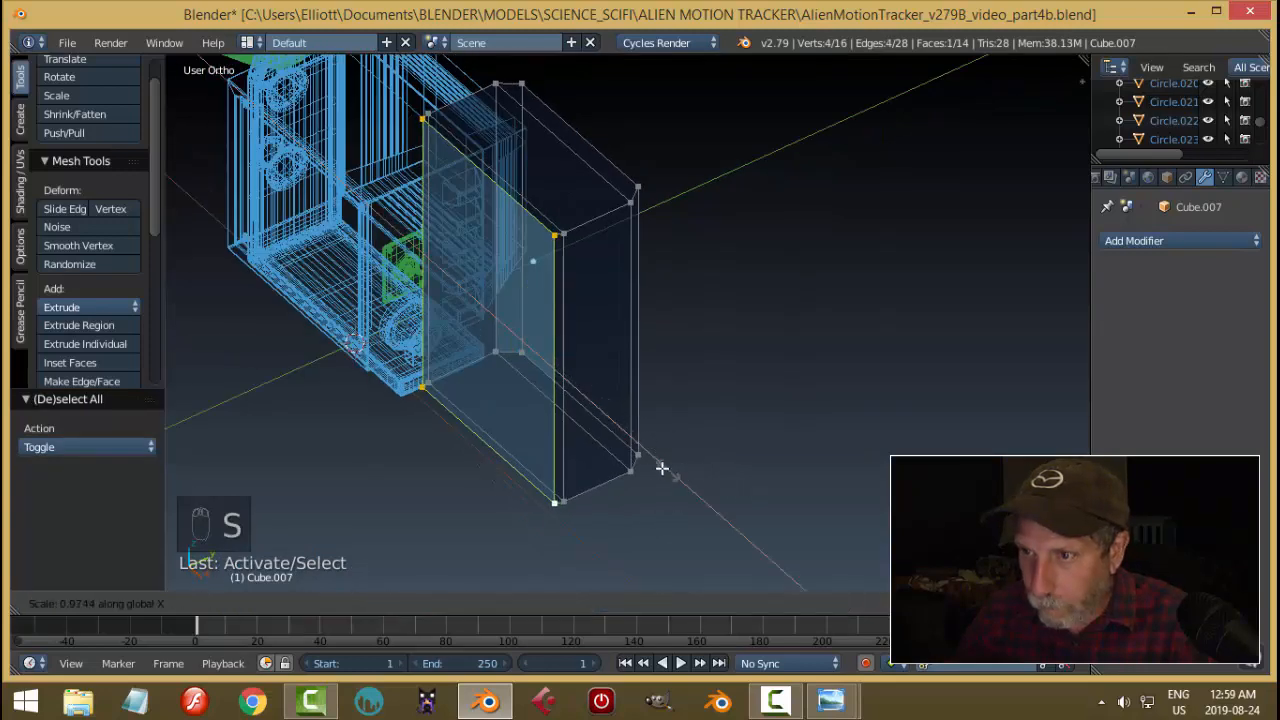
{"action": "left_click", "coordinate": [526, 418]}
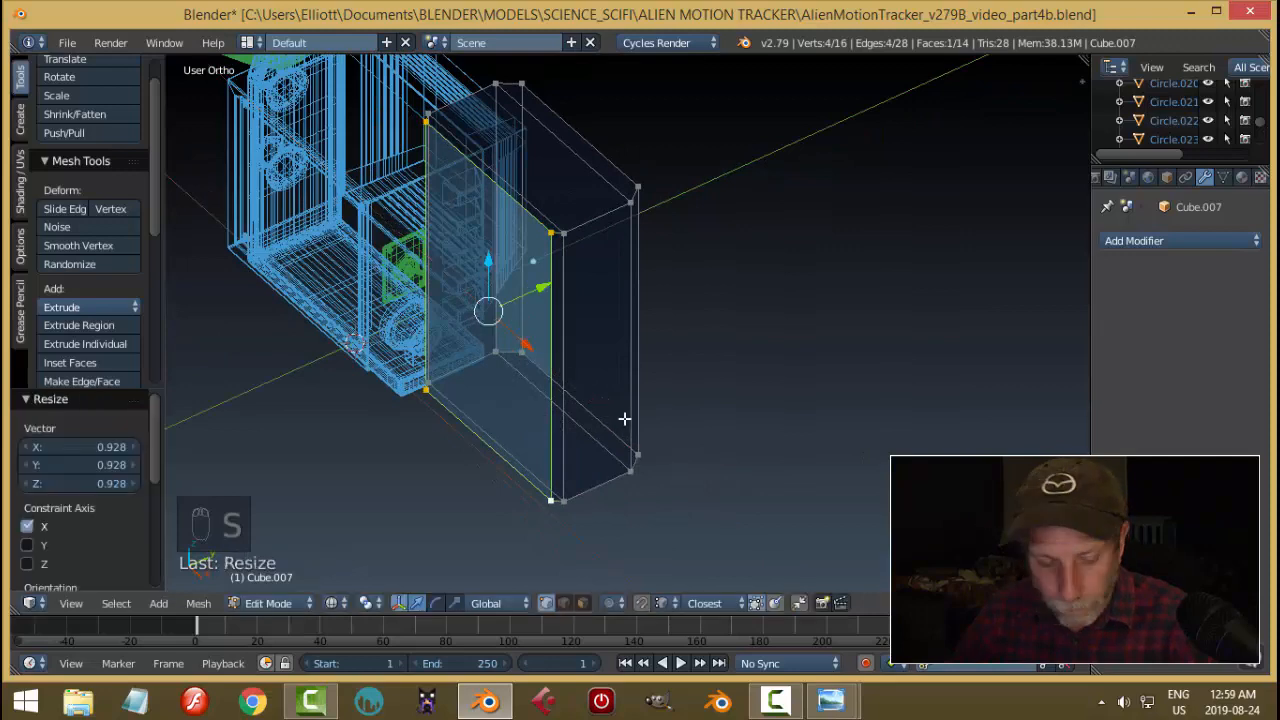
{"action": "key", "text": "a"}
Leave mesh editing, show the model in solid shading and compare the housing with the reference photo jack-perry-ai-tracker.jpg.
{"action": "key", "text": "Tab"}
{"action": "middle_click_drag", "start_coordinate": [623, 420], "coordinate": [634, 414]}
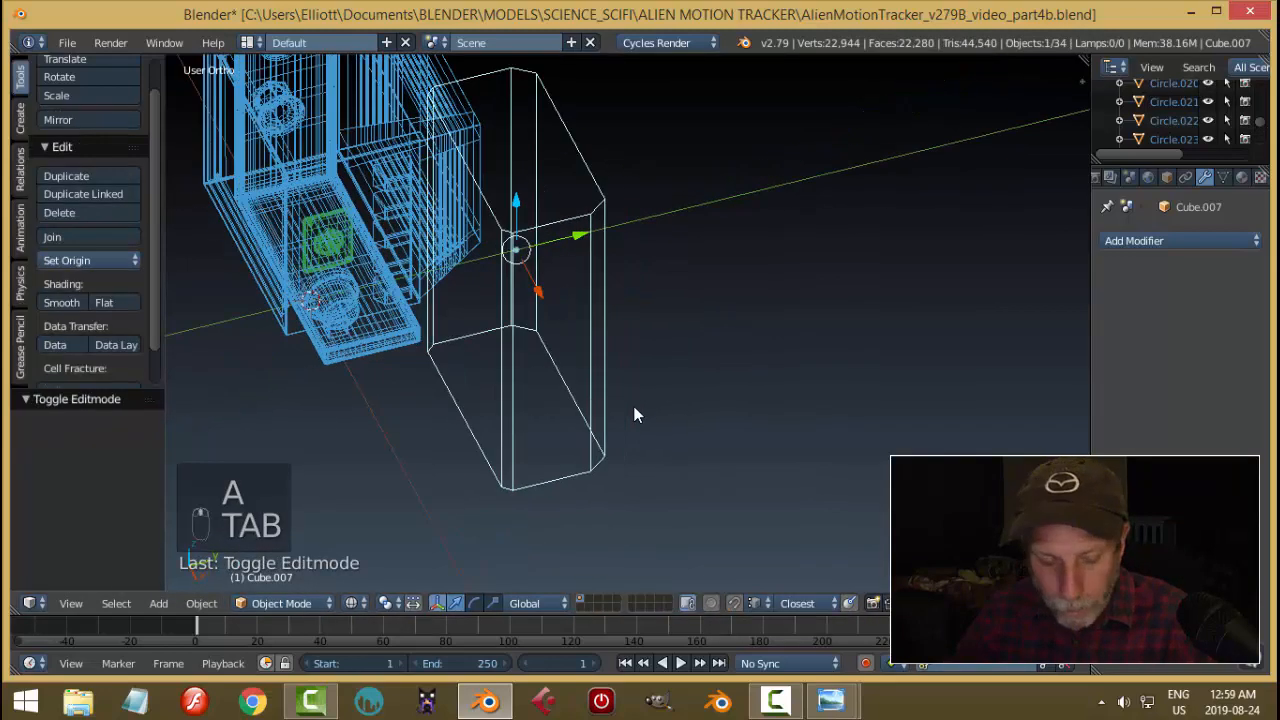
{"action": "key", "text": "z"}
{"action": "left_click", "coordinate": [627, 536]}
{"action": "mouse_move", "coordinate": [668, 488]}
{"action": "middle_mouse_down"}
{"action": "mouse_move", "coordinate": [614, 412]}
{"action": "mouse_move", "coordinate": [547, 453]}
{"action": "mouse_move", "coordinate": [614, 477]}
{"action": "mouse_move", "coordinate": [607, 429]}
{"action": "mouse_move", "coordinate": [517, 377]}
{"action": "mouse_move", "coordinate": [574, 377]}
{"action": "mouse_move", "coordinate": [563, 366]}
{"action": "mouse_move", "coordinate": [507, 368]}
{"action": "mouse_move", "coordinate": [490, 387]}
{"action": "mouse_move", "coordinate": [517, 438]}
{"action": "mouse_move", "coordinate": [493, 394]}
{"action": "middle_mouse_up"}
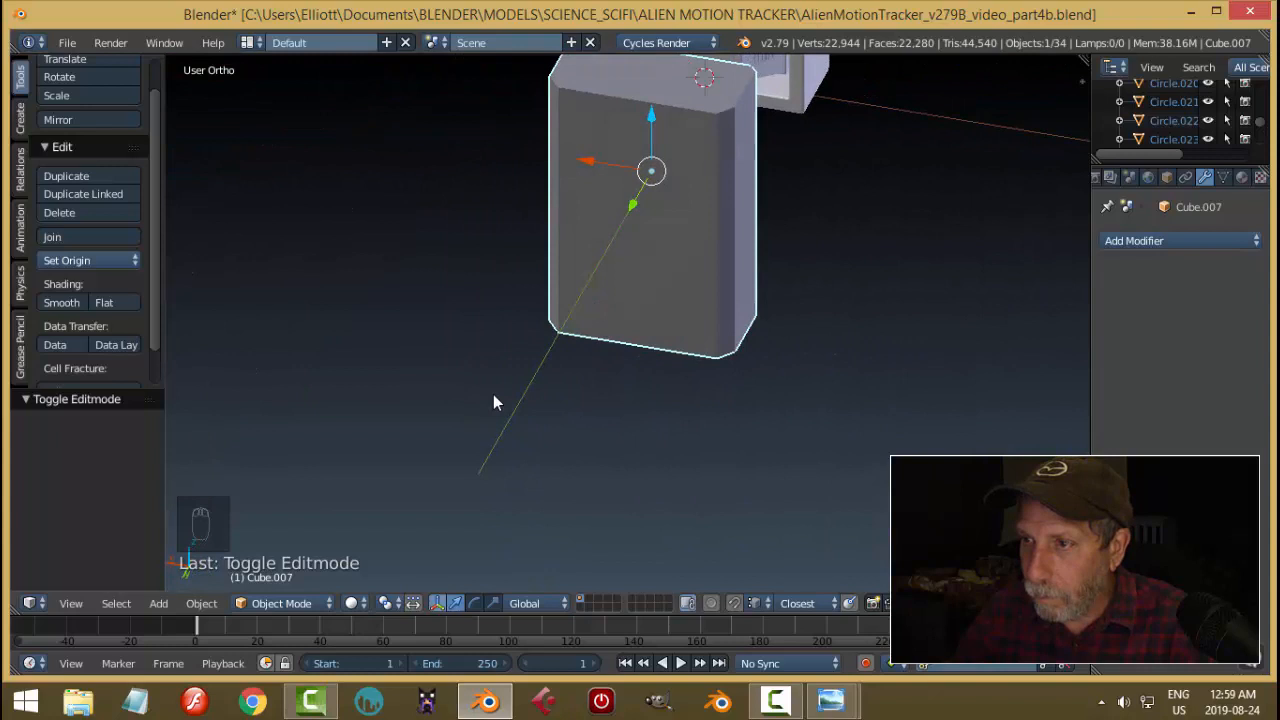
{"action": "left_click", "coordinate": [826, 700]}
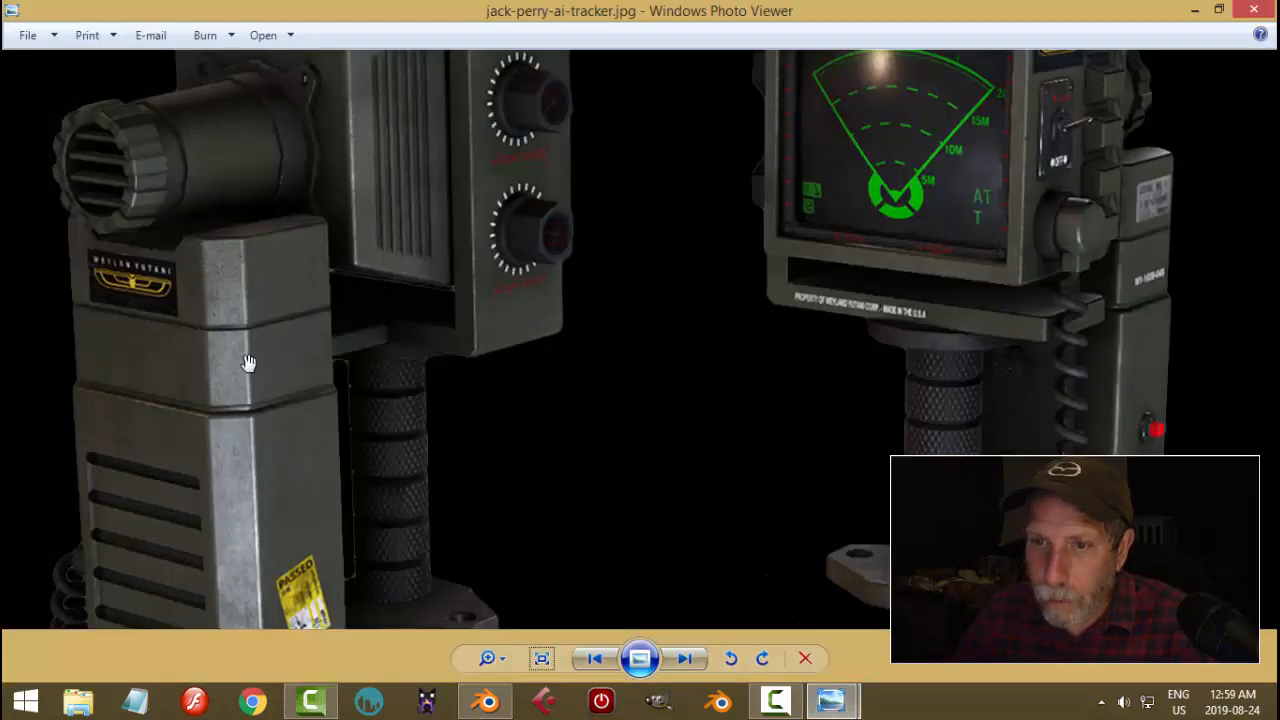
{"action": "left_click", "coordinate": [478, 704]}
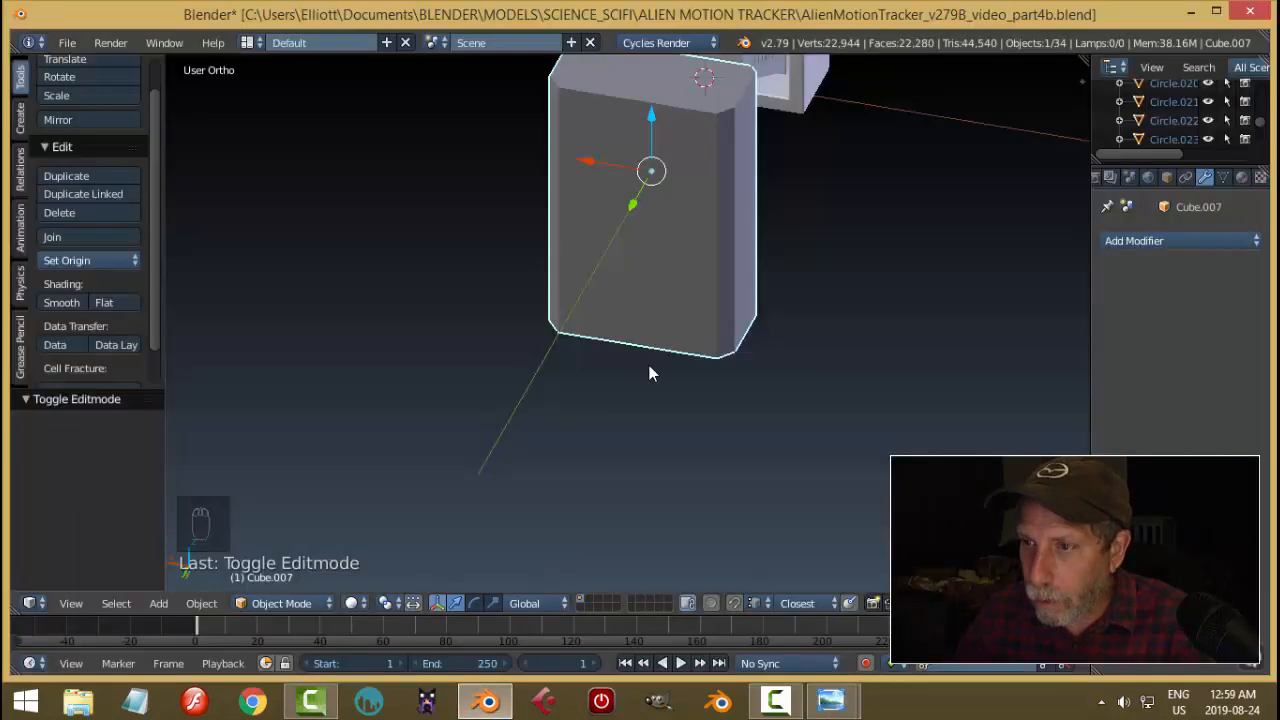
Select the block's rear face in face select mode and scale it to about 0.919 along X, widening its rear bevels.
{"action": "key", "text": "Tab"}
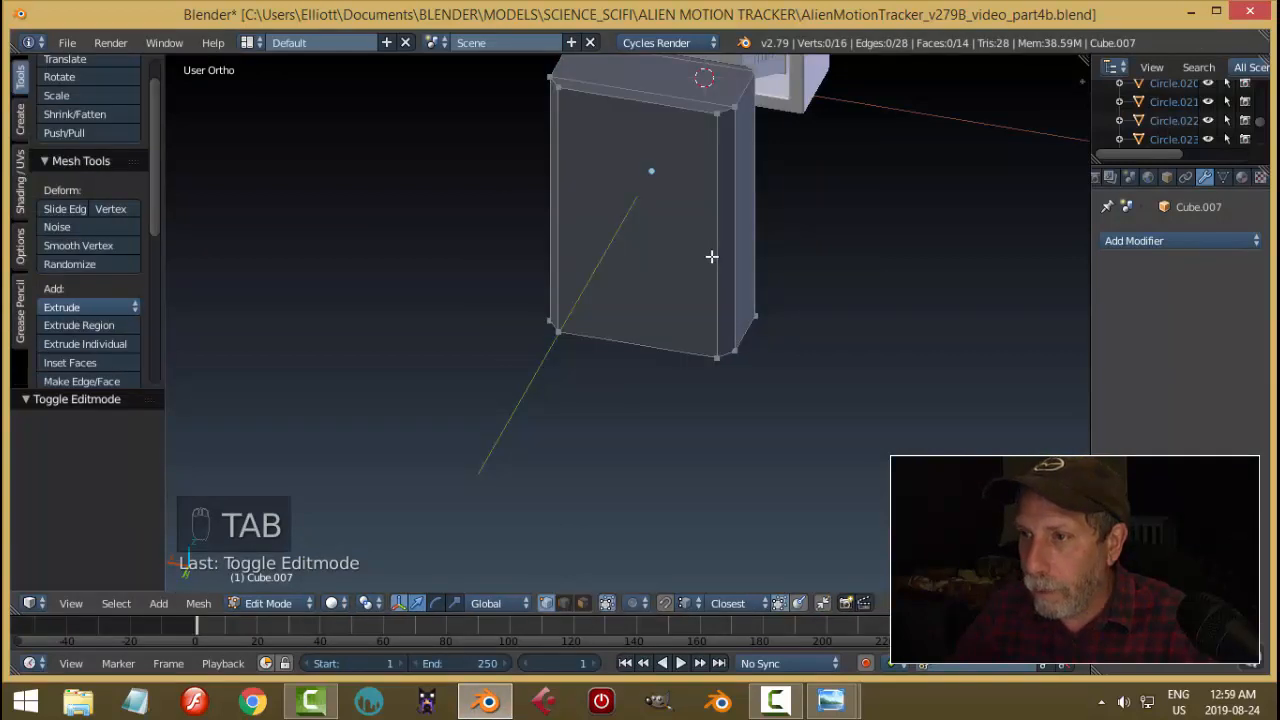
{"action": "key", "text": "ctrl+Tab"}
{"action": "left_click", "coordinate": [651, 294]}
{"action": "middle_click_drag", "start_coordinate": [726, 289], "coordinate": [834, 314]}
{"action": "key", "text": "s"}
{"action": "key", "text": "x"}
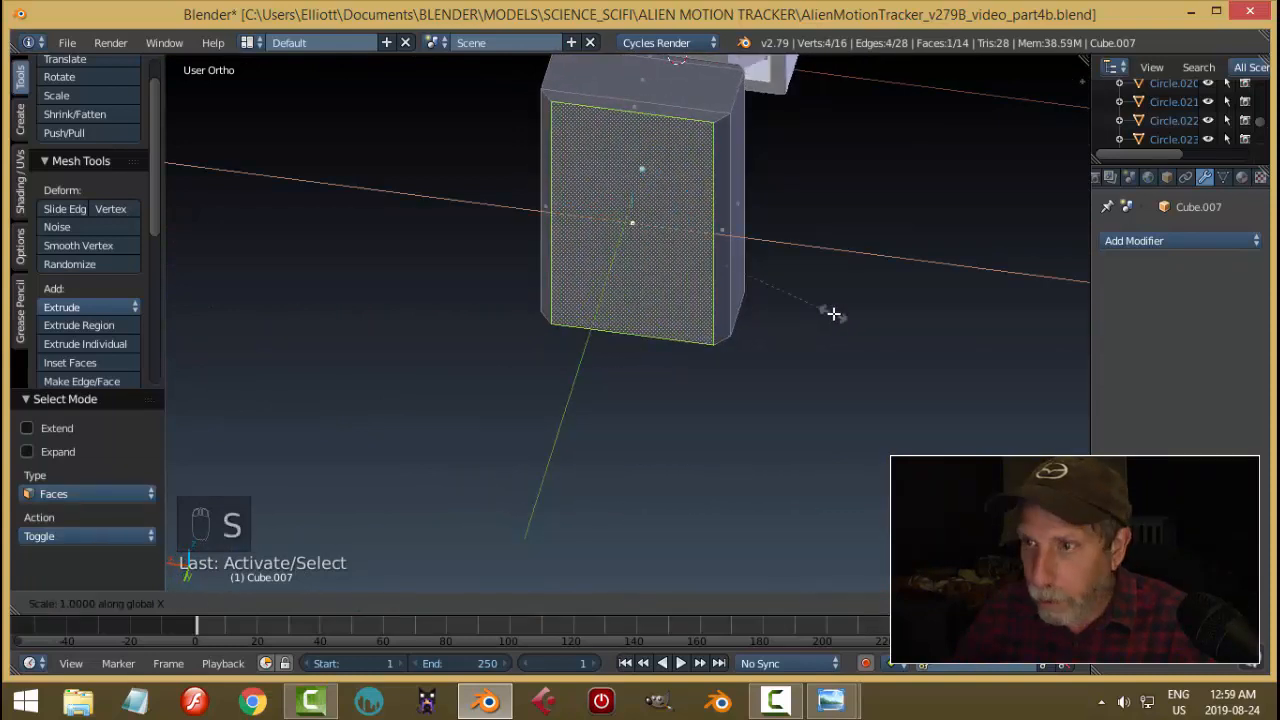
{"action": "left_click", "coordinate": [748, 296]}
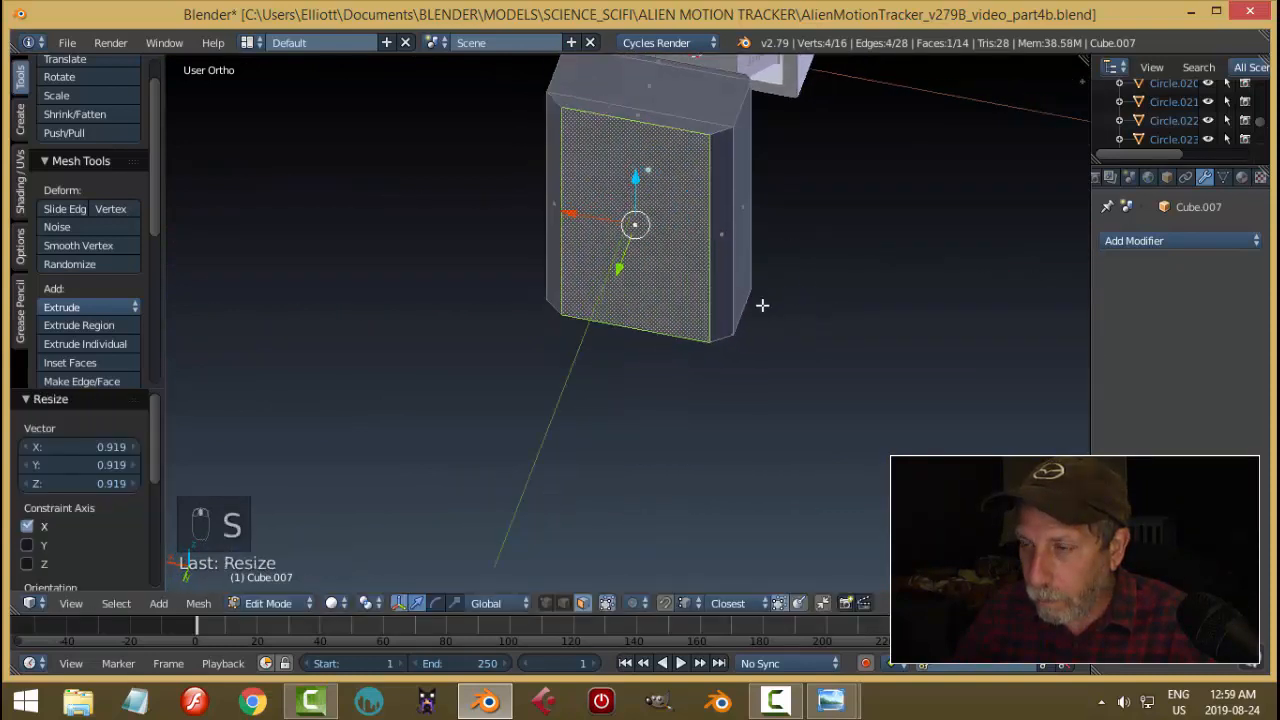
{"action": "middle_click_drag", "start_coordinate": [763, 303], "coordinate": [618, 163]}
{"action": "key", "text": "a"}
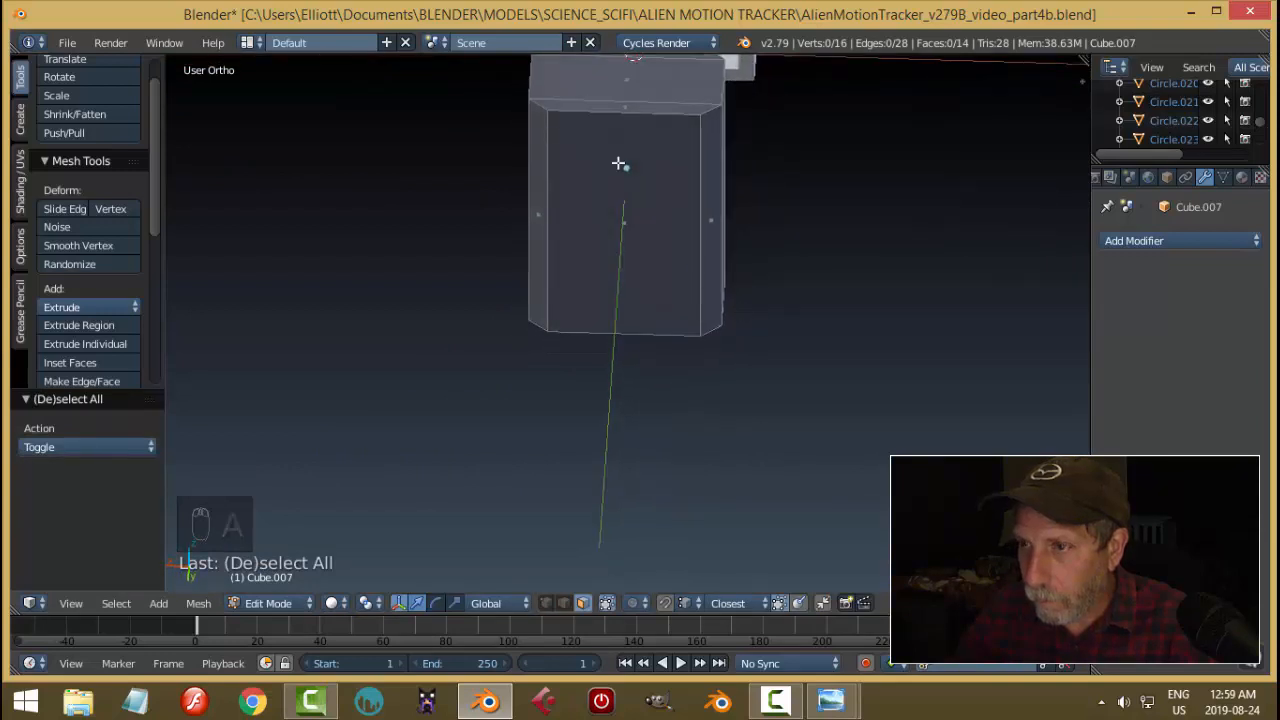
Add two evenly spaced vertical loop cuts dividing the block's width, without sliding them.
{"action": "key", "text": "ctrl+r"}
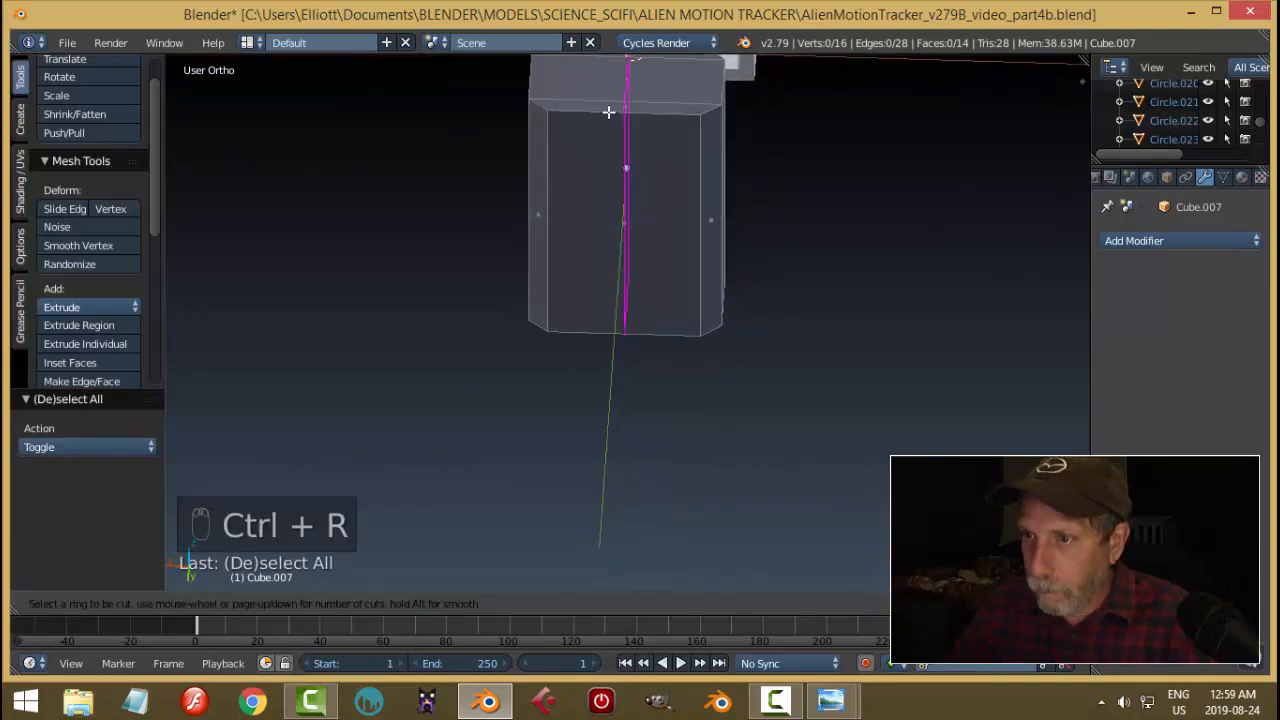
{"action": "scroll", "coordinate": [608, 112], "scroll_direction": "up", "scroll_amount": 1}
{"action": "left_click", "coordinate": [605, 112]}
{"action": "right_click", "coordinate": [598, 115]}
{"action": "middle_click_drag", "start_coordinate": [766, 222], "coordinate": [727, 331]}
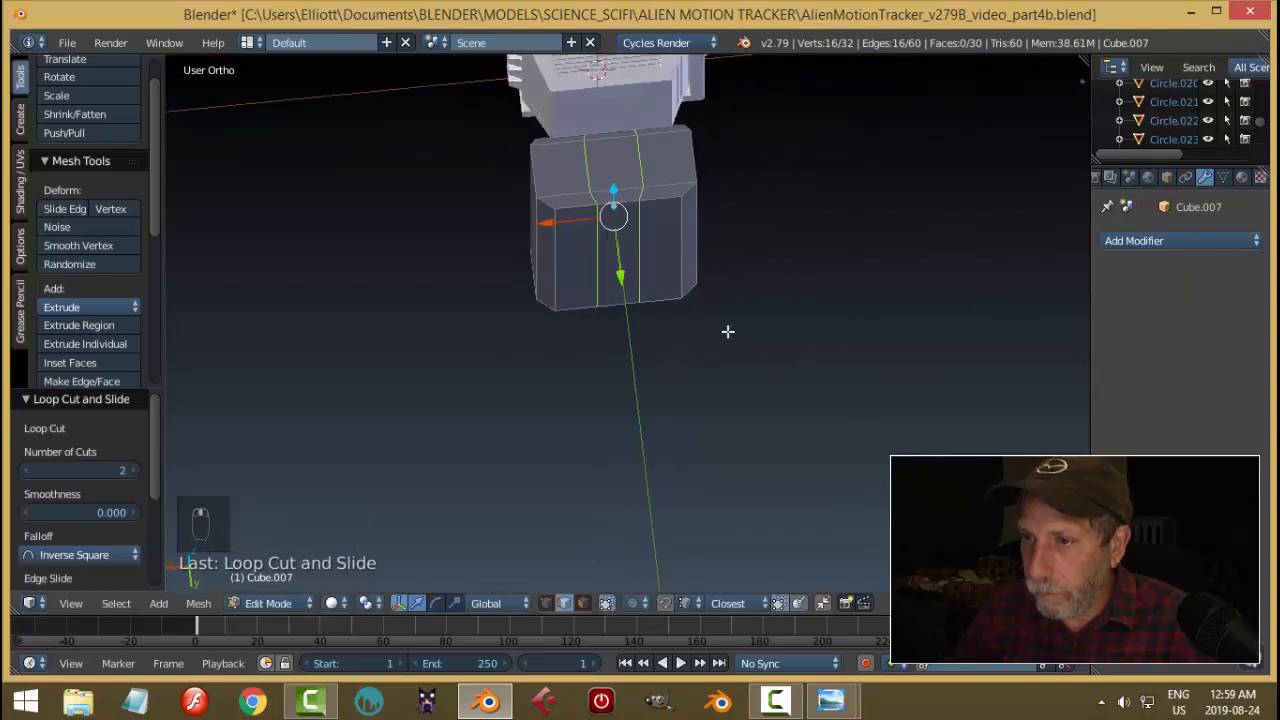
{"action": "scroll", "coordinate": [727, 324], "scroll_direction": "up", "scroll_amount": 2}
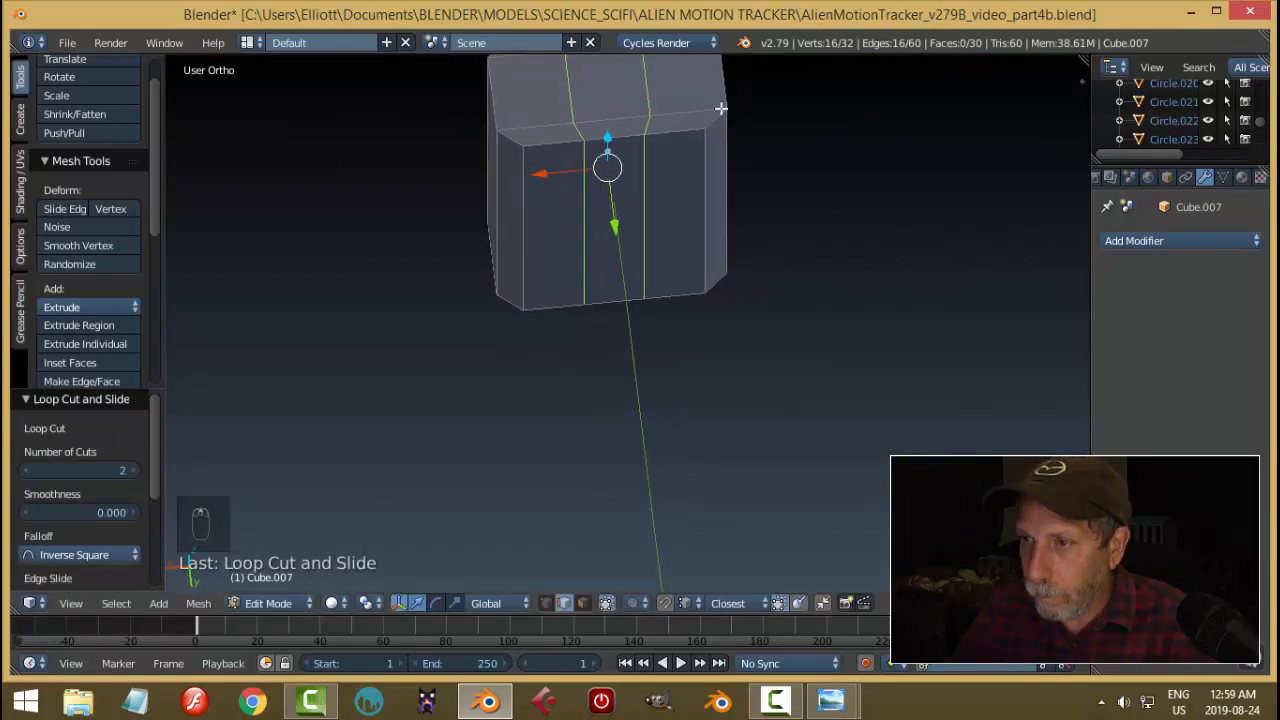
Straighten the new vertical edge loop on the block's +X side by scaling it to 0 along X.
{"action": "key", "text": "a"}
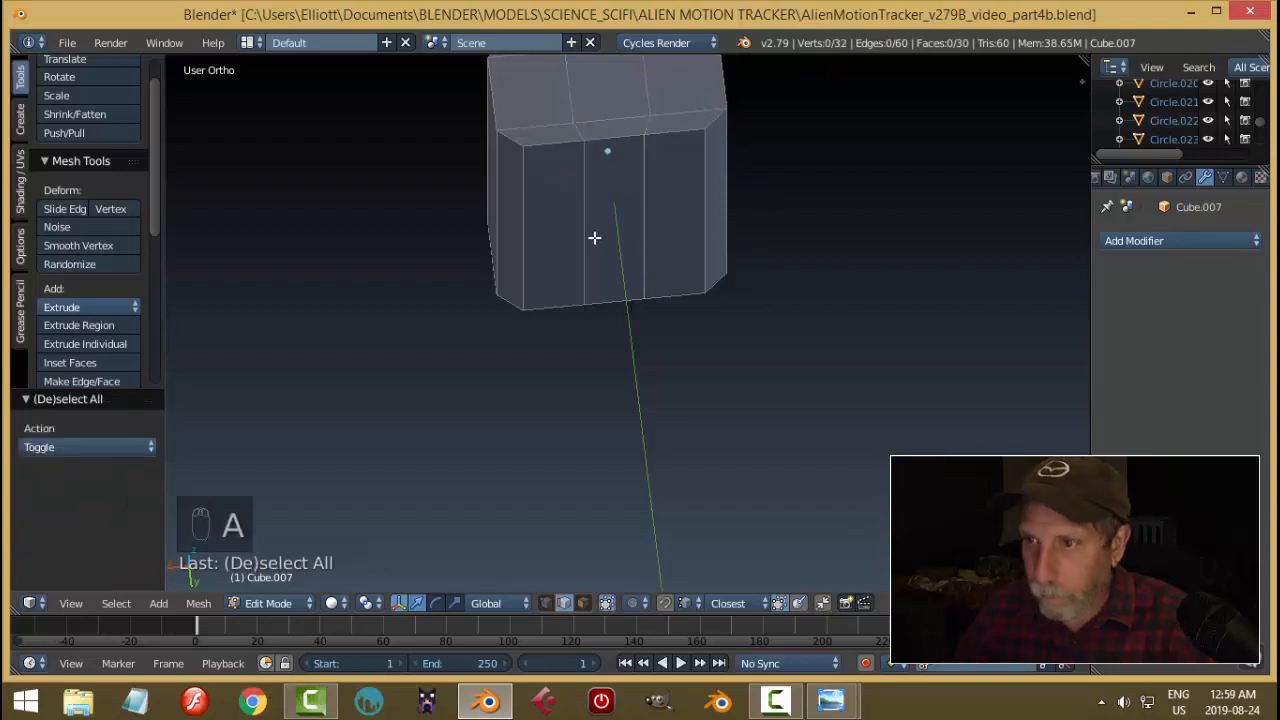
{"action": "right_click", "coordinate": [590, 218], "text": "alt"}
{"action": "middle_click_drag", "start_coordinate": [751, 302], "coordinate": [743, 288]}
{"action": "key", "text": "s"}
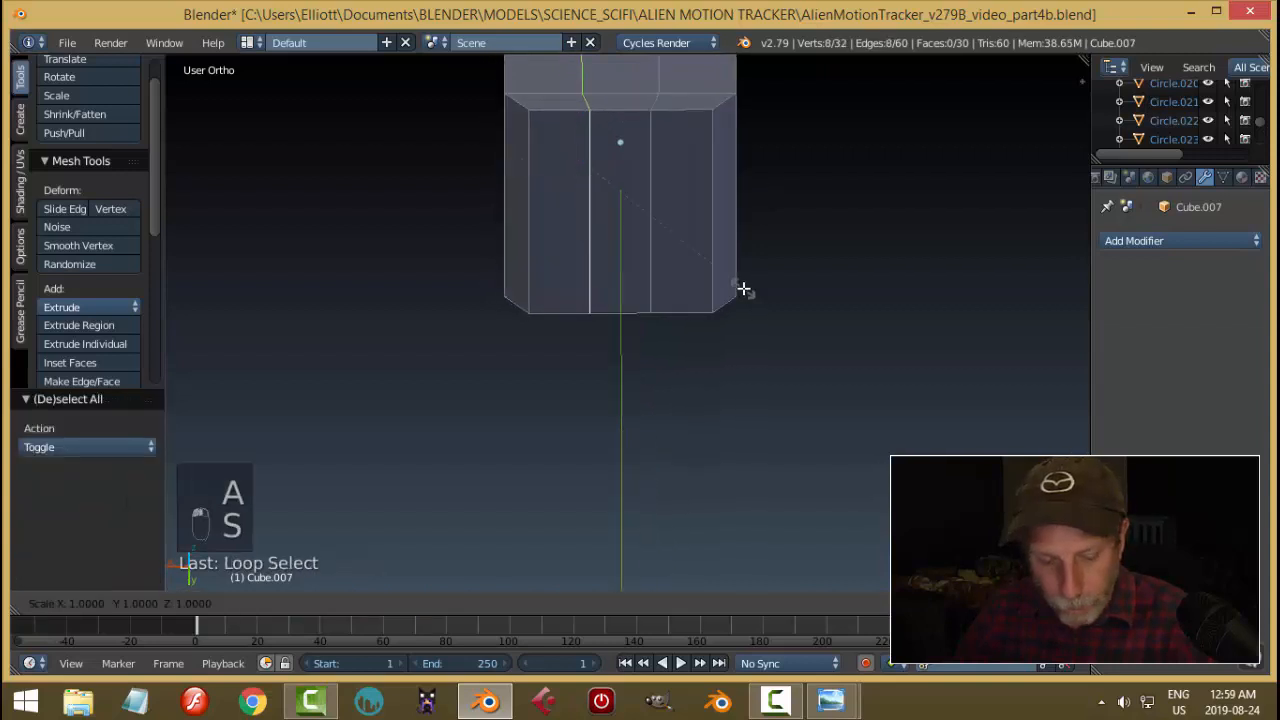
{"action": "key", "text": "x"}
{"action": "key", "text": "0"}
{"action": "key", "text": "Return"}
{"action": "key", "text": "a"}
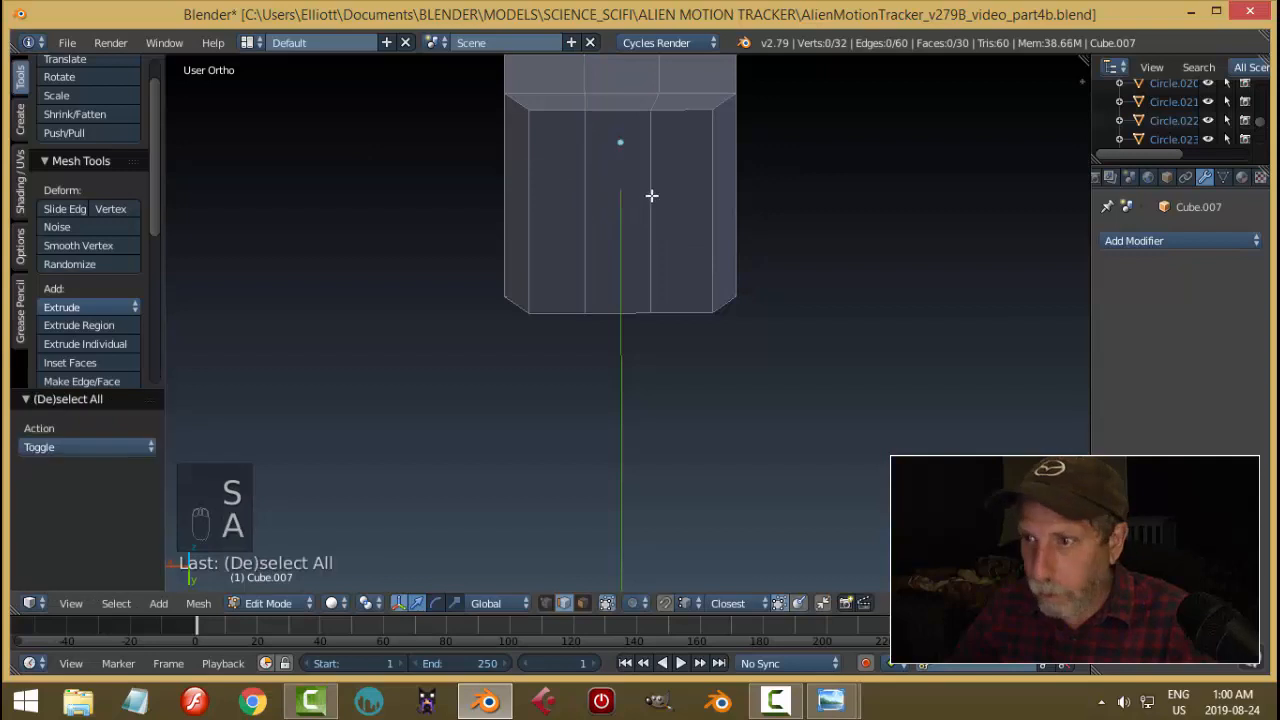
Straighten the new vertical edge loop on the block's -X side by scaling it to 0 along X.
{"action": "right_click", "coordinate": [651, 194], "text": "alt"}
{"action": "key", "text": "s"}
{"action": "key", "text": "x"}
{"action": "key", "text": "0"}
{"action": "key", "text": "Return"}
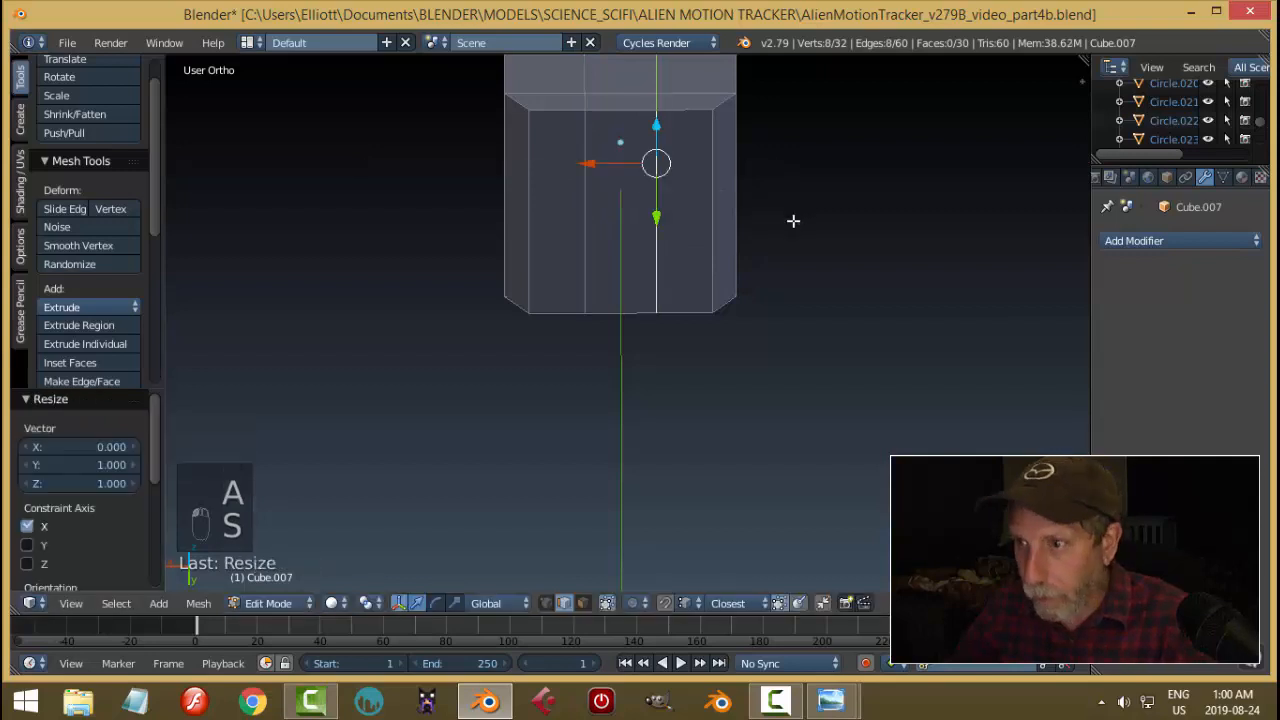
{"action": "key", "text": "a"}
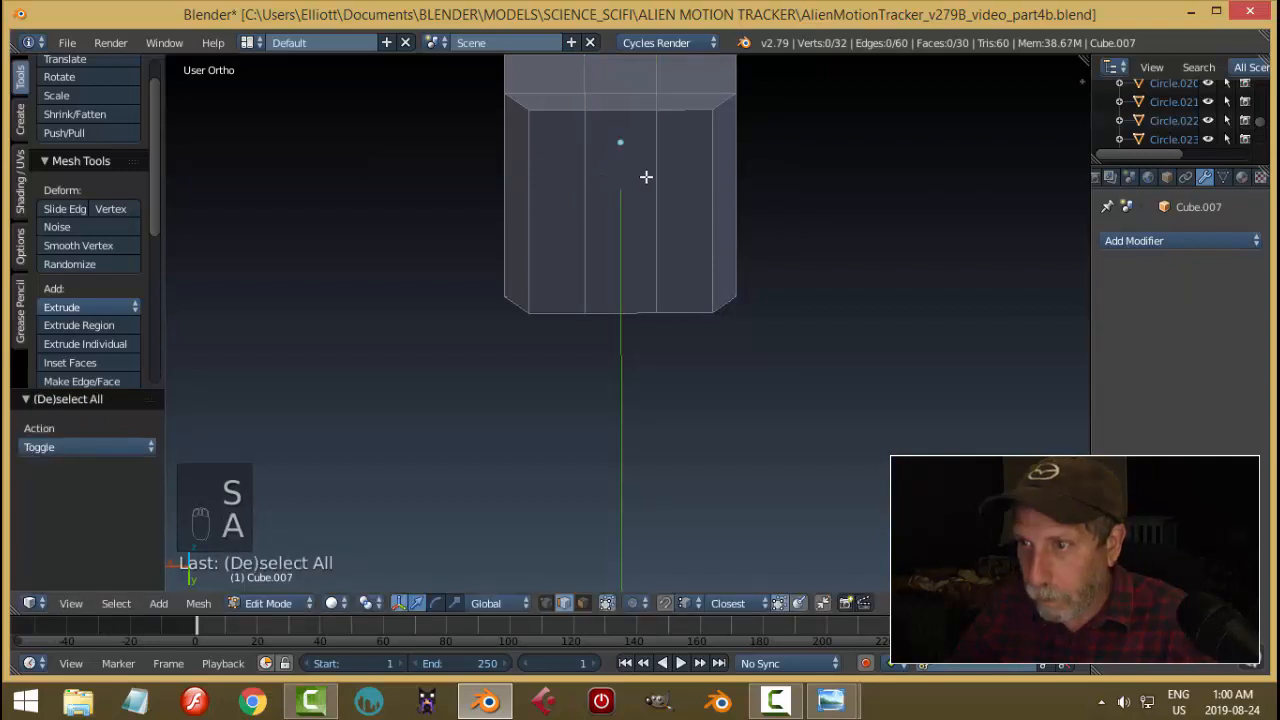
Select both new vertical edge loops and scale them apart to about 1.676 along X, towards the block's side edges.
{"action": "right_click", "coordinate": [588, 155], "text": "alt"}
{"action": "middle_click_drag", "start_coordinate": [751, 218], "coordinate": [746, 214]}
{"action": "key", "text": "s"}
{"action": "key", "text": "x"}
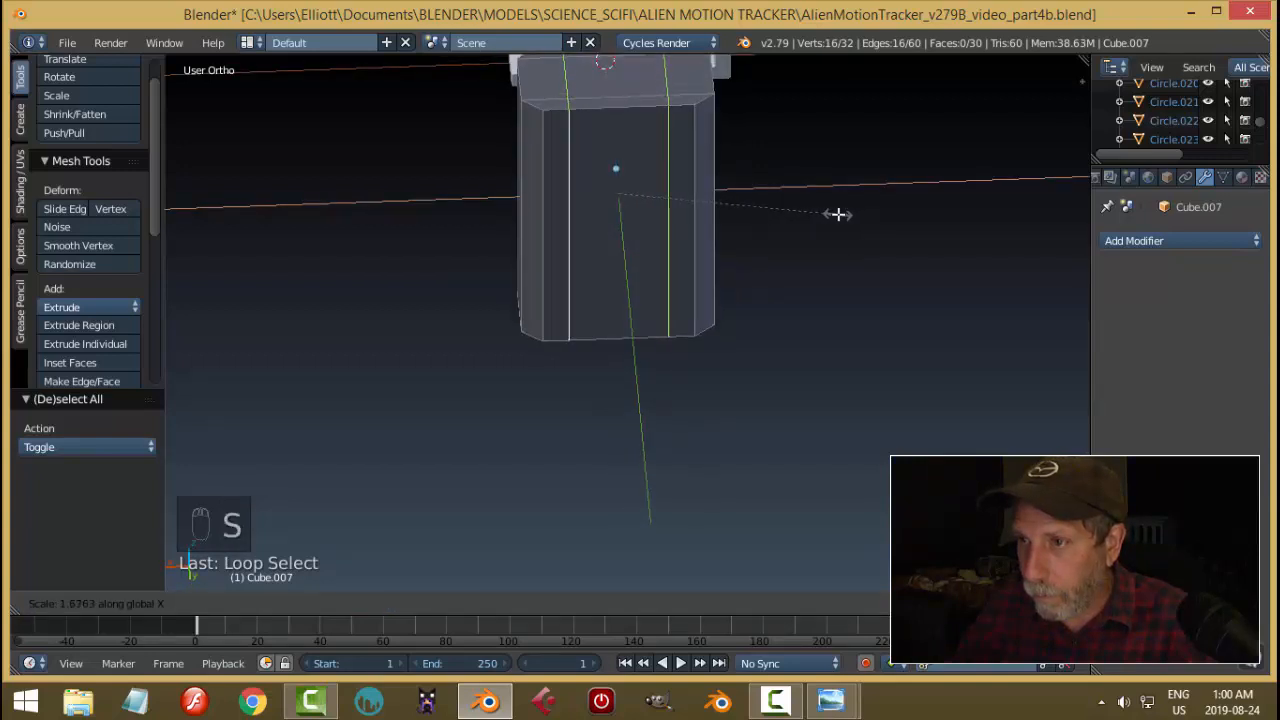
{"action": "left_click", "coordinate": [838, 214]}
{"action": "key", "text": "a"}
{"action": "middle_click_drag", "start_coordinate": [774, 229], "coordinate": [702, 150]}
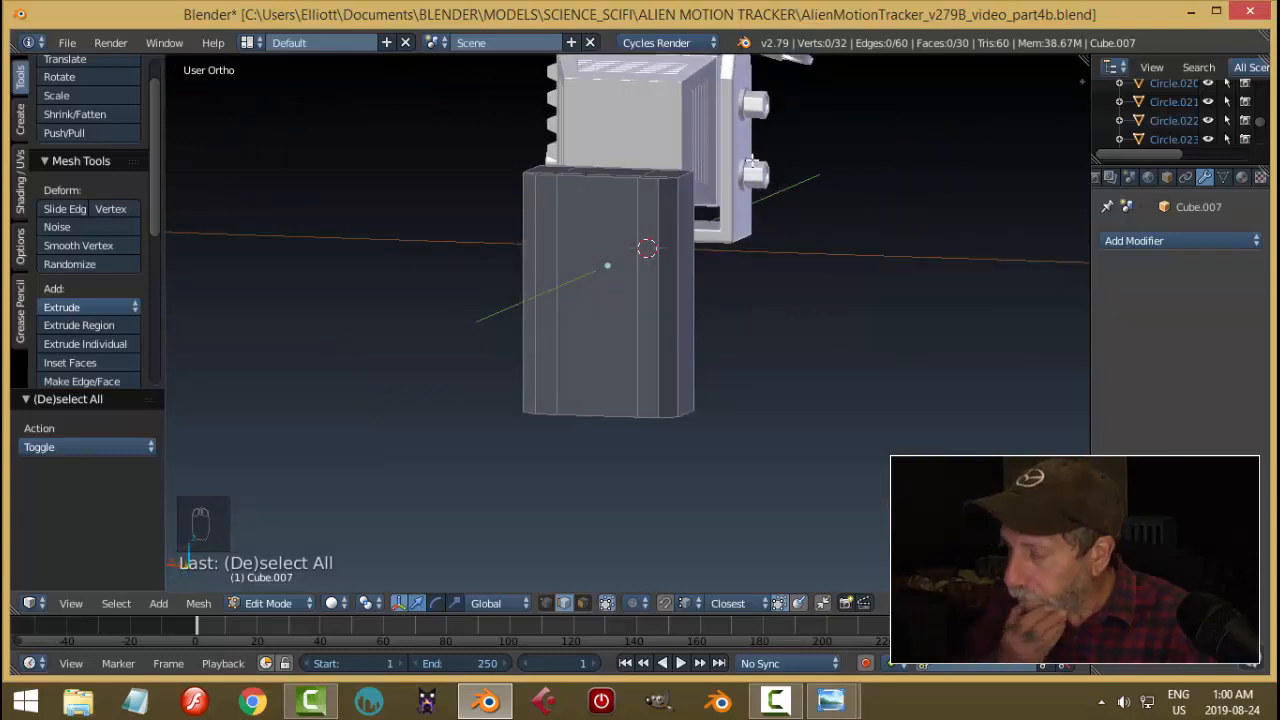
Examine the housing against the front and right side reference images, checking its rear edge and the horizontal seams.
{"action": "key", "text": "KP_1"}
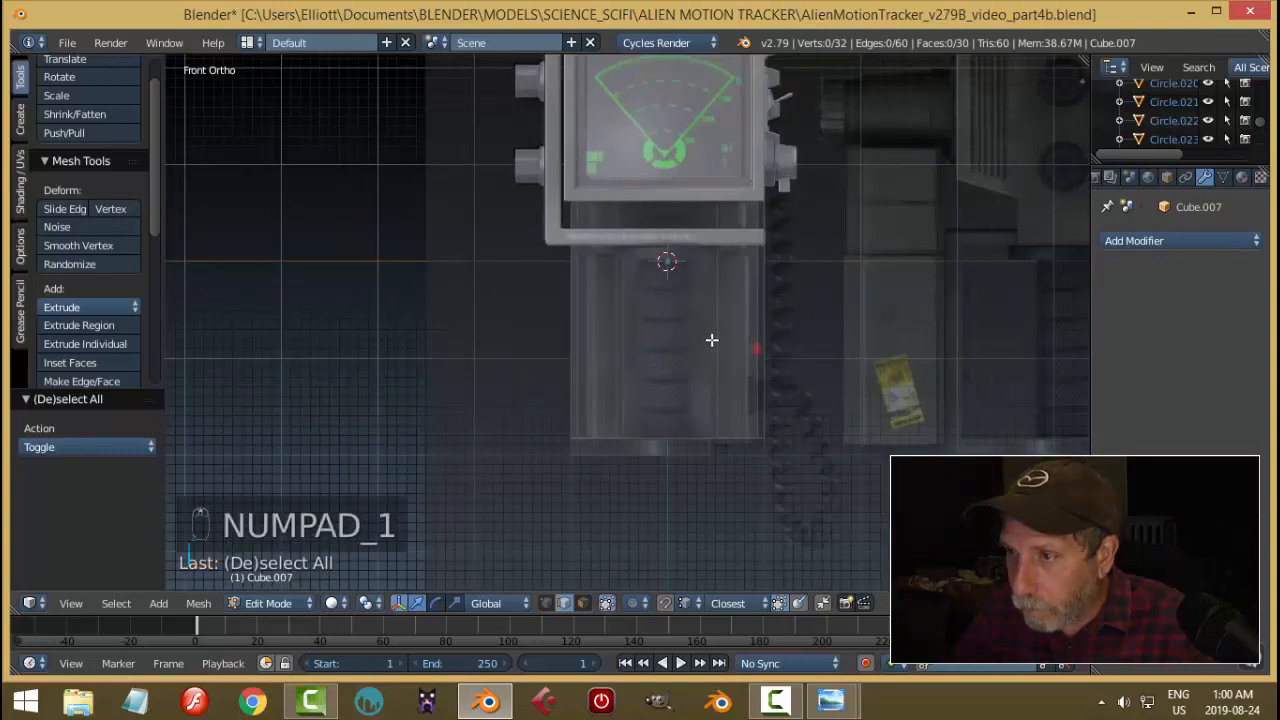
{"action": "scroll", "coordinate": [820, 333], "scroll_direction": "down", "scroll_amount": 1}
{"action": "middle_click_drag", "start_coordinate": [914, 323], "coordinate": [509, 306], "text": "shift"}
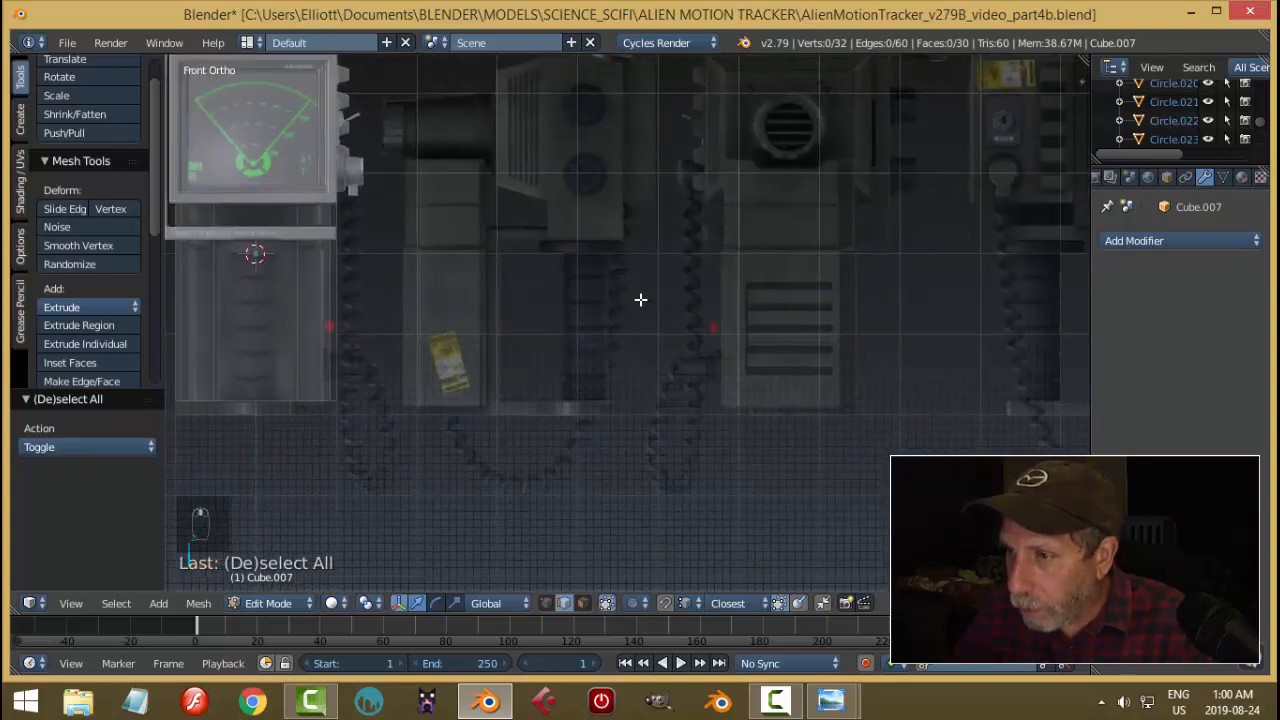
{"action": "key", "text": "KP_3"}
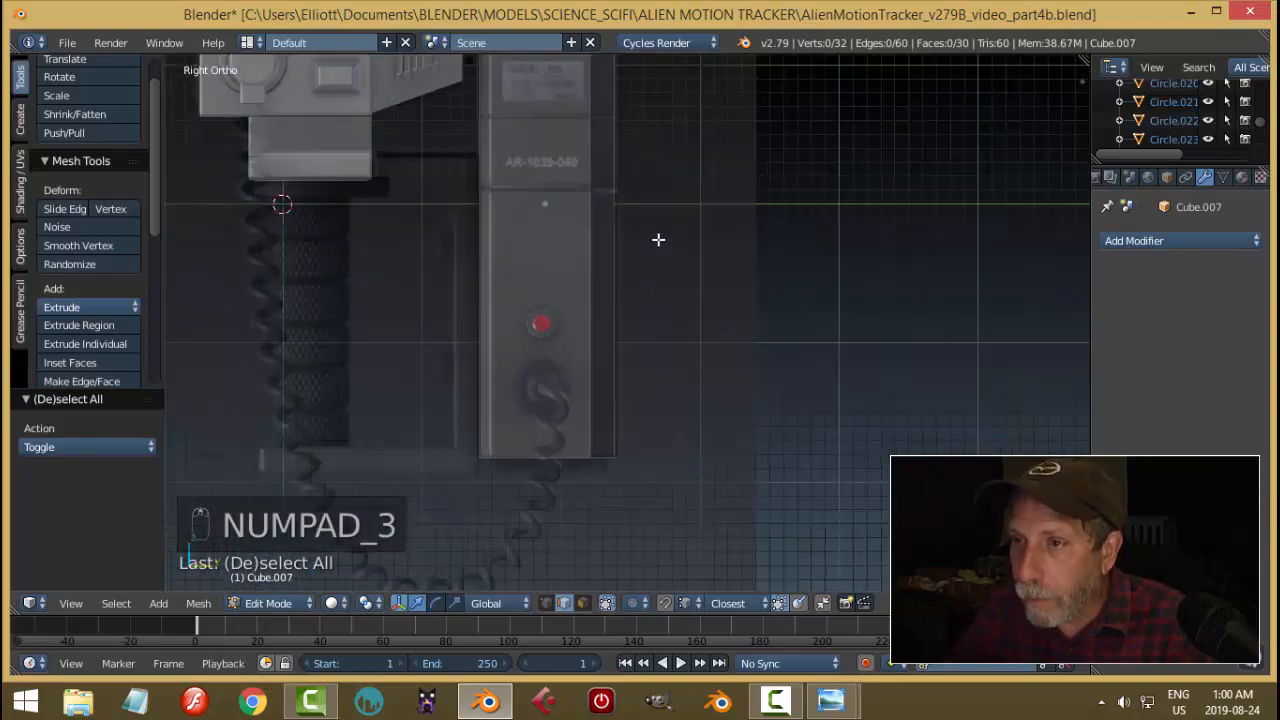
{"action": "middle_click_drag", "start_coordinate": [658, 240], "coordinate": [680, 335], "text": "shift"}
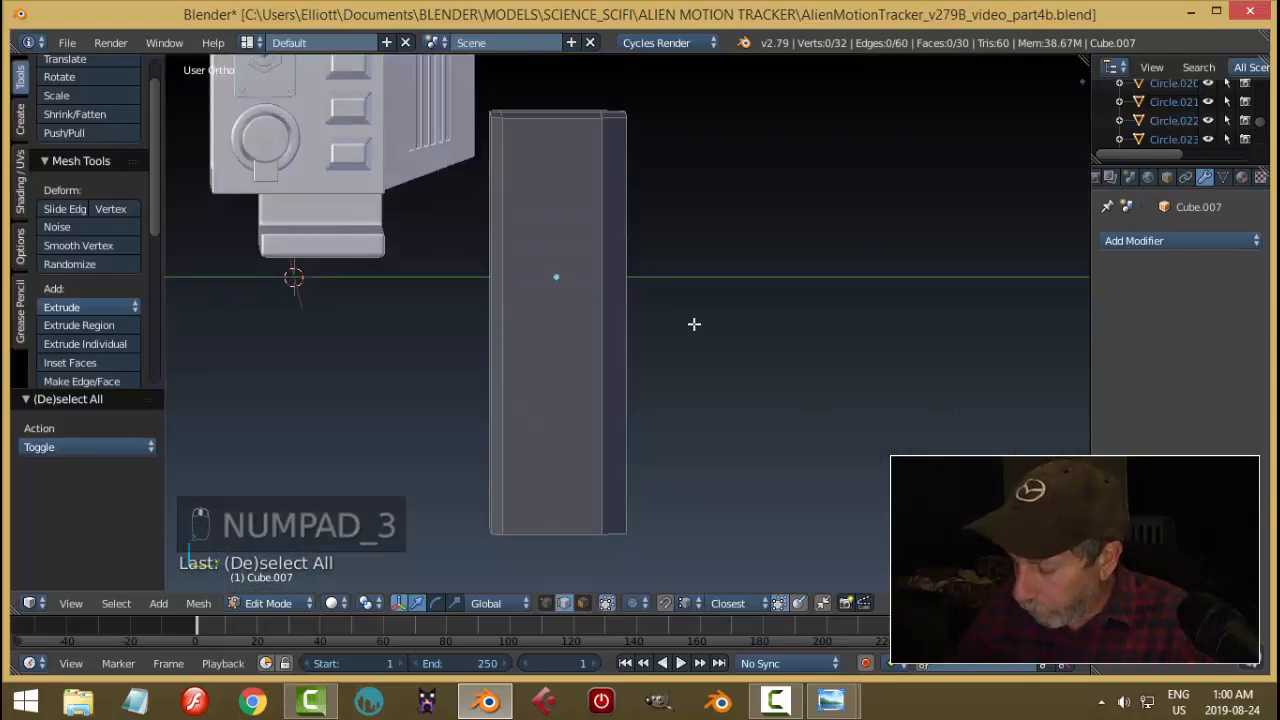
{"action": "key", "text": "KP_3"}
{"action": "scroll", "coordinate": [694, 323], "scroll_direction": "up", "scroll_amount": 5}
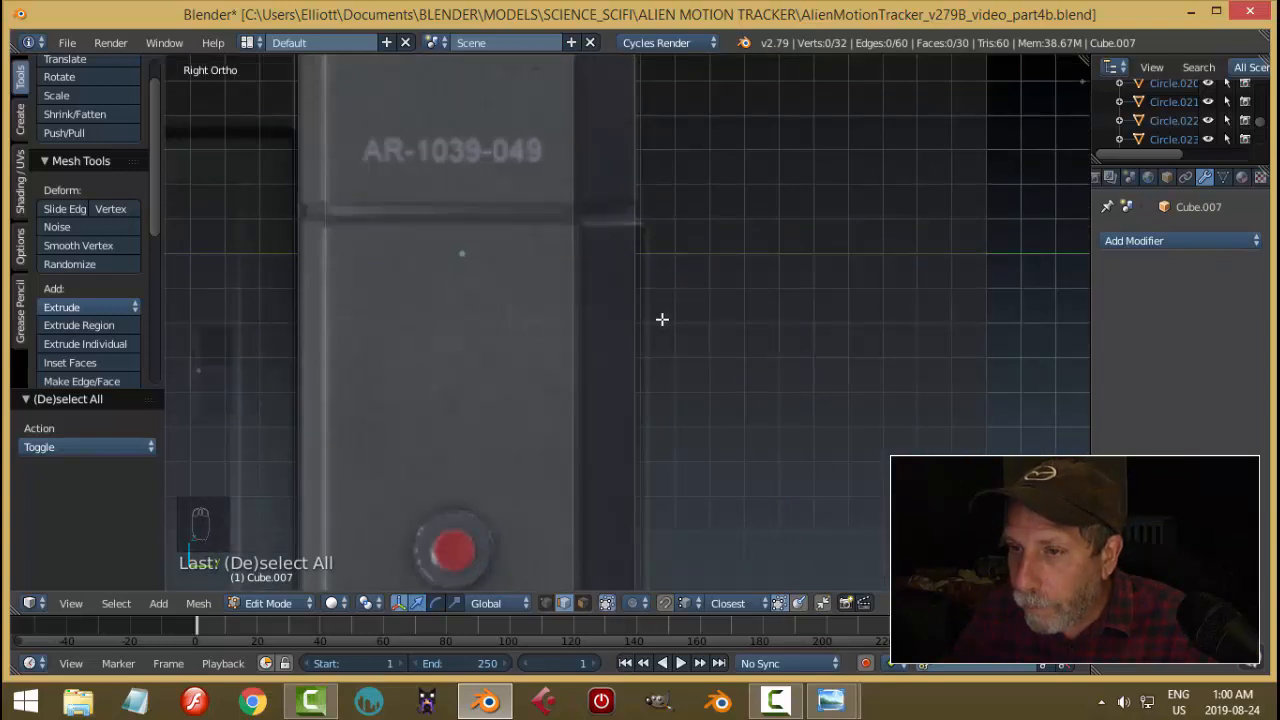
{"action": "scroll", "coordinate": [663, 318], "scroll_direction": "down", "scroll_amount": 4}
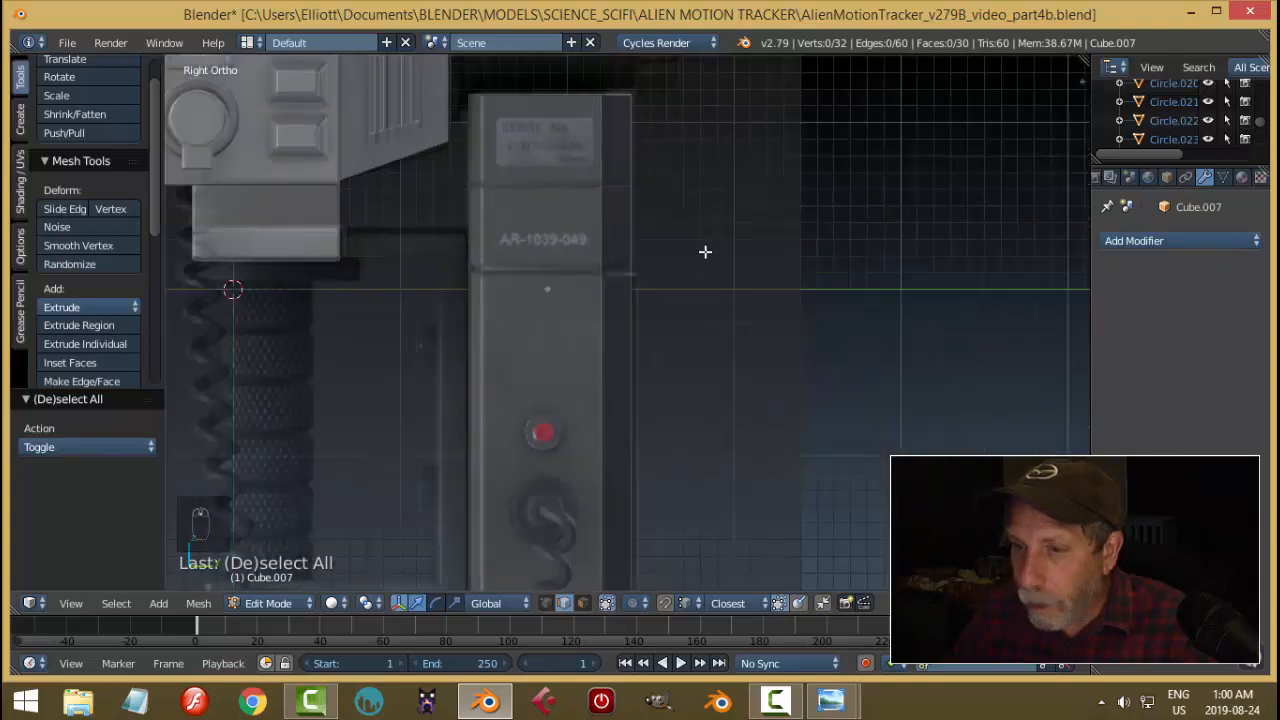
Switch to wireframe shading and set the mesh to vertex select mode.
{"action": "key", "text": "Tab"}
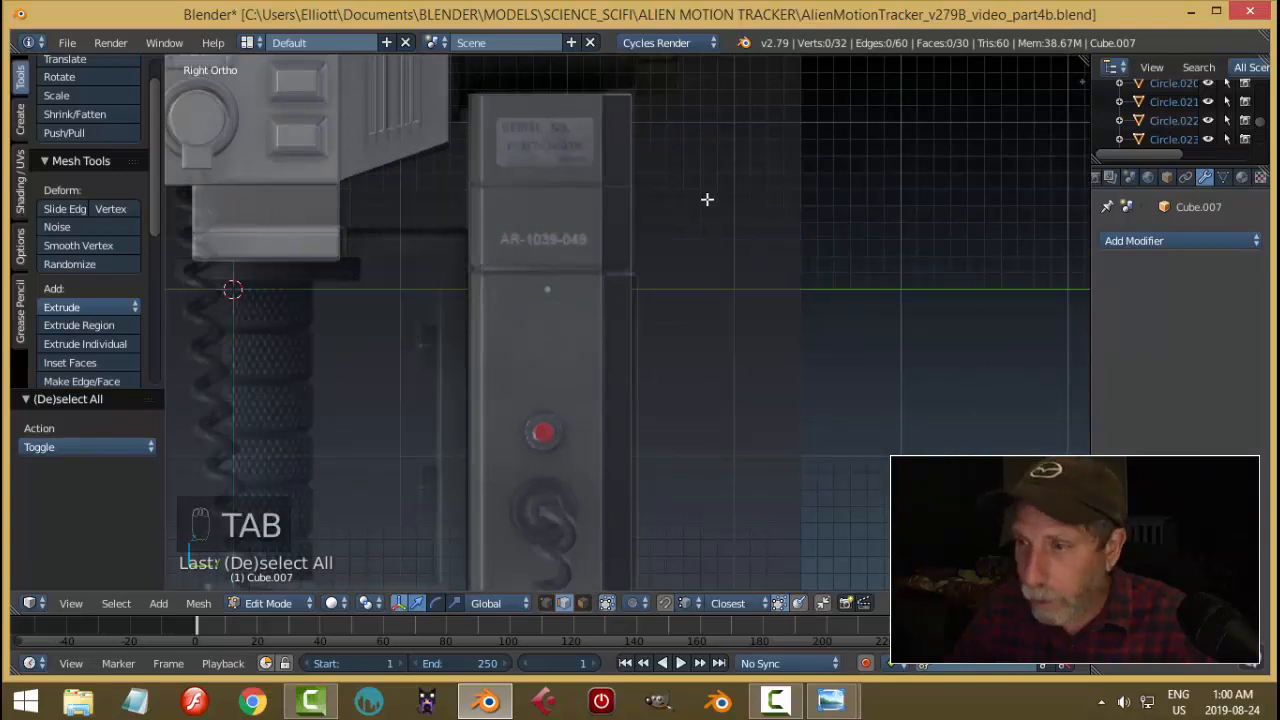
{"action": "key", "text": "z"}
{"action": "left_click", "coordinate": [827, 193]}
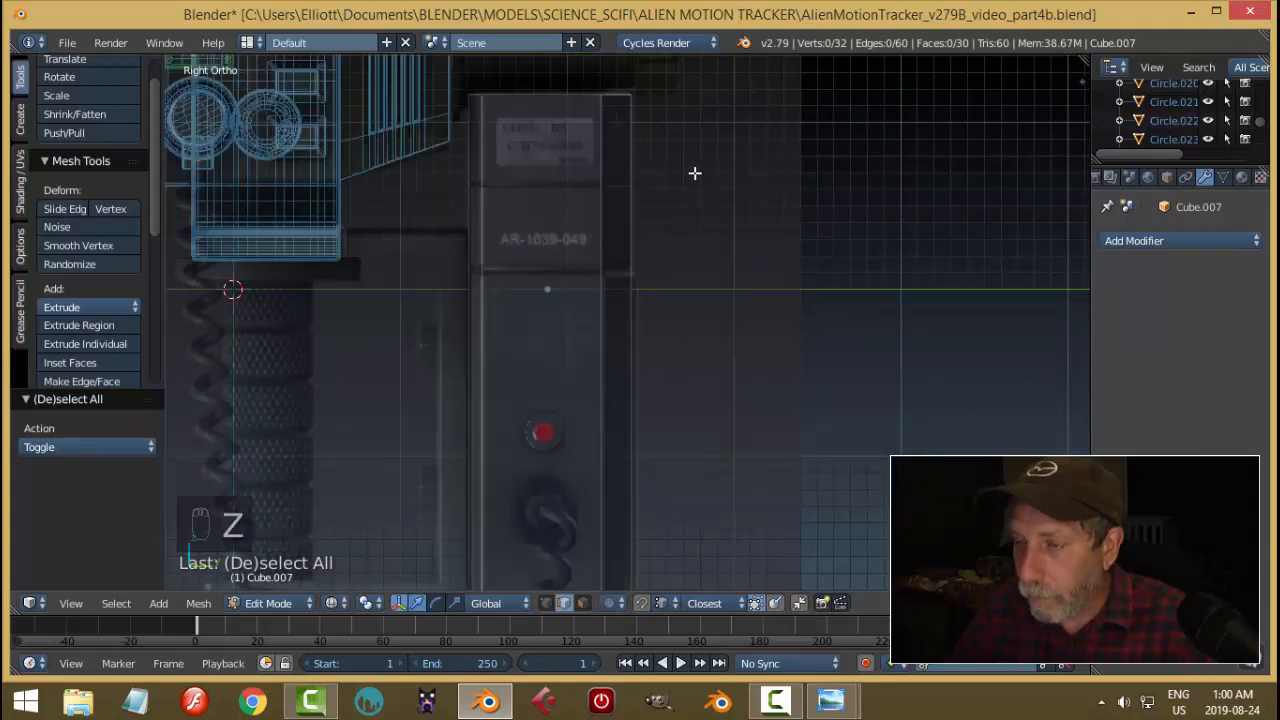
{"action": "key", "text": "ctrl+Tab"}
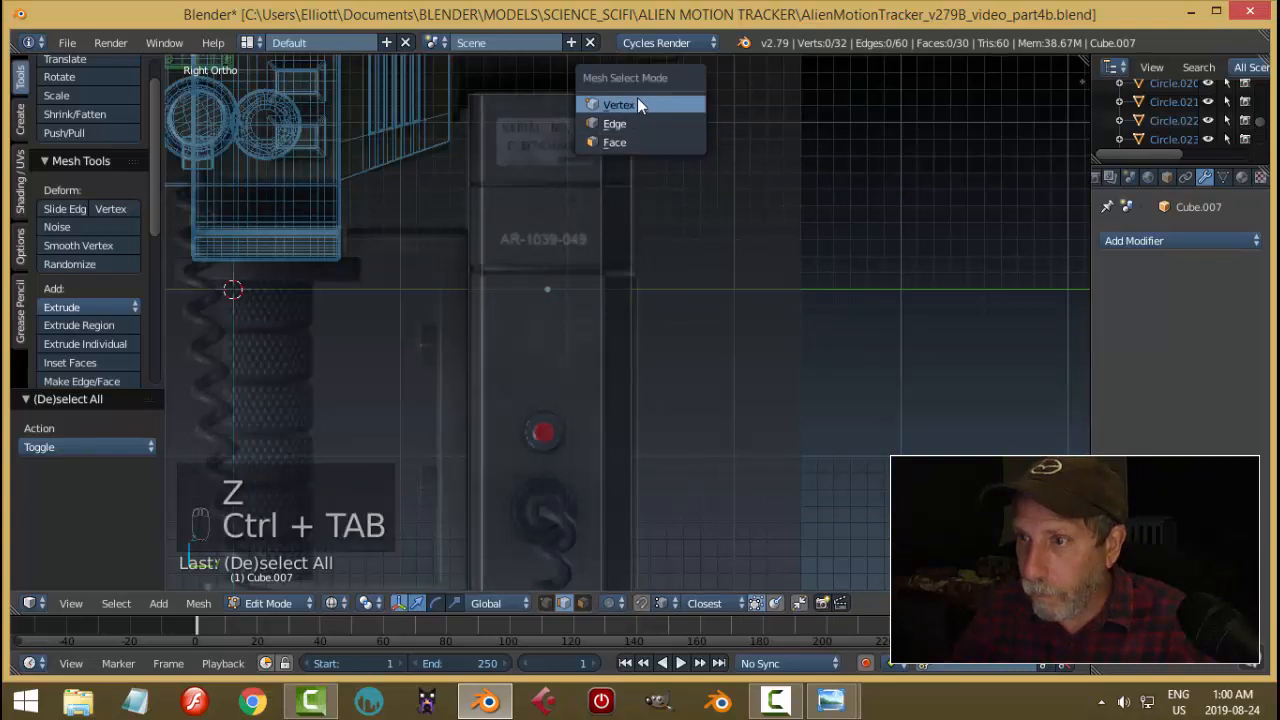
{"action": "left_click", "coordinate": [637, 101]}
Select all vertices of the block's rear face and move them about 0.033 along Y to the reference's outer rear edge.
{"action": "key", "text": "b"}
{"action": "left_click_drag", "start_coordinate": [617, 70], "coordinate": [620, 272]}
{"action": "scroll", "coordinate": [700, 458], "scroll_direction": "down", "scroll_amount": 3}
{"action": "key", "text": "b"}
{"action": "scroll", "coordinate": [695, 330], "scroll_direction": "up", "scroll_amount": 1}
{"action": "scroll", "coordinate": [695, 330], "scroll_direction": "up", "scroll_amount": 4}
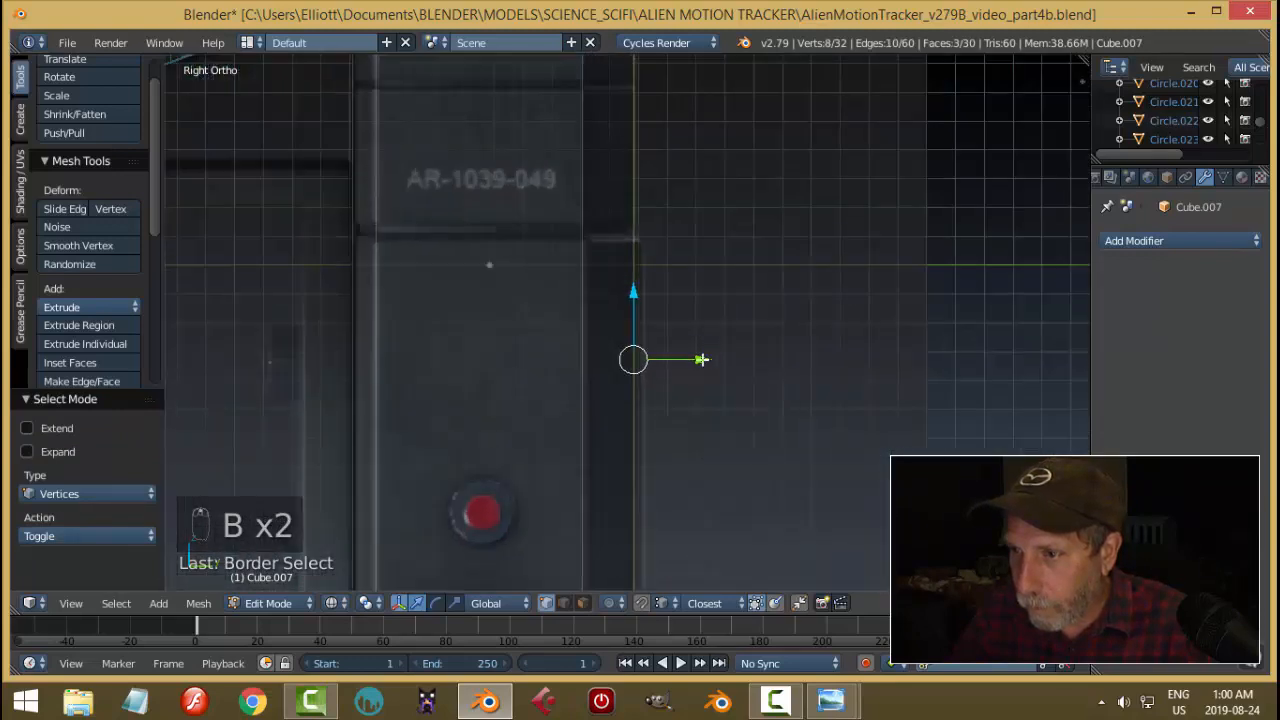
{"action": "key", "text": "g"}
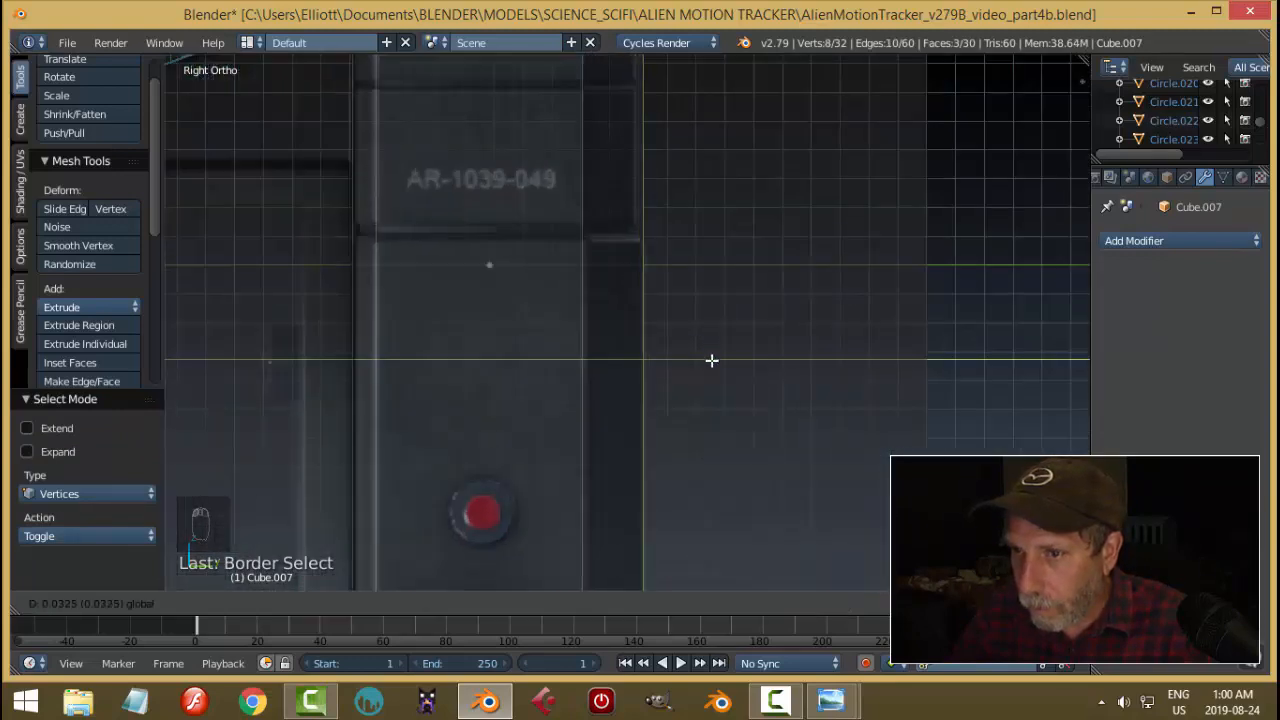
{"action": "left_click", "coordinate": [711, 359]}
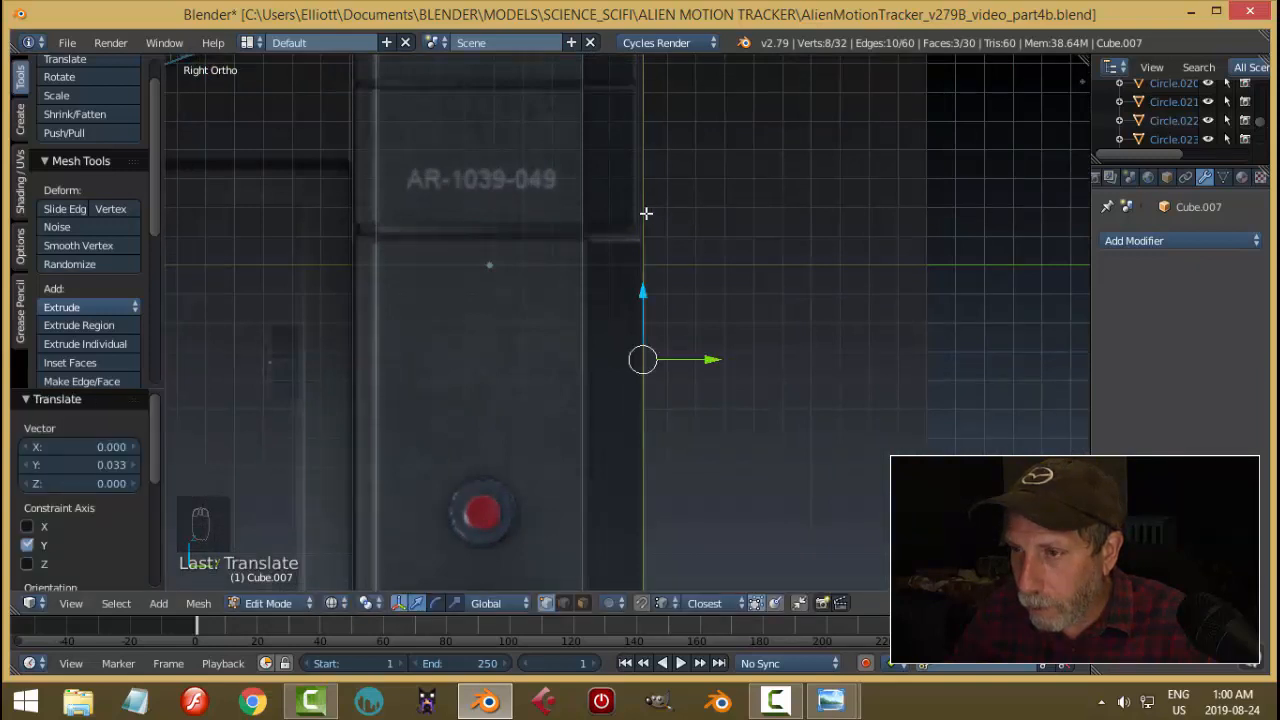
Deselect all vertices, switch the viewport to solid shading and examine the block's lower corners and chamfered sides.
{"action": "key", "text": "a"}
{"action": "scroll", "coordinate": [712, 273], "scroll_direction": "down", "scroll_amount": 3}
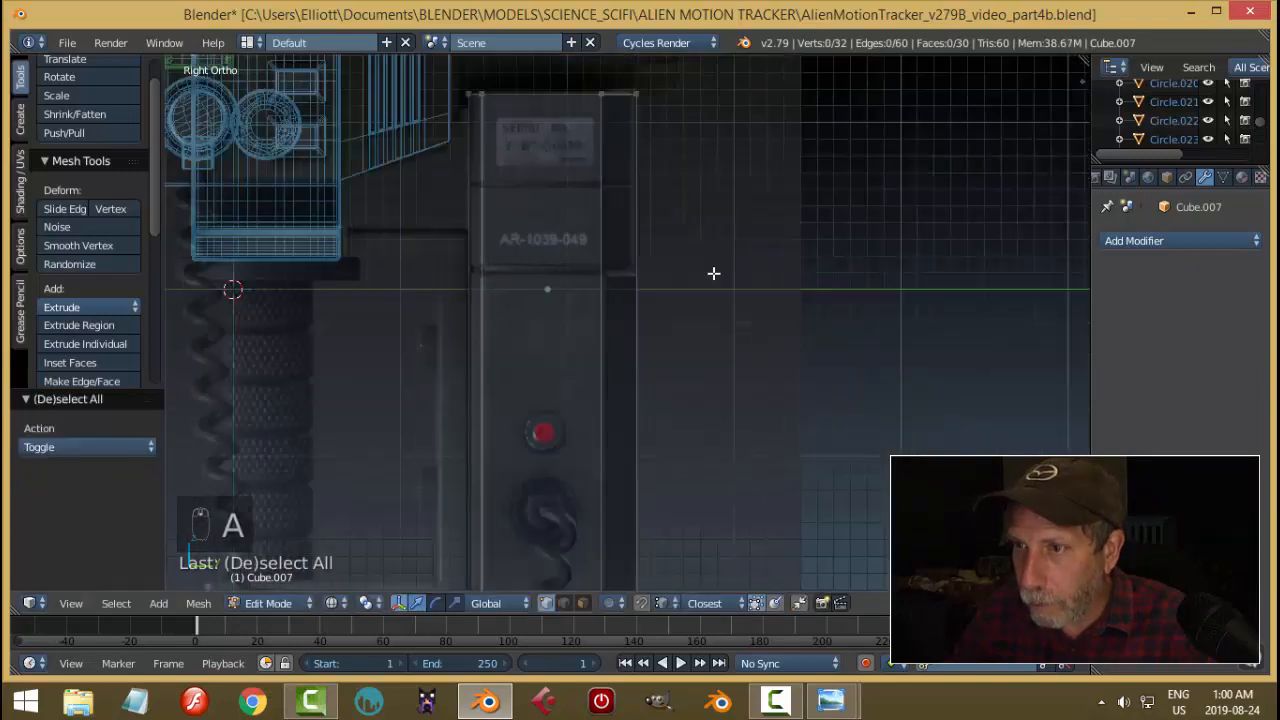
{"action": "middle_click_drag", "start_coordinate": [714, 274], "coordinate": [666, 315]}
{"action": "scroll", "coordinate": [688, 309], "scroll_direction": "down", "scroll_amount": 3}
{"action": "key", "text": "z"}
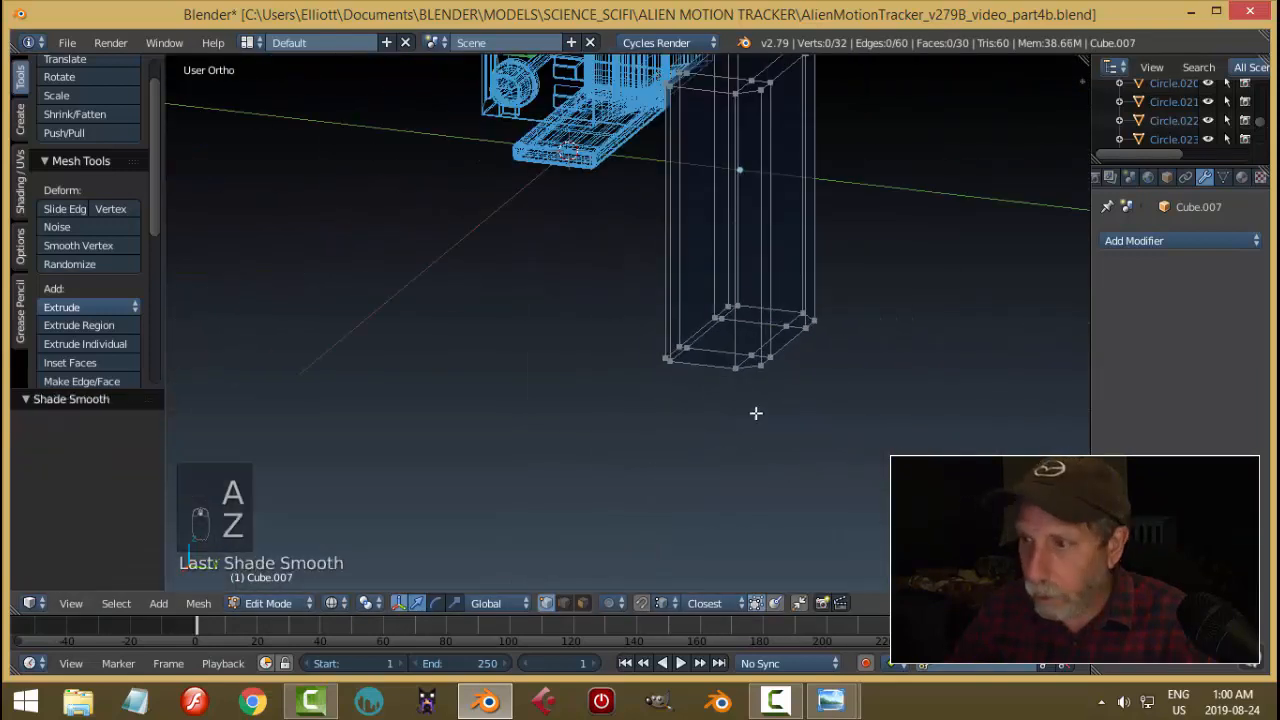
{"action": "key", "text": "z"}
{"action": "left_click", "coordinate": [760, 476]}
{"action": "mouse_move", "coordinate": [806, 374]}
{"action": "middle_mouse_down"}
{"action": "mouse_move", "coordinate": [783, 309]}
{"action": "mouse_move", "coordinate": [699, 375]}
{"action": "middle_mouse_up"}
{"action": "scroll", "coordinate": [762, 346], "scroll_direction": "up", "scroll_amount": 2}
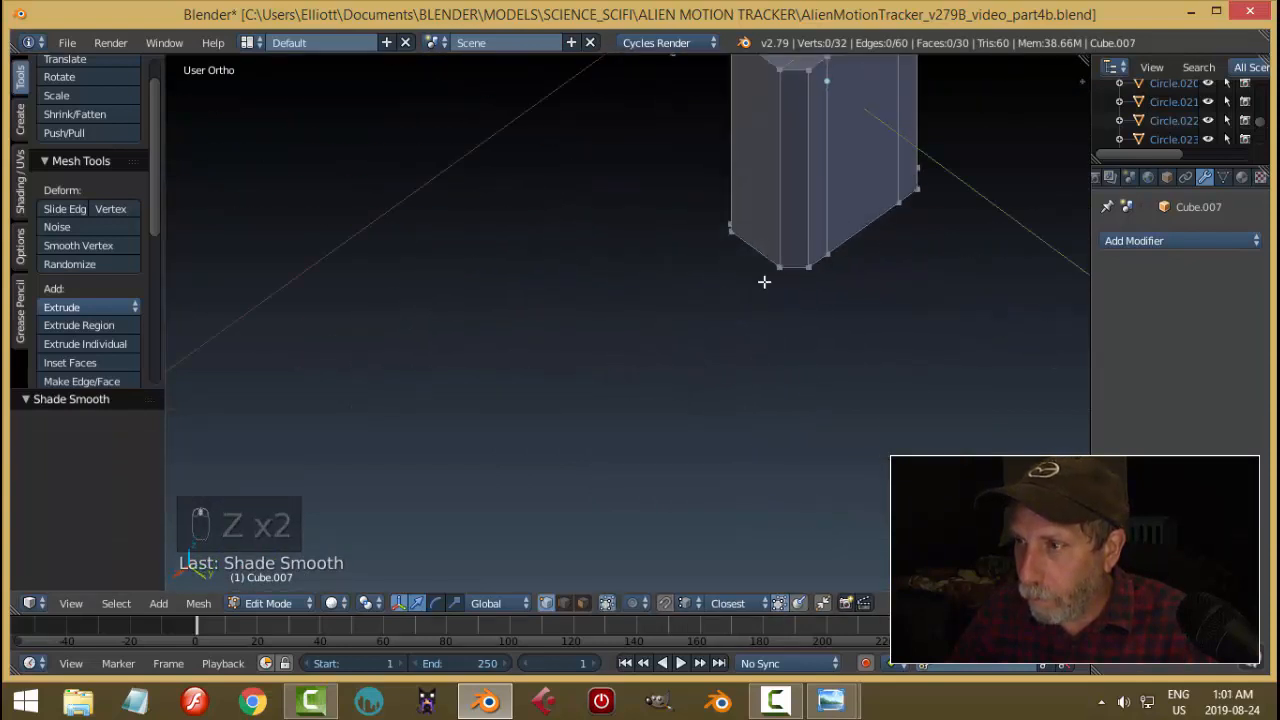
{"action": "middle_click_drag", "start_coordinate": [861, 225], "coordinate": [620, 297], "text": "shift"}
{"action": "scroll", "coordinate": [593, 370], "scroll_direction": "up", "scroll_amount": 3}
{"action": "scroll", "coordinate": [581, 364], "scroll_direction": "down", "scroll_amount": 2}
Add a horizontal loop cut around the block, slid up to the reference seam below the AR-1039-049 label.
{"action": "key", "text": "KP_3"}
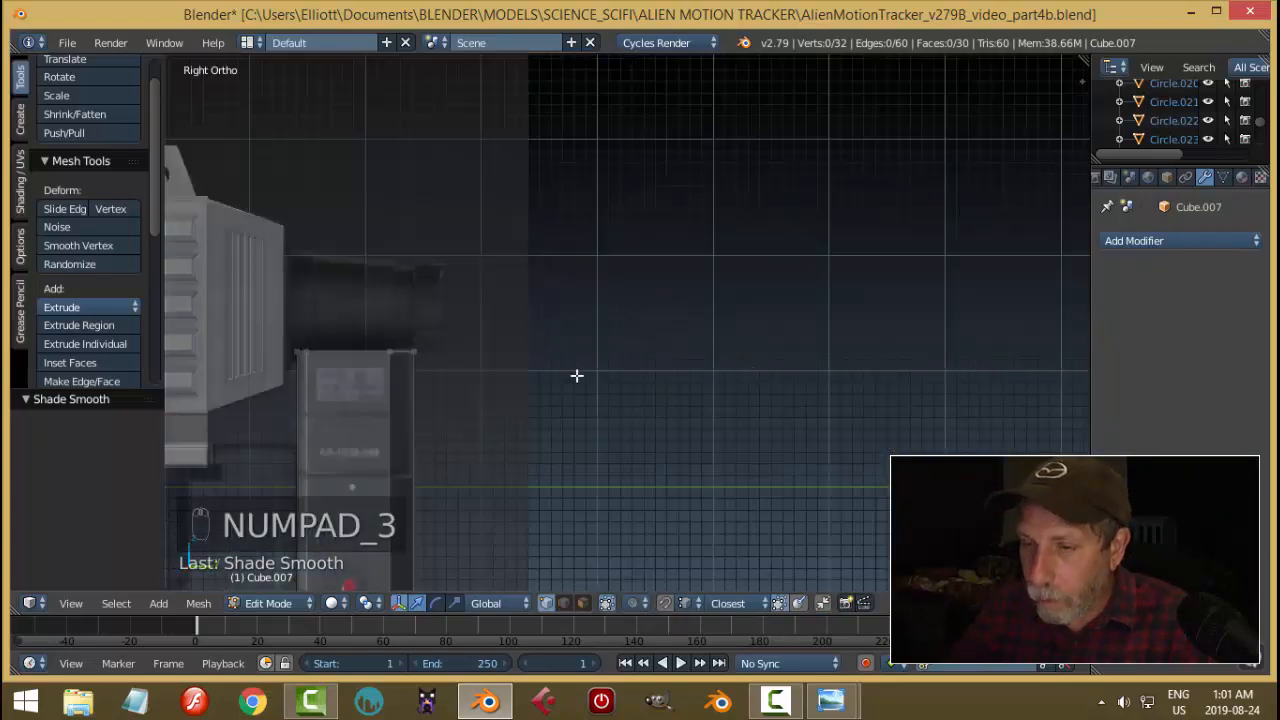
{"action": "scroll", "coordinate": [570, 372], "scroll_direction": "down", "scroll_amount": 2}
{"action": "middle_click_drag", "start_coordinate": [541, 360], "coordinate": [629, 168], "text": "shift"}
{"action": "scroll", "coordinate": [599, 268], "scroll_direction": "up", "scroll_amount": 3}
{"action": "scroll", "coordinate": [572, 230], "scroll_direction": "up", "scroll_amount": 2}
{"action": "middle_click_drag", "start_coordinate": [569, 214], "coordinate": [629, 358], "text": "shift"}
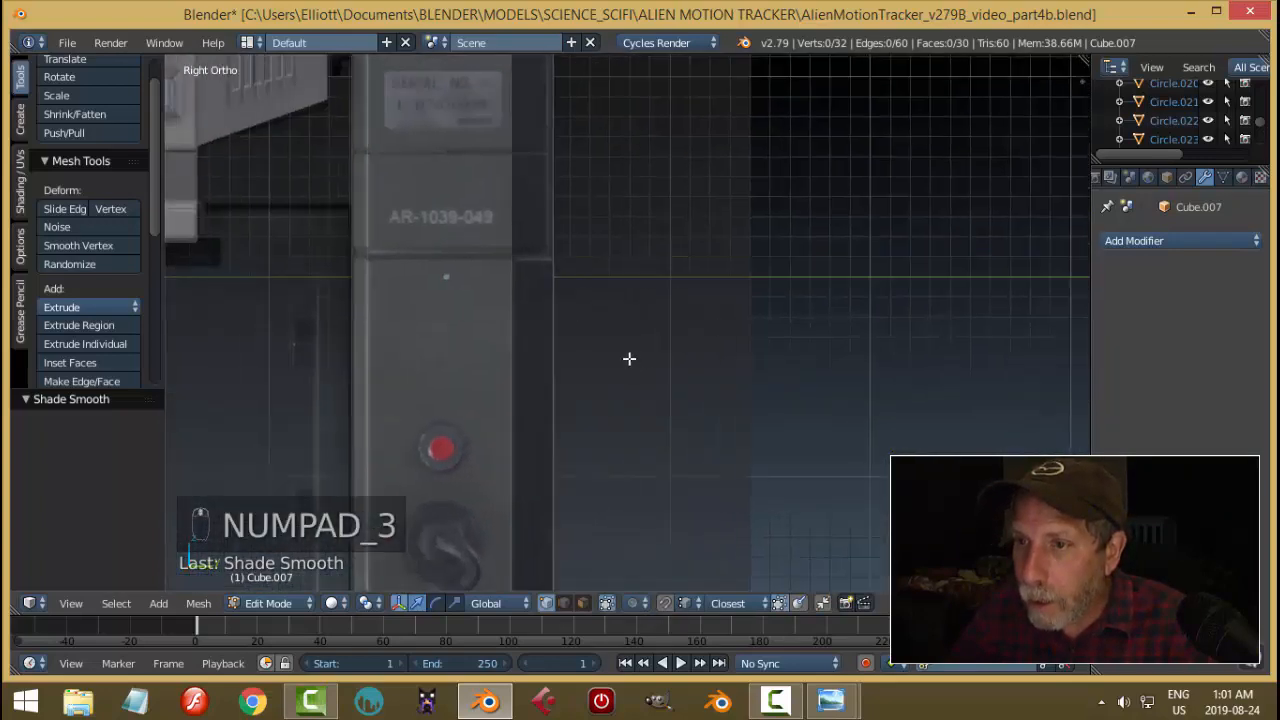
{"action": "scroll", "coordinate": [610, 350], "scroll_direction": "up", "scroll_amount": 3}
{"action": "scroll", "coordinate": [511, 233], "scroll_direction": "down", "scroll_amount": 1}
{"action": "key", "text": "ctrl+r"}
{"action": "left_click", "coordinate": [514, 229]}
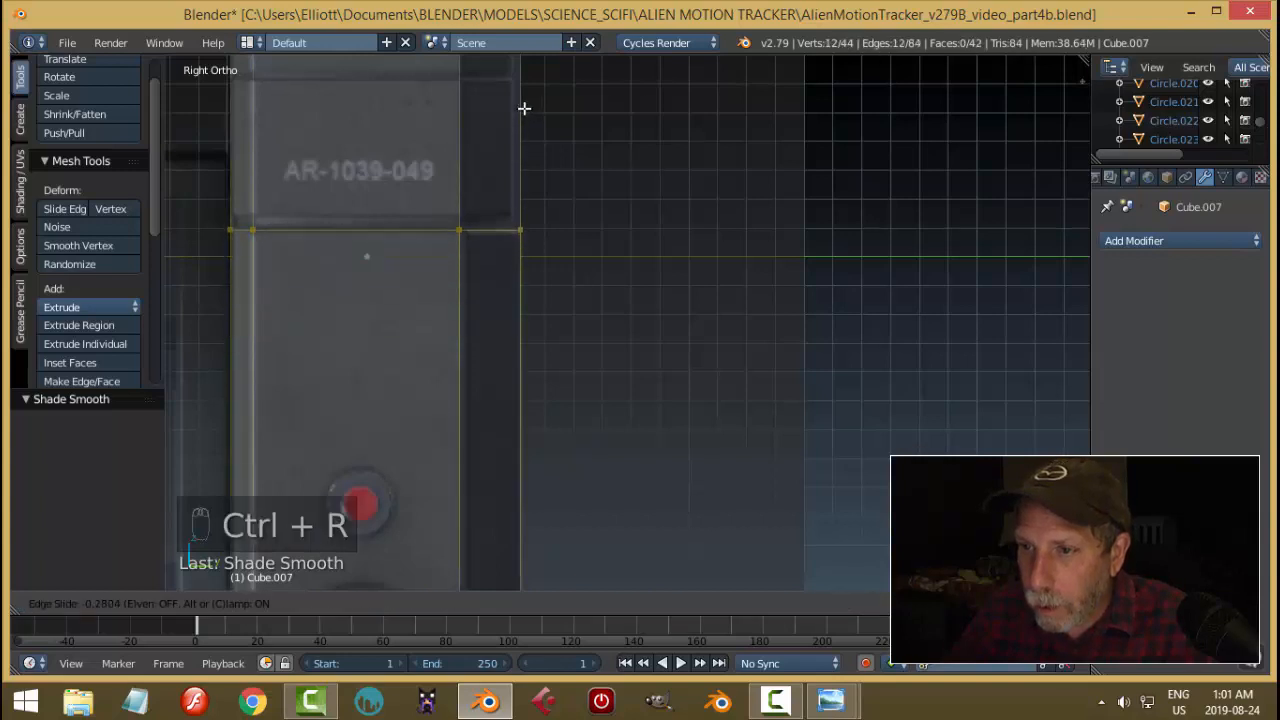
{"action": "left_click", "coordinate": [526, 108]}
{"action": "key", "text": "a"}
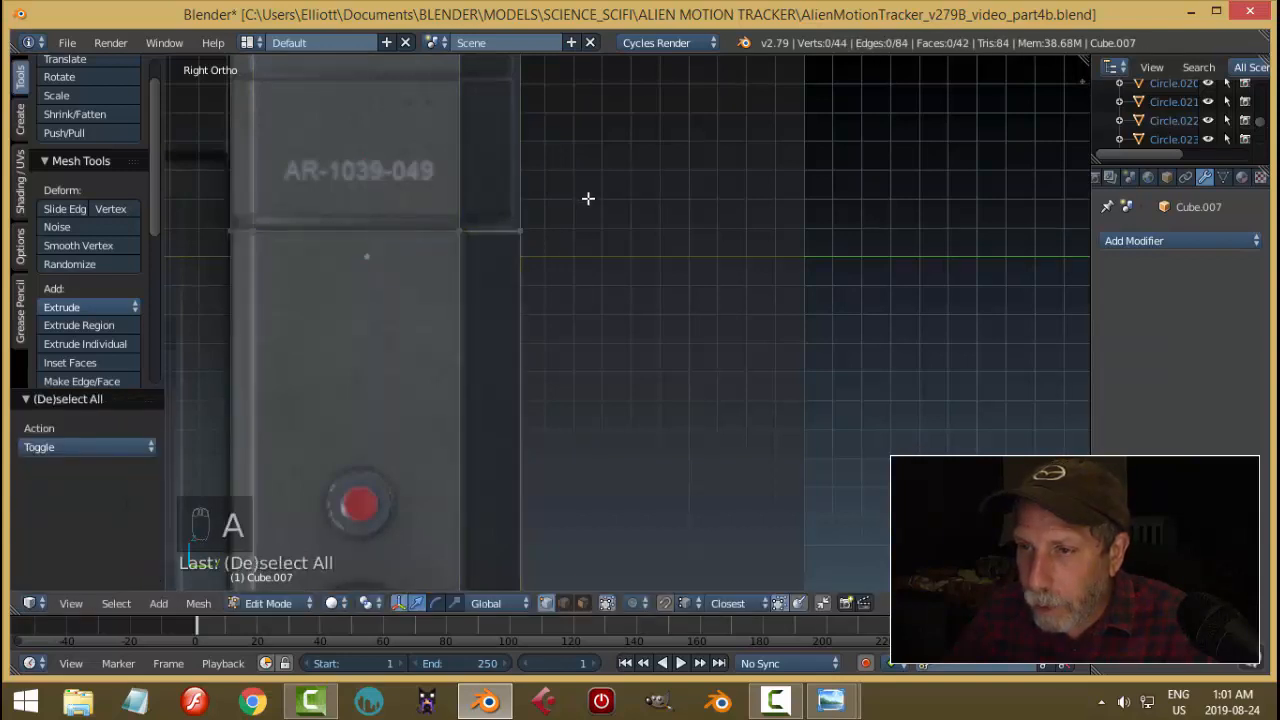
{"action": "scroll", "coordinate": [589, 197], "scroll_direction": "down", "scroll_amount": 4}
{"action": "key", "text": "b"}
{"action": "left_click_drag", "start_coordinate": [424, 168], "coordinate": [740, 288]}
{"action": "middle_click_drag", "start_coordinate": [746, 286], "coordinate": [706, 327]}
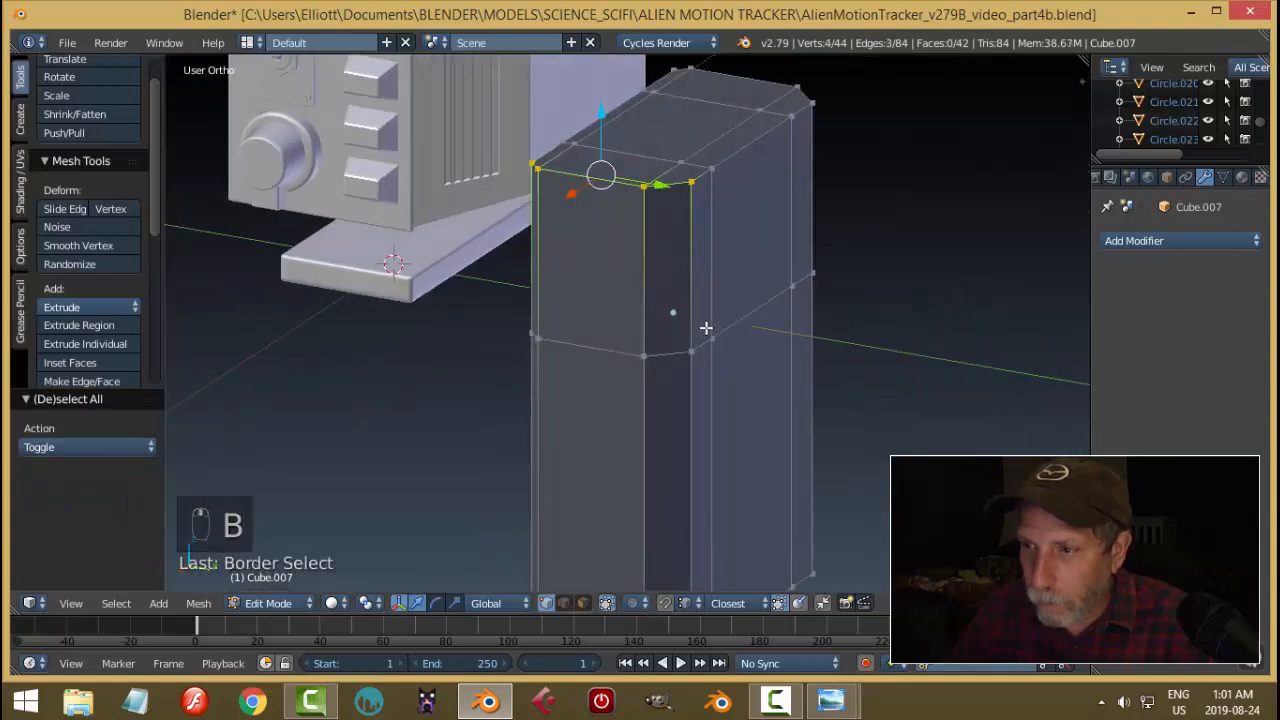
{"action": "key", "text": "a"}
Switch to wireframe shading in the right side view and set the mesh to face select mode.
{"action": "key", "text": "z"}
{"action": "left_click", "coordinate": [811, 317]}
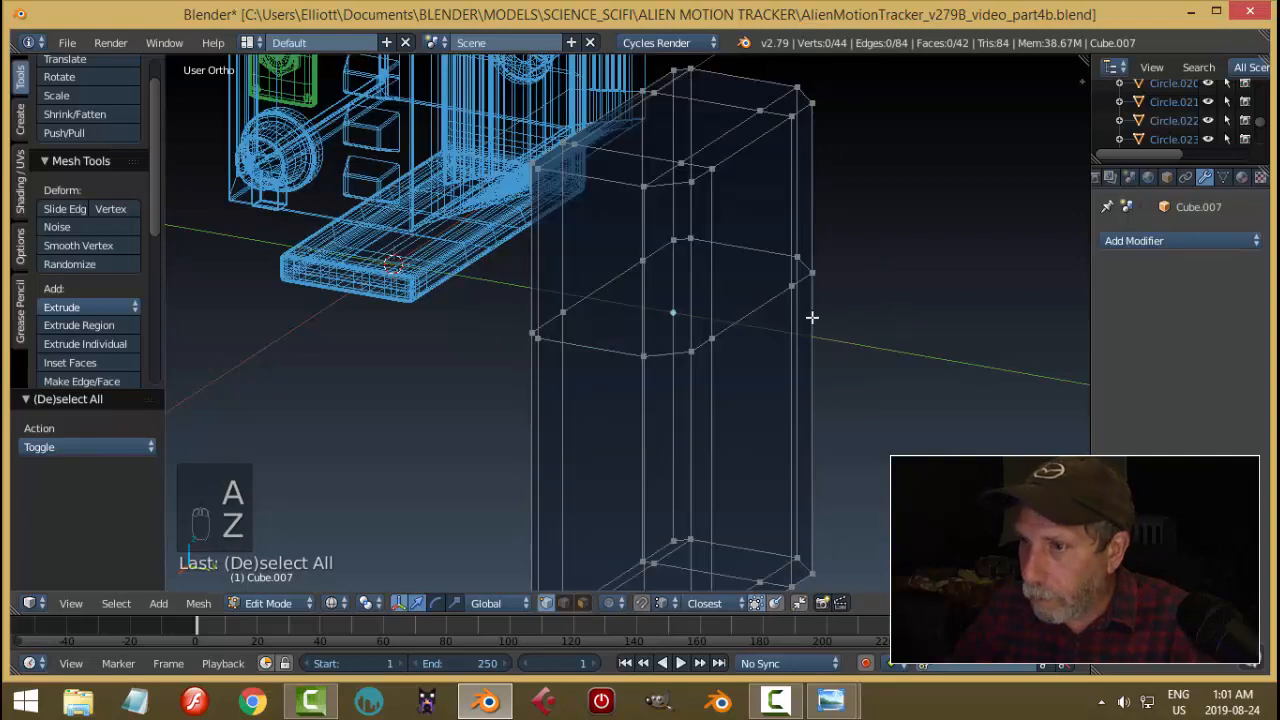
{"action": "key", "text": "KP_3"}
{"action": "key", "text": "b"}
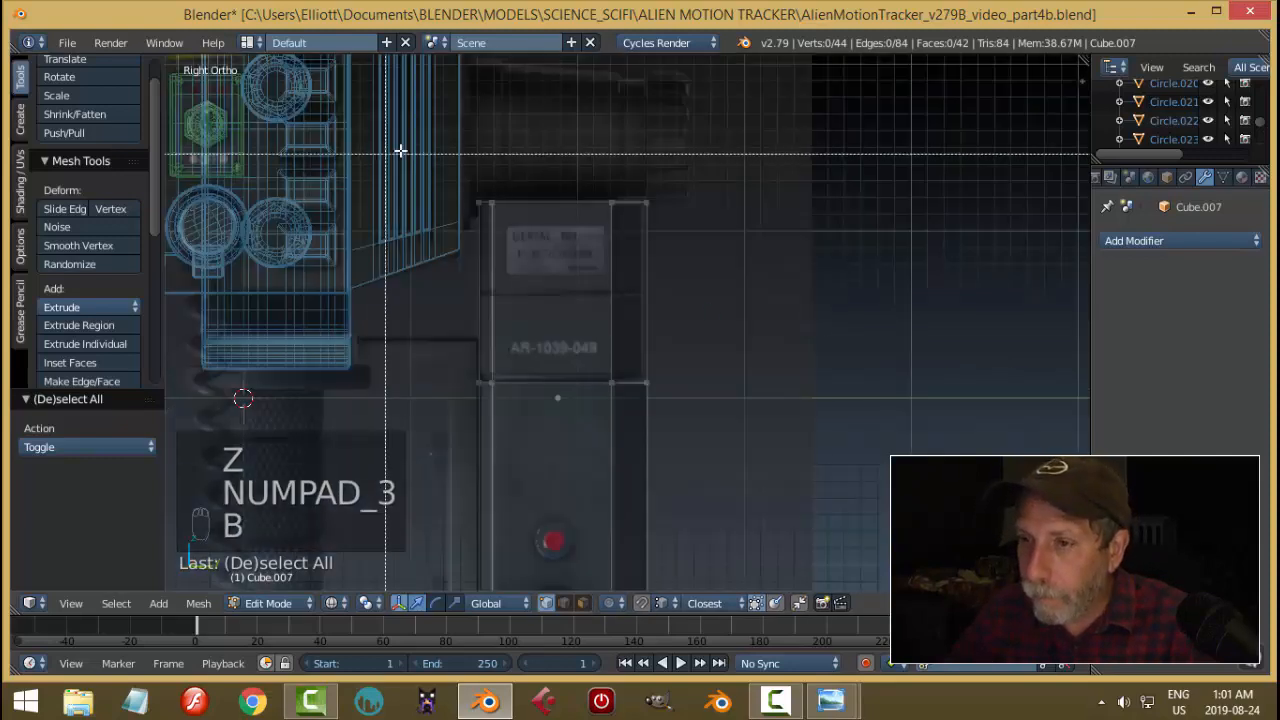
{"action": "left_click_drag", "start_coordinate": [408, 150], "coordinate": [749, 286]}
{"action": "scroll", "coordinate": [727, 299], "scroll_direction": "up", "scroll_amount": 2}
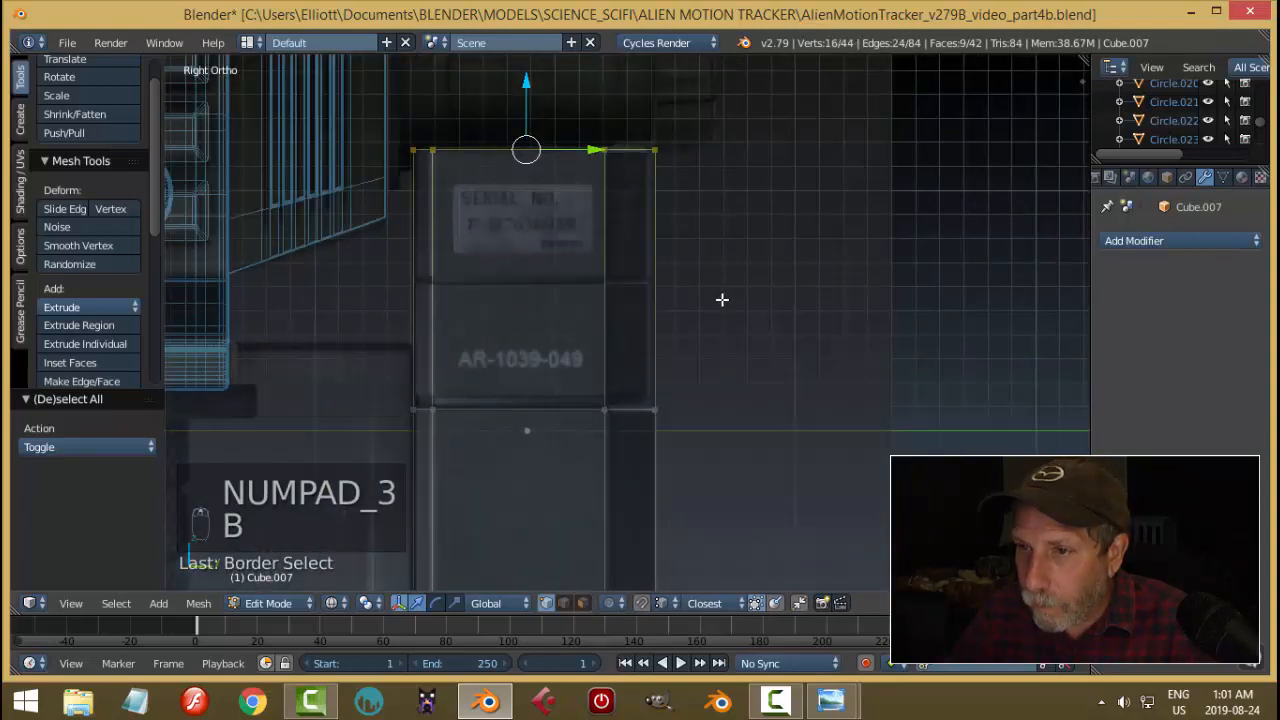
{"action": "key", "text": "a"}
{"action": "key", "text": "ctrl+Tab"}
{"action": "left_click", "coordinate": [650, 337]}
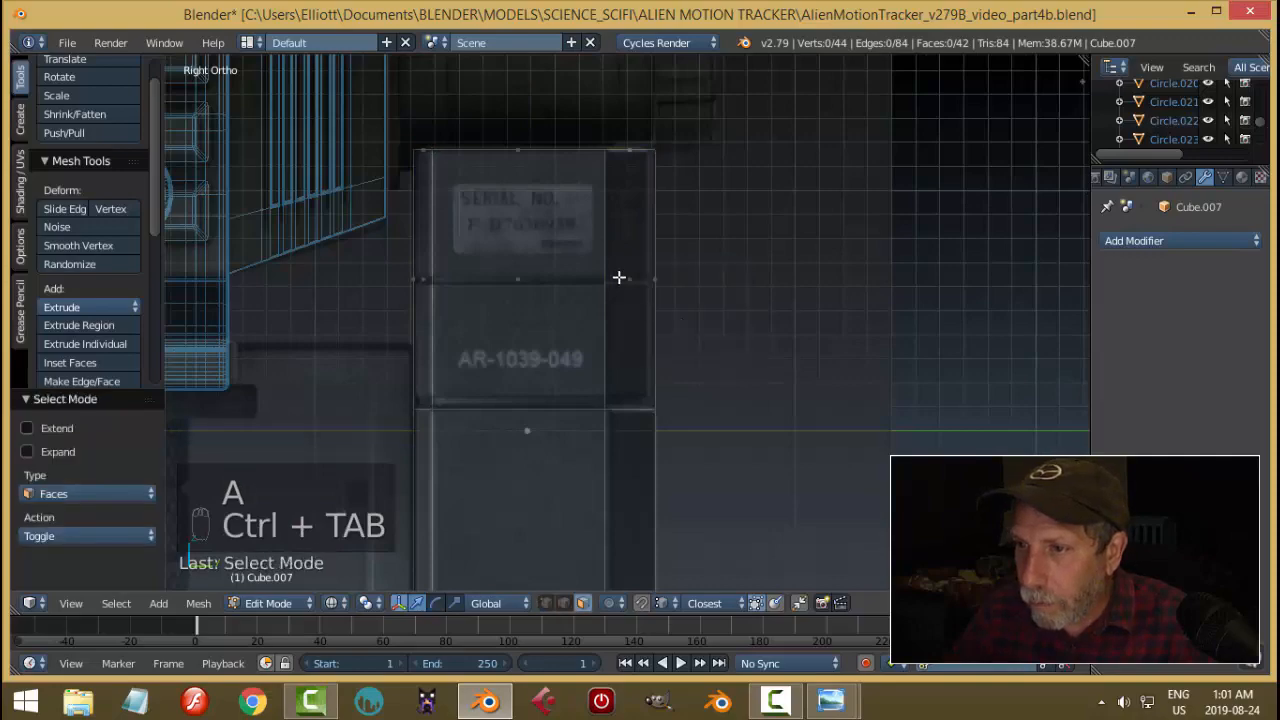
{"action": "left_click", "coordinate": [605, 257], "text": "alt"}
{"action": "mouse_move", "coordinate": [745, 282]}
{"action": "middle_mouse_down"}
{"action": "mouse_move", "coordinate": [714, 309]}
{"action": "mouse_move", "coordinate": [741, 287]}
{"action": "middle_mouse_up"}
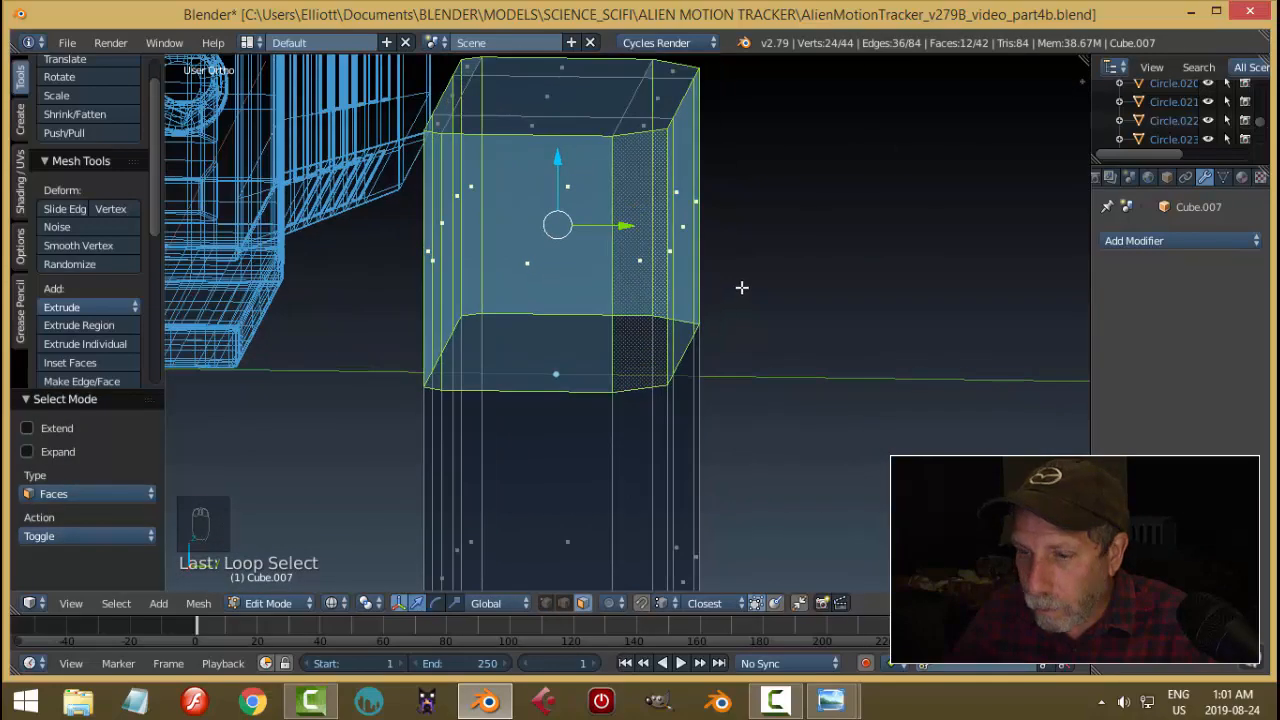
{"action": "key", "text": "a"}
Select all faces above the new loop cut, extrude them in place and shrink them inward by 0.022.
{"action": "key", "text": "KP_3"}
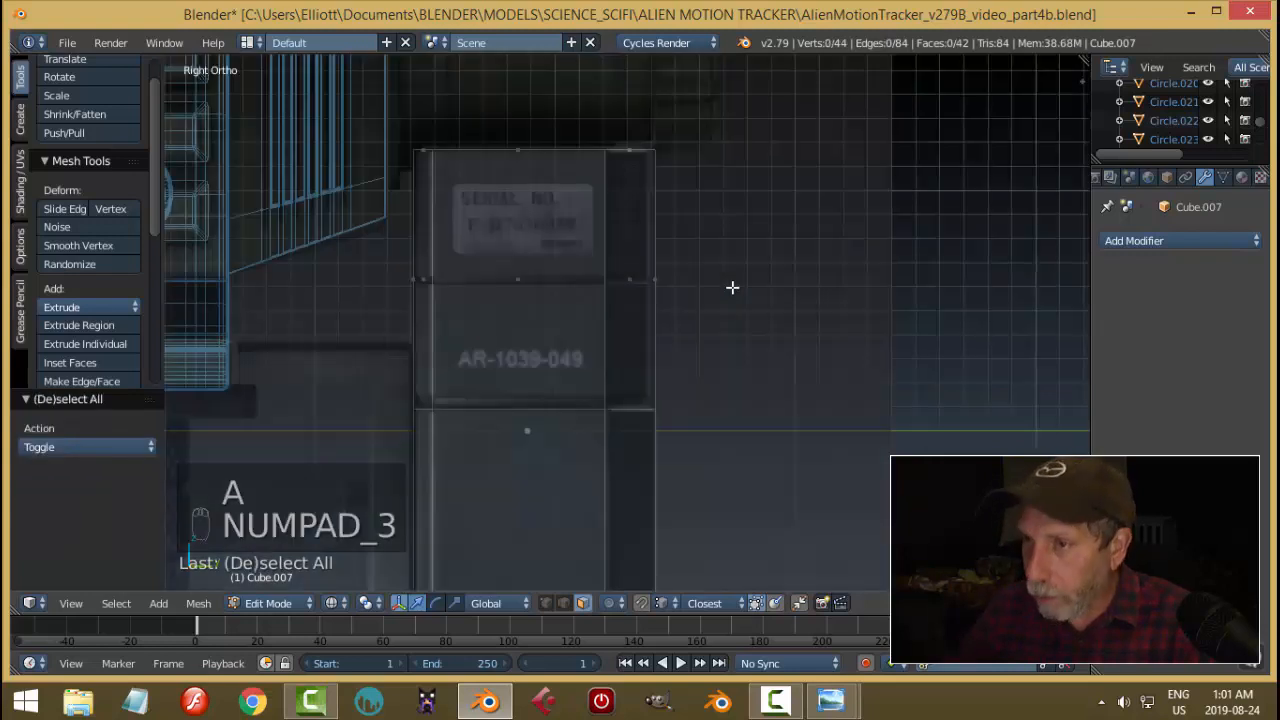
{"action": "key", "text": "b"}
{"action": "left_click_drag", "start_coordinate": [363, 94], "coordinate": [707, 379]}
{"action": "scroll", "coordinate": [700, 376], "scroll_direction": "up", "scroll_amount": 2}
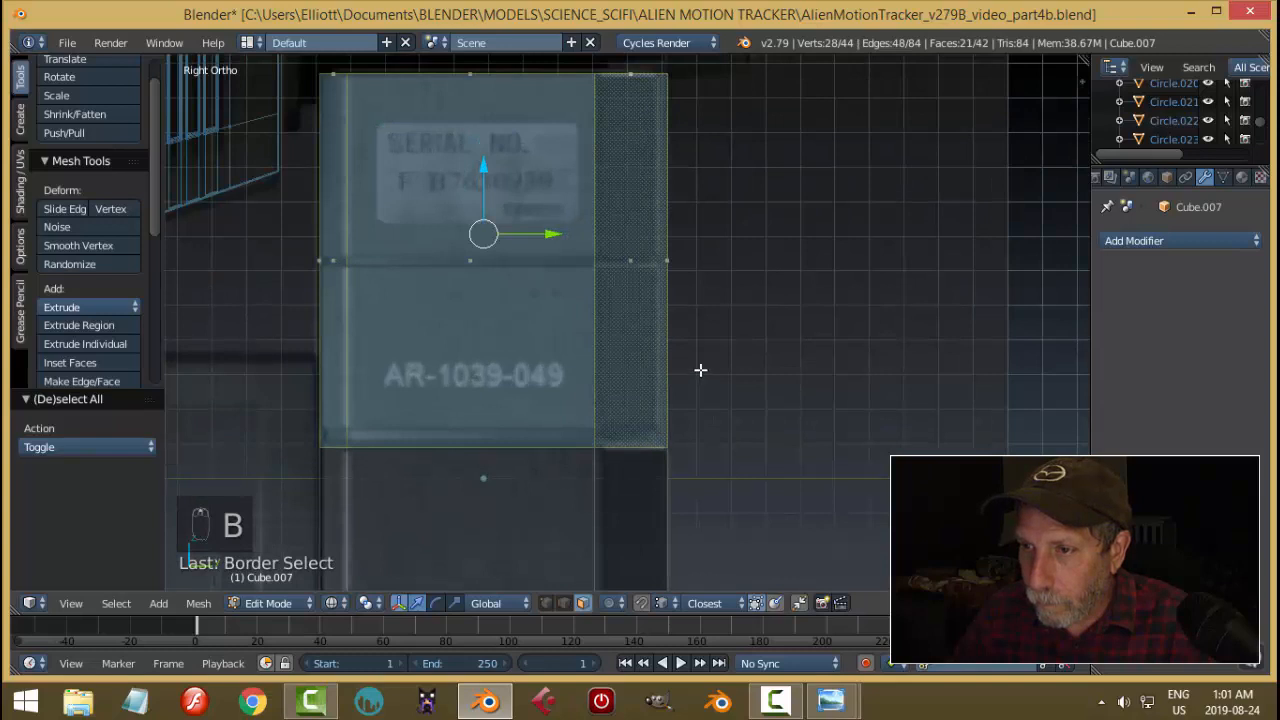
{"action": "scroll", "coordinate": [737, 363], "scroll_direction": "up", "scroll_amount": 1}
{"action": "key", "text": "e"}
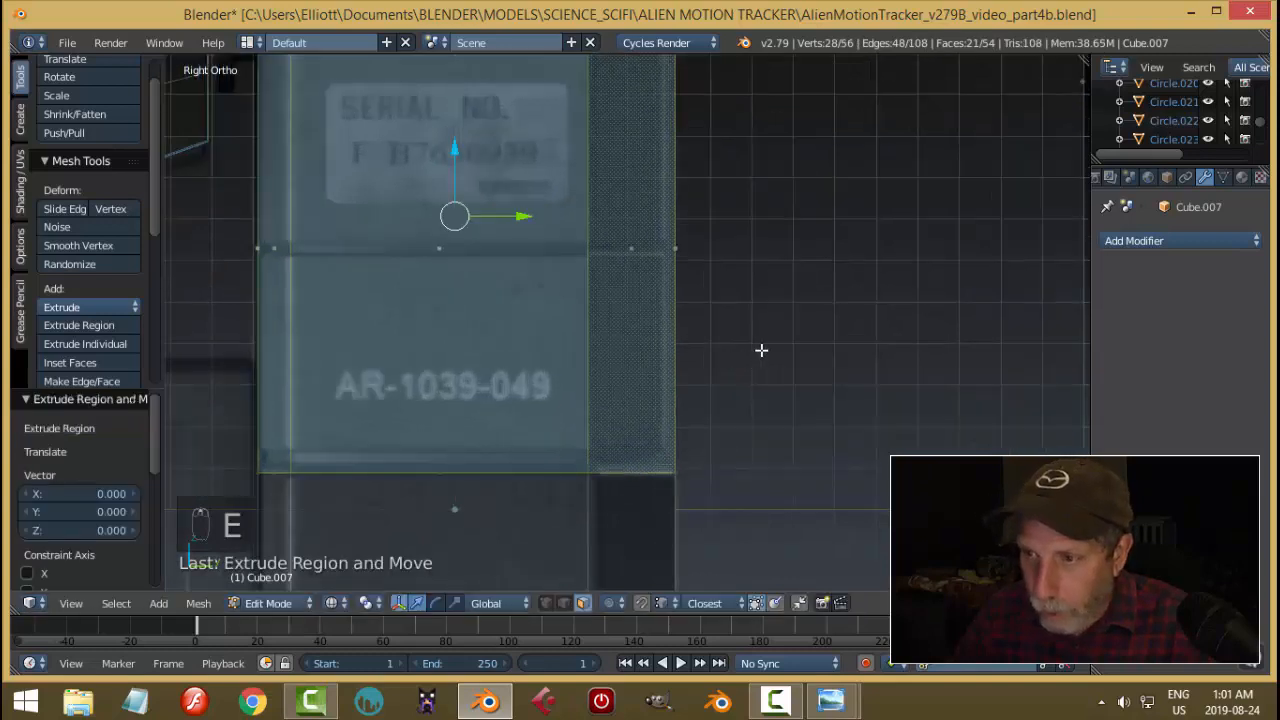
{"action": "key", "text": "alt+s"}
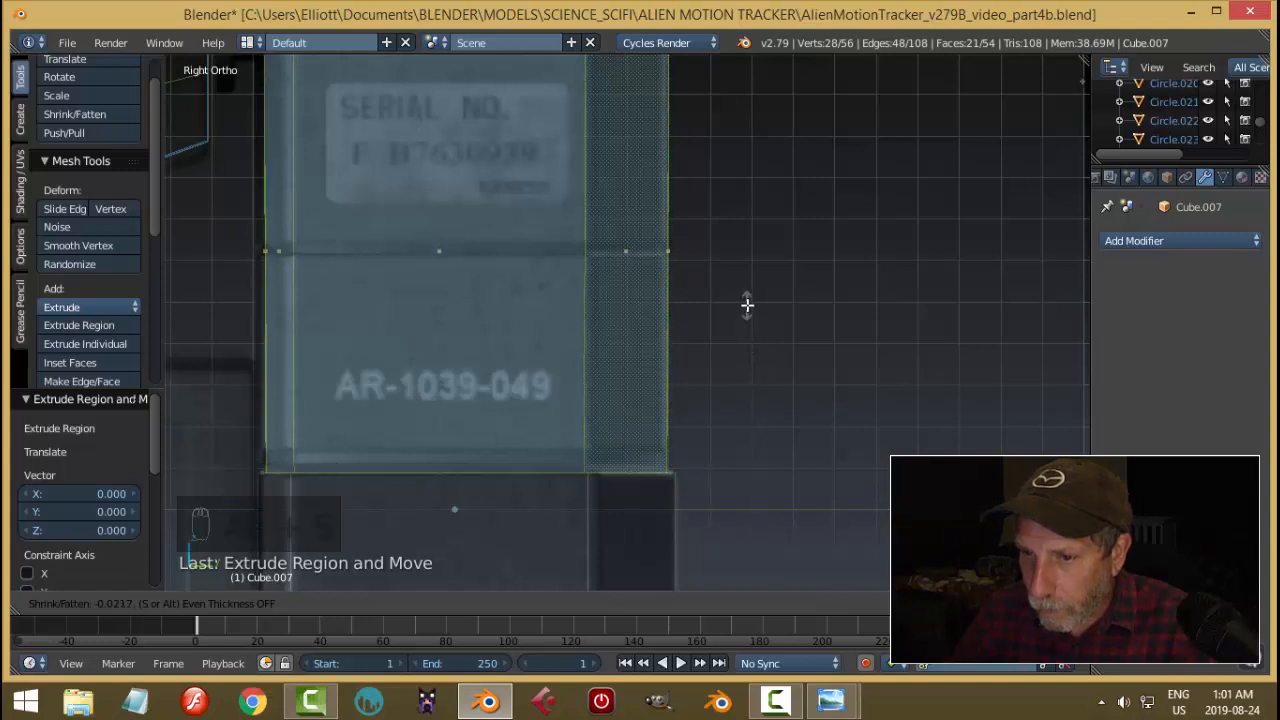
{"action": "left_click", "coordinate": [747, 306]}
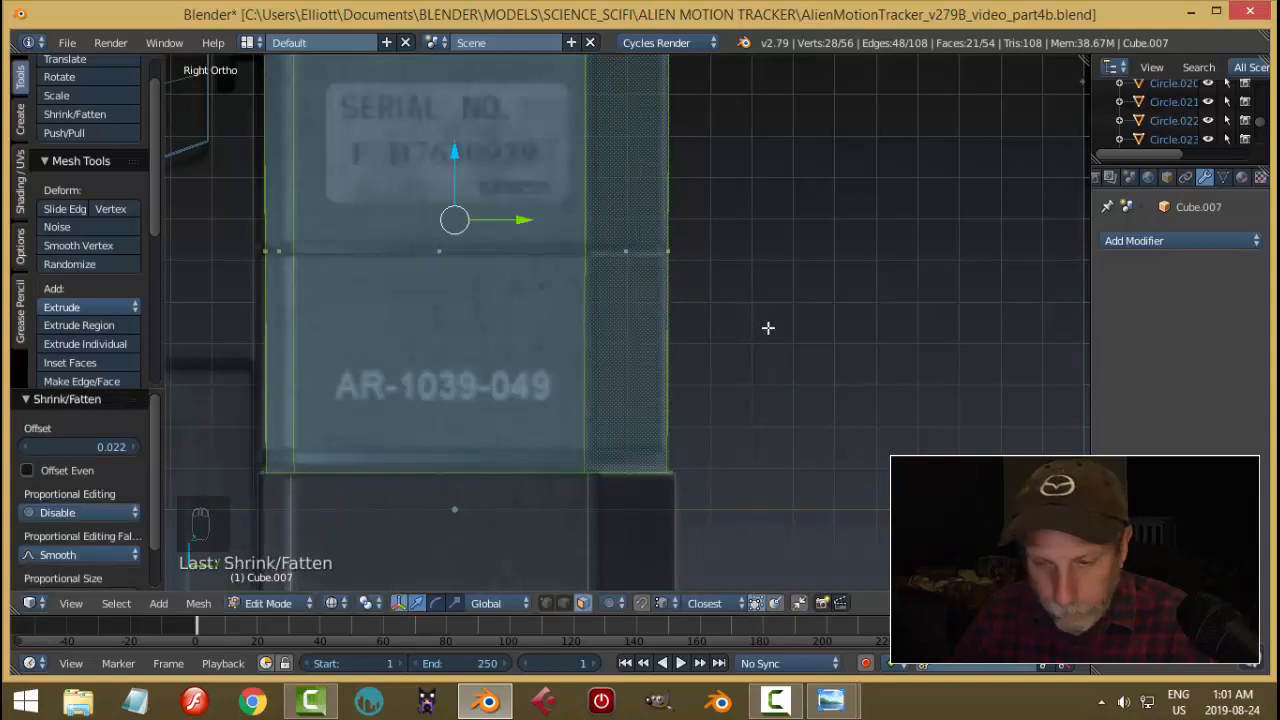
{"action": "key", "text": "a"}
Add a centred loop cut at the seam between the serial plate and the AR-1039-049 label and bevel it about 0.02.
{"action": "key", "text": "ctrl+r"}
{"action": "left_click", "coordinate": [674, 254]}
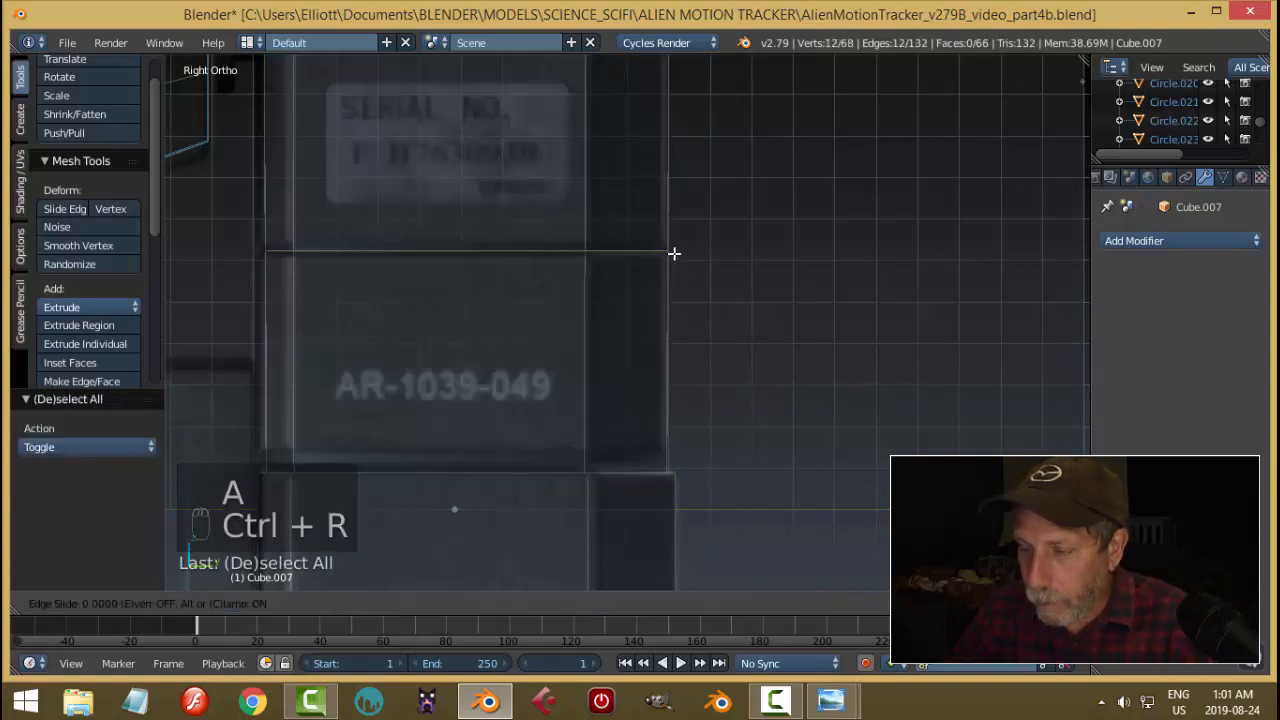
{"action": "left_click", "coordinate": [674, 254]}
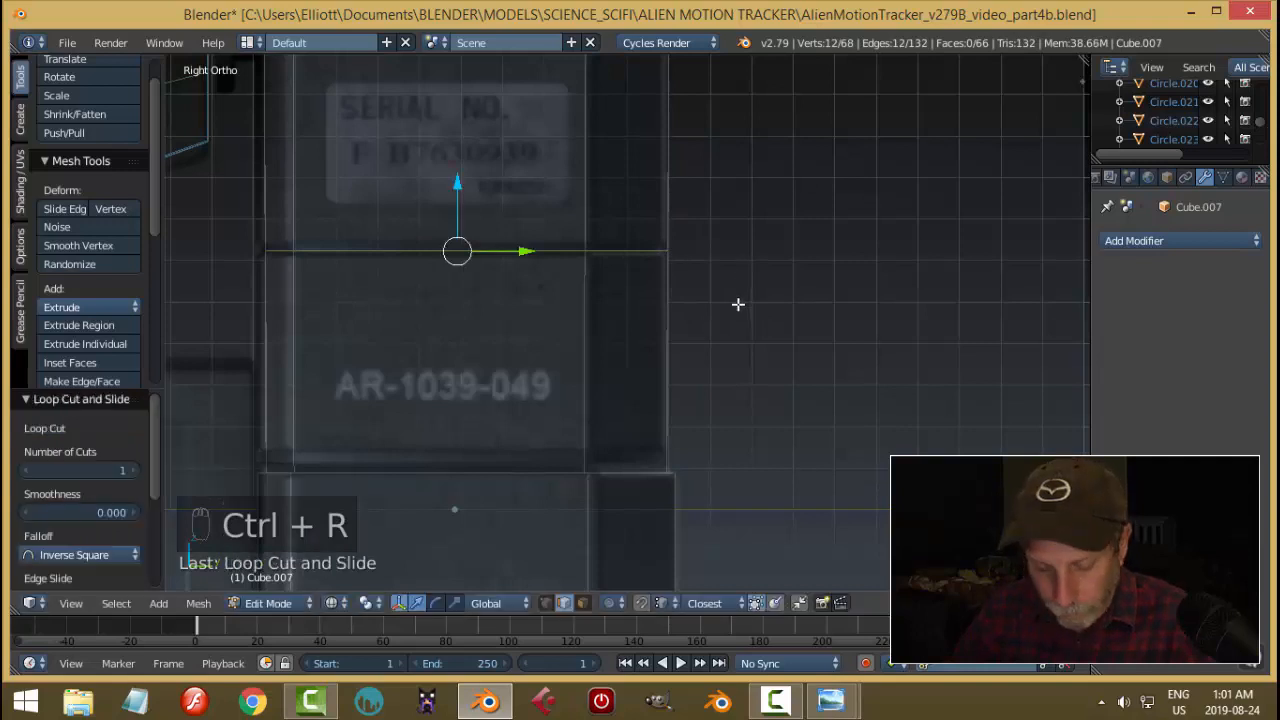
{"action": "key", "text": "ctrl+b"}
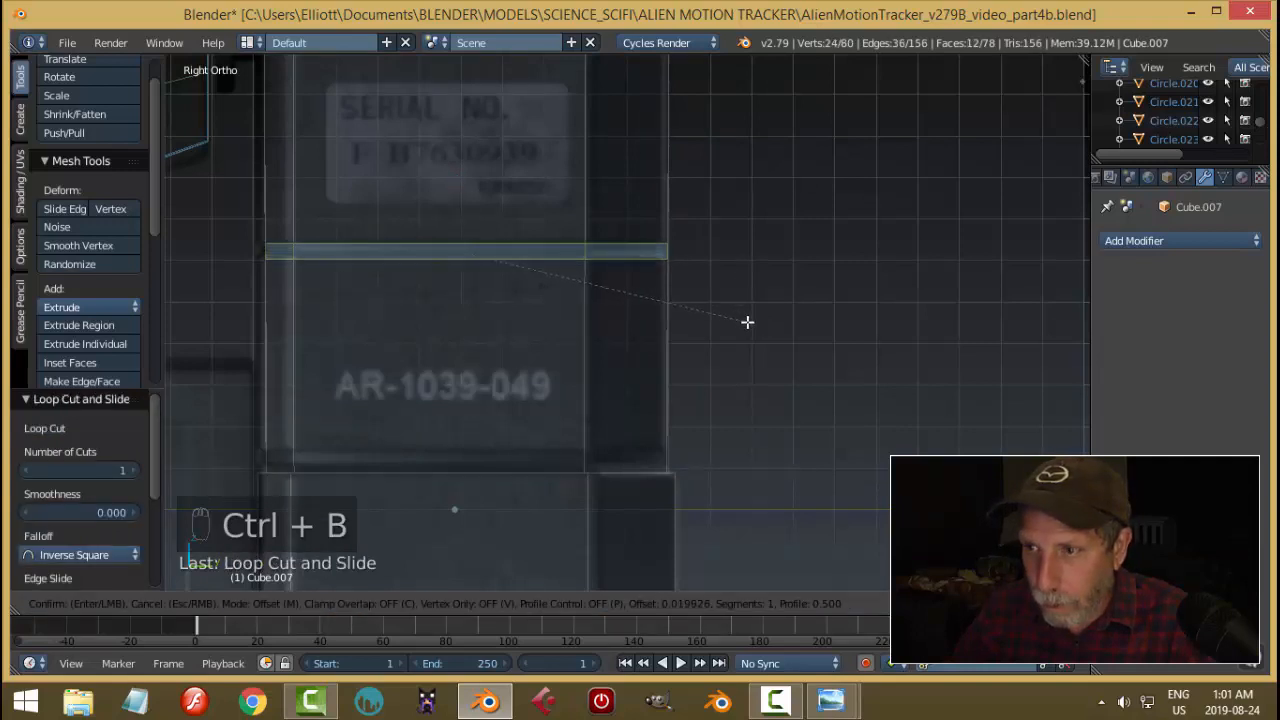
{"action": "left_click", "coordinate": [747, 321]}
Extrude the narrow bevelled face band in place and shrink it inward by 0.022 to form the seam groove.
{"action": "key", "text": "e"}
{"action": "key", "text": "alt+s"}
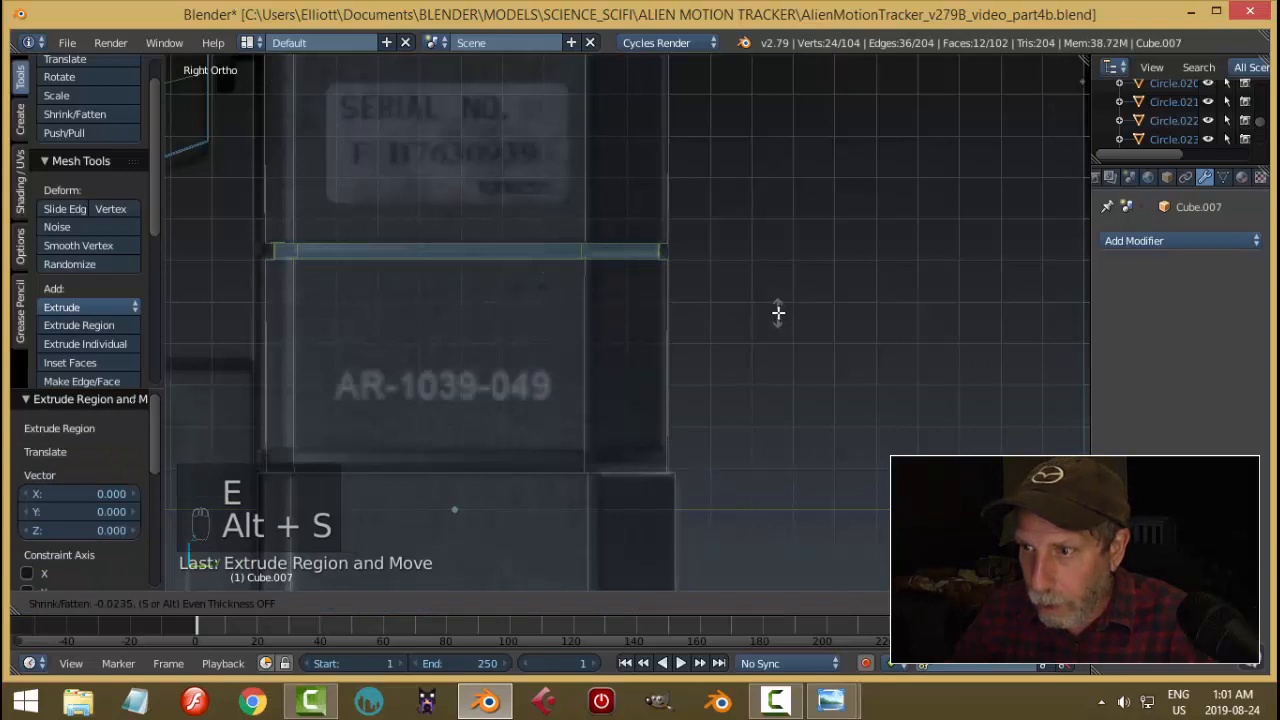
{"action": "left_click", "coordinate": [785, 316]}
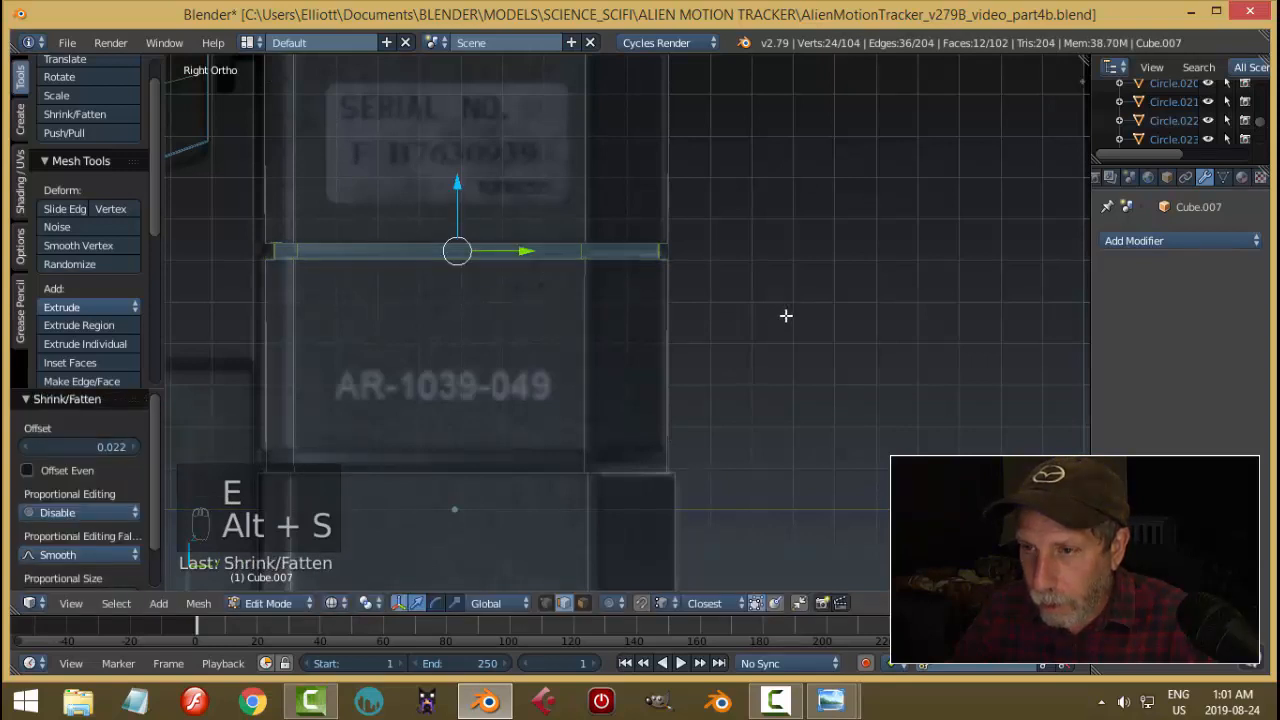
{"action": "key", "text": "a"}
Add a loop cut below the groove and slide it down to the upper edge of the seam under AR-1039-049.
{"action": "key", "text": "ctrl+r"}
{"action": "left_click", "coordinate": [665, 447]}
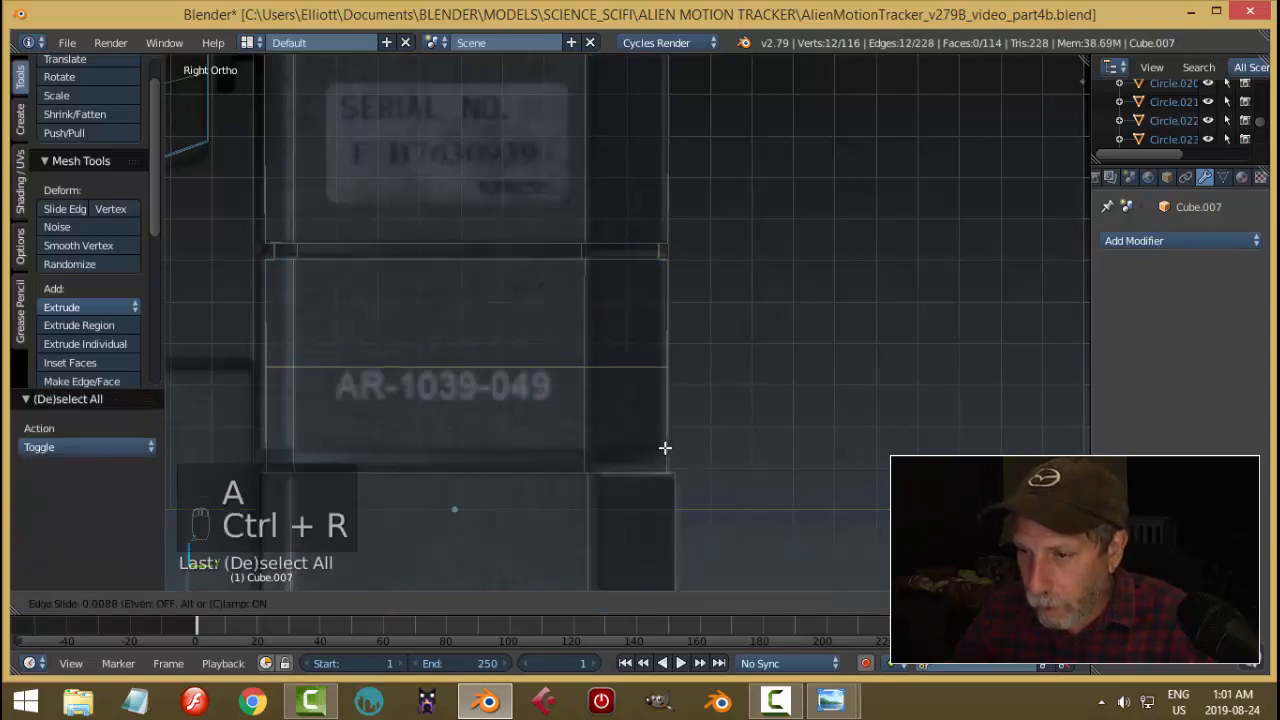
{"action": "left_click", "coordinate": [678, 520]}
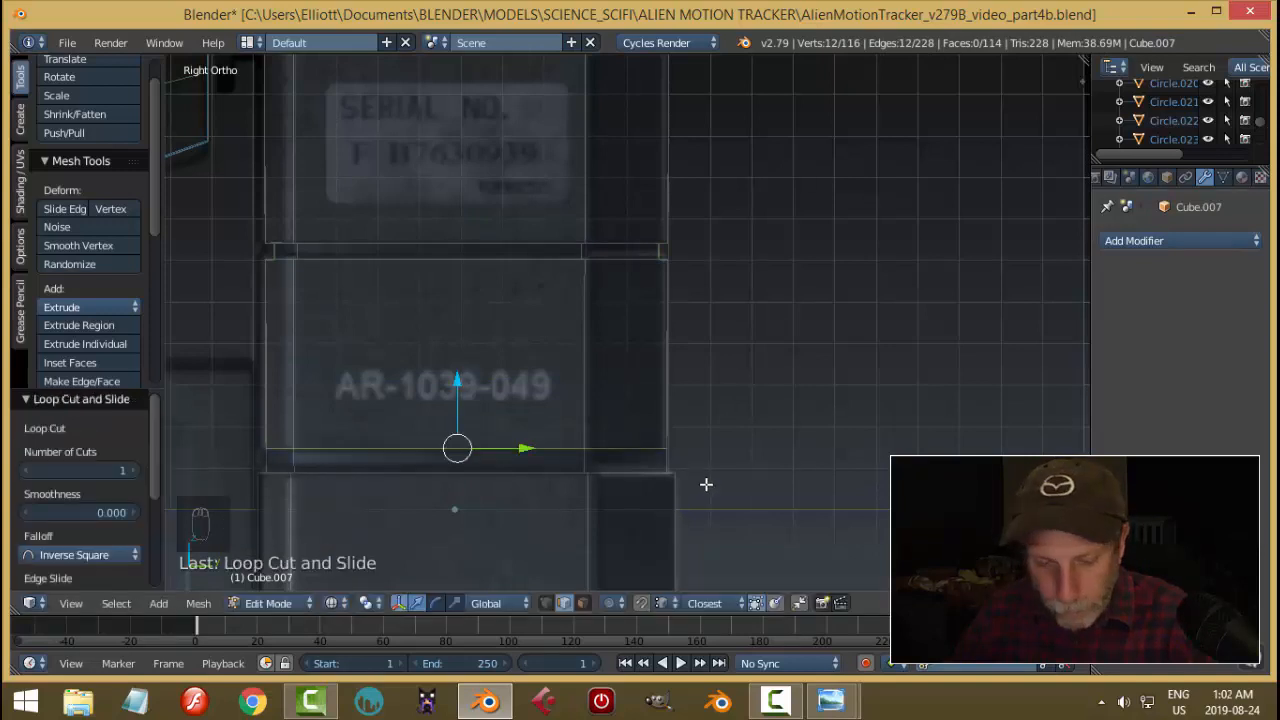
{"action": "key", "text": "a"}
Select the narrow face loop at the base of the upper section in face mode, extrude it in place and shrink it inward by 0.008.
{"action": "key", "text": "ctrl+Tab"}
{"action": "left_click", "coordinate": [638, 486]}
{"action": "right_click", "coordinate": [626, 462], "text": "alt"}
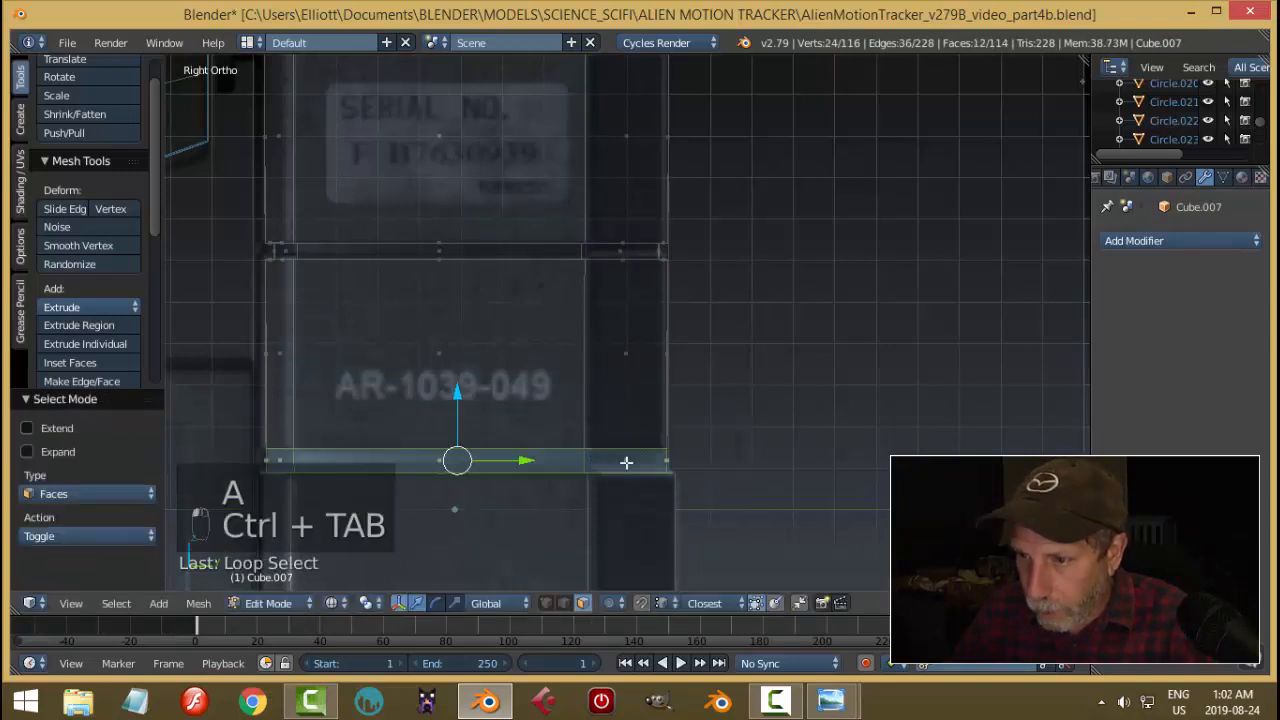
{"action": "middle_click_drag", "start_coordinate": [724, 472], "coordinate": [741, 413], "text": "shift"}
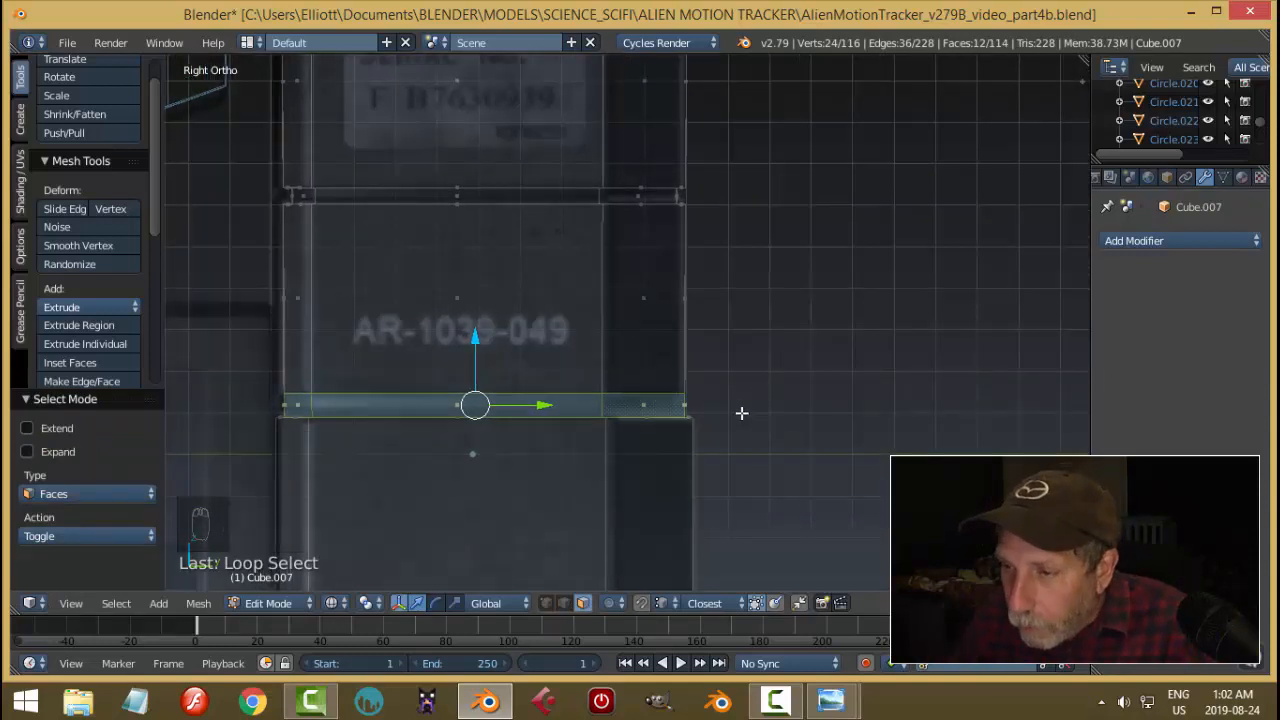
{"action": "key", "text": "a"}
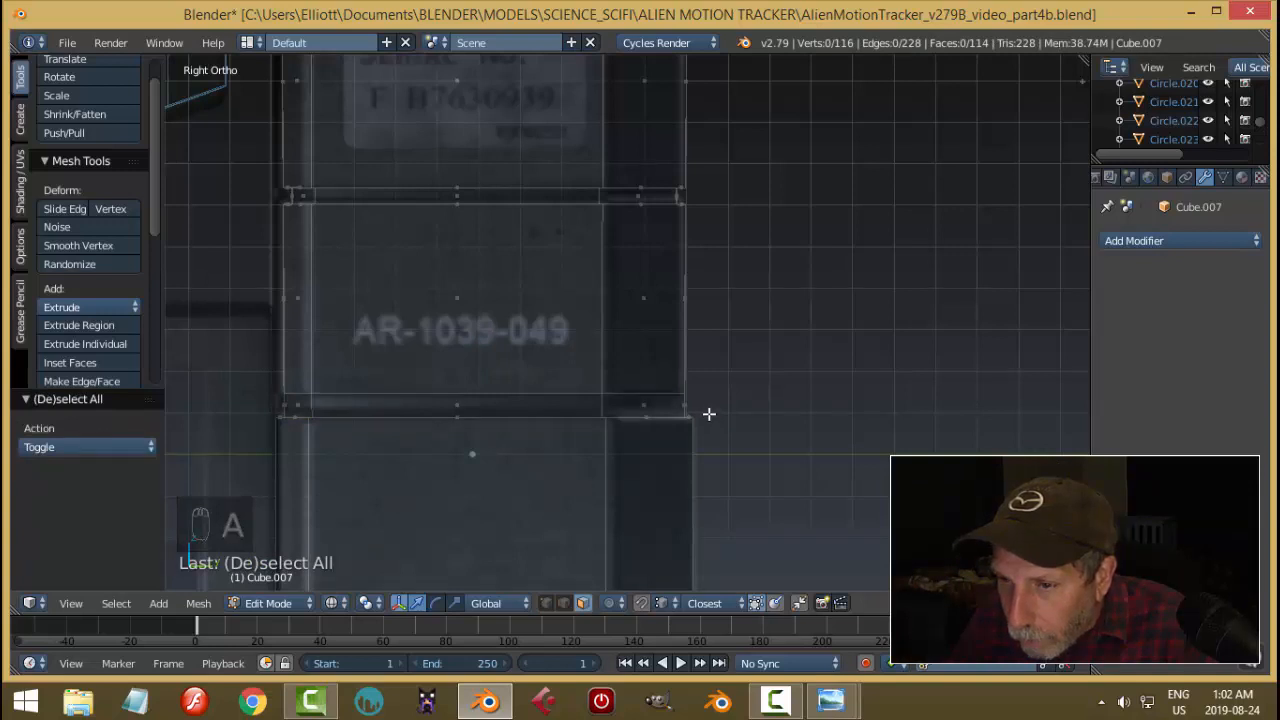
{"action": "scroll", "coordinate": [709, 413], "scroll_direction": "up", "scroll_amount": 1}
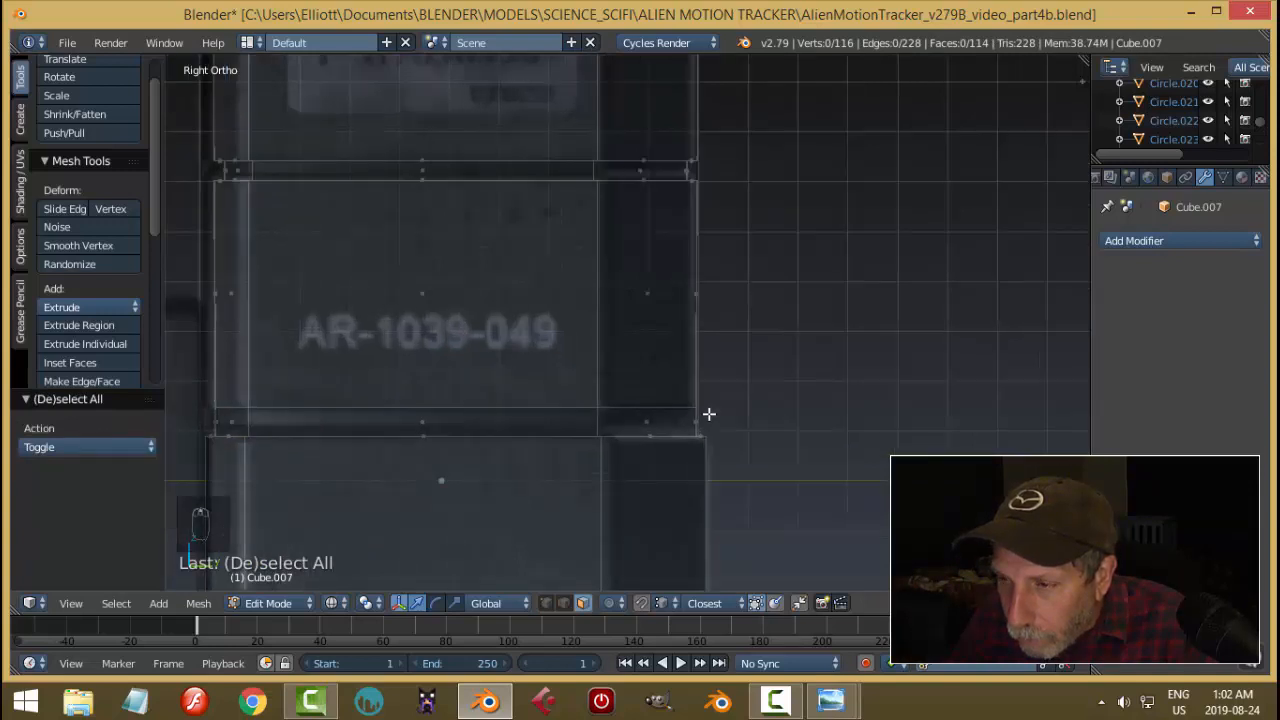
{"action": "right_click", "coordinate": [598, 421], "text": "alt"}
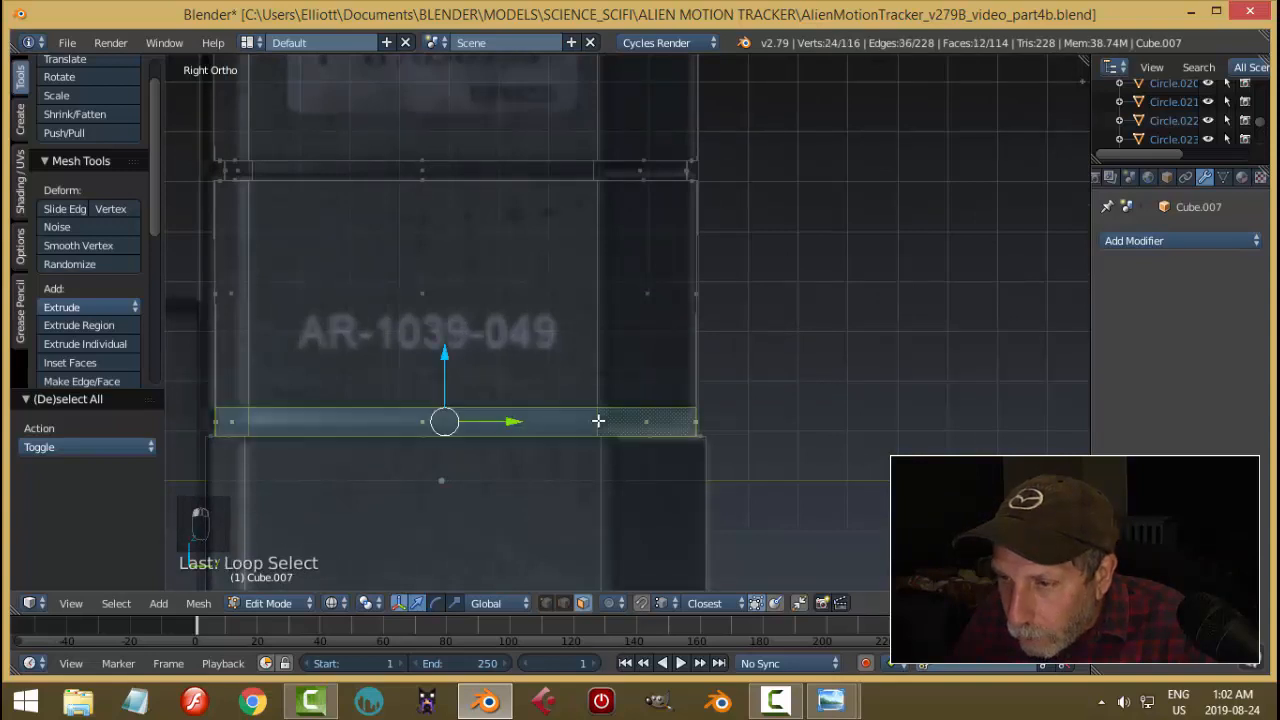
{"action": "key", "text": "e"}
{"action": "key", "text": "alt+s"}
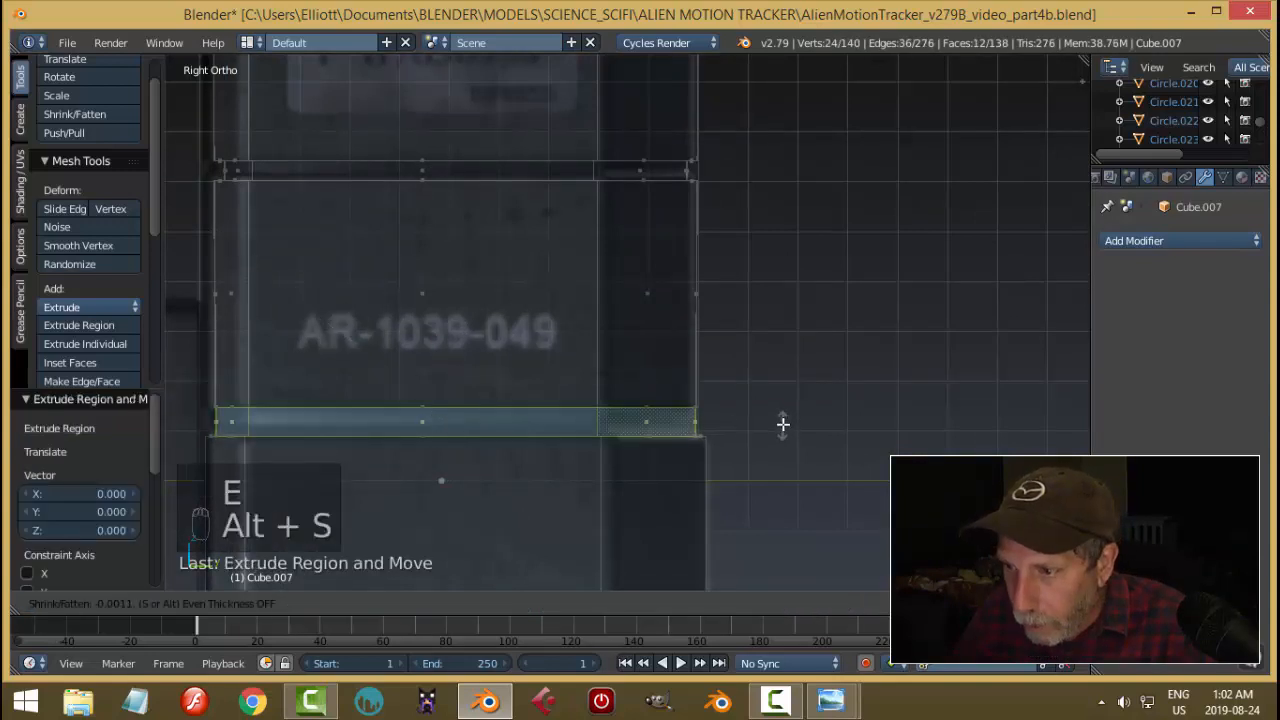
{"action": "left_click", "coordinate": [777, 408]}
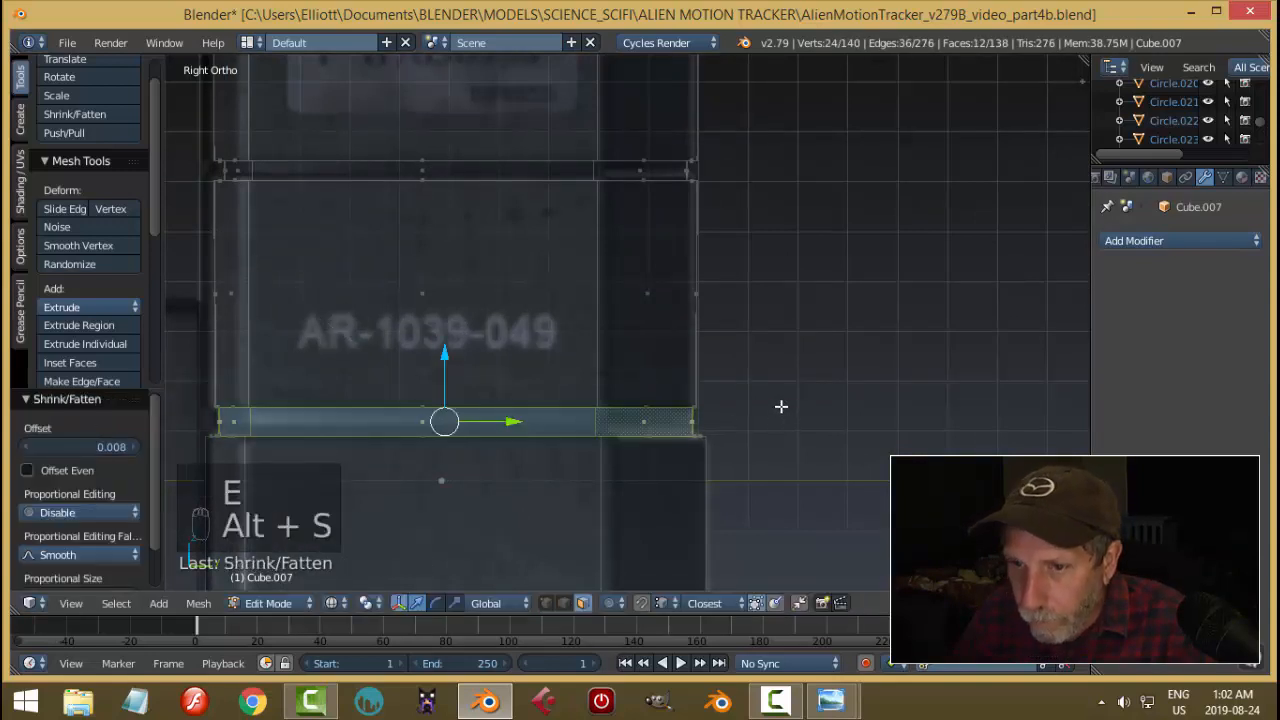
{"action": "key", "text": "a"}
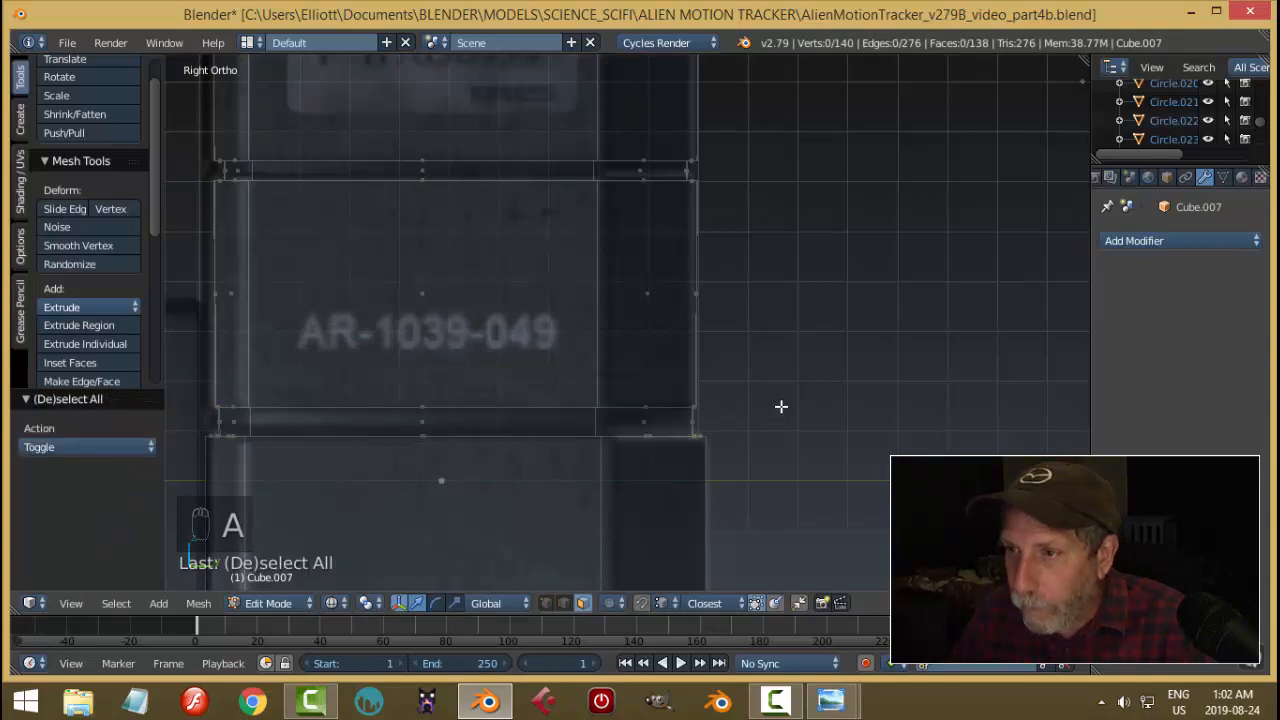
Try to widen both seam grooves together by selecting their four outer edge loops and scaling them along Z.
{"action": "key", "text": "ctrl+Tab"}
{"action": "left_click", "coordinate": [734, 388]}
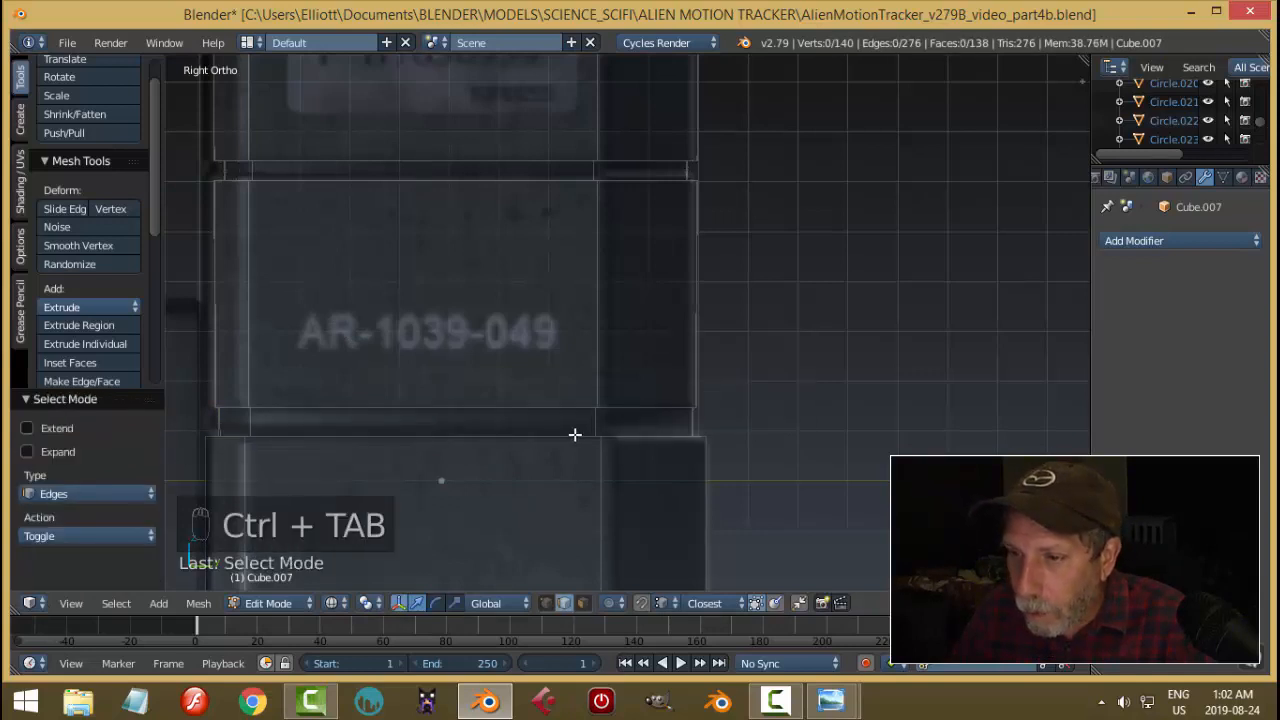
{"action": "left_click", "coordinate": [572, 436], "text": "alt"}
{"action": "left_click", "coordinate": [568, 406], "text": "alt+shift"}
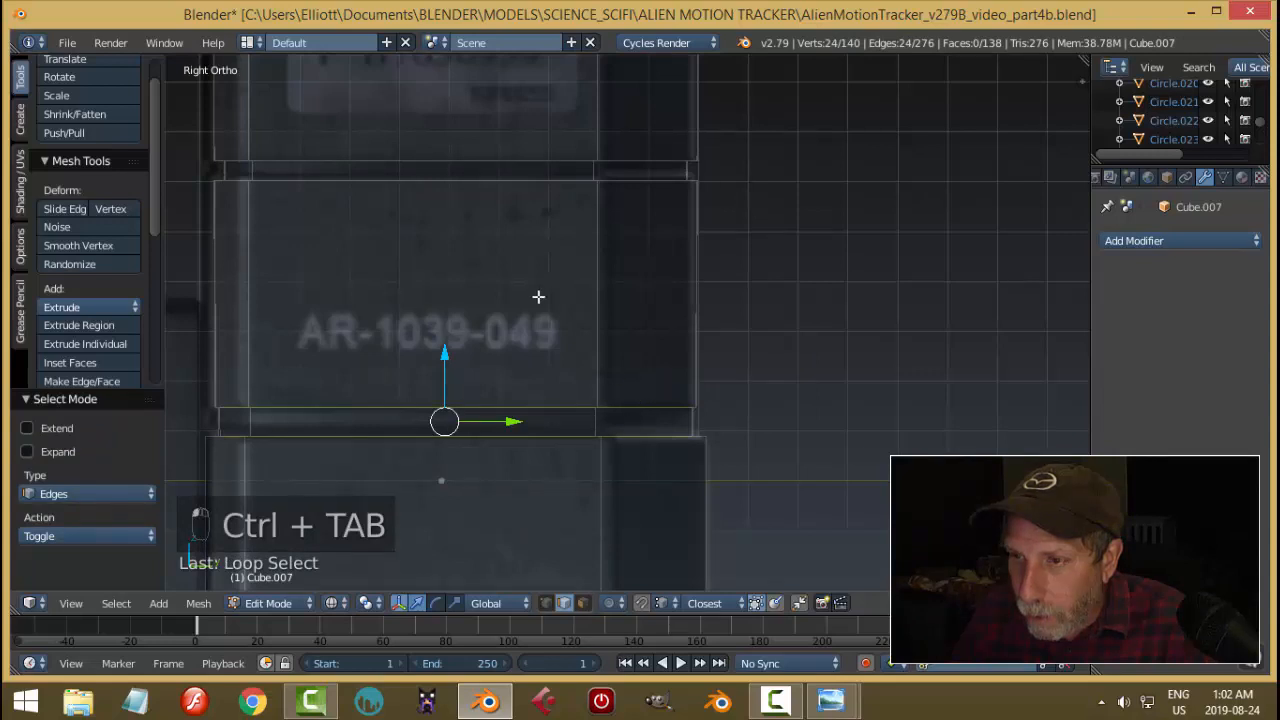
{"action": "left_click", "coordinate": [517, 181], "text": "alt+shift"}
{"action": "left_click", "coordinate": [526, 161], "text": "alt+shift"}
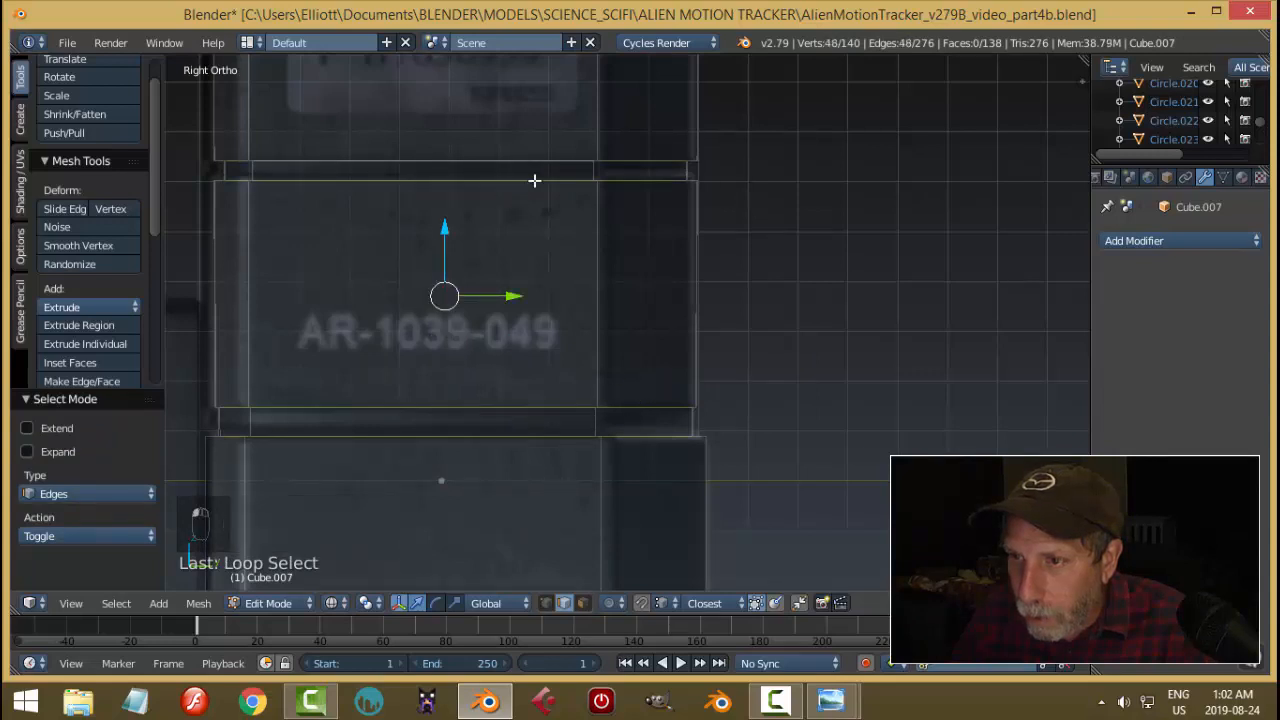
{"action": "left_click", "coordinate": [397, 605]}
{"action": "left_click", "coordinate": [435, 536]}
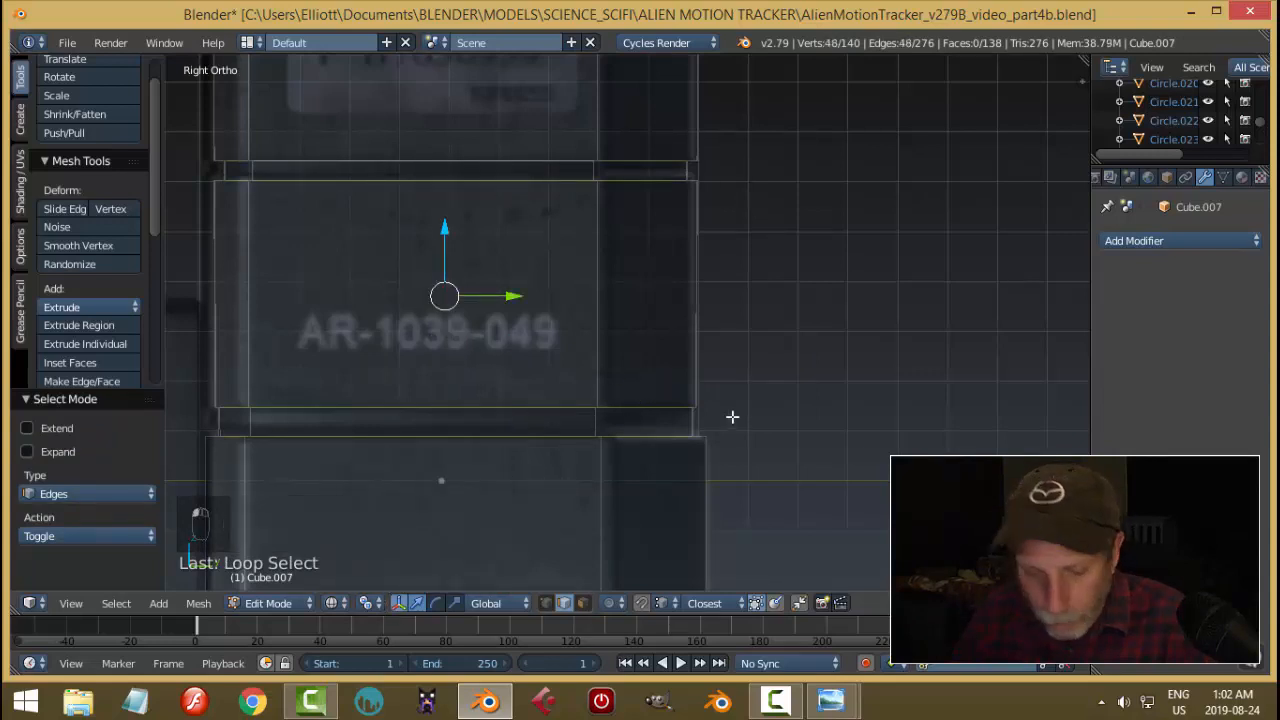
{"action": "key", "text": "s"}
{"action": "key", "text": "z"}
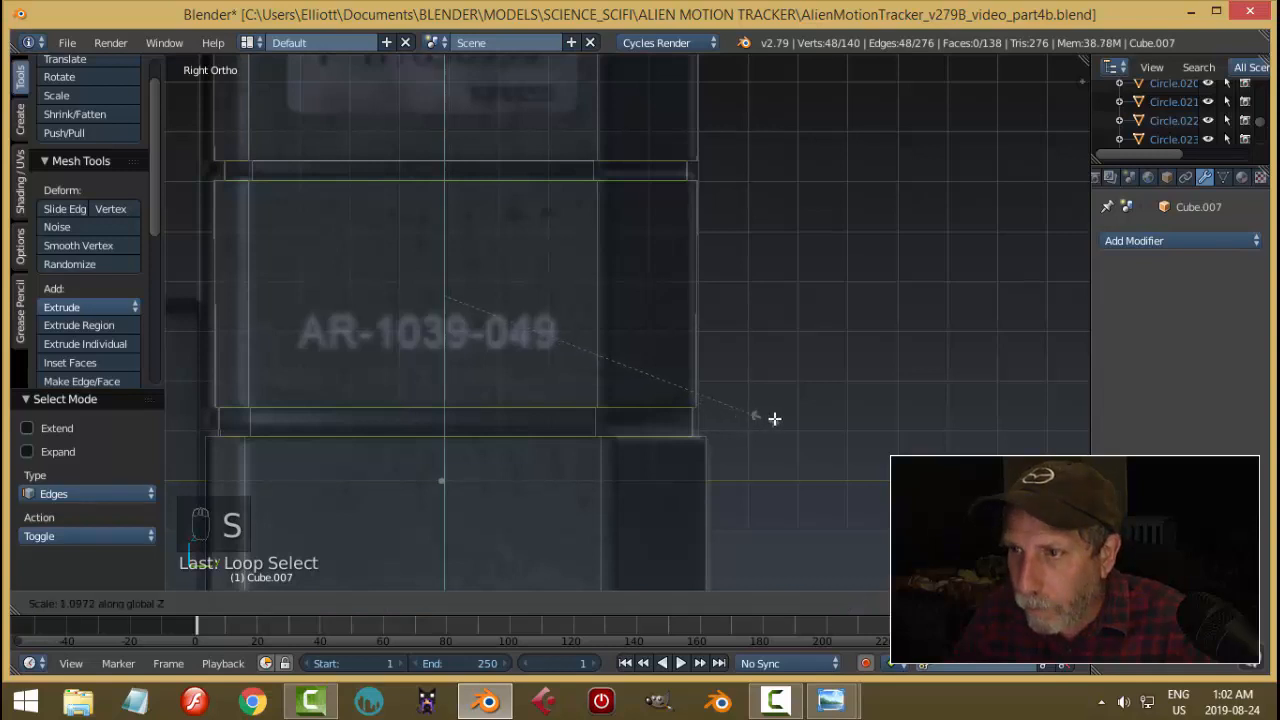
{"action": "left_click", "coordinate": [777, 418]}
{"action": "key", "text": "a"}
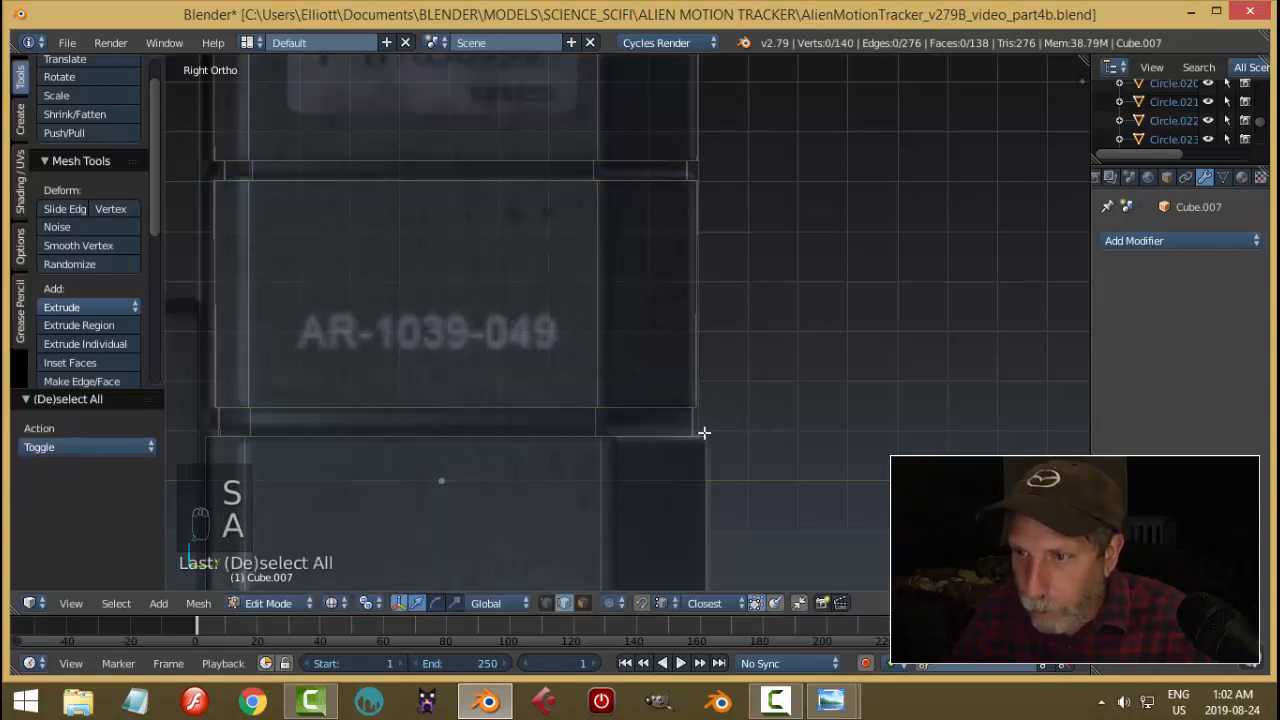
Try to widen the groove below AR-1039-049 by scaling its edge loops by 1.173 along Z, and undo it.
{"action": "left_click", "coordinate": [372, 604]}
{"action": "left_click", "coordinate": [402, 539]}
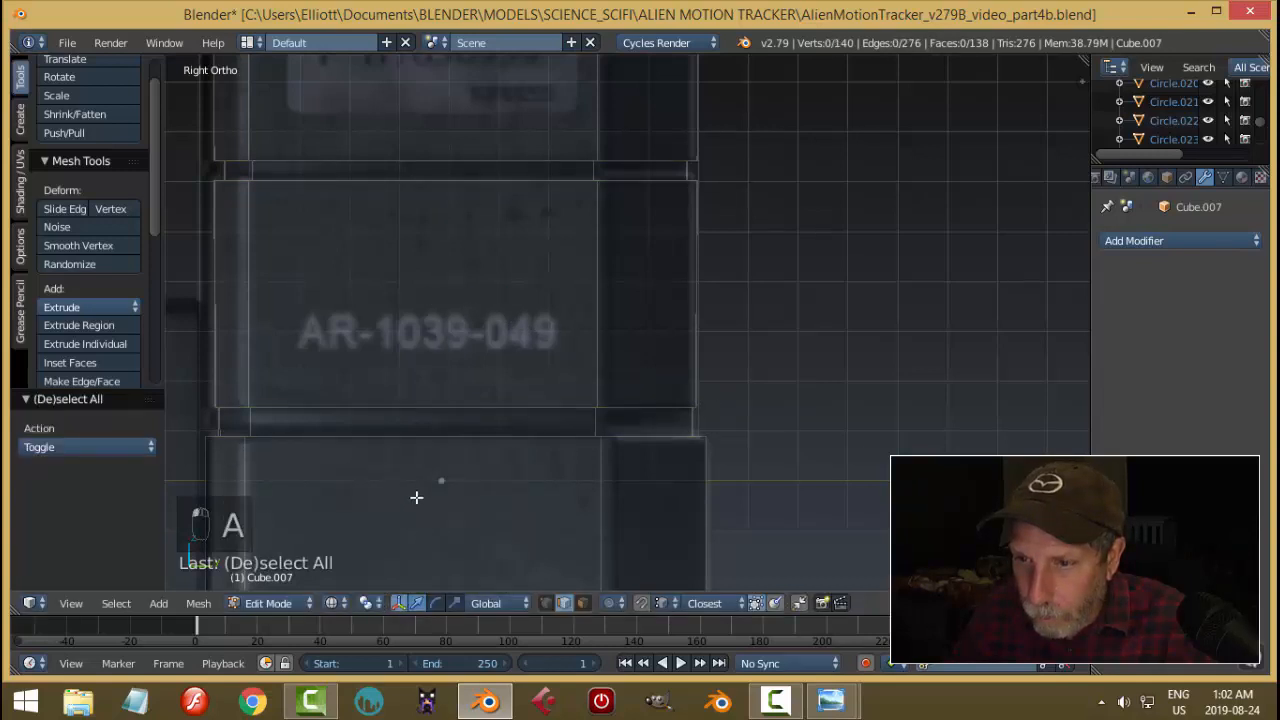
{"action": "right_click", "coordinate": [448, 420], "text": "alt"}
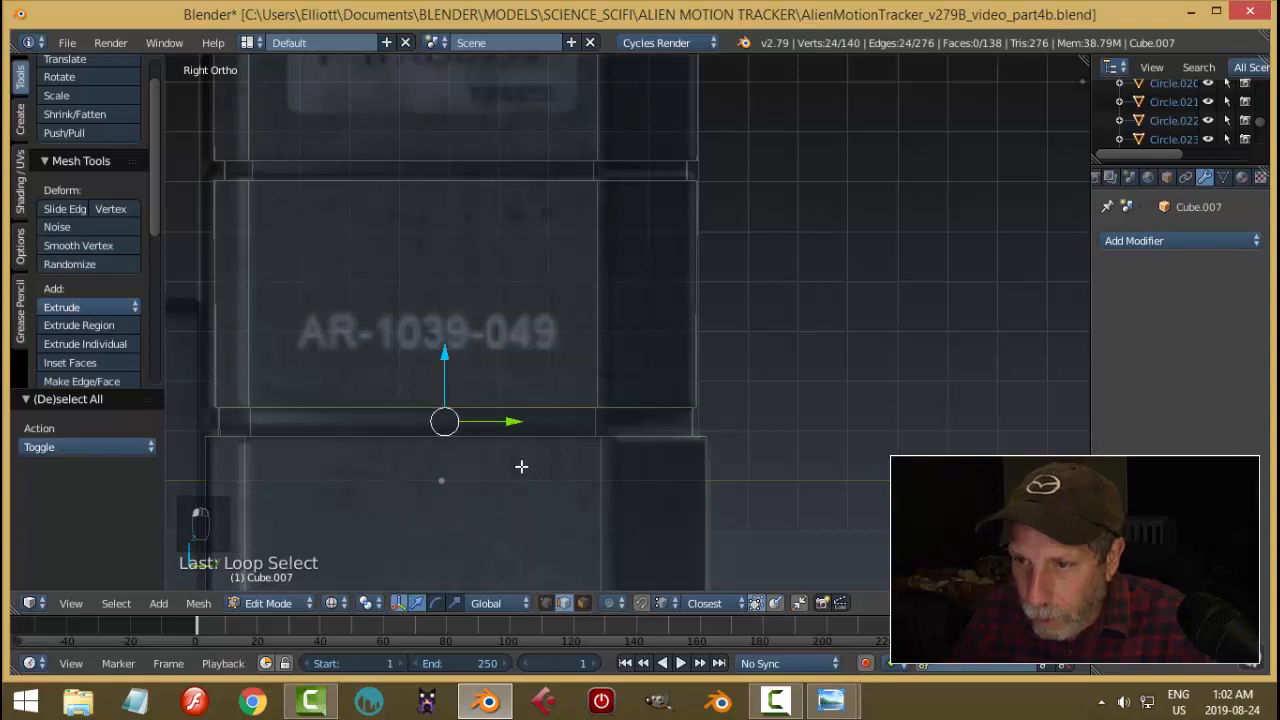
{"action": "key", "text": "a"}
{"action": "right_click", "coordinate": [539, 410], "text": "alt"}
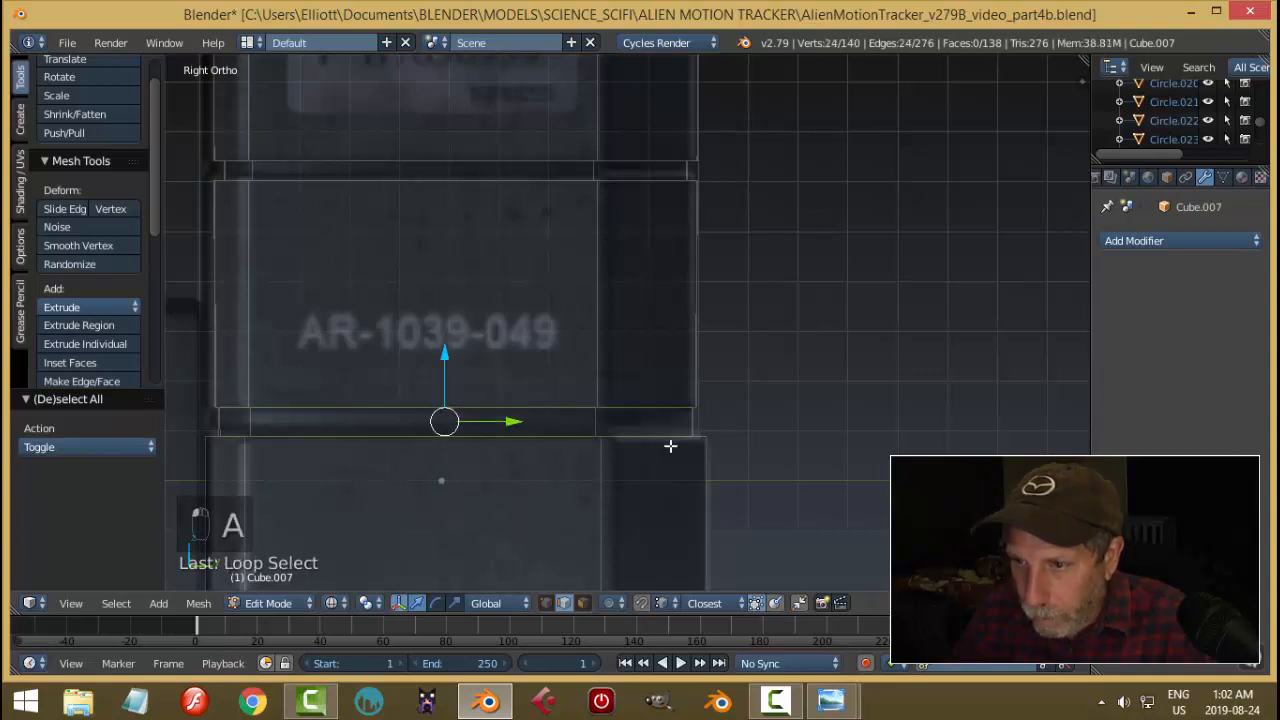
{"action": "key", "text": "s"}
{"action": "key", "text": "z"}
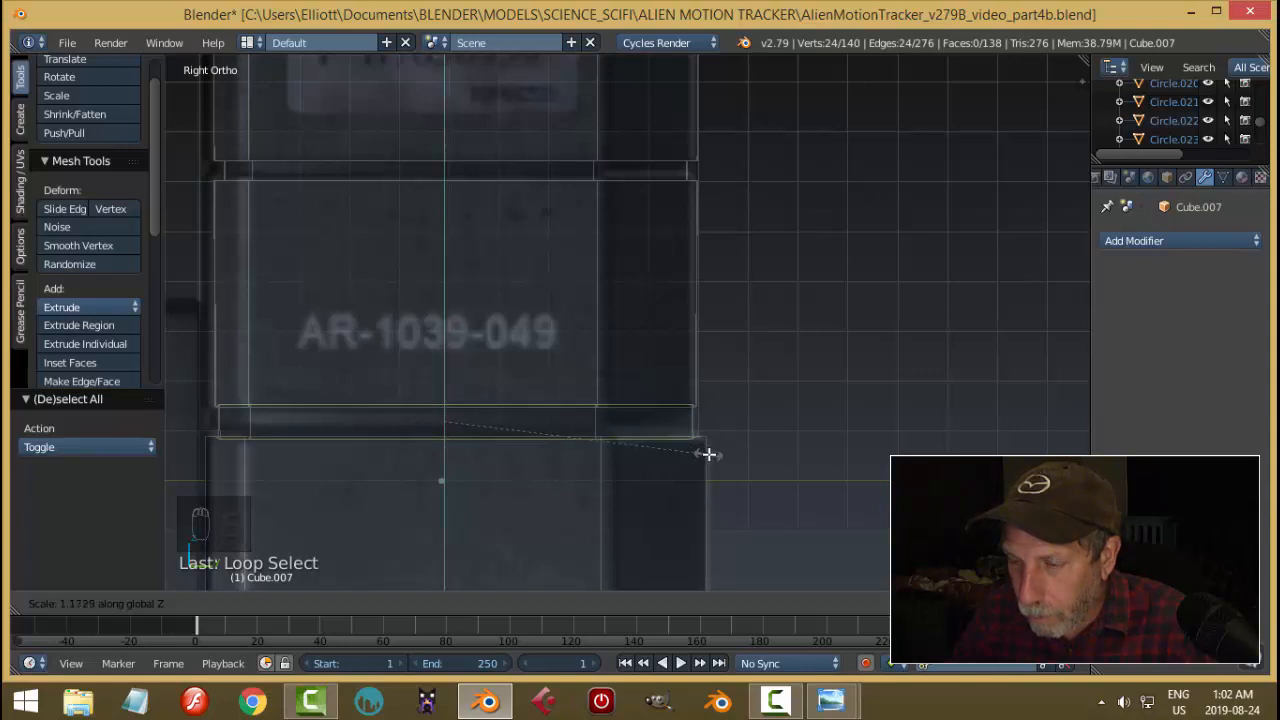
{"action": "left_click", "coordinate": [708, 454]}
{"action": "middle_click_drag", "start_coordinate": [708, 454], "coordinate": [748, 492]}
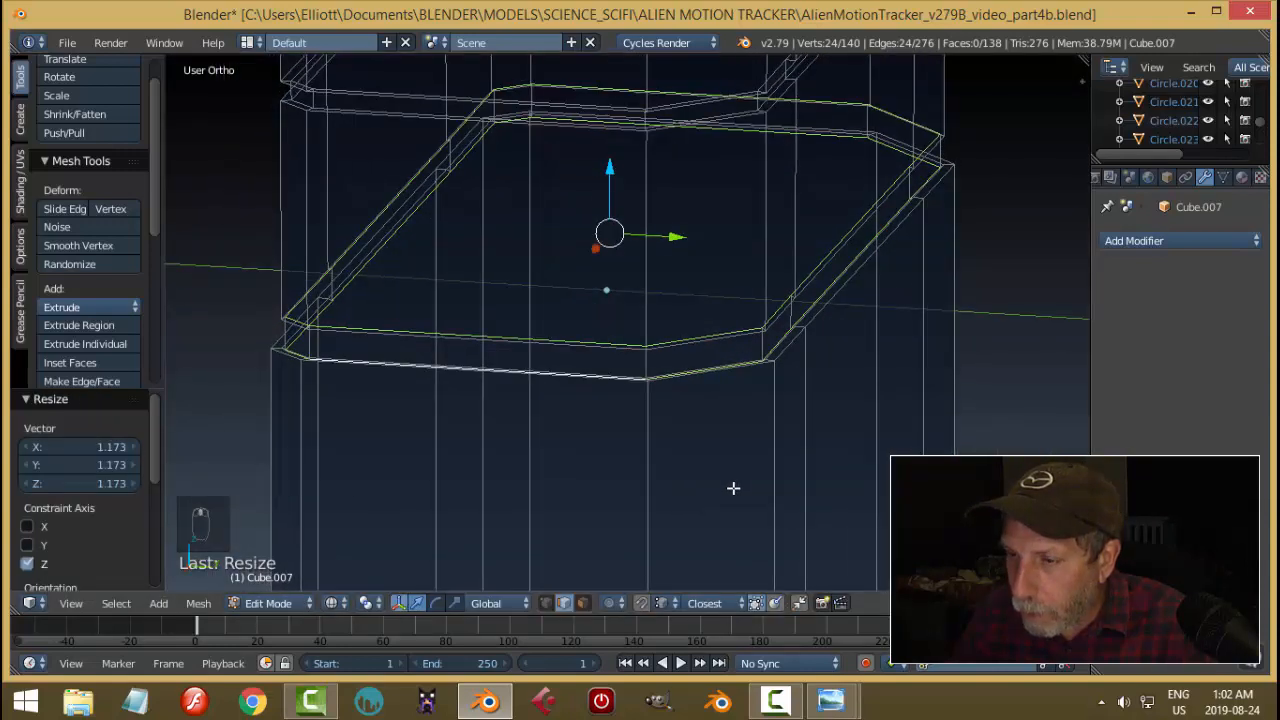
{"action": "key", "text": "ctrl+z"}
{"action": "key", "text": "ctrl+z"}
{"action": "key", "text": "ctrl+z"}
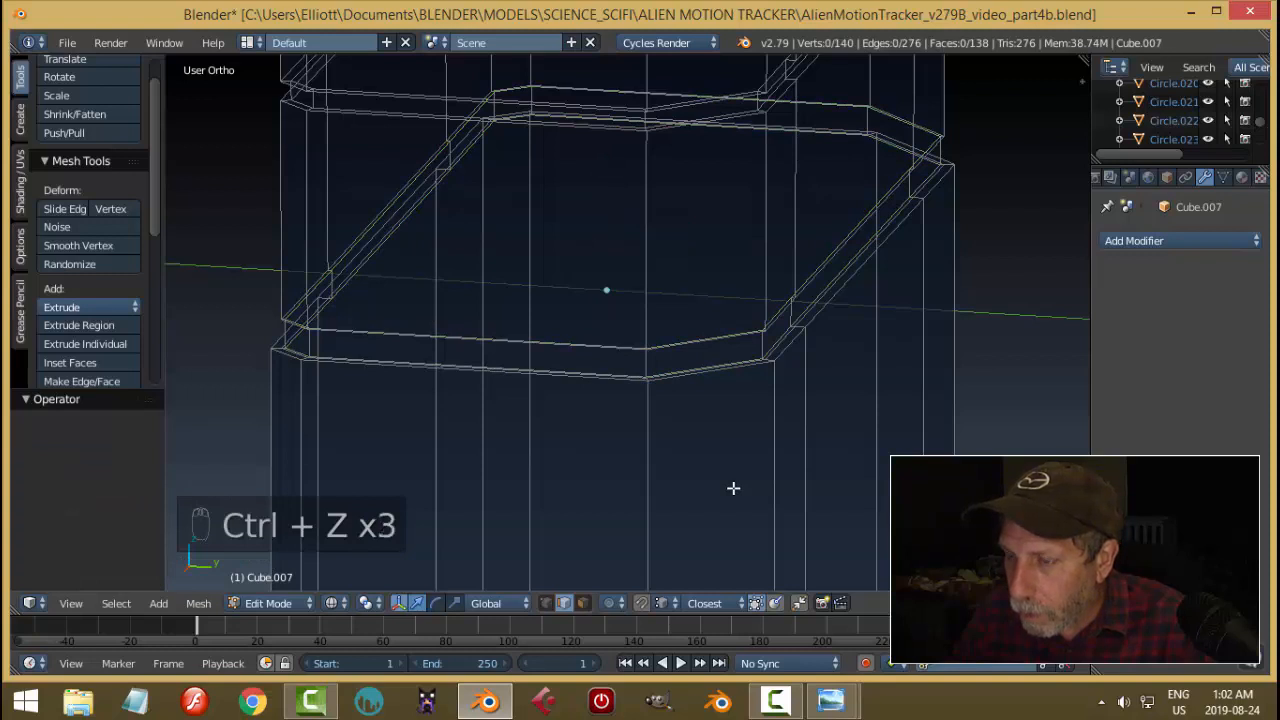
Select the upper and lower edge loops of the groove below AR-1039-049 and scale them about 1.2 along Z.
{"action": "right_click", "coordinate": [787, 301], "text": "alt"}
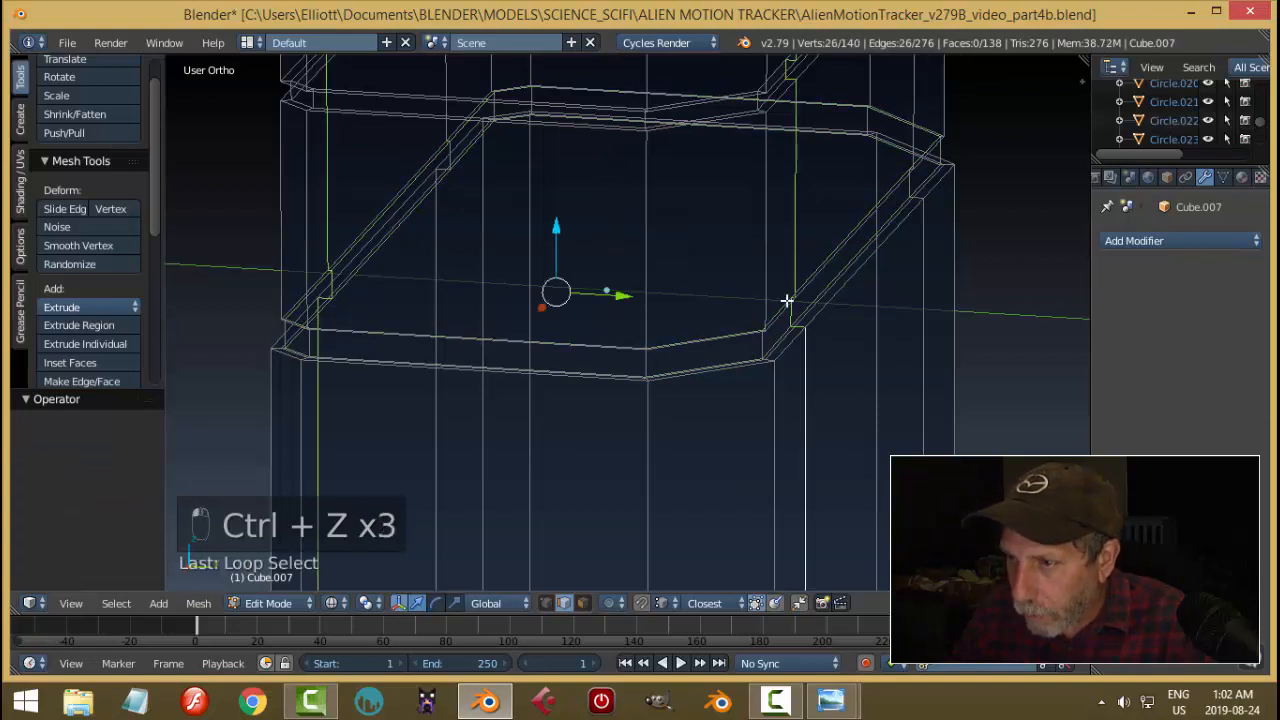
{"action": "key", "text": "a"}
{"action": "key", "text": "z"}
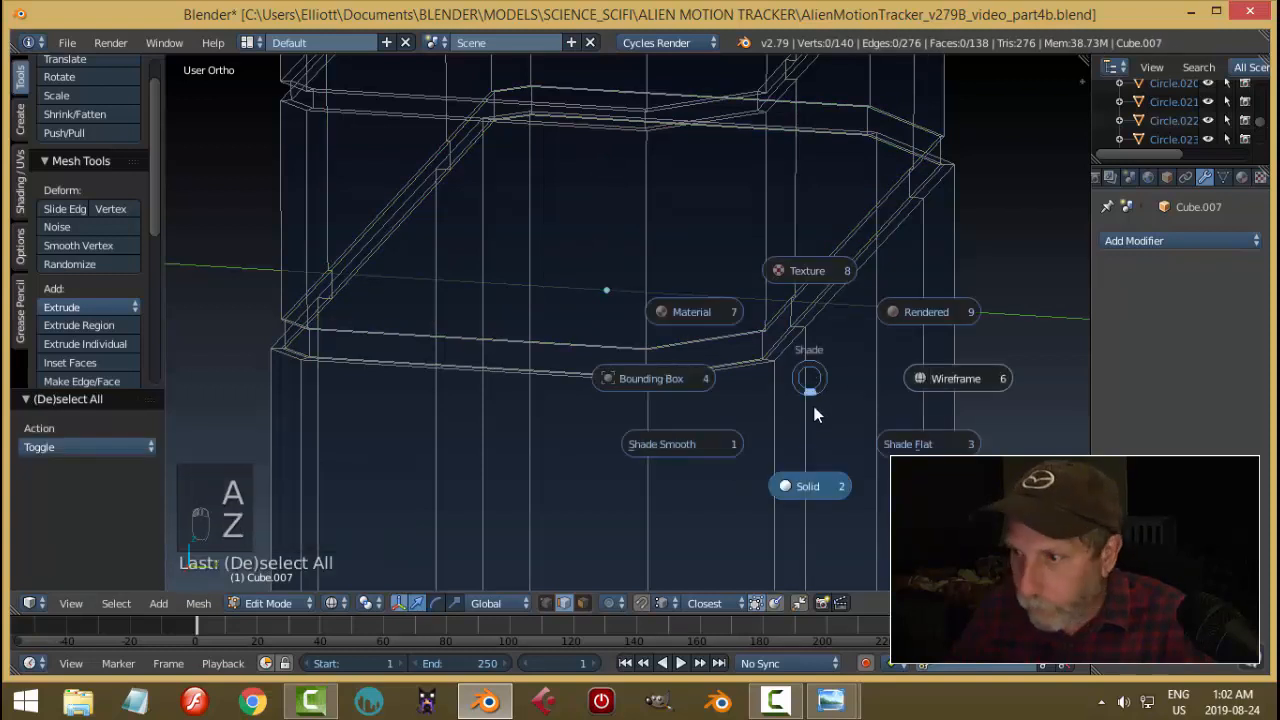
{"action": "left_click", "coordinate": [810, 498]}
{"action": "right_click", "coordinate": [789, 348], "text": "alt"}
{"action": "right_click", "coordinate": [717, 321], "text": "alt+shift"}
{"action": "middle_click_drag", "start_coordinate": [644, 449], "coordinate": [675, 441]}
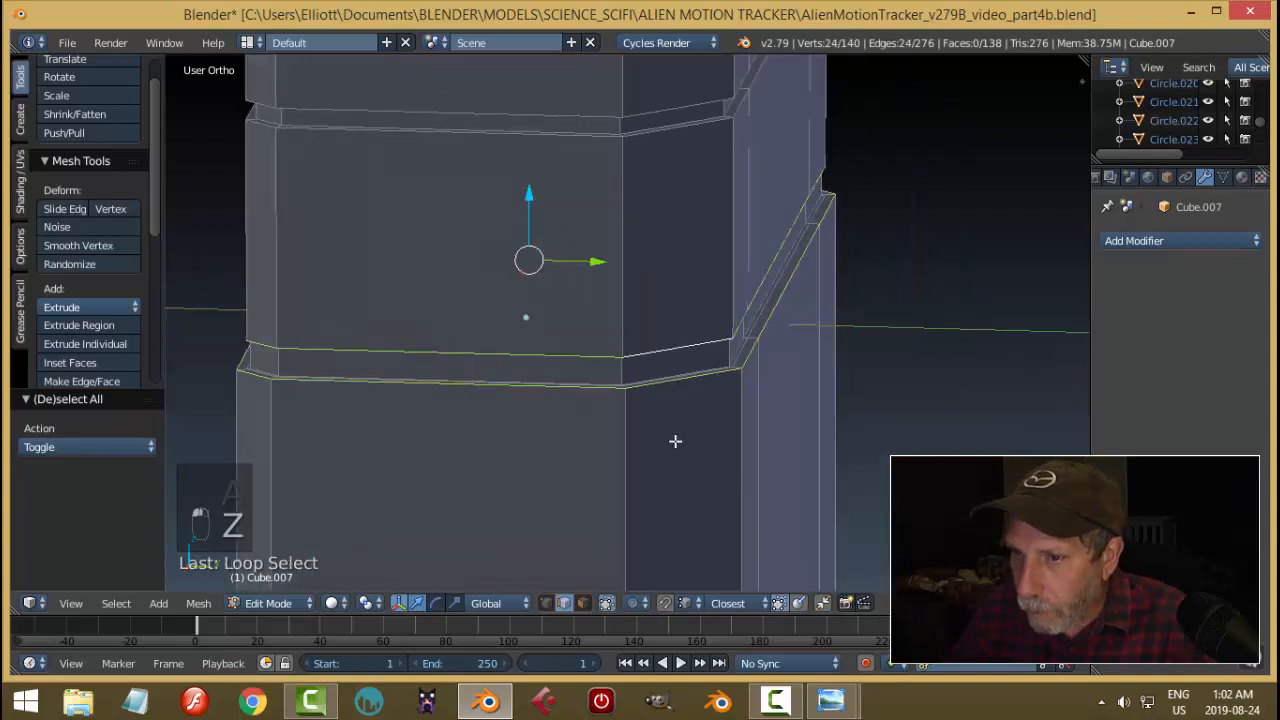
{"action": "key", "text": "KP_3"}
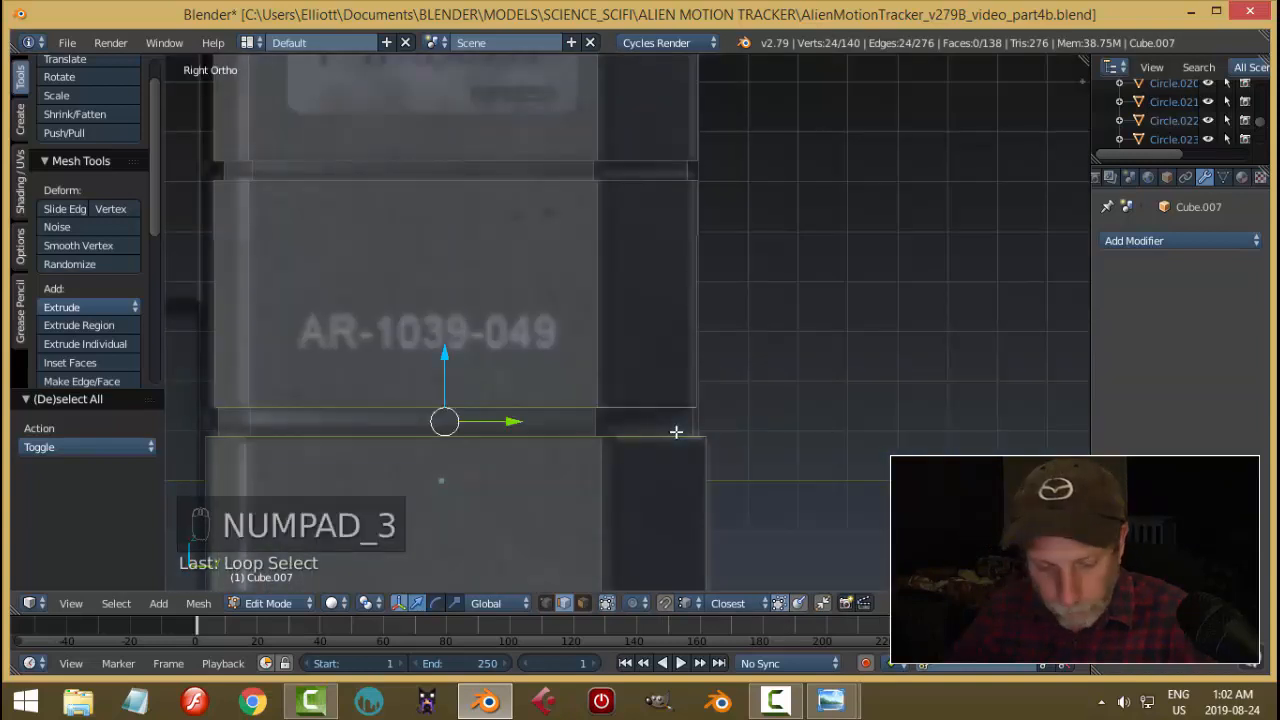
{"action": "key", "text": "z"}
{"action": "left_click", "coordinate": [760, 439]}
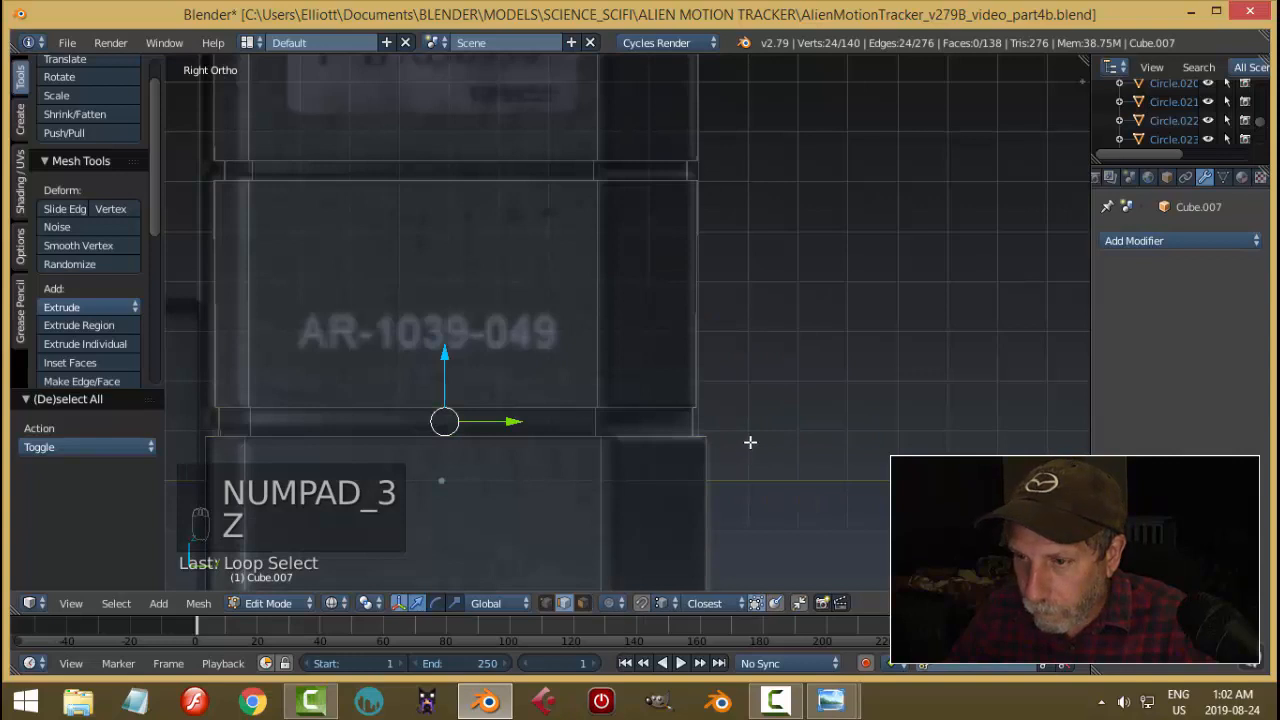
{"action": "middle_click_drag", "start_coordinate": [750, 442], "coordinate": [803, 406], "text": "shift"}
{"action": "key", "text": "s"}
{"action": "key", "text": "z"}
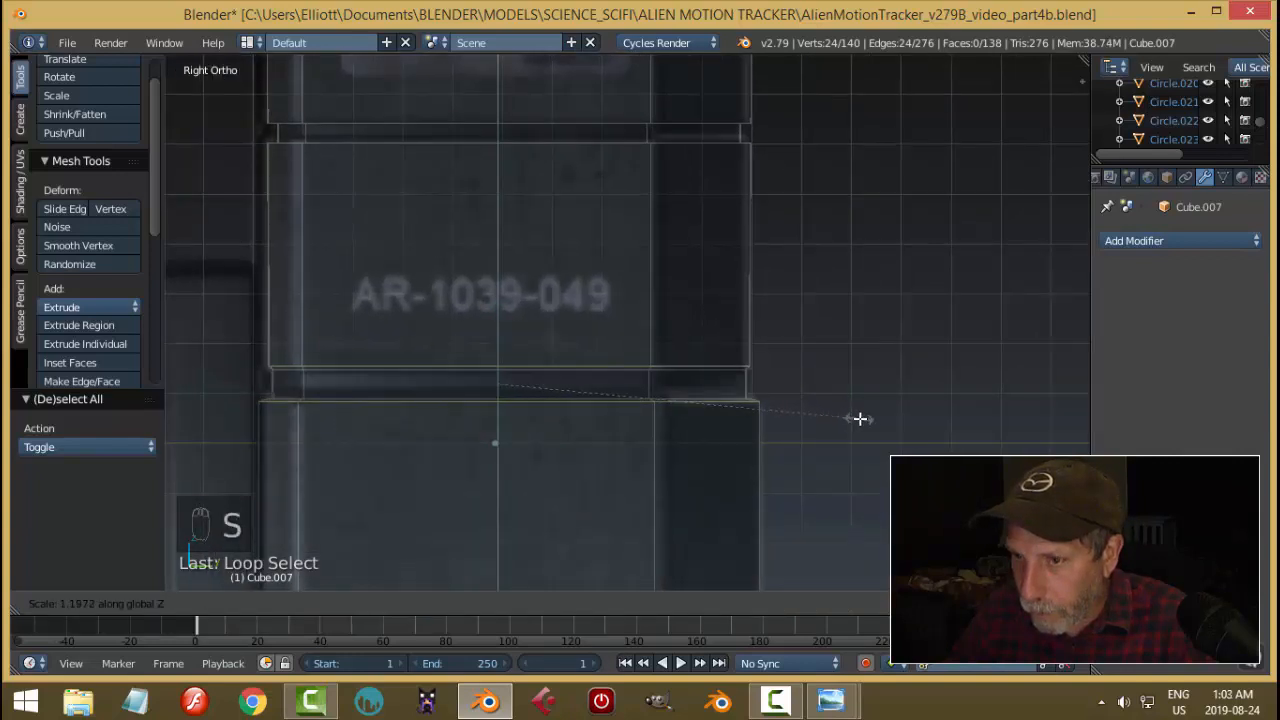
{"action": "left_click", "coordinate": [857, 420]}
{"action": "key", "text": "a"}
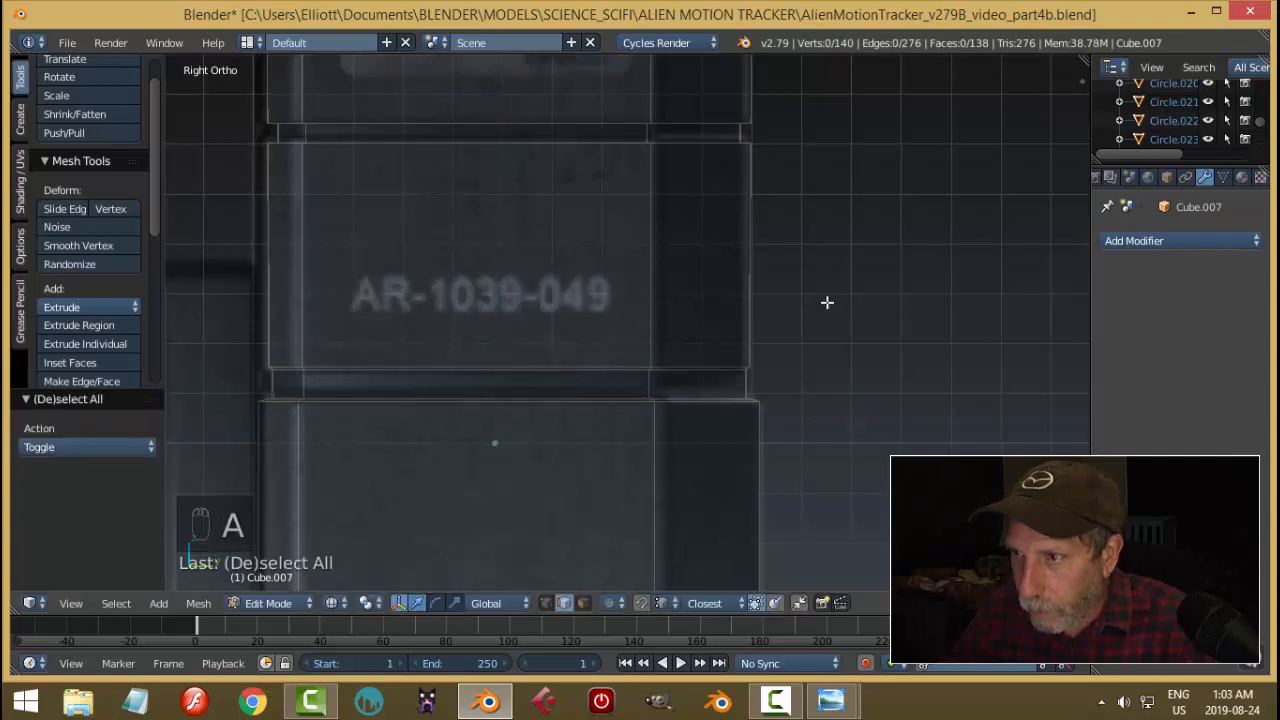
Select both edge loops of the groove below the serial plate and scale them by 1.282 along Z.
{"action": "middle_click_drag", "start_coordinate": [822, 299], "coordinate": [829, 423], "text": "shift"}
{"action": "key", "text": "z"}
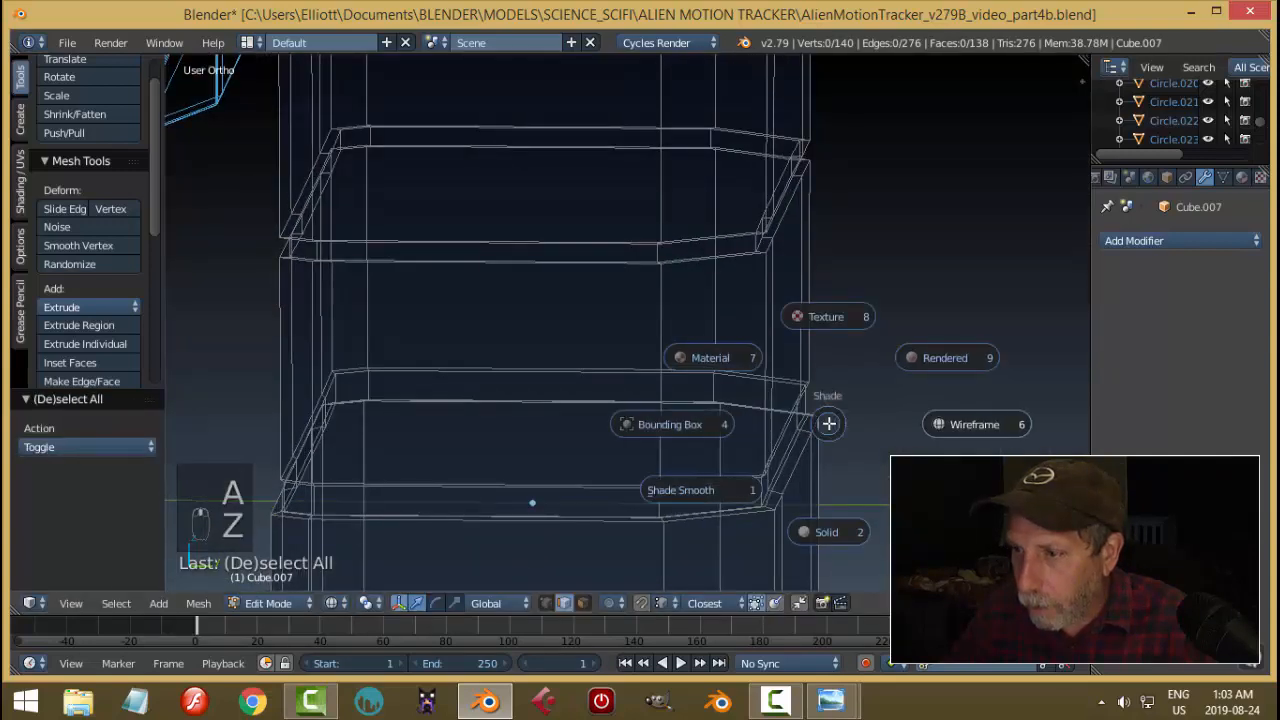
{"action": "left_click", "coordinate": [863, 539]}
{"action": "right_click", "coordinate": [623, 268], "text": "alt"}
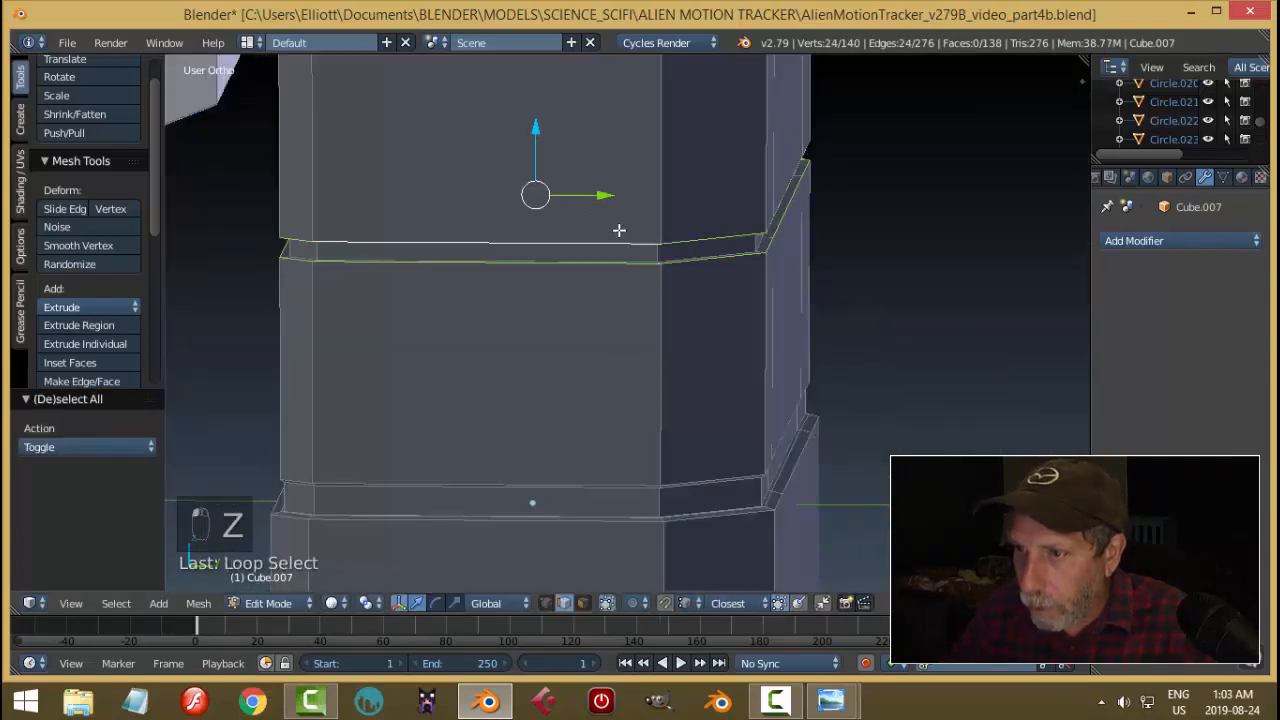
{"action": "key", "text": "KP_3"}
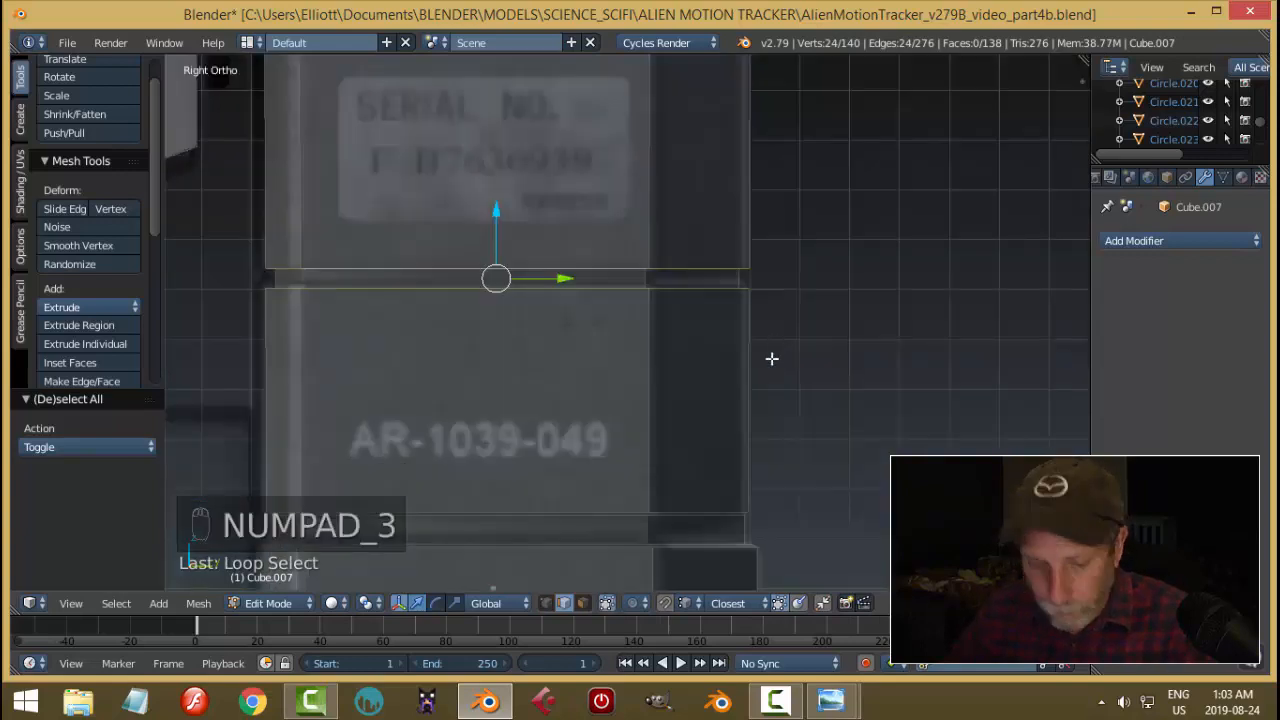
{"action": "key", "text": "s"}
{"action": "key", "text": "z"}
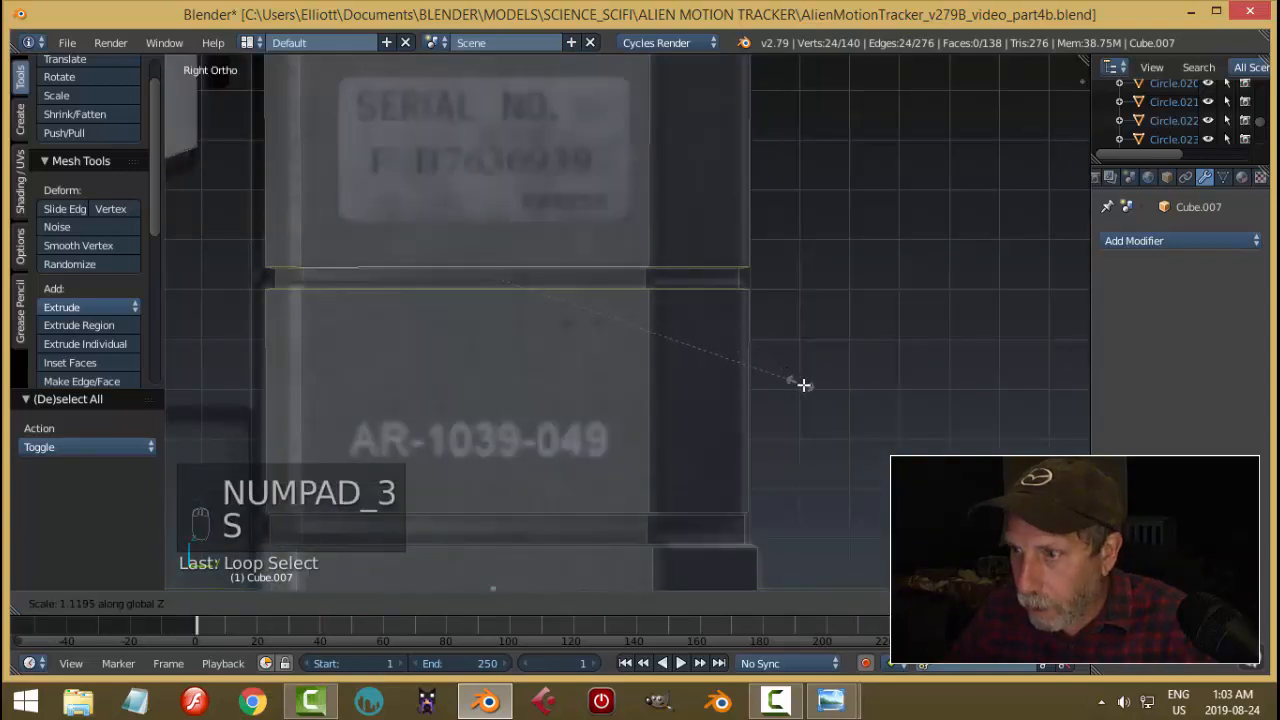
{"action": "left_click", "coordinate": [821, 390]}
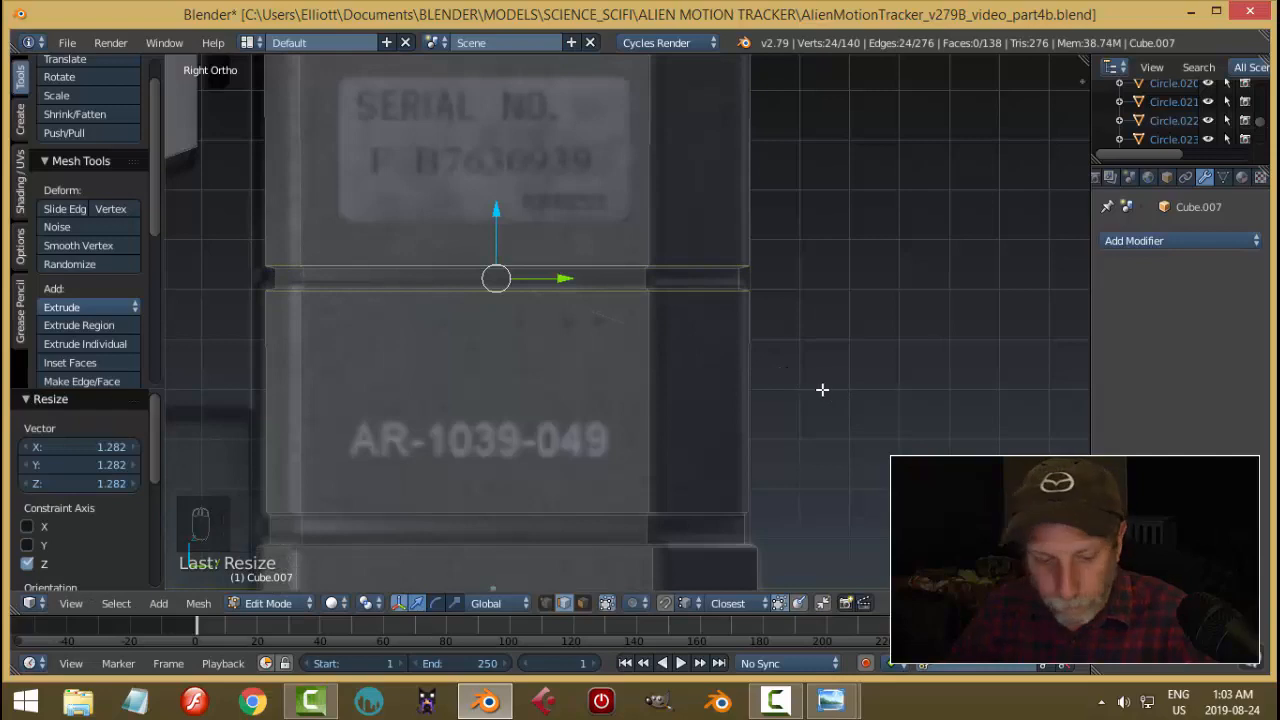
{"action": "key", "text": "a"}
Inspect the housing in solid shading and scale the upper groove's two edge loops slightly further apart along Z.
{"action": "key", "text": "Tab"}
{"action": "scroll", "coordinate": [808, 375], "scroll_direction": "down", "scroll_amount": 4}
{"action": "key", "text": "z"}
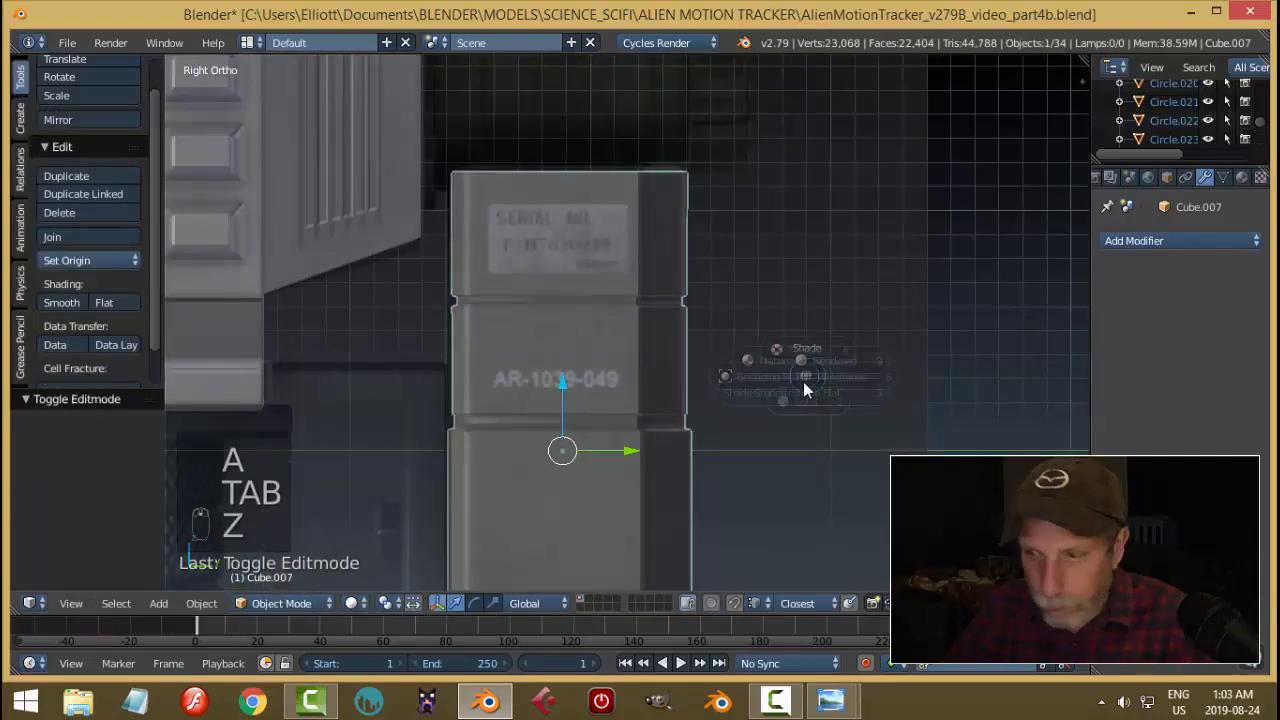
{"action": "left_click", "coordinate": [806, 486]}
{"action": "mouse_move", "coordinate": [806, 486]}
{"action": "middle_mouse_down"}
{"action": "mouse_move", "coordinate": [766, 409]}
{"action": "mouse_move", "coordinate": [594, 434]}
{"action": "mouse_move", "coordinate": [666, 457]}
{"action": "mouse_move", "coordinate": [688, 481]}
{"action": "mouse_move", "coordinate": [497, 357]}
{"action": "mouse_move", "coordinate": [480, 369]}
{"action": "mouse_move", "coordinate": [902, 340]}
{"action": "mouse_move", "coordinate": [671, 349]}
{"action": "mouse_move", "coordinate": [666, 337]}
{"action": "mouse_move", "coordinate": [671, 374]}
{"action": "mouse_move", "coordinate": [664, 322]}
{"action": "mouse_move", "coordinate": [686, 400]}
{"action": "middle_mouse_up"}
{"action": "key", "text": "Tab"}
{"action": "left_click", "coordinate": [718, 372]}
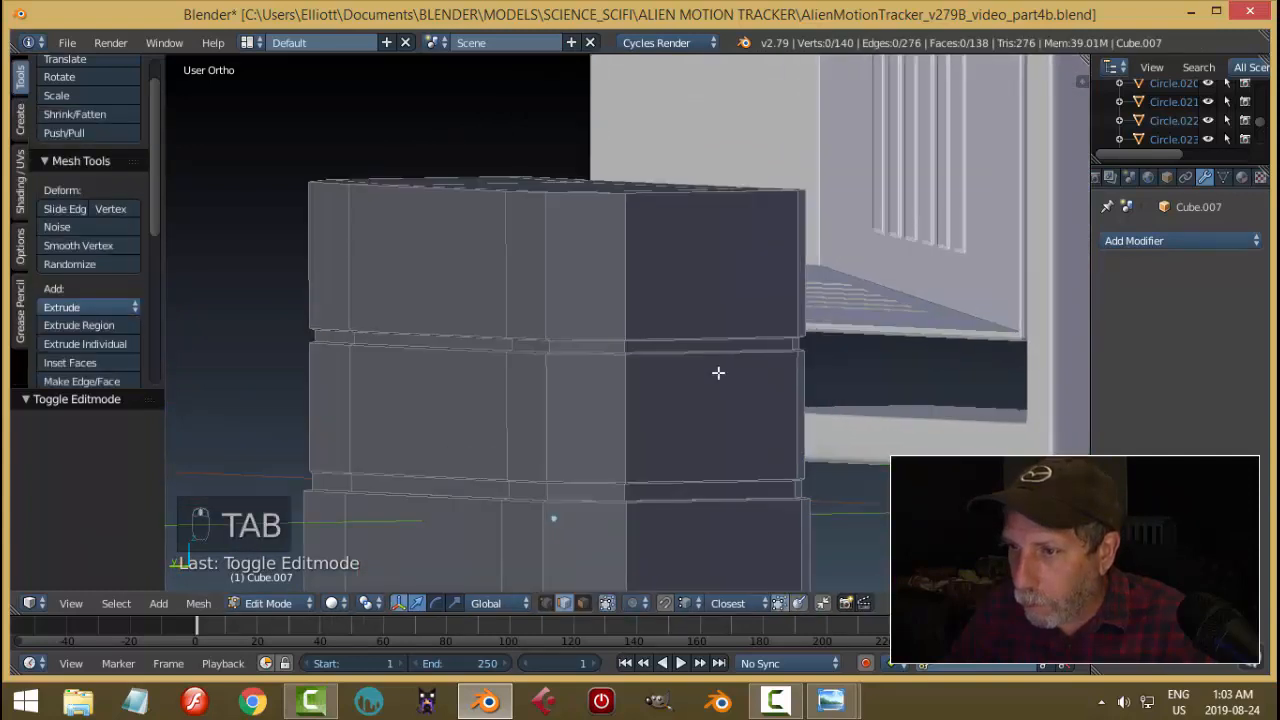
{"action": "scroll", "coordinate": [718, 372], "scroll_direction": "up", "scroll_amount": 1}
{"action": "right_click", "coordinate": [688, 334], "text": "alt"}
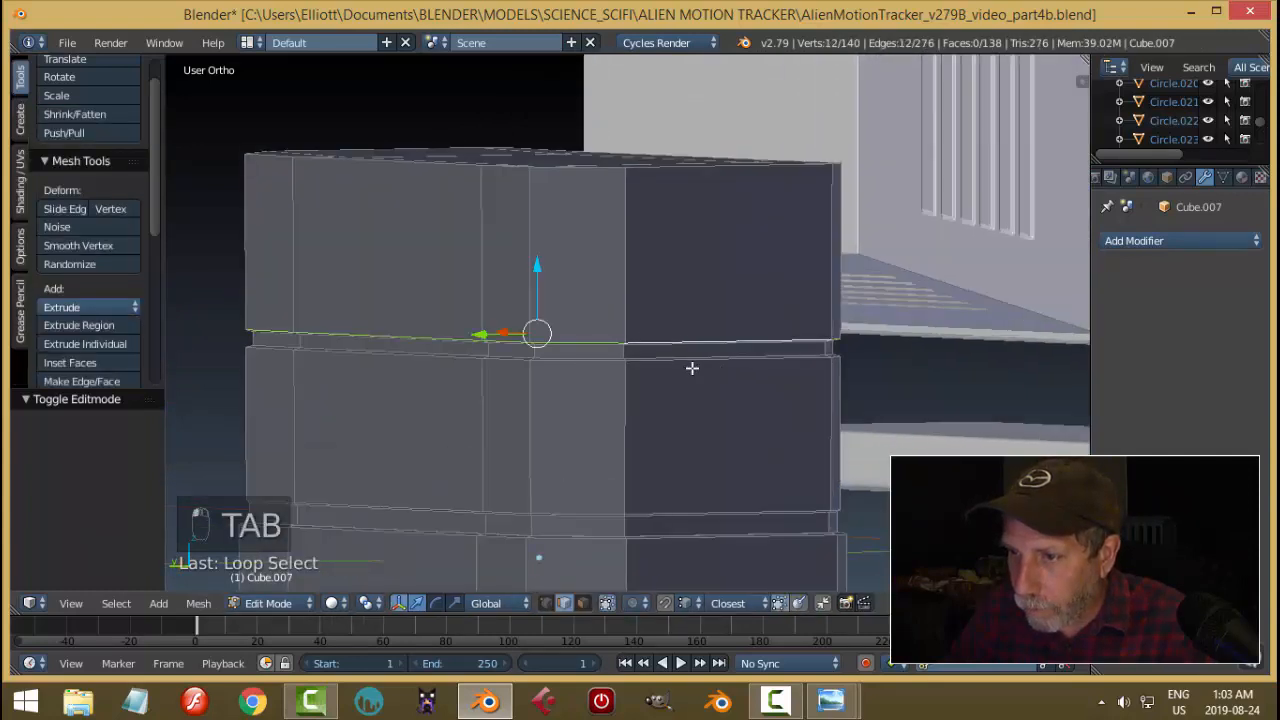
{"action": "right_click", "coordinate": [690, 364], "text": "alt+shift"}
{"action": "key", "text": "s"}
{"action": "key", "text": "z"}
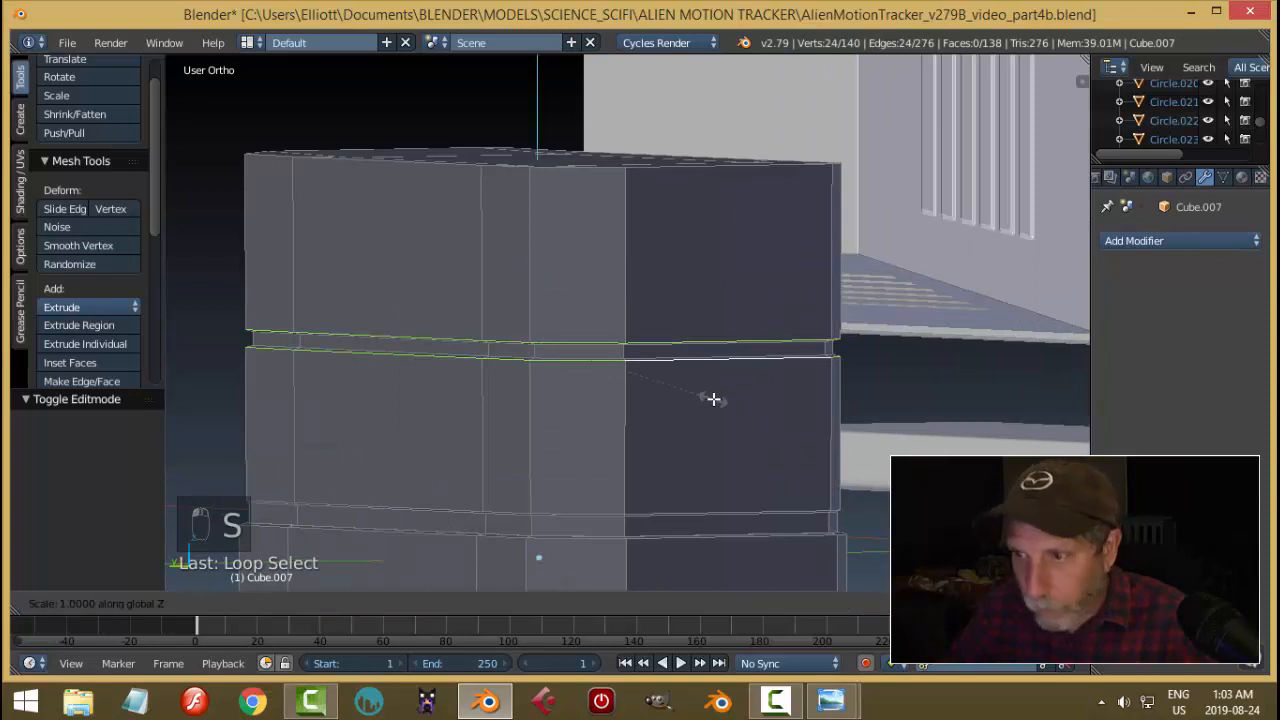
{"action": "left_click", "coordinate": [729, 415]}
{"action": "key", "text": "a"}
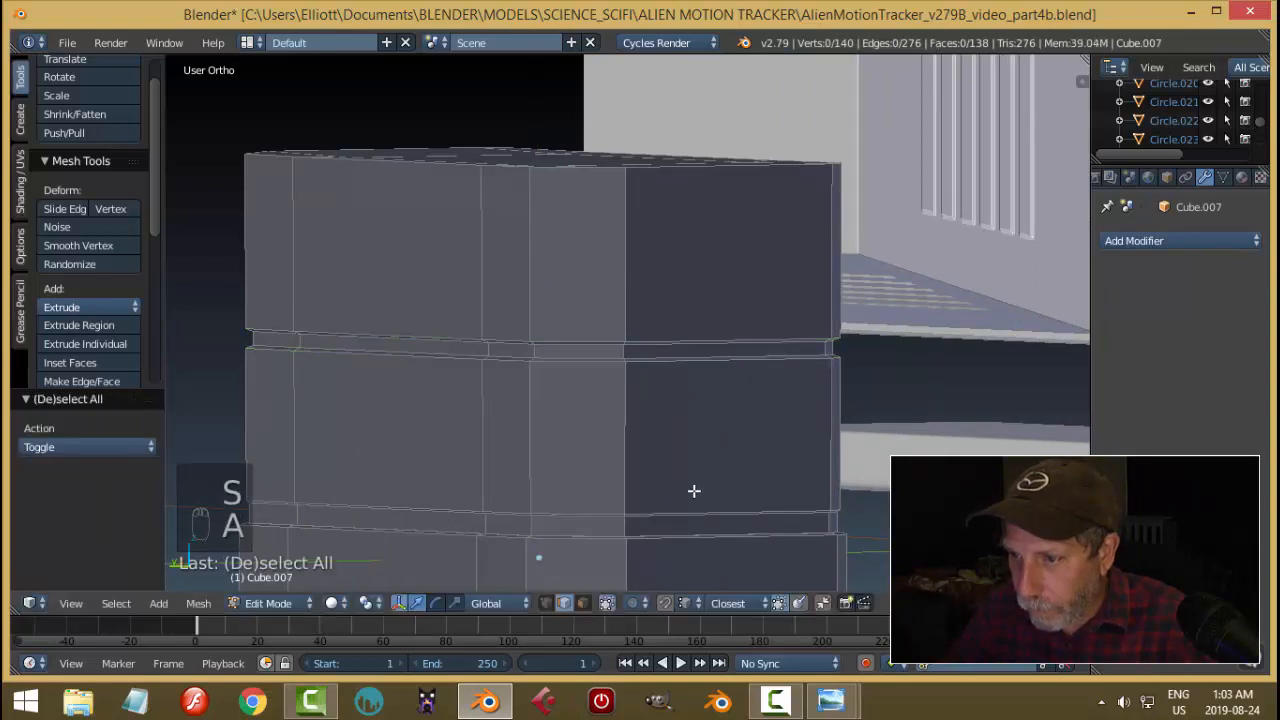
{"action": "right_click", "coordinate": [680, 499], "text": "alt"}
{"action": "left_click_drag", "start_coordinate": [537, 437], "coordinate": [657, 471]}
{"action": "key", "text": "a"}
{"action": "right_click", "coordinate": [652, 537], "text": "alt"}
{"action": "key", "text": "a"}
{"action": "key", "text": "a"}
Return to Object Mode and link the modifiers of the tracker's main body to the rear housing.
{"action": "key", "text": "Tab"}
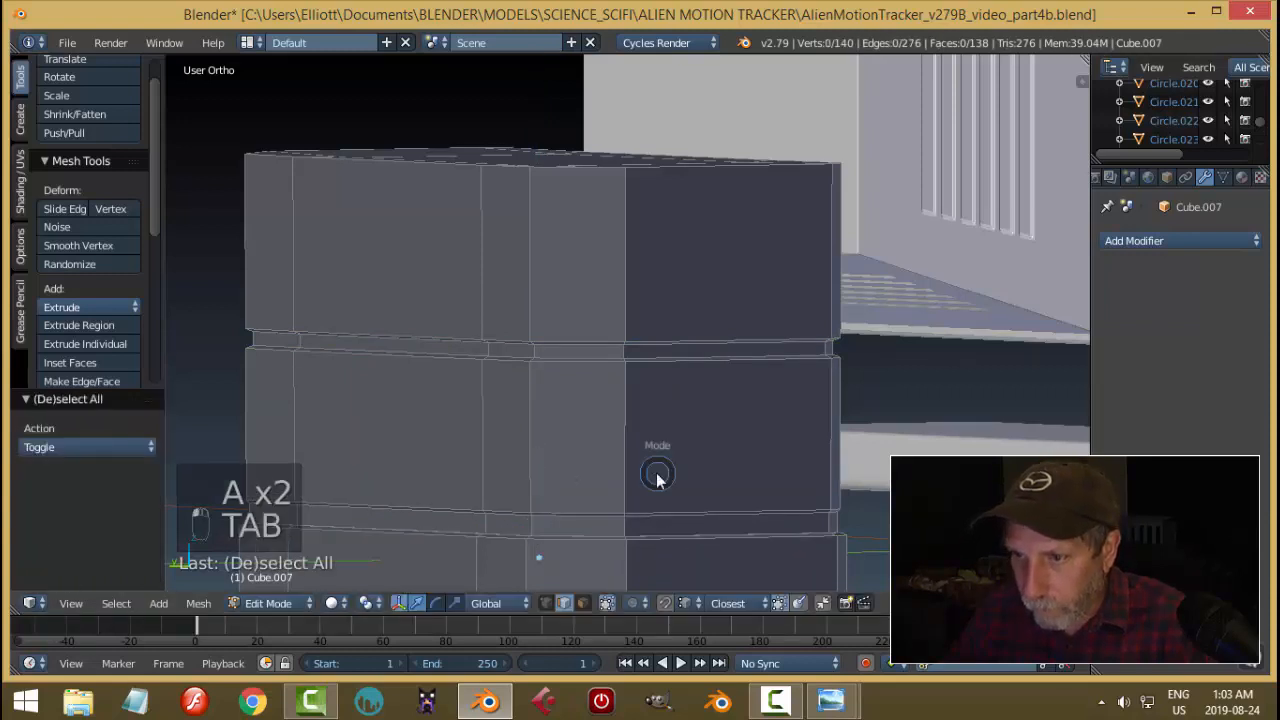
{"action": "middle_click_drag", "start_coordinate": [610, 433], "coordinate": [677, 444]}
{"action": "scroll", "coordinate": [678, 442], "scroll_direction": "down", "scroll_amount": 4}
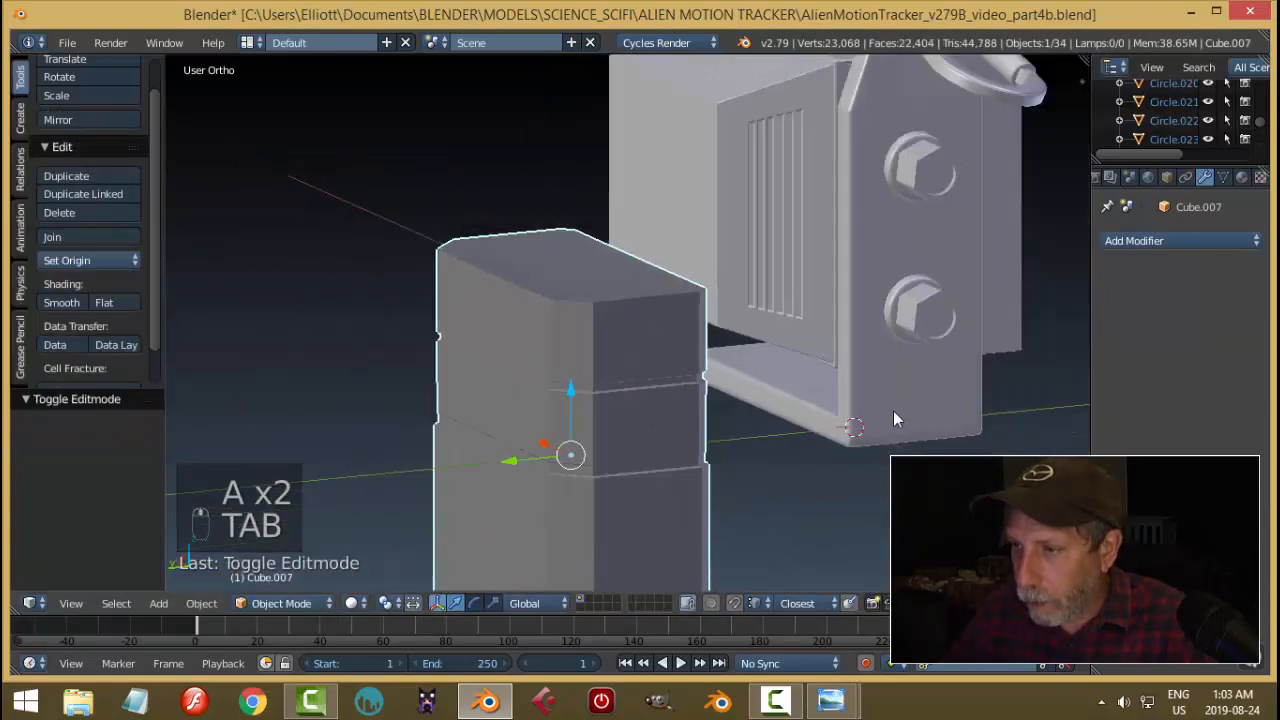
{"action": "right_click", "coordinate": [893, 411], "text": "shift"}
{"action": "key", "text": "a"}
{"action": "key", "text": "a"}
{"action": "right_click", "coordinate": [670, 345]}
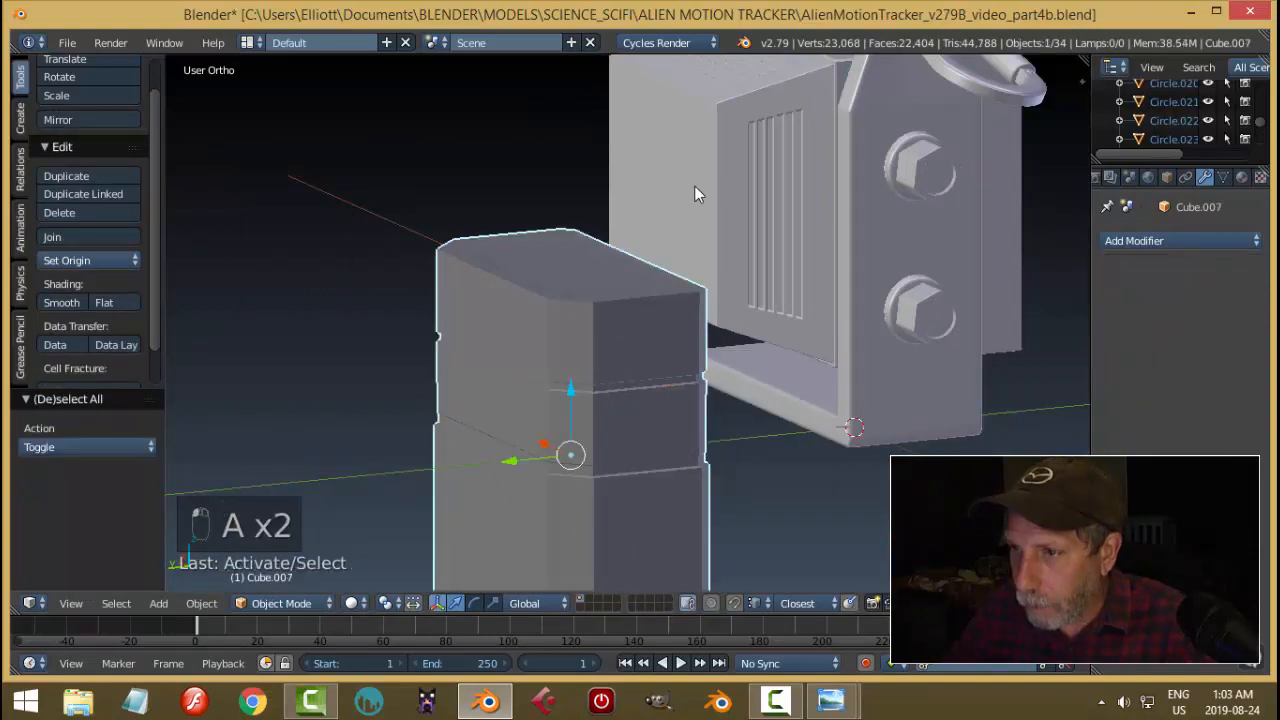
{"action": "right_click", "coordinate": [694, 185], "text": "shift"}
{"action": "key", "text": "ctrl+l"}
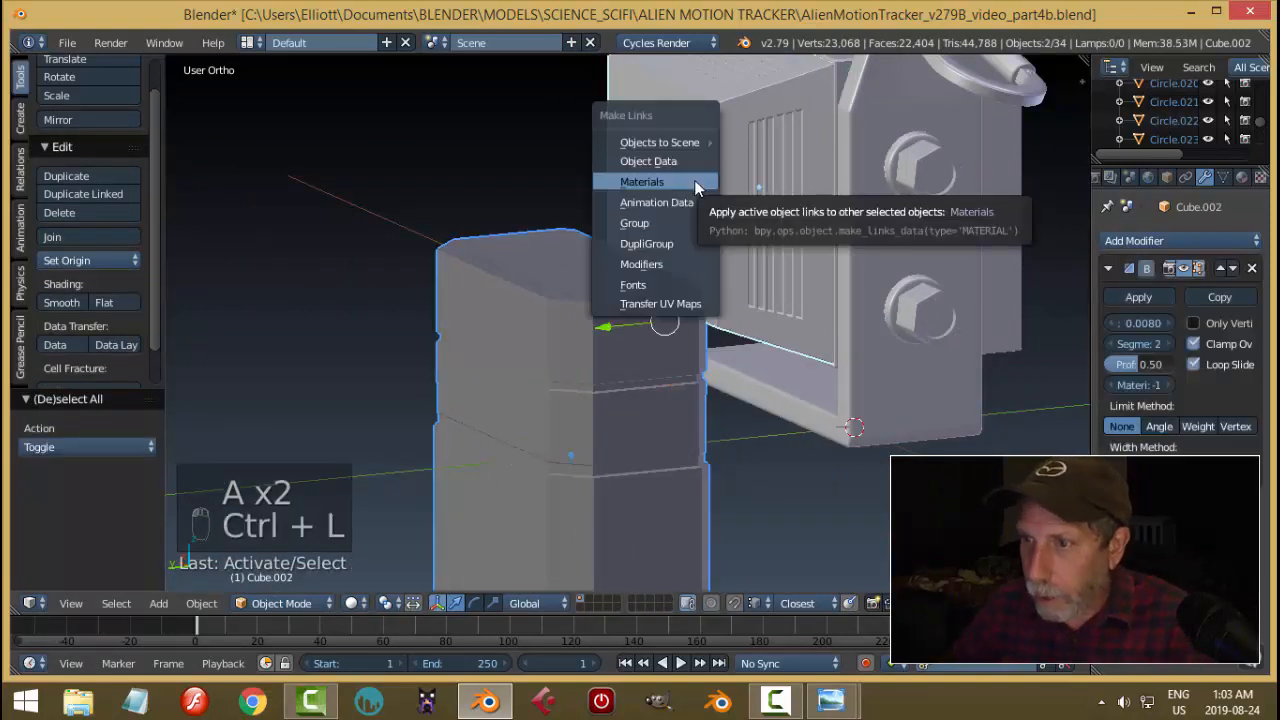
{"action": "left_click", "coordinate": [633, 261]}
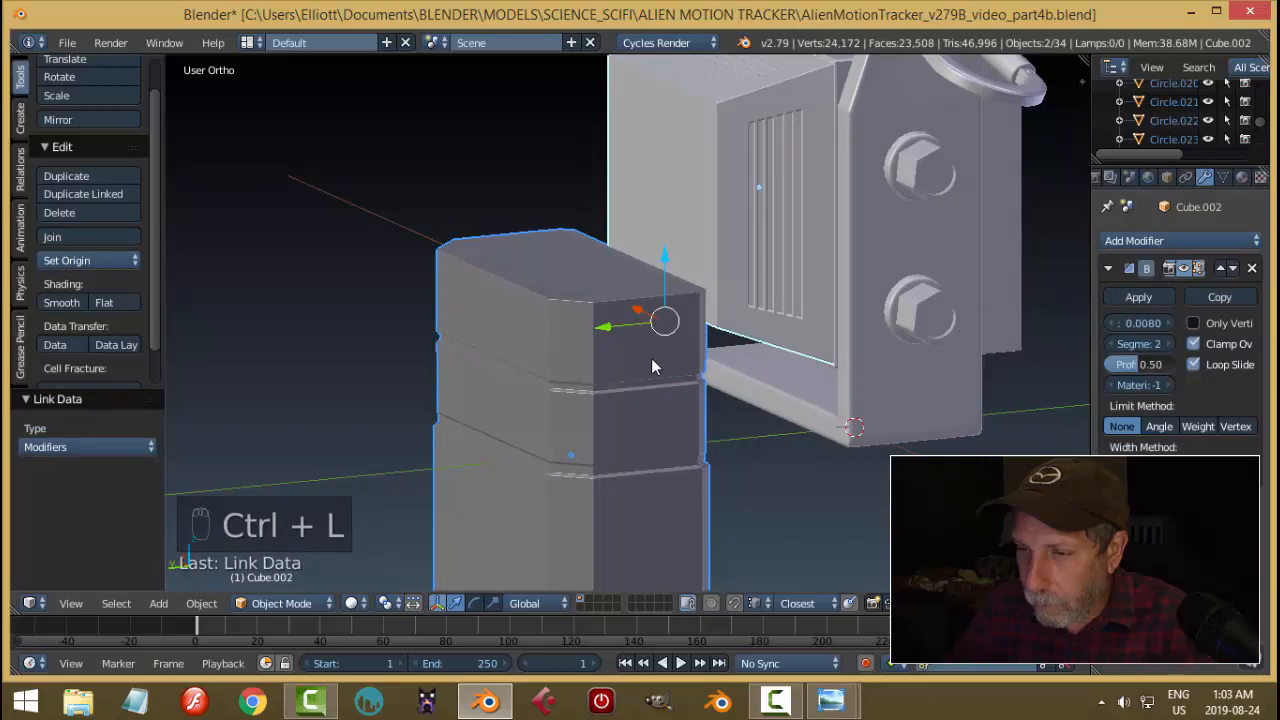
{"action": "key", "text": "a"}
{"action": "scroll", "coordinate": [636, 413], "scroll_direction": "down", "scroll_amount": 3}
{"action": "middle_click_drag", "start_coordinate": [640, 409], "coordinate": [811, 464]}
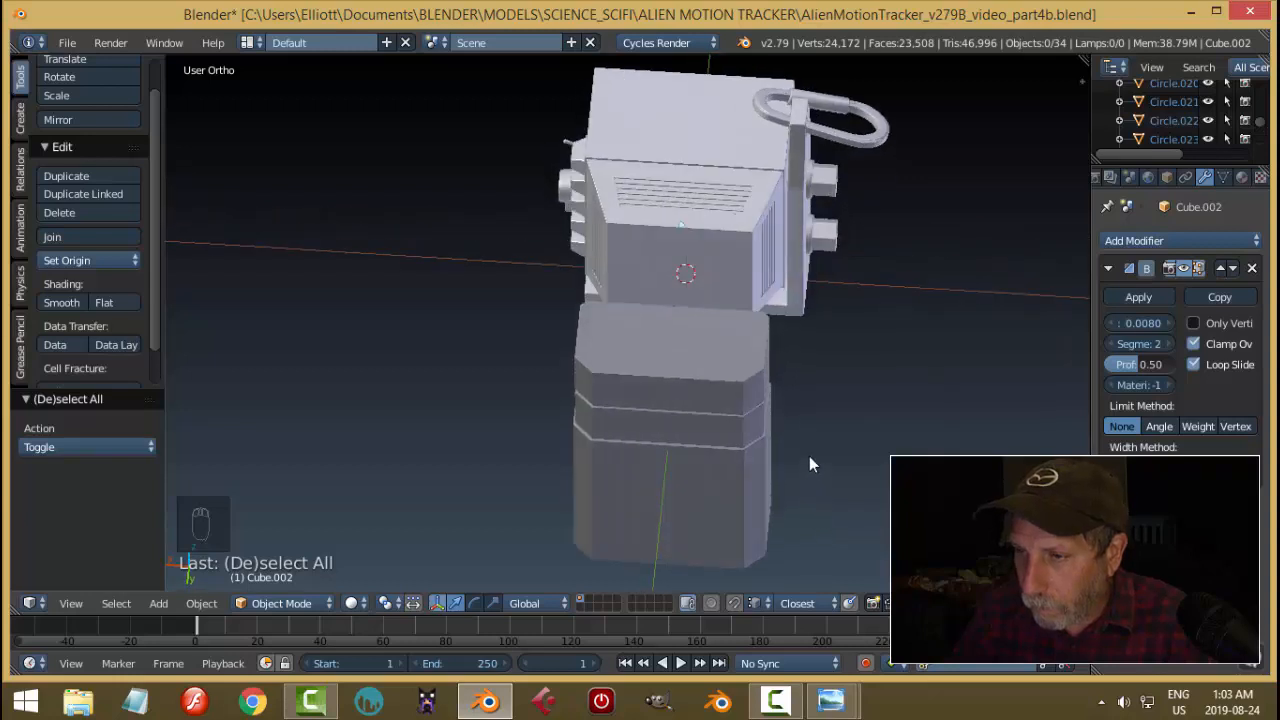
Select the rear housing below the main body and narrow it by scaling about 0.817 along X.
{"action": "right_click", "coordinate": [717, 455]}
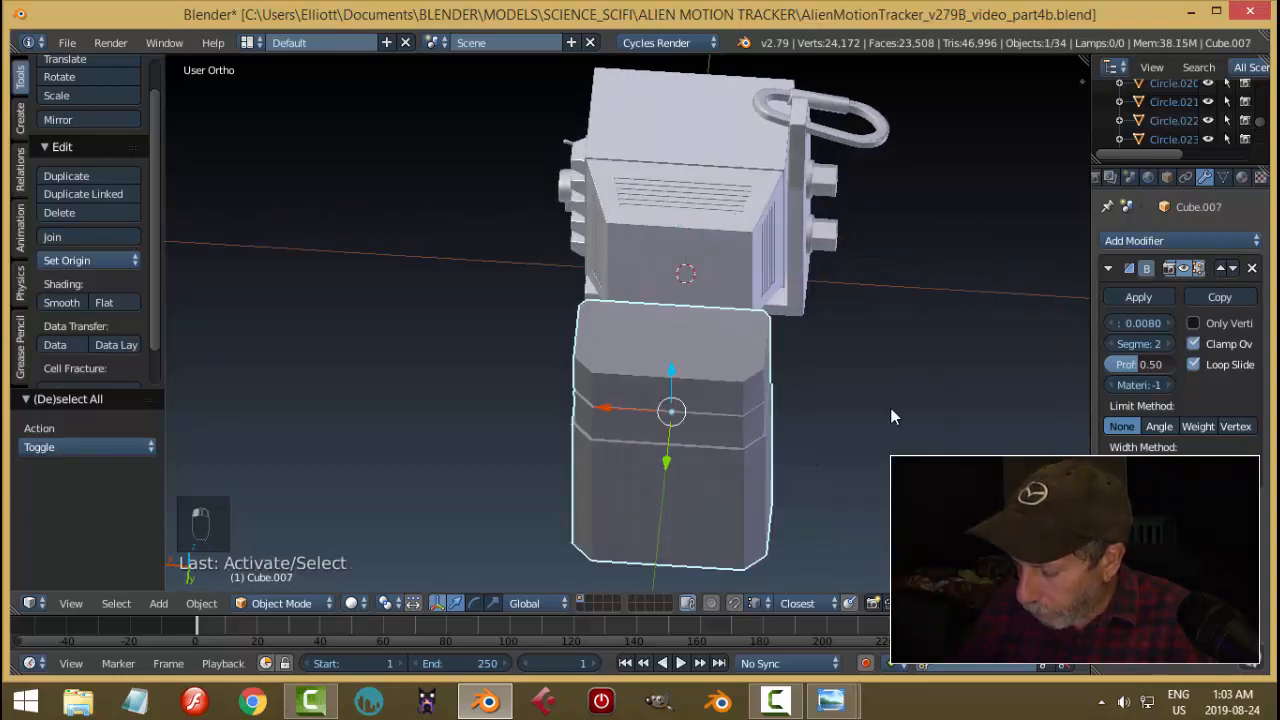
{"action": "key", "text": "KP_1"}
{"action": "scroll", "coordinate": [673, 459], "scroll_direction": "up", "scroll_amount": 2}
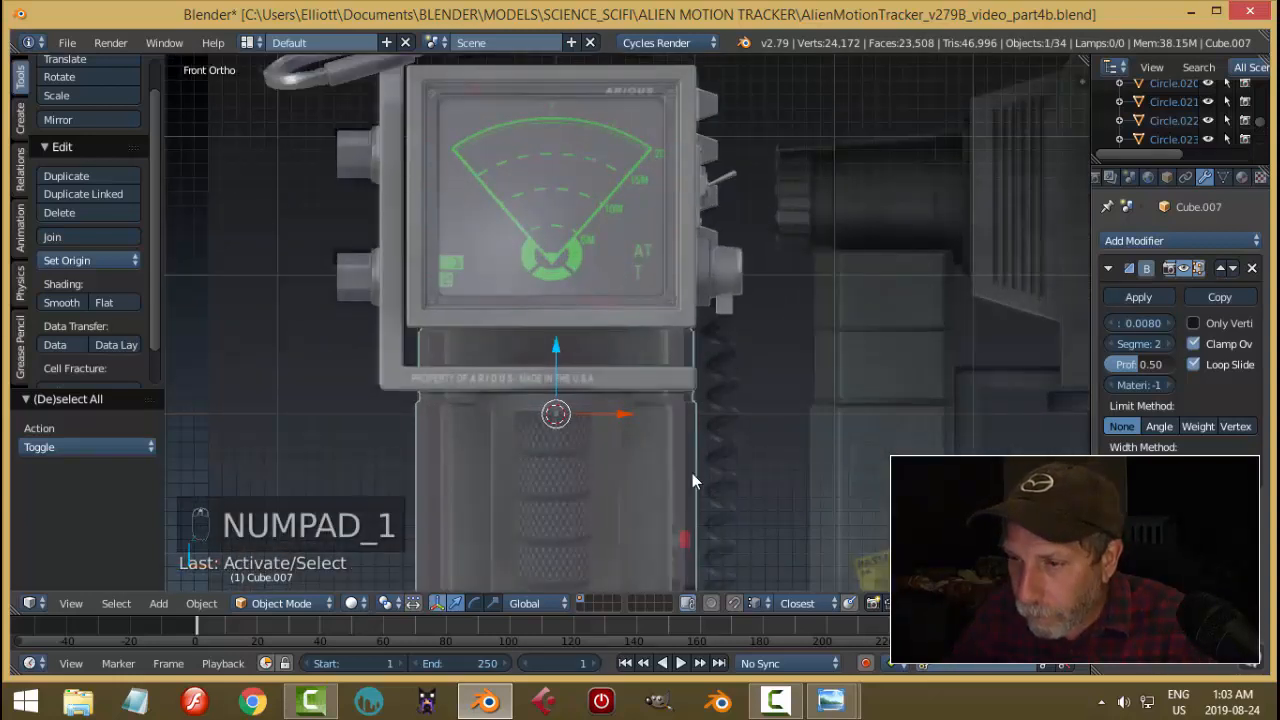
{"action": "scroll", "coordinate": [691, 471], "scroll_direction": "down", "scroll_amount": 1}
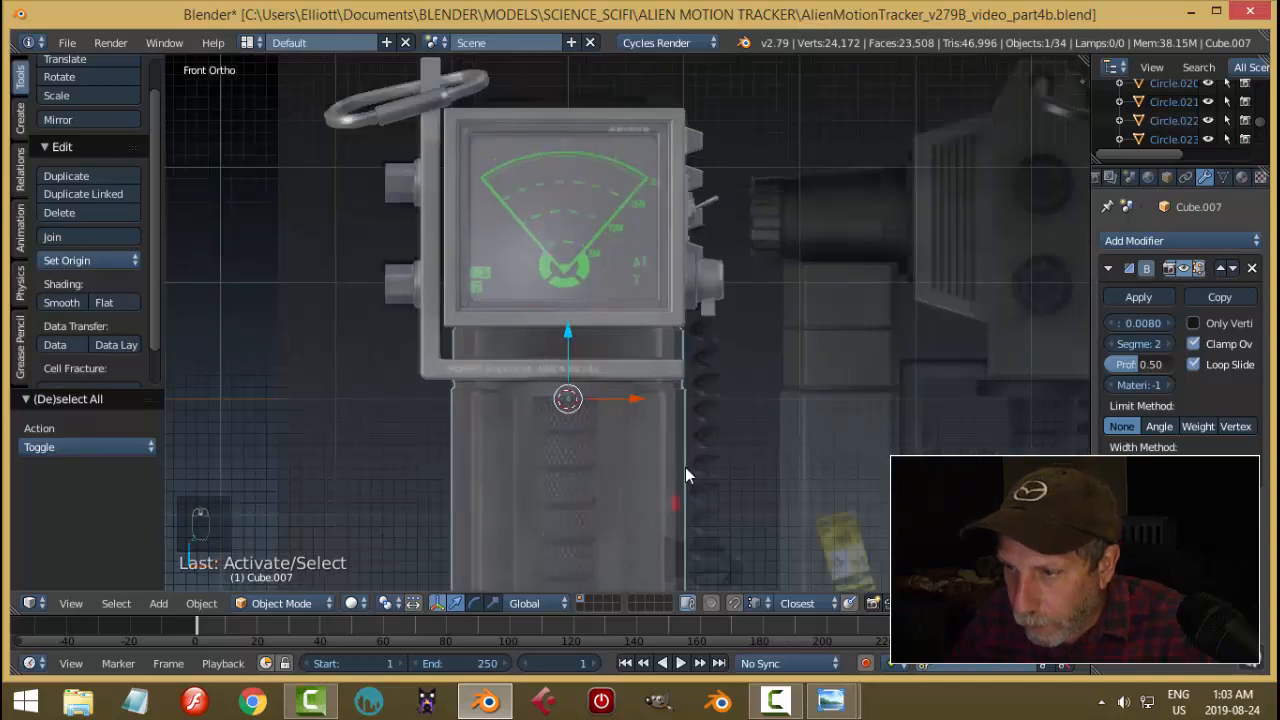
{"action": "scroll", "coordinate": [685, 467], "scroll_direction": "down", "scroll_amount": 1}
{"action": "middle_click_drag", "start_coordinate": [684, 469], "coordinate": [640, 342], "text": "shift"}
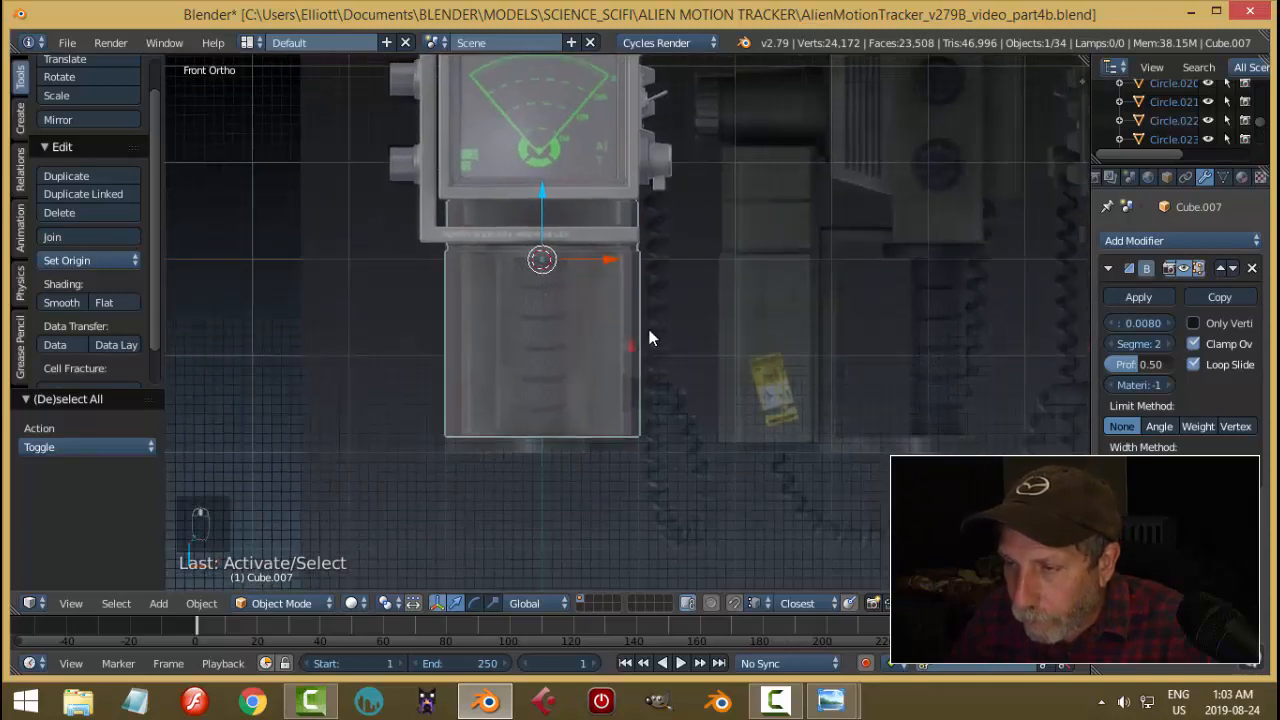
{"action": "key", "text": "s"}
{"action": "key", "text": "x"}
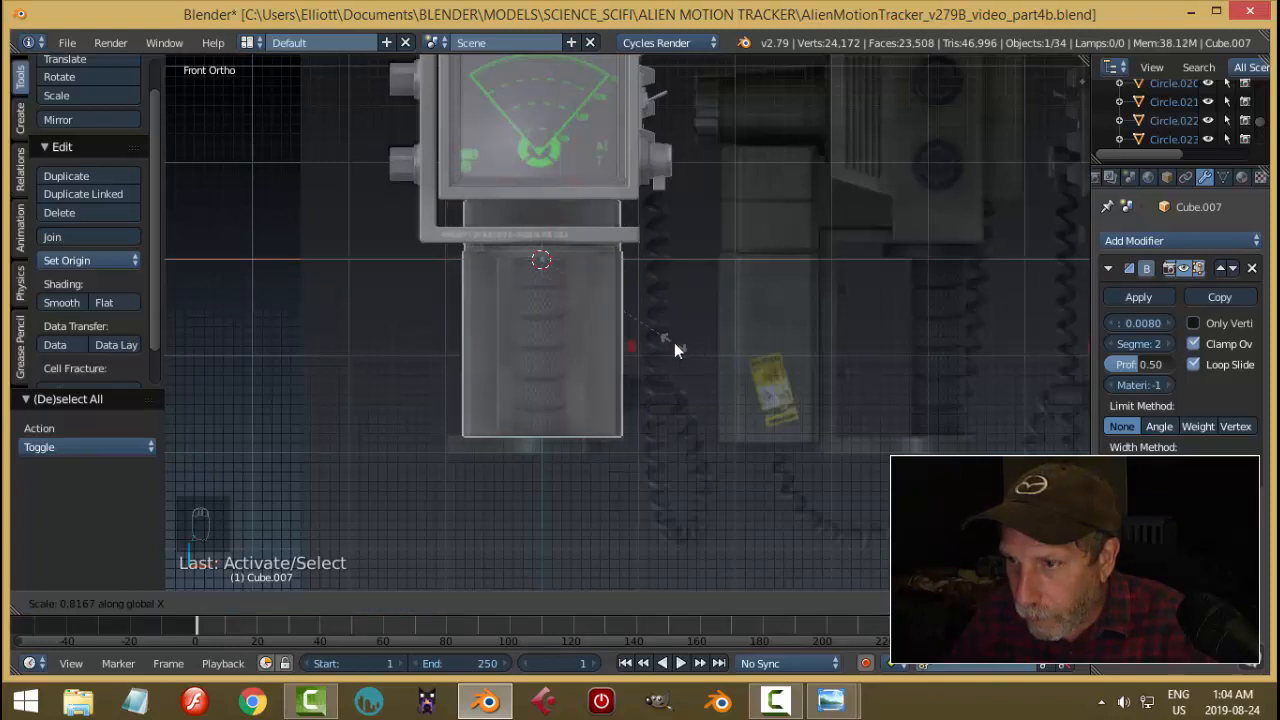
{"action": "left_click", "coordinate": [674, 342]}
{"action": "middle_click_drag", "start_coordinate": [763, 314], "coordinate": [615, 353]}
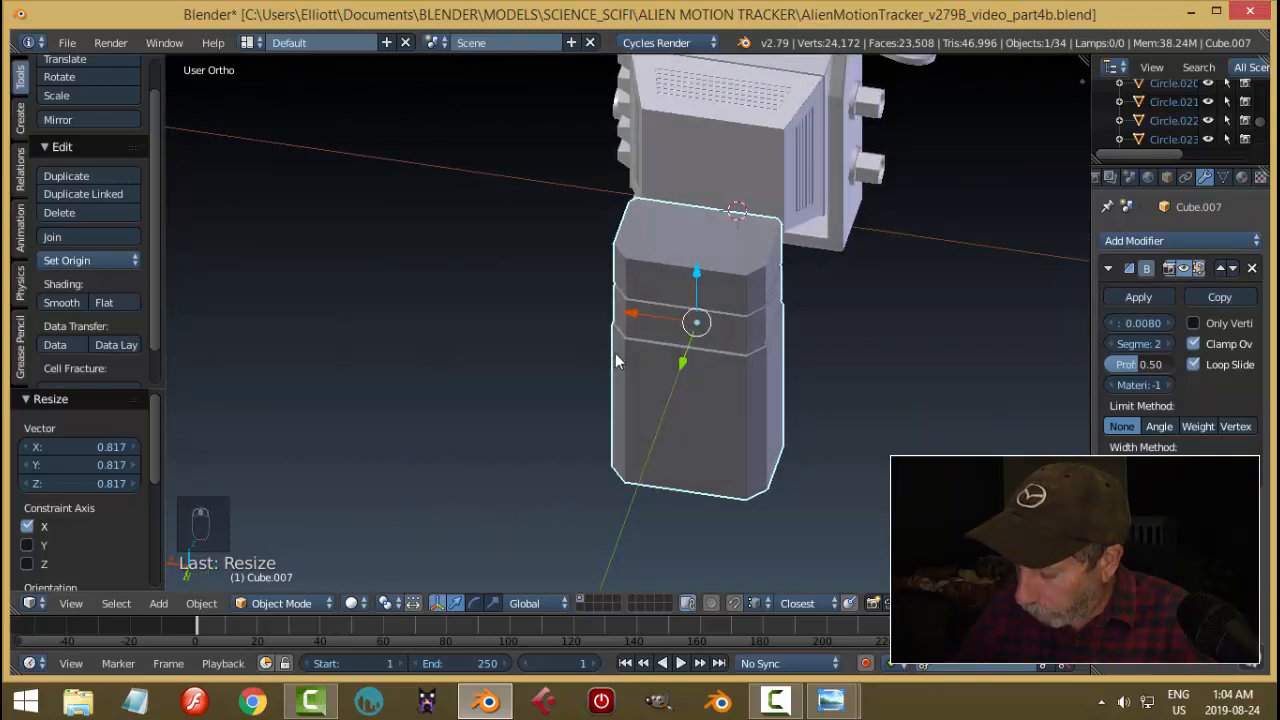
Duplicate the rear housing in side view and move the copy about 4.74 along negative Y onto the slotted rear reference.
{"action": "key", "text": "KP_3"}
{"action": "scroll", "coordinate": [427, 383], "scroll_direction": "down", "scroll_amount": 1}
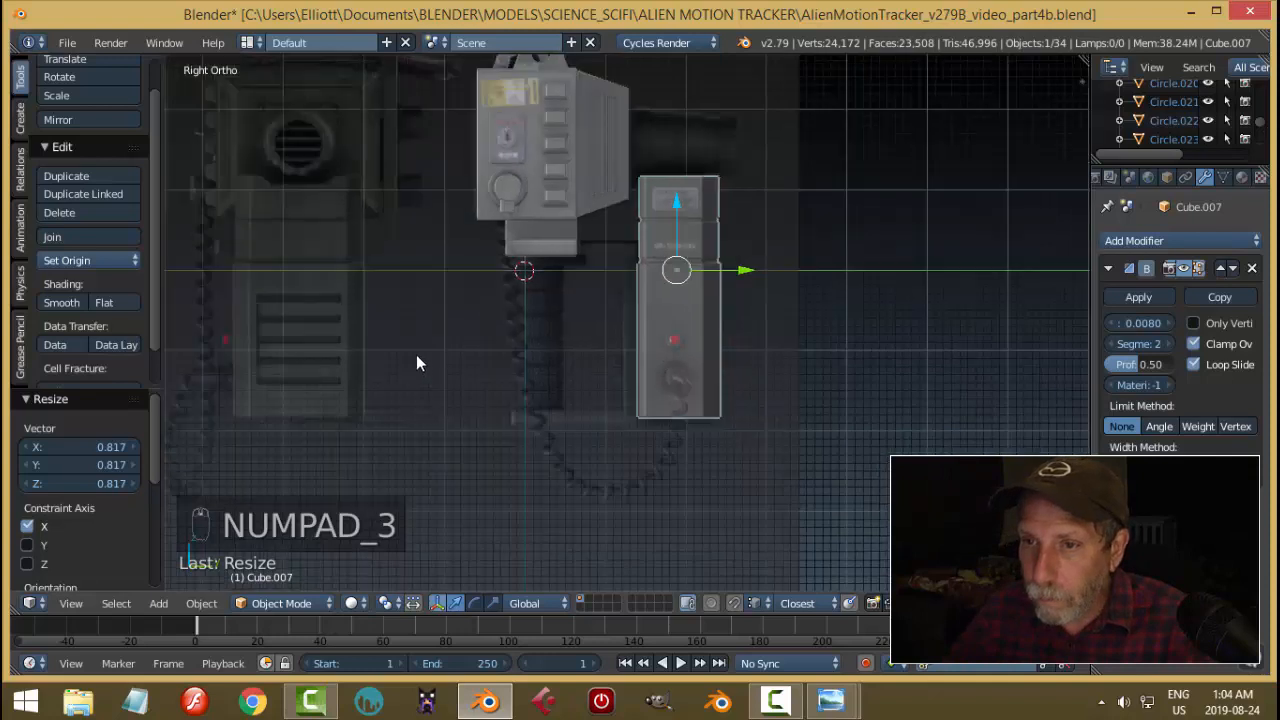
{"action": "middle_click_drag", "start_coordinate": [402, 354], "coordinate": [550, 365], "text": "shift"}
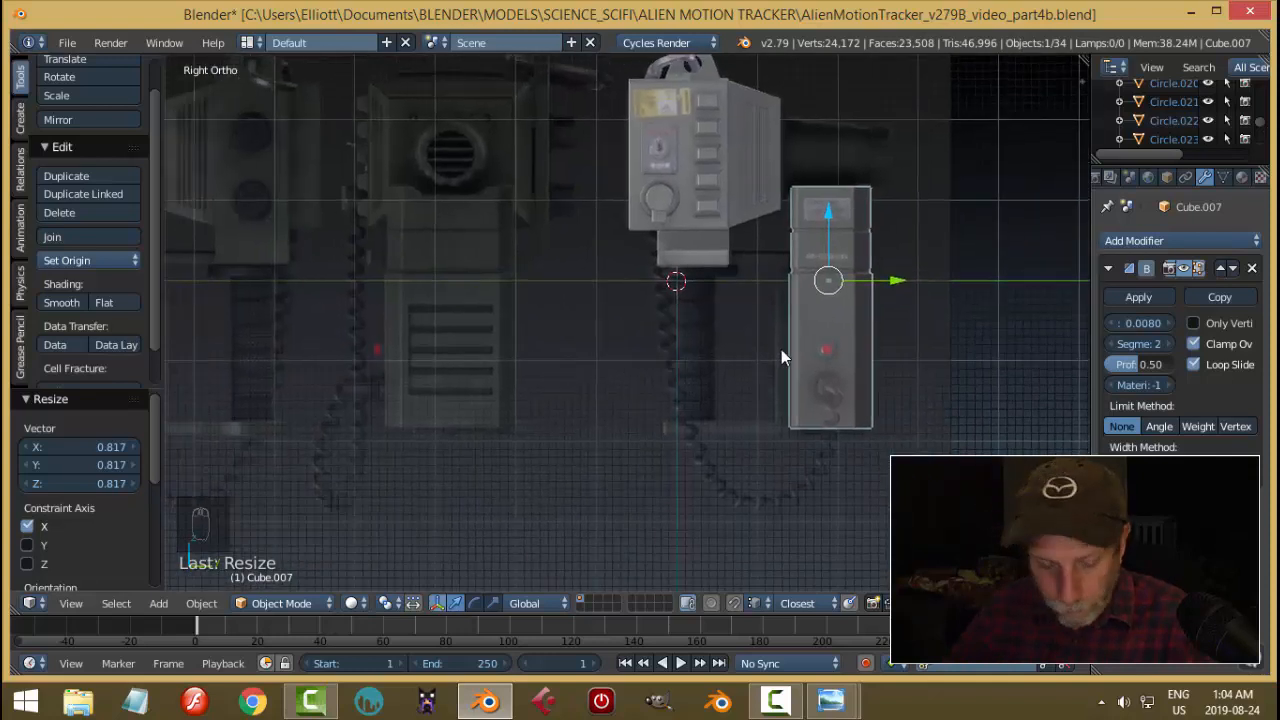
{"action": "key", "text": "shift+d"}
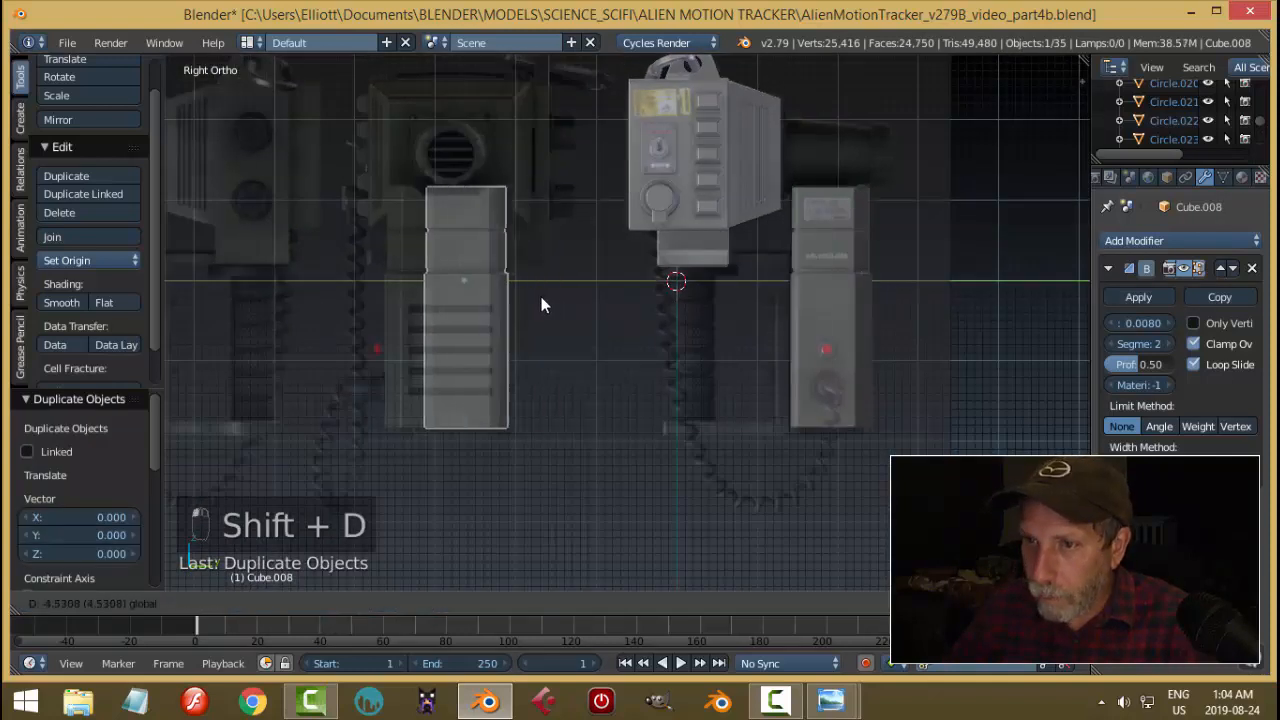
{"action": "left_click", "coordinate": [524, 298]}
{"action": "scroll", "coordinate": [503, 320], "scroll_direction": "up", "scroll_amount": 2}
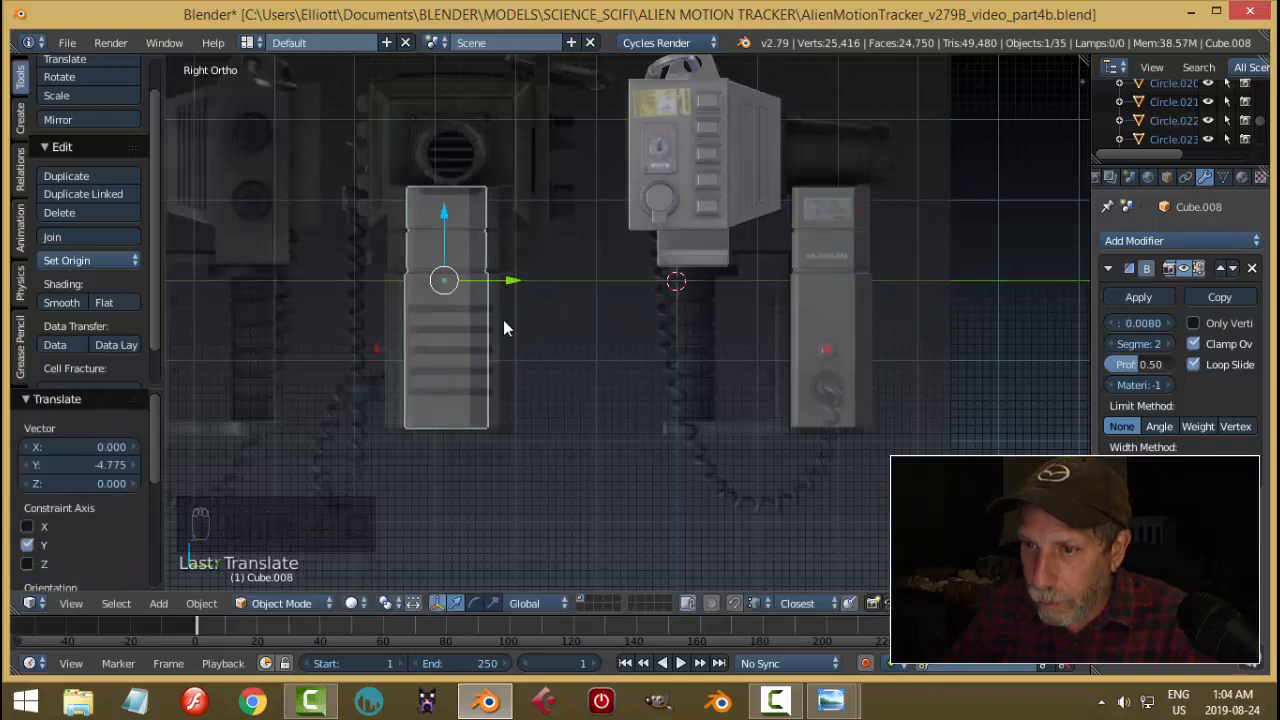
{"action": "left_click_drag", "start_coordinate": [503, 263], "coordinate": [506, 261]}
Rotate the housing copy 90° about Z, compare its width with the slotted rear reference, and delete the copy.
{"action": "type", "text": "rz"}
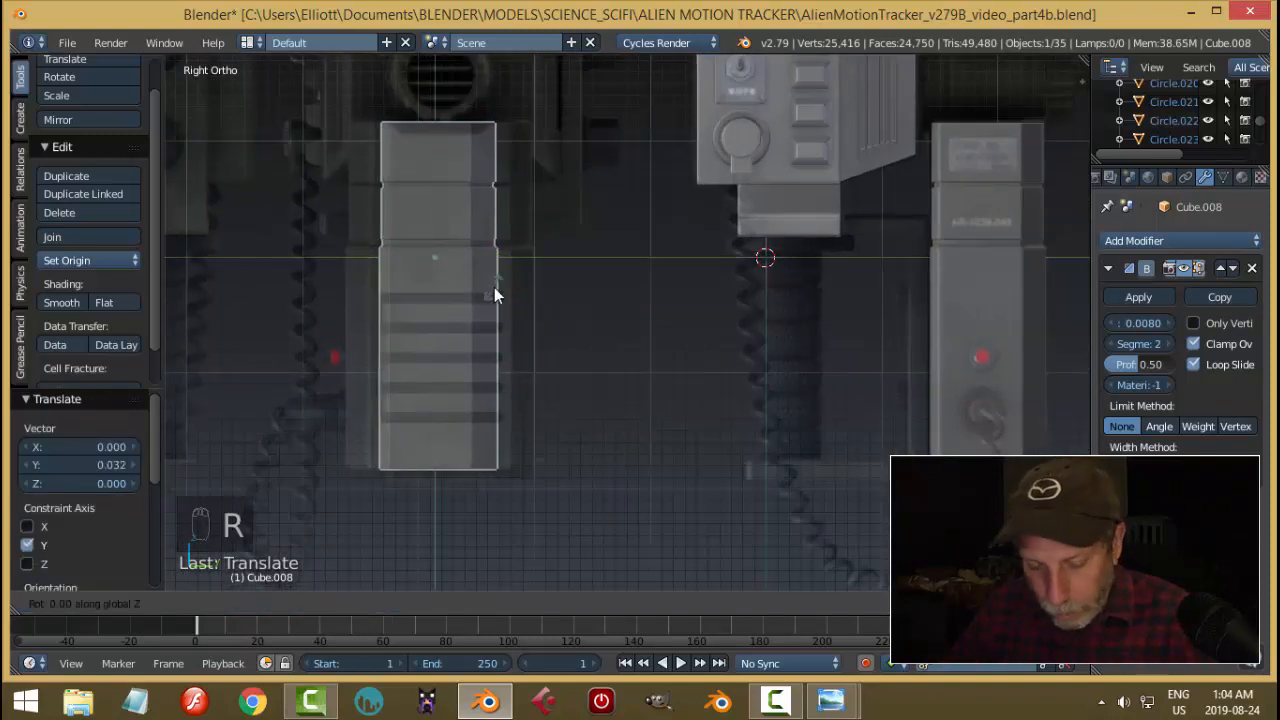
{"action": "type", "text": "90"}
{"action": "key", "text": "Return"}
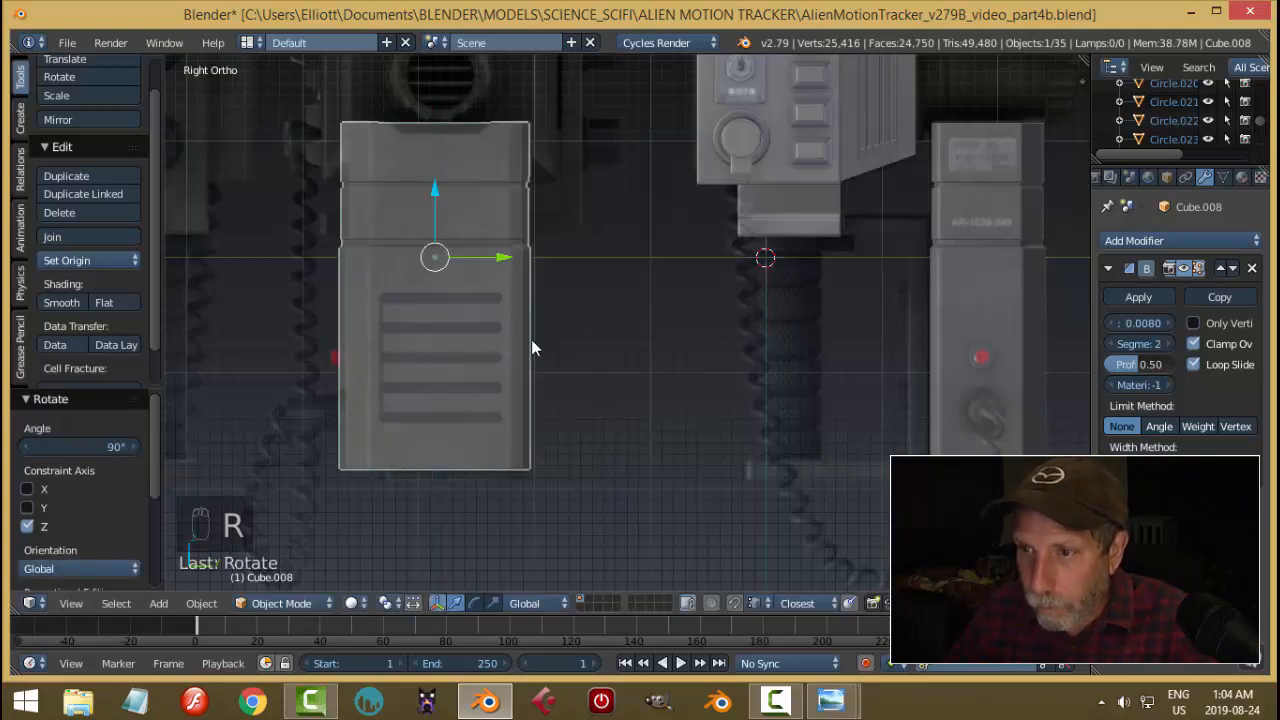
{"action": "scroll", "coordinate": [531, 342], "scroll_direction": "up", "scroll_amount": 1}
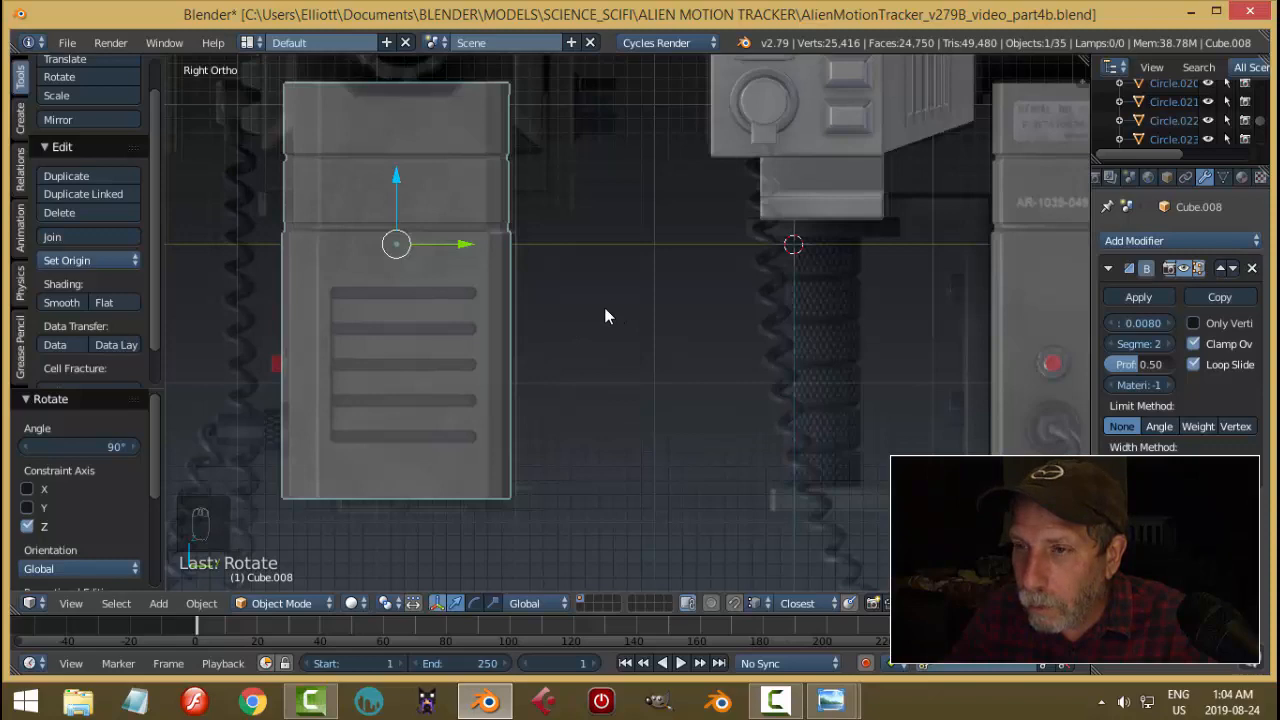
{"action": "scroll", "coordinate": [605, 310], "scroll_direction": "down", "scroll_amount": 2}
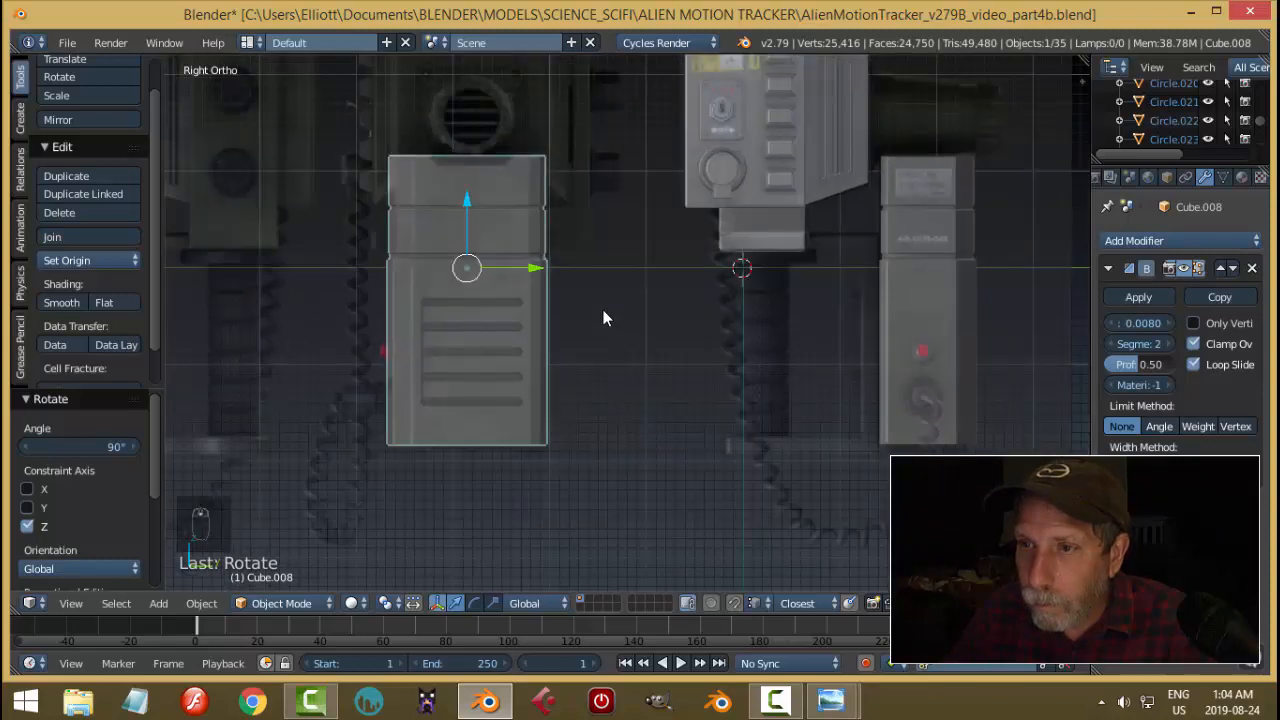
{"action": "key", "text": "x"}
{"action": "left_click", "coordinate": [599, 310]}
{"action": "middle_click_drag", "start_coordinate": [723, 323], "coordinate": [703, 405]}
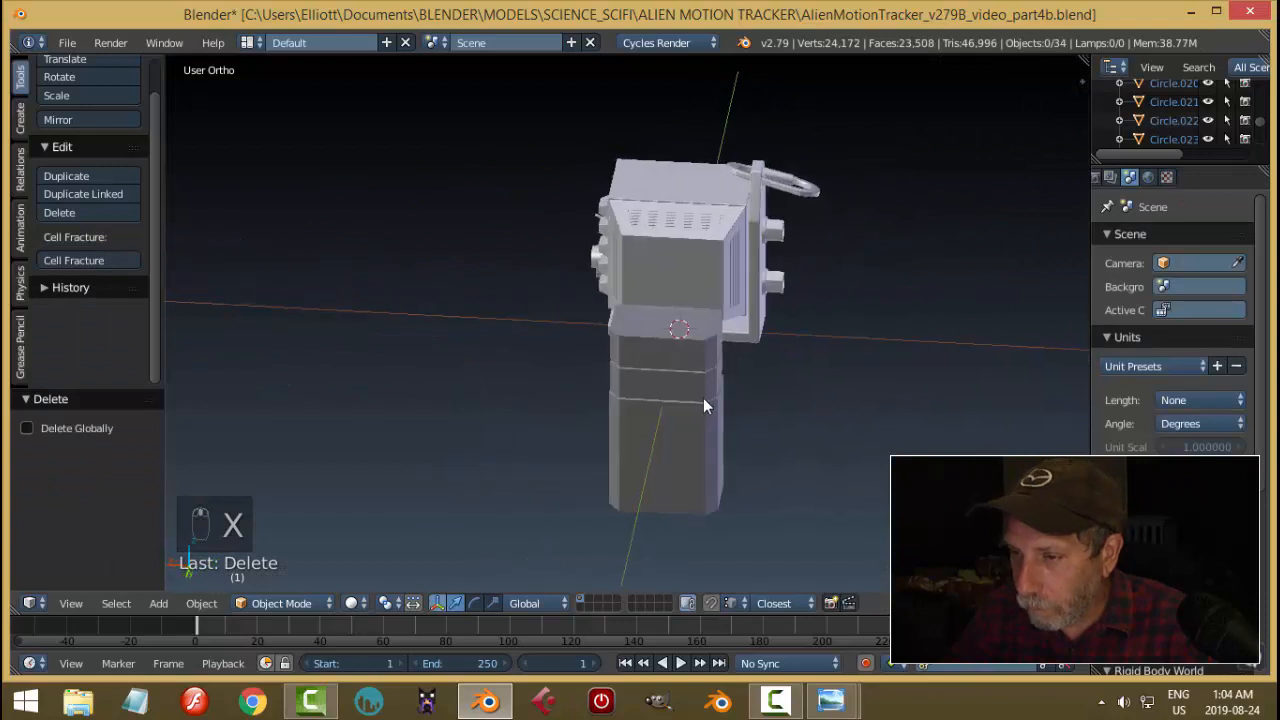
Examine the housing's vent slots in jack-perry-ai-tracker.jpg, and return to Blender to inspect the model's underside.
{"action": "mouse_move", "coordinate": [830, 700]}
{"action": "left_click", "coordinate": [774, 624]}
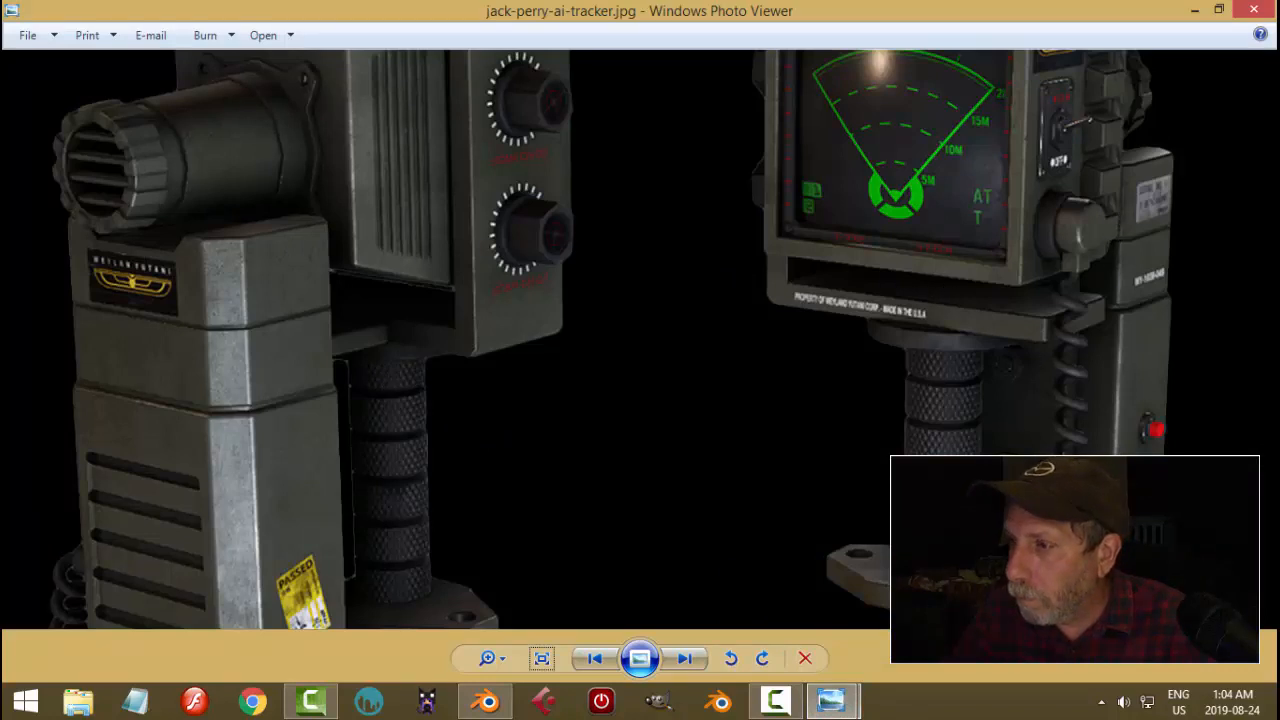
{"action": "left_click", "coordinate": [505, 712]}
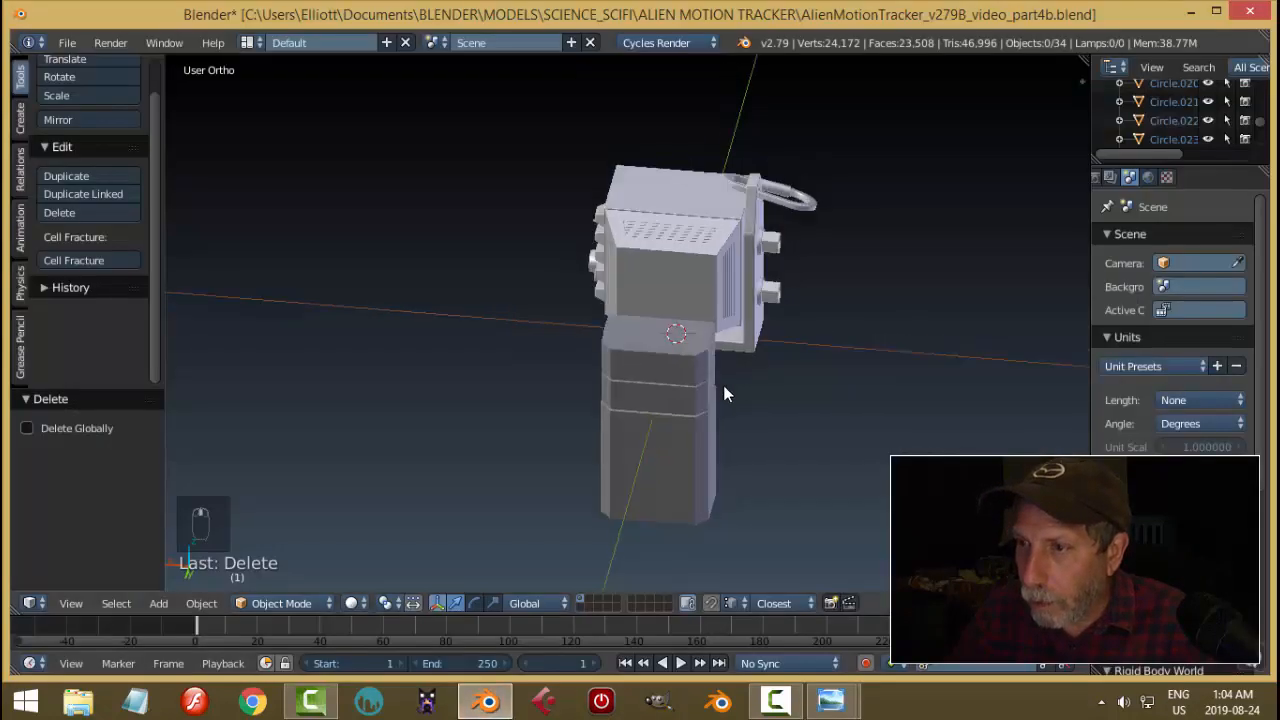
{"action": "middle_click_drag", "start_coordinate": [723, 385], "coordinate": [735, 444]}
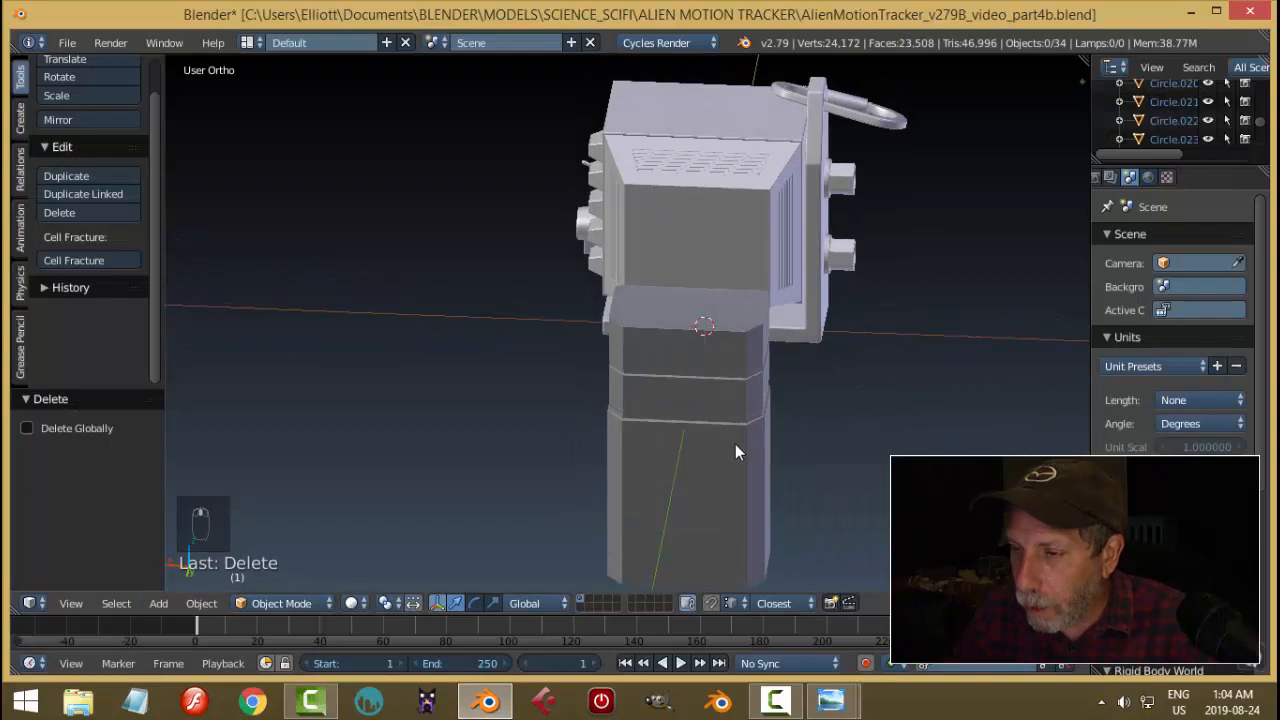
{"action": "scroll", "coordinate": [740, 470], "scroll_direction": "up", "scroll_amount": 3}
{"action": "middle_click_drag", "start_coordinate": [743, 492], "coordinate": [675, 342]}
Select the rear housing, line up the front view with the slotted vent reference, and enter Edit Mode.
{"action": "right_click", "coordinate": [606, 220]}
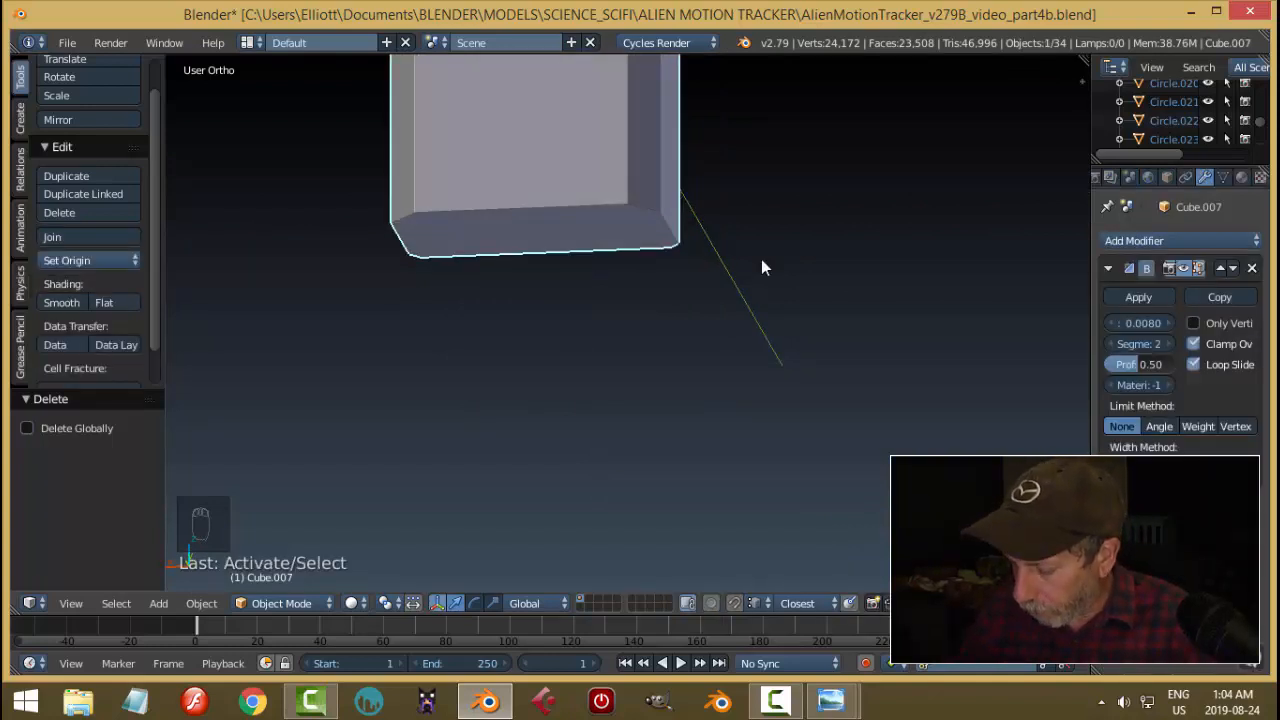
{"action": "key", "text": "KP_1"}
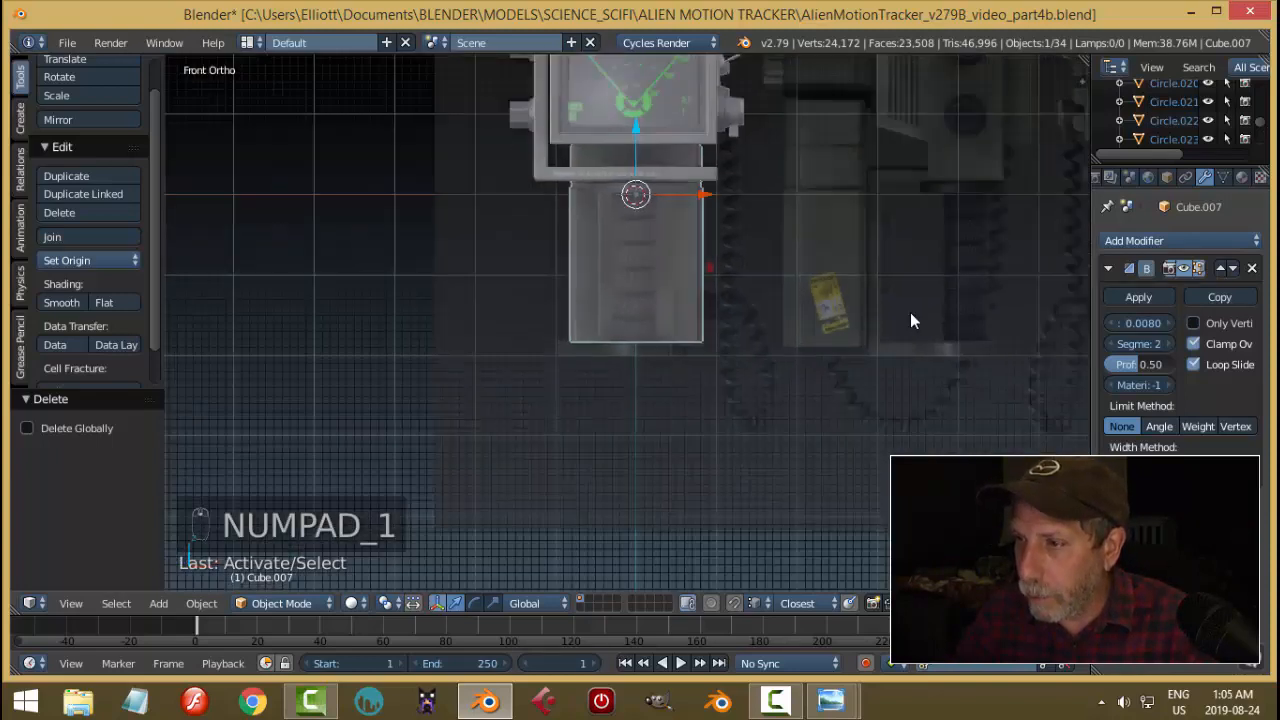
{"action": "middle_click_drag", "start_coordinate": [1020, 308], "coordinate": [475, 388], "text": "shift"}
{"action": "scroll", "coordinate": [515, 380], "scroll_direction": "up", "scroll_amount": 5}
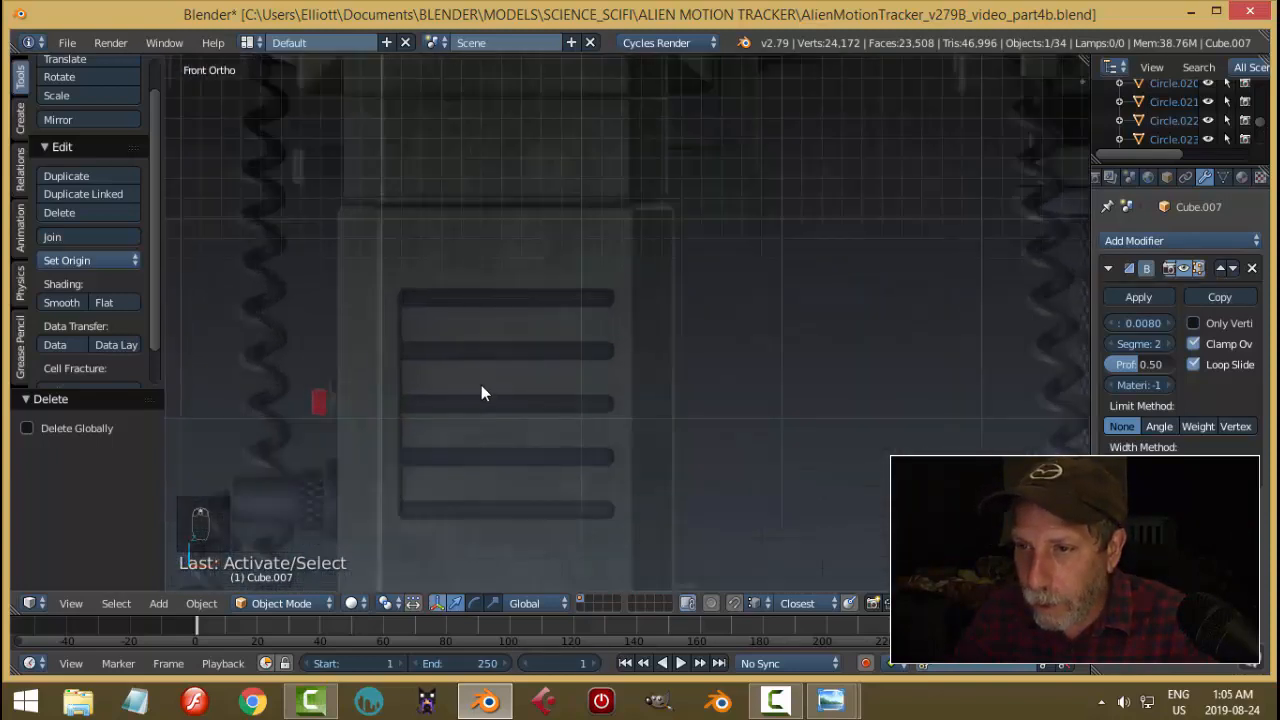
{"action": "scroll", "coordinate": [481, 392], "scroll_direction": "down", "scroll_amount": 4}
{"action": "middle_click_drag", "start_coordinate": [449, 403], "coordinate": [686, 363], "text": "shift"}
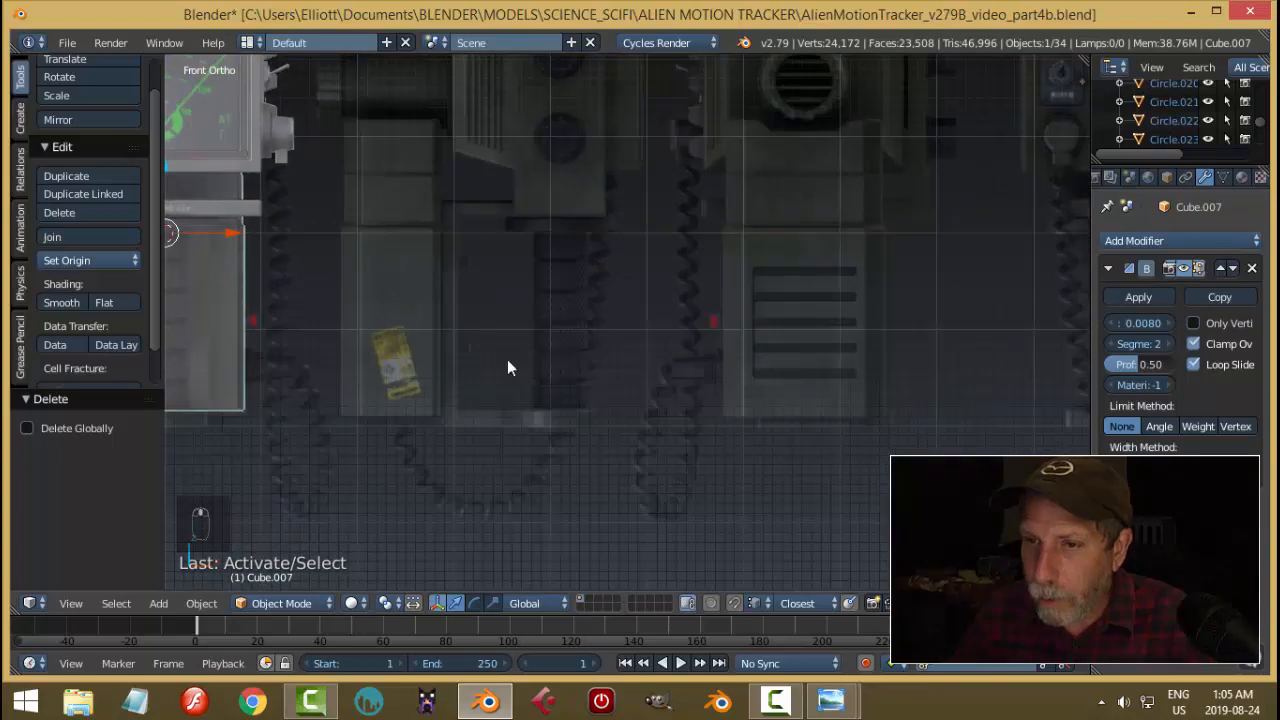
{"action": "scroll", "coordinate": [507, 368], "scroll_direction": "down", "scroll_amount": 1}
{"action": "middle_click_drag", "start_coordinate": [507, 368], "coordinate": [605, 368], "text": "shift"}
{"action": "key", "text": "Tab"}
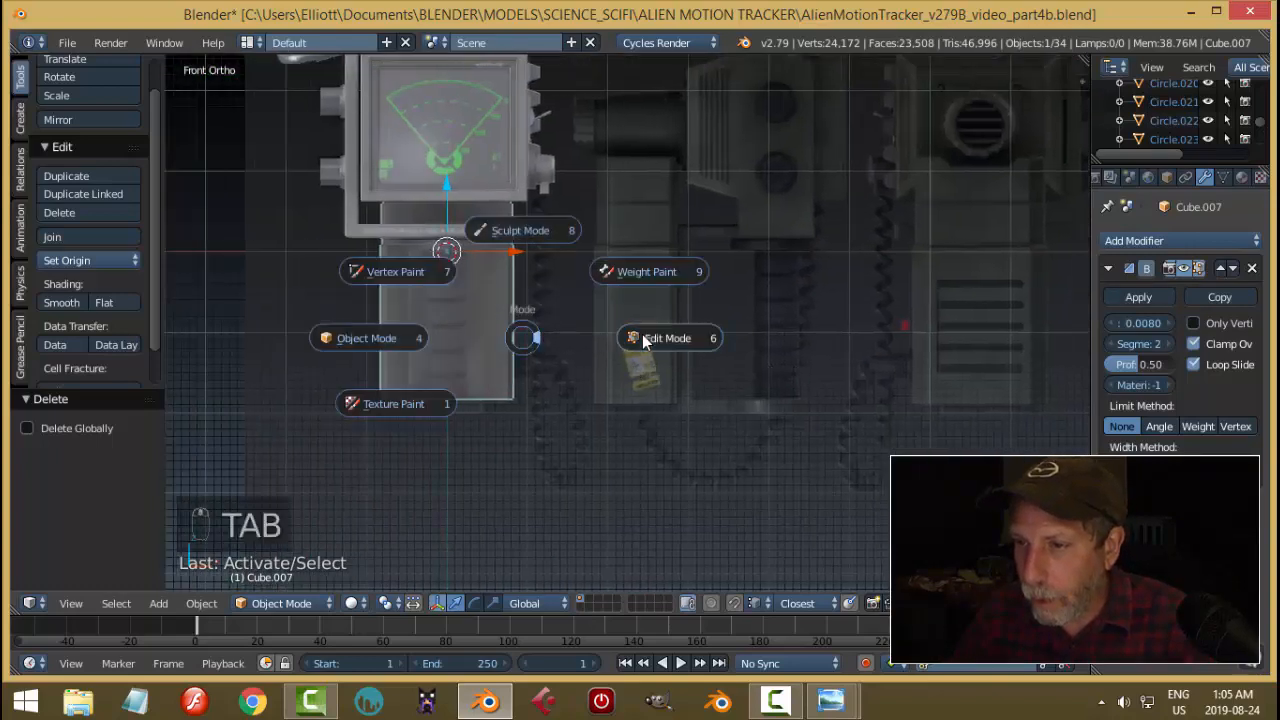
{"action": "left_click", "coordinate": [642, 336]}
Add one horizontal loop cut around the housing's lower section, slid up to the level of the reference's top vent slot.
{"action": "scroll", "coordinate": [502, 338], "scroll_direction": "up", "scroll_amount": 2}
{"action": "scroll", "coordinate": [946, 333], "scroll_direction": "down", "scroll_amount": 1}
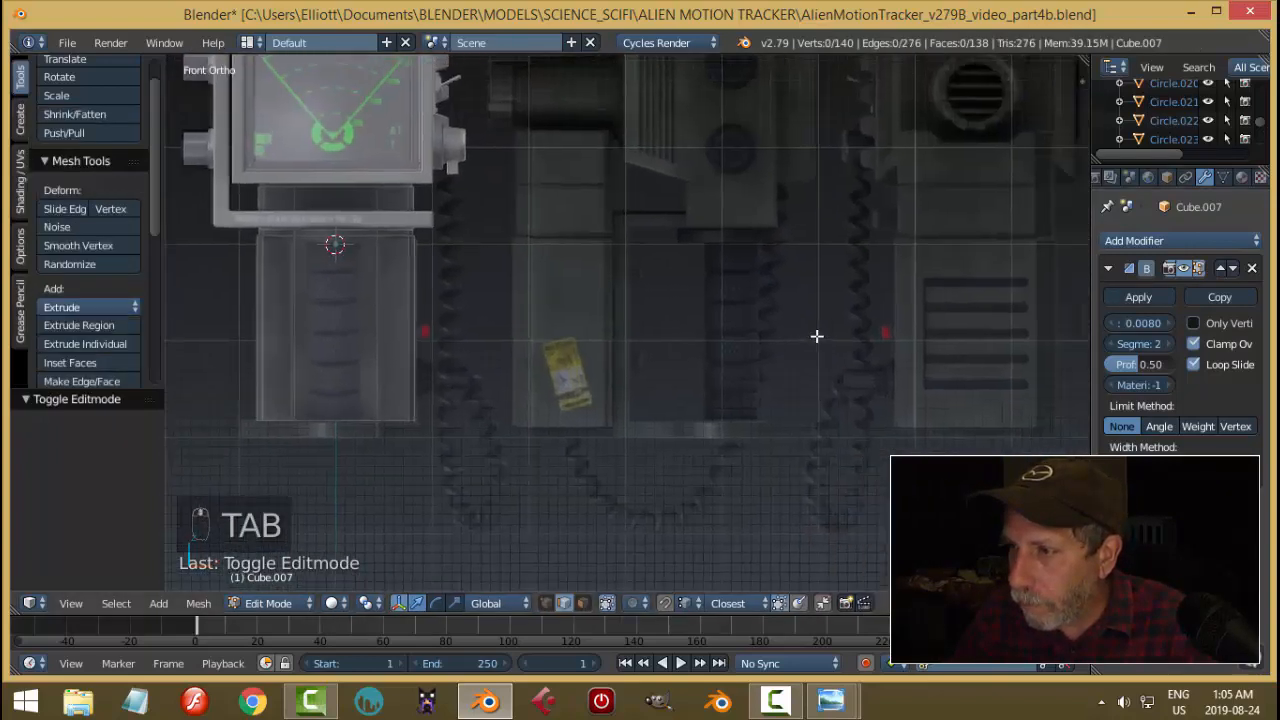
{"action": "middle_click_drag", "start_coordinate": [946, 333], "coordinate": [906, 283], "text": "shift"}
{"action": "key", "text": "ctrl+r"}
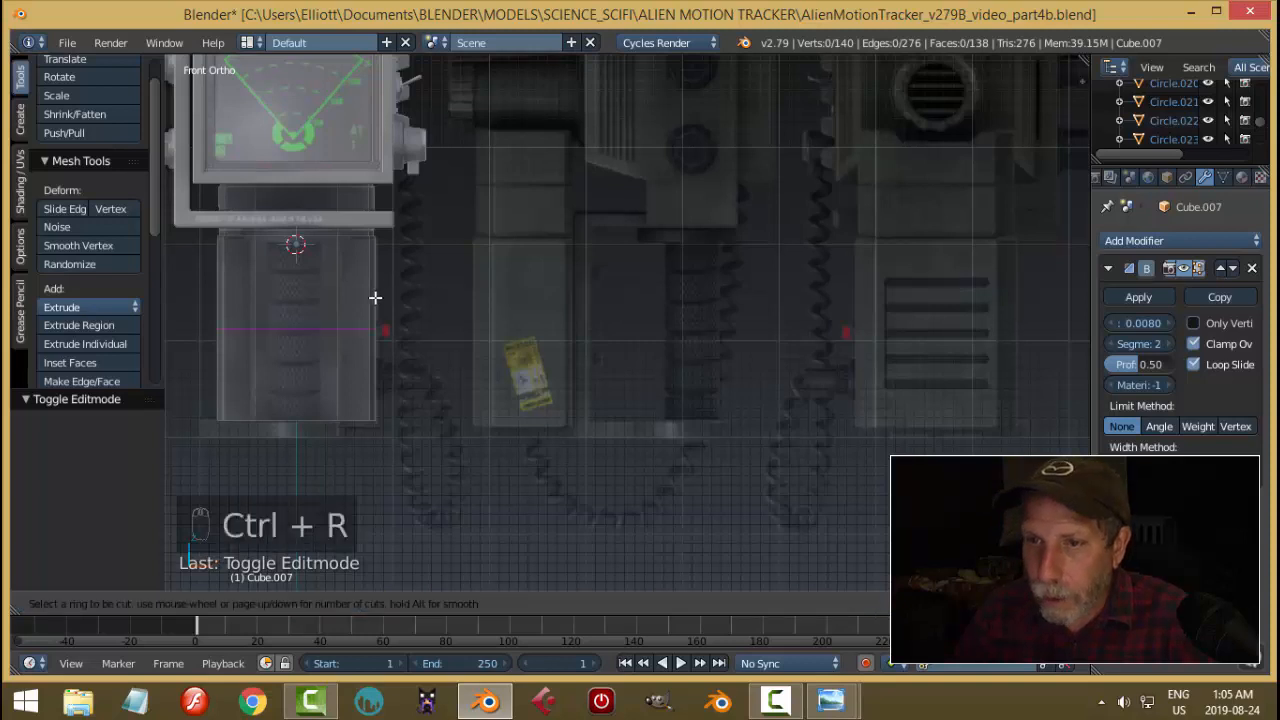
{"action": "left_click", "coordinate": [375, 292]}
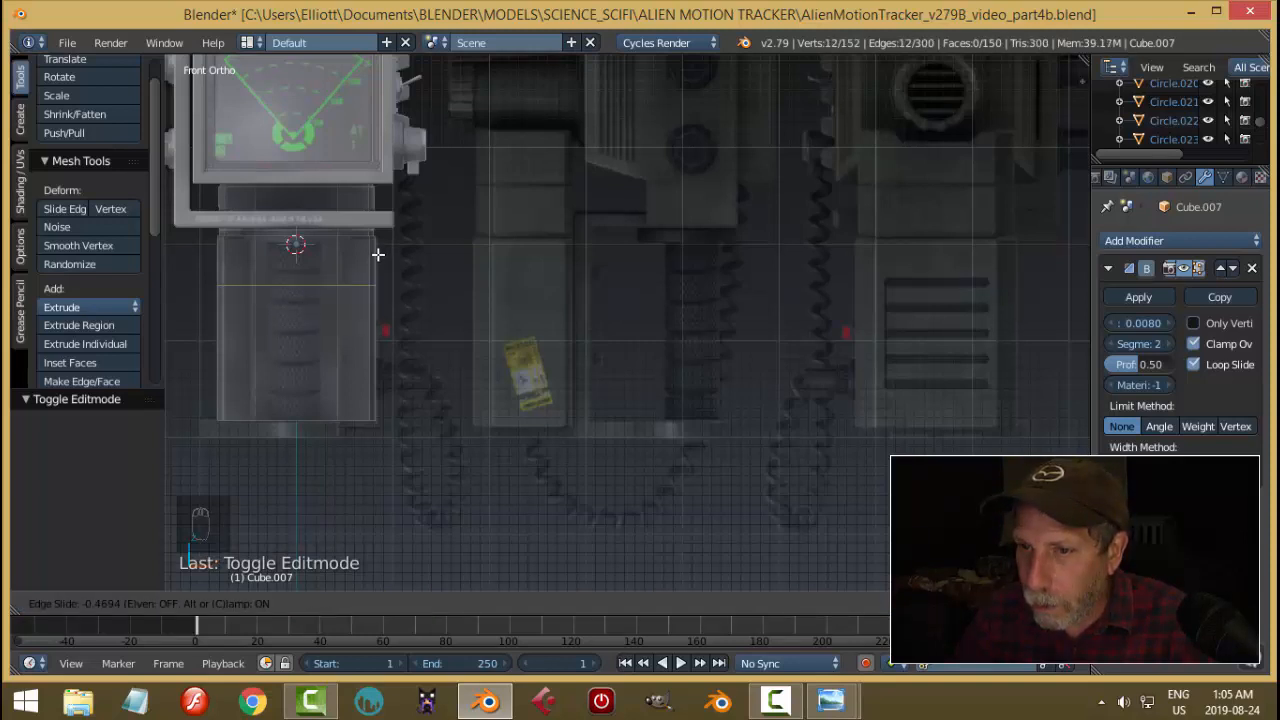
{"action": "left_click", "coordinate": [377, 252]}
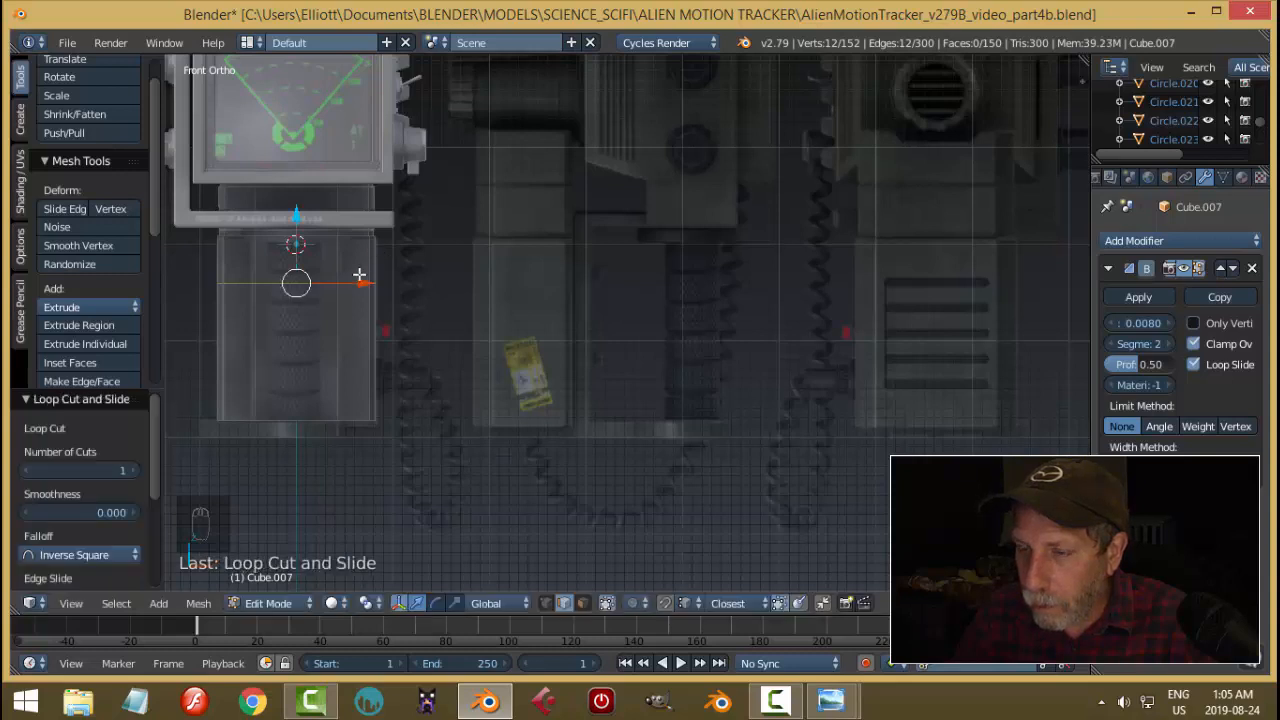
Add a second horizontal loop cut, slid down near the bottom of the housing to the level of the lowest vent slot.
{"action": "key", "text": "ctrl+r"}
{"action": "left_click", "coordinate": [331, 340]}
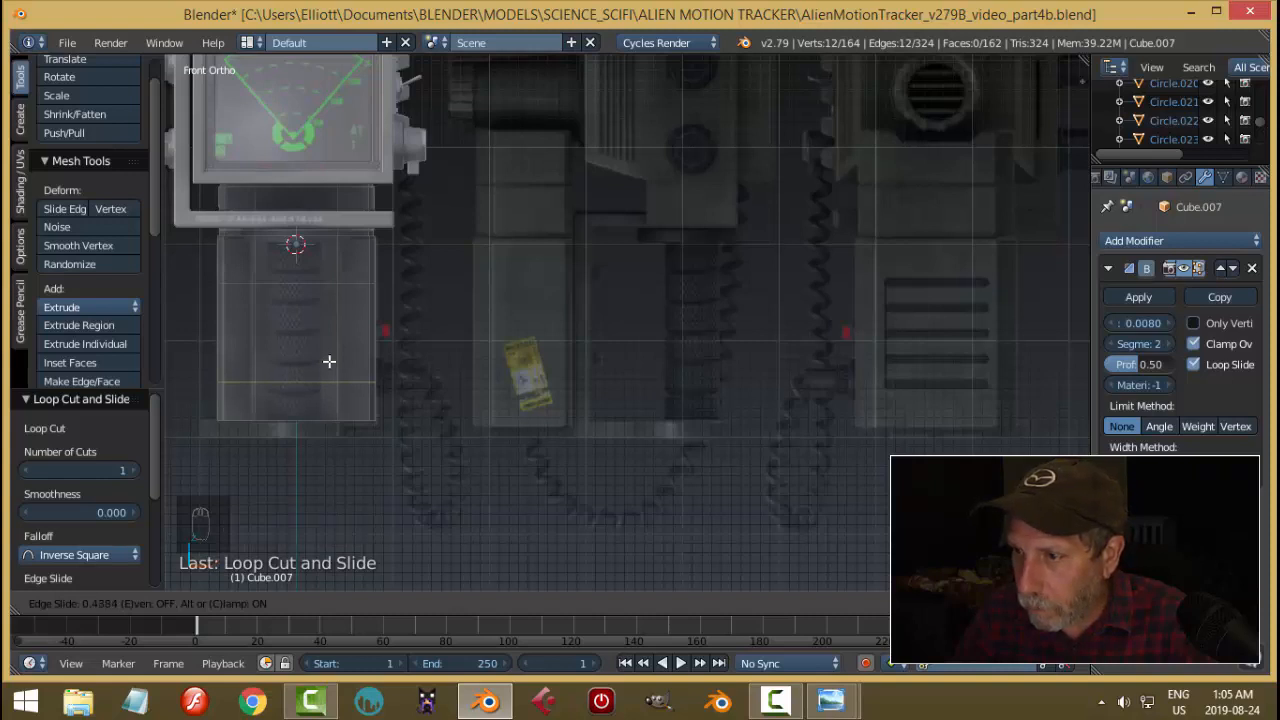
{"action": "left_click", "coordinate": [333, 369]}
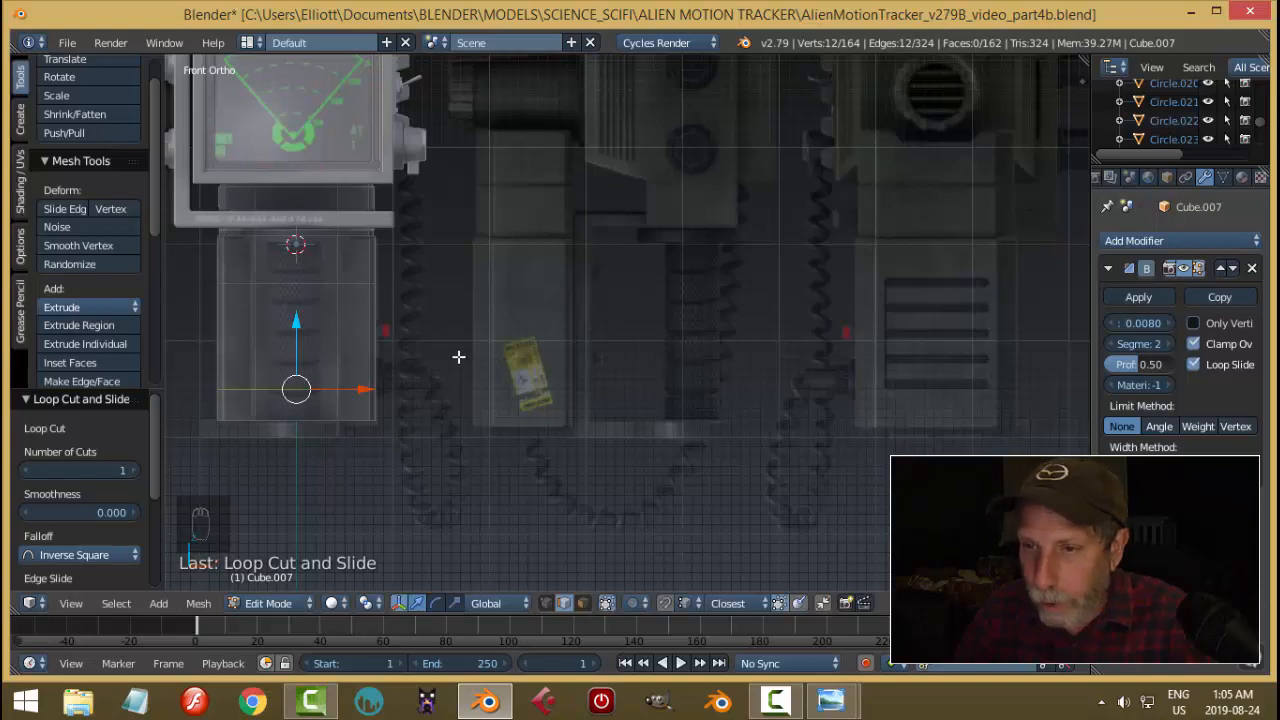
Select the loop cut at the top of the vent area, nudge it slightly up along Z, and clear the selection.
{"action": "key", "text": "a"}
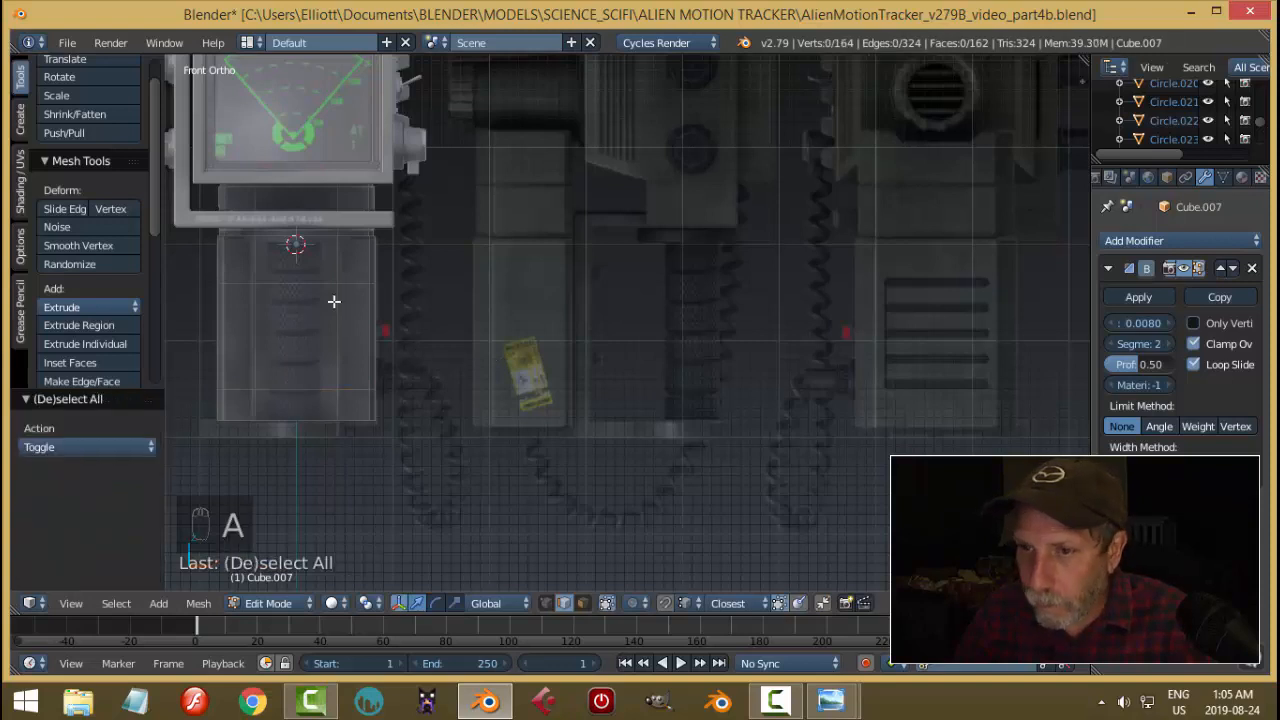
{"action": "right_click", "coordinate": [338, 284], "text": "alt"}
{"action": "key", "text": "a"}
{"action": "right_click", "coordinate": [309, 285], "text": "alt"}
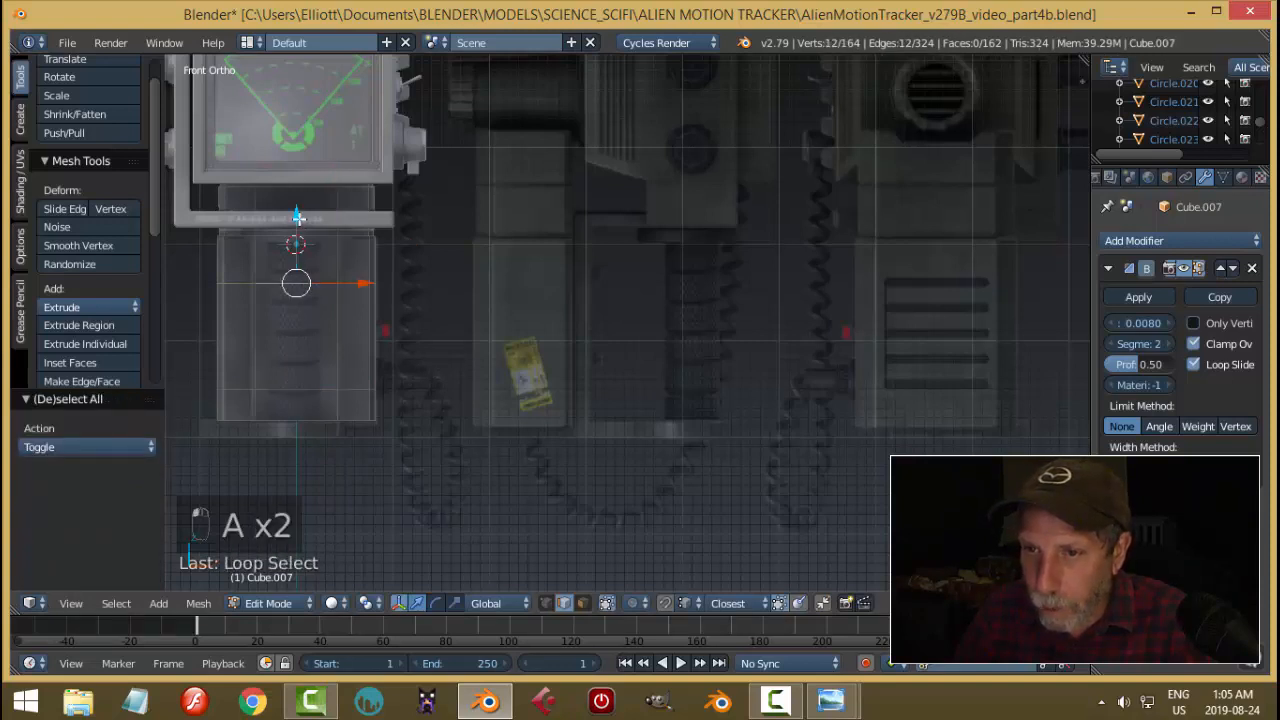
{"action": "left_click_drag", "start_coordinate": [298, 216], "coordinate": [299, 214]}
{"action": "key", "text": "a"}
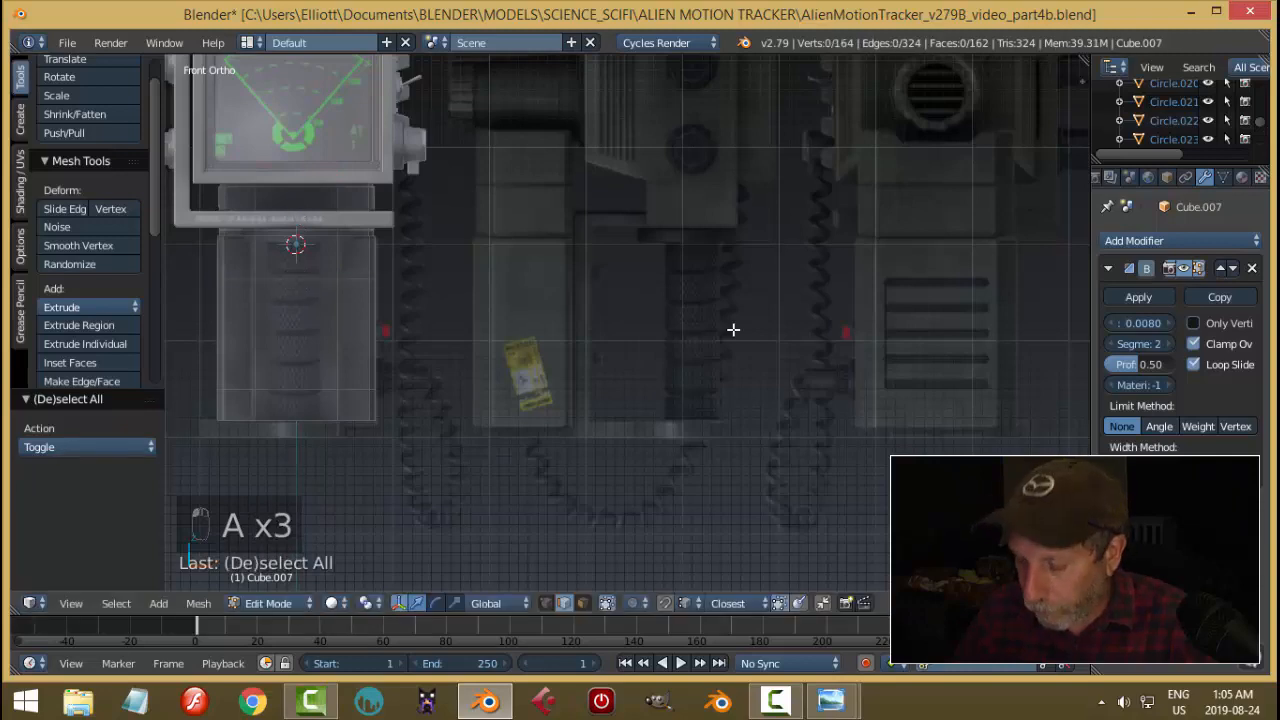
Select the rear face enclosed by the two loop cuts and extrude it about 0.073 inward to form the vent recess.
{"action": "key", "text": "ctrl+KP_1"}
{"action": "scroll", "coordinate": [880, 363], "scroll_direction": "down", "scroll_amount": 2}
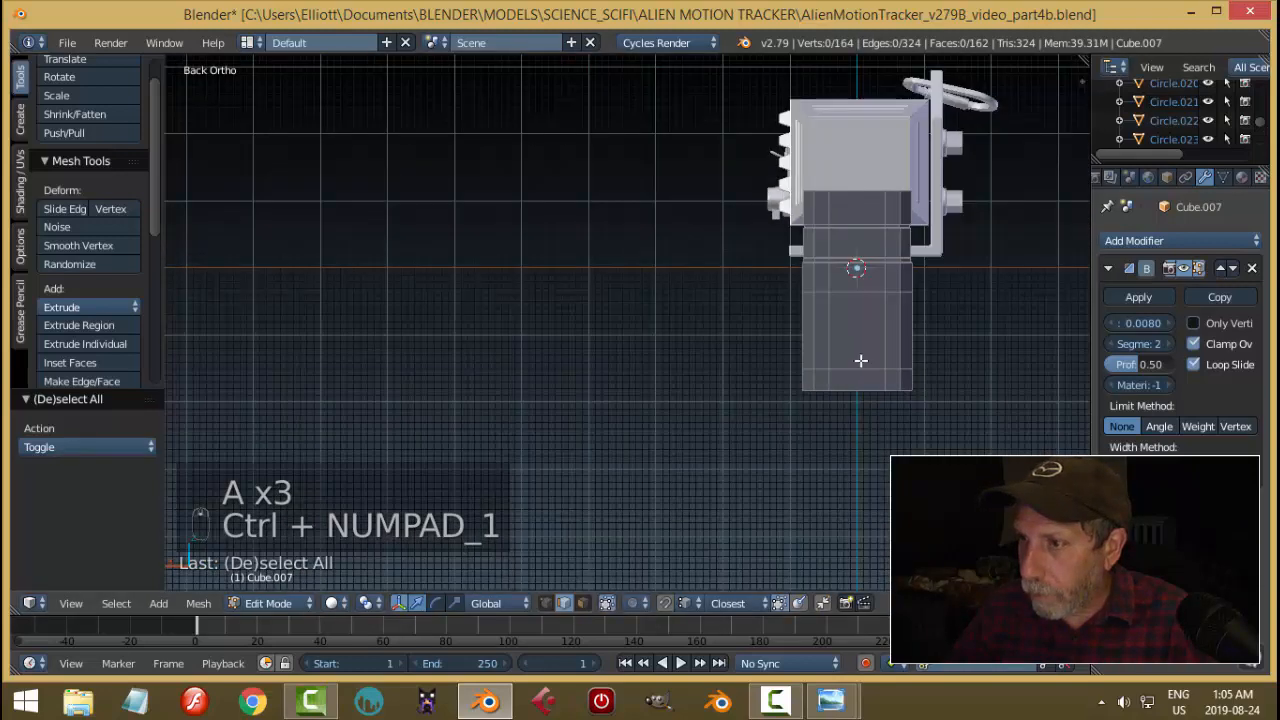
{"action": "middle_click_drag", "start_coordinate": [859, 364], "coordinate": [631, 378], "text": "shift"}
{"action": "scroll", "coordinate": [623, 389], "scroll_direction": "up", "scroll_amount": 3}
{"action": "key", "text": "ctrl+Tab"}
{"action": "left_click", "coordinate": [600, 411]}
{"action": "right_click", "coordinate": [597, 382]}
{"action": "middle_click_drag", "start_coordinate": [470, 380], "coordinate": [663, 362], "text": "shift"}
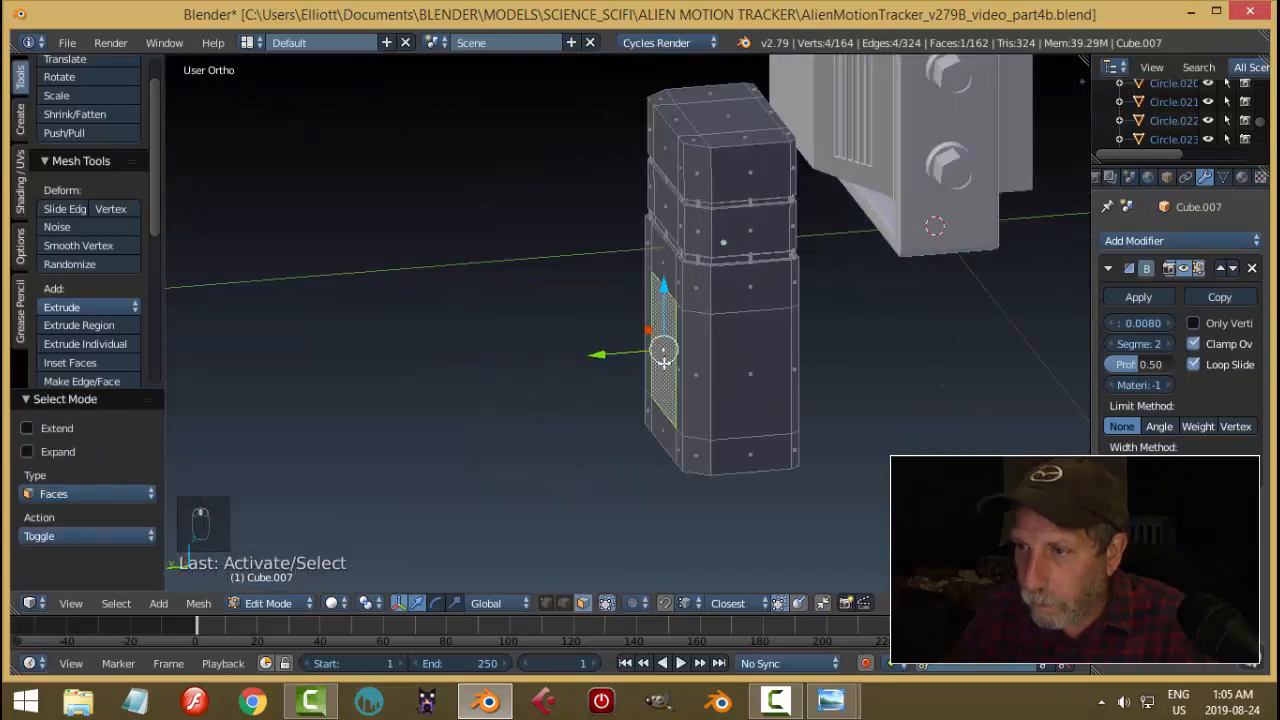
{"action": "key", "text": "e"}
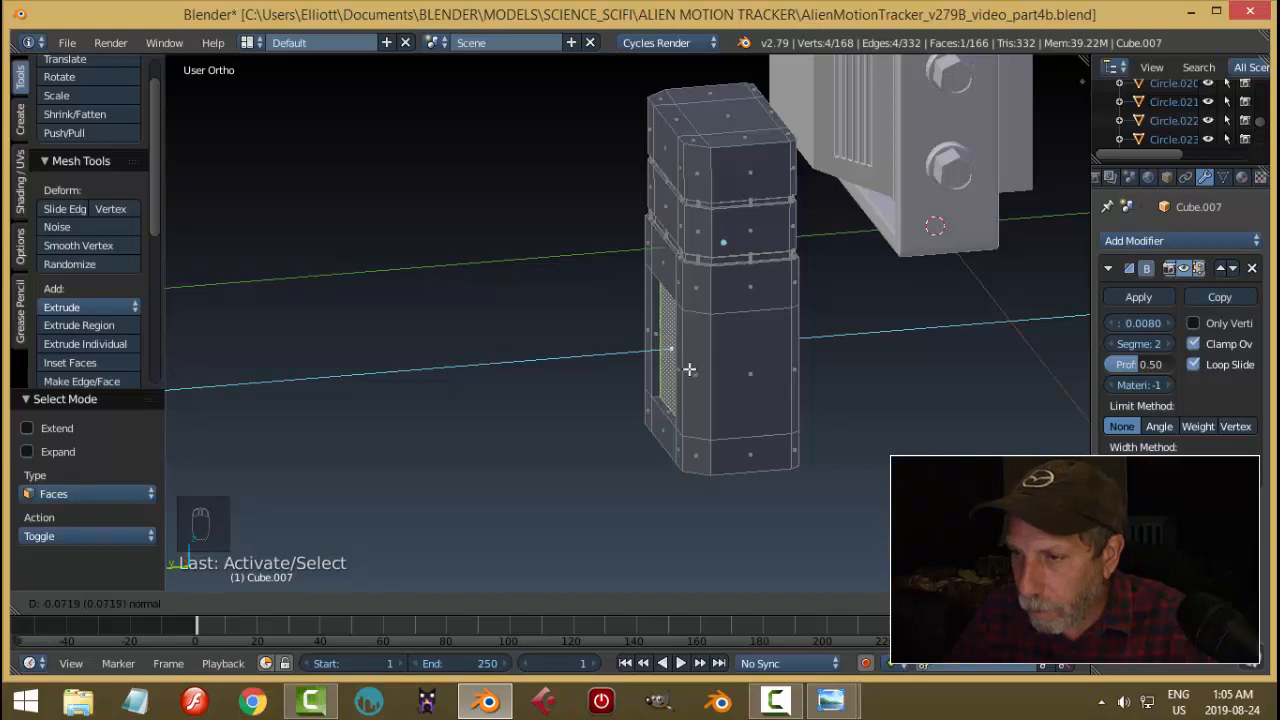
{"action": "left_click", "coordinate": [689, 369]}
{"action": "middle_click_drag", "start_coordinate": [702, 386], "coordinate": [715, 374]}
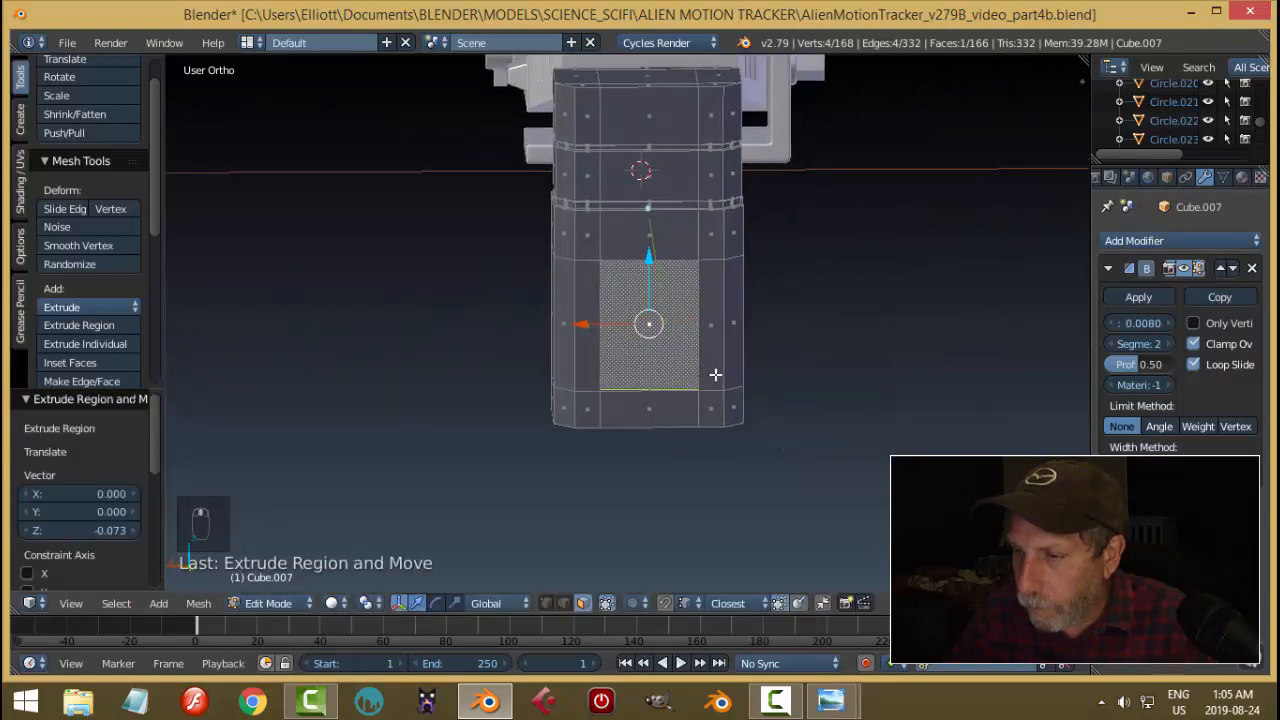
Scale the recessed floor face uniformly to about 0.933 so the recess walls taper, and clear the selection.
{"action": "scroll", "coordinate": [716, 374], "scroll_direction": "up", "scroll_amount": 2}
{"action": "middle_click_drag", "start_coordinate": [824, 365], "coordinate": [726, 295]}
{"action": "key", "text": "s"}
{"action": "left_click", "coordinate": [813, 337]}
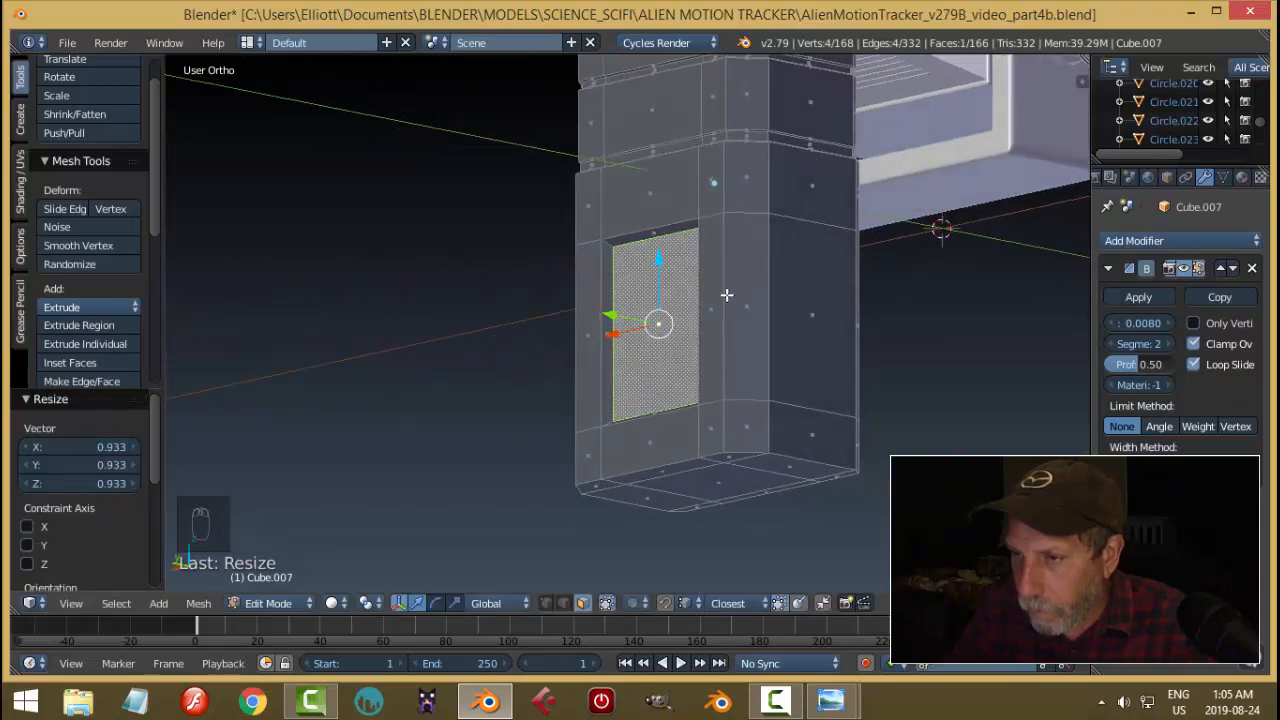
{"action": "key", "text": "a"}
Select the four border edges of the recess floor and scale them to about 0.98 along X.
{"action": "key", "text": "ctrl+Tab"}
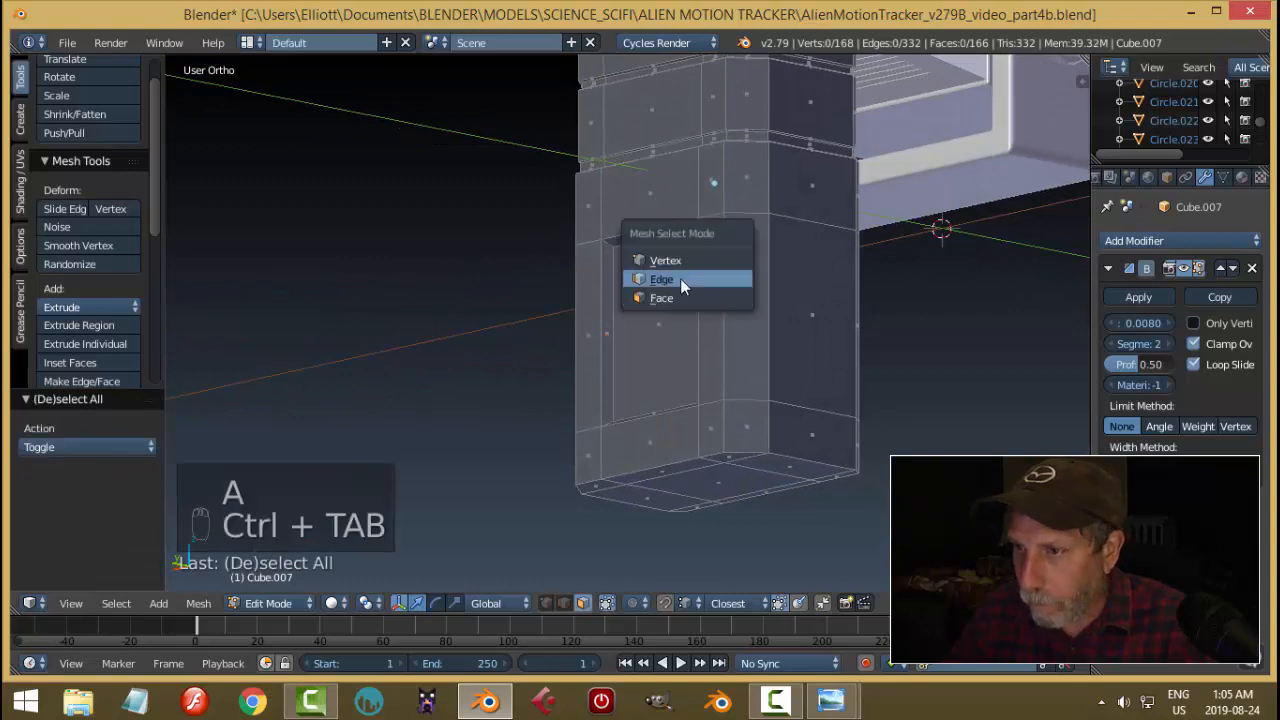
{"action": "left_click", "coordinate": [680, 279]}
{"action": "right_click", "coordinate": [652, 241], "text": "alt"}
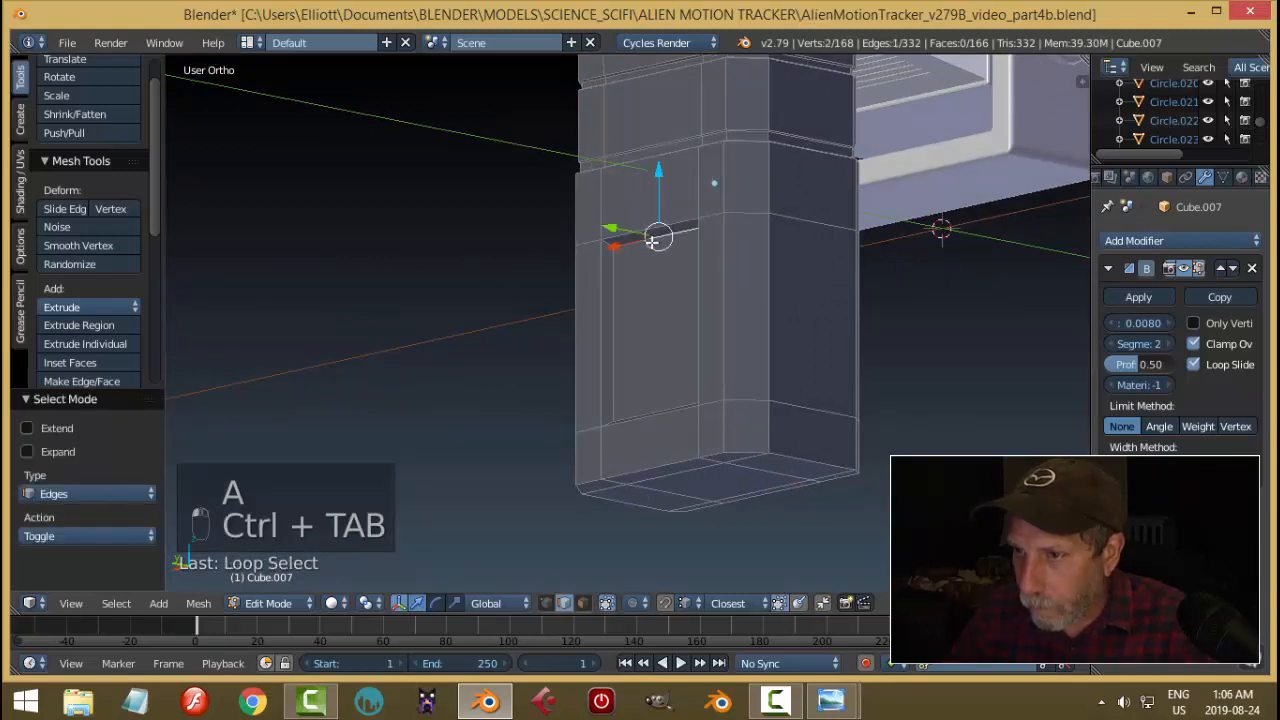
{"action": "right_click", "coordinate": [614, 305], "text": "alt+shift"}
{"action": "middle_click_drag", "start_coordinate": [671, 346], "coordinate": [676, 314]}
{"action": "right_click", "coordinate": [690, 398], "text": "alt+shift"}
{"action": "right_click", "coordinate": [694, 288], "text": "alt+shift"}
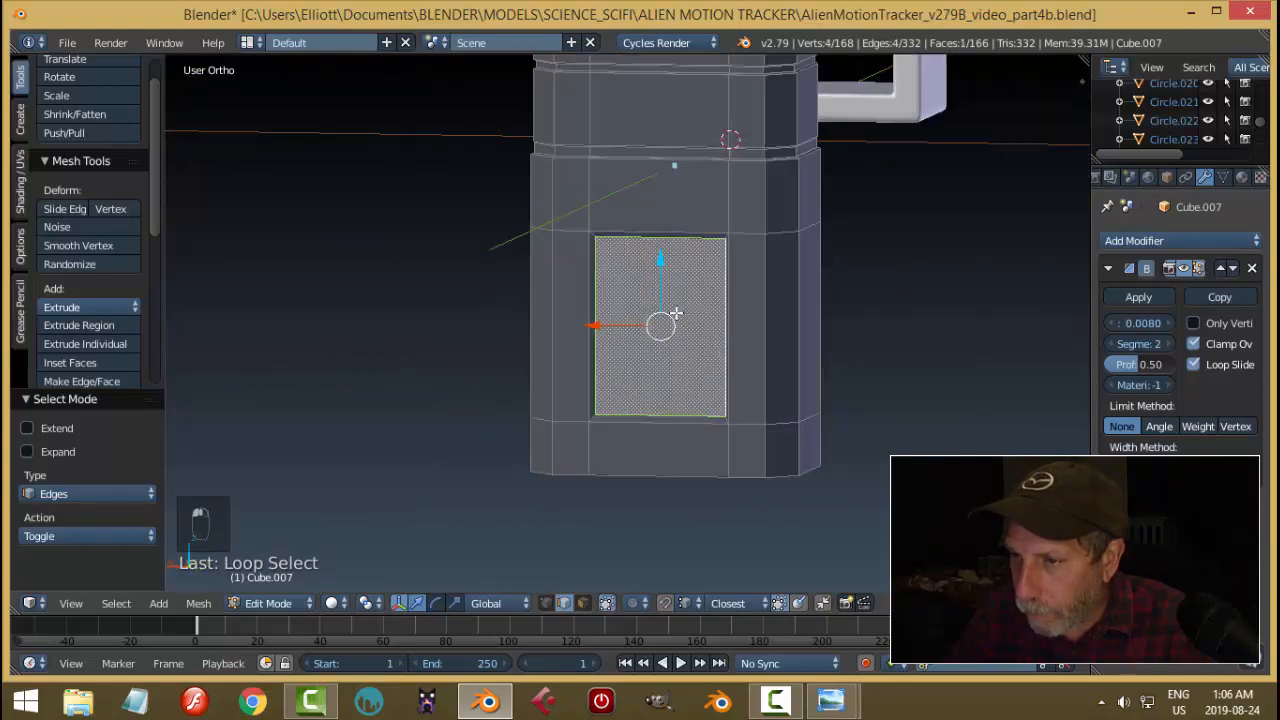
{"action": "key", "text": "s"}
{"action": "key", "text": "x"}
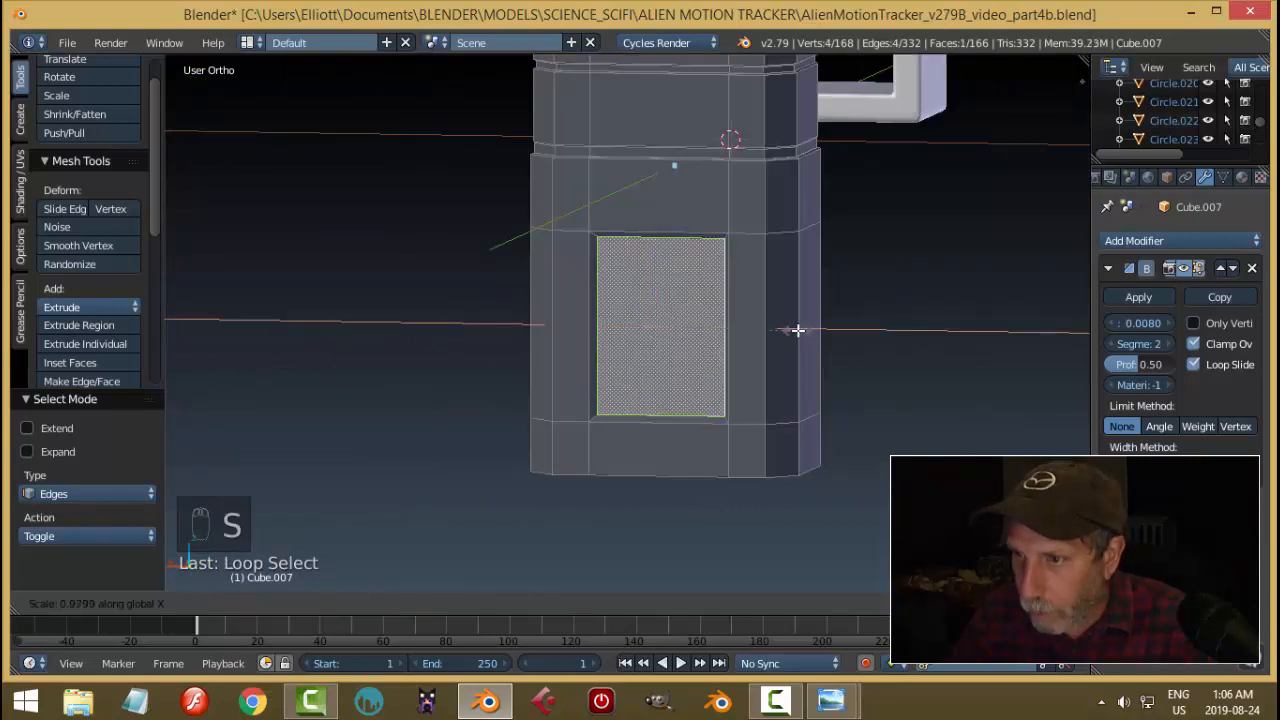
{"action": "left_click", "coordinate": [779, 331]}
{"action": "mouse_move", "coordinate": [779, 331]}
{"action": "middle_mouse_down"}
{"action": "mouse_move", "coordinate": [723, 346]}
{"action": "mouse_move", "coordinate": [756, 334]}
{"action": "middle_mouse_up"}
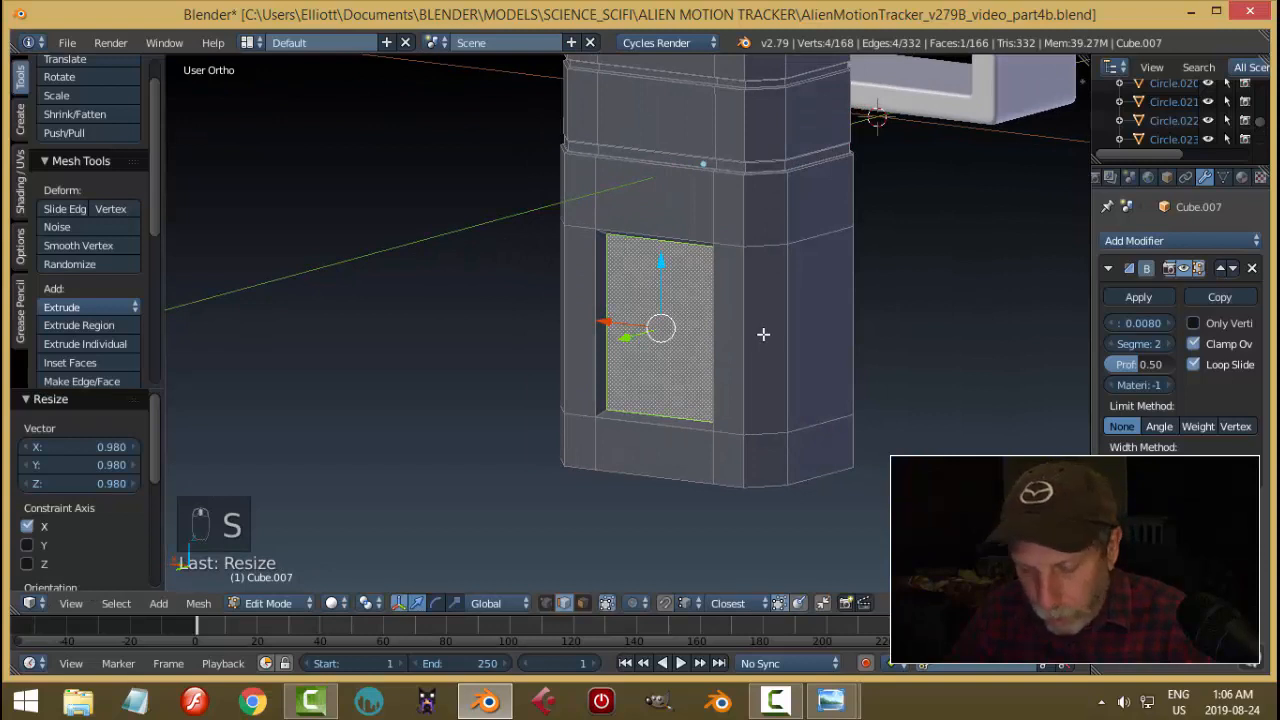
Bevel the recess floor's border edges by about 0.012 with 2 segments, and inspect the result in Object Mode.
{"action": "key", "text": "ctrl+b"}
{"action": "scroll", "coordinate": [769, 338], "scroll_direction": "up", "scroll_amount": 2}
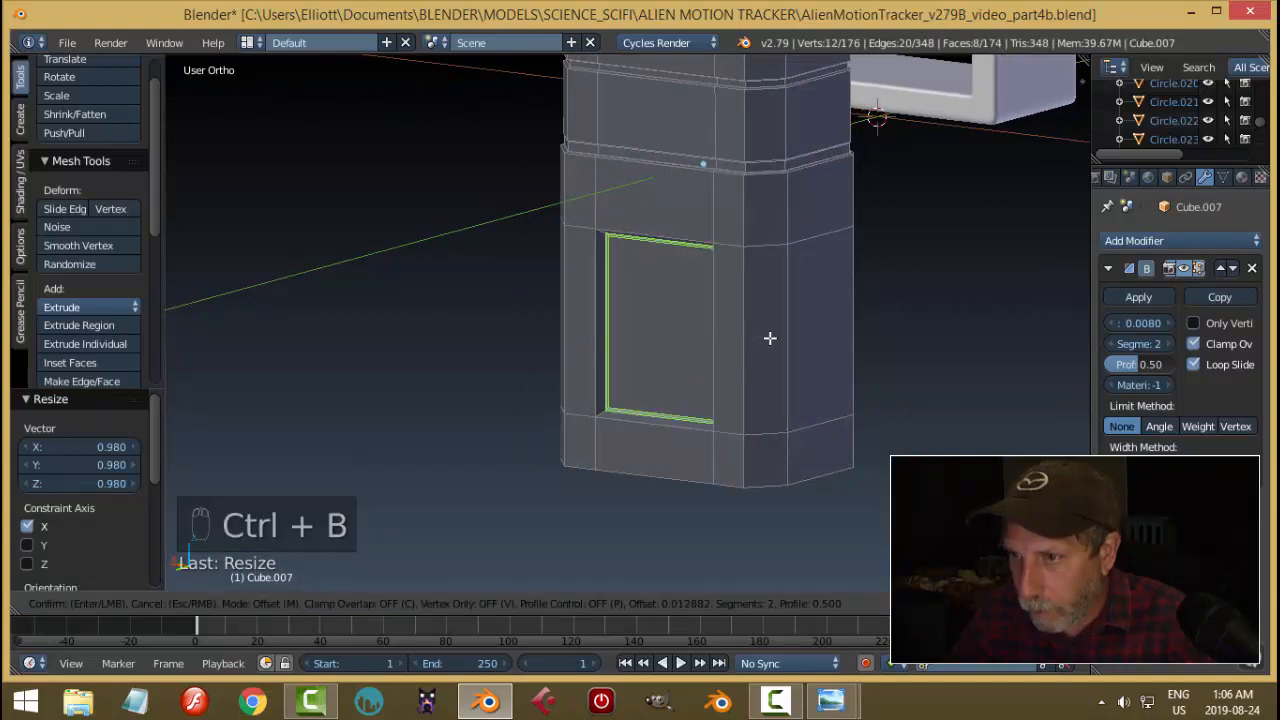
{"action": "left_click", "coordinate": [769, 338]}
{"action": "key", "text": "Tab"}
{"action": "left_click", "coordinate": [648, 345]}
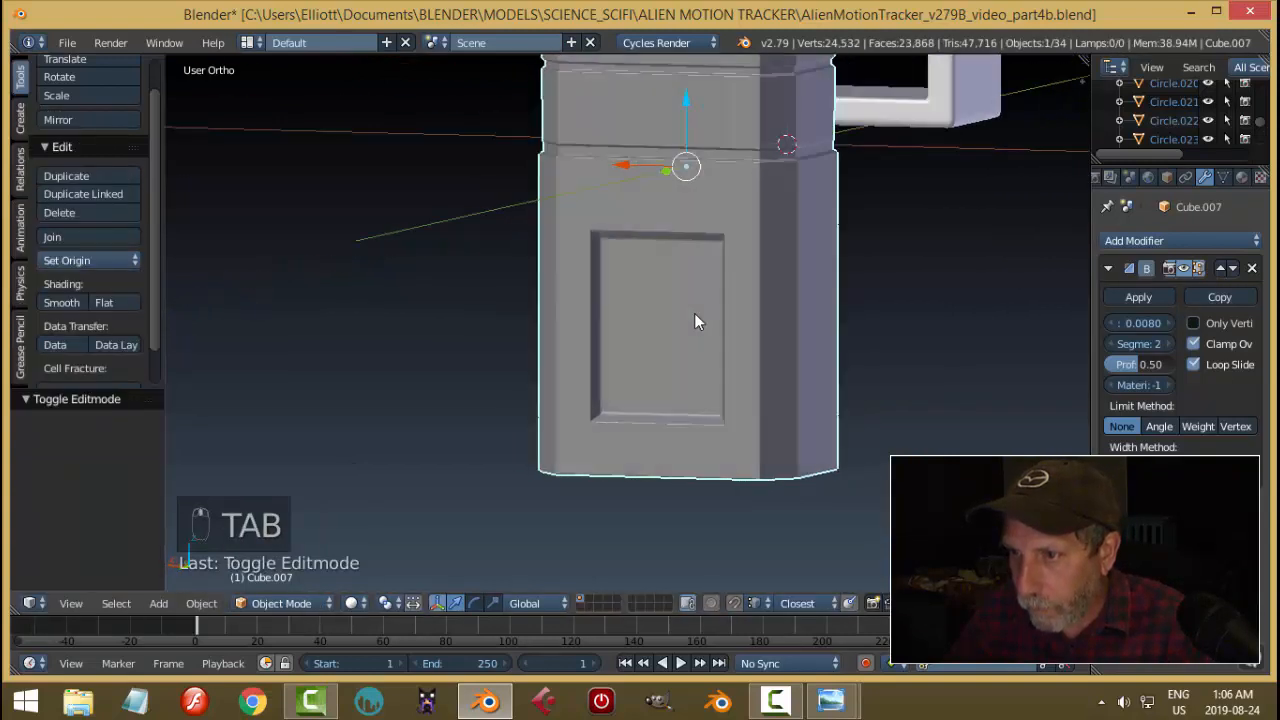
{"action": "middle_click_drag", "start_coordinate": [694, 318], "coordinate": [670, 328]}
Bevel the edges at the four corners of the vent recess by about 0.016 with 3 segments, and inspect them in Object Mode.
{"action": "key", "text": "Tab"}
{"action": "key", "text": "a"}
{"action": "key", "text": "a"}
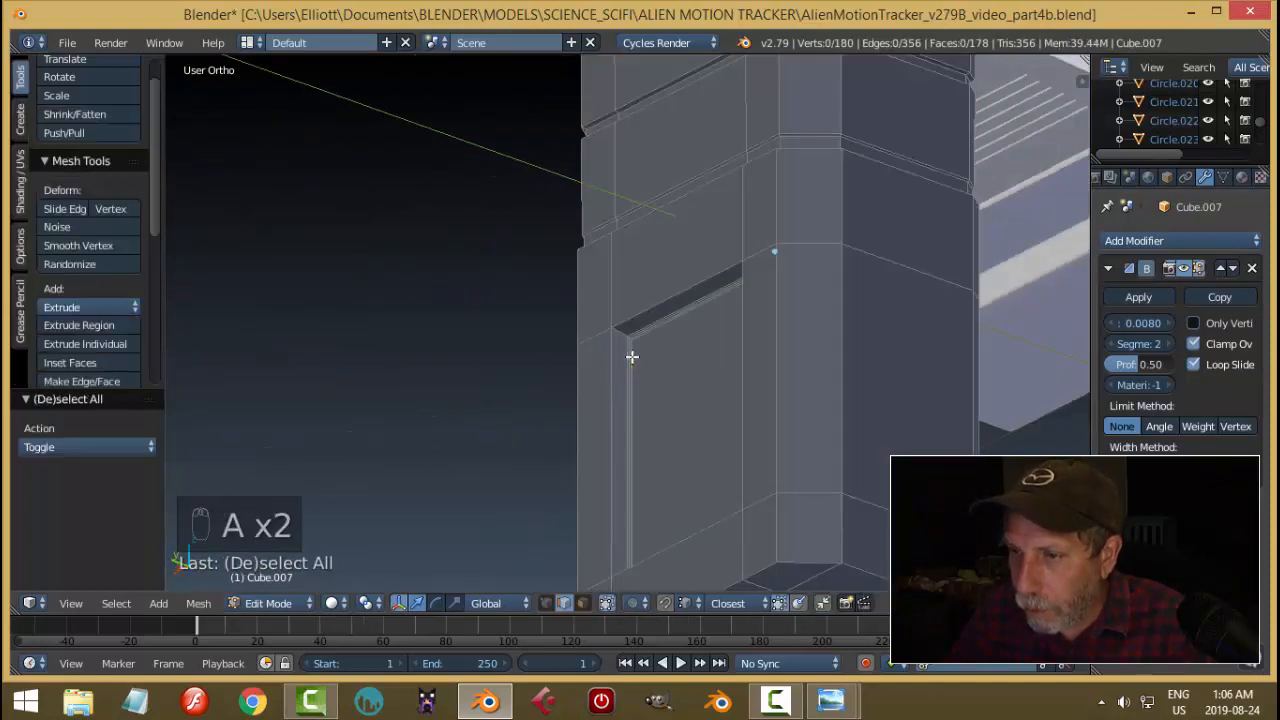
{"action": "scroll", "coordinate": [631, 354], "scroll_direction": "up", "scroll_amount": 4}
{"action": "middle_click_drag", "start_coordinate": [665, 383], "coordinate": [616, 516]}
{"action": "key", "text": "ctrl+Tab"}
{"action": "left_click", "coordinate": [634, 382]}
{"action": "left_click", "coordinate": [617, 362], "text": "alt"}
{"action": "left_click", "coordinate": [863, 357], "text": "alt+shift"}
{"action": "left_click", "coordinate": [608, 516], "text": "alt+shift"}
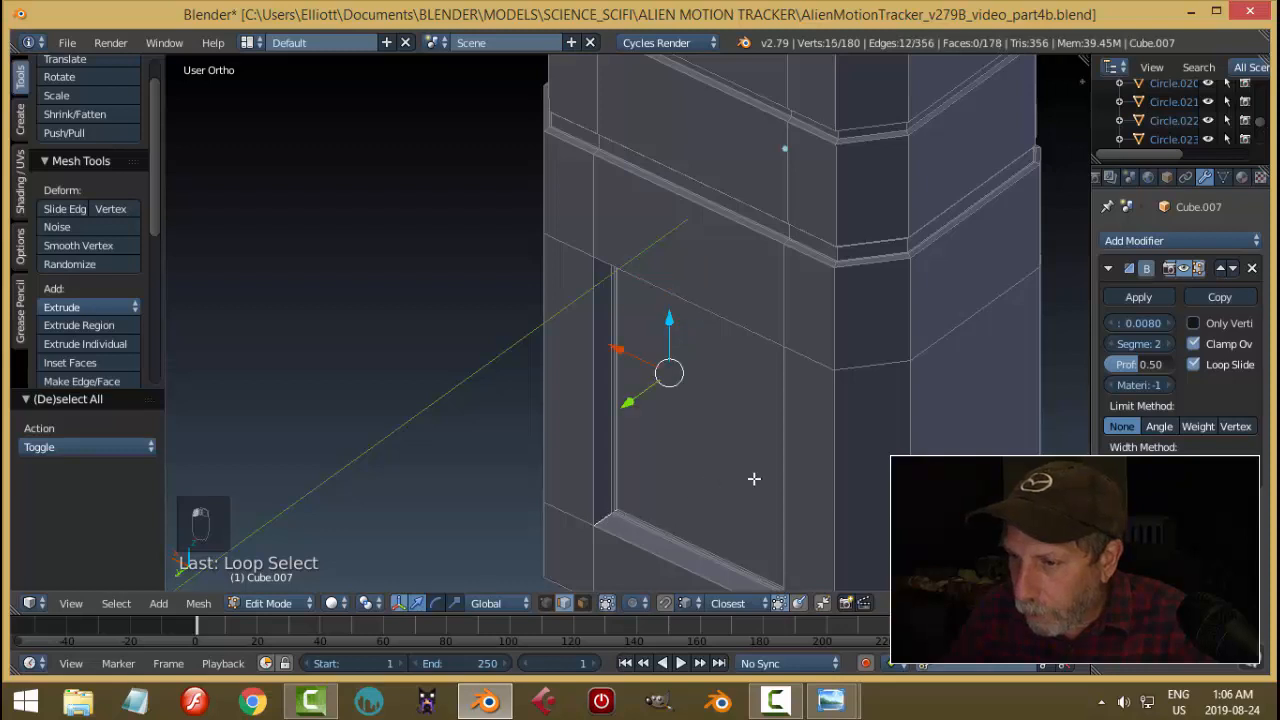
{"action": "middle_click_drag", "start_coordinate": [751, 480], "coordinate": [751, 508]}
{"action": "left_click", "coordinate": [824, 494], "text": "alt+shift"}
{"action": "middle_click_drag", "start_coordinate": [824, 494], "coordinate": [654, 402]}
{"action": "scroll", "coordinate": [654, 402], "scroll_direction": "up", "scroll_amount": 2}
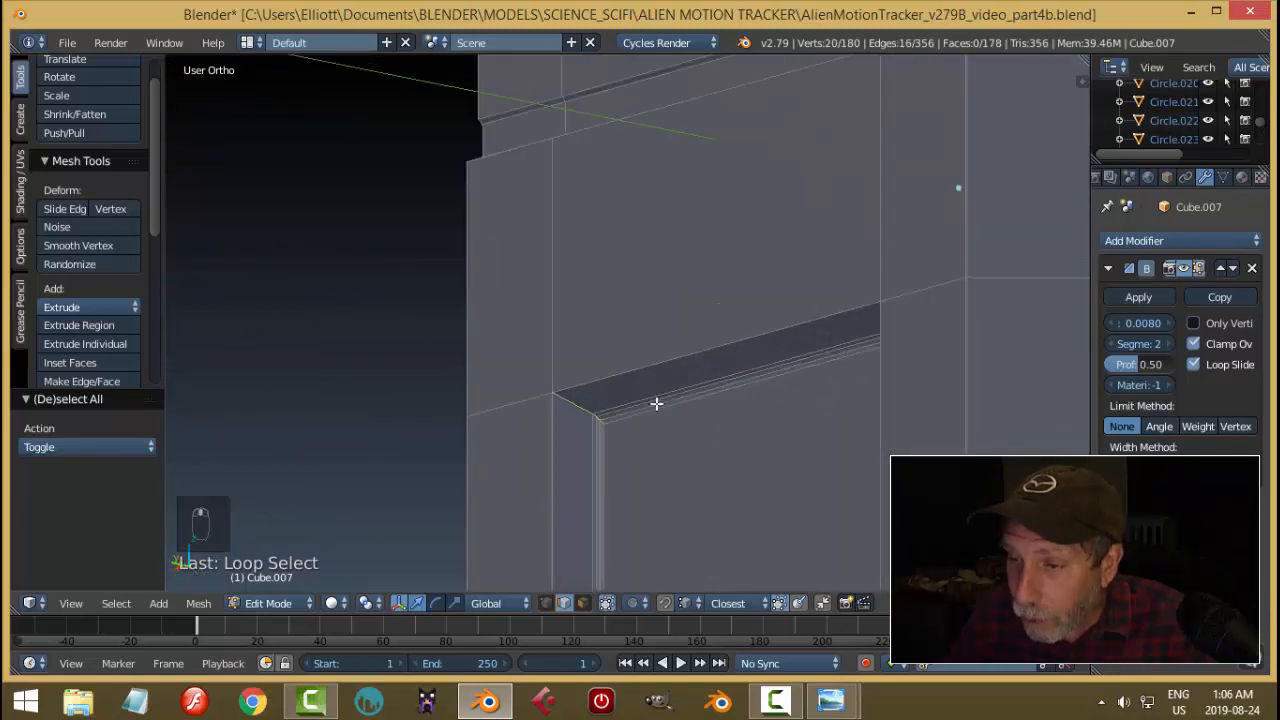
{"action": "key", "text": "ctrl+b"}
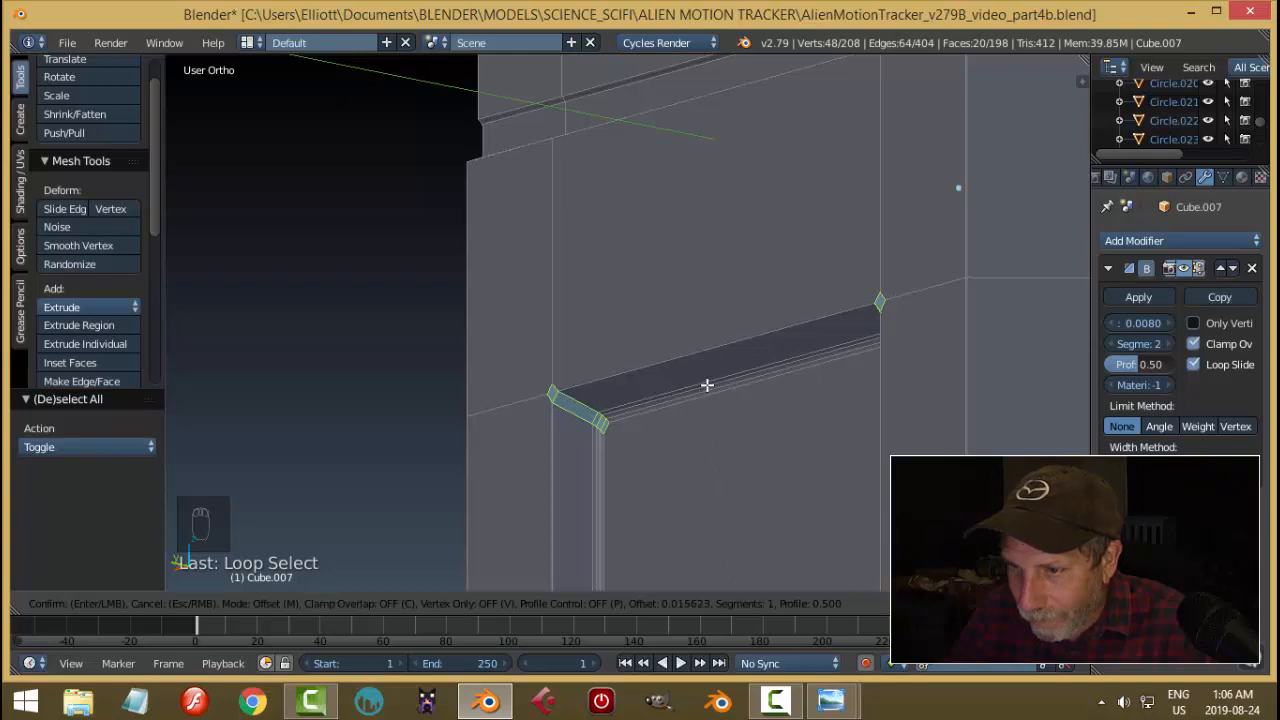
{"action": "scroll", "coordinate": [707, 385], "scroll_direction": "up", "scroll_amount": 2}
{"action": "left_click", "coordinate": [707, 385]}
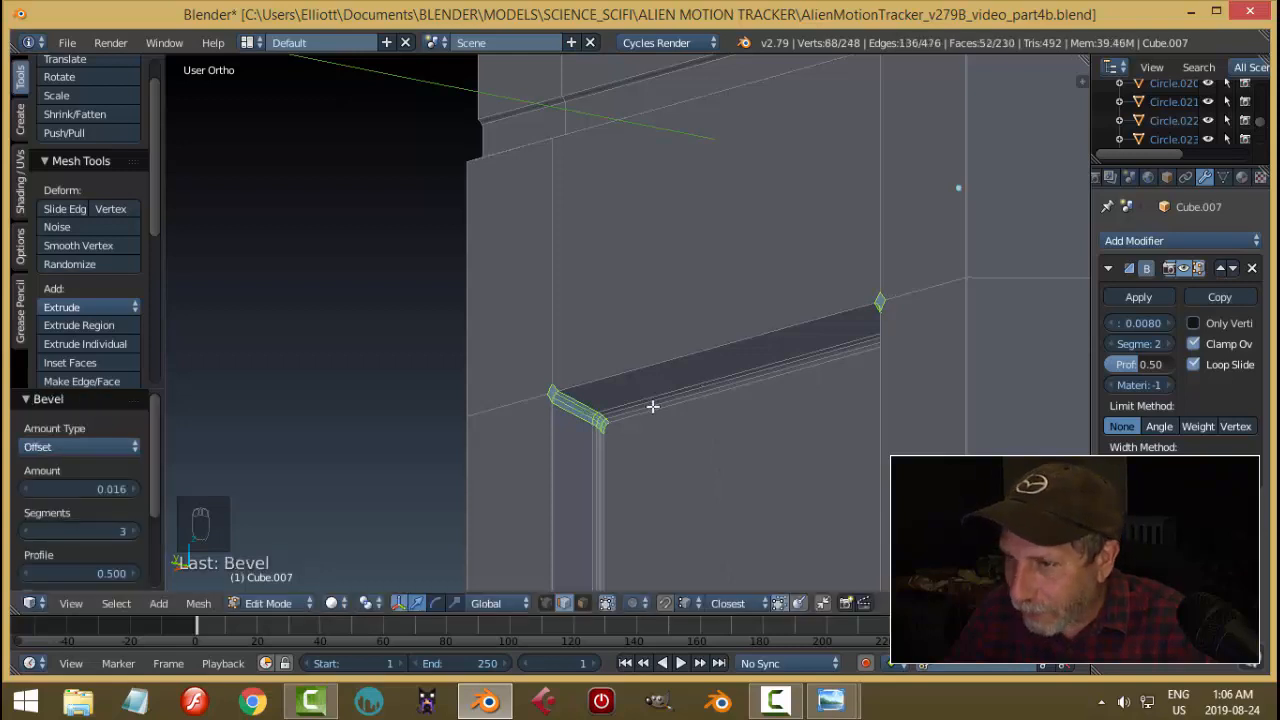
{"action": "key", "text": "Tab"}
{"action": "left_click", "coordinate": [543, 409]}
{"action": "scroll", "coordinate": [604, 397], "scroll_direction": "up", "scroll_amount": 4}
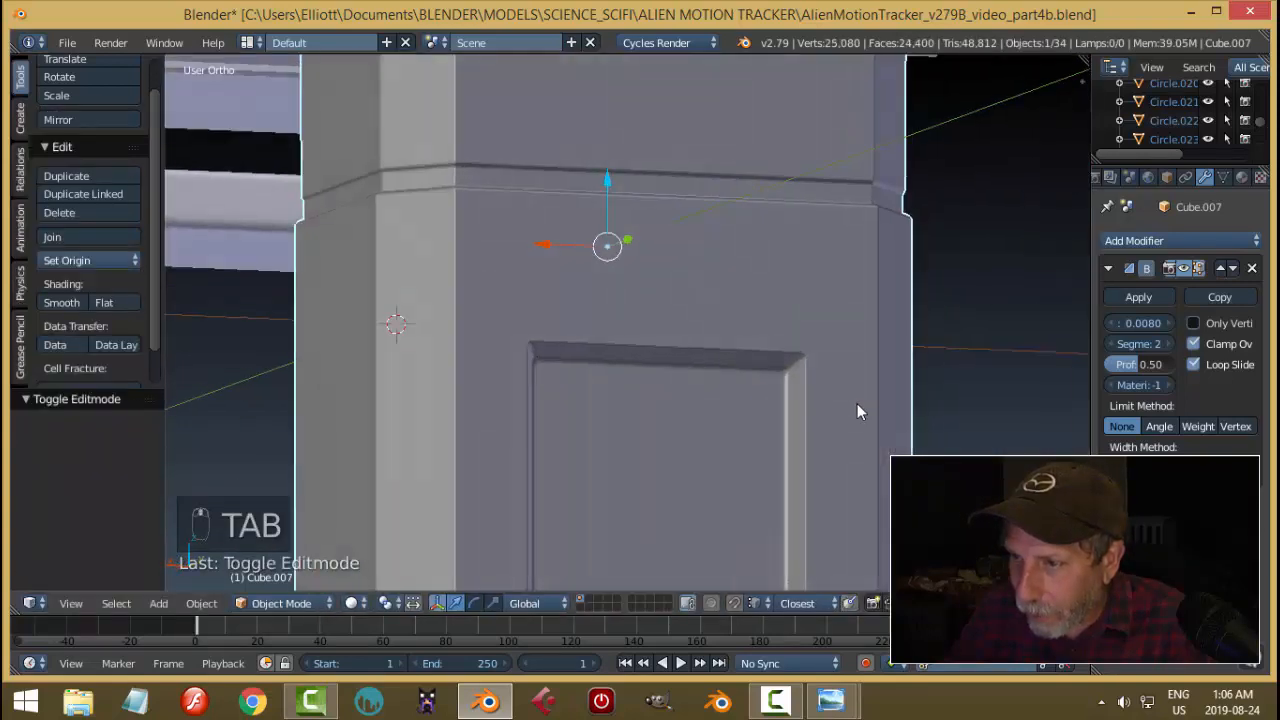
{"action": "middle_click_drag", "start_coordinate": [857, 411], "coordinate": [666, 429]}
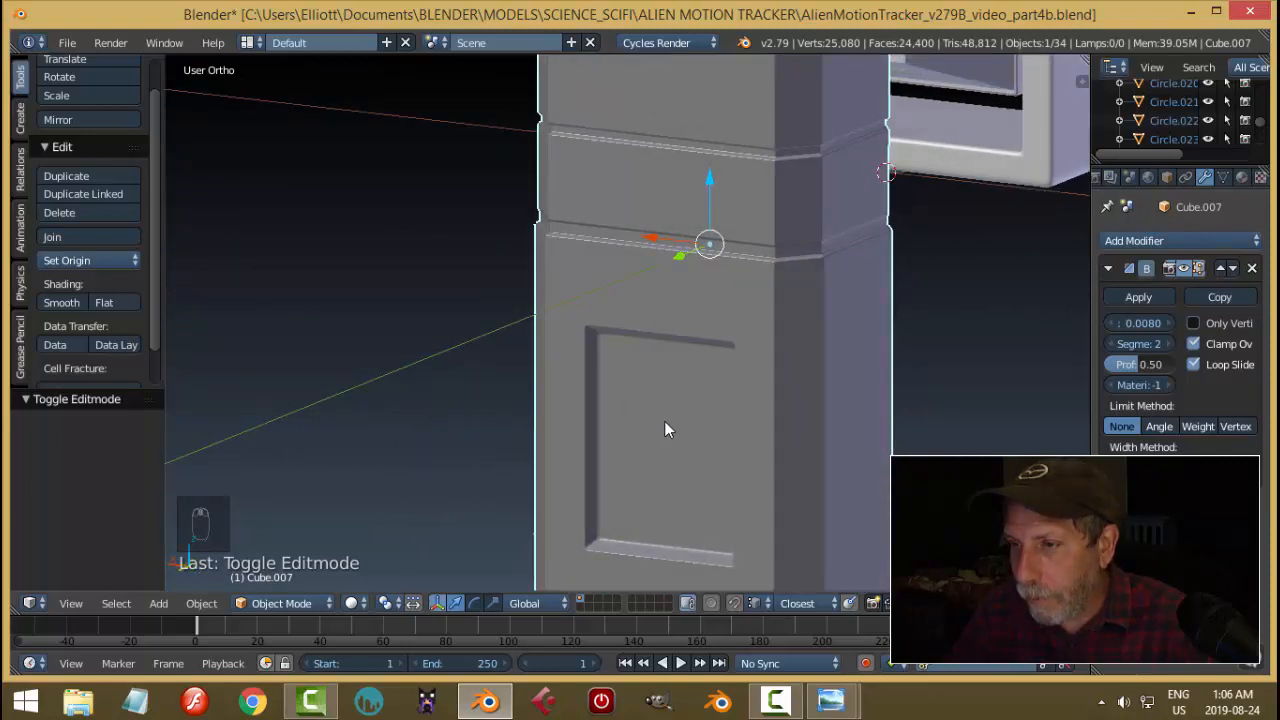
Select the vent recess's floor face in Edit Mode and snap the 3D cursor to it.
{"action": "key", "text": "Tab"}
{"action": "key", "text": "a"}
{"action": "key", "text": "a"}
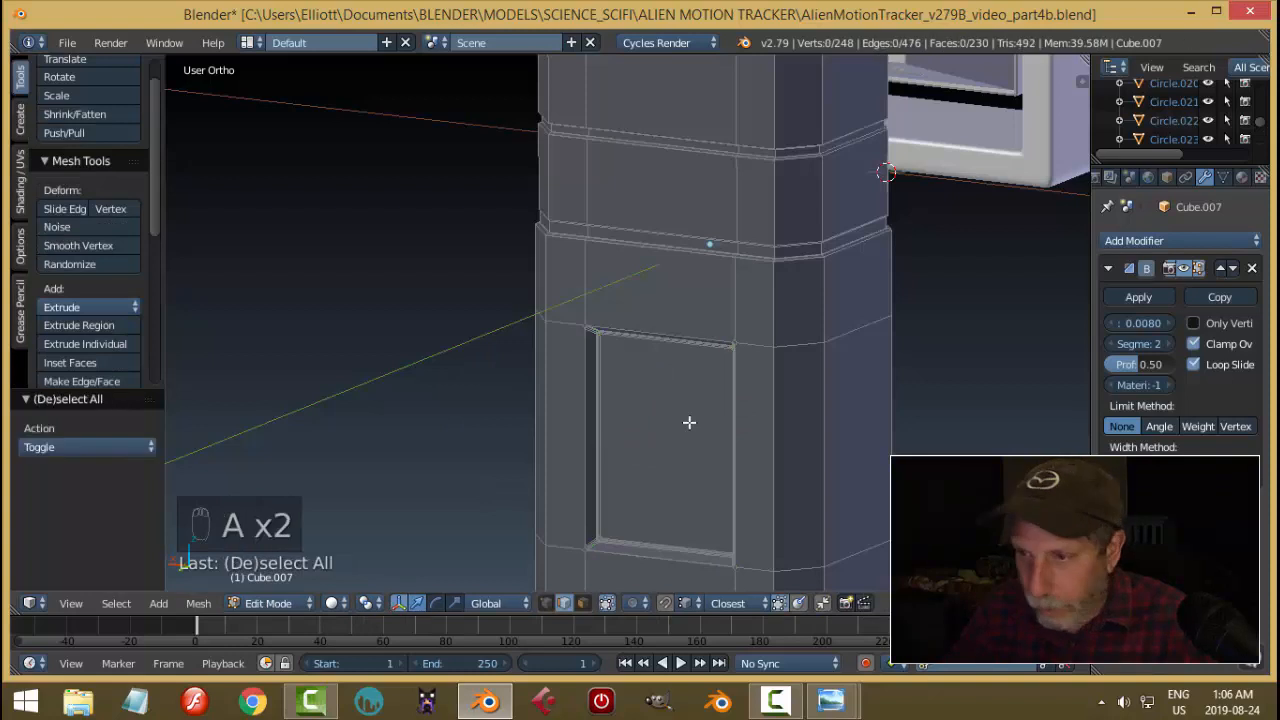
{"action": "key", "text": "ctrl+Tab"}
{"action": "left_click", "coordinate": [655, 438]}
{"action": "right_click", "coordinate": [655, 438]}
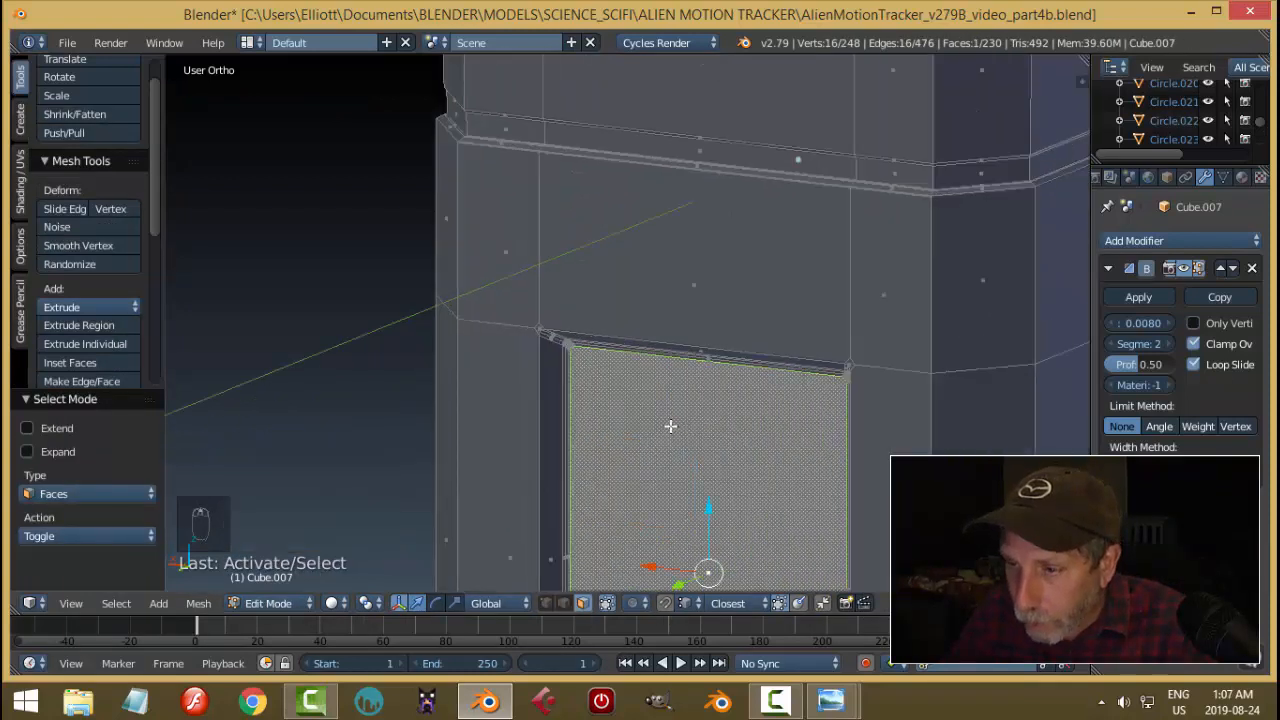
{"action": "scroll", "coordinate": [669, 426], "scroll_direction": "up", "scroll_amount": 5}
{"action": "scroll", "coordinate": [669, 426], "scroll_direction": "down", "scroll_amount": 4}
{"action": "scroll", "coordinate": [686, 434], "scroll_direction": "down", "scroll_amount": 2}
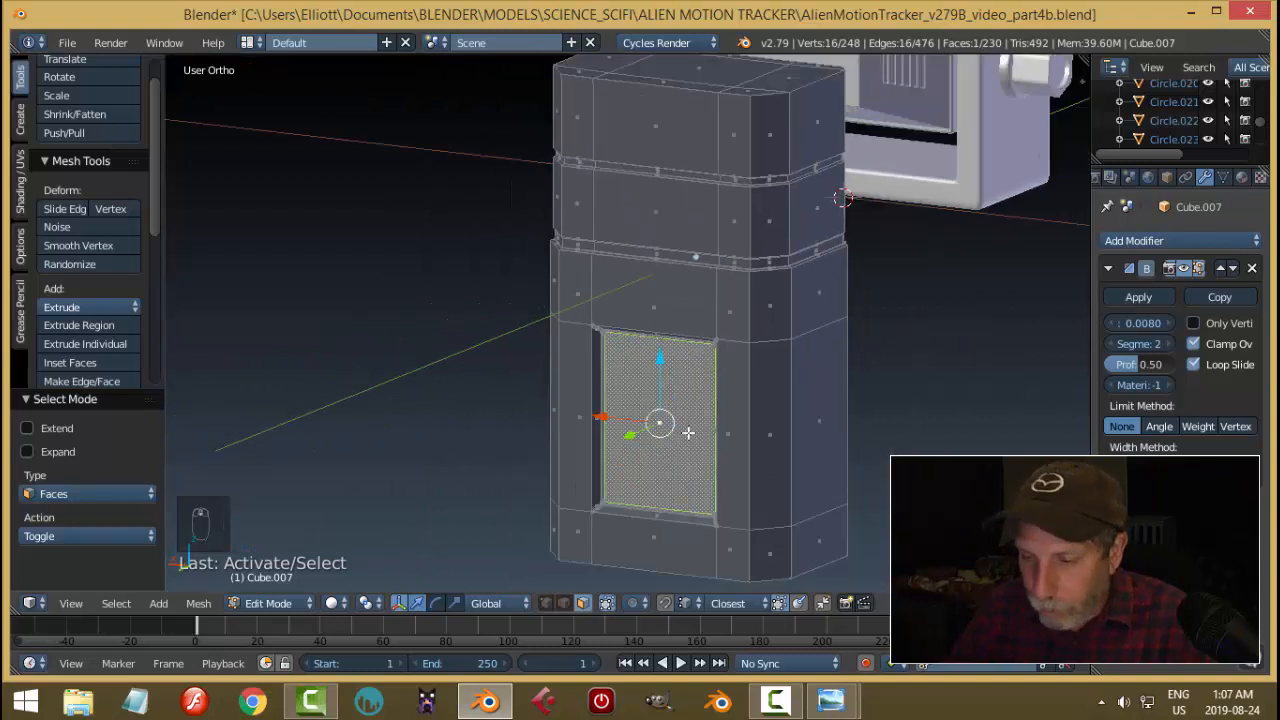
{"action": "key", "text": "shift+s"}
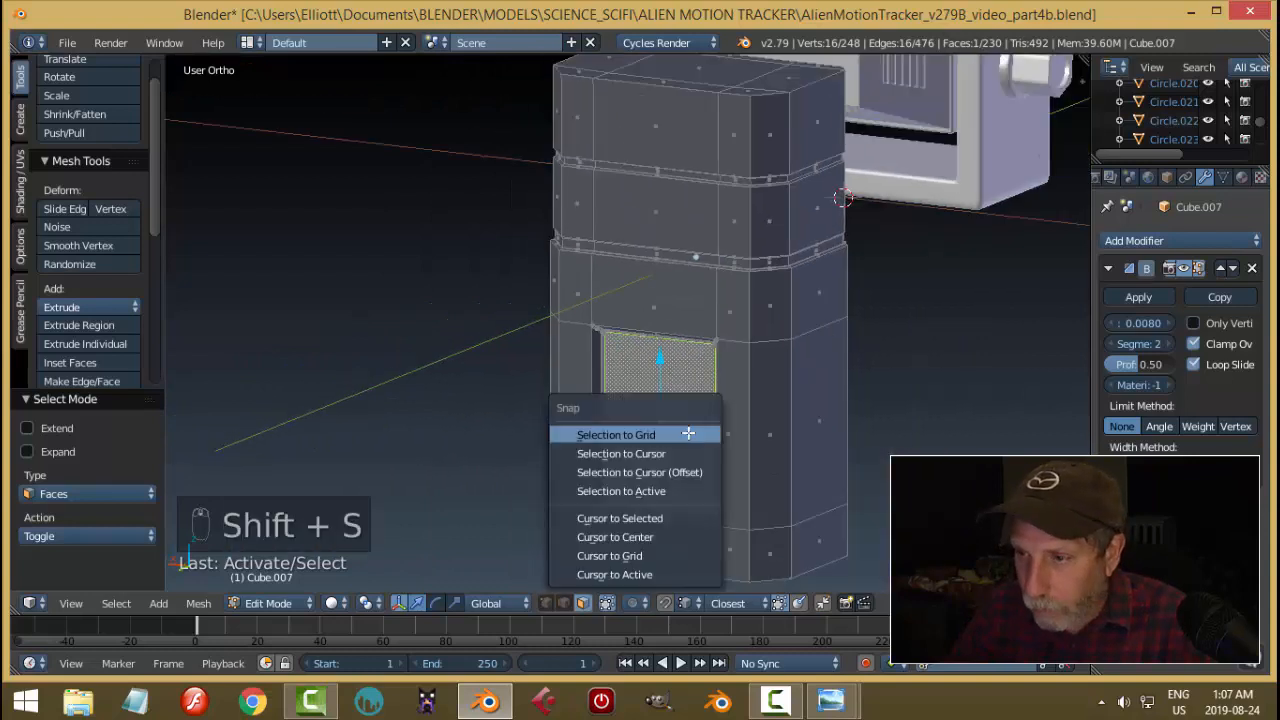
{"action": "left_click", "coordinate": [658, 513]}
Return to Object Mode and add a mesh plane at the 3D cursor in the recess.
{"action": "key", "text": "Tab"}
{"action": "left_click", "coordinate": [603, 467]}
{"action": "scroll", "coordinate": [726, 438], "scroll_direction": "down", "scroll_amount": 2}
{"action": "mouse_move", "coordinate": [726, 438]}
{"action": "middle_mouse_down"}
{"action": "mouse_move", "coordinate": [678, 432]}
{"action": "mouse_move", "coordinate": [711, 431]}
{"action": "middle_mouse_up"}
{"action": "key", "text": "shift+a"}
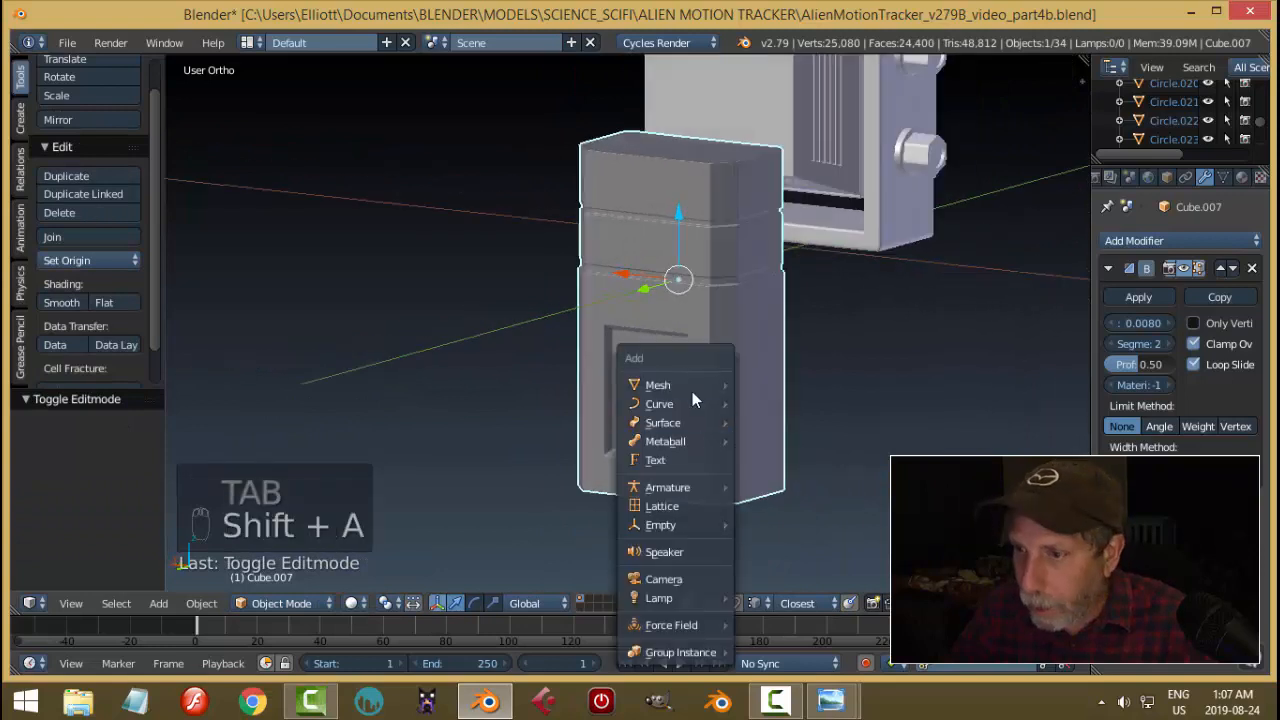
{"action": "mouse_move", "coordinate": [698, 390]}
{"action": "left_click", "coordinate": [775, 386]}
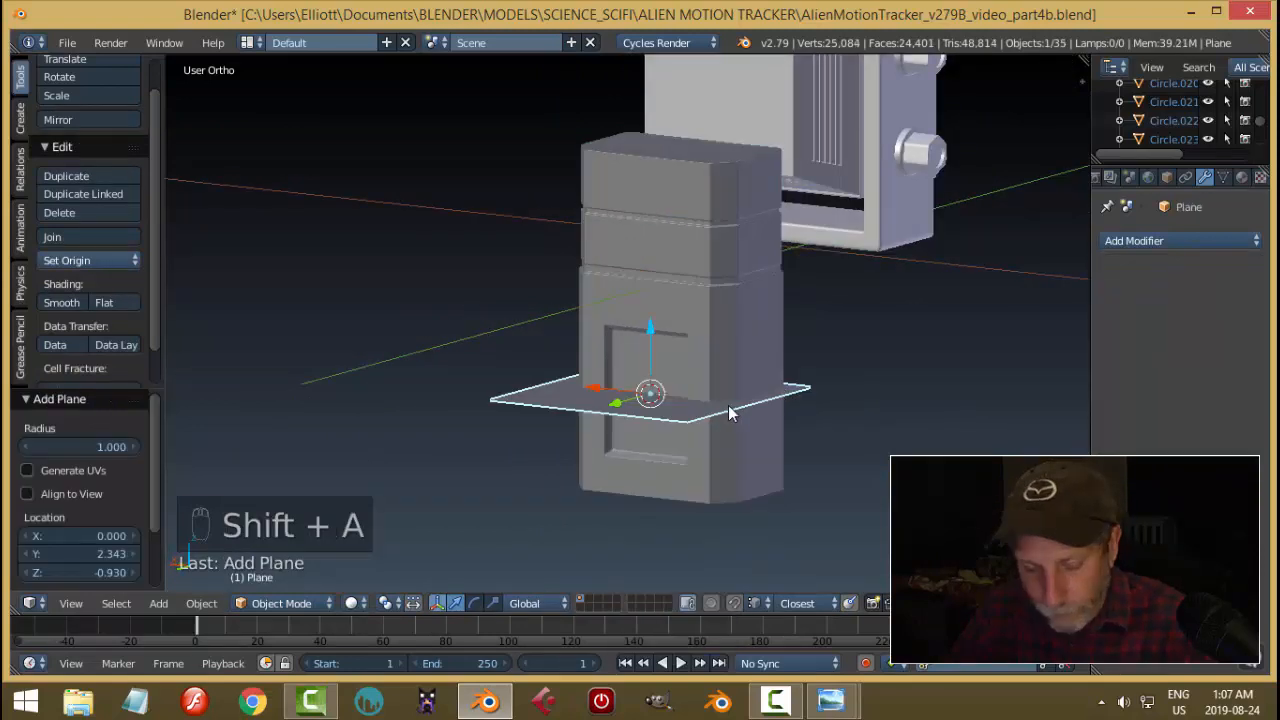
Rotate the plane's geometry 90° about X in Edit Mode so it stands parallel to the recess floor.
{"action": "key", "text": "Tab"}
{"action": "left_click", "coordinate": [800, 405]}
{"action": "key", "text": "r"}
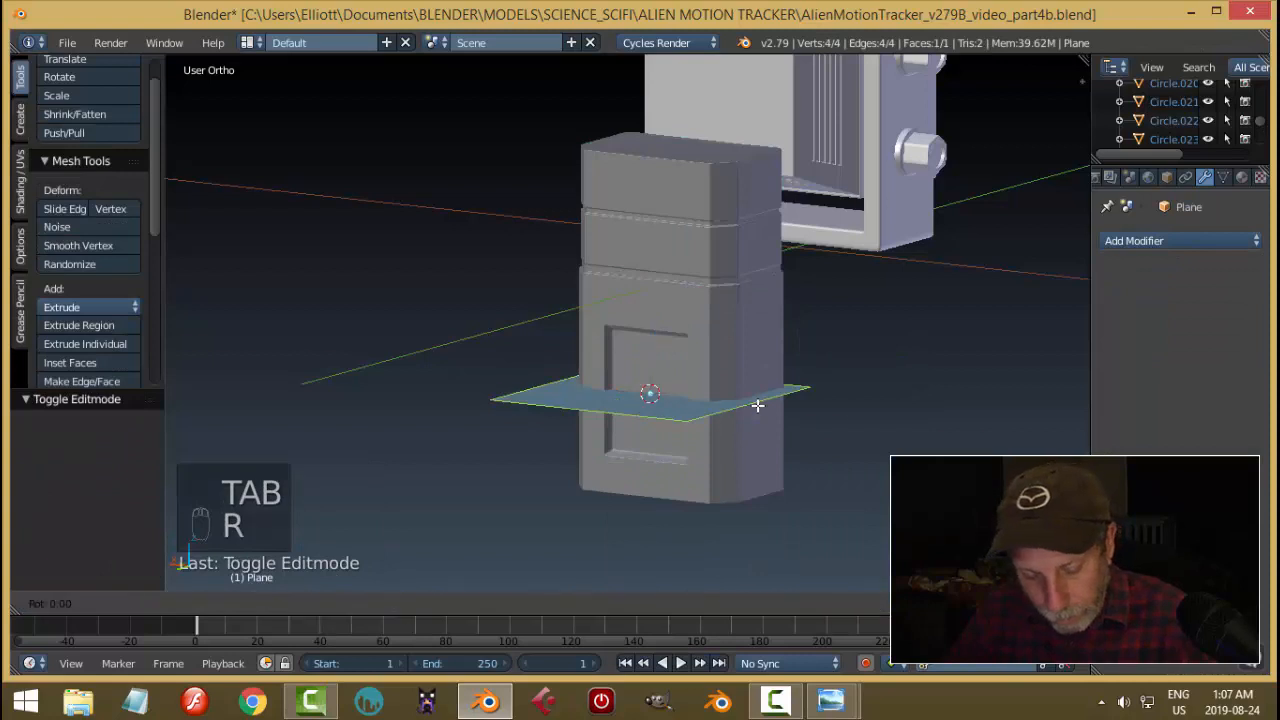
{"action": "key", "text": "x"}
{"action": "key", "text": "9"}
{"action": "key", "text": "0"}
{"action": "key", "text": "Return"}
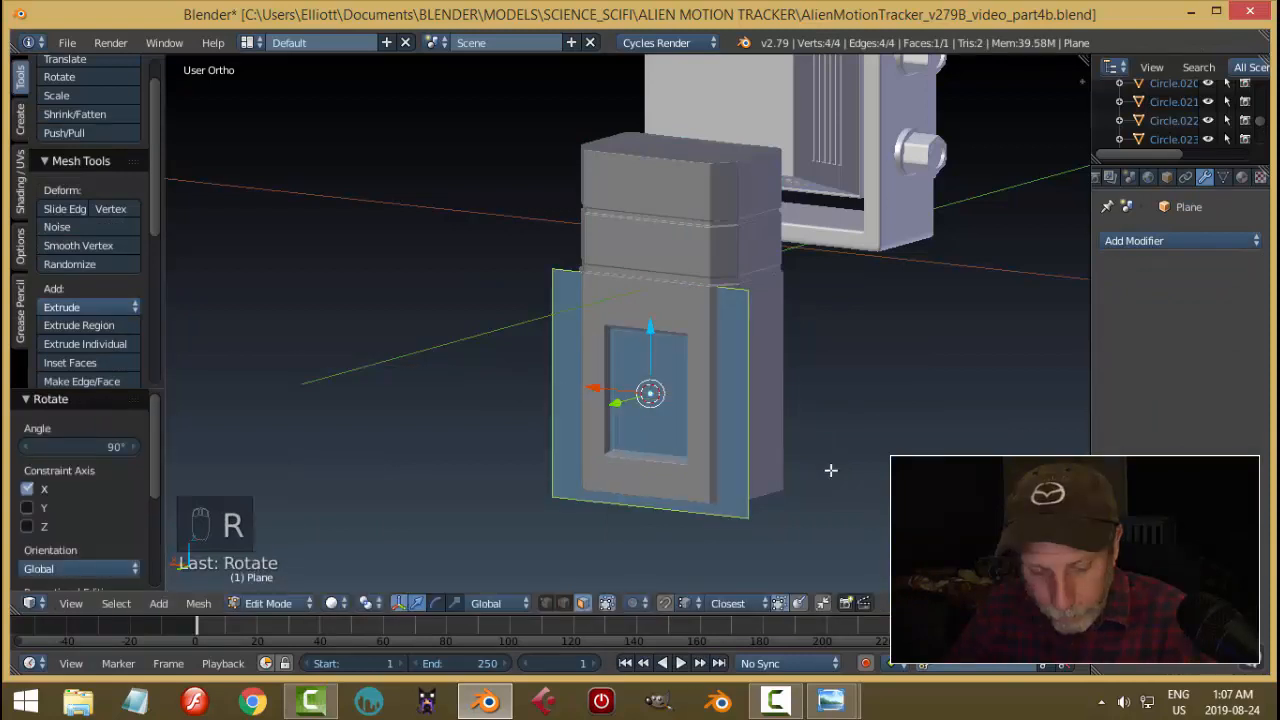
Scale the plane to about 0.587 overall and to about 0.161 along Z, making a narrow strip across the recess.
{"action": "key", "text": "s"}
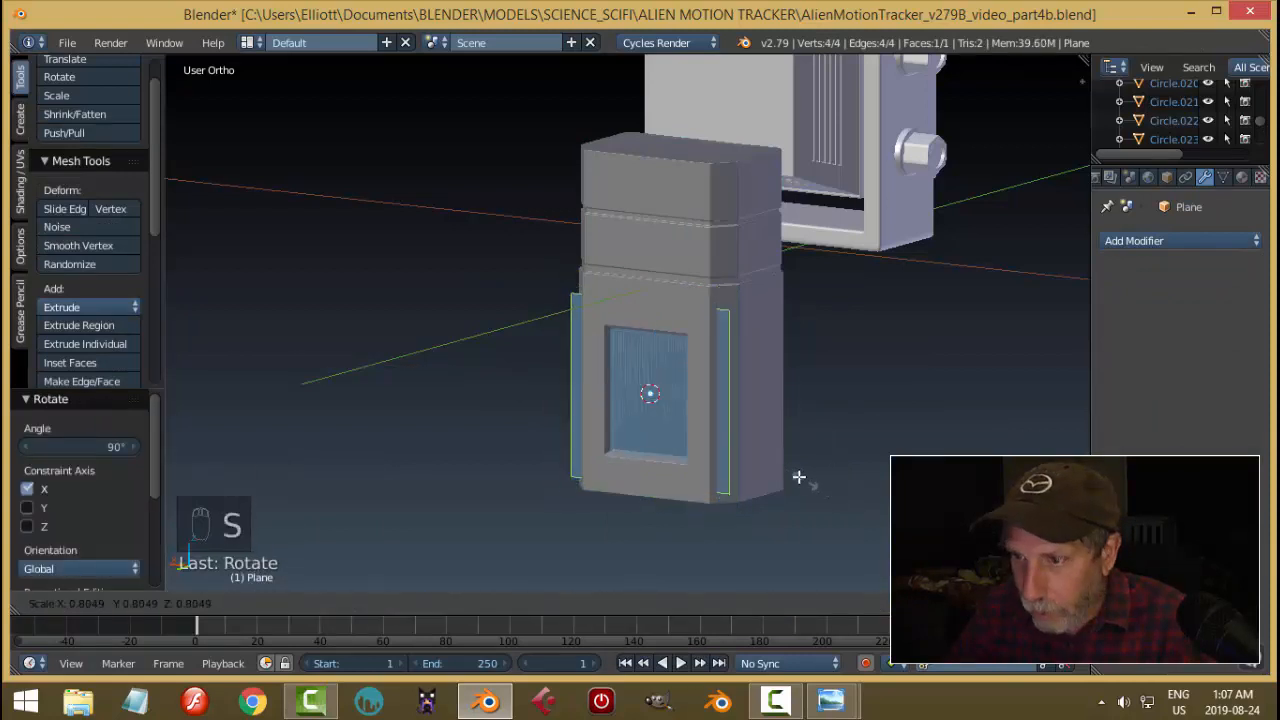
{"action": "left_click", "coordinate": [765, 460]}
{"action": "key", "text": "s"}
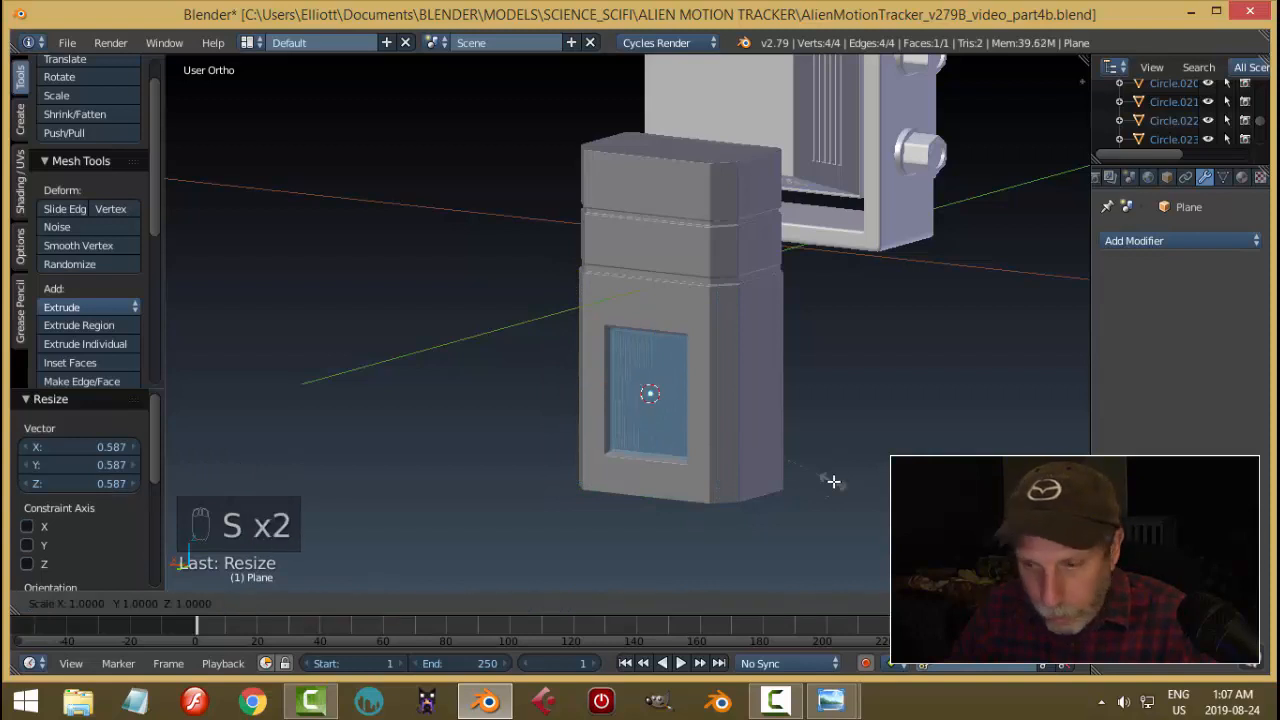
{"action": "key", "text": "z"}
{"action": "left_click", "coordinate": [676, 414]}
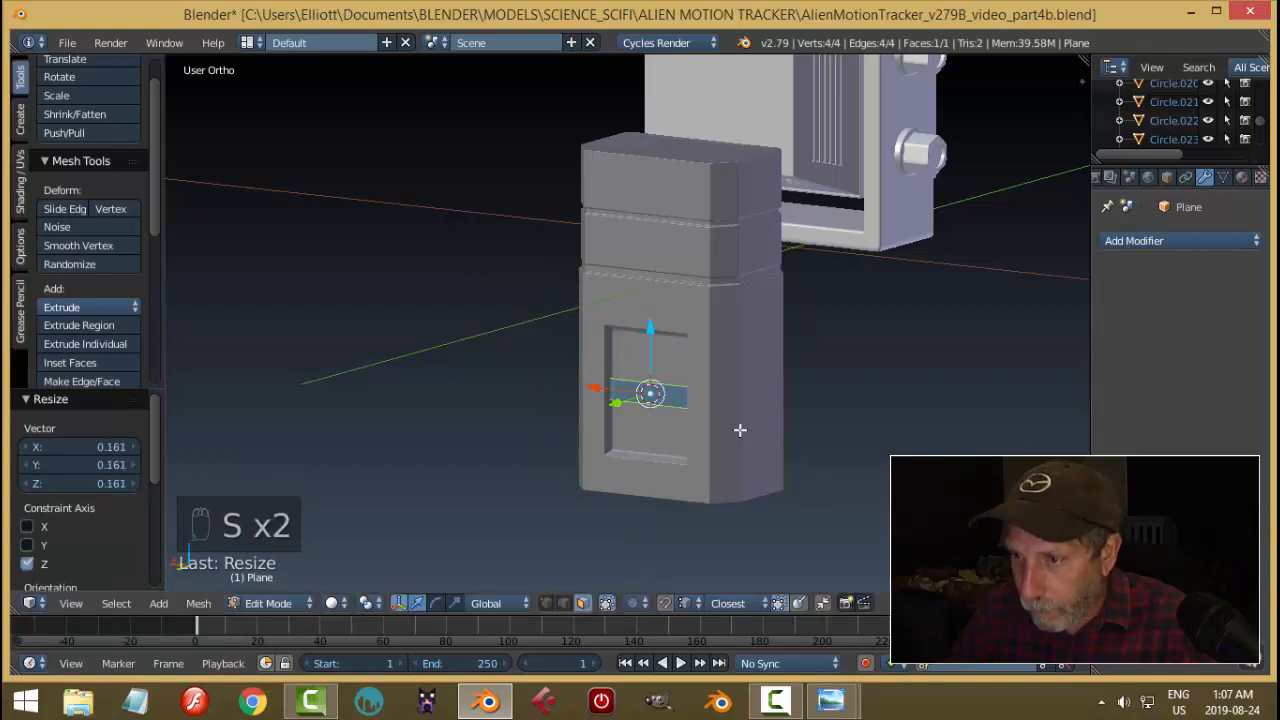
Extrude the strip outward about 0.037 and raise the whole slat about 0.402 along Z to the top of the recess.
{"action": "scroll", "coordinate": [741, 431], "scroll_direction": "up", "scroll_amount": 4}
{"action": "middle_click_drag", "start_coordinate": [766, 449], "coordinate": [720, 452]}
{"action": "key", "text": "e"}
{"action": "left_click", "coordinate": [710, 454]}
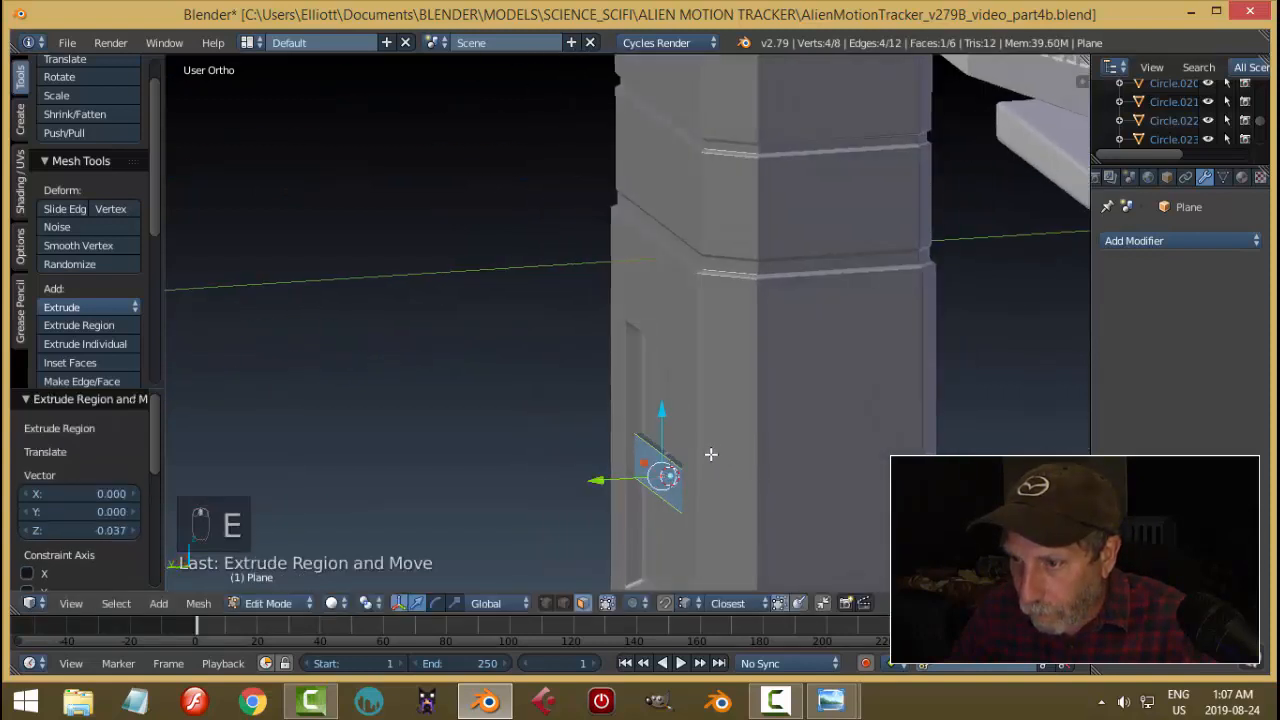
{"action": "key", "text": "a"}
{"action": "key", "text": "a"}
{"action": "middle_click_drag", "start_coordinate": [694, 458], "coordinate": [709, 457]}
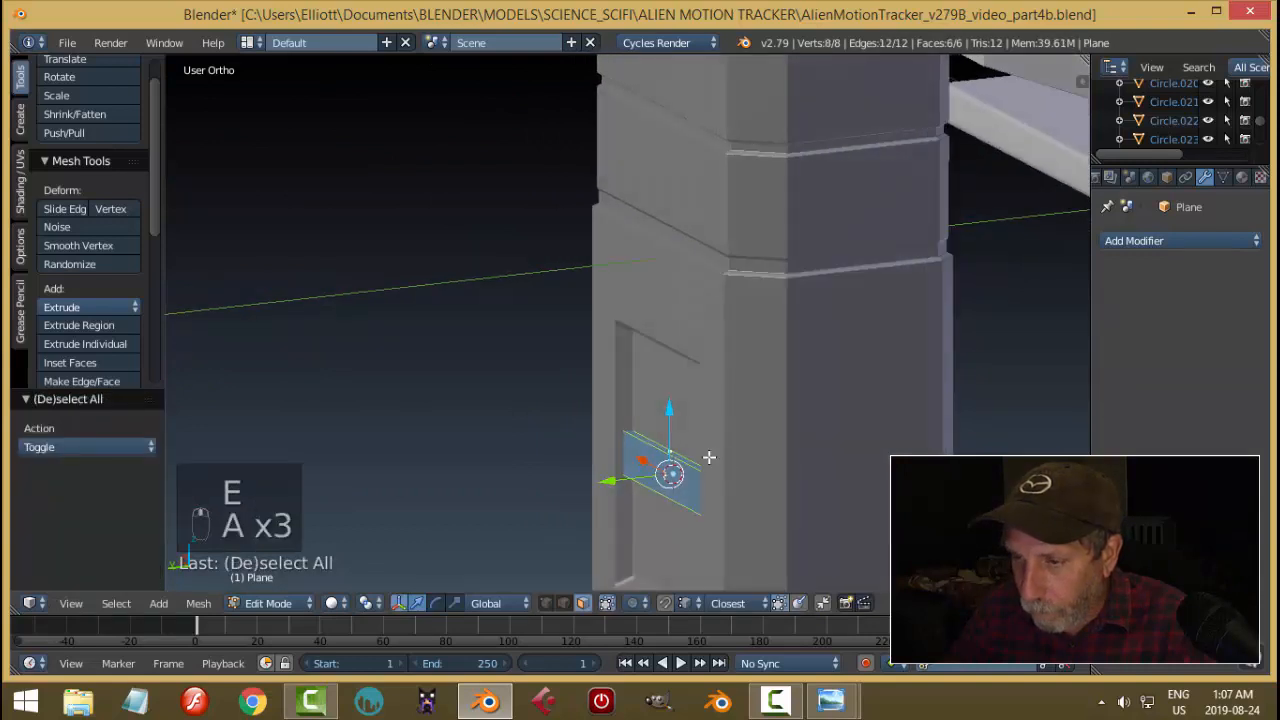
{"action": "left_click_drag", "start_coordinate": [673, 411], "coordinate": [694, 313]}
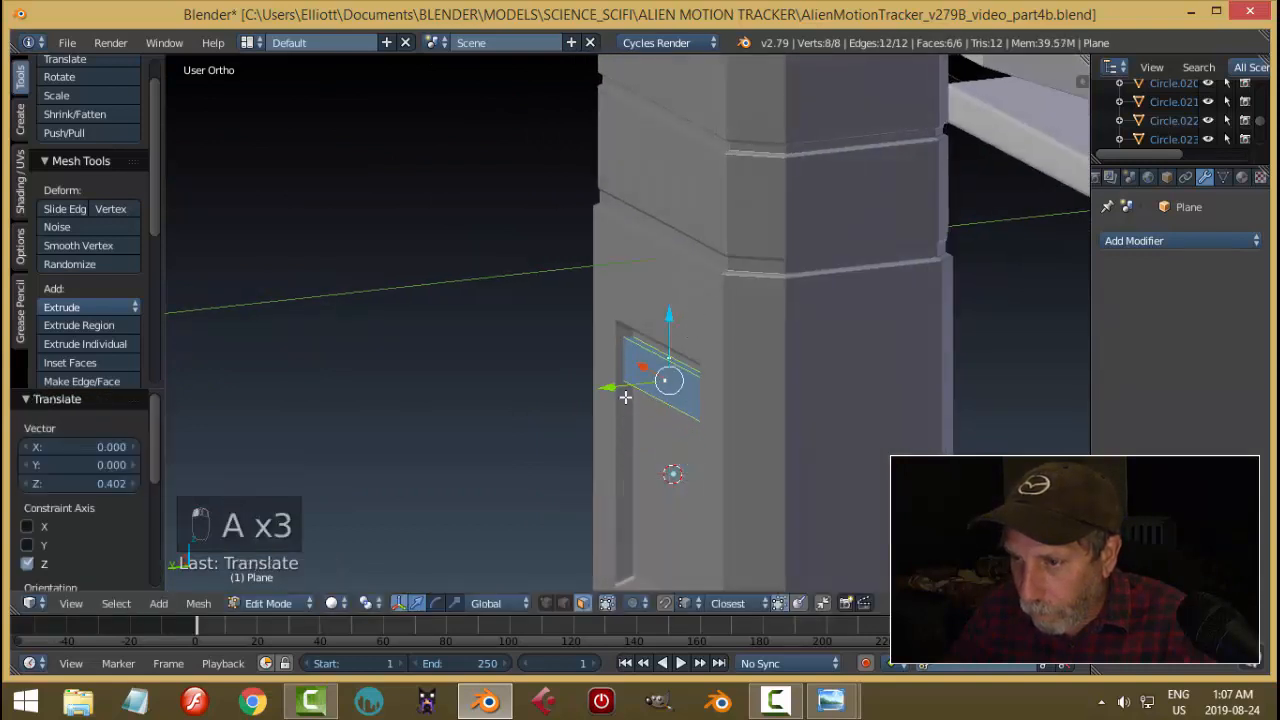
Move the slat outward about 0.013 along Y, and adjust its depth and height by scaling it along Y and Z.
{"action": "left_click_drag", "start_coordinate": [611, 390], "coordinate": [610, 393]}
{"action": "middle_click_drag", "start_coordinate": [617, 420], "coordinate": [656, 475]}
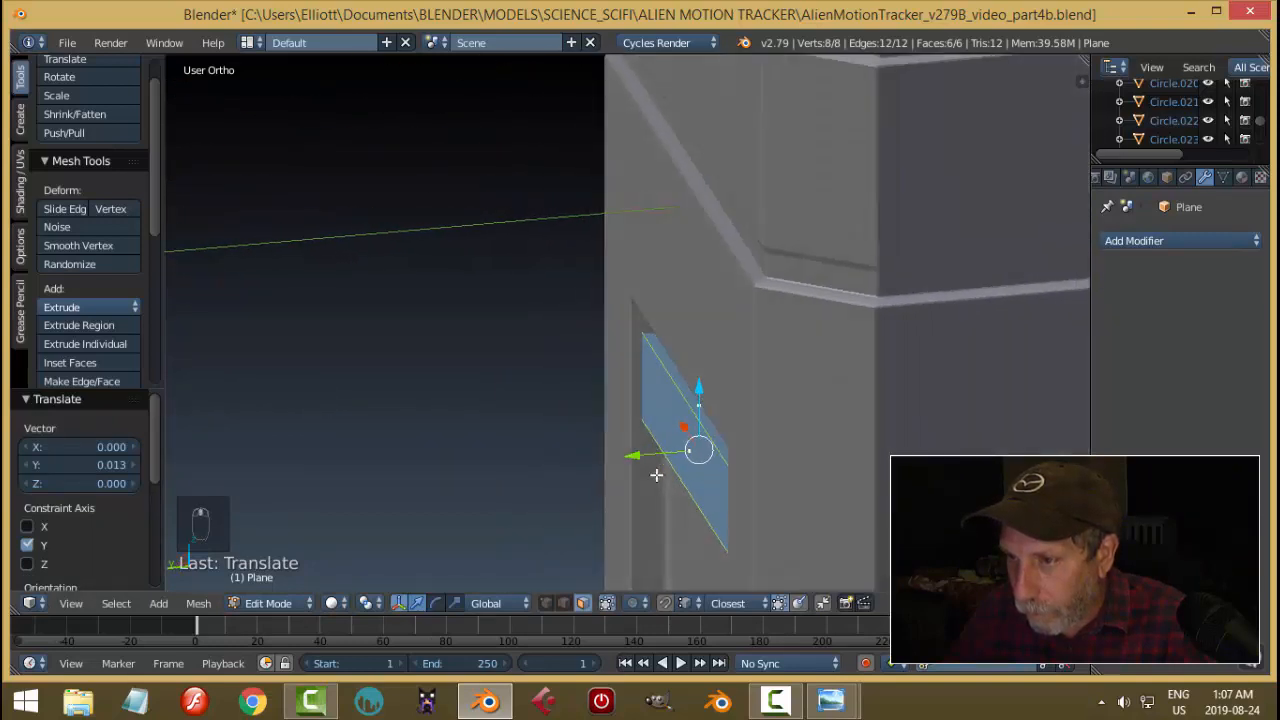
{"action": "key", "text": "s"}
{"action": "key", "text": "y"}
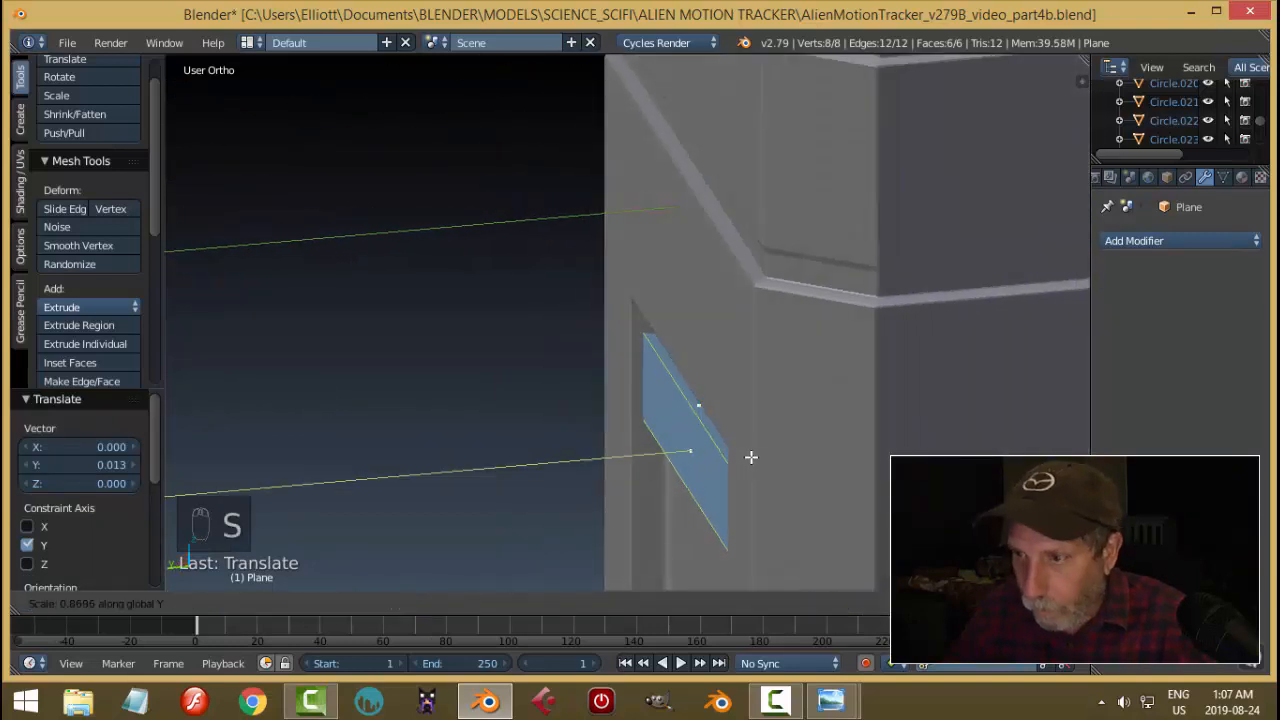
{"action": "left_click", "coordinate": [740, 453]}
{"action": "mouse_move", "coordinate": [740, 453]}
{"action": "middle_mouse_down"}
{"action": "mouse_move", "coordinate": [817, 417]}
{"action": "mouse_move", "coordinate": [744, 445]}
{"action": "middle_mouse_up"}
{"action": "key", "text": "s"}
{"action": "key", "text": "z"}
{"action": "left_click", "coordinate": [786, 417]}
Taper the slat by scaling only its outer face slightly smaller along Z, and return to Object Mode.
{"action": "key", "text": "a"}
{"action": "key", "text": "ctrl+Tab"}
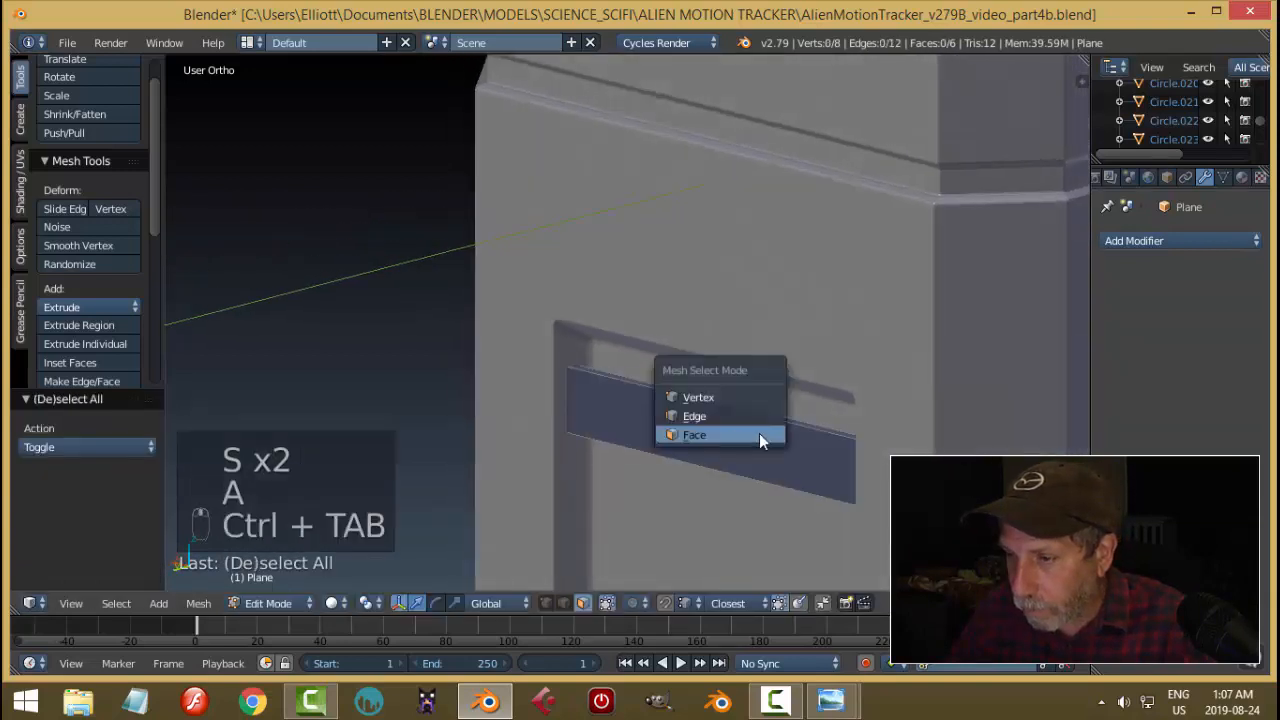
{"action": "left_click", "coordinate": [708, 415]}
{"action": "key", "text": "ctrl+Tab"}
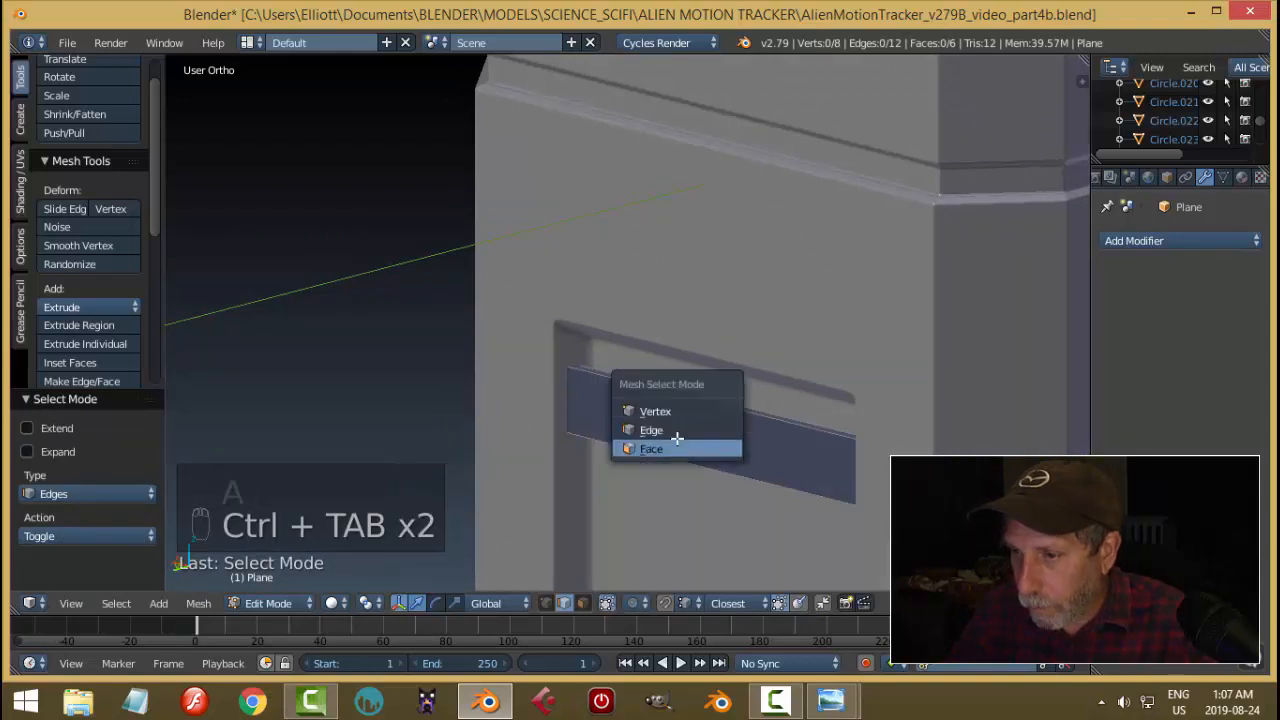
{"action": "left_click", "coordinate": [677, 444]}
{"action": "right_click", "coordinate": [789, 479]}
{"action": "key", "text": "s"}
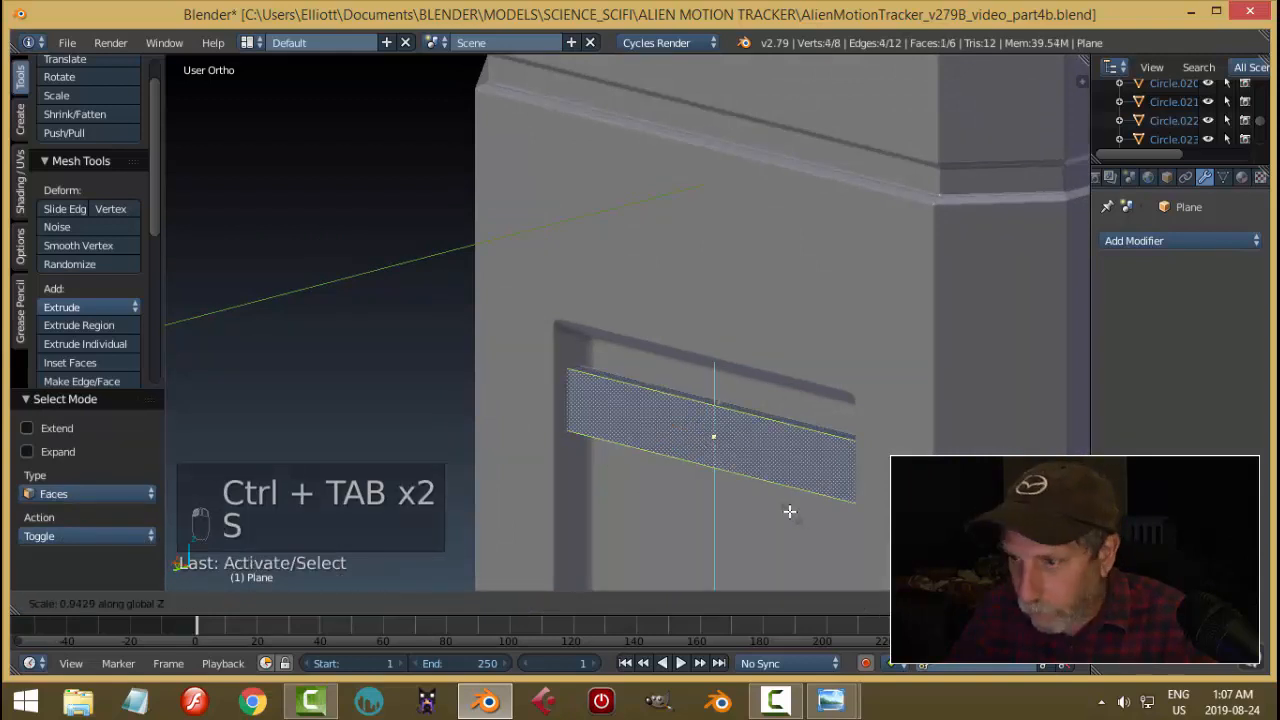
{"action": "left_click", "coordinate": [781, 505]}
{"action": "key", "text": "Tab"}
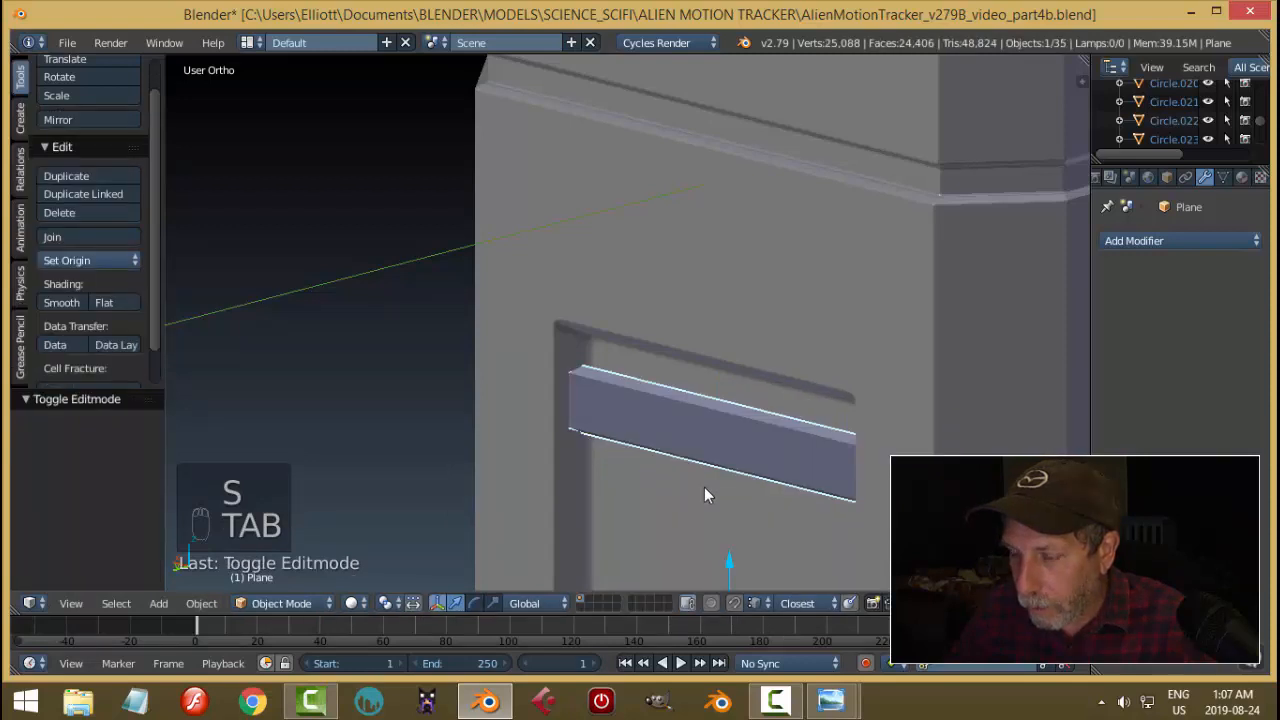
Recalculate the normals of all the slat's faces in Edit Mode and return to Object Mode.
{"action": "key", "text": "Tab"}
{"action": "left_click", "coordinate": [860, 454]}
{"action": "key", "text": "a"}
{"action": "key", "text": "a"}
{"action": "key", "text": "a"}
{"action": "key", "text": "a"}
{"action": "key", "text": "a"}
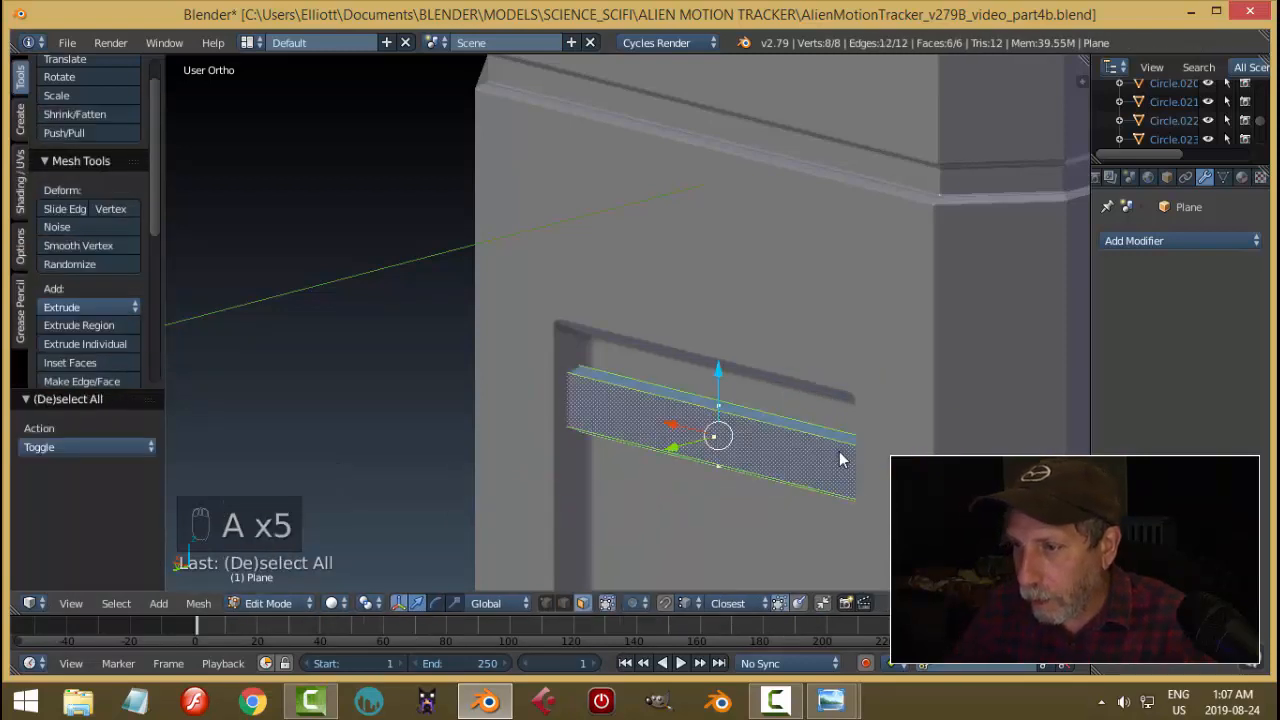
{"action": "key", "text": "ctrl+n"}
{"action": "key", "text": "Tab"}
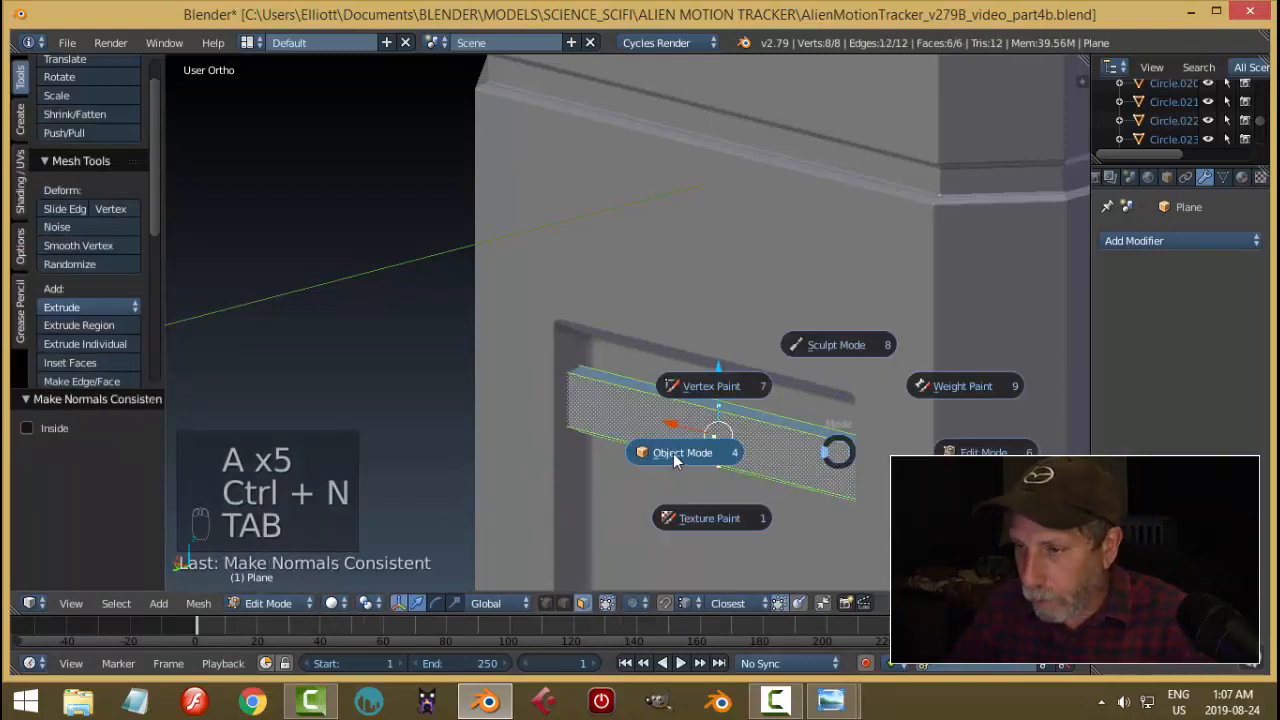
{"action": "left_click", "coordinate": [673, 453]}
Copy the housing's Bevel modifier to the slat by linking modifiers, and reduce the slat's bevel to 1 segment.
{"action": "right_click", "coordinate": [755, 291]}
{"action": "key", "text": "ctrl+l"}
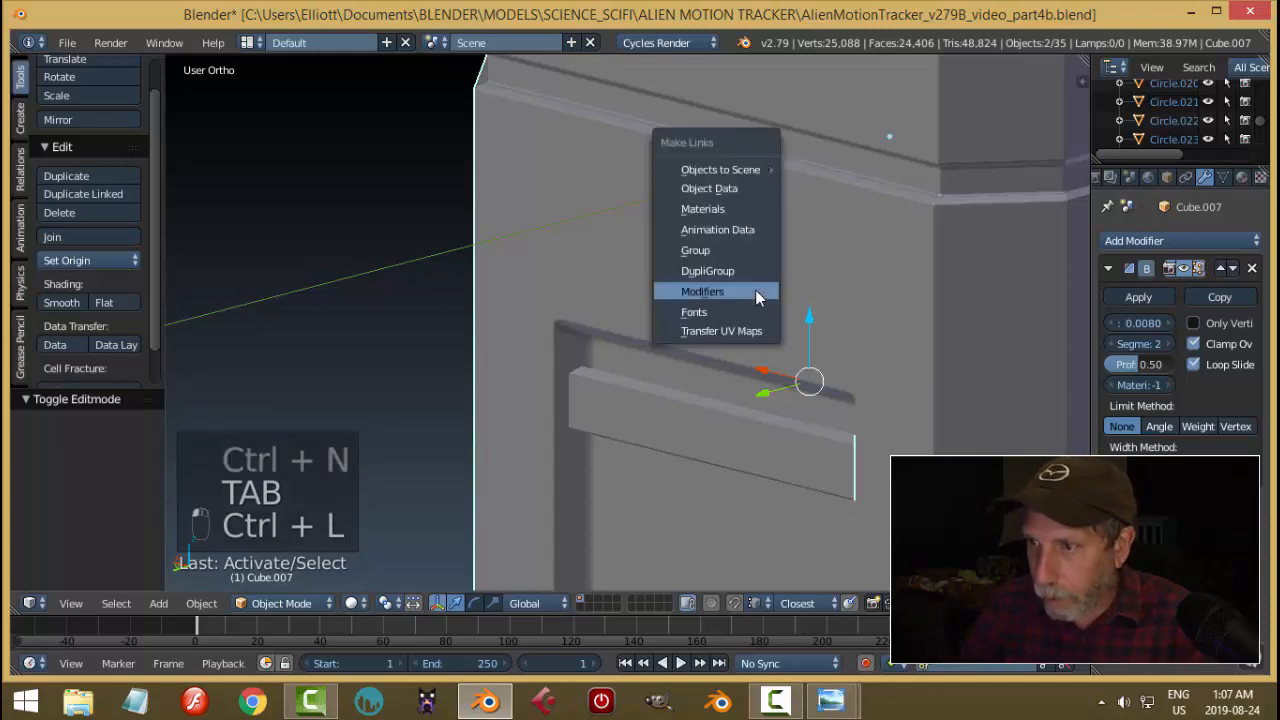
{"action": "left_click", "coordinate": [755, 289]}
{"action": "key", "text": "a"}
{"action": "middle_click_drag", "start_coordinate": [750, 425], "coordinate": [874, 386]}
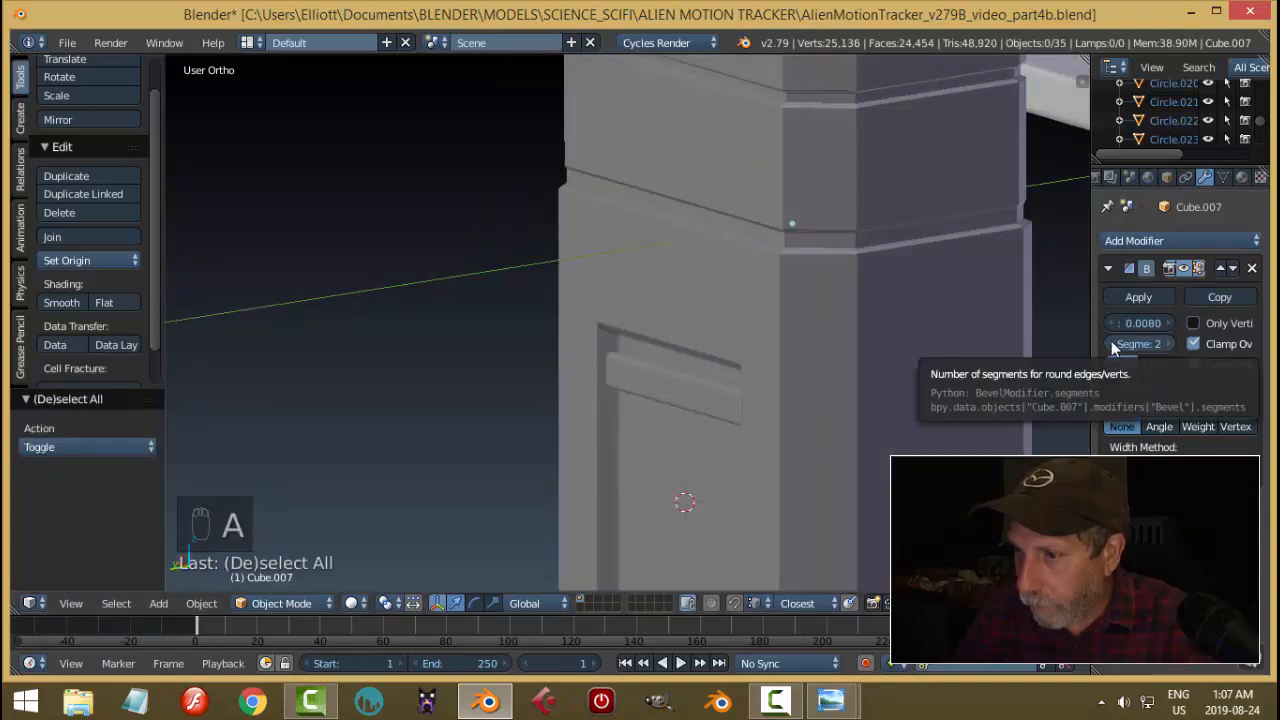
{"action": "right_click", "coordinate": [679, 397]}
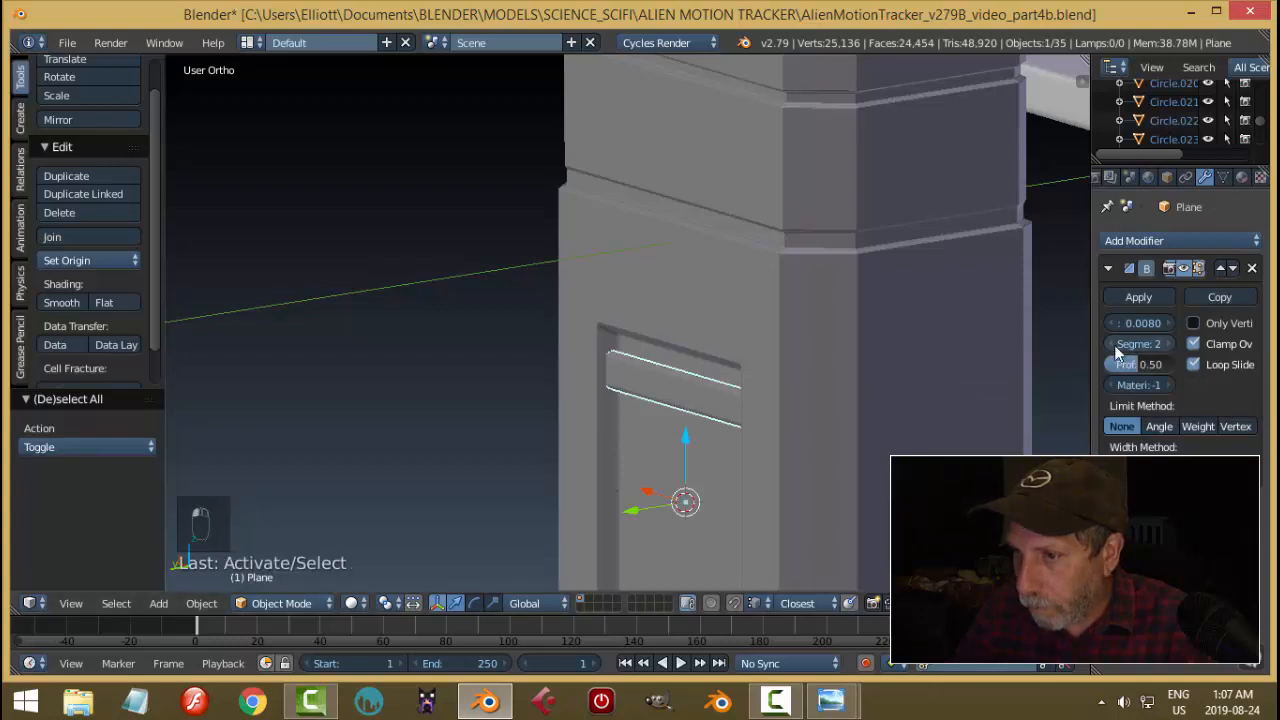
{"action": "key", "text": "a"}
{"action": "right_click", "coordinate": [700, 412]}
{"action": "mouse_move", "coordinate": [707, 408]}
{"action": "middle_mouse_down"}
{"action": "mouse_move", "coordinate": [770, 394]}
{"action": "mouse_move", "coordinate": [705, 402]}
{"action": "middle_mouse_up"}
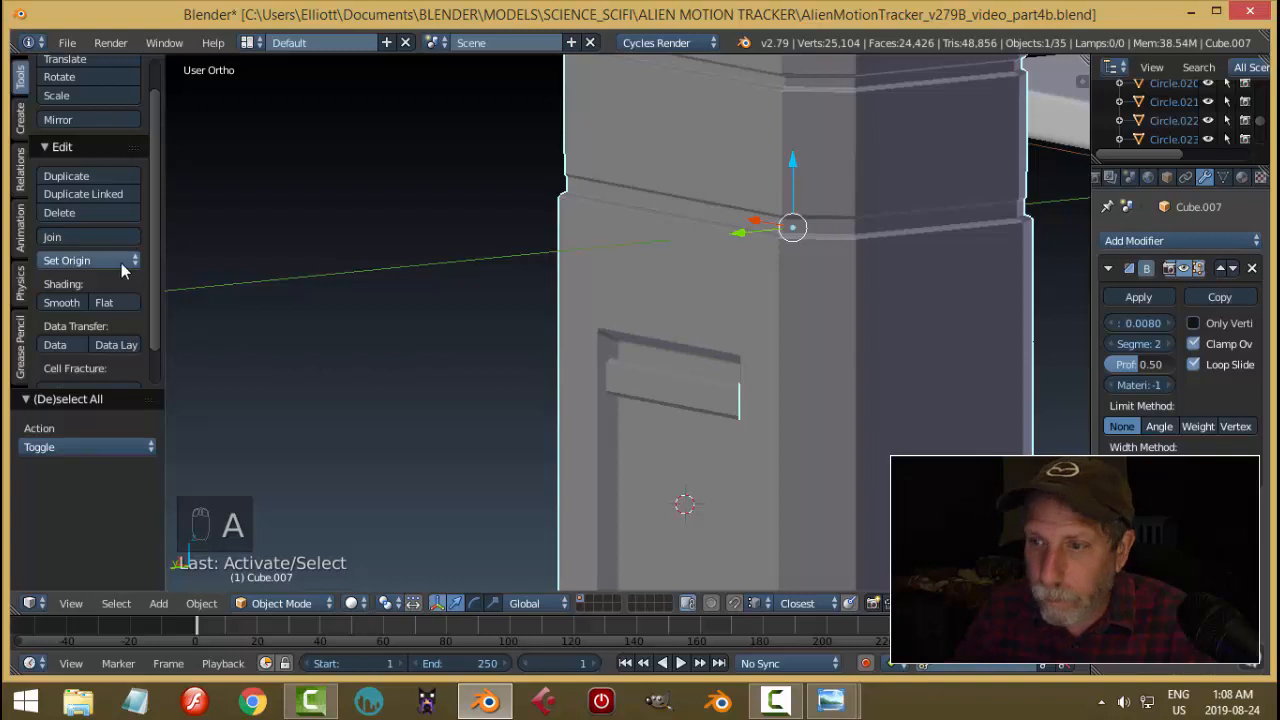
Set the slat's origin to its geometry and nudge the slat along Z near the top of the recess.
{"action": "right_click", "coordinate": [640, 385]}
{"action": "left_click", "coordinate": [85, 262]}
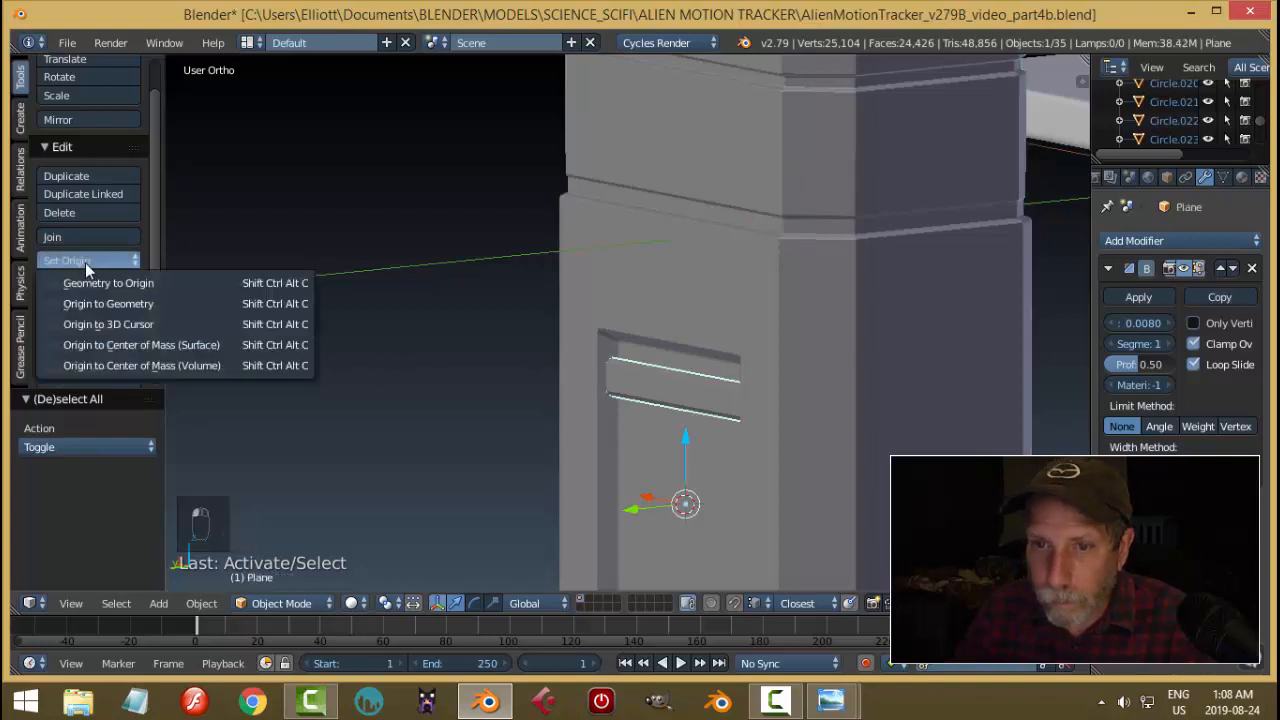
{"action": "left_click", "coordinate": [102, 305]}
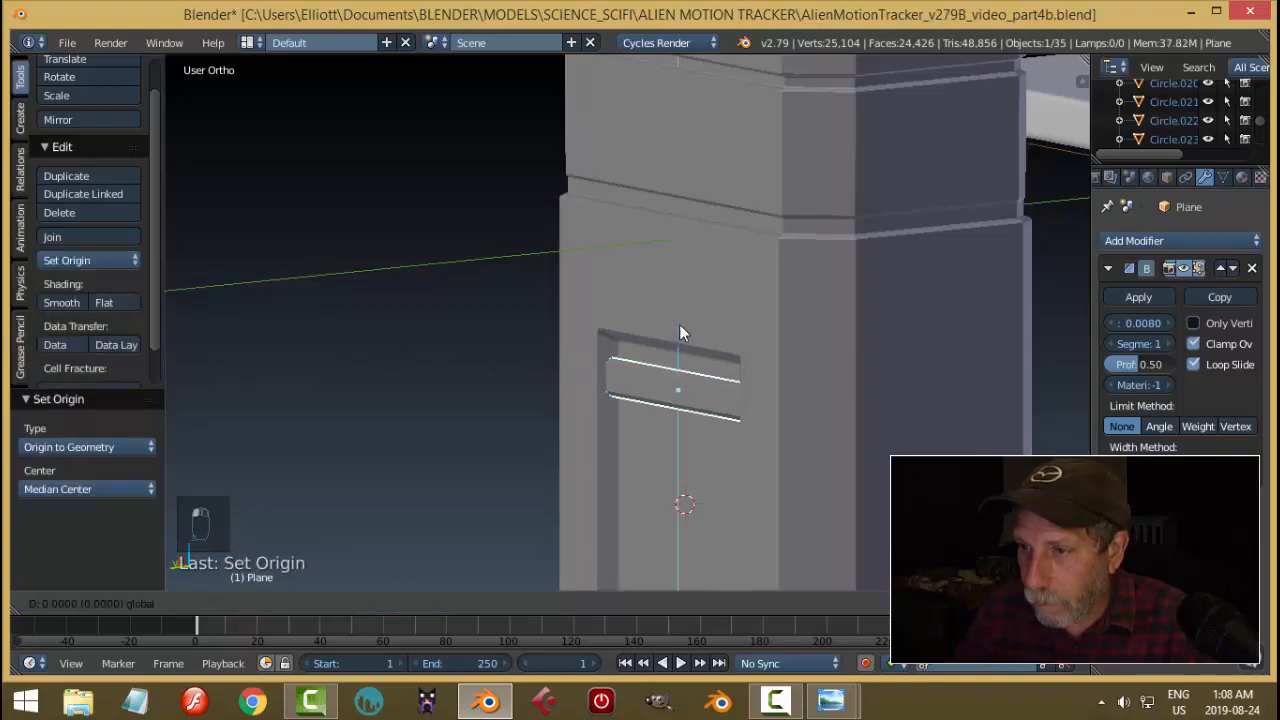
{"action": "left_click_drag", "start_coordinate": [679, 324], "coordinate": [697, 329]}
{"action": "key", "text": "a"}
{"action": "middle_click_drag", "start_coordinate": [697, 329], "coordinate": [863, 401]}
Add an Array modifier to the slat with a count of 4 and a relative offset of 0 in X and -1.8 in Z.
{"action": "right_click", "coordinate": [683, 325]}
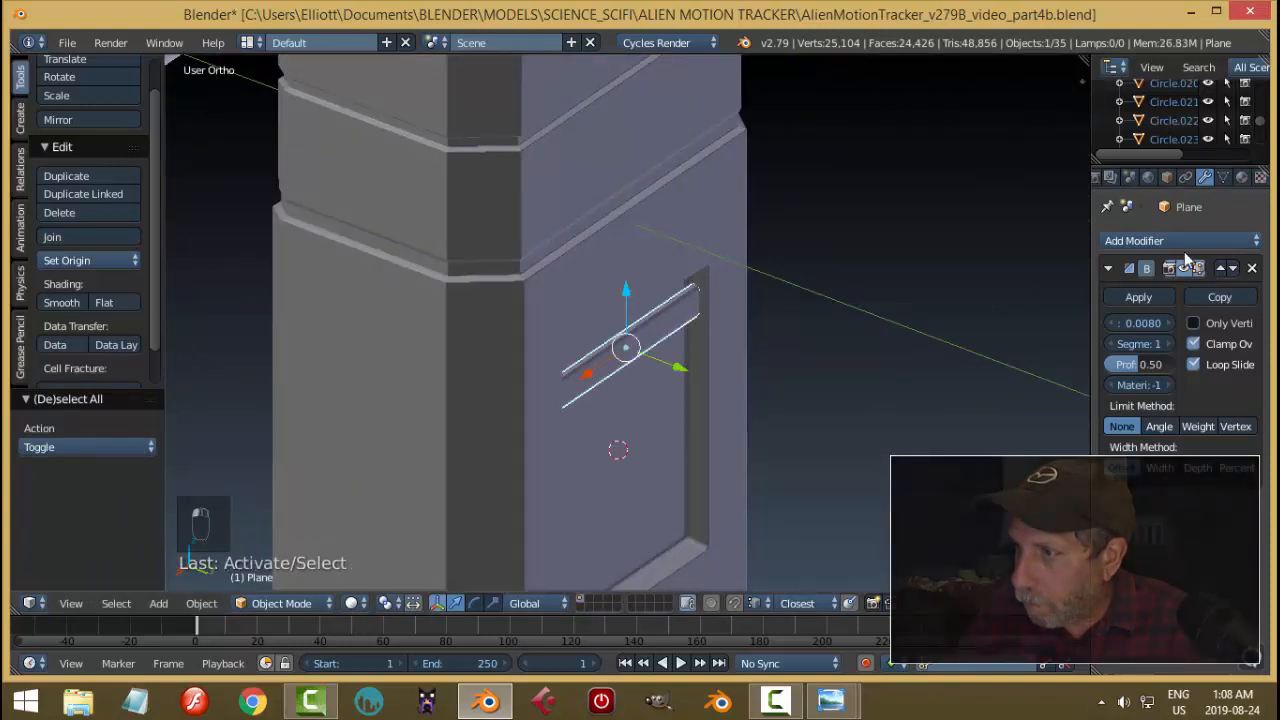
{"action": "left_click", "coordinate": [1110, 265]}
{"action": "left_click", "coordinate": [1130, 241]}
{"action": "left_click", "coordinate": [900, 284]}
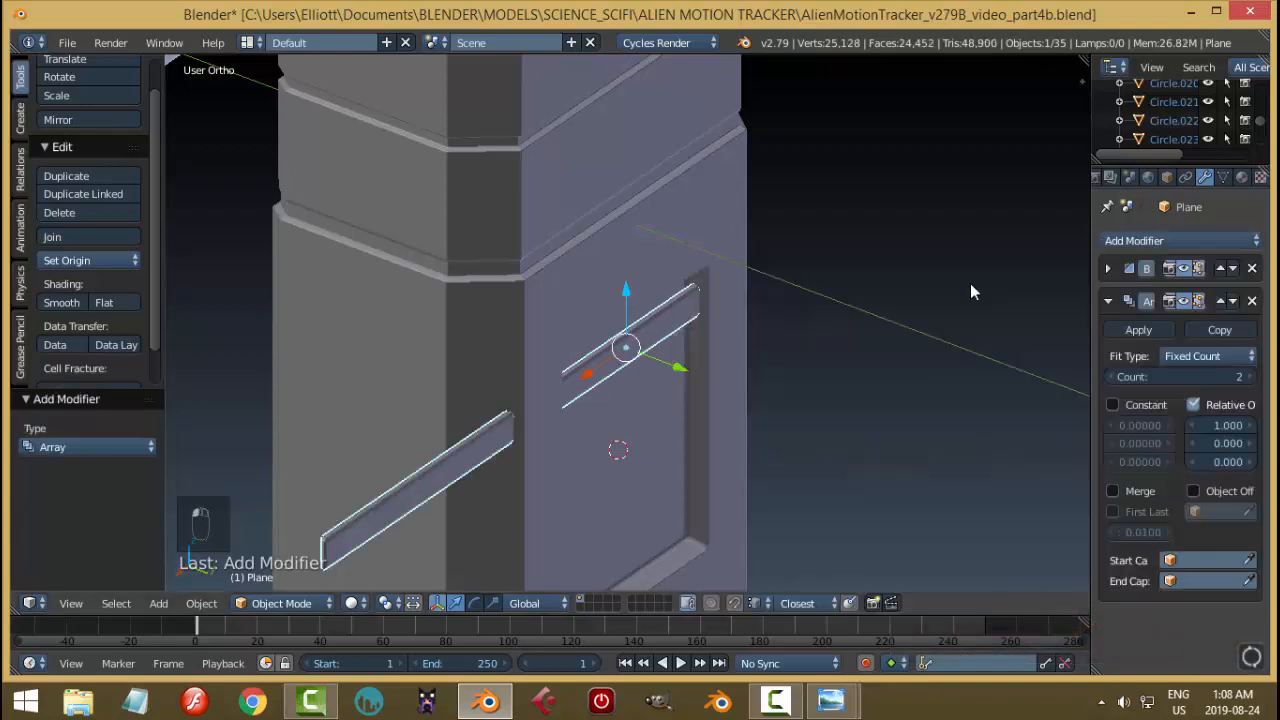
{"action": "left_click_drag", "start_coordinate": [1232, 468], "coordinate": [1218, 436]}
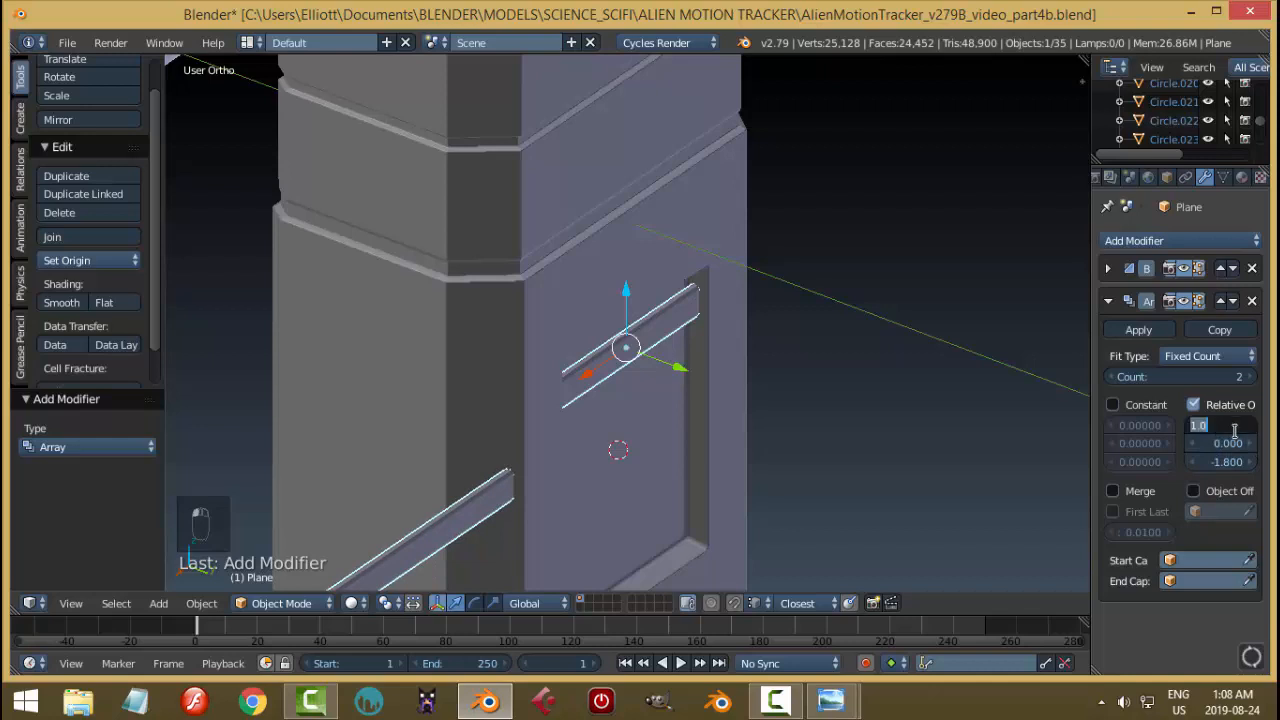
{"action": "type", "text": "0"}
{"action": "key", "text": "Return"}
{"action": "left_click_drag", "start_coordinate": [1236, 383], "coordinate": [1258, 383]}
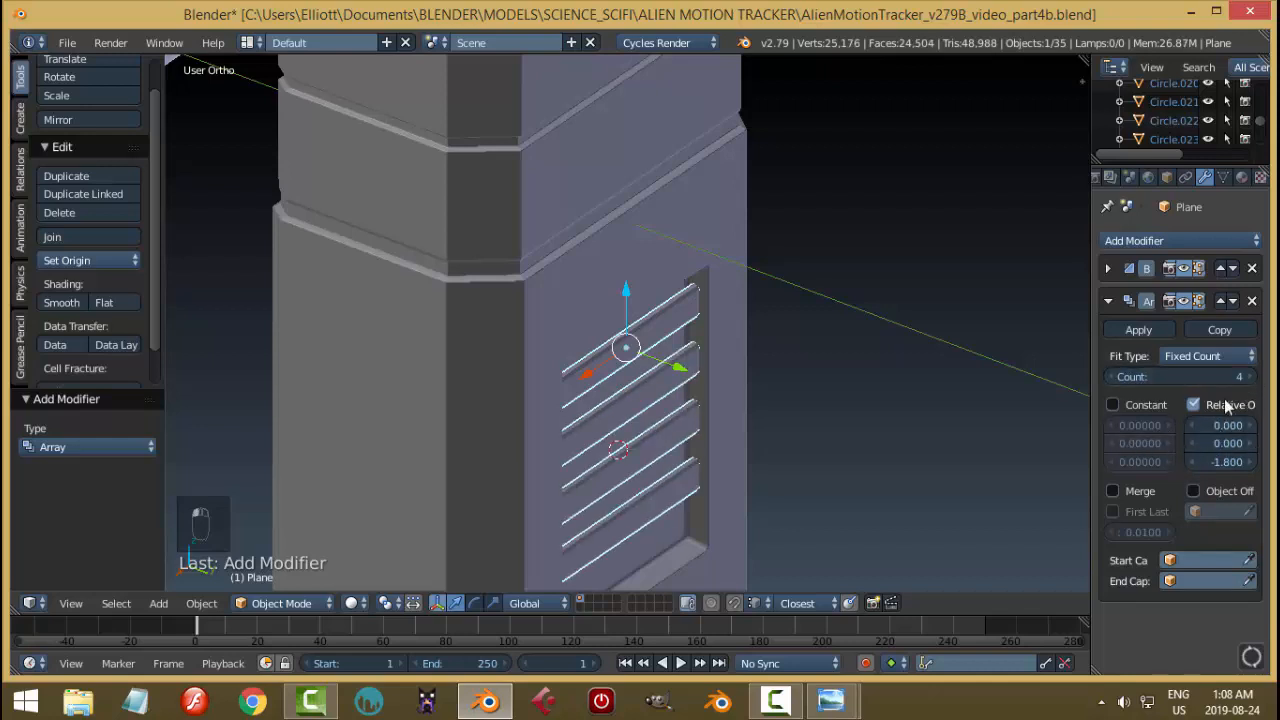
Lower the arrayed slats about 0.047 along Z within the recess.
{"action": "middle_click_drag", "start_coordinate": [1040, 425], "coordinate": [667, 321]}
{"action": "key", "text": "g"}
{"action": "key", "text": "z"}
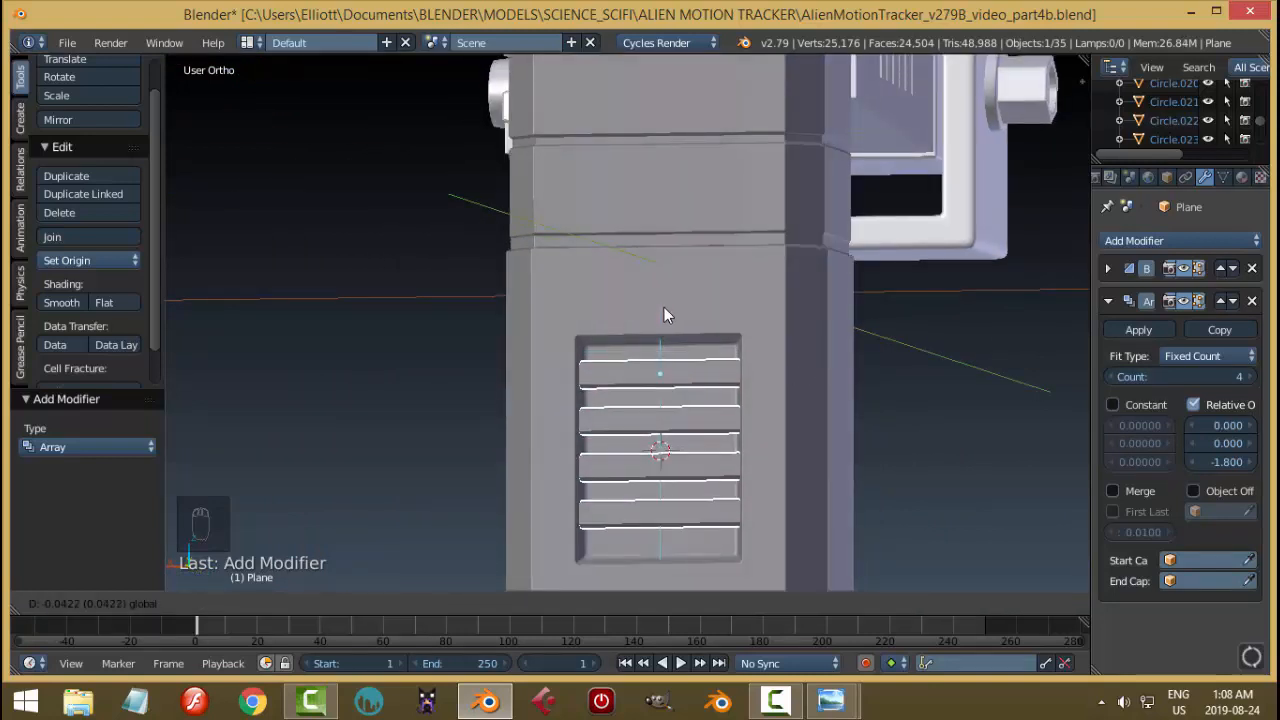
{"action": "left_click", "coordinate": [663, 308]}
Set the array's relative Z offset to -2.0 and adjust the slats' height in the recess along Z.
{"action": "left_click", "coordinate": [1248, 463]}
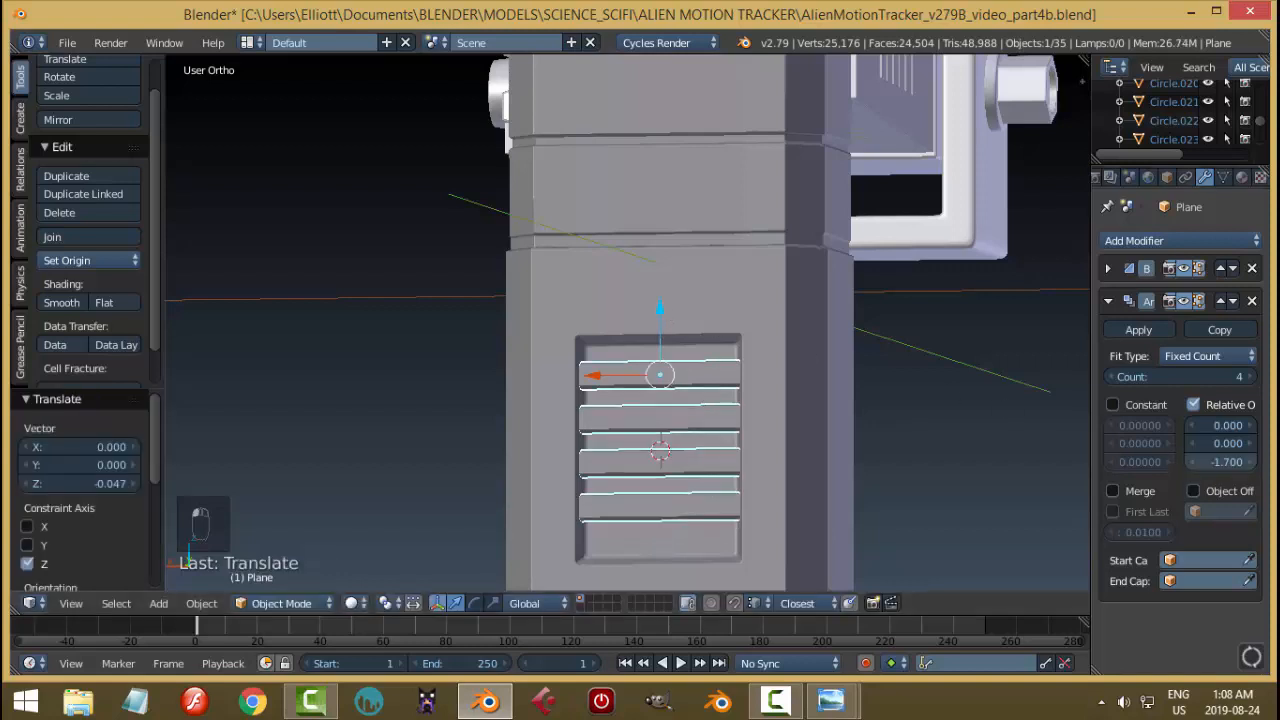
{"action": "left_click", "coordinate": [1191, 462]}
{"action": "left_click", "coordinate": [1191, 462]}
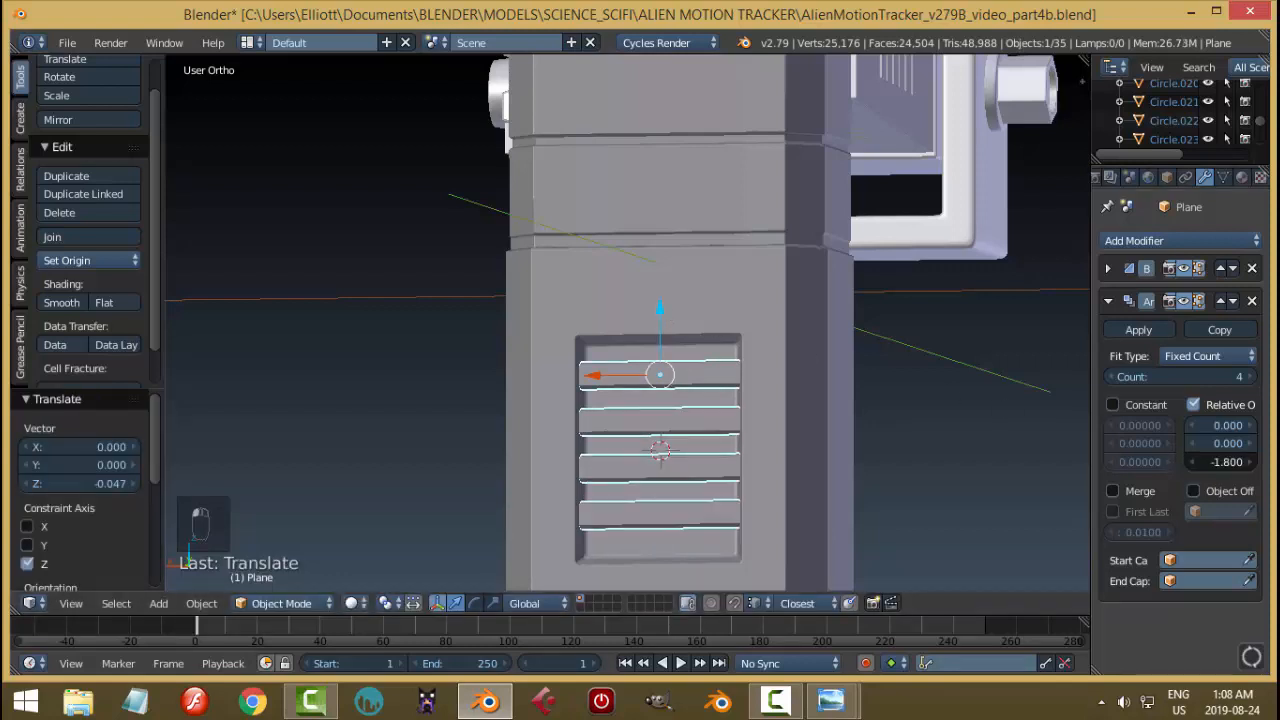
{"action": "left_click", "coordinate": [1194, 461]}
{"action": "left_click_drag", "start_coordinate": [666, 311], "coordinate": [666, 305]}
{"action": "key", "text": "a"}
{"action": "middle_click_drag", "start_coordinate": [766, 350], "coordinate": [714, 371]}
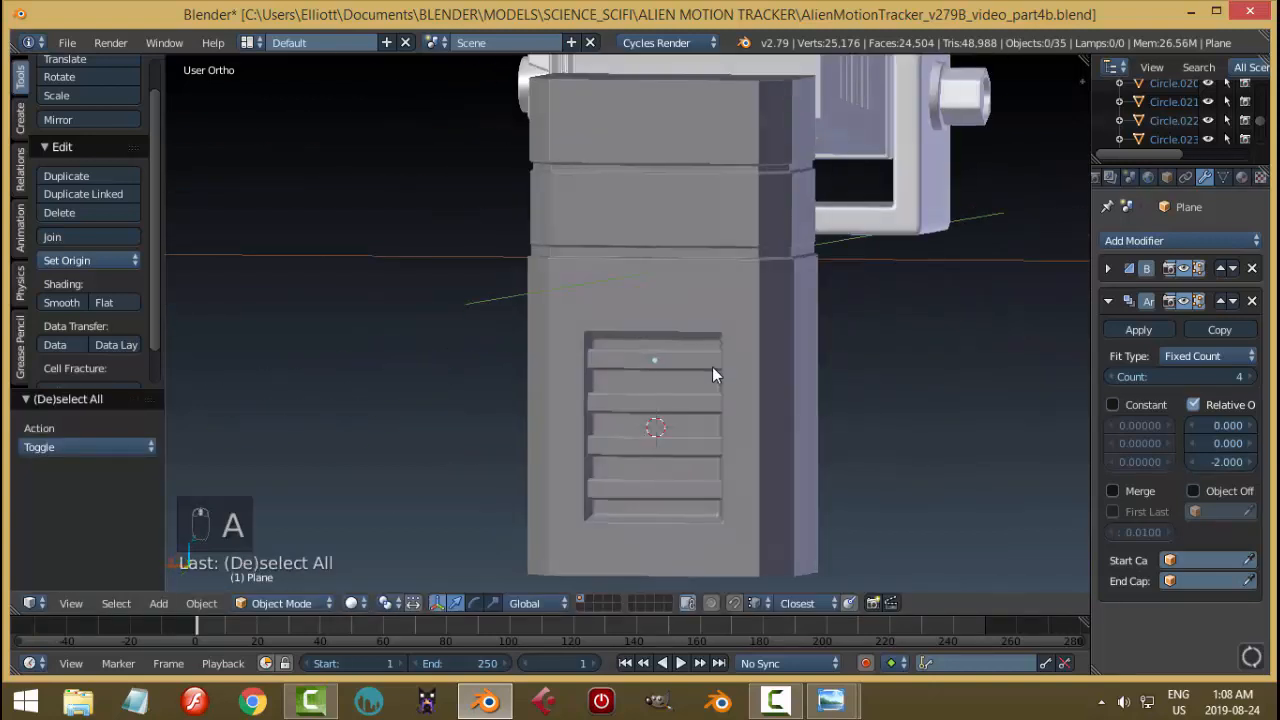
Scale the slat's geometry about 1.364 along Z in Edit Mode and set the array's relative Z offset to -1.4.
{"action": "right_click", "coordinate": [716, 374]}
{"action": "key", "text": "Tab"}
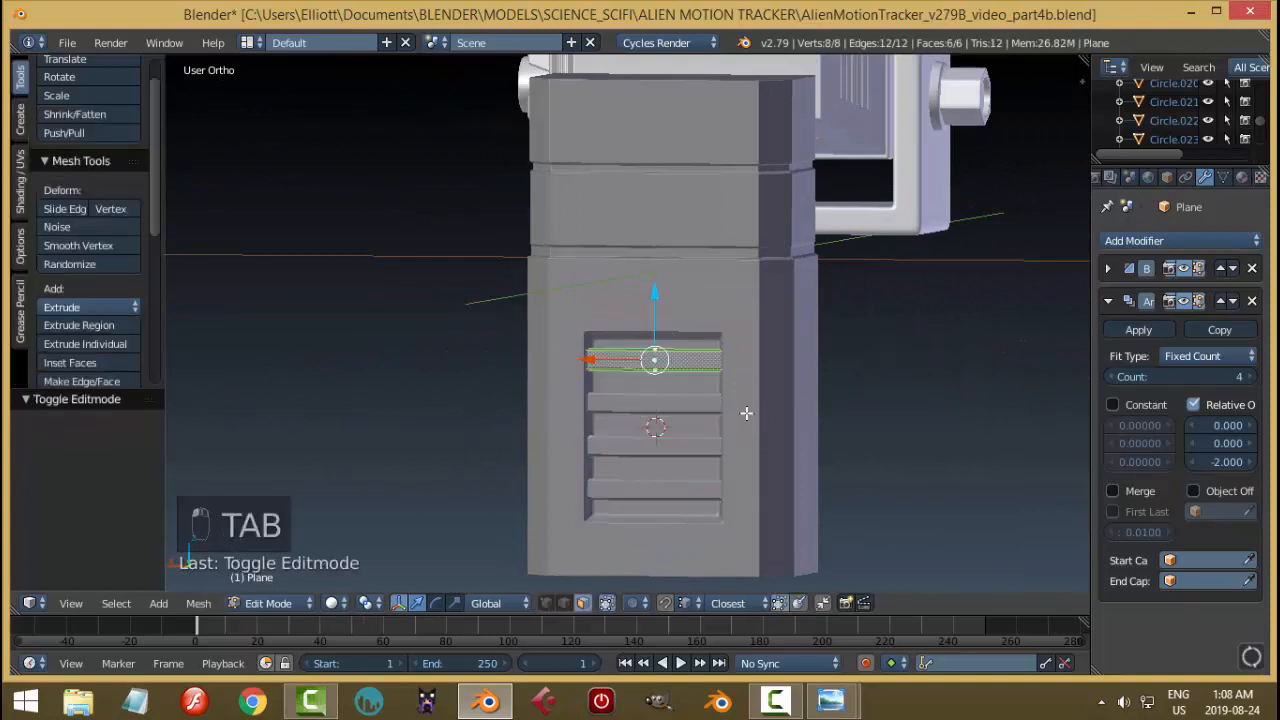
{"action": "key", "text": "s"}
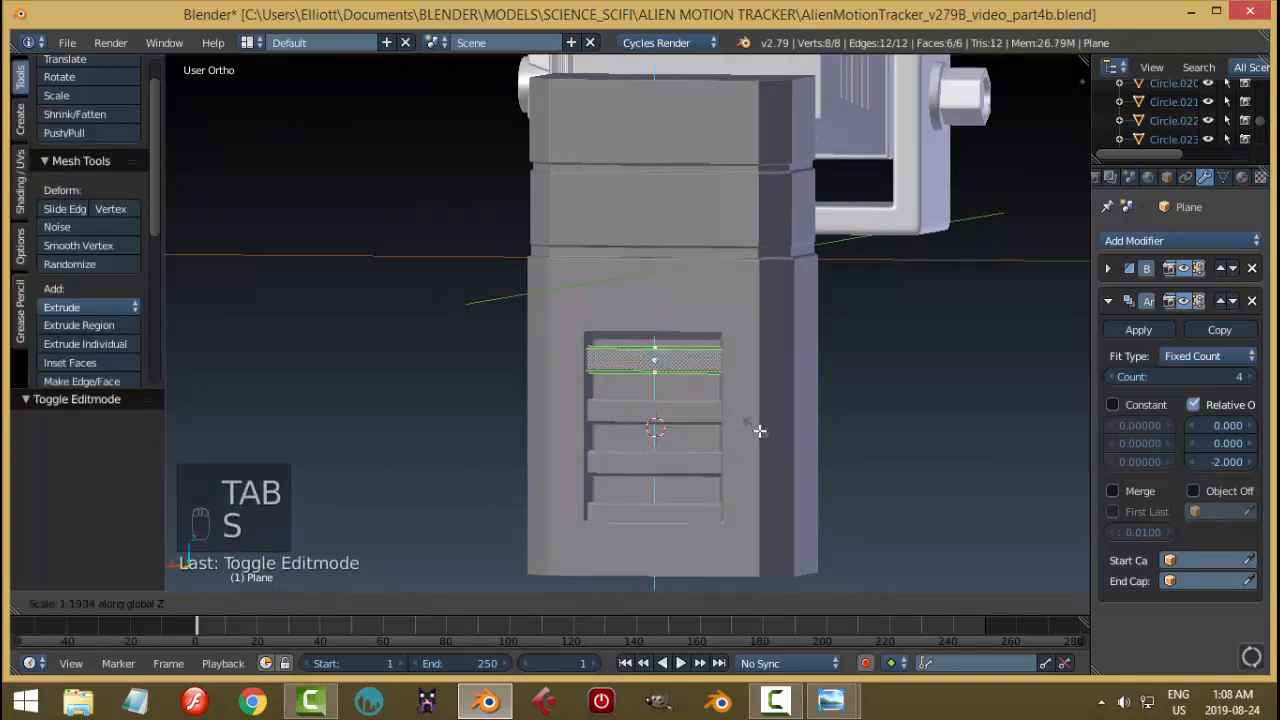
{"action": "left_click", "coordinate": [767, 444]}
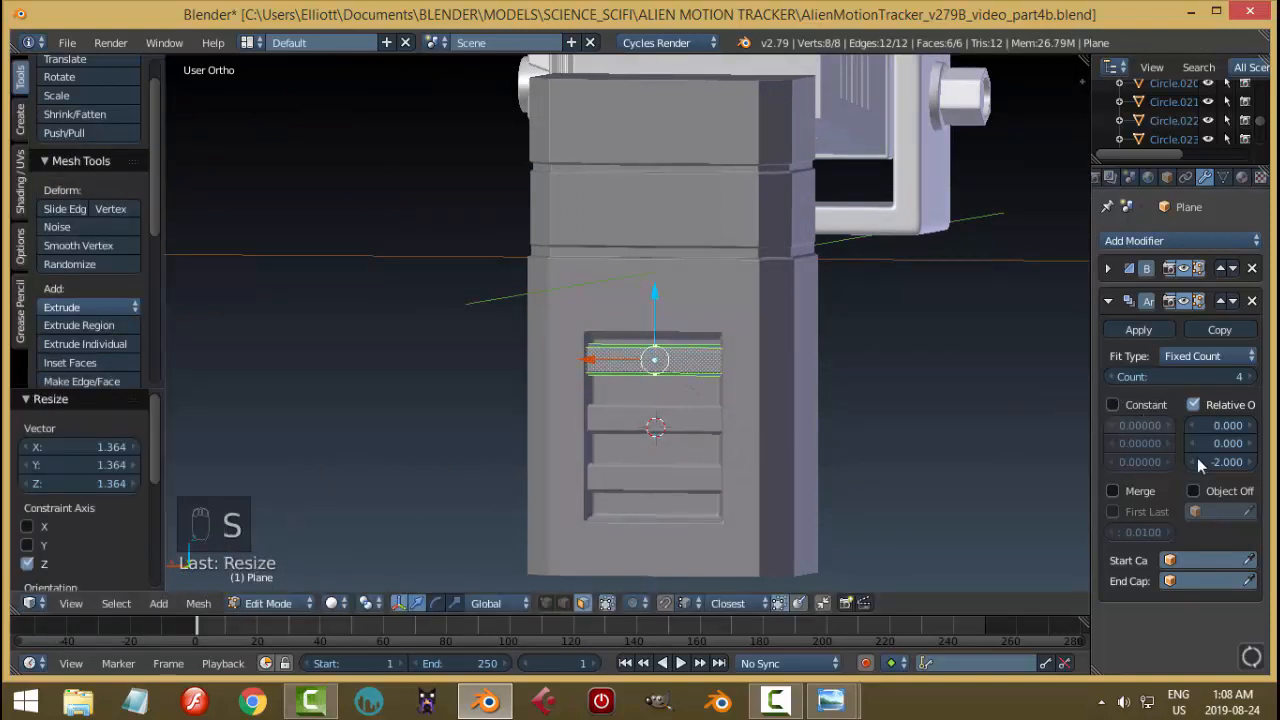
{"action": "left_click_drag", "start_coordinate": [1196, 459], "coordinate": [1230, 459]}
{"action": "key", "text": "a"}
{"action": "middle_click_drag", "start_coordinate": [1009, 431], "coordinate": [739, 391]}
{"action": "key", "text": "Tab"}
{"action": "left_click", "coordinate": [735, 437]}
Lower the slats about 0.023 along Z to center the stack vertically in the recess.
{"action": "key", "text": "a"}
{"action": "key", "text": "a"}
{"action": "right_click", "coordinate": [725, 388]}
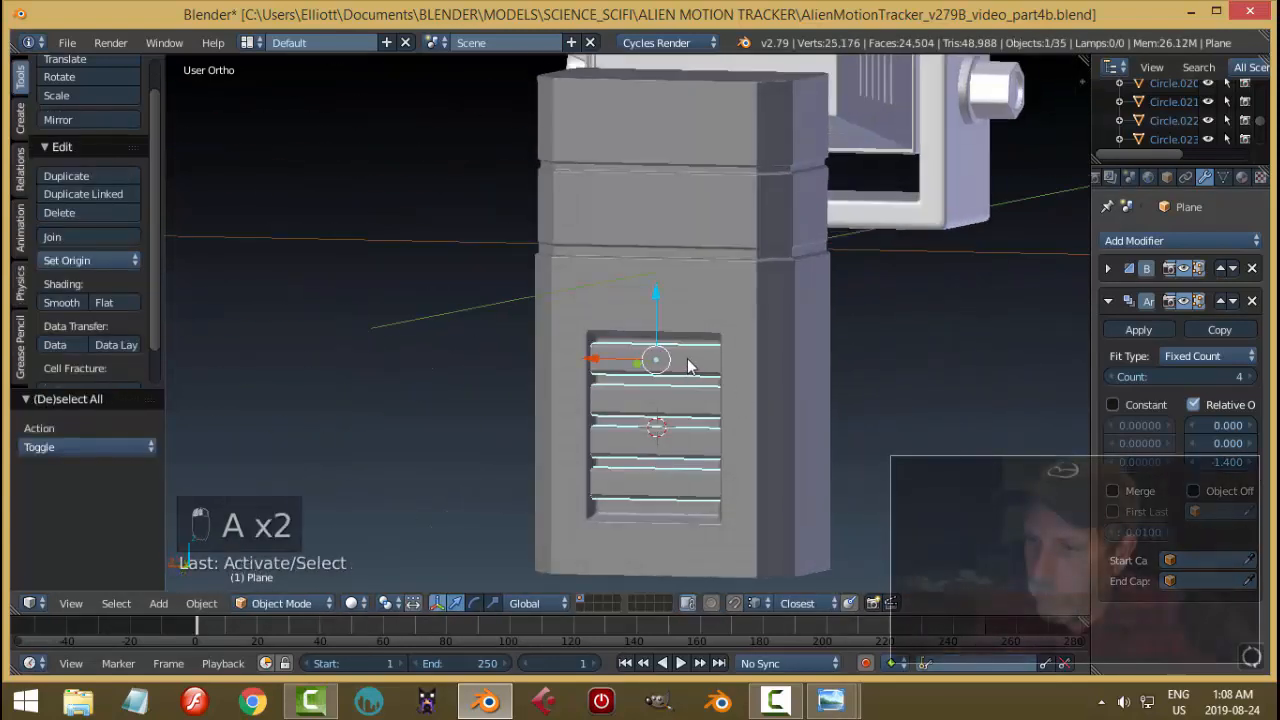
{"action": "left_click_drag", "start_coordinate": [653, 297], "coordinate": [654, 298]}
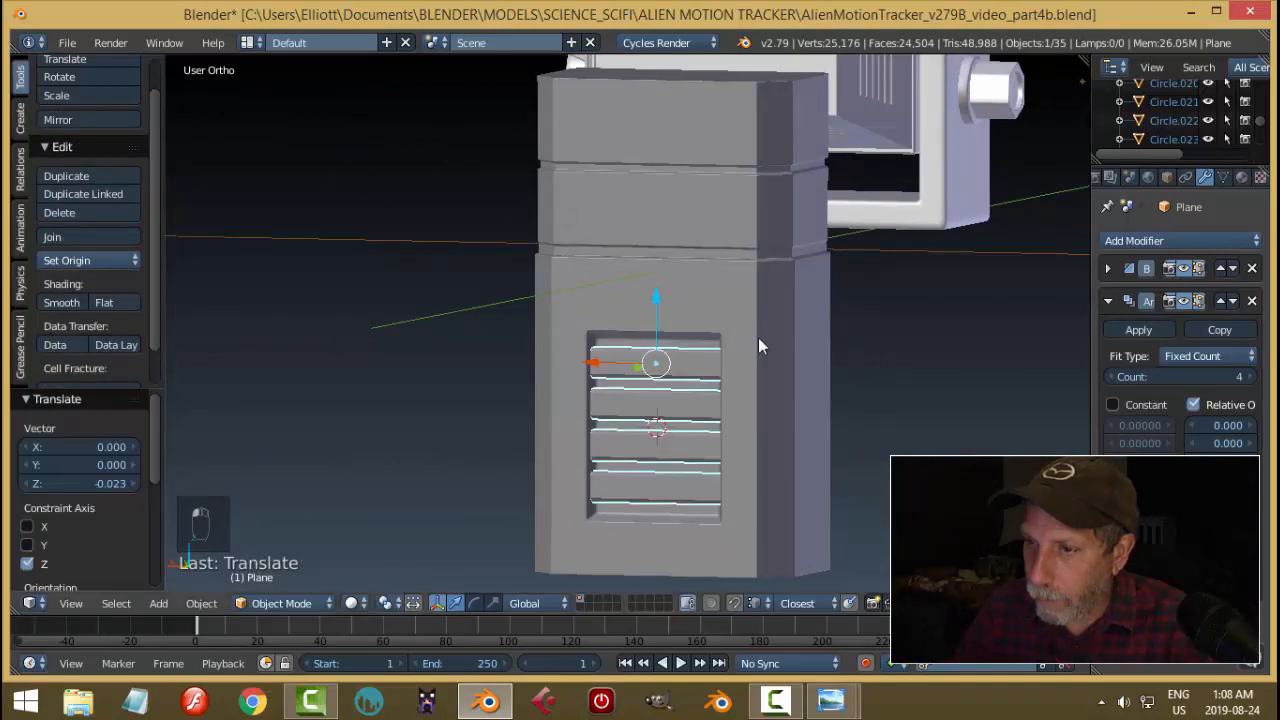
{"action": "key", "text": "a"}
{"action": "middle_click_drag", "start_coordinate": [805, 362], "coordinate": [674, 367]}
Deepen the slats by scaling them up along Y, and save the file.
{"action": "right_click", "coordinate": [674, 367]}
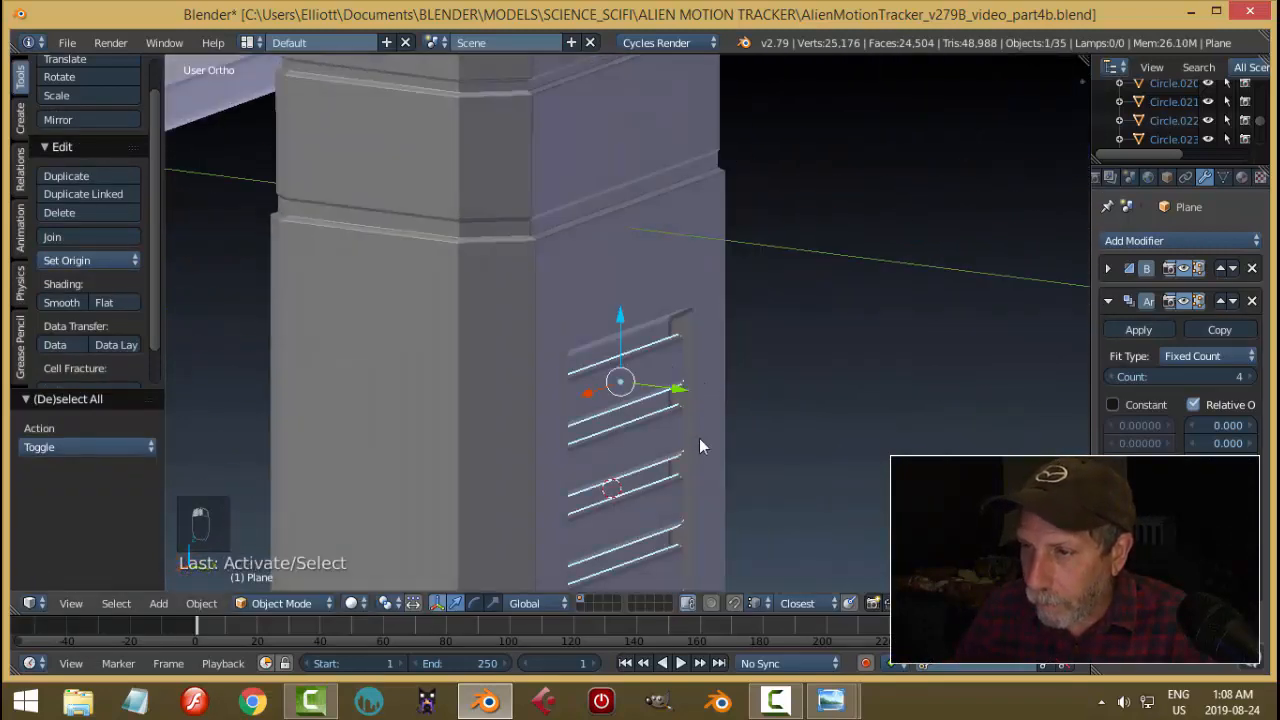
{"action": "middle_click_drag", "start_coordinate": [699, 440], "coordinate": [724, 435]}
{"action": "key", "text": "s"}
{"action": "key", "text": "y"}
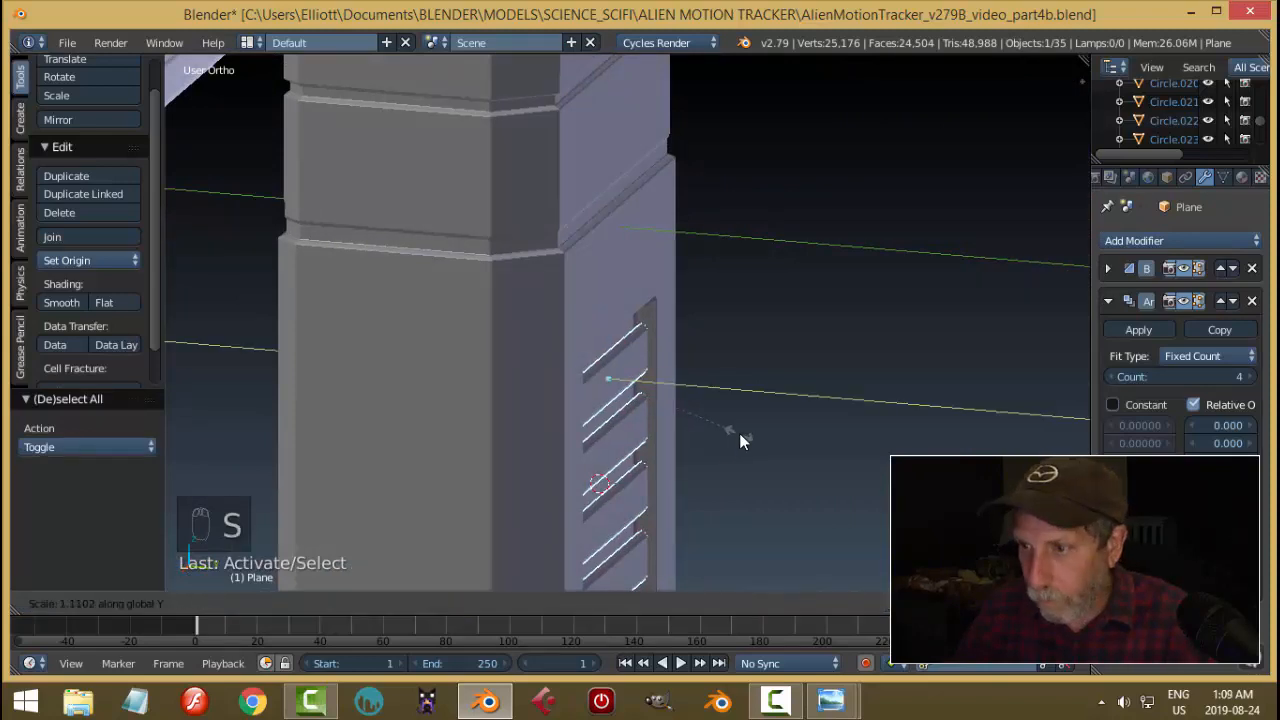
{"action": "left_click", "coordinate": [787, 451]}
{"action": "key", "text": "a"}
{"action": "middle_click_drag", "start_coordinate": [762, 433], "coordinate": [665, 403]}
{"action": "key", "text": "ctrl+s"}
Add a horizontal loop cut around the housing's uppermost band with an edge slide of about -0.2, and return to Object Mode.
{"action": "middle_click_drag", "start_coordinate": [754, 404], "coordinate": [647, 273]}
{"action": "right_click", "coordinate": [647, 273]}
{"action": "key", "text": "Tab"}
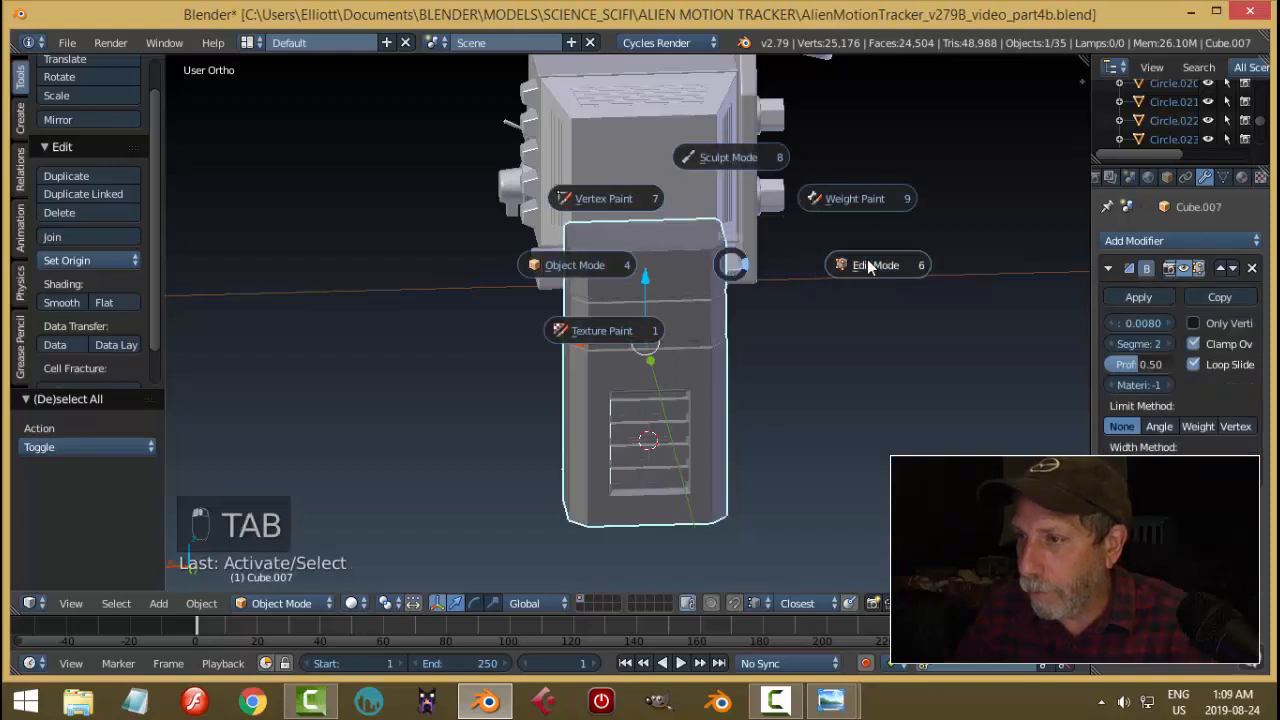
{"action": "middle_click_drag", "start_coordinate": [766, 306], "coordinate": [670, 308]}
{"action": "key", "text": "a"}
{"action": "key", "text": "a"}
{"action": "key", "text": "ctrl+r"}
{"action": "left_click", "coordinate": [668, 305]}
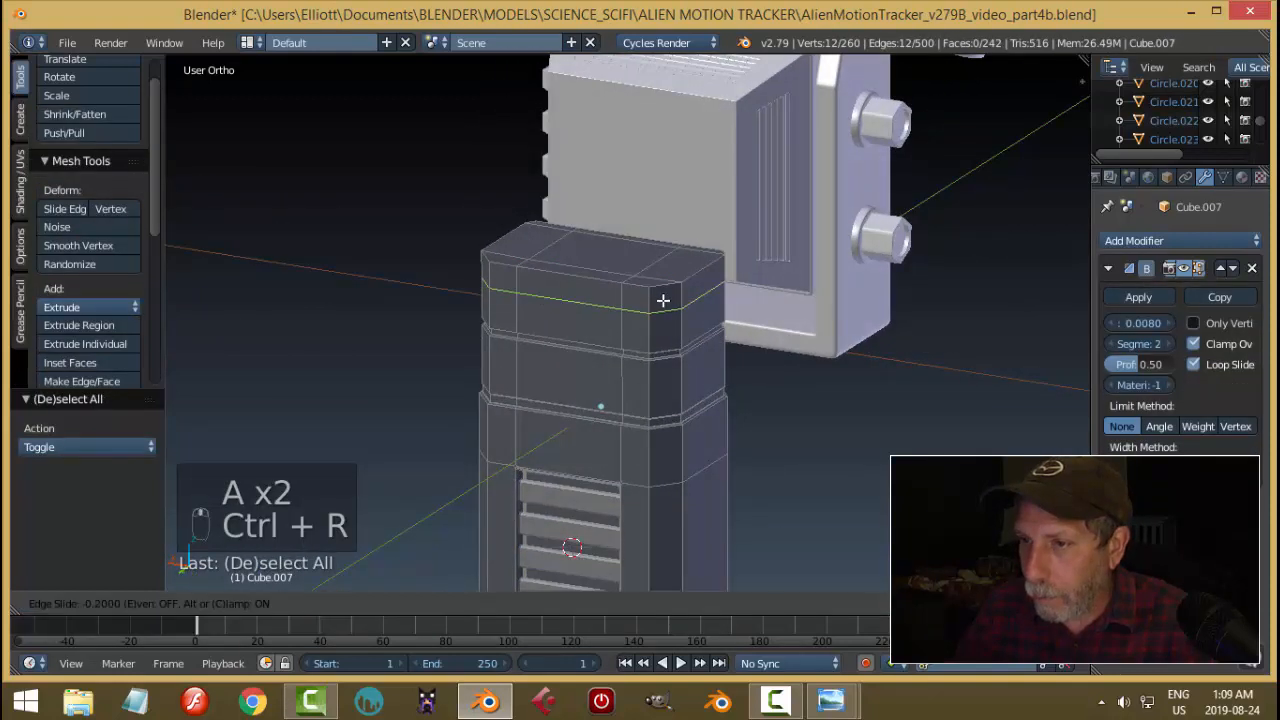
{"action": "left_click", "coordinate": [663, 300]}
{"action": "key", "text": "Tab"}
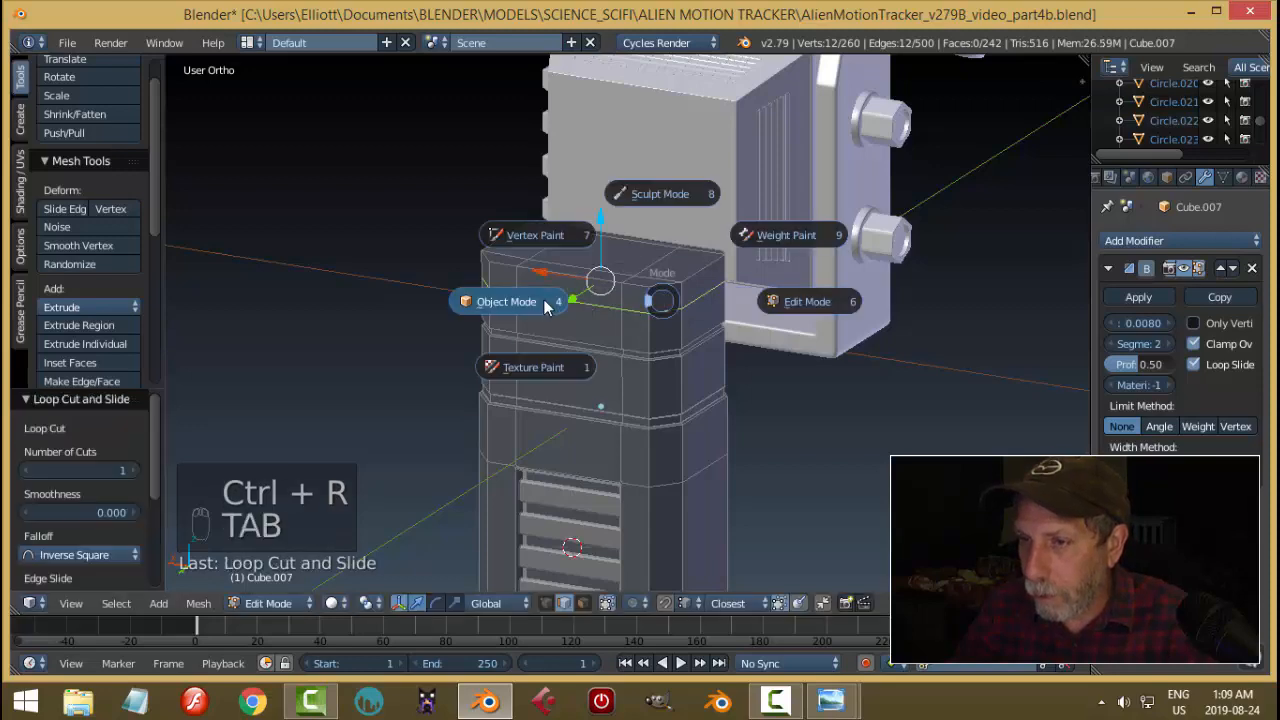
{"action": "left_click", "coordinate": [543, 303]}
Delete the central faces across the housing's top and on both long sides of its uppermost band to open a notch.
{"action": "middle_click_drag", "start_coordinate": [543, 305], "coordinate": [669, 396]}
{"action": "key", "text": "Tab"}
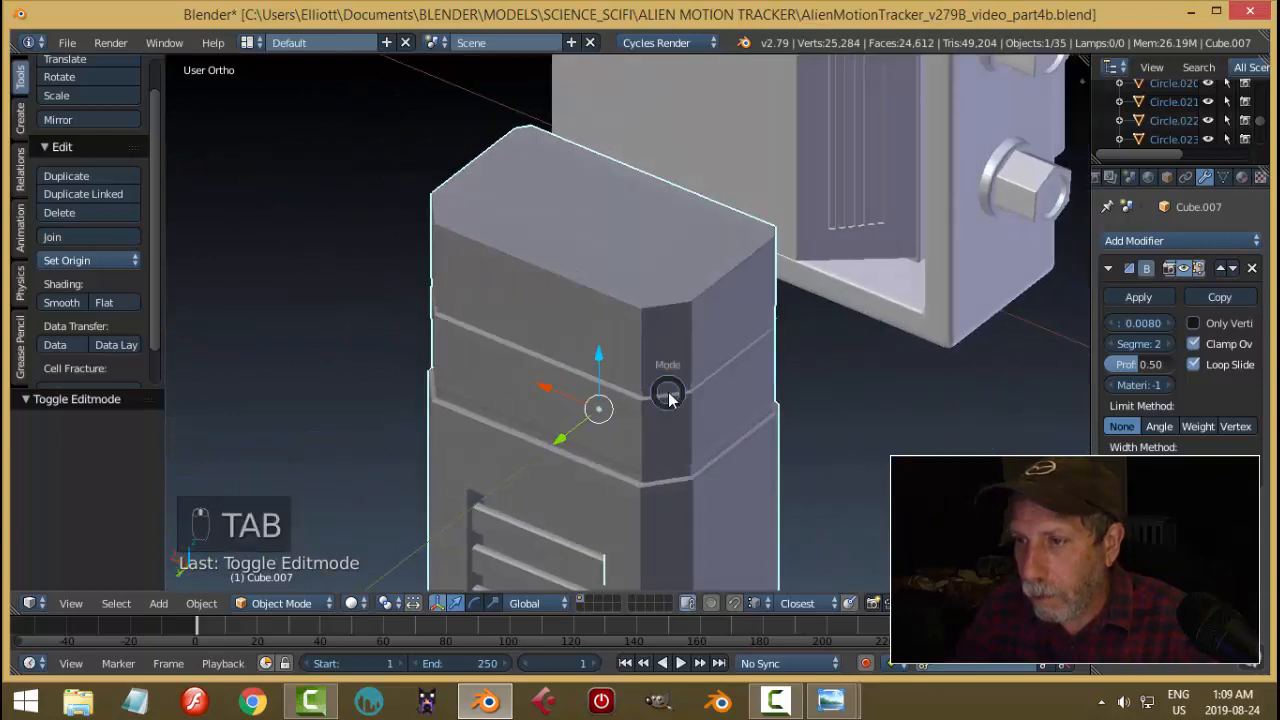
{"action": "left_click", "coordinate": [813, 393]}
{"action": "middle_click_drag", "start_coordinate": [813, 393], "coordinate": [686, 406]}
{"action": "key", "text": "a"}
{"action": "key", "text": "a"}
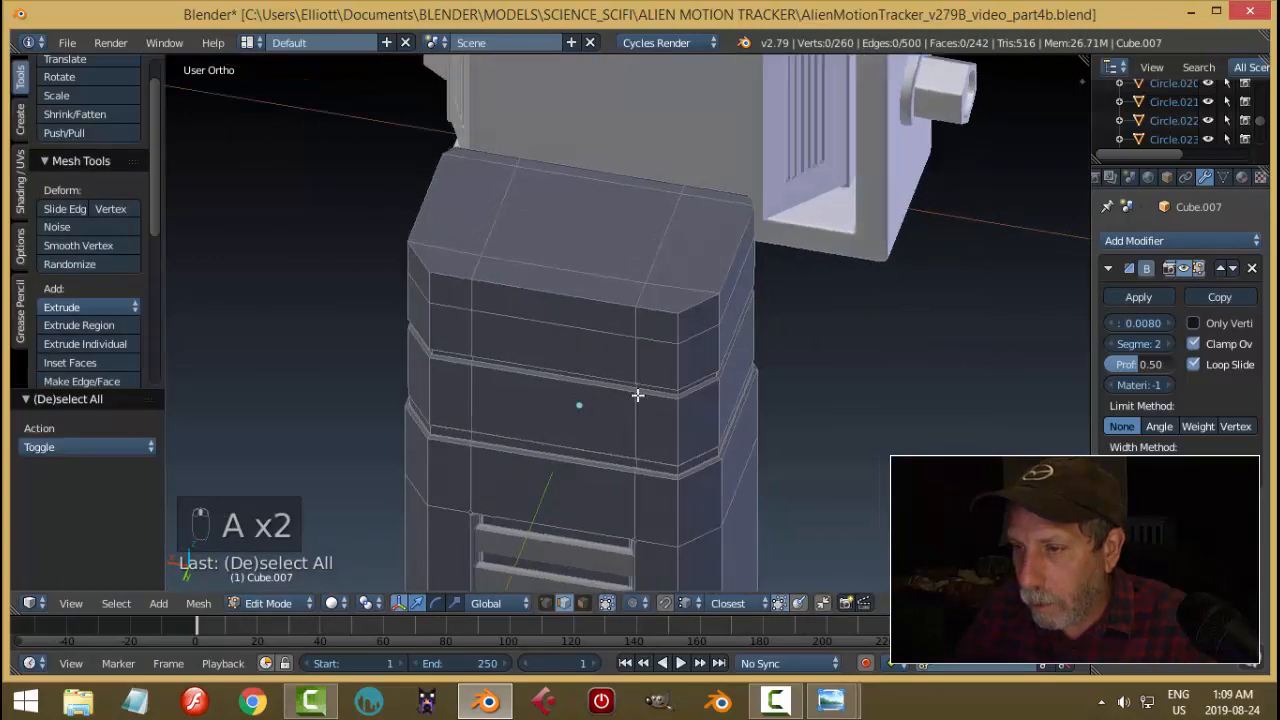
{"action": "key", "text": "ctrl+Tab"}
{"action": "left_click", "coordinate": [588, 384]}
{"action": "left_click", "coordinate": [575, 310]}
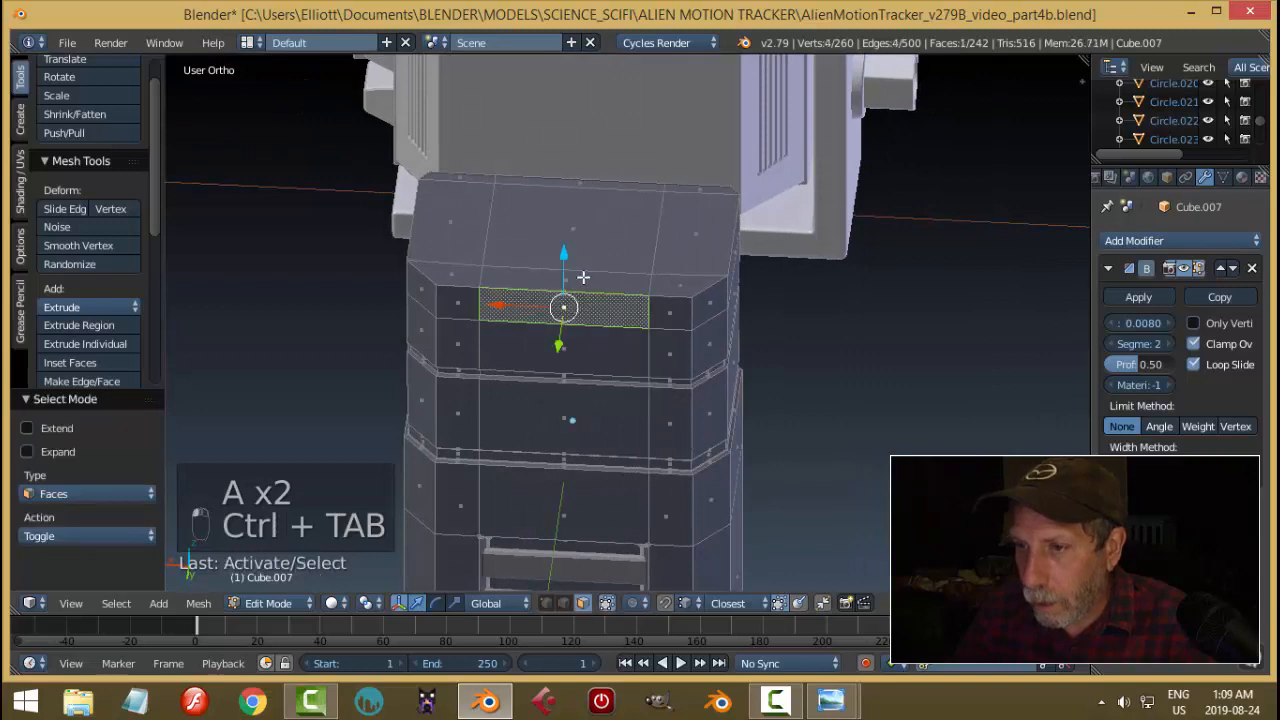
{"action": "left_click", "coordinate": [583, 280], "text": "shift"}
{"action": "right_click", "coordinate": [606, 238], "text": "shift"}
{"action": "right_click", "coordinate": [635, 186], "text": "shift"}
{"action": "middle_click_drag", "start_coordinate": [822, 335], "coordinate": [747, 297]}
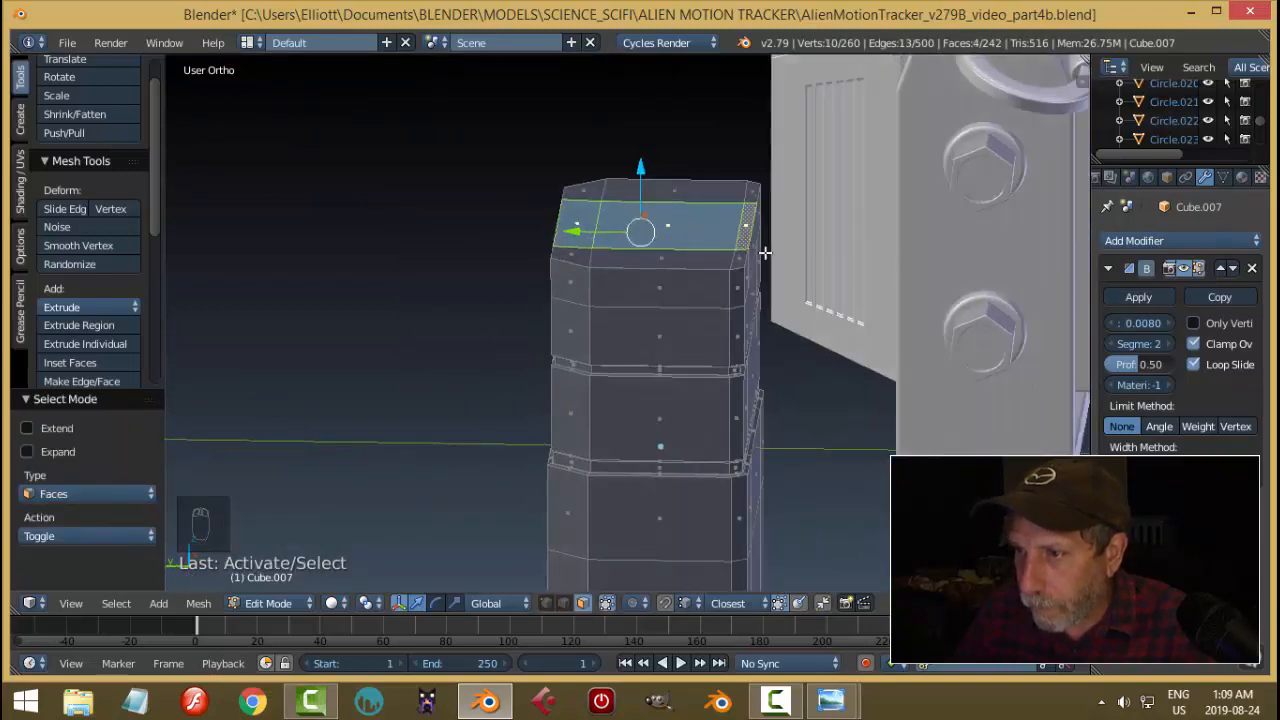
{"action": "key", "text": "x"}
{"action": "left_click", "coordinate": [722, 292]}
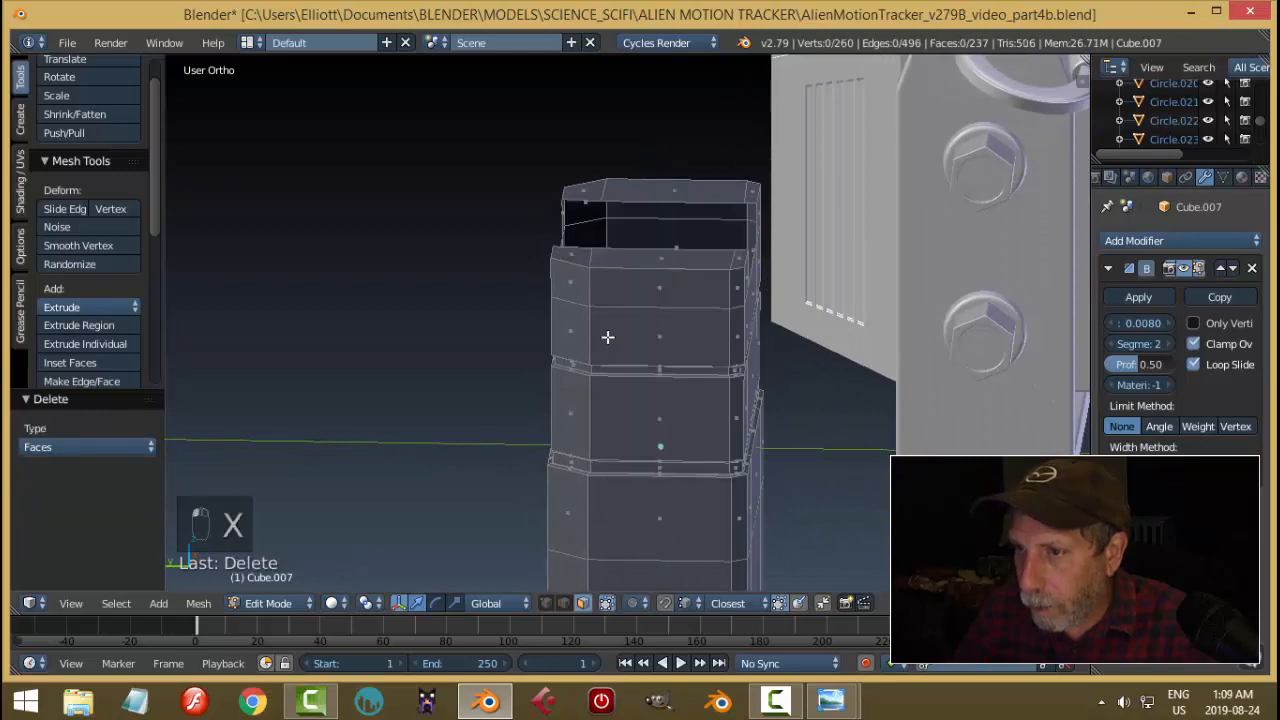
Connect the two lower corner vertices at one end of the notch with a new edge across the opening.
{"action": "middle_click_drag", "start_coordinate": [606, 337], "coordinate": [566, 367]}
{"action": "key", "text": "ctrl+Tab"}
{"action": "left_click", "coordinate": [716, 347]}
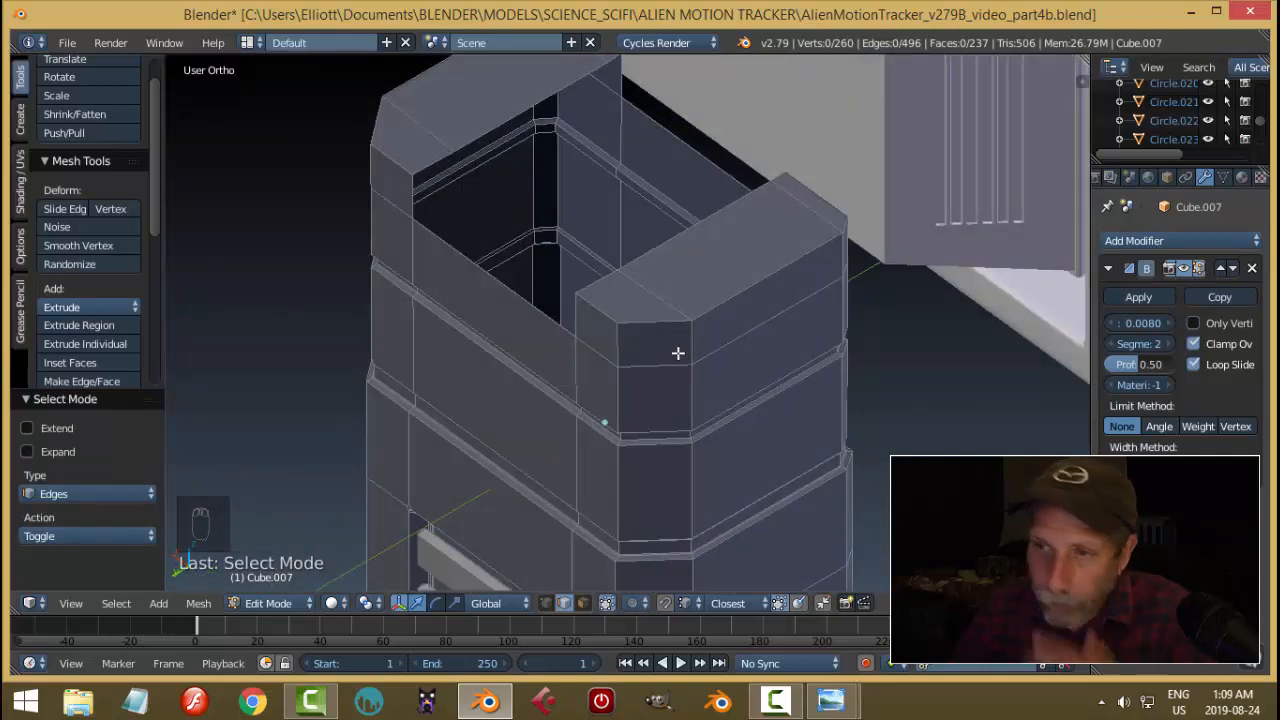
{"action": "middle_click_drag", "start_coordinate": [517, 292], "coordinate": [498, 263]}
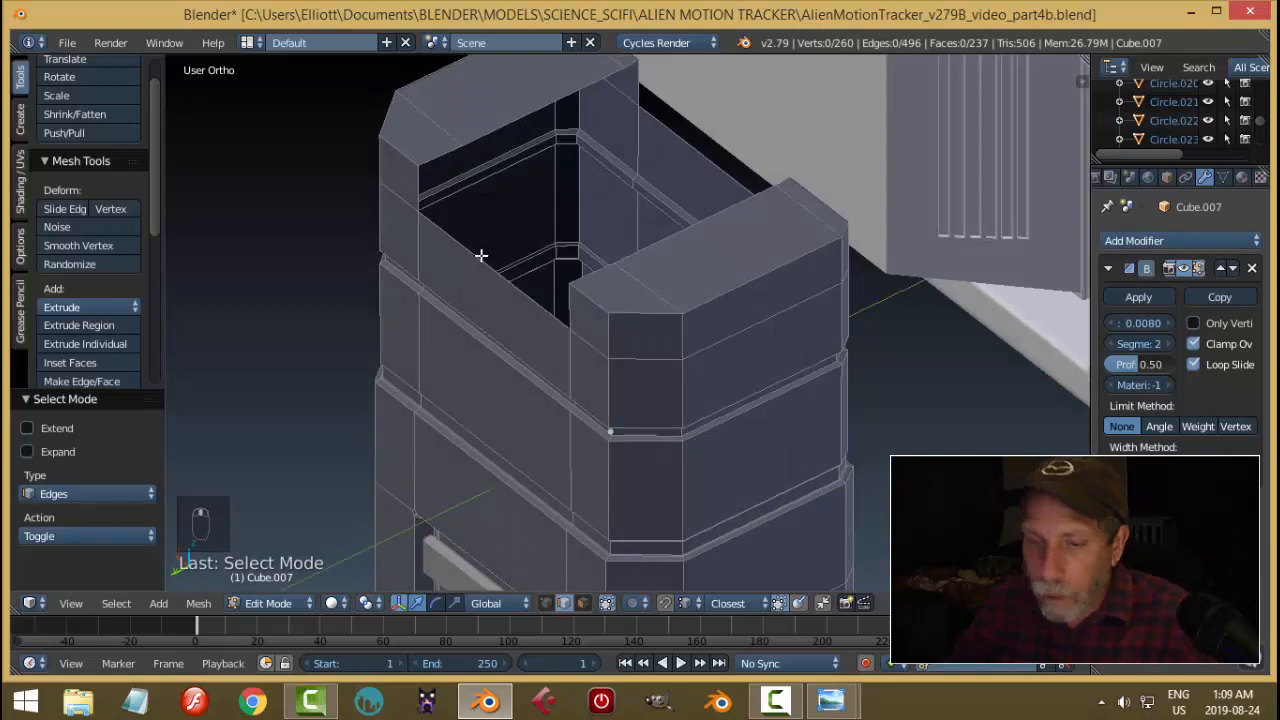
{"action": "key", "text": "ctrl+Tab"}
{"action": "left_click", "coordinate": [447, 235]}
{"action": "right_click", "coordinate": [462, 146]}
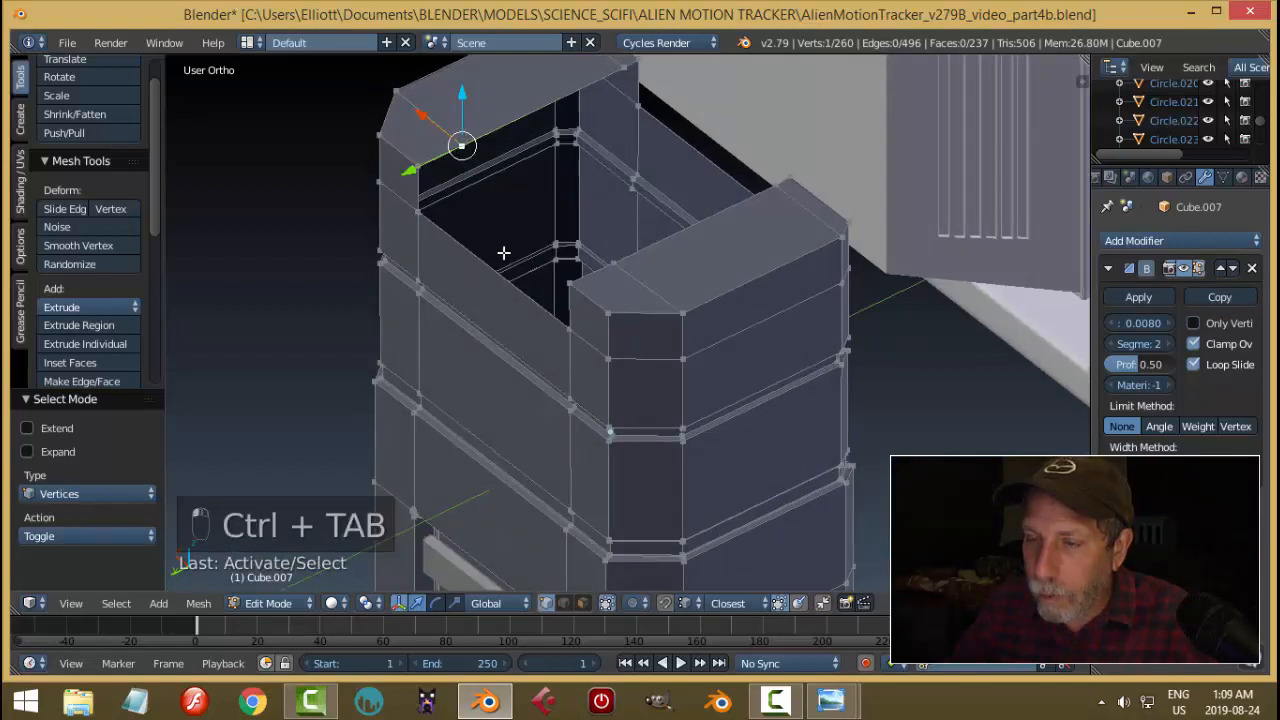
{"action": "middle_click_drag", "start_coordinate": [503, 253], "coordinate": [500, 225]}
{"action": "right_click", "coordinate": [419, 219]}
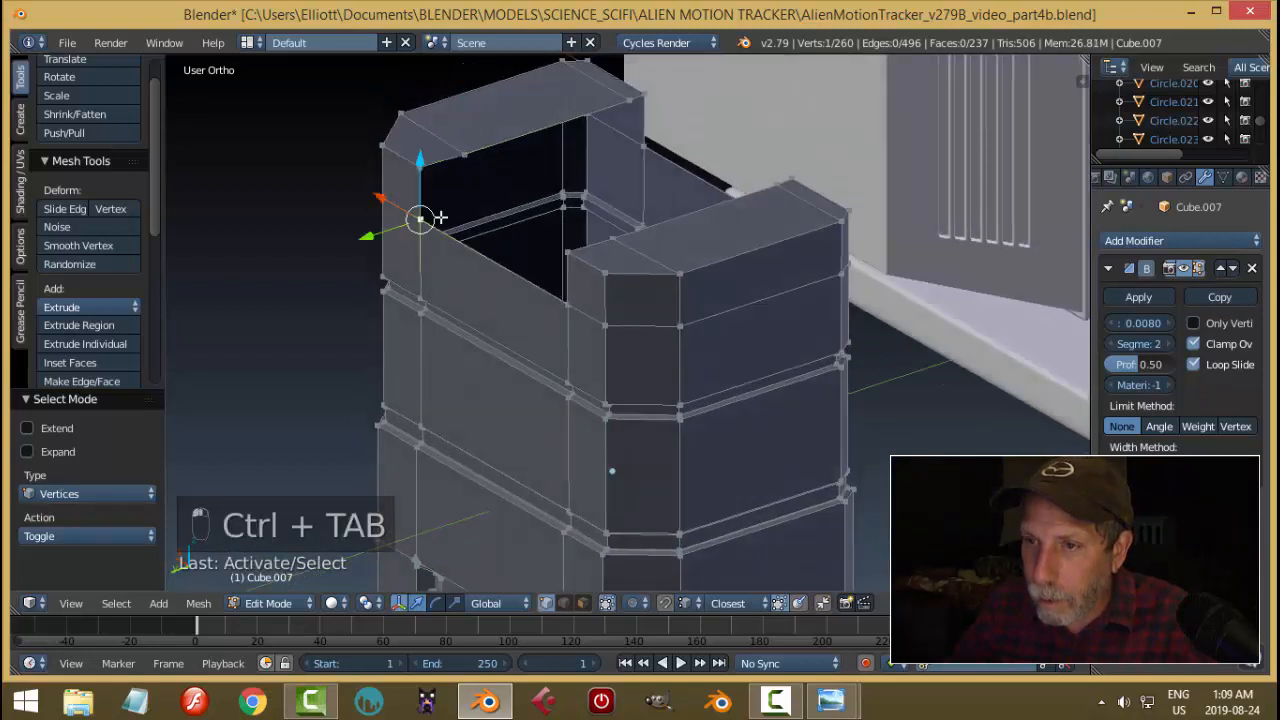
{"action": "right_click", "coordinate": [641, 145], "text": "shift"}
{"action": "middle_click_drag", "start_coordinate": [610, 240], "coordinate": [645, 240]}
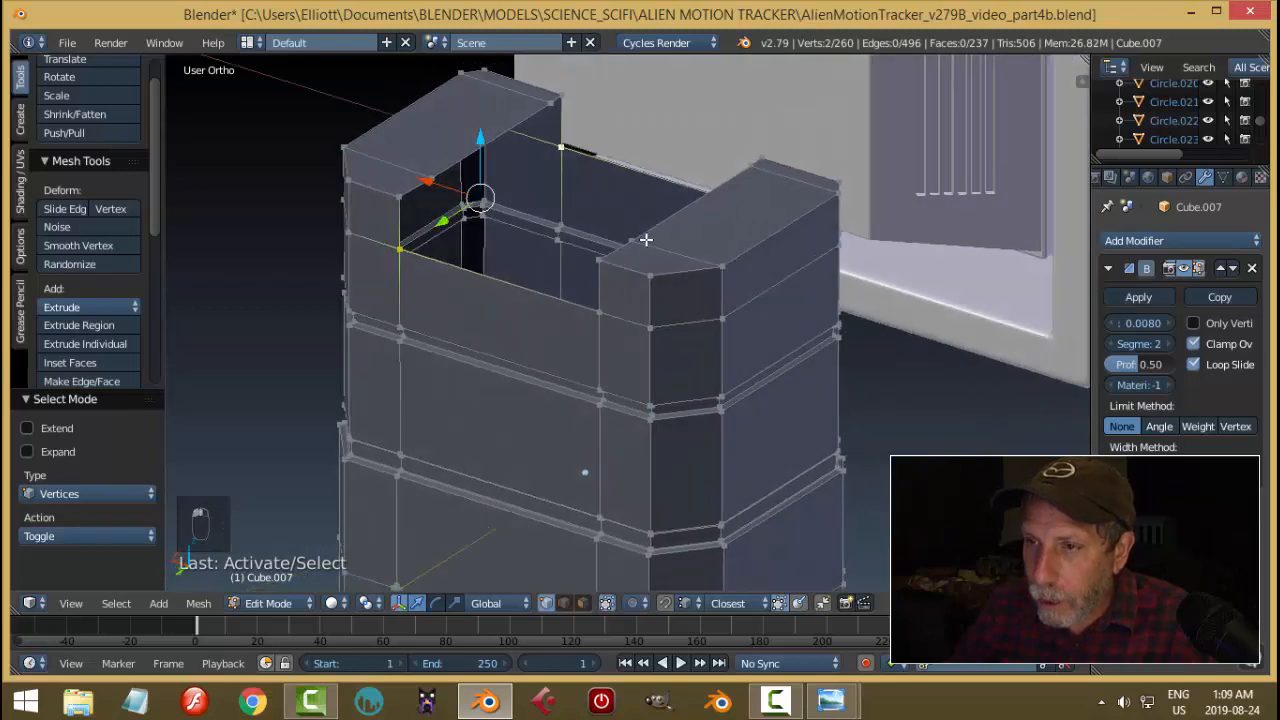
{"action": "key", "text": "w"}
{"action": "left_click", "coordinate": [599, 176]}
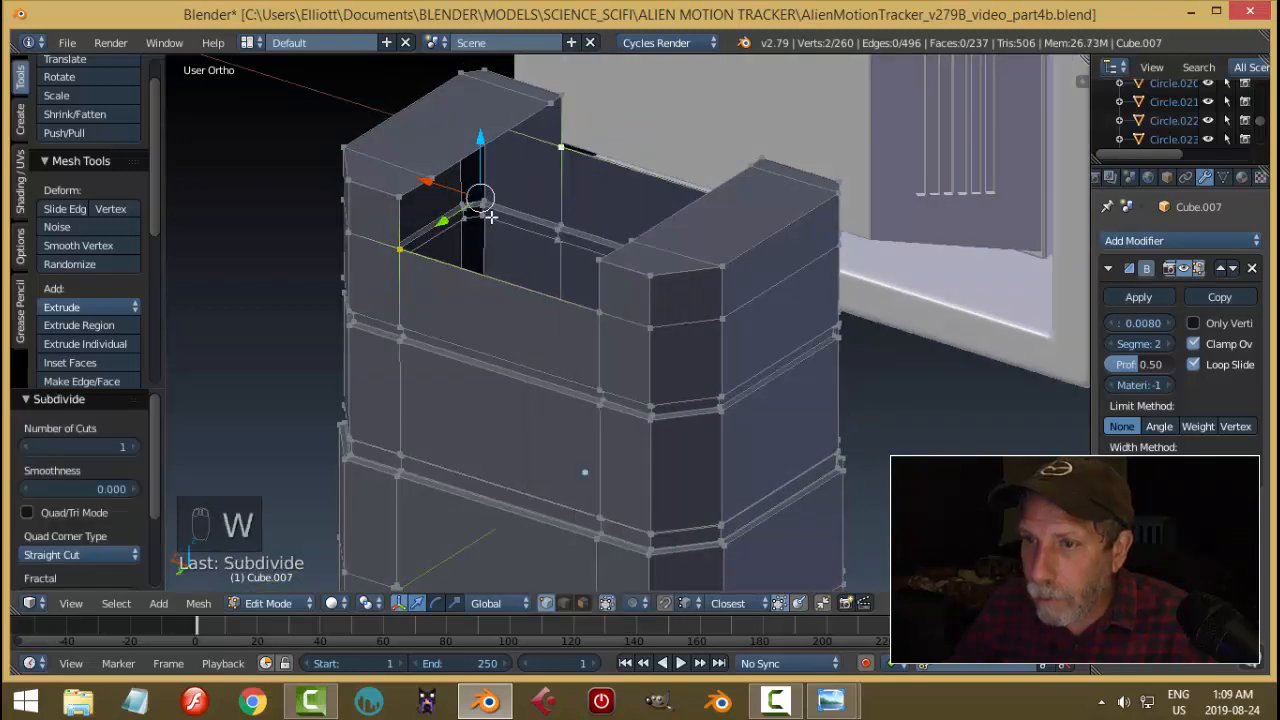
{"action": "middle_click_drag", "start_coordinate": [603, 240], "coordinate": [577, 277]}
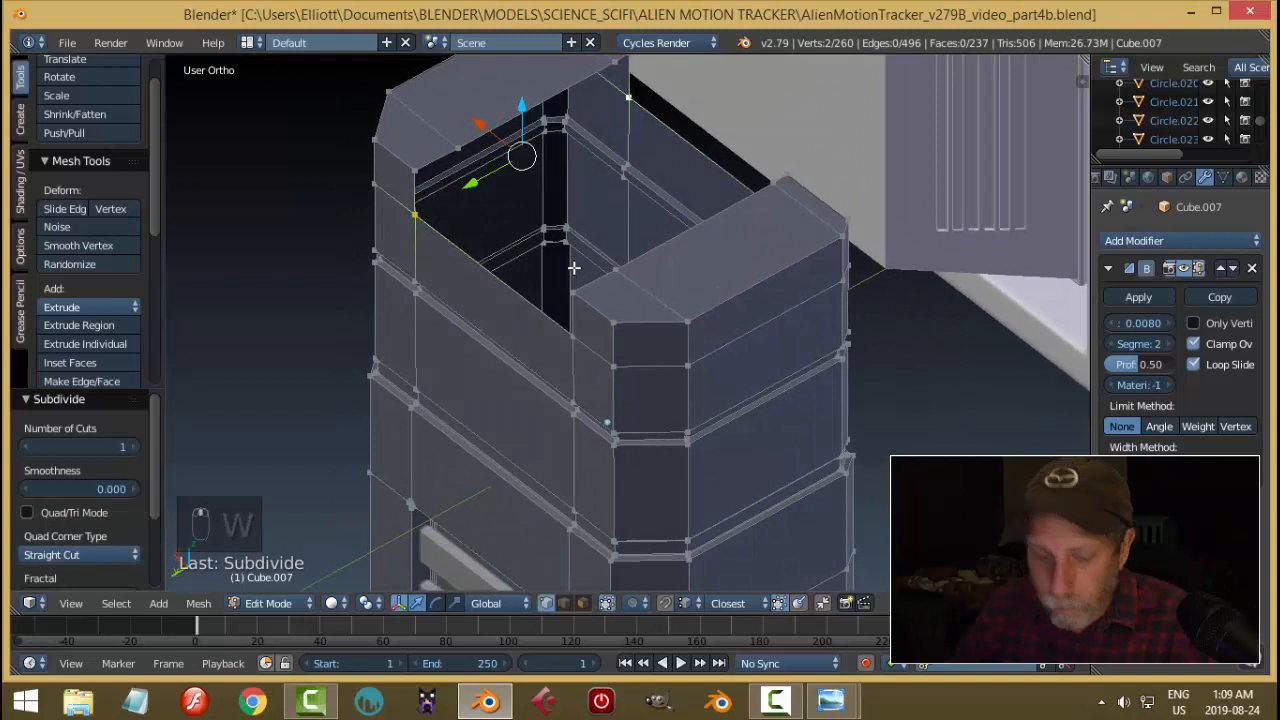
{"action": "key", "text": "f"}
Subdivide the new edge across the notch with 2 cuts and clear the selection.
{"action": "key", "text": "w"}
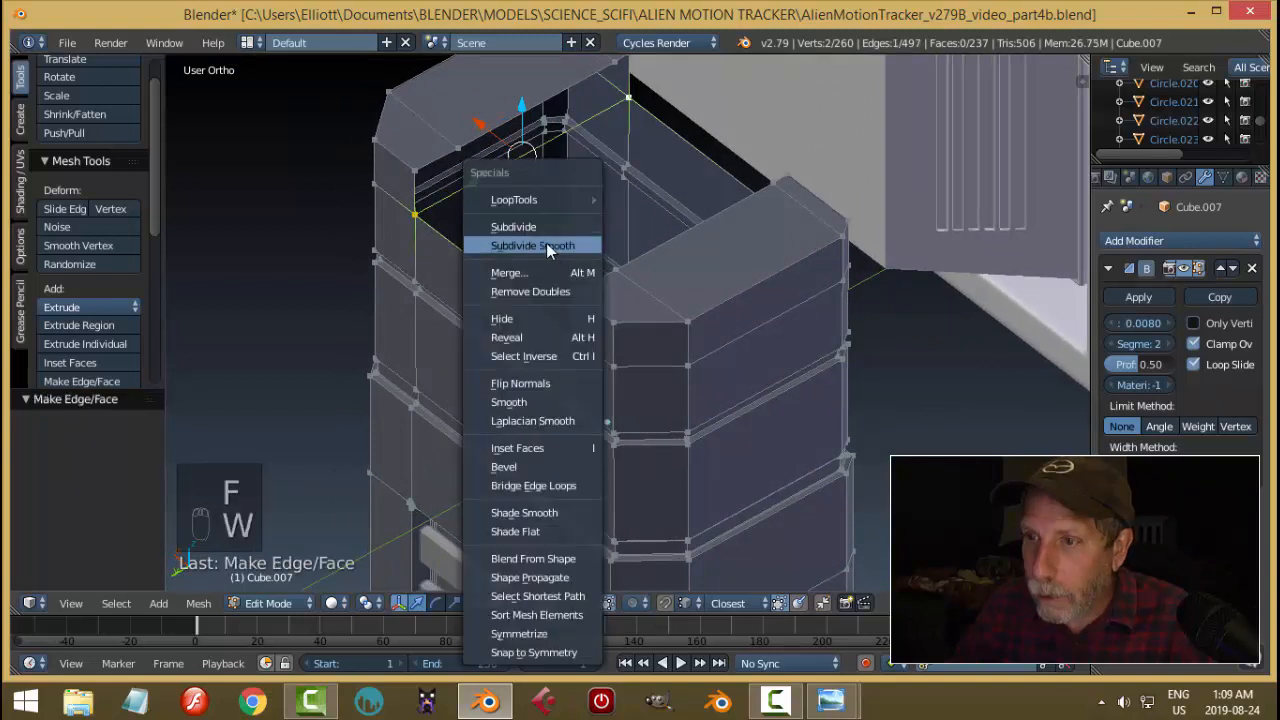
{"action": "left_click", "coordinate": [540, 227]}
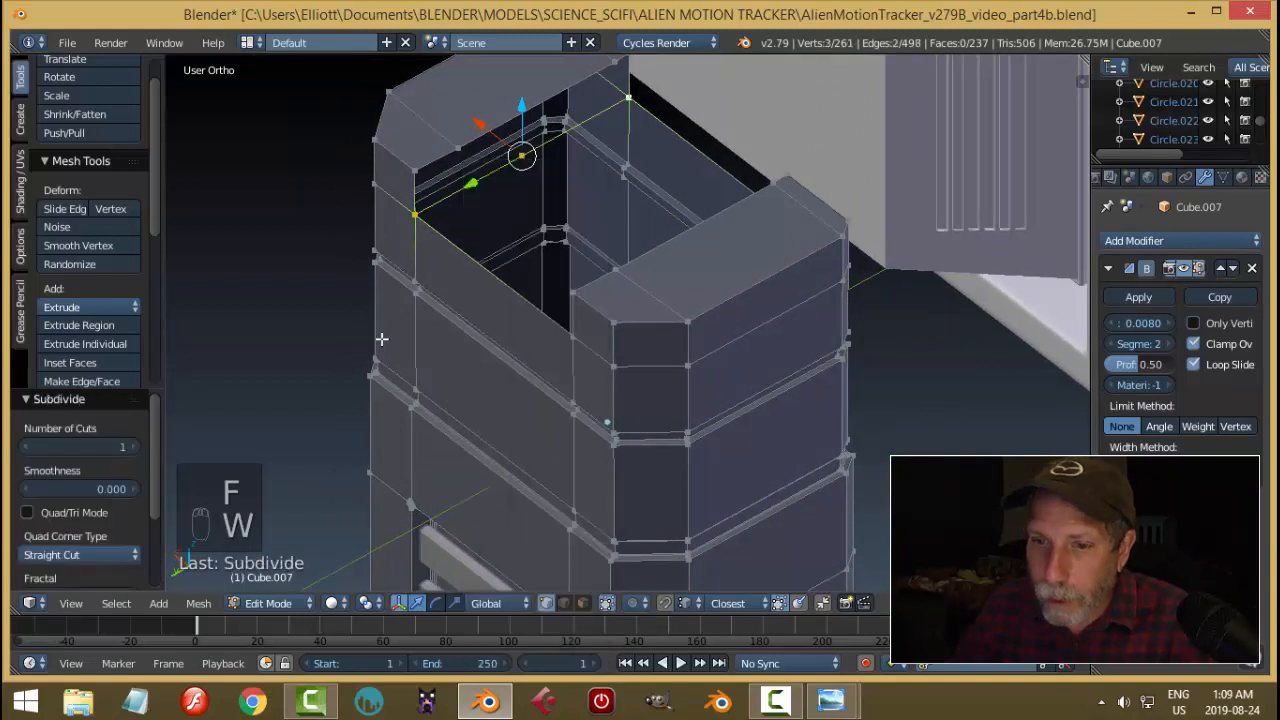
{"action": "left_click", "coordinate": [137, 446]}
{"action": "key", "text": "a"}
Move the edge's two new vertices outward toward its ends, by about 0.130 and -0.261 along Y.
{"action": "right_click", "coordinate": [482, 176]}
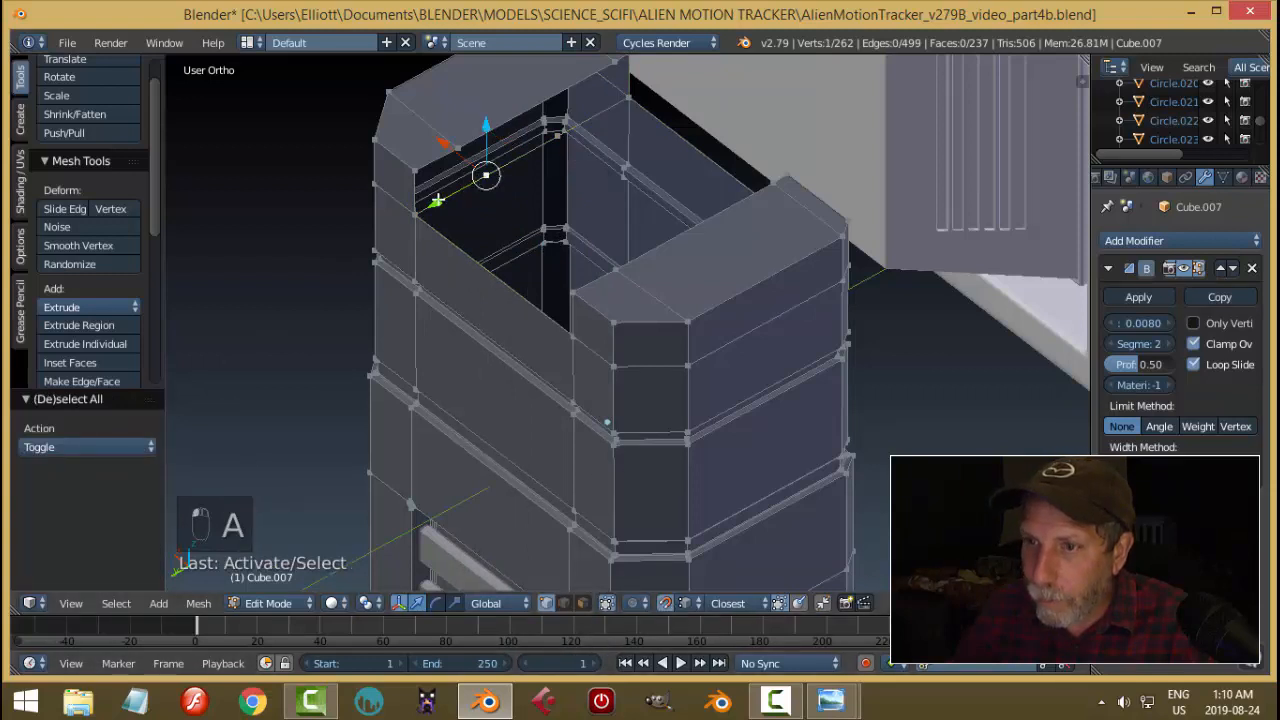
{"action": "left_click_drag", "start_coordinate": [437, 201], "coordinate": [442, 201]}
{"action": "left_click_drag", "start_coordinate": [449, 157], "coordinate": [449, 157]}
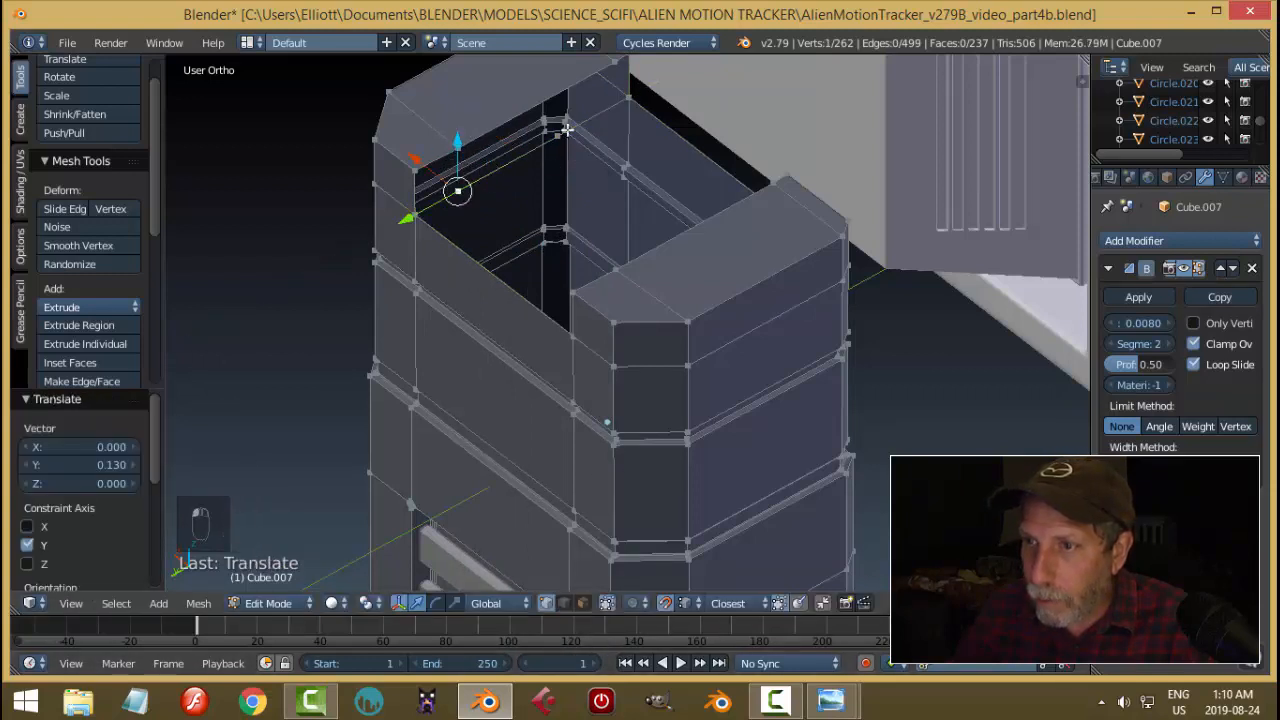
{"action": "middle_click_drag", "start_coordinate": [608, 184], "coordinate": [577, 177]}
{"action": "right_click", "coordinate": [641, 115]}
{"action": "middle_click_drag", "start_coordinate": [641, 115], "coordinate": [530, 261]}
{"action": "left_click_drag", "start_coordinate": [411, 247], "coordinate": [563, 204]}
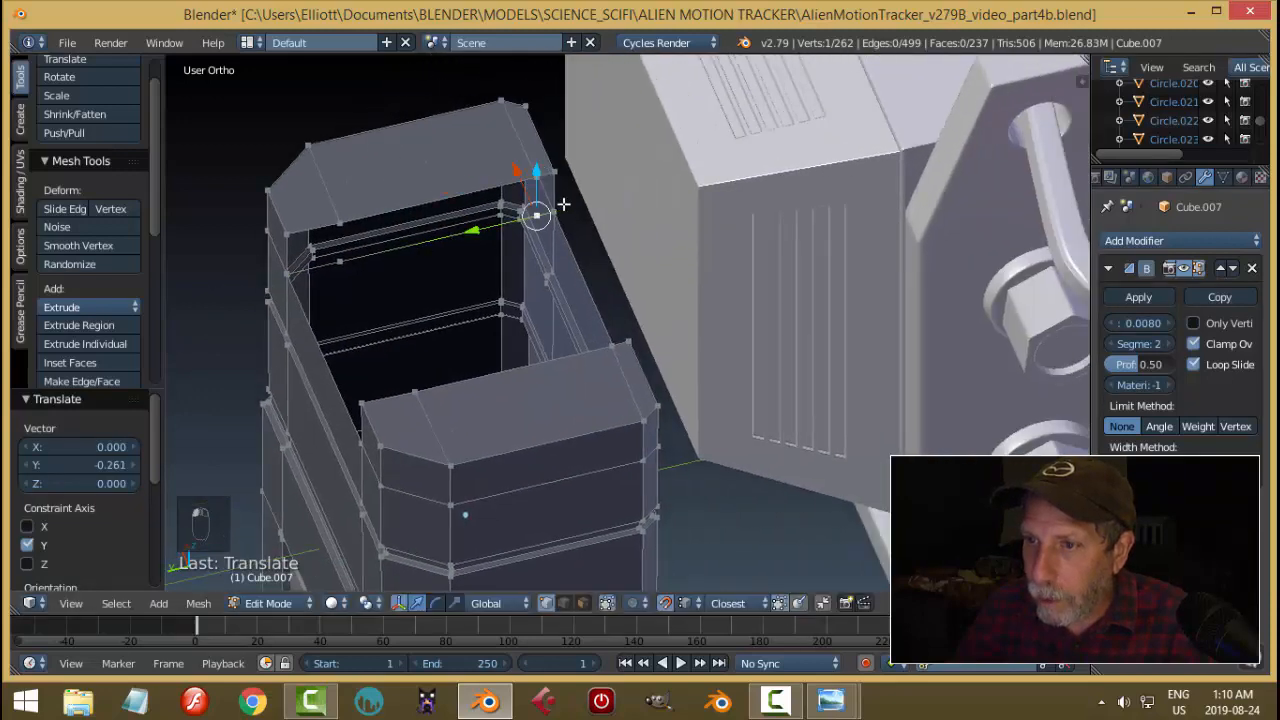
Connect each of the two moved vertices to the block's top-edge vertex directly above it with a vertical edge.
{"action": "key", "text": "a"}
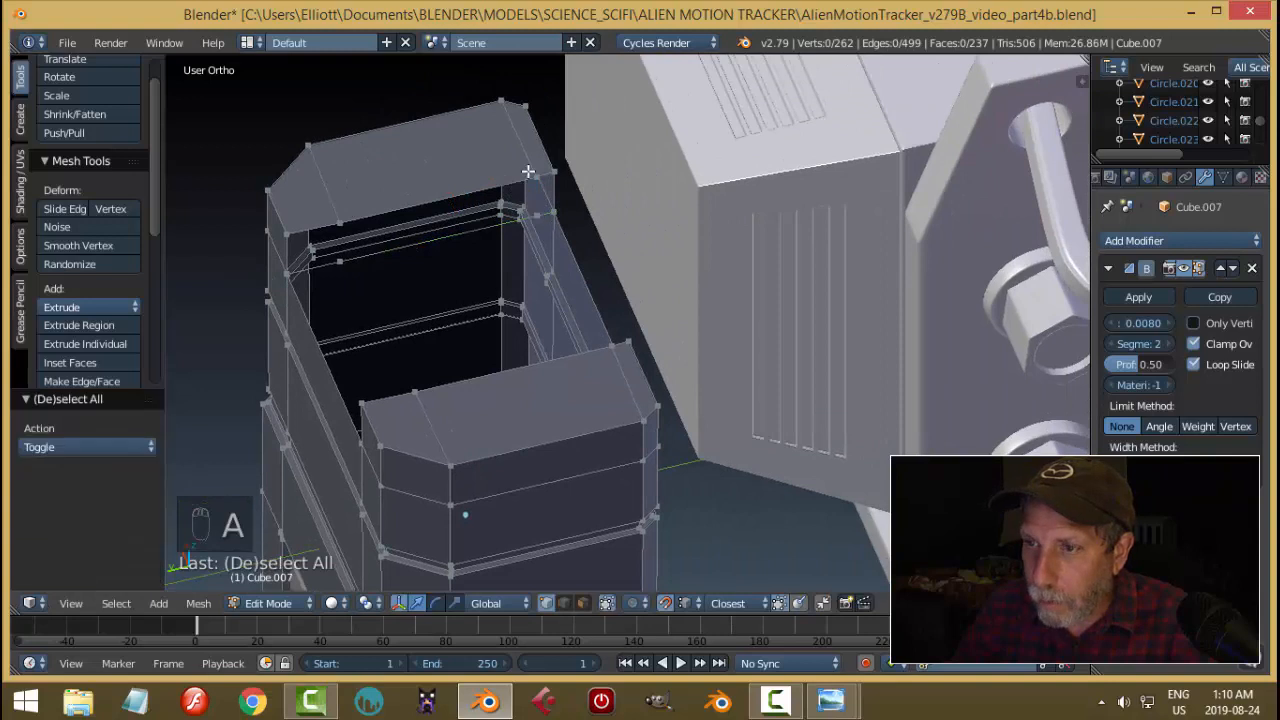
{"action": "key", "text": "f"}
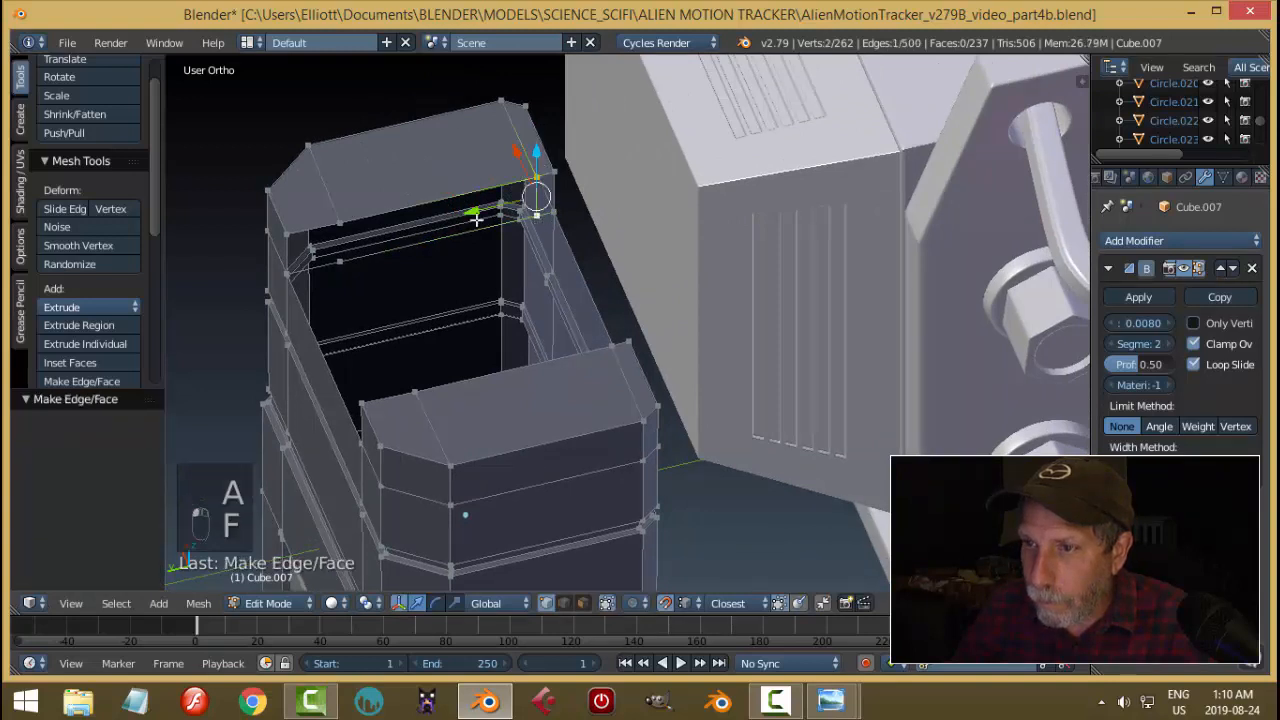
{"action": "right_click", "coordinate": [345, 220]}
{"action": "key", "text": "f"}
{"action": "key", "text": "a"}
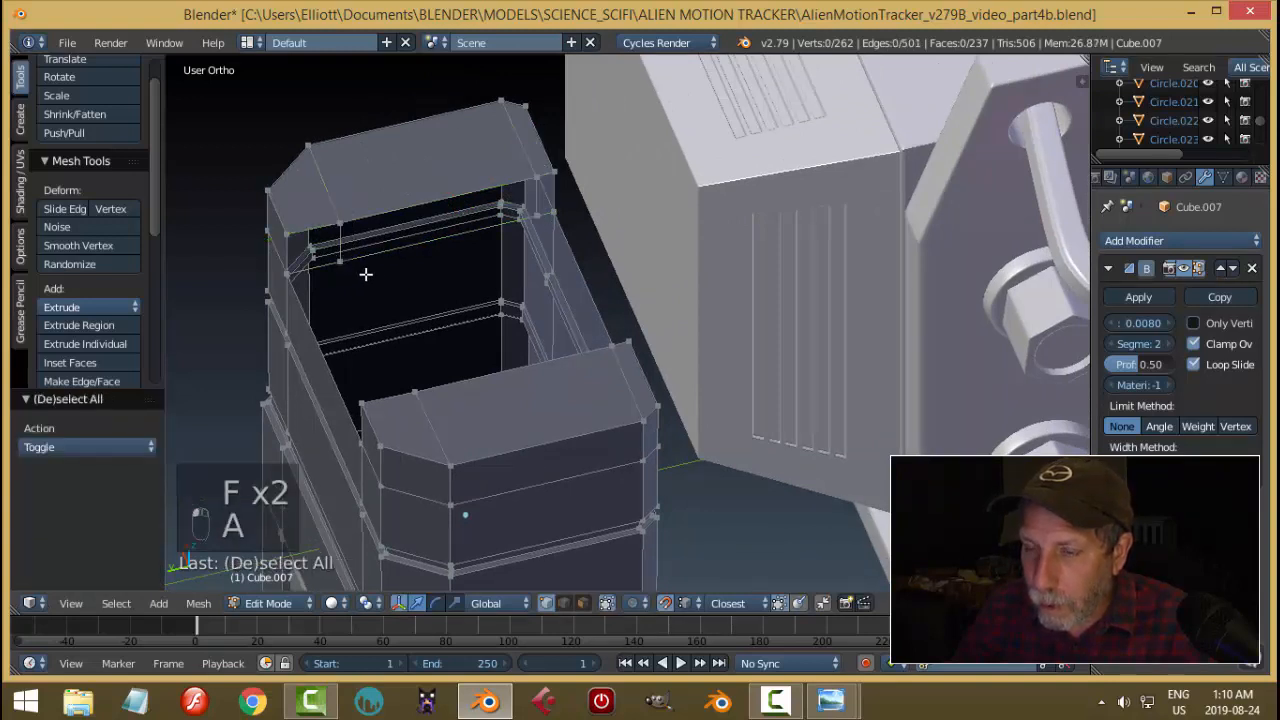
Connect the two lower corner vertices at the notch's opposite end with an edge and subdivide it with 1 cut.
{"action": "middle_click_drag", "start_coordinate": [366, 274], "coordinate": [680, 300]}
{"action": "right_click", "coordinate": [684, 306]}
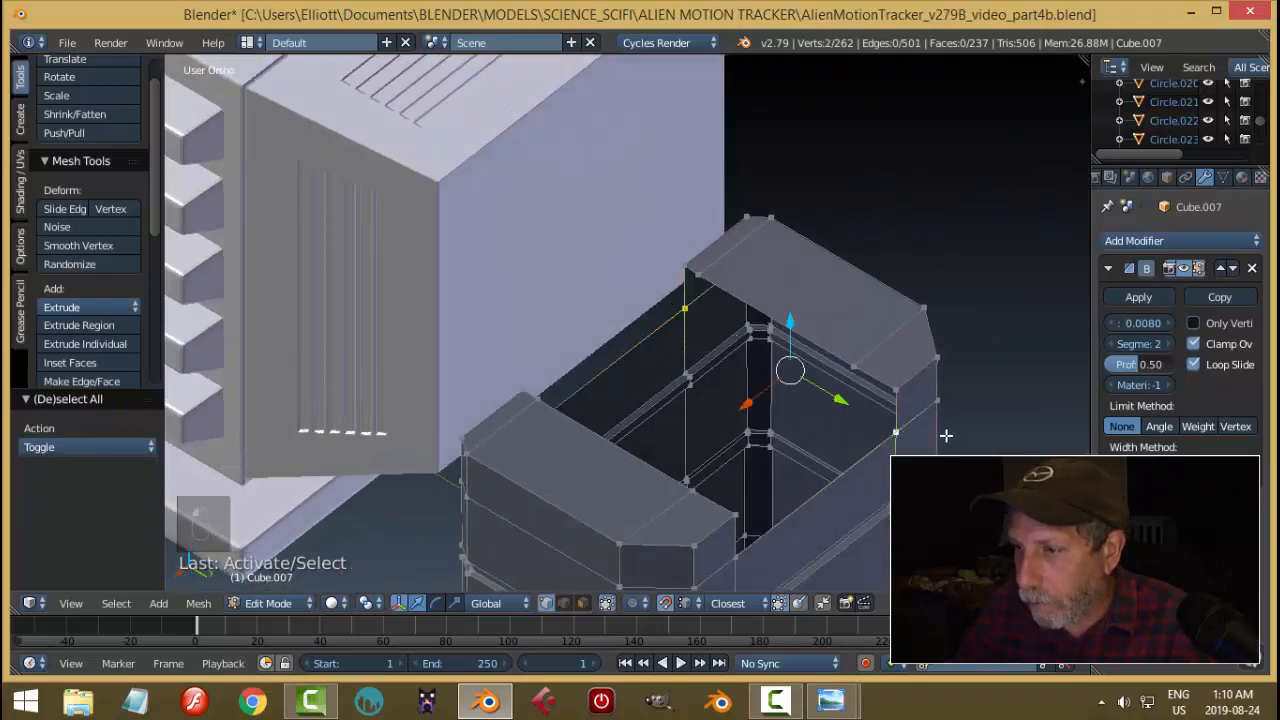
{"action": "key", "text": "f"}
{"action": "key", "text": "w"}
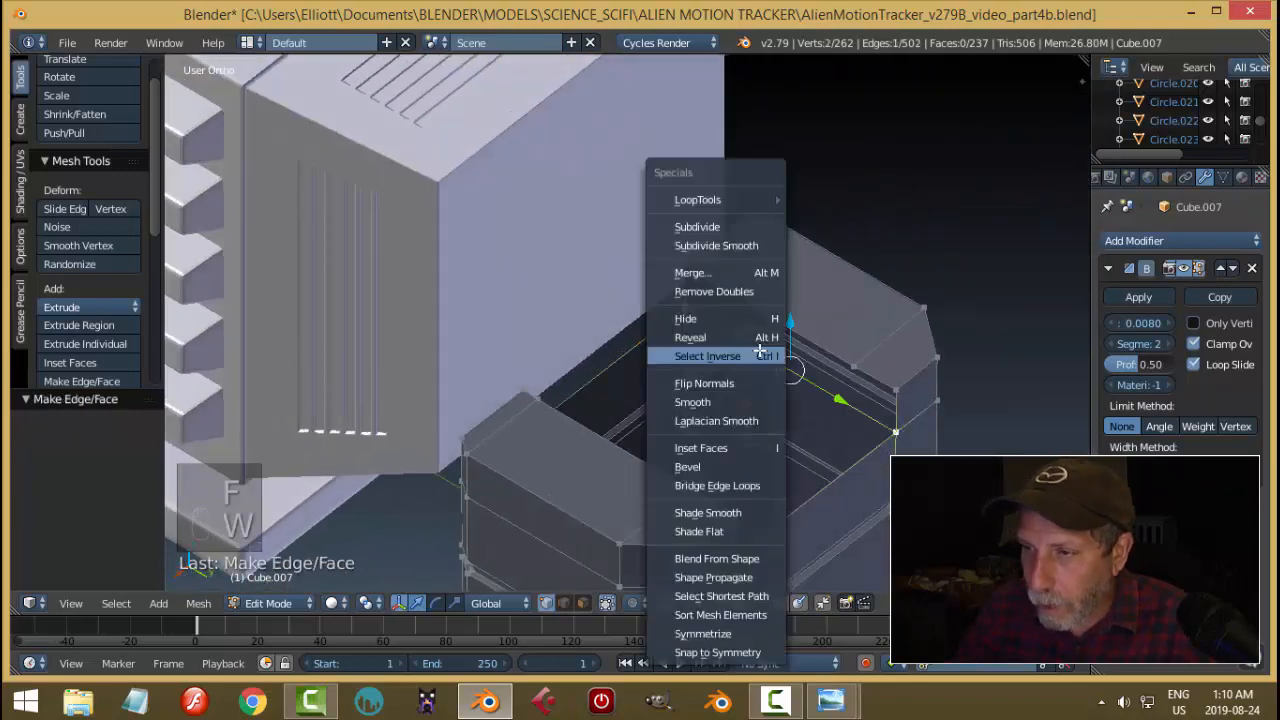
{"action": "left_click", "coordinate": [729, 217]}
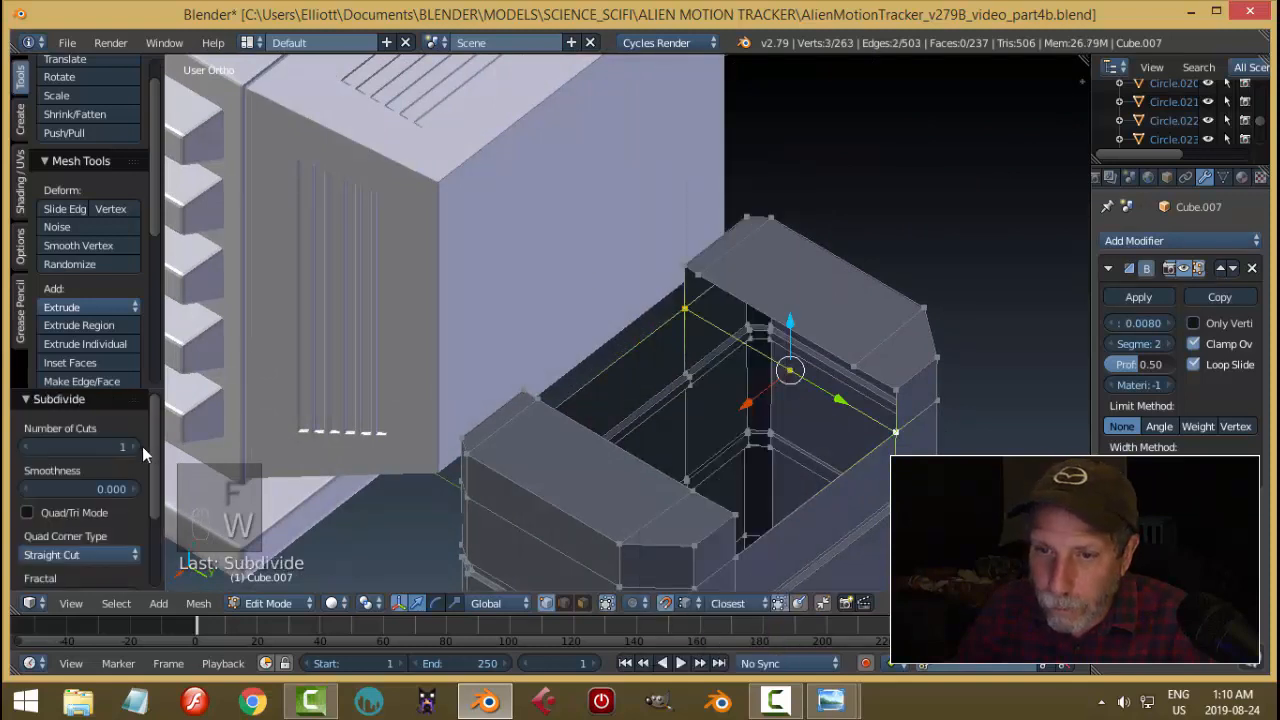
{"action": "key", "text": "a"}
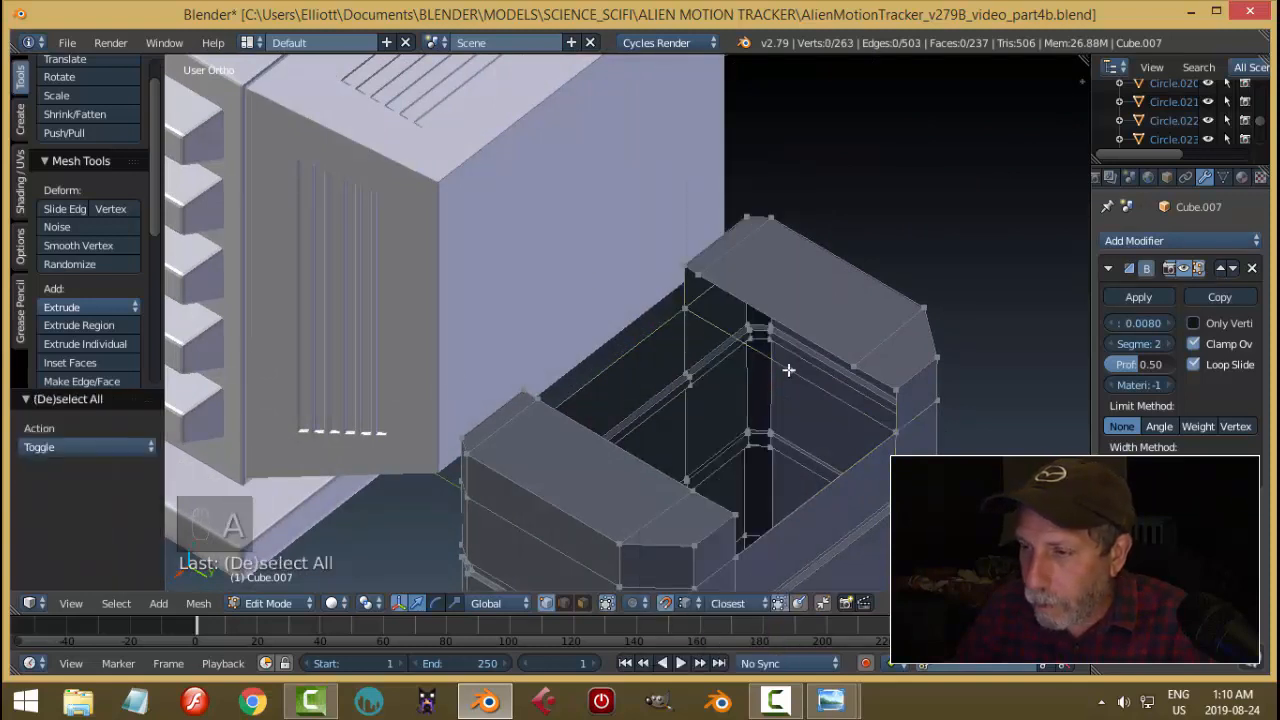
Move the edge's middle vertex about -0.423 along Y and subdivide the longer segment between it and the far corner.
{"action": "right_click", "coordinate": [789, 371]}
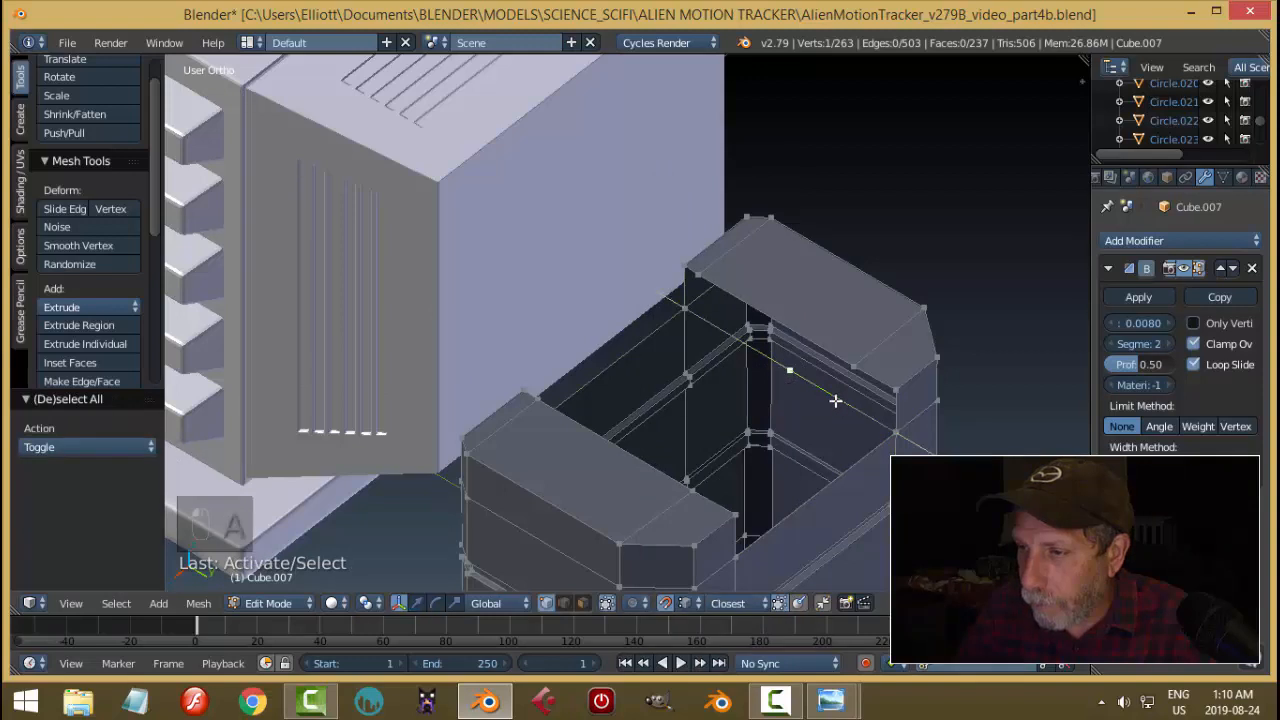
{"action": "left_click_drag", "start_coordinate": [835, 401], "coordinate": [718, 300]}
{"action": "right_click", "coordinate": [897, 435], "text": "shift"}
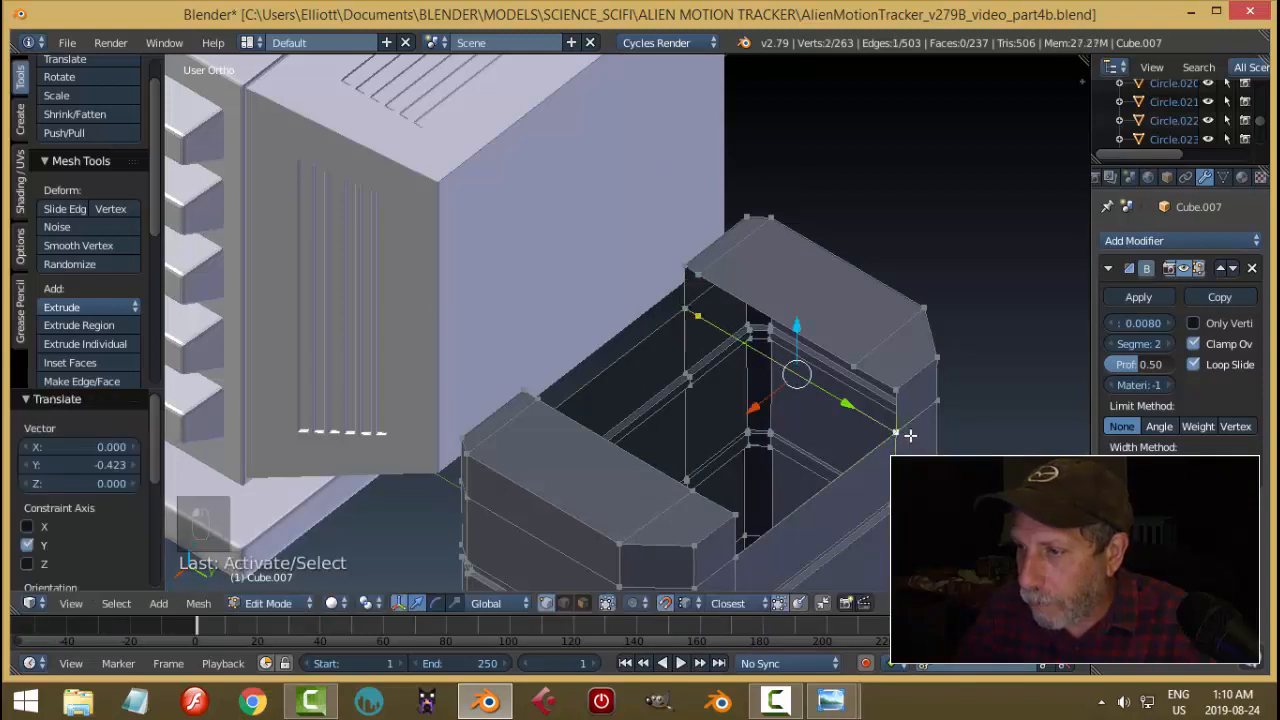
{"action": "key", "text": "w"}
{"action": "left_click", "coordinate": [815, 226]}
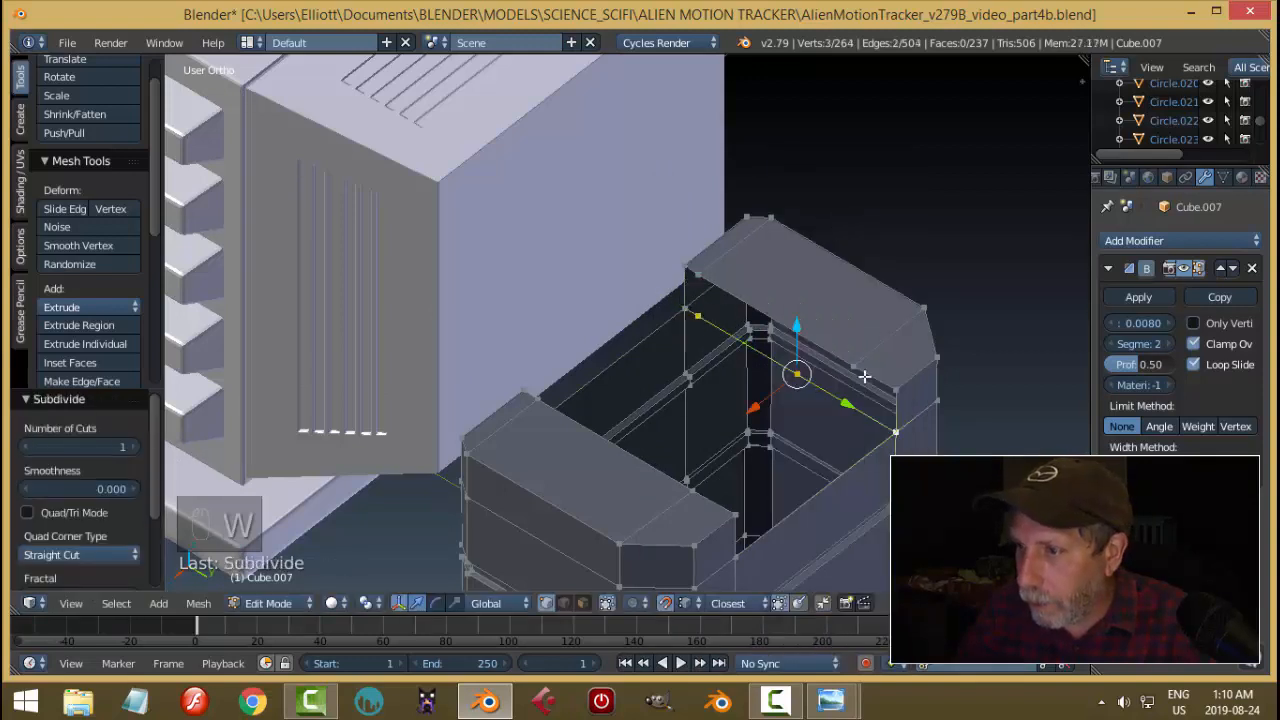
Move the subdivided segment's new middle vertex about 0.260 along Y toward the corner.
{"action": "key", "text": "a"}
{"action": "right_click", "coordinate": [812, 388]}
{"action": "left_click_drag", "start_coordinate": [850, 408], "coordinate": [855, 373]}
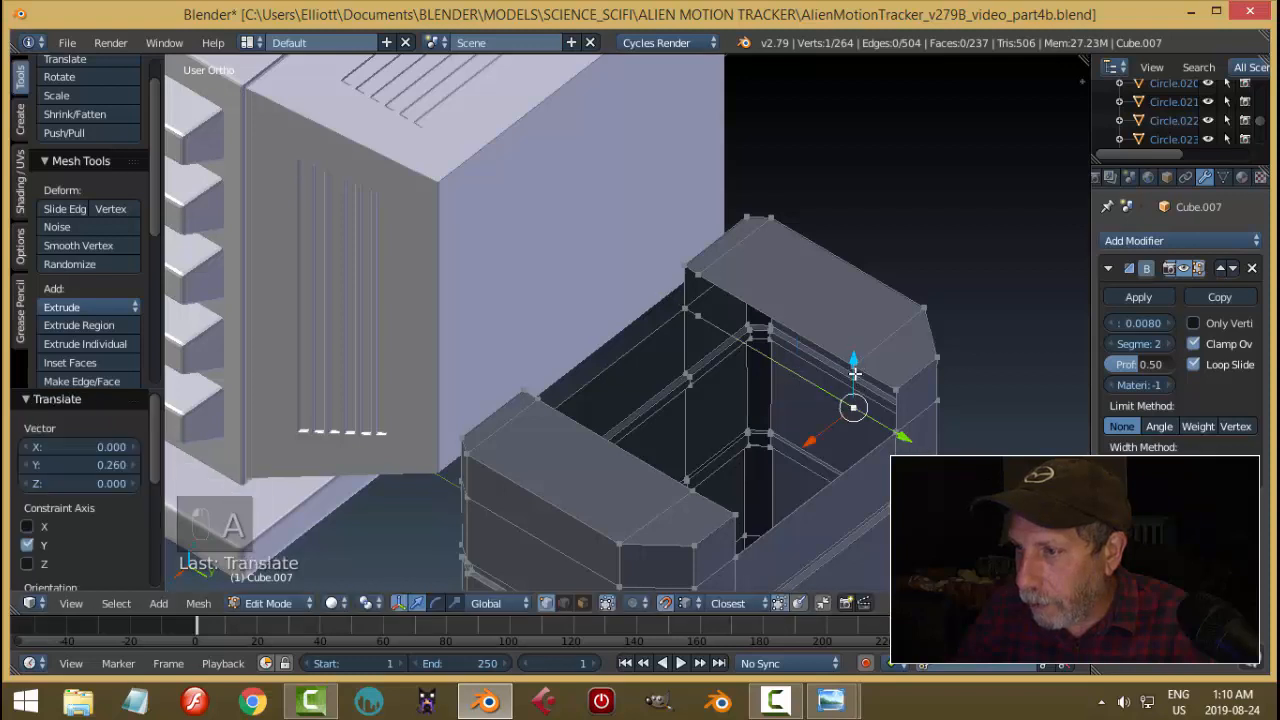
Join this end's two inner vertices to the top-edge vertices above them with vertical edges.
{"action": "right_click", "coordinate": [699, 318]}
{"action": "key", "text": "f"}
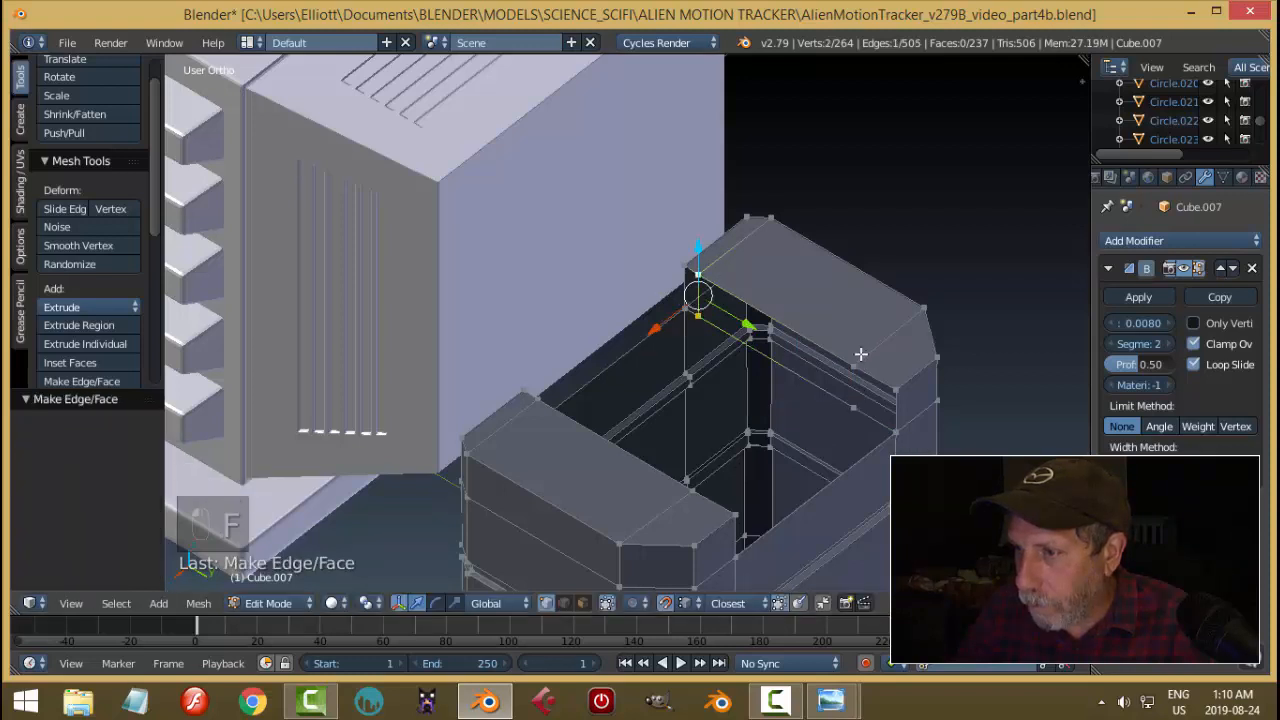
{"action": "right_click", "coordinate": [853, 406]}
{"action": "key", "text": "f"}
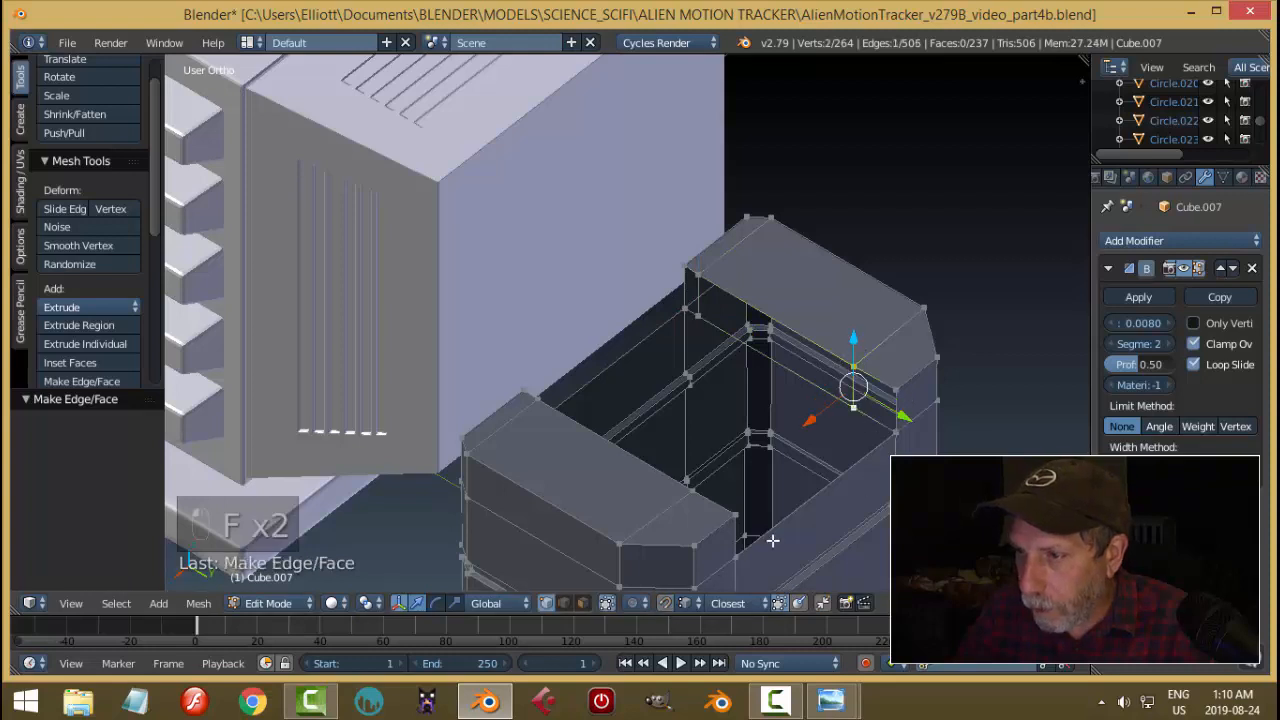
In edge select mode, fill the notch's first inner side wall with three faces between its vertical edges.
{"action": "key", "text": "a"}
{"action": "key", "text": "ctrl+Tab"}
{"action": "left_click", "coordinate": [815, 482]}
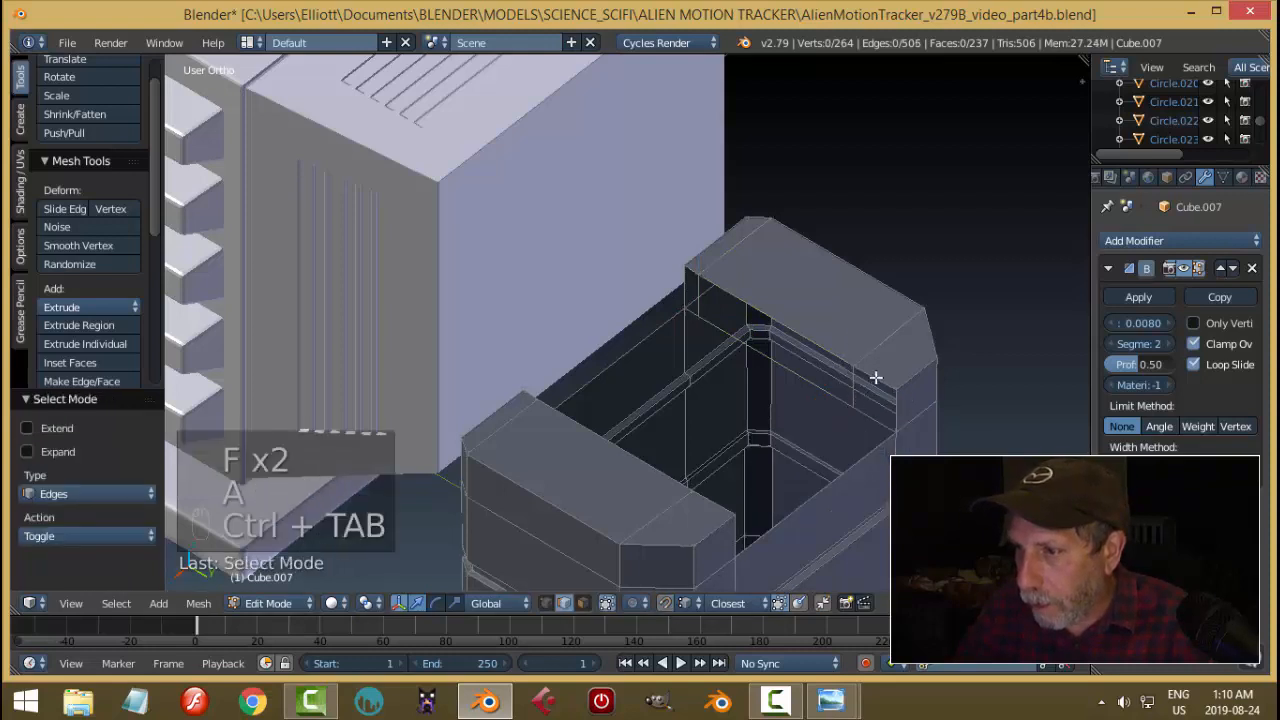
{"action": "right_click", "coordinate": [876, 377]}
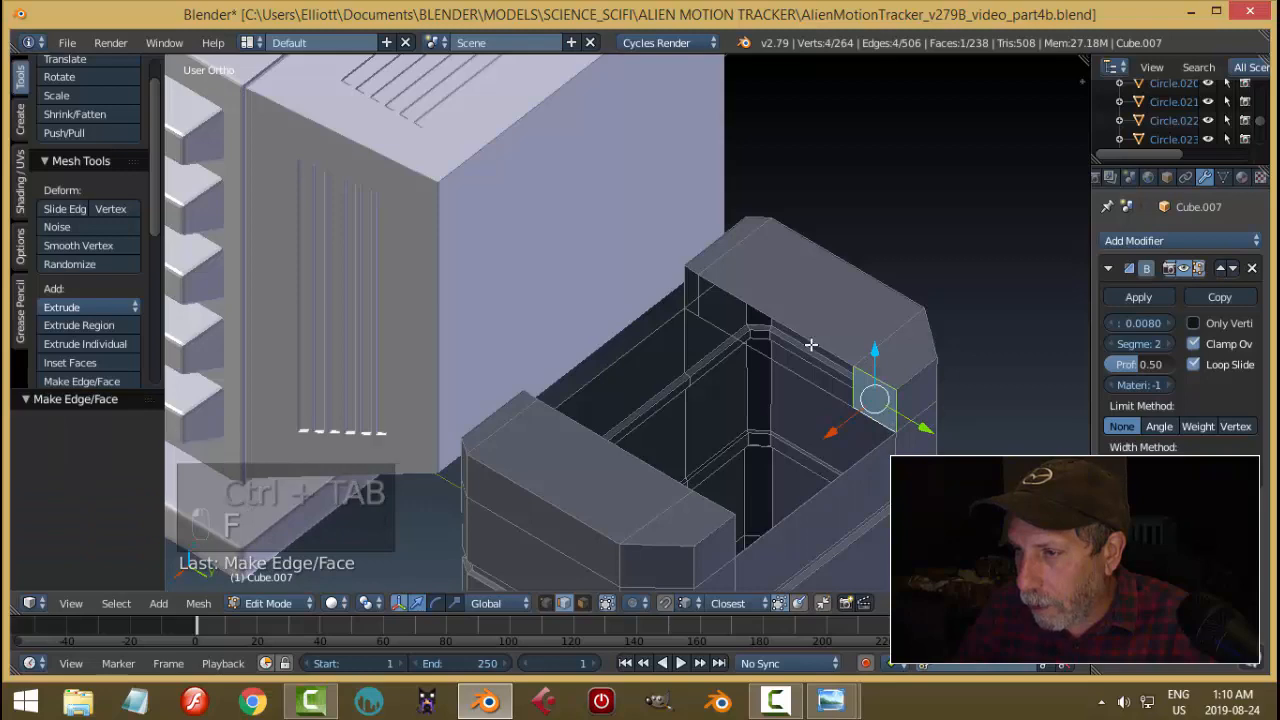
{"action": "right_click", "coordinate": [786, 365]}
{"action": "key", "text": "f"}
{"action": "right_click", "coordinate": [691, 270]}
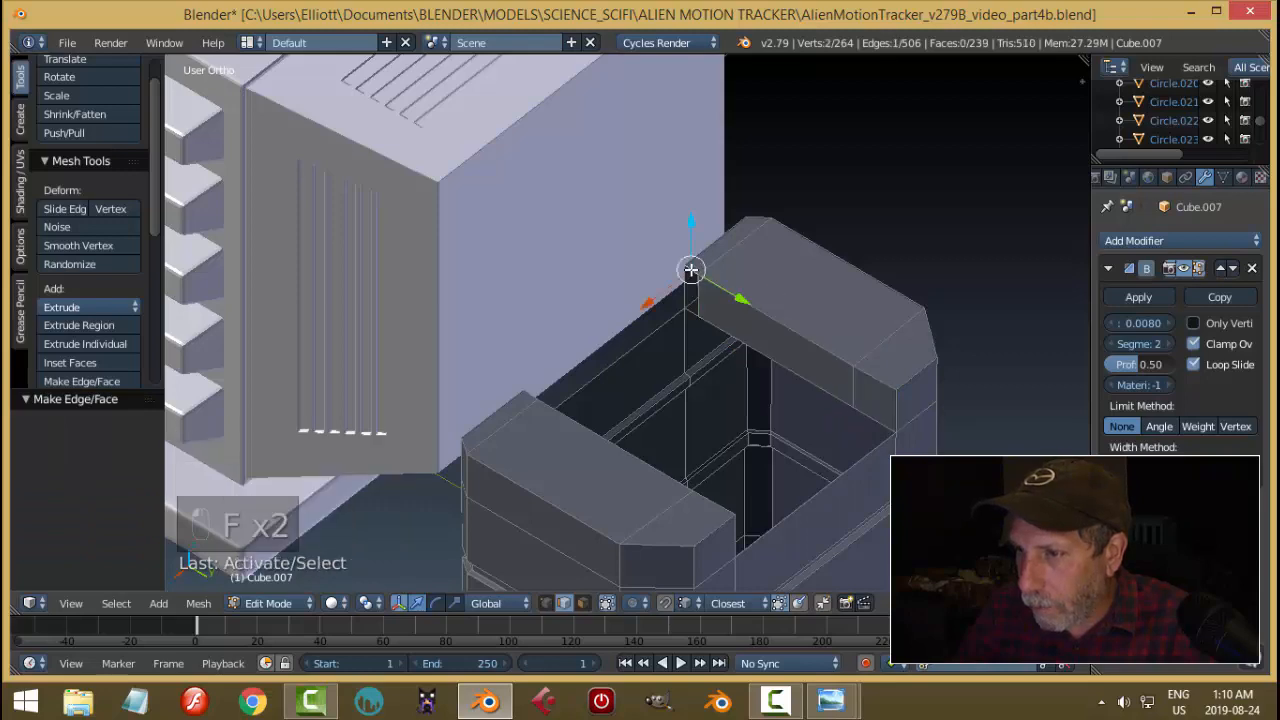
Fill the notch's opposite inner side wall with three faces and clear the selection.
{"action": "middle_click_drag", "start_coordinate": [849, 358], "coordinate": [496, 199]}
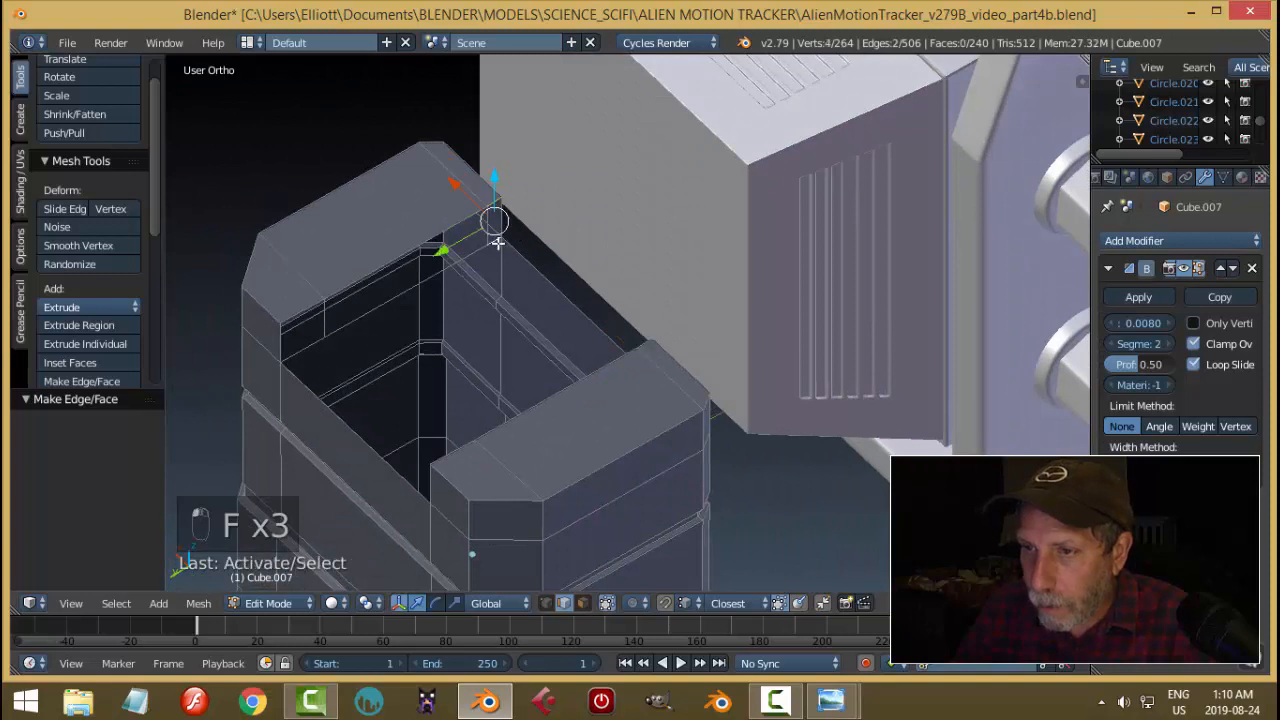
{"action": "key", "text": "f"}
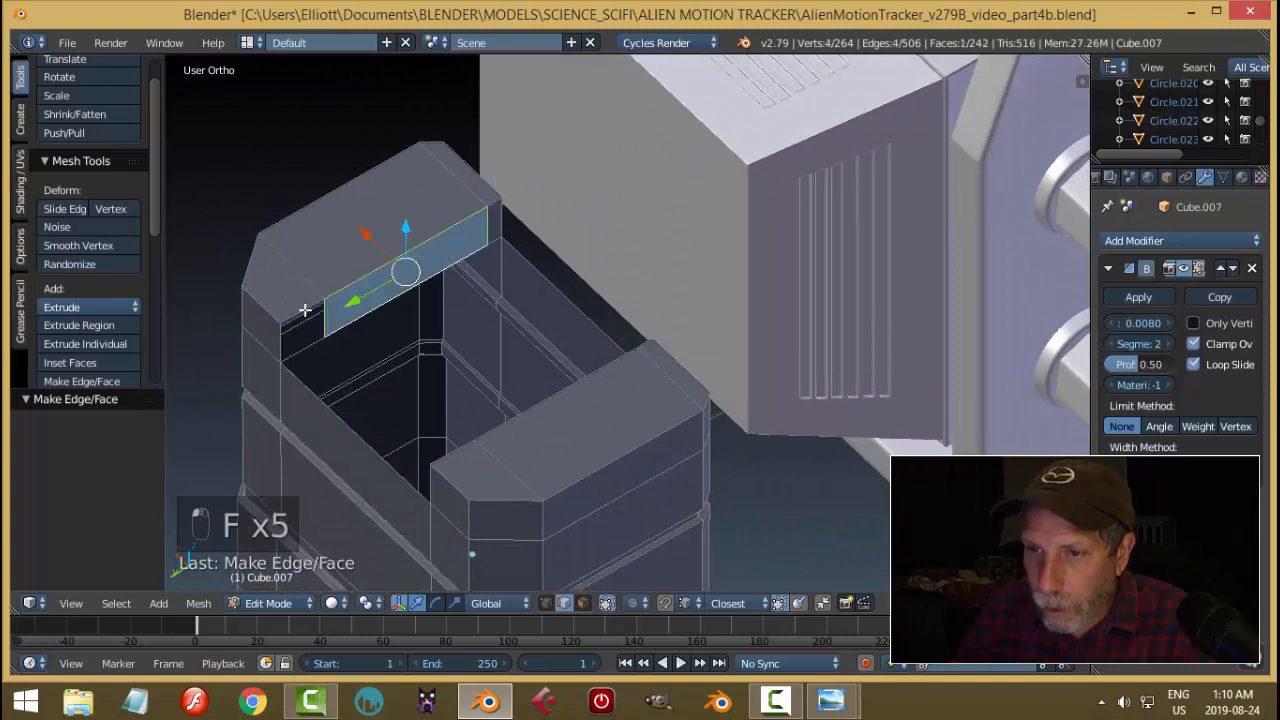
{"action": "right_click", "coordinate": [305, 312]}
{"action": "key", "text": "f"}
{"action": "key", "text": "a"}
Fill the notch floor's narrow strip nearest the main unit and its large central panel with faces.
{"action": "middle_click_drag", "start_coordinate": [397, 352], "coordinate": [586, 391]}
{"action": "key", "text": "a"}
{"action": "scroll", "coordinate": [520, 331], "scroll_direction": "up", "scroll_amount": 2}
{"action": "right_click", "coordinate": [455, 229]}
{"action": "right_click", "coordinate": [697, 297], "text": "shift"}
{"action": "key", "text": "f"}
{"action": "right_click", "coordinate": [770, 360]}
{"action": "key", "text": "f"}
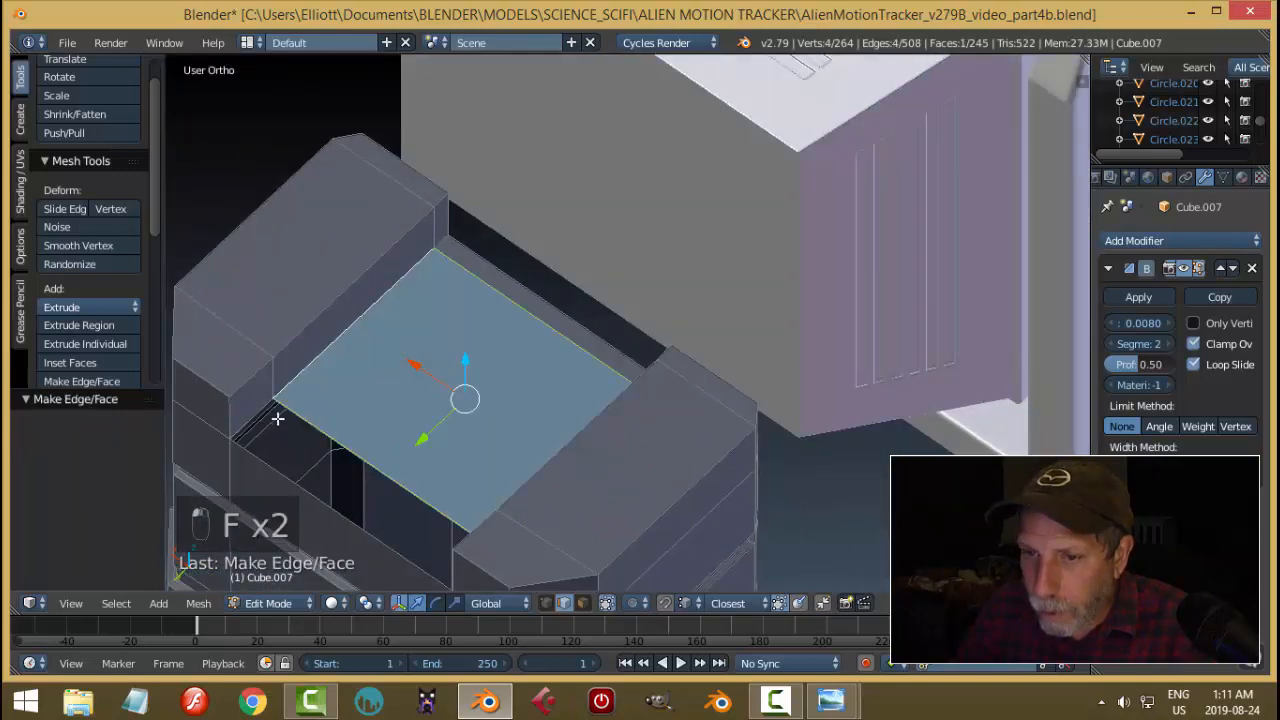
Fill the remaining outer strip of the notch floor with a face and return to Object Mode to check the notch.
{"action": "right_click", "coordinate": [252, 412]}
{"action": "middle_click_drag", "start_coordinate": [252, 412], "coordinate": [884, 397]}
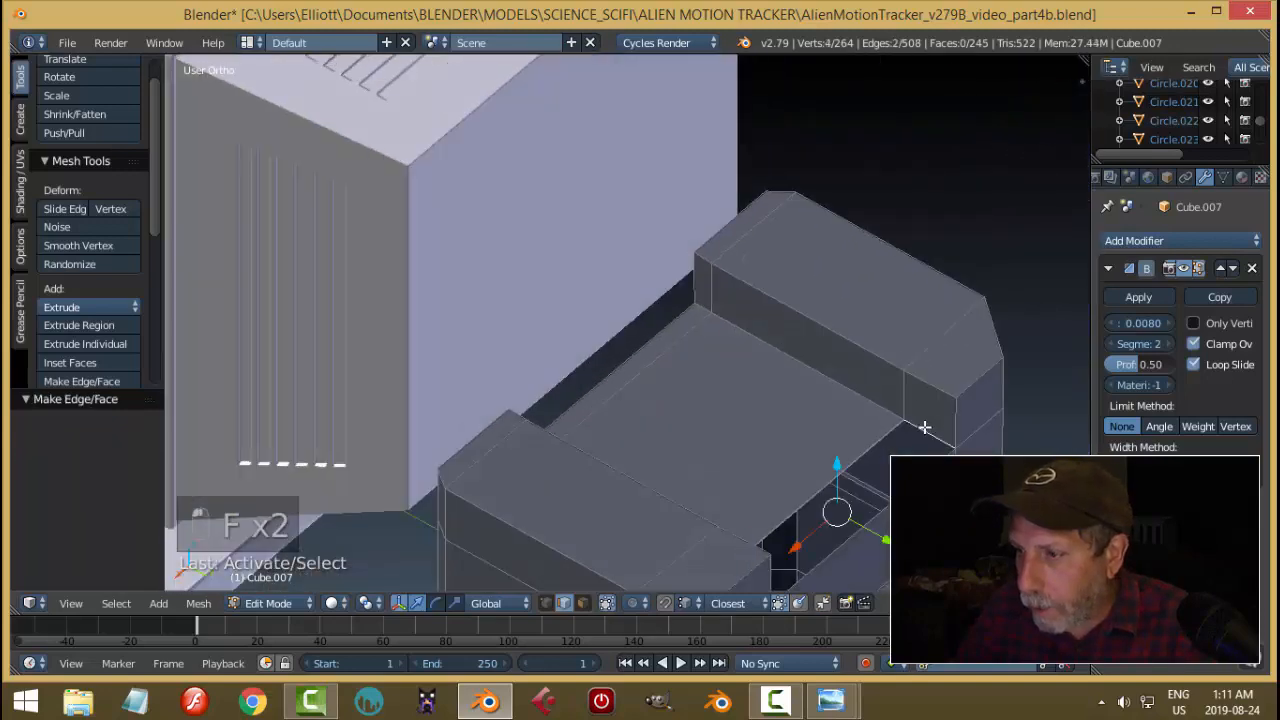
{"action": "key", "text": "f"}
{"action": "key", "text": "a"}
{"action": "middle_click_drag", "start_coordinate": [977, 437], "coordinate": [731, 407]}
{"action": "middle_click_drag", "start_coordinate": [605, 393], "coordinate": [543, 380]}
{"action": "key", "text": "Tab"}
{"action": "mouse_move", "coordinate": [721, 416]}
{"action": "middle_mouse_down"}
{"action": "mouse_move", "coordinate": [571, 397]}
{"action": "mouse_move", "coordinate": [549, 357]}
{"action": "mouse_move", "coordinate": [755, 388]}
{"action": "mouse_move", "coordinate": [797, 426]}
{"action": "mouse_move", "coordinate": [831, 397]}
{"action": "mouse_move", "coordinate": [744, 410]}
{"action": "middle_mouse_up"}
{"action": "middle_click_drag", "start_coordinate": [477, 380], "coordinate": [623, 417]}
Select the floor edges along both sides of the notch and scale them by 0.814 along X to slope the side walls.
{"action": "key", "text": "Tab"}
{"action": "left_click", "coordinate": [652, 400]}
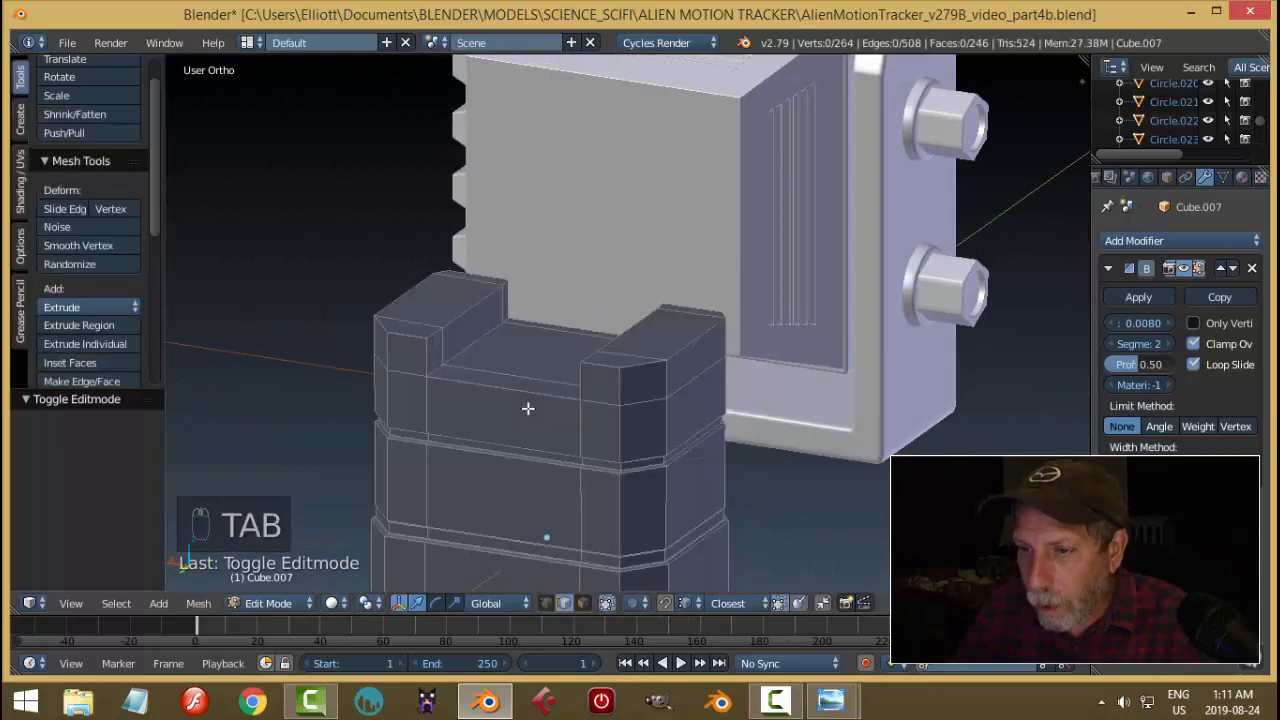
{"action": "middle_click_drag", "start_coordinate": [526, 409], "coordinate": [487, 425]}
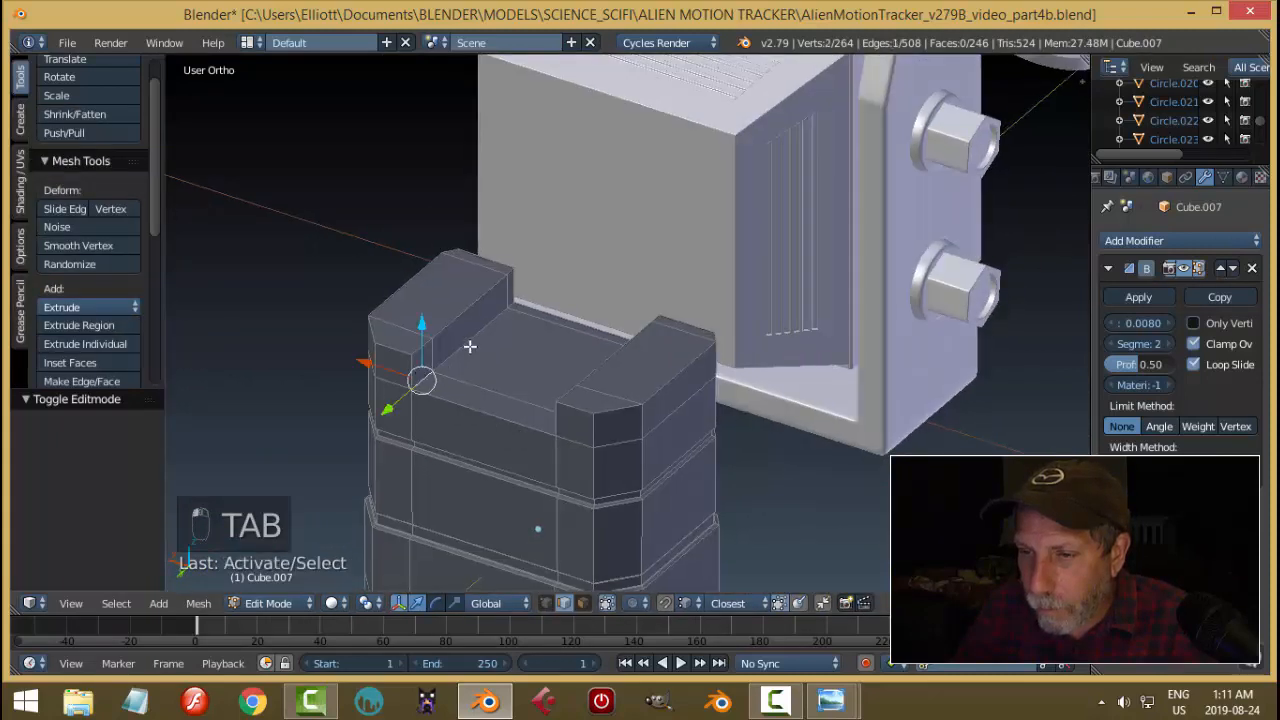
{"action": "middle_click_drag", "start_coordinate": [520, 334], "coordinate": [698, 367]}
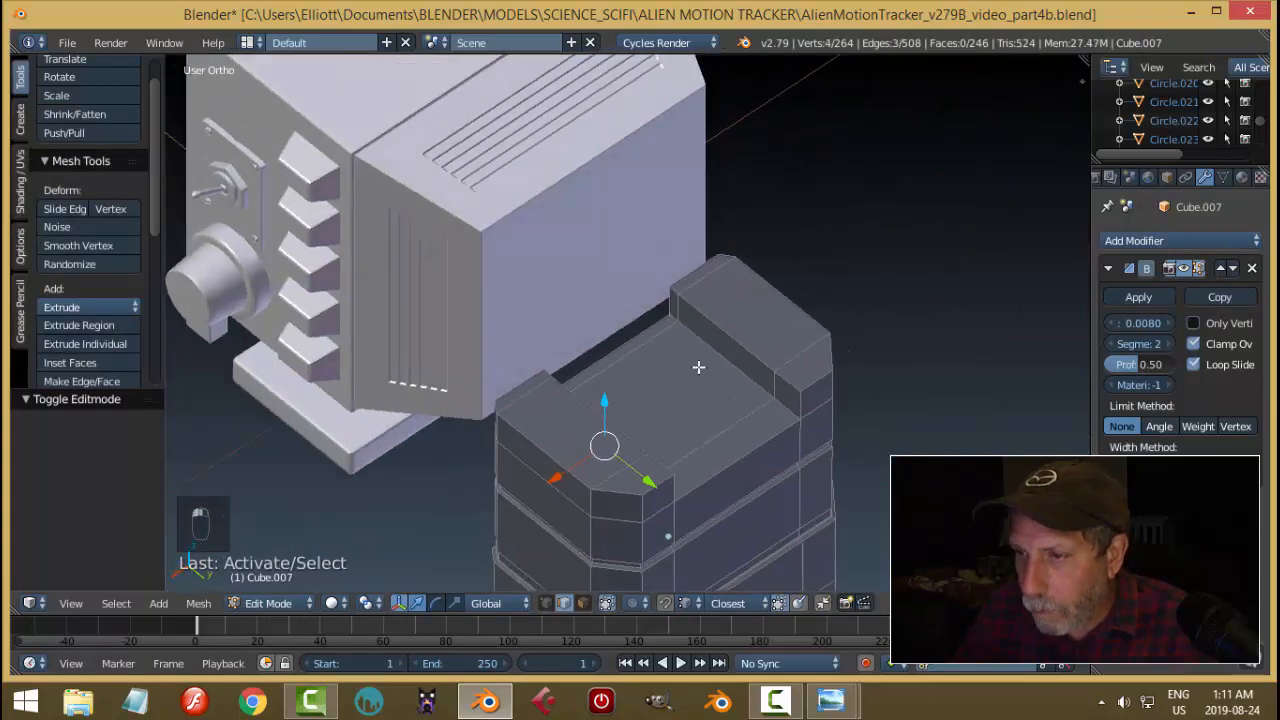
{"action": "key", "text": "ctrl+z"}
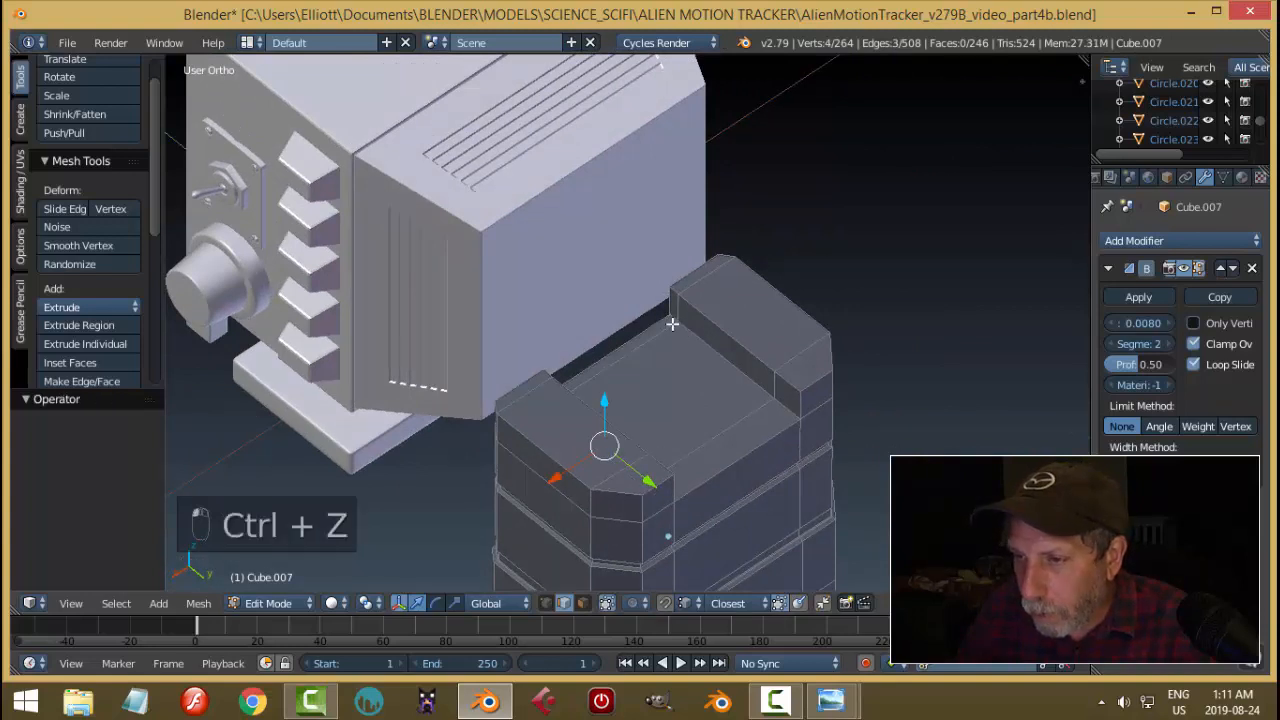
{"action": "scroll", "coordinate": [685, 327], "scroll_direction": "up", "scroll_amount": 1}
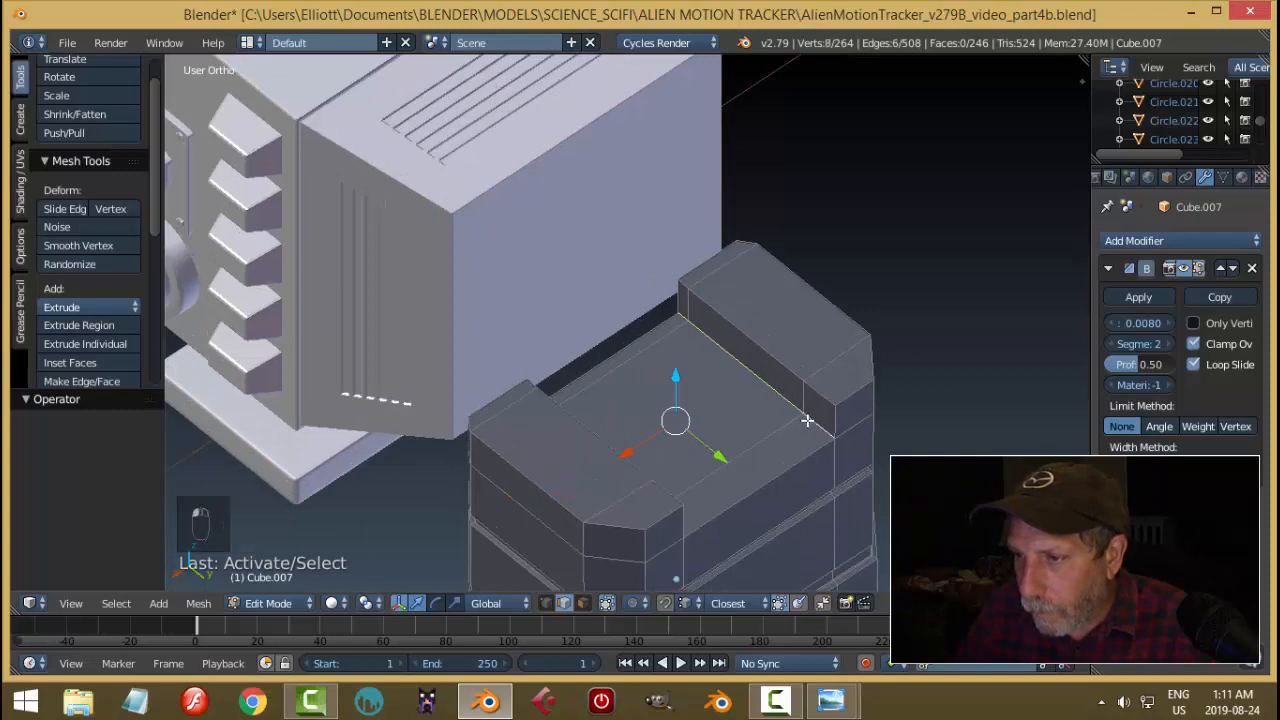
{"action": "middle_click_drag", "start_coordinate": [807, 421], "coordinate": [678, 365]}
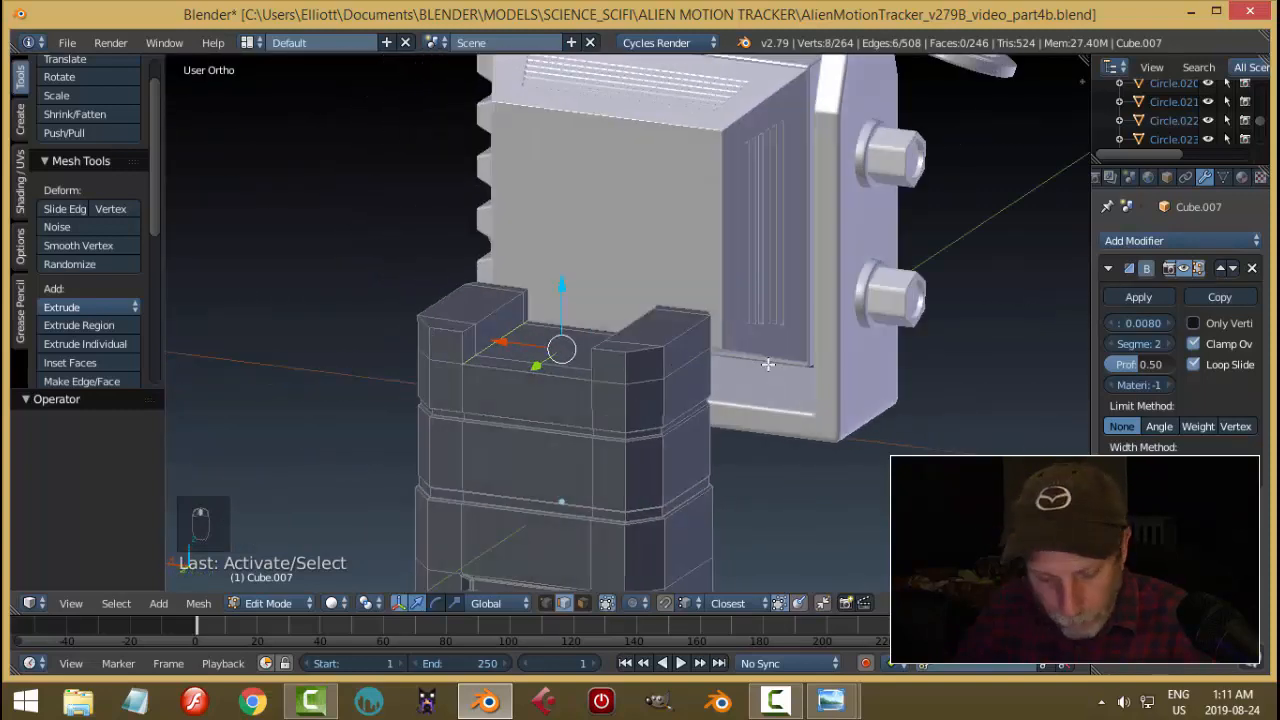
{"action": "key", "text": "s"}
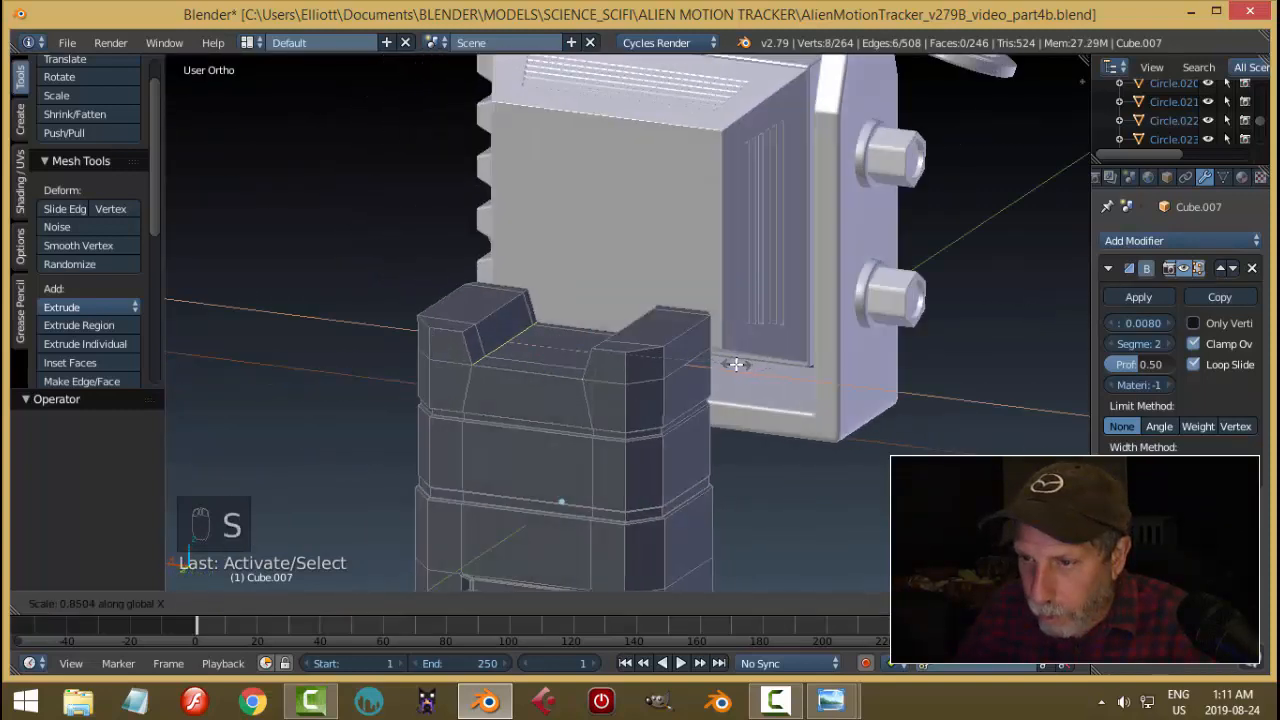
{"action": "left_click", "coordinate": [729, 364]}
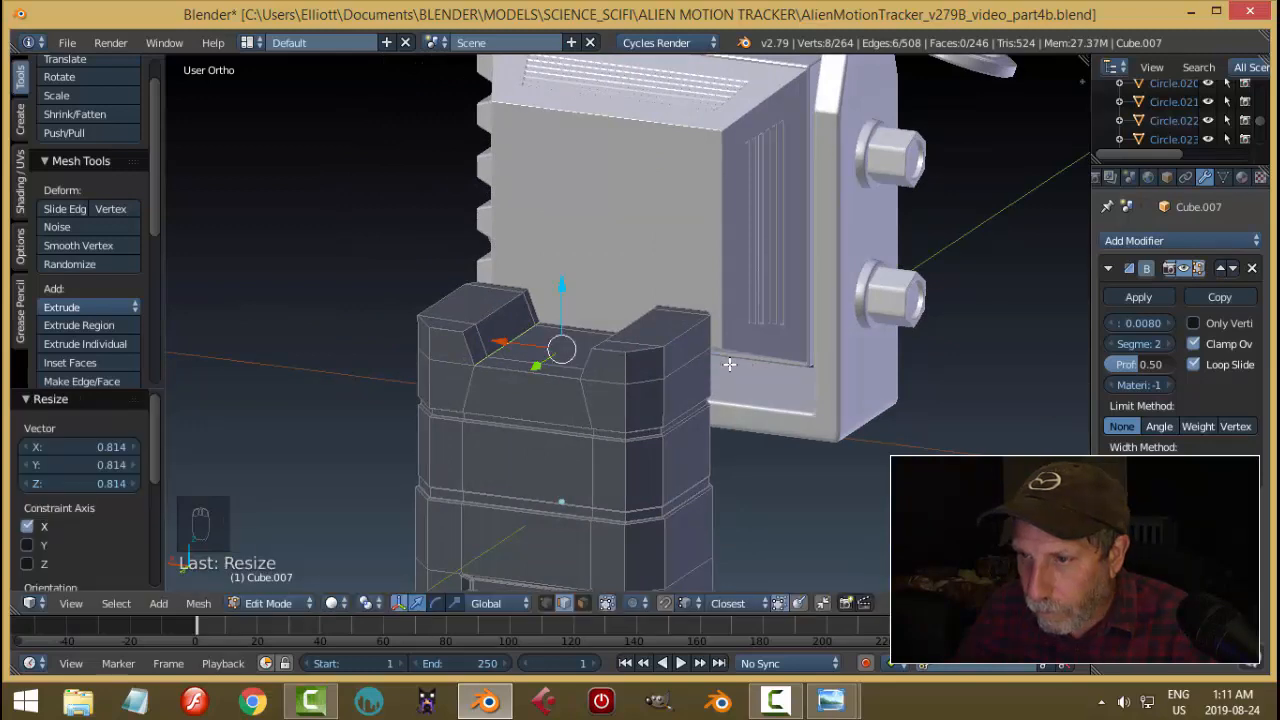
Leave mesh editing and compare the notch's tapered shape in back view with the rear-view reference image.
{"action": "key", "text": "Tab"}
{"action": "left_click", "coordinate": [595, 380]}
{"action": "middle_click_drag", "start_coordinate": [698, 376], "coordinate": [724, 362]}
{"action": "key", "text": "a"}
{"action": "scroll", "coordinate": [686, 360], "scroll_direction": "down", "scroll_amount": 2}
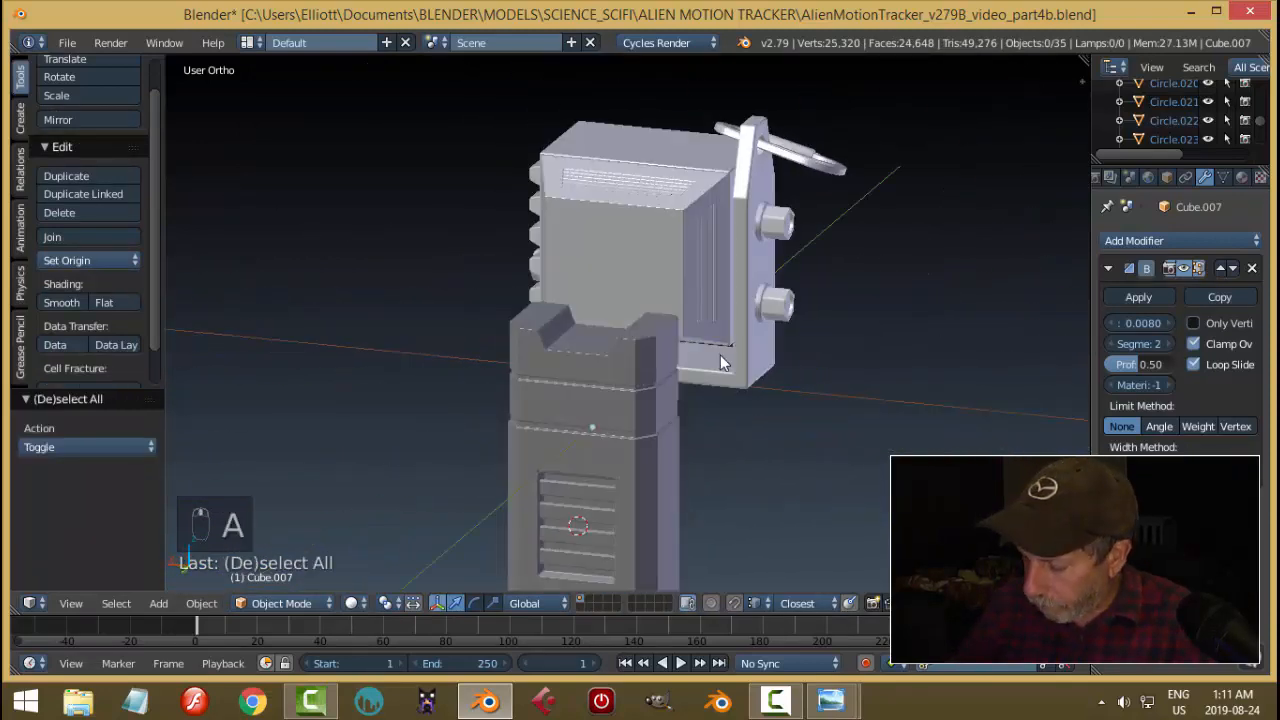
{"action": "key", "text": "KP_1"}
{"action": "scroll", "coordinate": [715, 393], "scroll_direction": "up", "scroll_amount": 2}
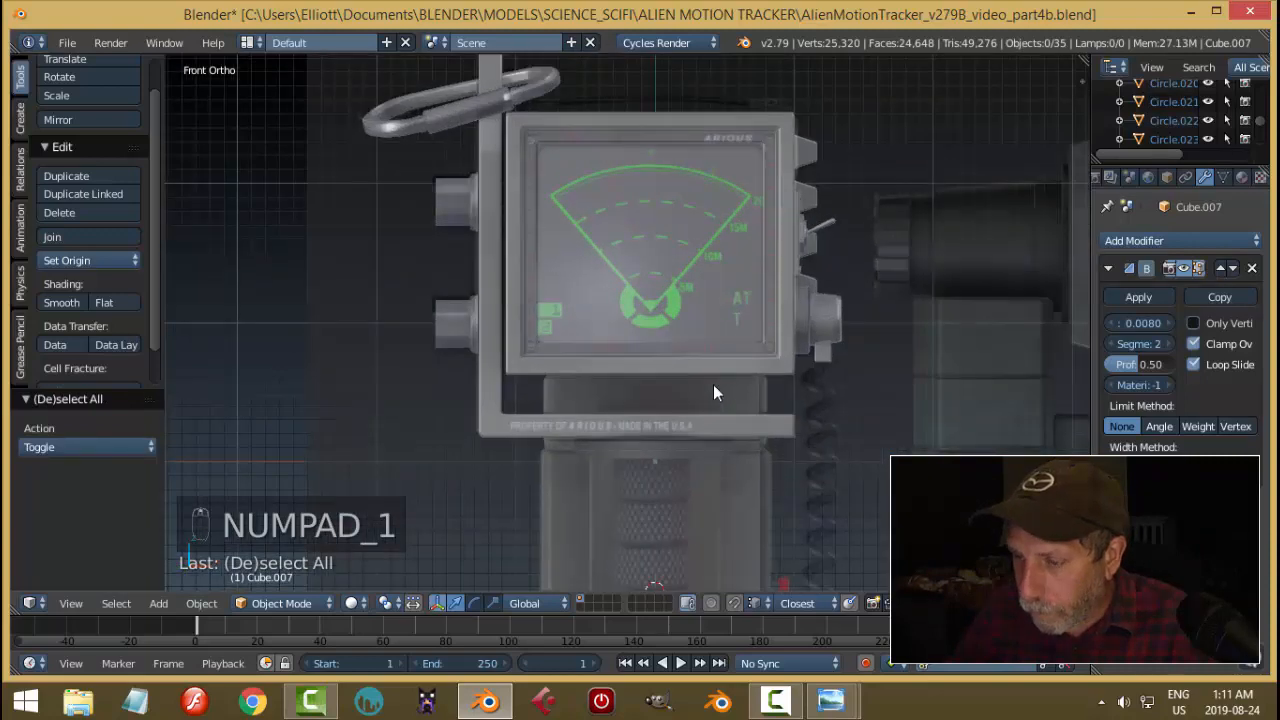
{"action": "scroll", "coordinate": [715, 393], "scroll_direction": "down", "scroll_amount": 3}
{"action": "middle_click_drag", "start_coordinate": [774, 397], "coordinate": [566, 380], "text": "shift"}
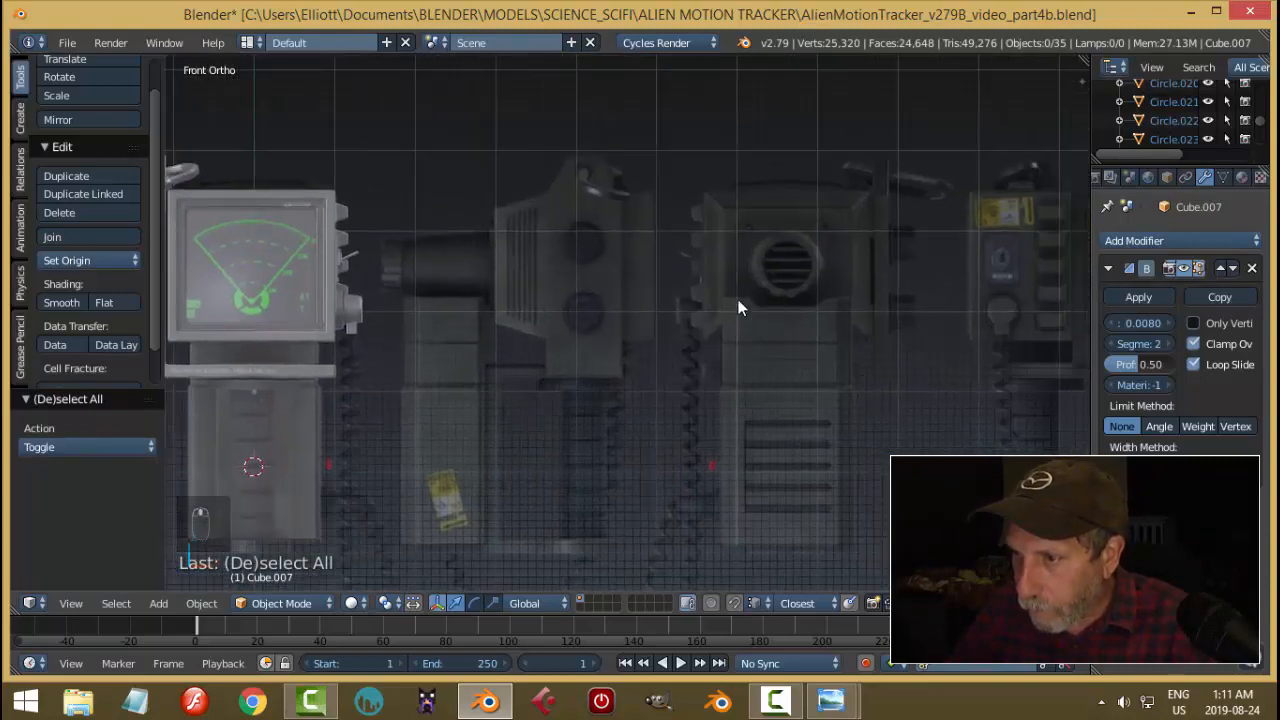
{"action": "scroll", "coordinate": [830, 335], "scroll_direction": "up", "scroll_amount": 2}
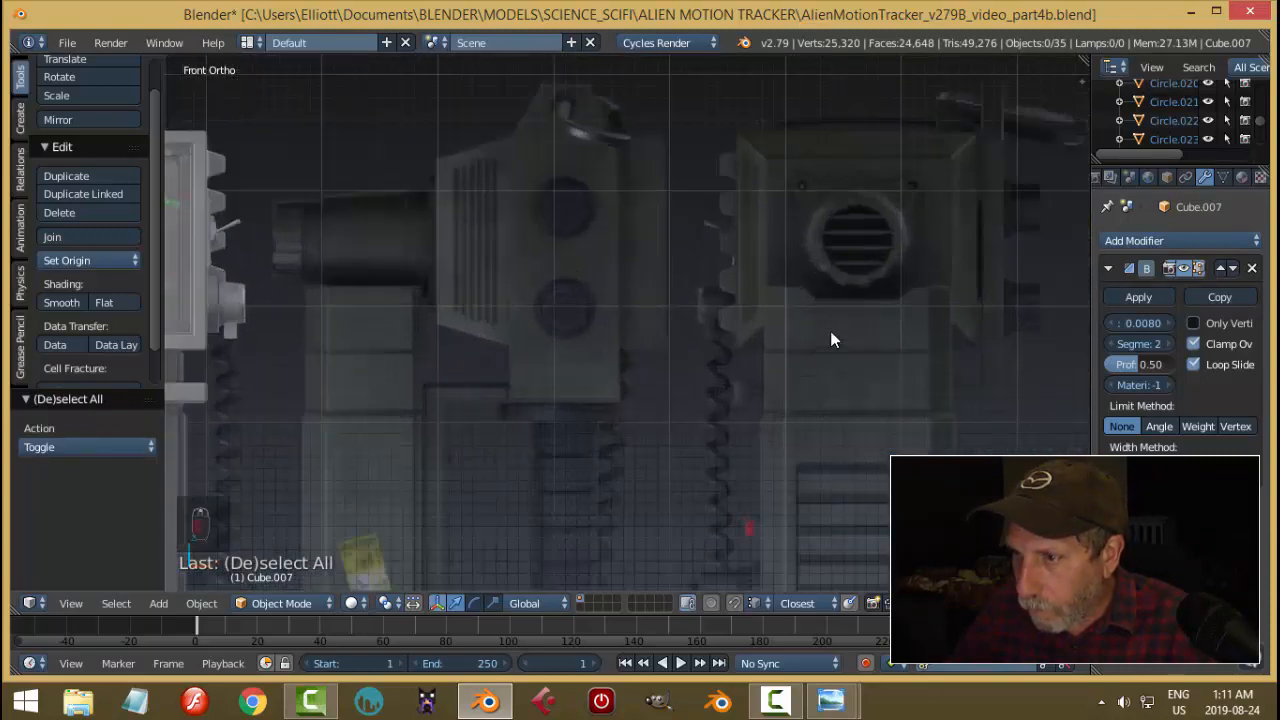
{"action": "scroll", "coordinate": [830, 335], "scroll_direction": "down", "scroll_amount": 3}
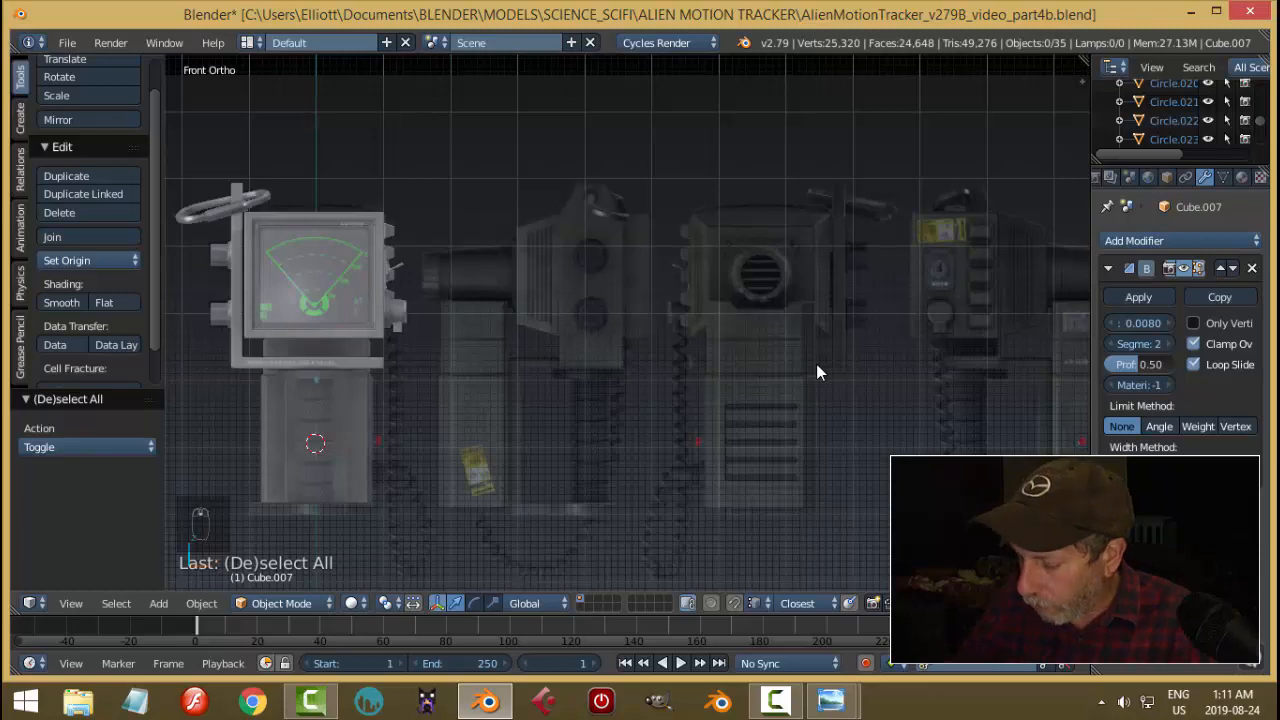
{"action": "key", "text": "ctrl+KP_1"}
{"action": "scroll", "coordinate": [714, 395], "scroll_direction": "up", "scroll_amount": 2}
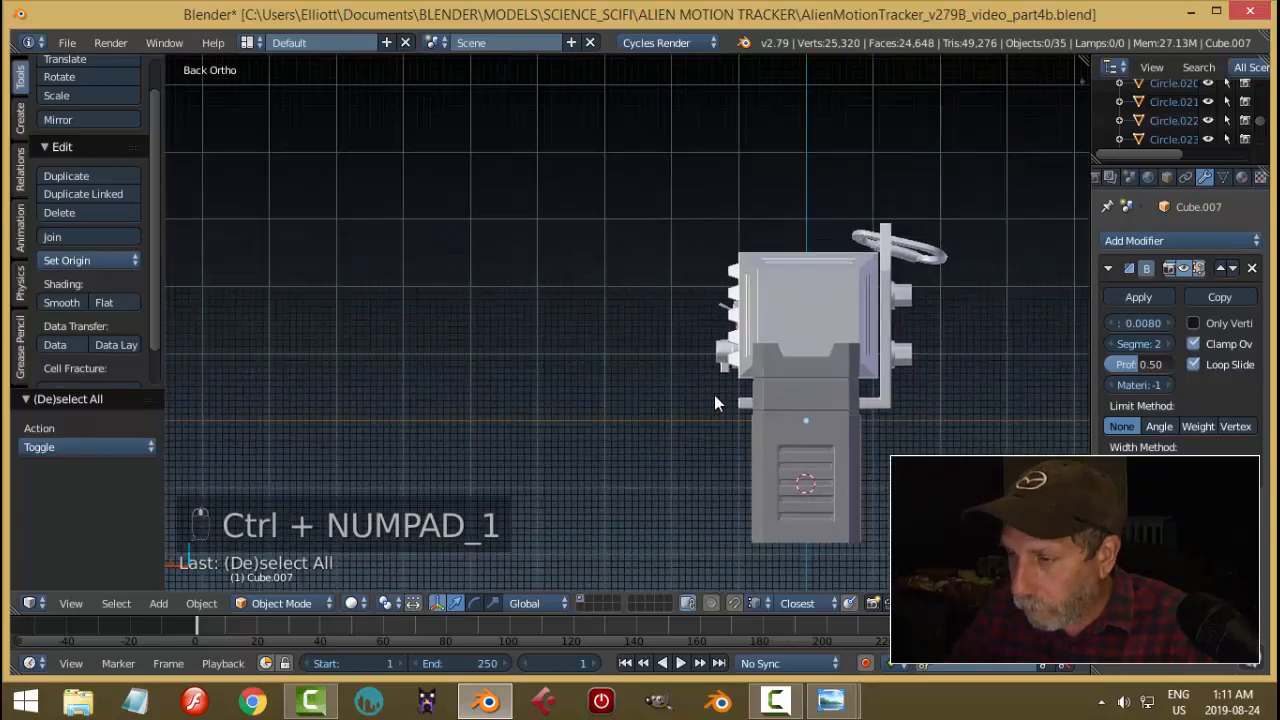
{"action": "scroll", "coordinate": [605, 365], "scroll_direction": "up", "scroll_amount": 6}
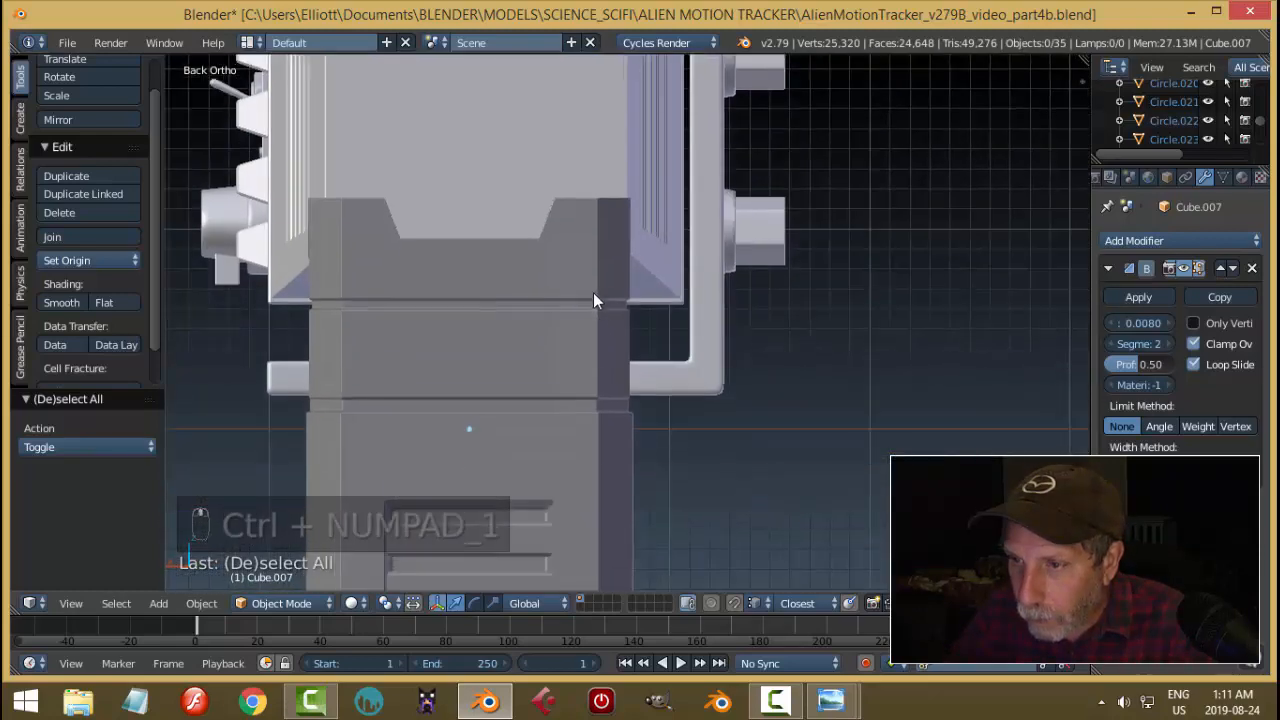
{"action": "mouse_move", "coordinate": [593, 300]}
{"action": "middle_mouse_down"}
{"action": "mouse_move", "coordinate": [626, 343]}
{"action": "mouse_move", "coordinate": [606, 331]}
{"action": "mouse_move", "coordinate": [461, 336]}
{"action": "mouse_move", "coordinate": [443, 351]}
{"action": "mouse_move", "coordinate": [571, 371]}
{"action": "mouse_move", "coordinate": [549, 279]}
{"action": "mouse_move", "coordinate": [706, 286]}
{"action": "mouse_move", "coordinate": [718, 165]}
{"action": "mouse_move", "coordinate": [651, 268]}
{"action": "mouse_move", "coordinate": [688, 235]}
{"action": "mouse_move", "coordinate": [860, 291]}
{"action": "mouse_move", "coordinate": [803, 322]}
{"action": "mouse_move", "coordinate": [783, 403]}
{"action": "mouse_move", "coordinate": [622, 240]}
{"action": "mouse_move", "coordinate": [666, 325]}
{"action": "mouse_move", "coordinate": [680, 423]}
{"action": "mouse_move", "coordinate": [597, 301]}
{"action": "middle_mouse_up"}
Open the rear housing's mesh for editing and try to select the edge loops around its bottom outline.
{"action": "right_click", "coordinate": [595, 299]}
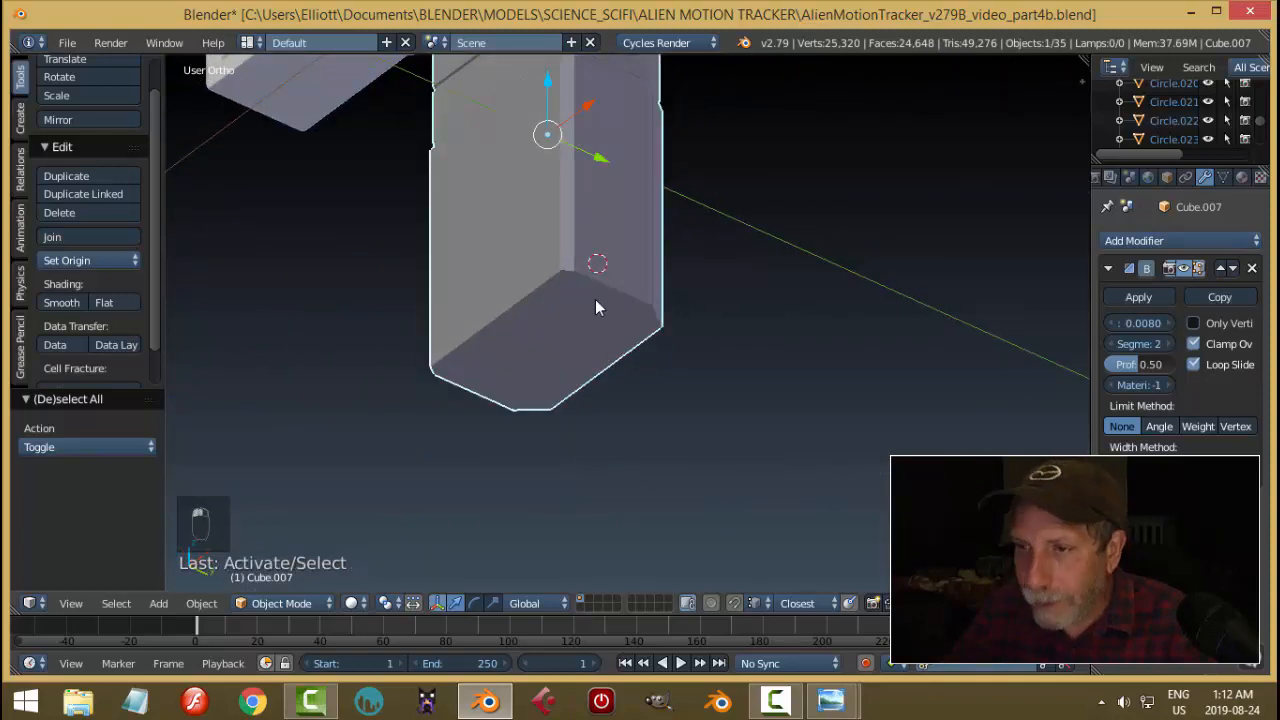
{"action": "key", "text": "Tab"}
{"action": "right_click", "coordinate": [617, 263], "text": "alt"}
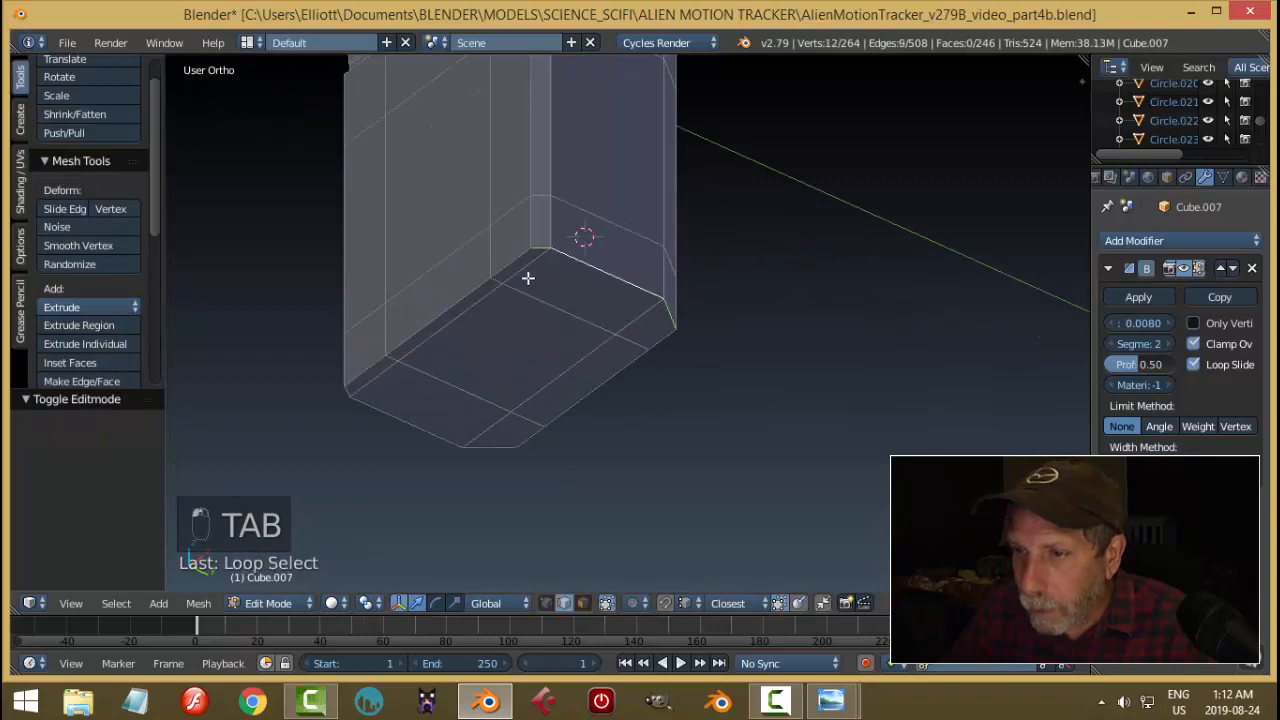
{"action": "key", "text": "ctrl+z"}
{"action": "right_click", "coordinate": [499, 288], "text": "alt"}
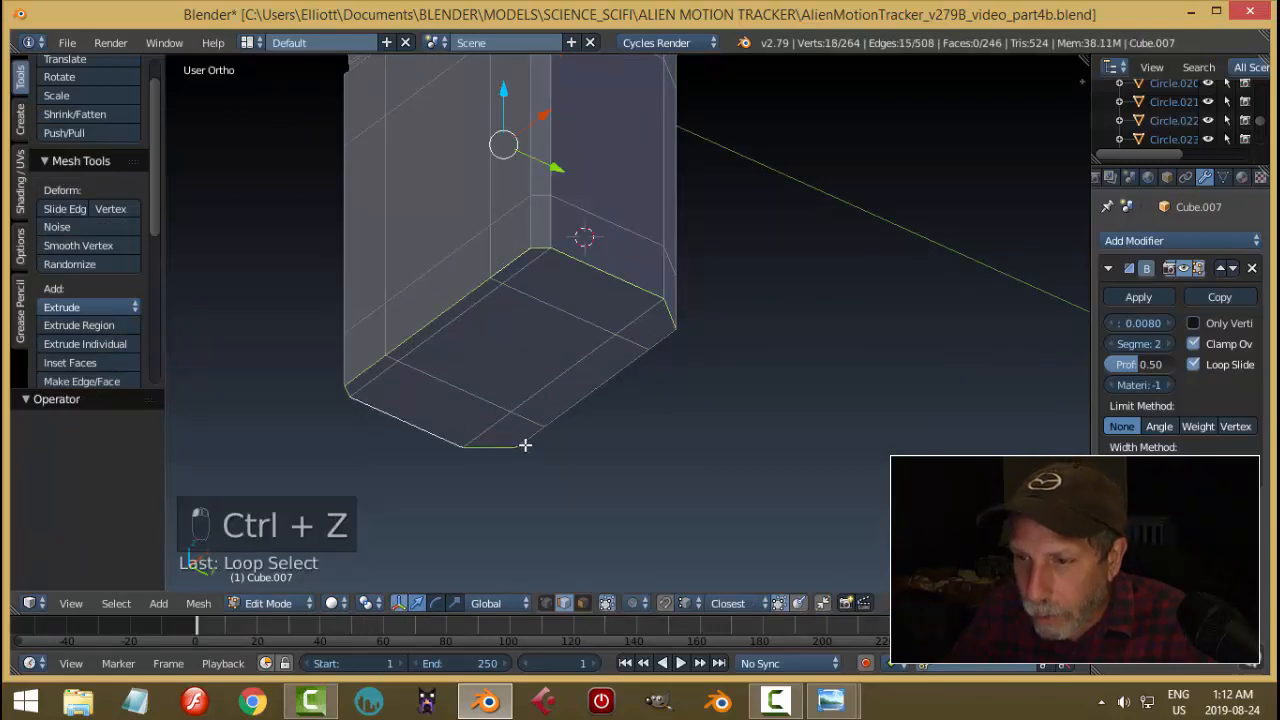
{"action": "right_click", "coordinate": [598, 395], "text": "alt"}
{"action": "middle_click_drag", "start_coordinate": [751, 357], "coordinate": [627, 422]}
{"action": "middle_click_drag", "start_coordinate": [632, 344], "coordinate": [634, 520]}
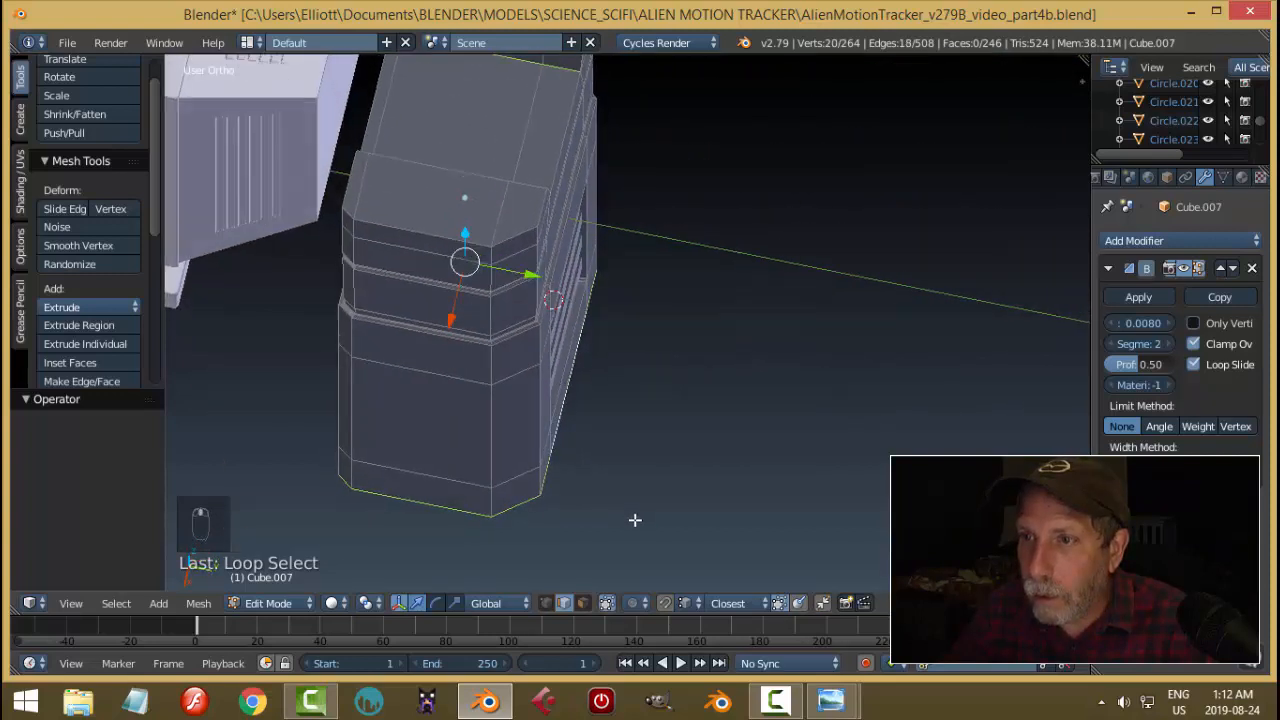
{"action": "key", "text": "a"}
Select all edges of the housing's bottom outline and bevel them by 0.027 with 3 segments.
{"action": "middle_click_drag", "start_coordinate": [669, 461], "coordinate": [542, 471]}
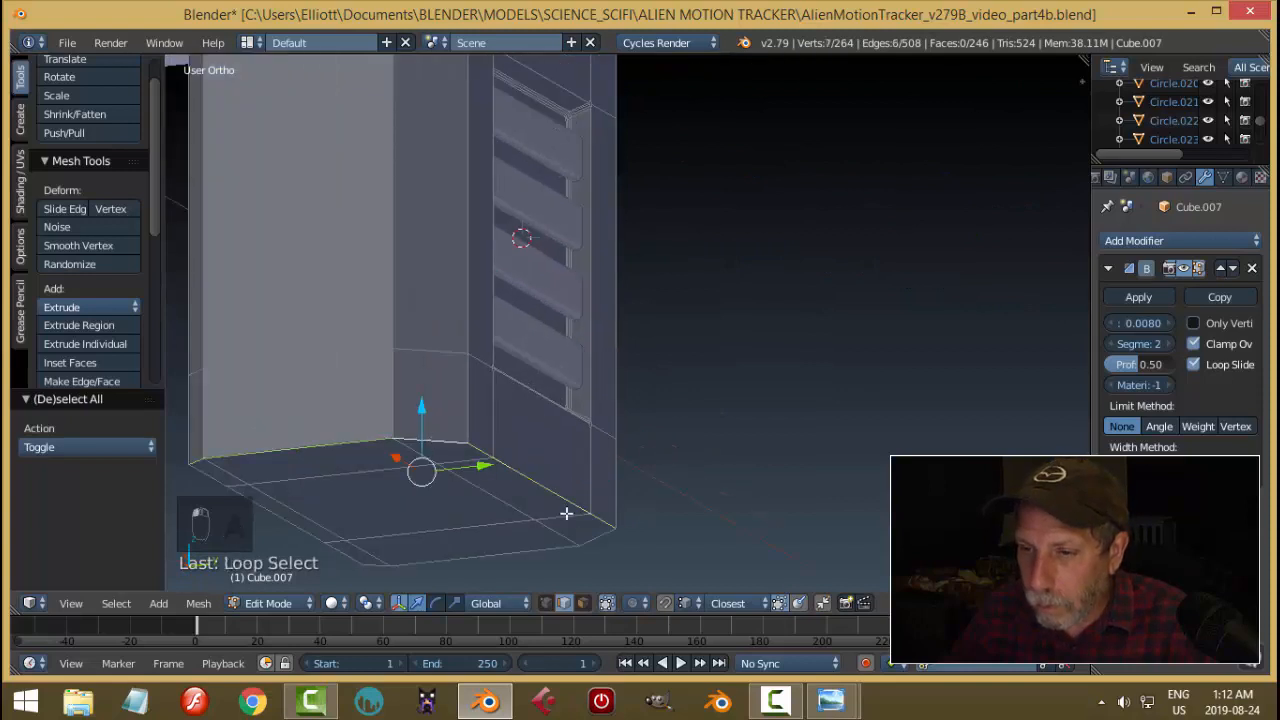
{"action": "right_click", "coordinate": [515, 561], "text": "alt+shift"}
{"action": "right_click", "coordinate": [310, 546], "text": "alt+shift"}
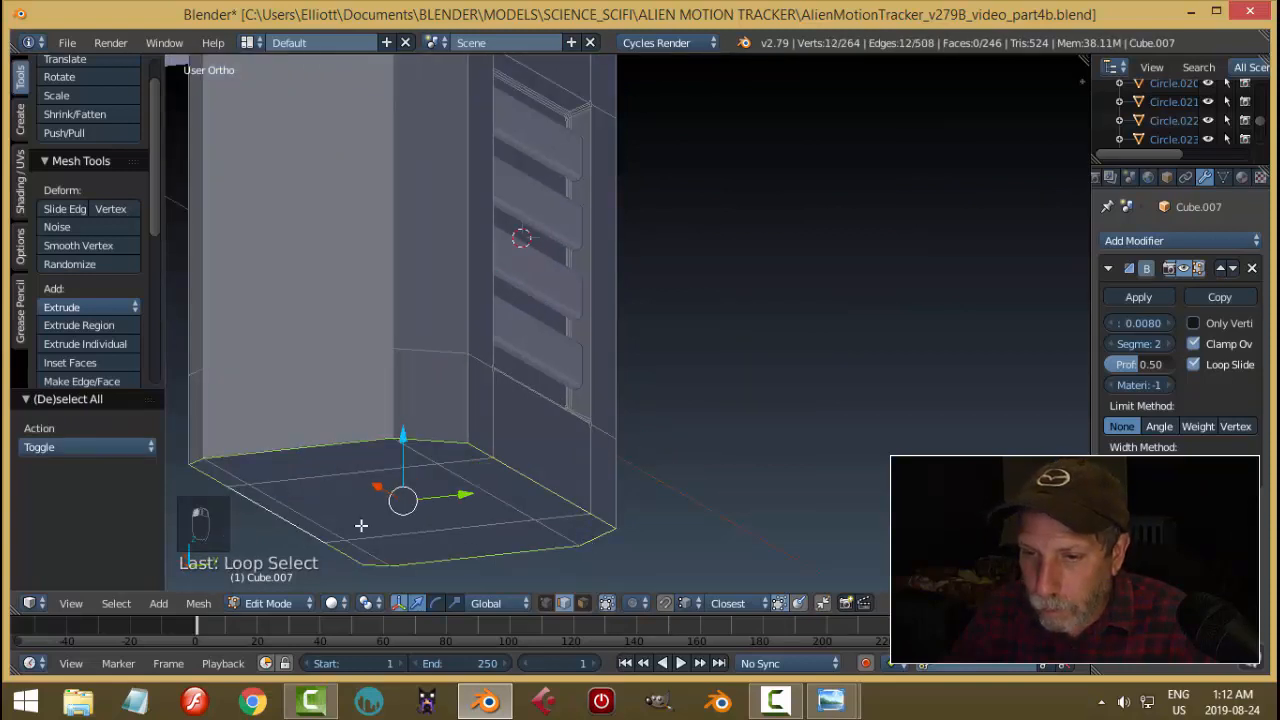
{"action": "middle_click_drag", "start_coordinate": [363, 523], "coordinate": [731, 434]}
{"action": "key", "text": "ctrl+b"}
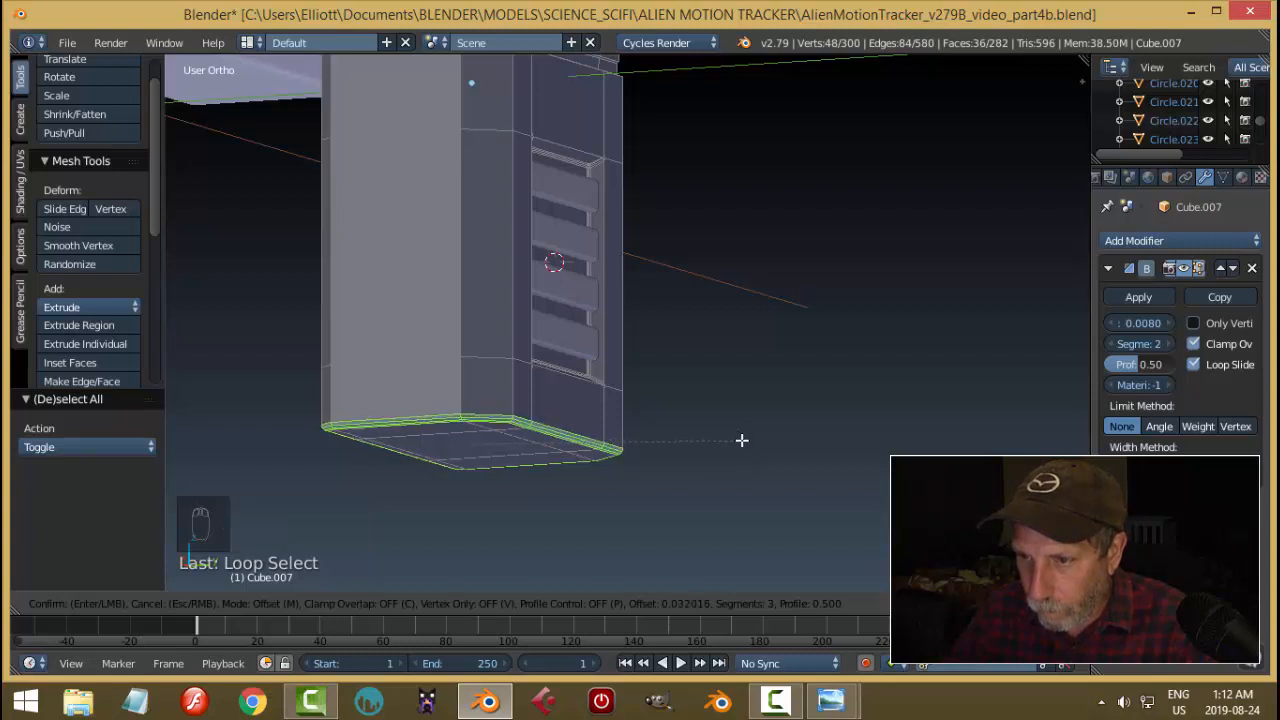
{"action": "left_click", "coordinate": [740, 441]}
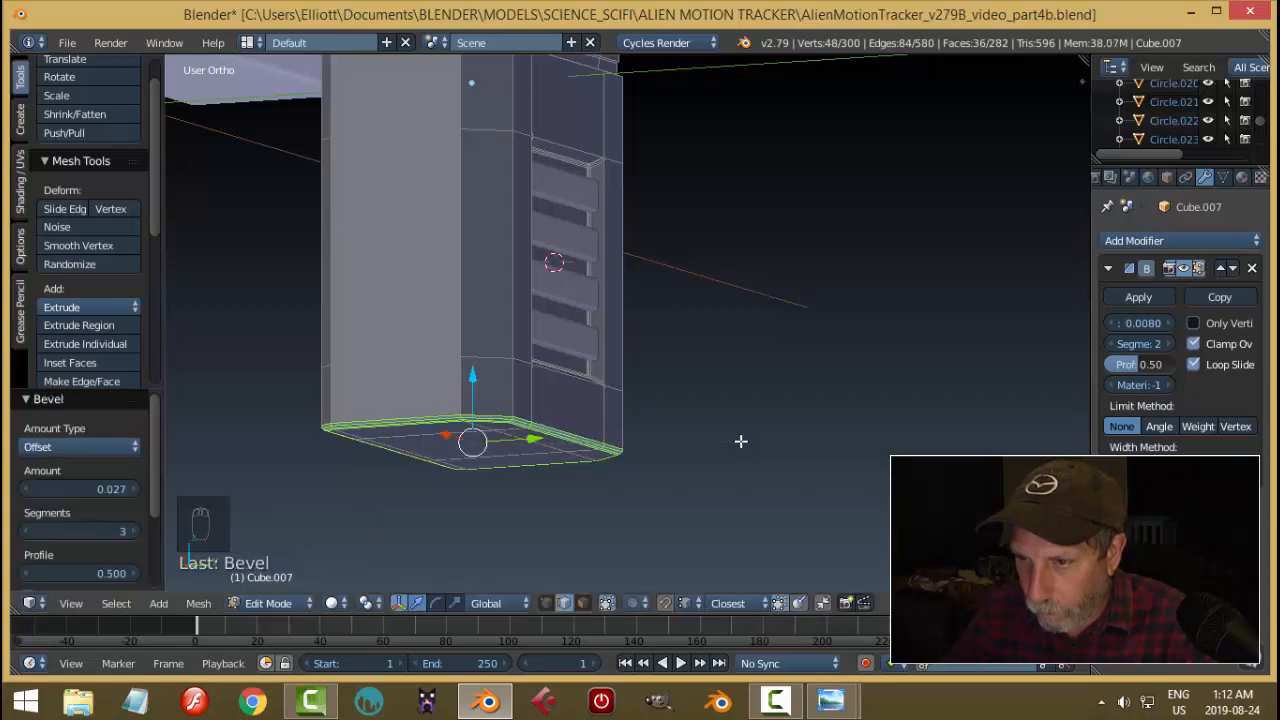
Return to Object Mode and inspect the housing's beveled bottom, vent and notch from several angles.
{"action": "key", "text": "Tab"}
{"action": "middle_click_drag", "start_coordinate": [666, 420], "coordinate": [586, 409]}
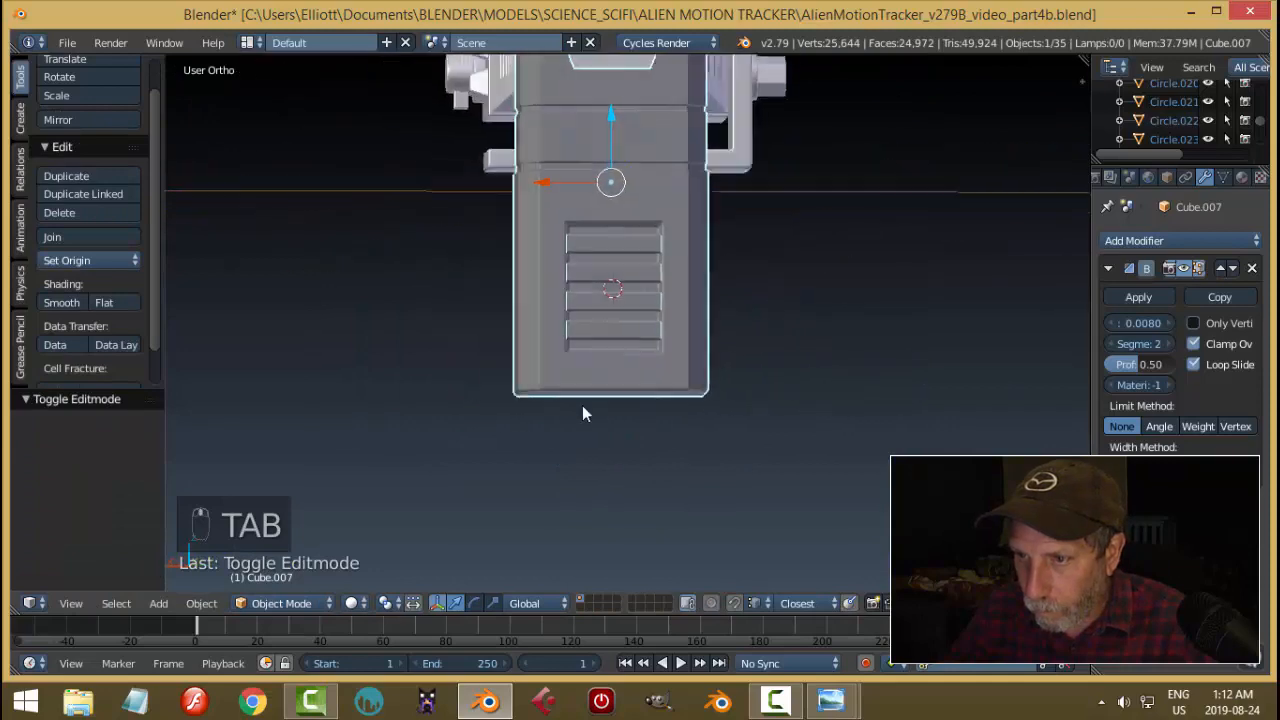
{"action": "key", "text": "a"}
{"action": "key", "text": "a"}
{"action": "middle_click_drag", "start_coordinate": [743, 397], "coordinate": [640, 307]}
{"action": "right_click", "coordinate": [691, 341]}
{"action": "key", "text": "a"}
{"action": "scroll", "coordinate": [642, 300], "scroll_direction": "up", "scroll_amount": 2}
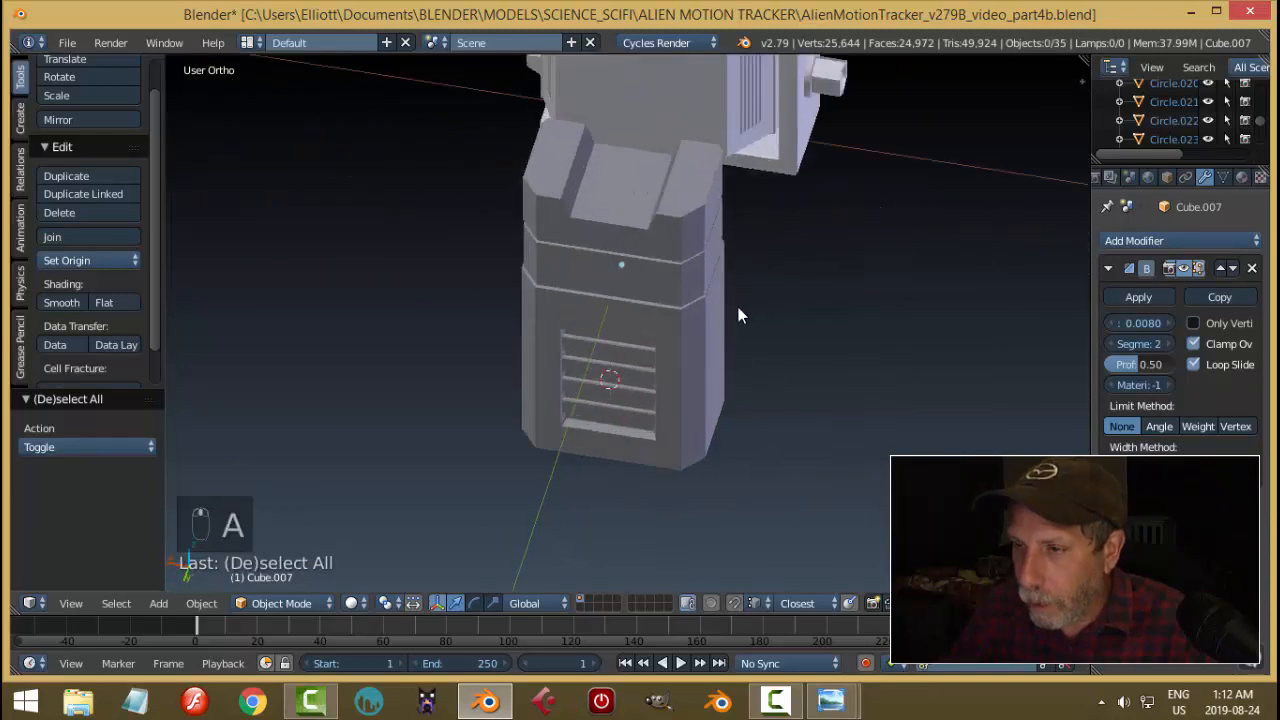
Open the rear housing's mesh for editing and select all edges of its notched top outline.
{"action": "middle_click_drag", "start_coordinate": [738, 307], "coordinate": [648, 343]}
{"action": "scroll", "coordinate": [687, 275], "scroll_direction": "up", "scroll_amount": 2}
{"action": "right_click", "coordinate": [684, 276]}
{"action": "key", "text": "Tab"}
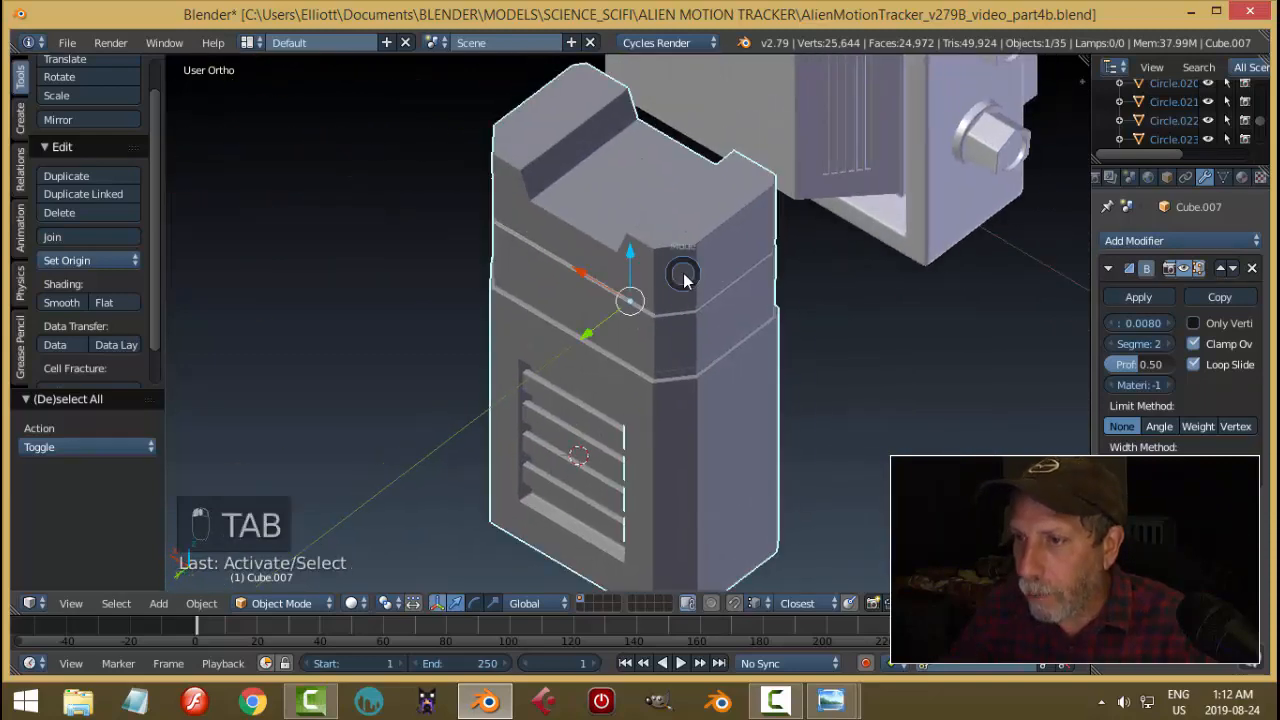
{"action": "middle_click_drag", "start_coordinate": [686, 274], "coordinate": [701, 297]}
{"action": "key", "text": "a"}
{"action": "key", "text": "a"}
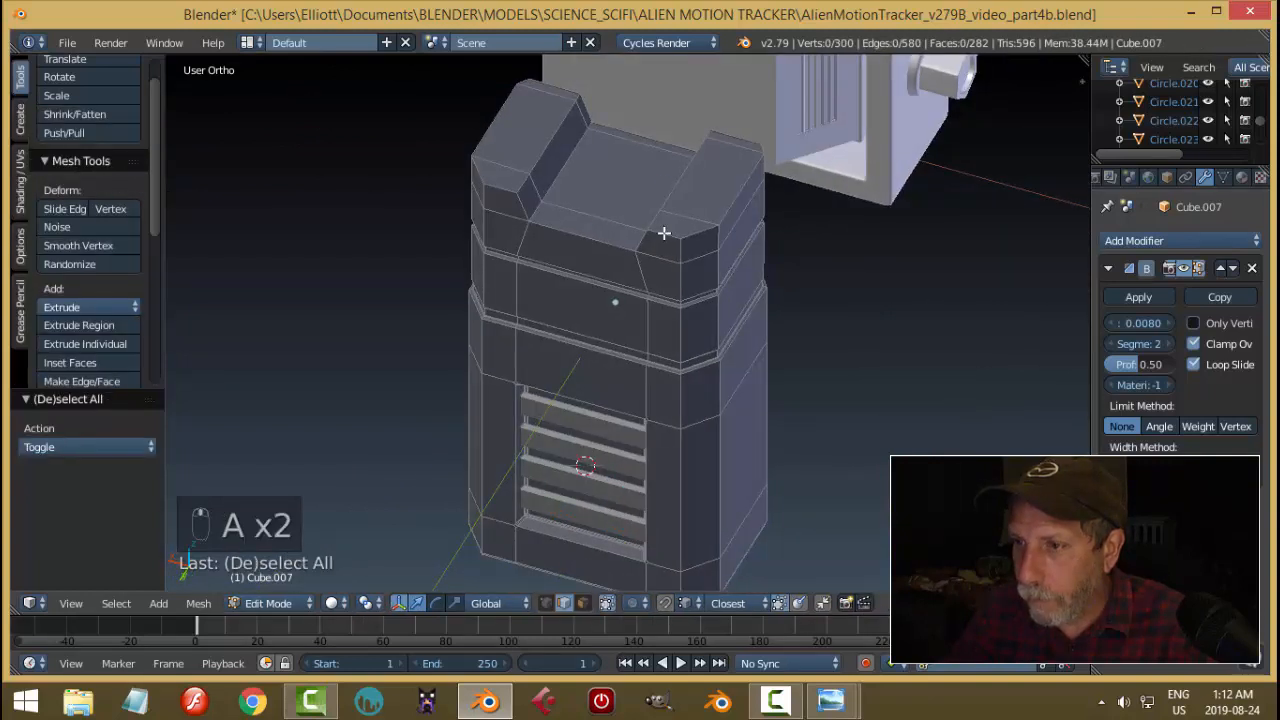
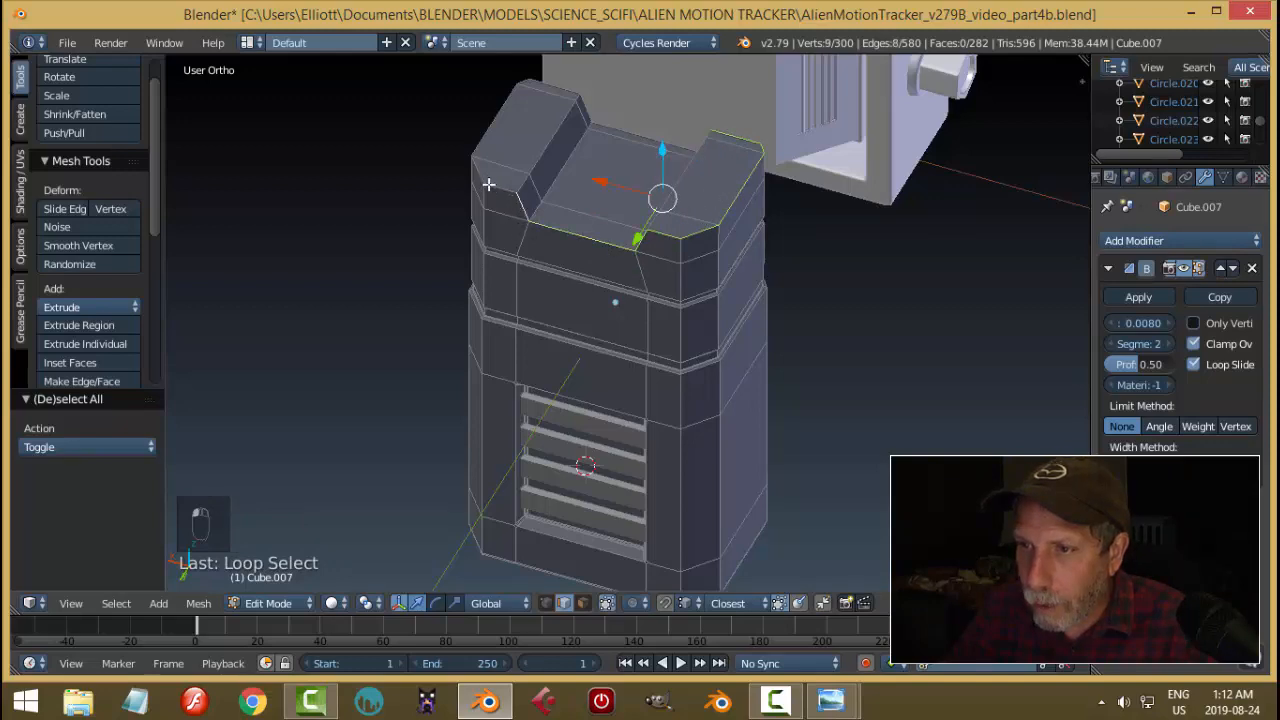
{"action": "middle_click_drag", "start_coordinate": [604, 140], "coordinate": [736, 147]}
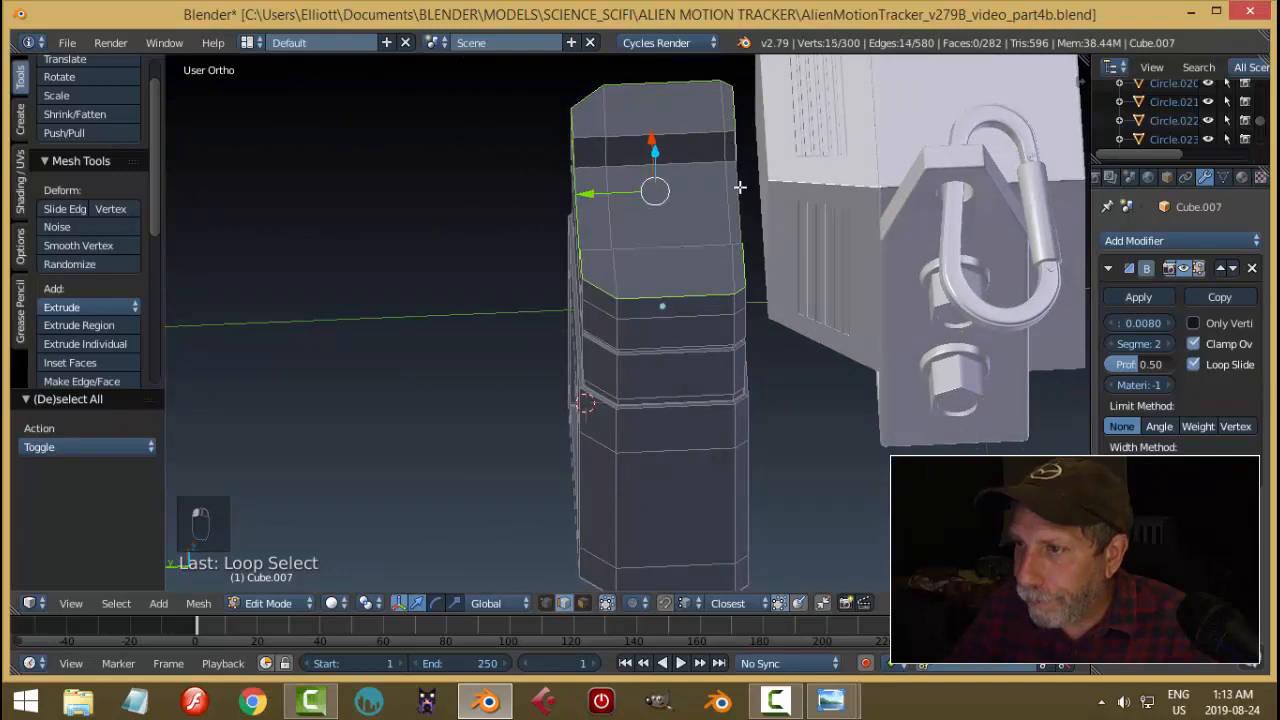
{"action": "middle_click_drag", "start_coordinate": [736, 186], "coordinate": [668, 259]}
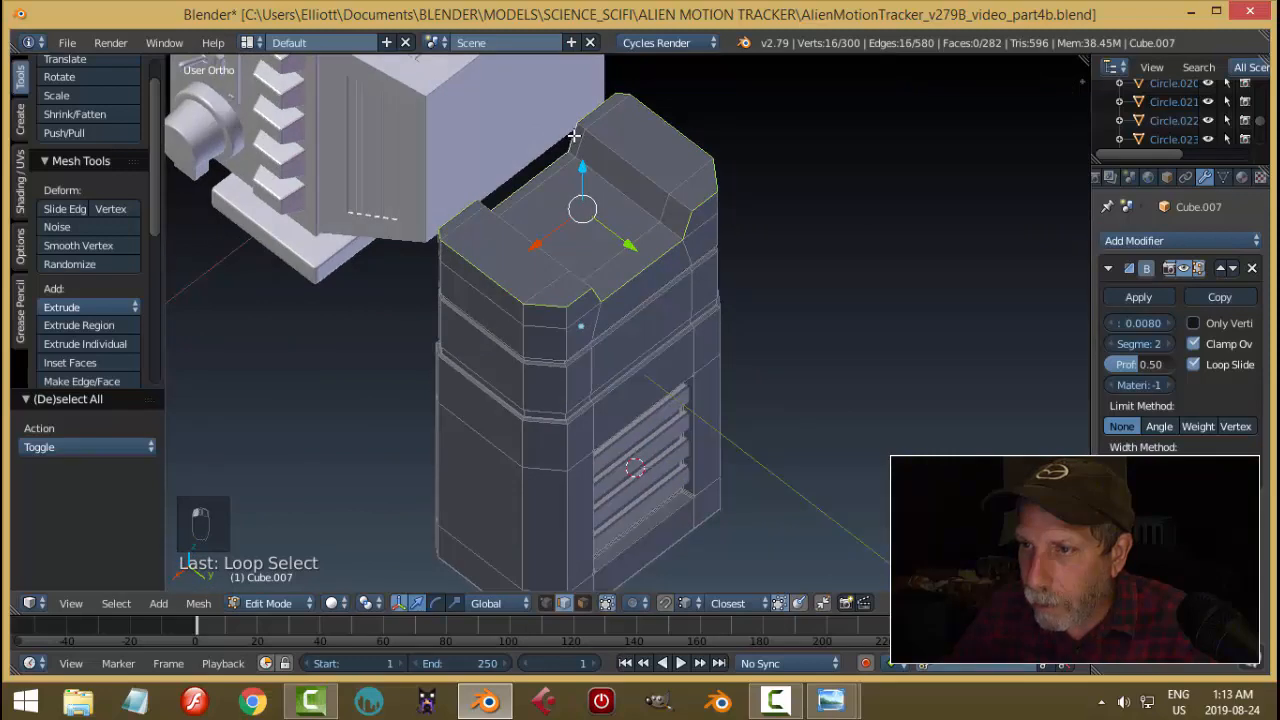
{"action": "middle_click_drag", "start_coordinate": [663, 334], "coordinate": [686, 423]}
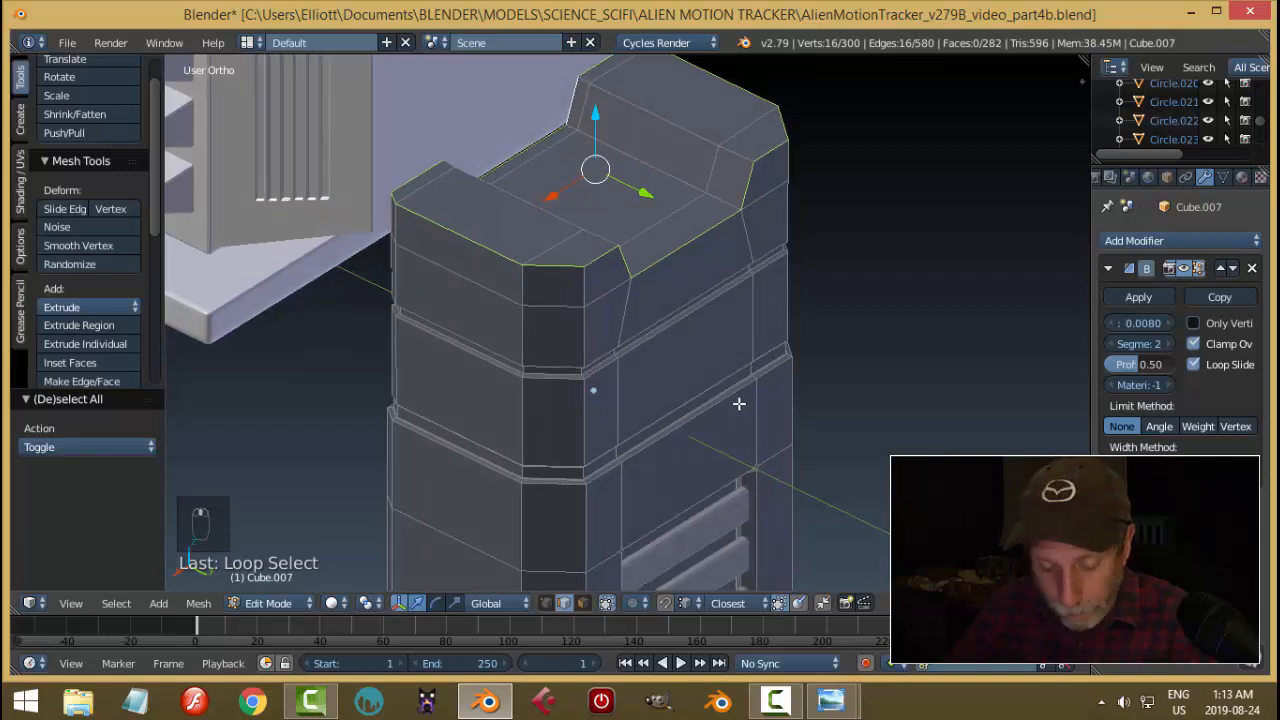
Bevel the housing's selected top outline edges by about 0.024 with 2 segments.
{"action": "key", "text": "ctrl+b"}
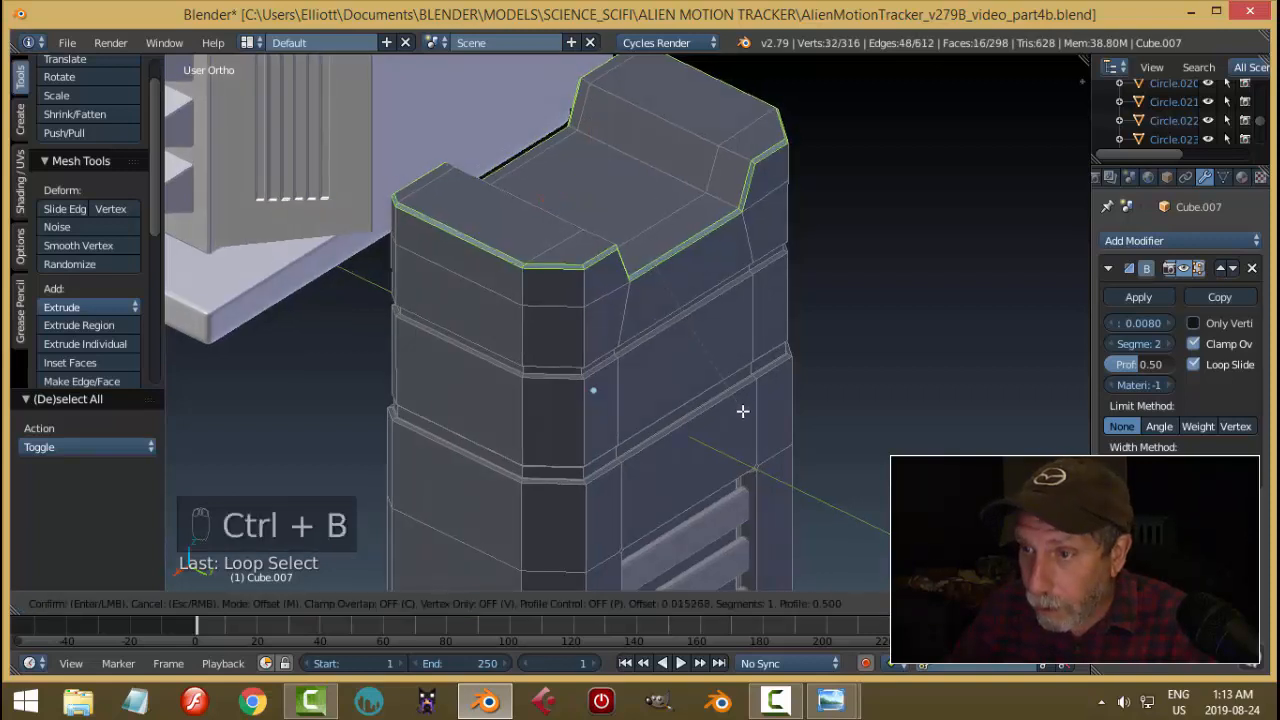
{"action": "scroll", "coordinate": [743, 412], "scroll_direction": "up", "scroll_amount": 2}
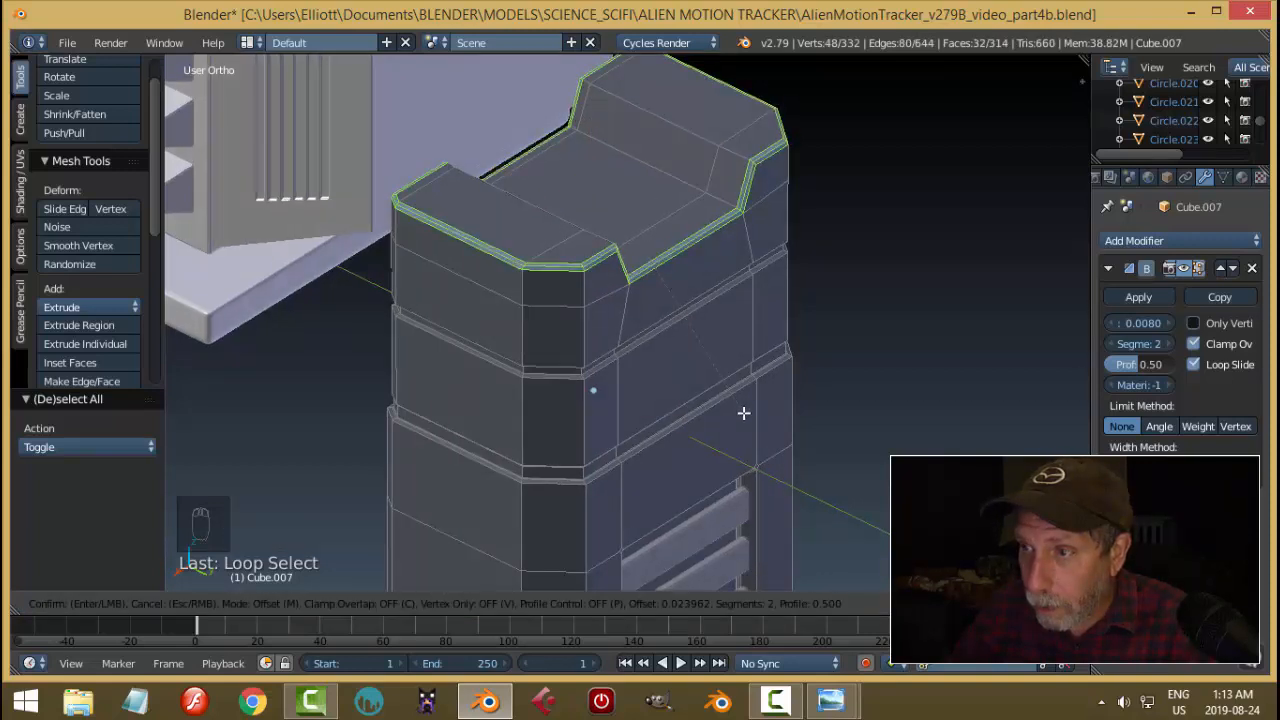
{"action": "left_click", "coordinate": [743, 413]}
Return to Object Mode, clear the selection and inspect the housing's beveled top from several angles.
{"action": "key", "text": "Tab"}
{"action": "left_click", "coordinate": [607, 414]}
{"action": "middle_click_drag", "start_coordinate": [607, 414], "coordinate": [625, 334]}
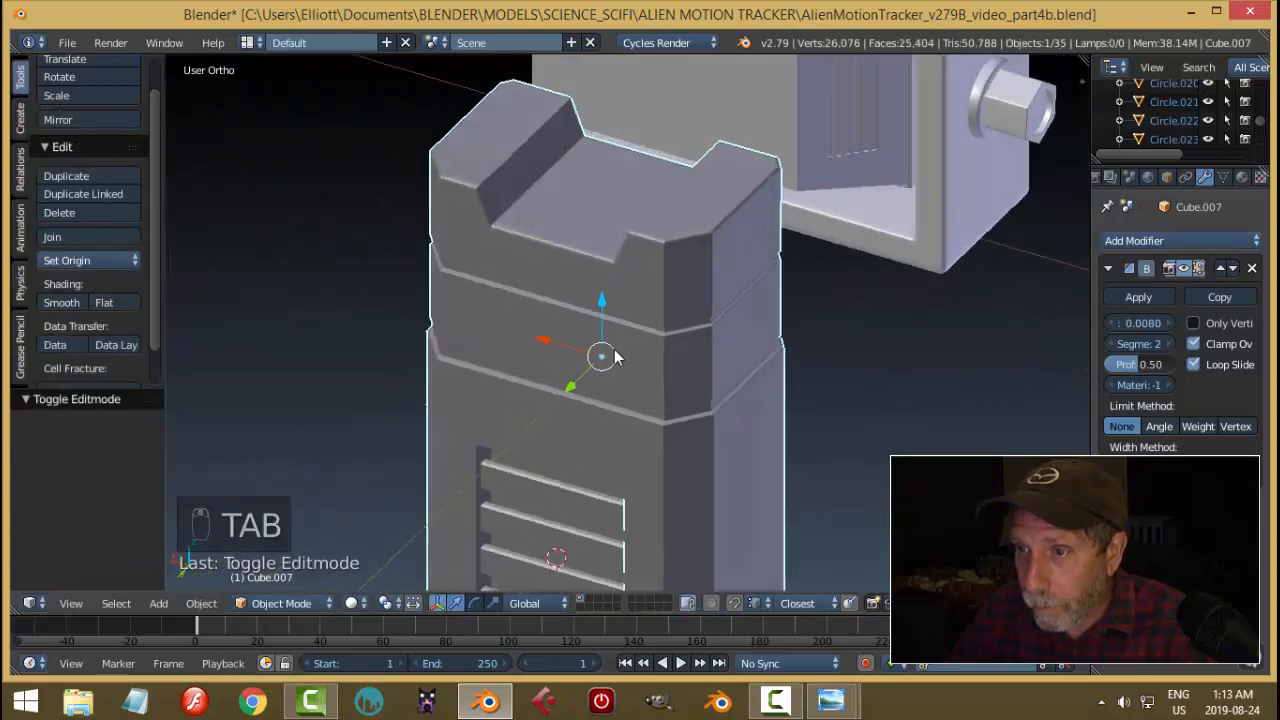
{"action": "scroll", "coordinate": [625, 334], "scroll_direction": "down", "scroll_amount": 5}
{"action": "key", "text": "a"}
{"action": "middle_click_drag", "start_coordinate": [540, 375], "coordinate": [745, 390]}
{"action": "scroll", "coordinate": [653, 377], "scroll_direction": "up", "scroll_amount": 2}
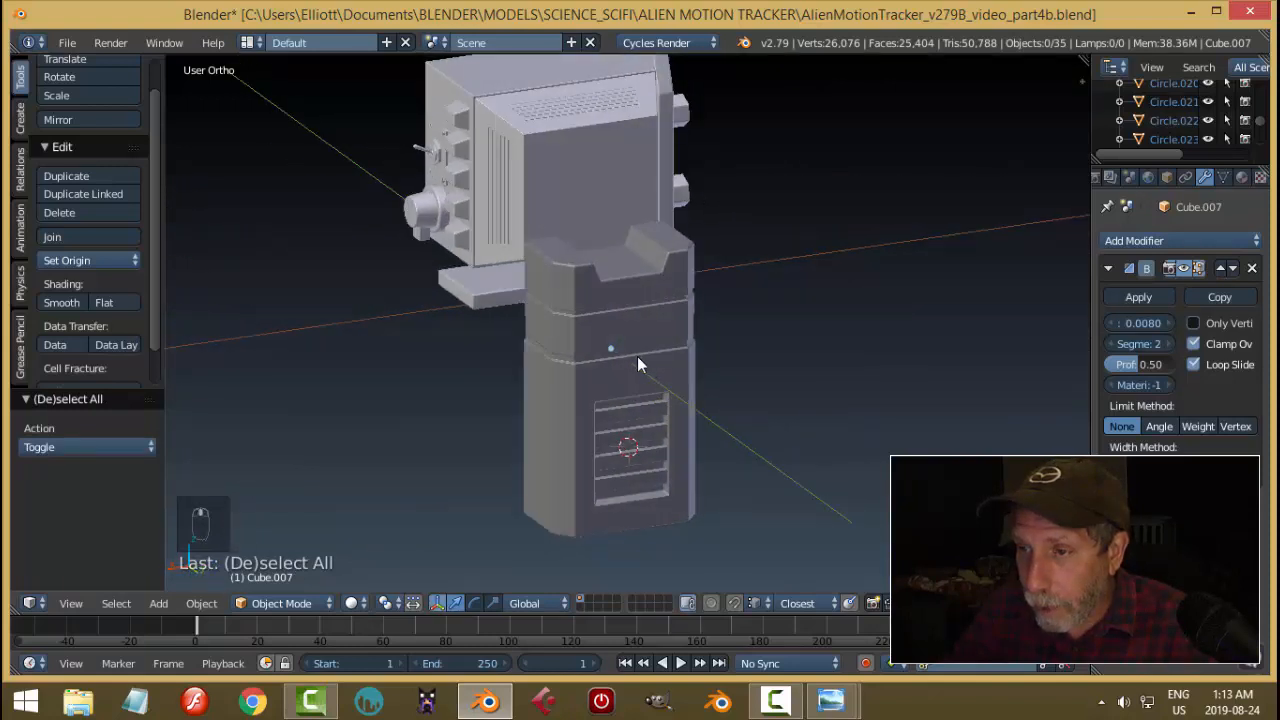
{"action": "scroll", "coordinate": [638, 356], "scroll_direction": "up", "scroll_amount": 2}
{"action": "scroll", "coordinate": [673, 279], "scroll_direction": "down", "scroll_amount": 1}
{"action": "scroll", "coordinate": [605, 315], "scroll_direction": "up", "scroll_amount": 2}
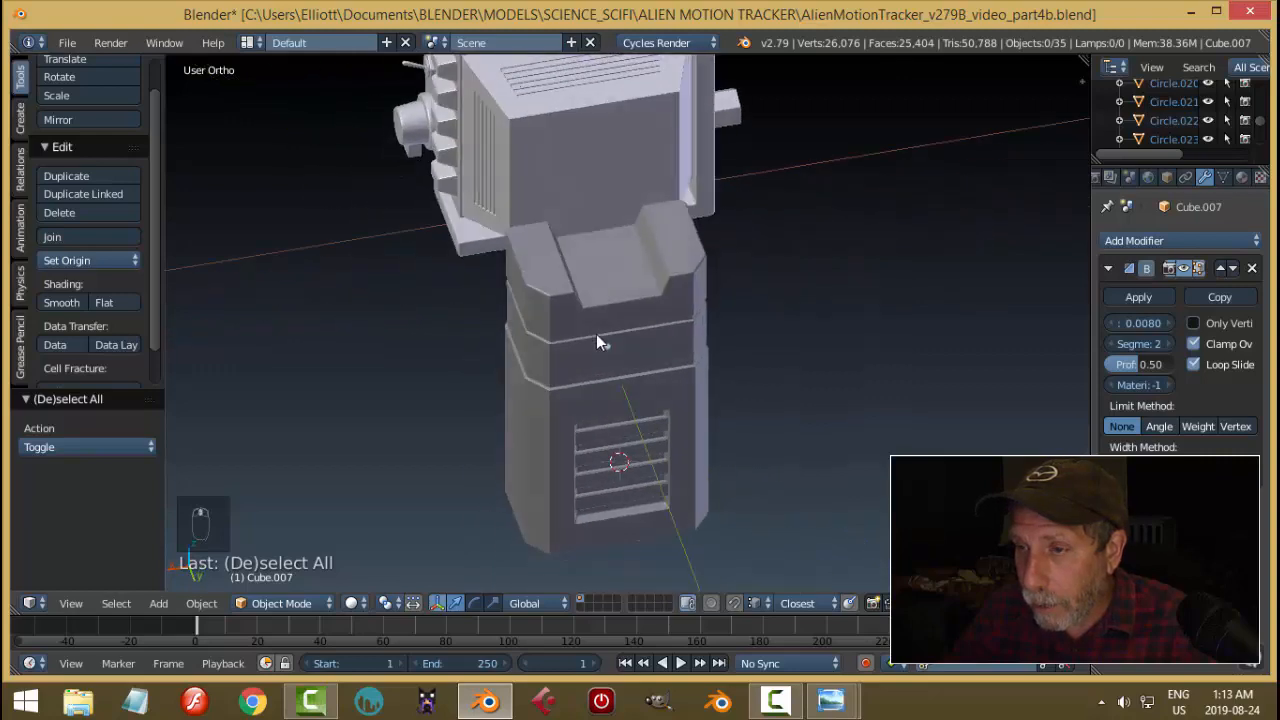
Reopen the housing's mesh in vertex select mode and examine the beveled corners and edge flow around the notch.
{"action": "key", "text": "Tab"}
{"action": "left_click", "coordinate": [707, 322]}
{"action": "key", "text": "a"}
{"action": "key", "text": "a"}
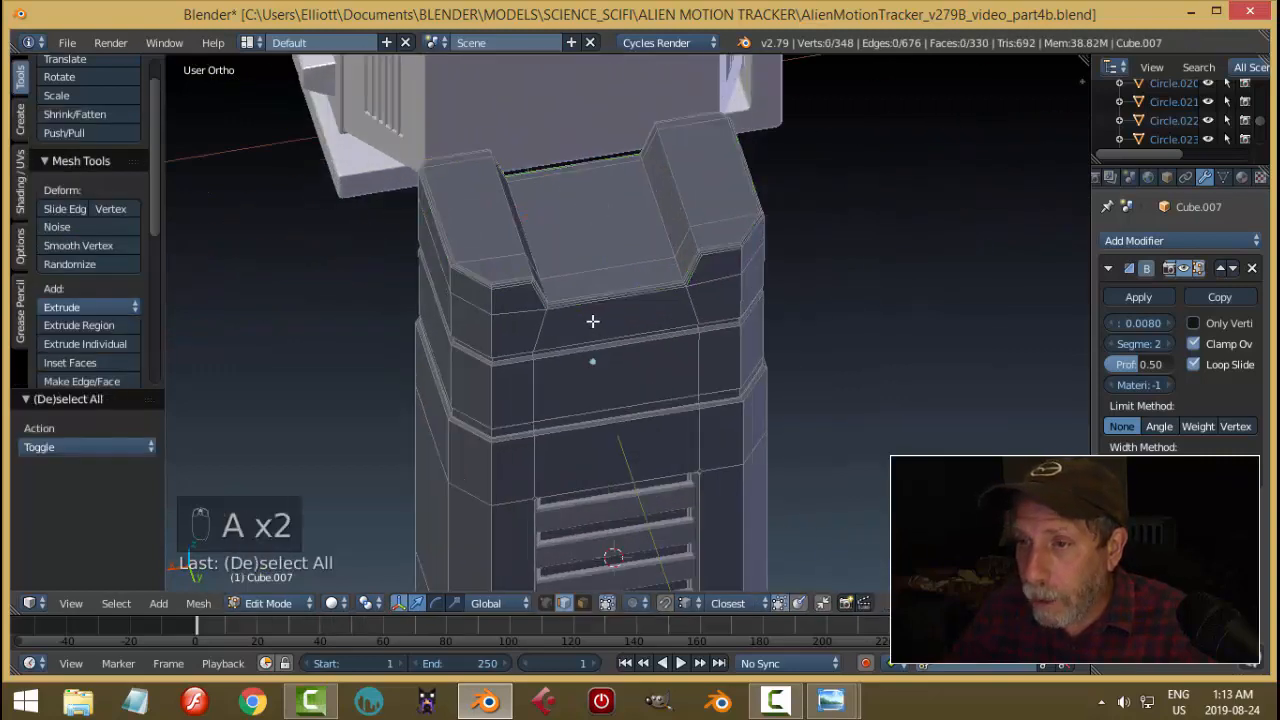
{"action": "scroll", "coordinate": [595, 330], "scroll_direction": "up", "scroll_amount": 1}
{"action": "key", "text": "ctrl+Tab"}
{"action": "left_click", "coordinate": [547, 326]}
{"action": "scroll", "coordinate": [547, 328], "scroll_direction": "up", "scroll_amount": 2}
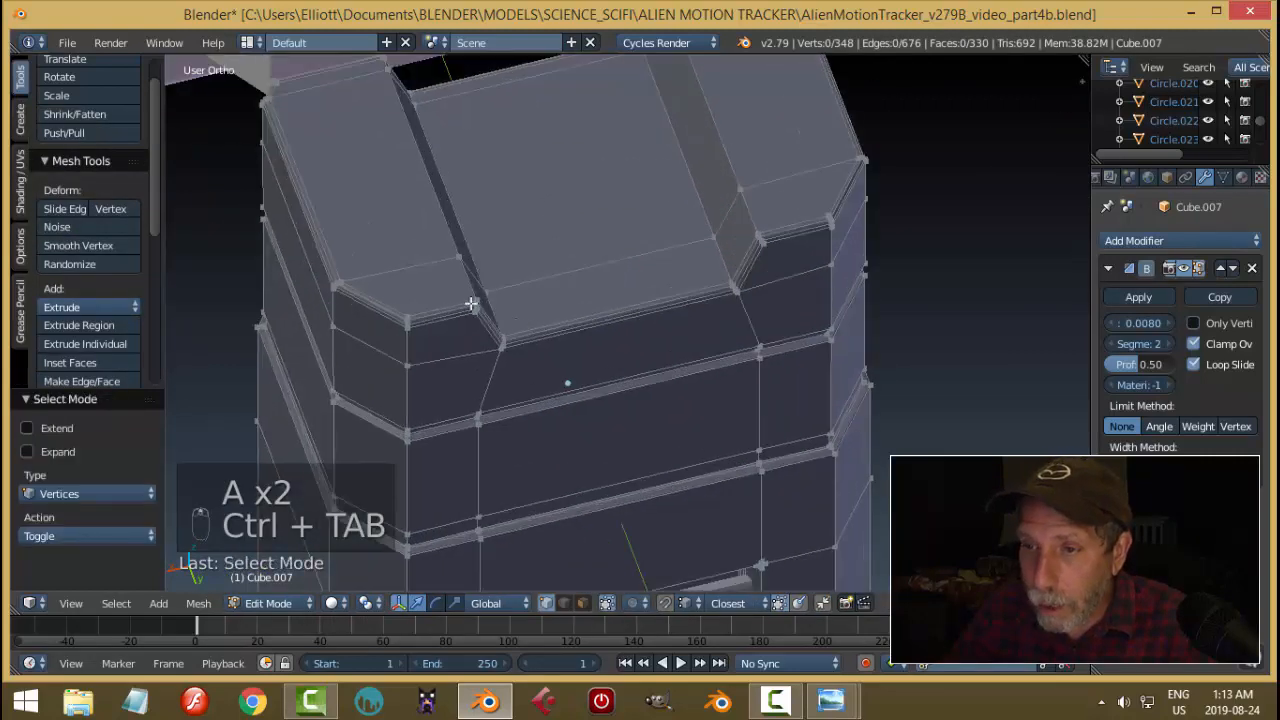
{"action": "middle_click_drag", "start_coordinate": [414, 313], "coordinate": [511, 357]}
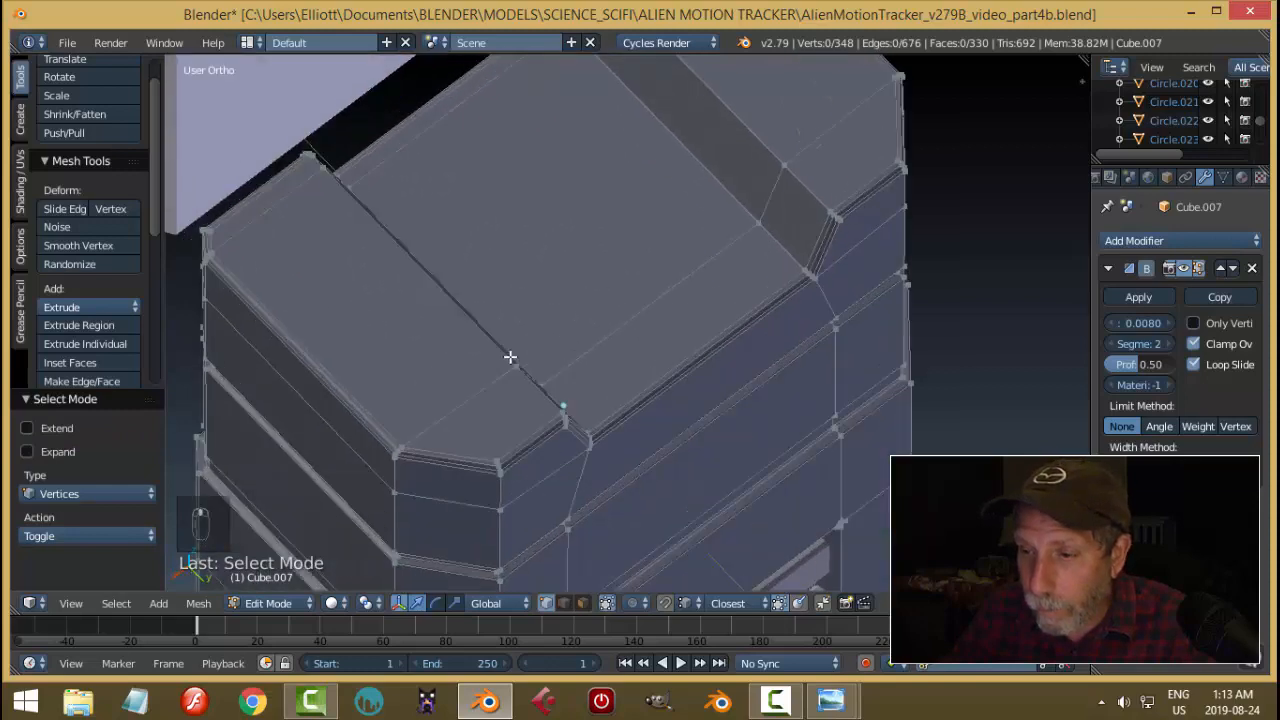
{"action": "scroll", "coordinate": [519, 380], "scroll_direction": "up", "scroll_amount": 3}
{"action": "scroll", "coordinate": [486, 376], "scroll_direction": "down", "scroll_amount": 2}
{"action": "middle_click_drag", "start_coordinate": [620, 374], "coordinate": [526, 317]}
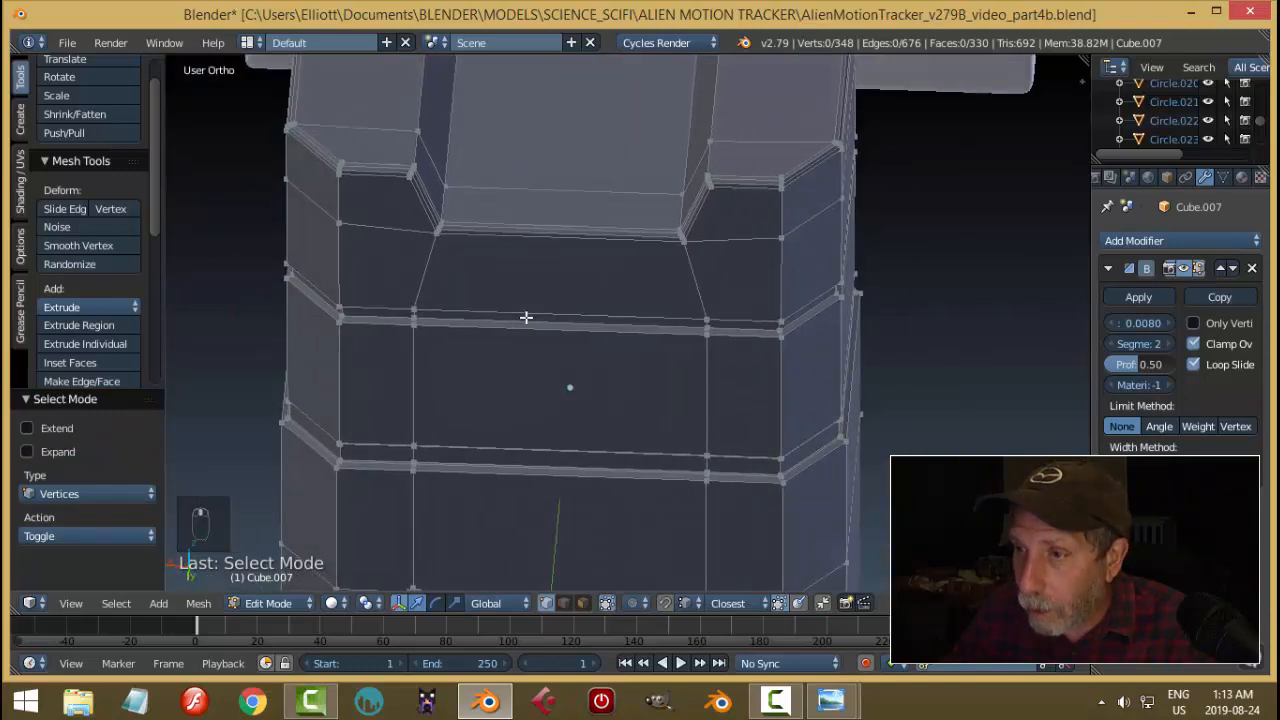
{"action": "middle_click_drag", "start_coordinate": [628, 299], "coordinate": [585, 311]}
{"action": "scroll", "coordinate": [651, 304], "scroll_direction": "up", "scroll_amount": 2}
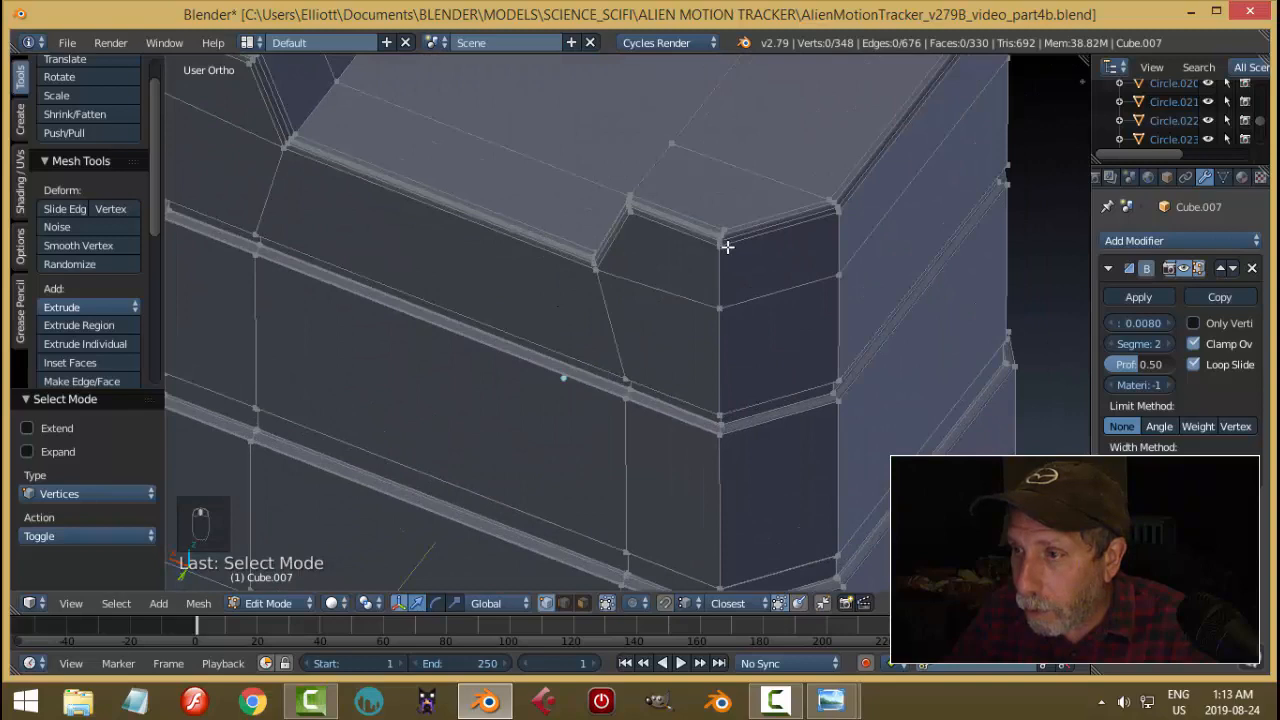
{"action": "middle_click_drag", "start_coordinate": [727, 246], "coordinate": [855, 263]}
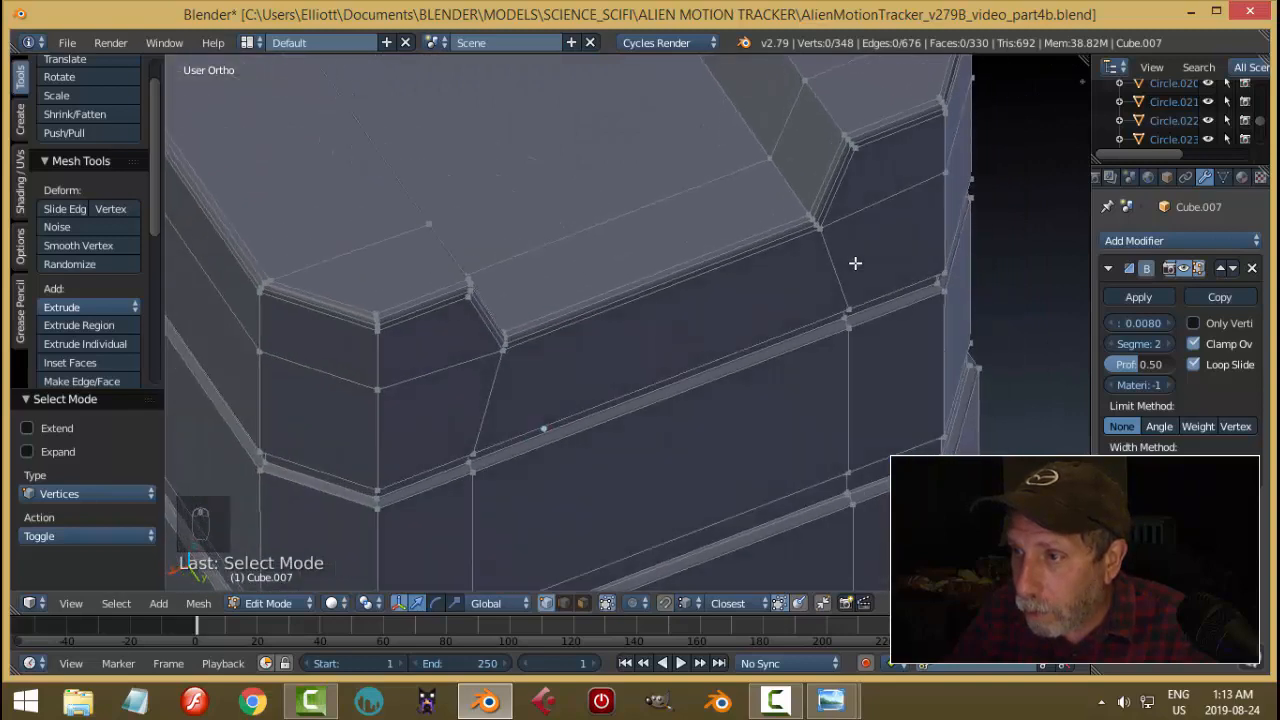
{"action": "scroll", "coordinate": [855, 263], "scroll_direction": "up", "scroll_amount": 1}
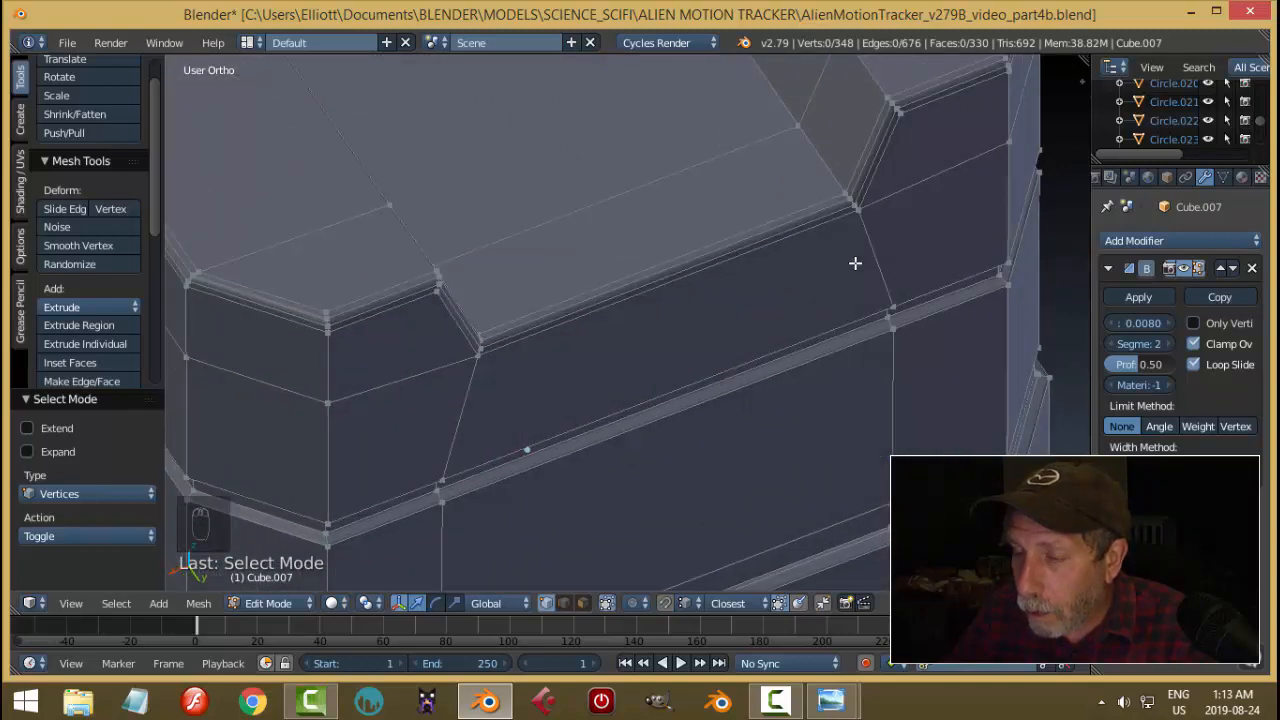
{"action": "middle_click_drag", "start_coordinate": [855, 263], "coordinate": [696, 265]}
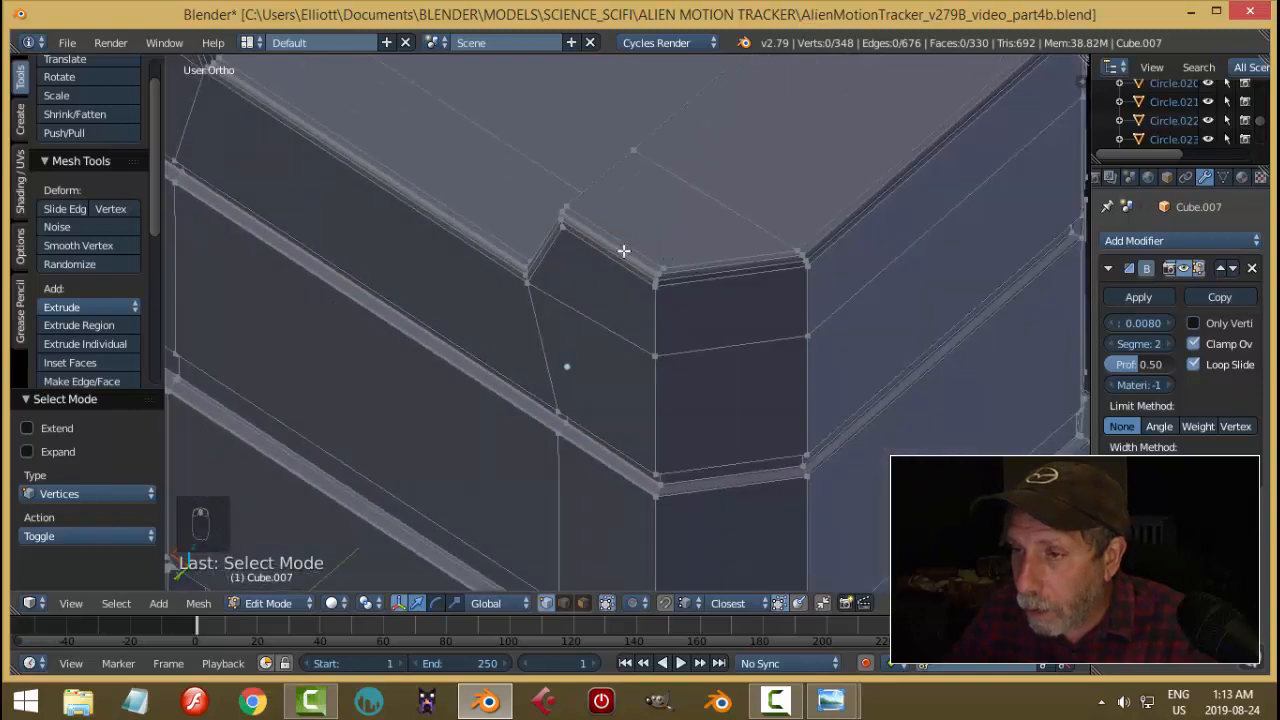
{"action": "key", "text": "ctrl+r"}
{"action": "key", "text": "Escape"}
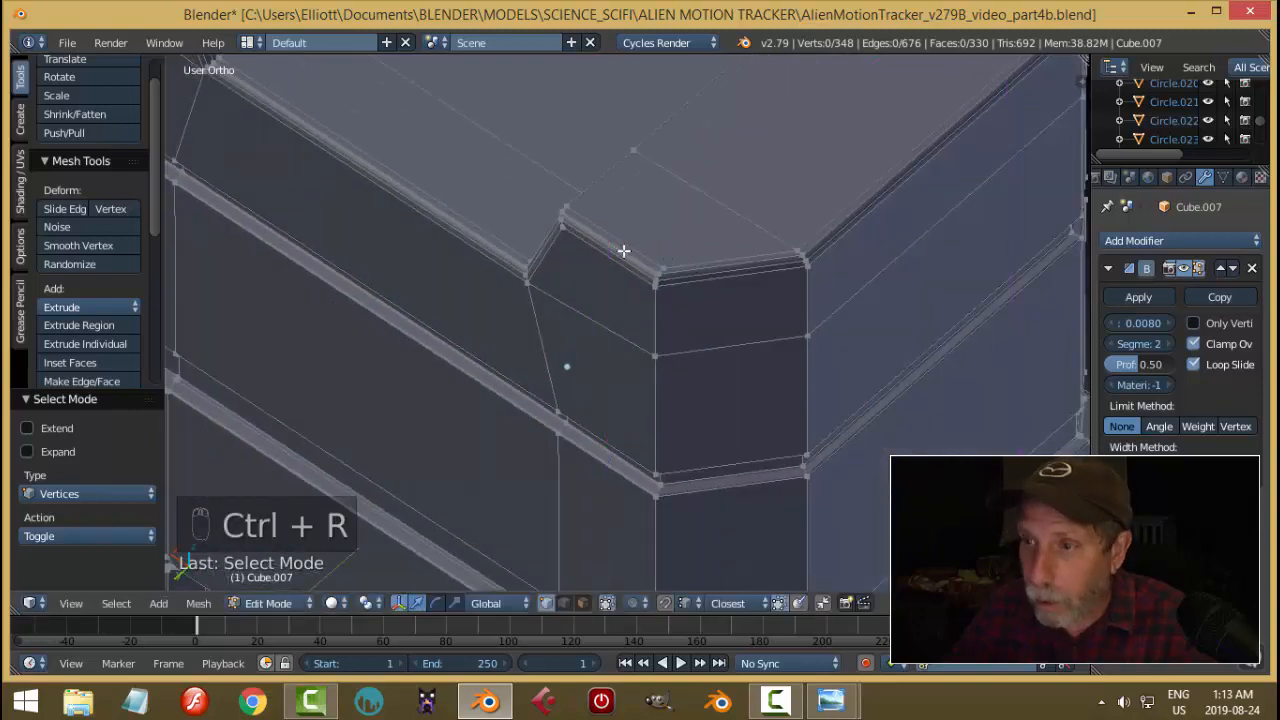
{"action": "key", "text": "ctrl+r"}
{"action": "right_click", "coordinate": [461, 238]}
{"action": "scroll", "coordinate": [461, 240], "scroll_direction": "down", "scroll_amount": 3}
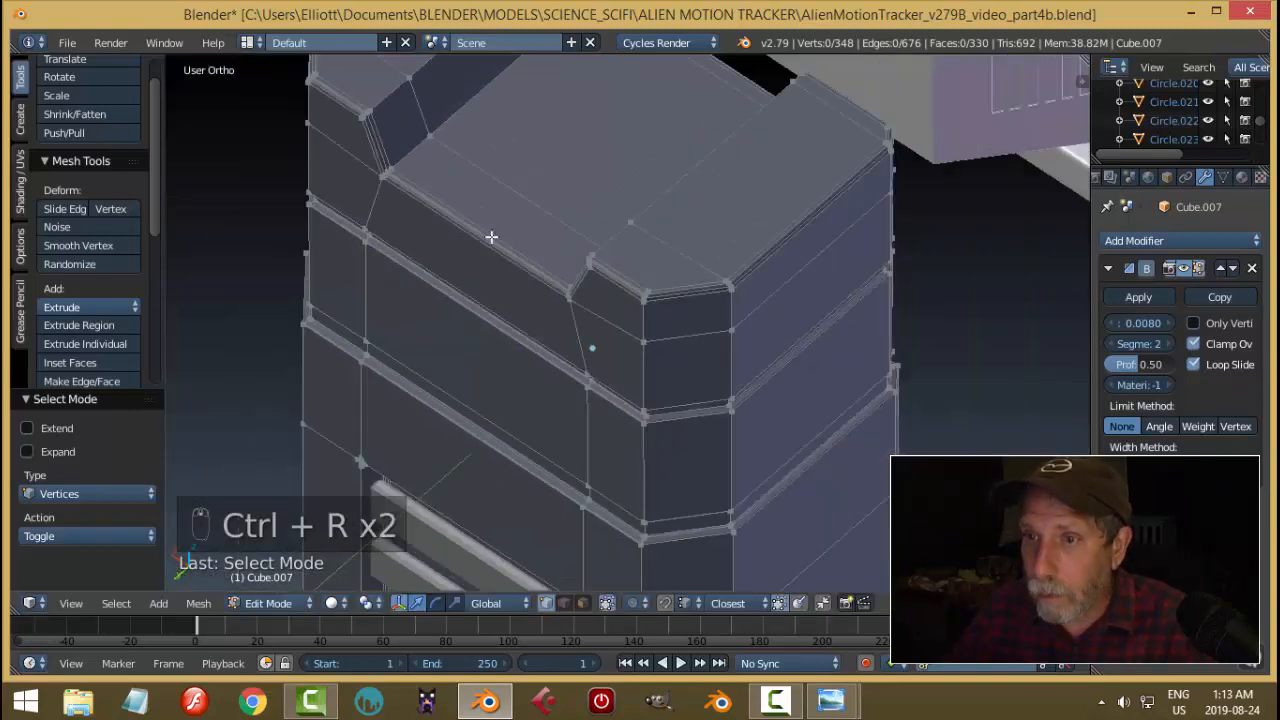
{"action": "key", "text": "ctrl+r"}
{"action": "right_click", "coordinate": [405, 135]}
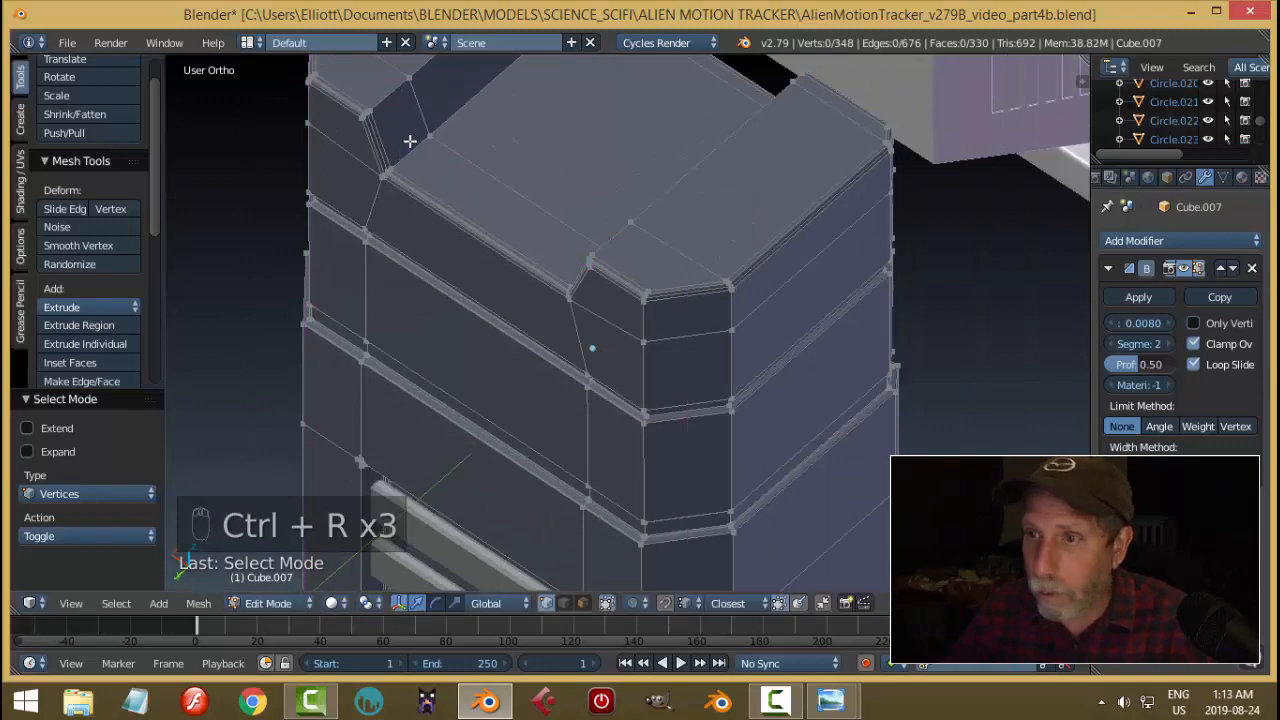
Return to Object Mode and inspect the housing's upper bevels, sides and underside from several angles.
{"action": "scroll", "coordinate": [436, 197], "scroll_direction": "down", "scroll_amount": 3}
{"action": "key", "text": "Tab"}
{"action": "left_click", "coordinate": [391, 249]}
{"action": "scroll", "coordinate": [660, 295], "scroll_direction": "down", "scroll_amount": 1}
{"action": "middle_click_drag", "start_coordinate": [663, 295], "coordinate": [671, 246]}
{"action": "scroll", "coordinate": [662, 299], "scroll_direction": "up", "scroll_amount": 2}
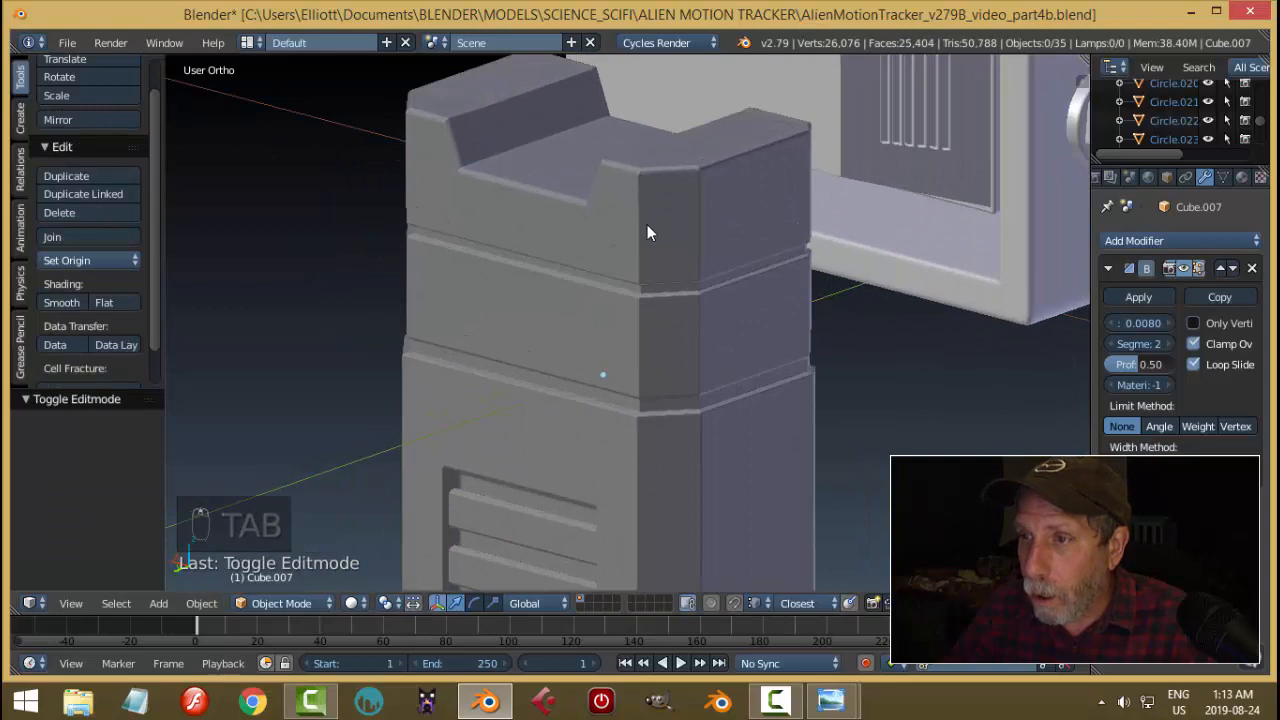
{"action": "scroll", "coordinate": [706, 216], "scroll_direction": "down", "scroll_amount": 3}
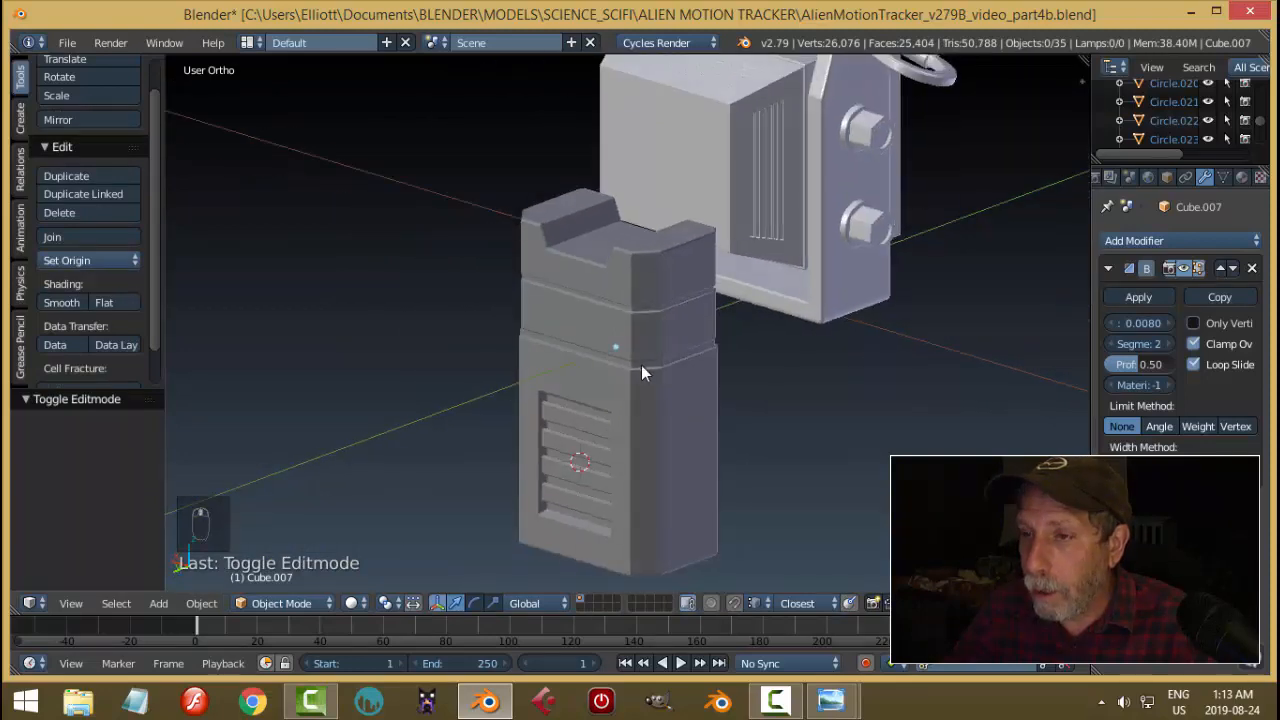
{"action": "middle_click_drag", "start_coordinate": [641, 365], "coordinate": [755, 338]}
{"action": "scroll", "coordinate": [826, 362], "scroll_direction": "up", "scroll_amount": 2}
{"action": "middle_click_drag", "start_coordinate": [915, 300], "coordinate": [641, 380]}
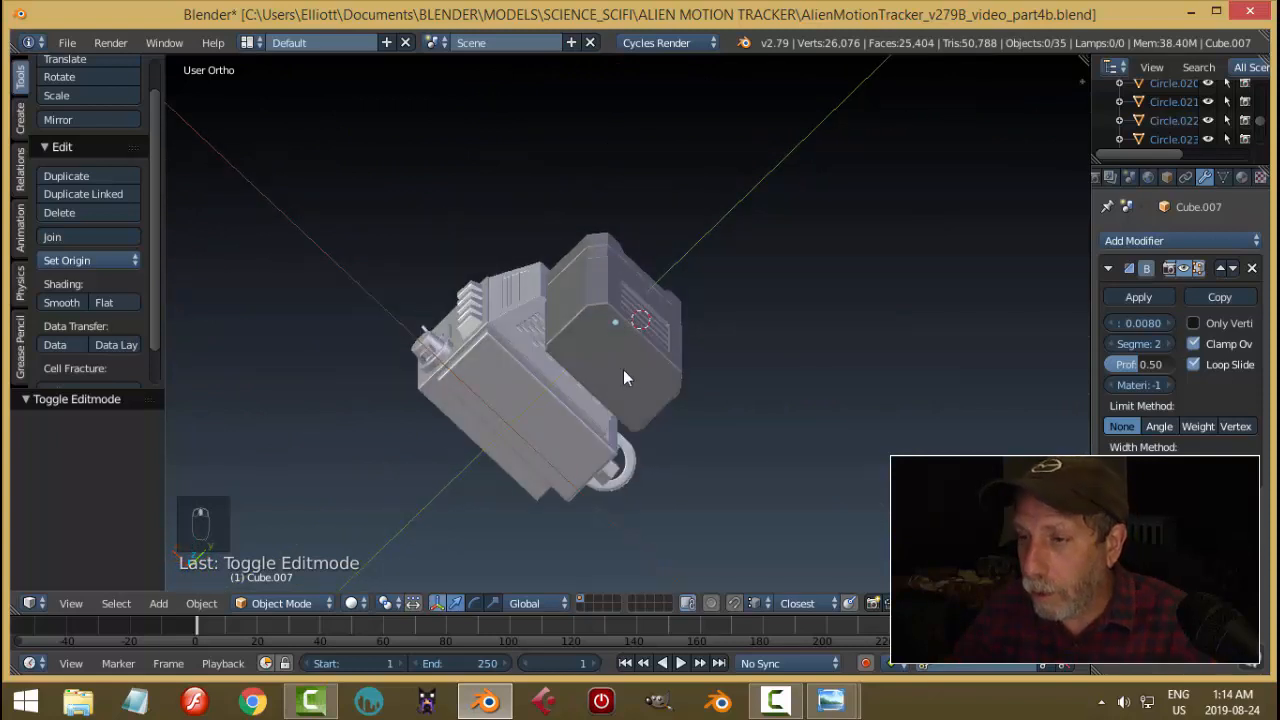
Open the housing's mesh in face select mode and select the rectangular end face on its underside.
{"action": "right_click", "coordinate": [624, 376]}
{"action": "key", "text": "Tab"}
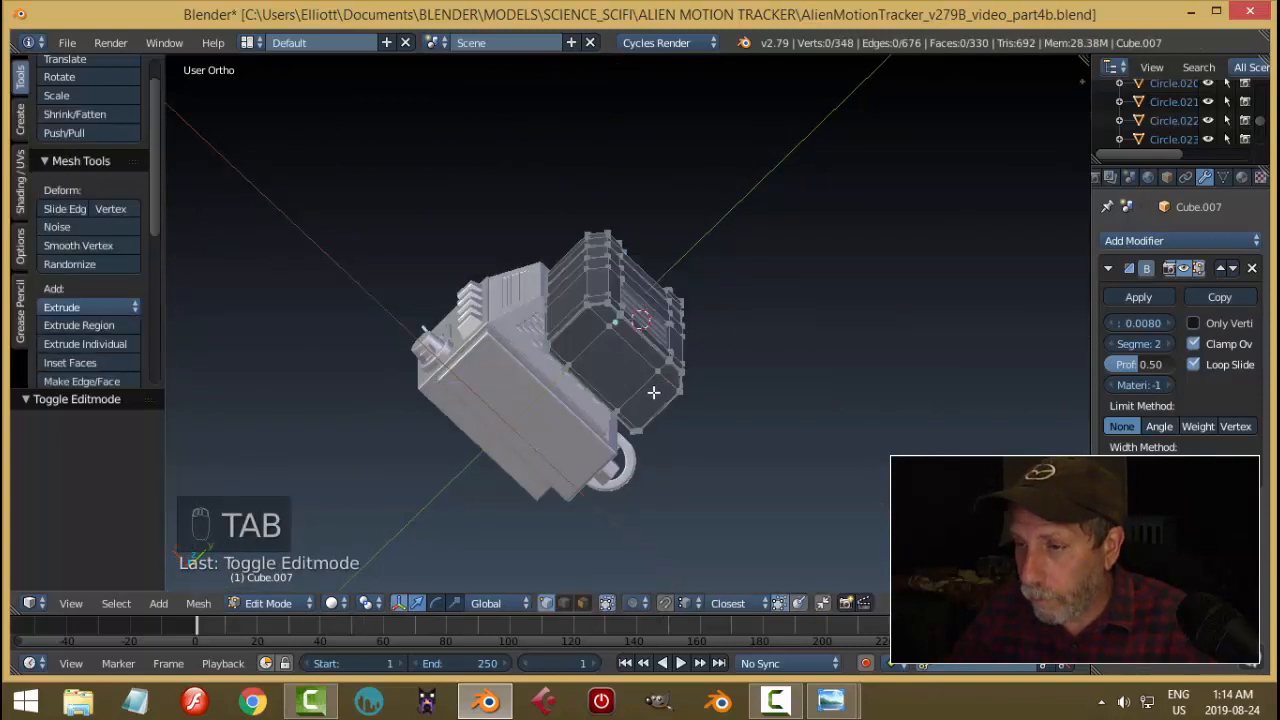
{"action": "key", "text": "Tab"}
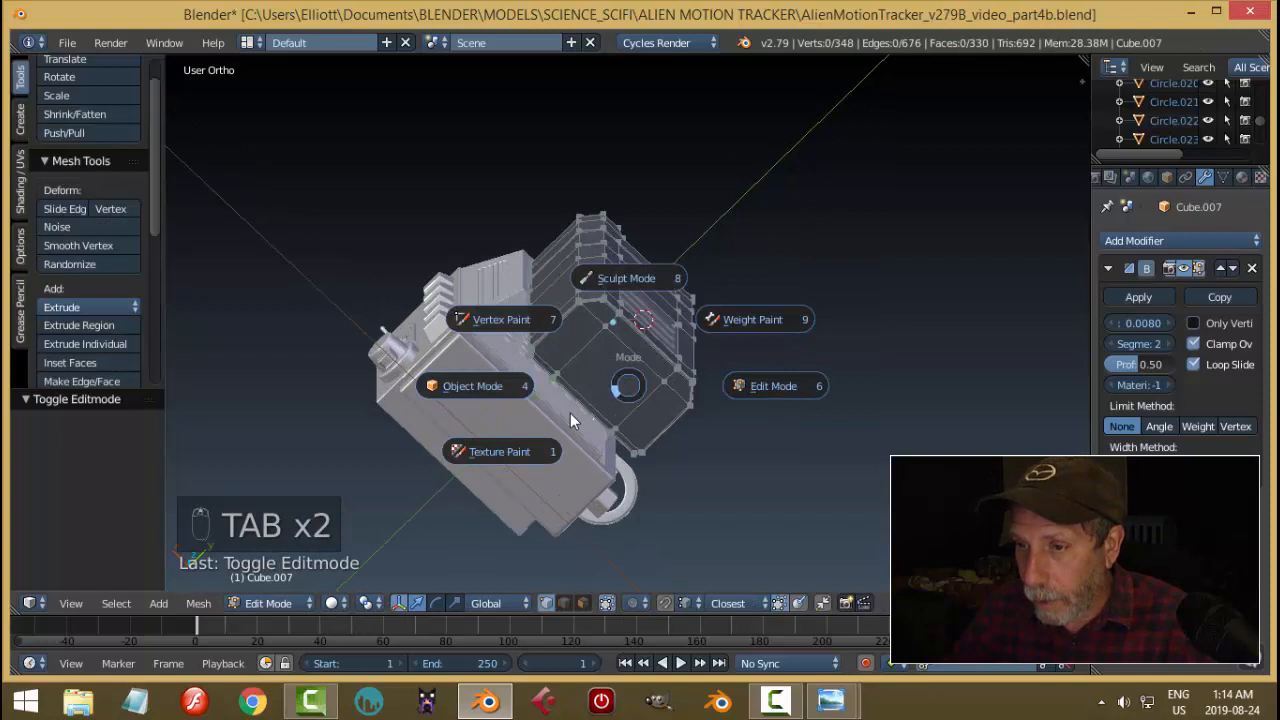
{"action": "left_click", "coordinate": [477, 394]}
{"action": "key", "text": "Tab"}
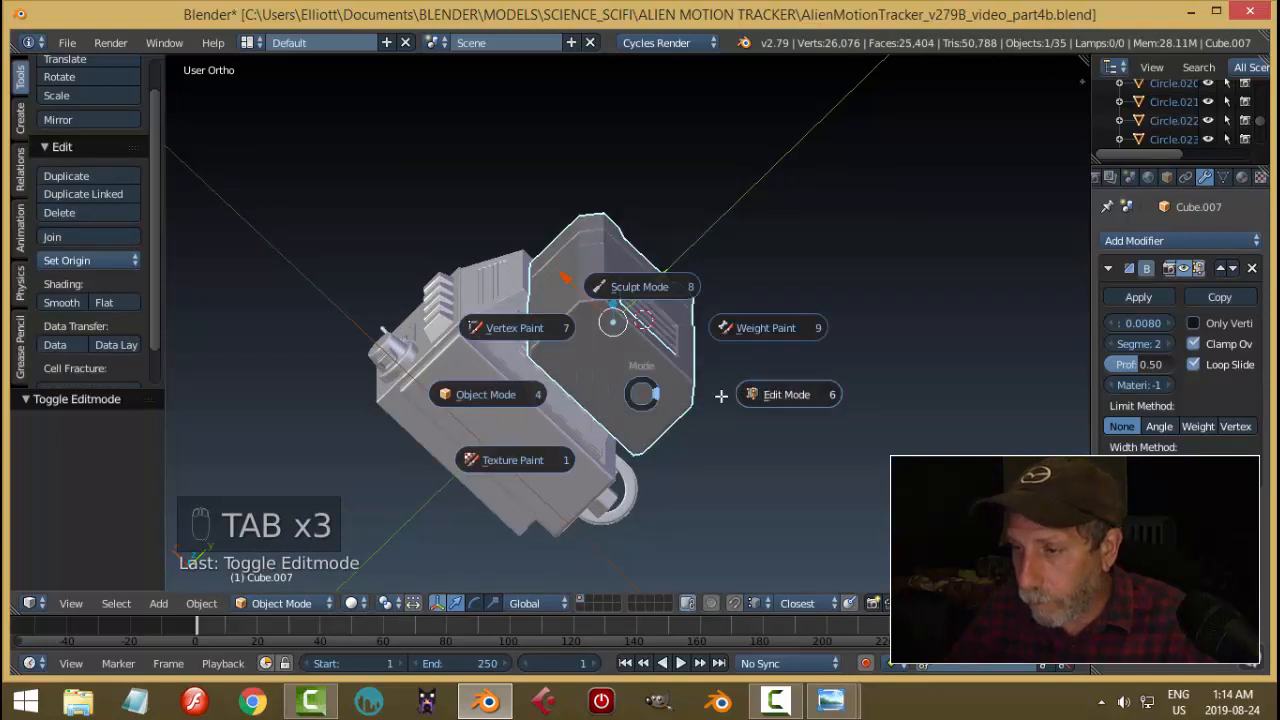
{"action": "scroll", "coordinate": [650, 409], "scroll_direction": "up", "scroll_amount": 2}
{"action": "key", "text": "ctrl+Tab"}
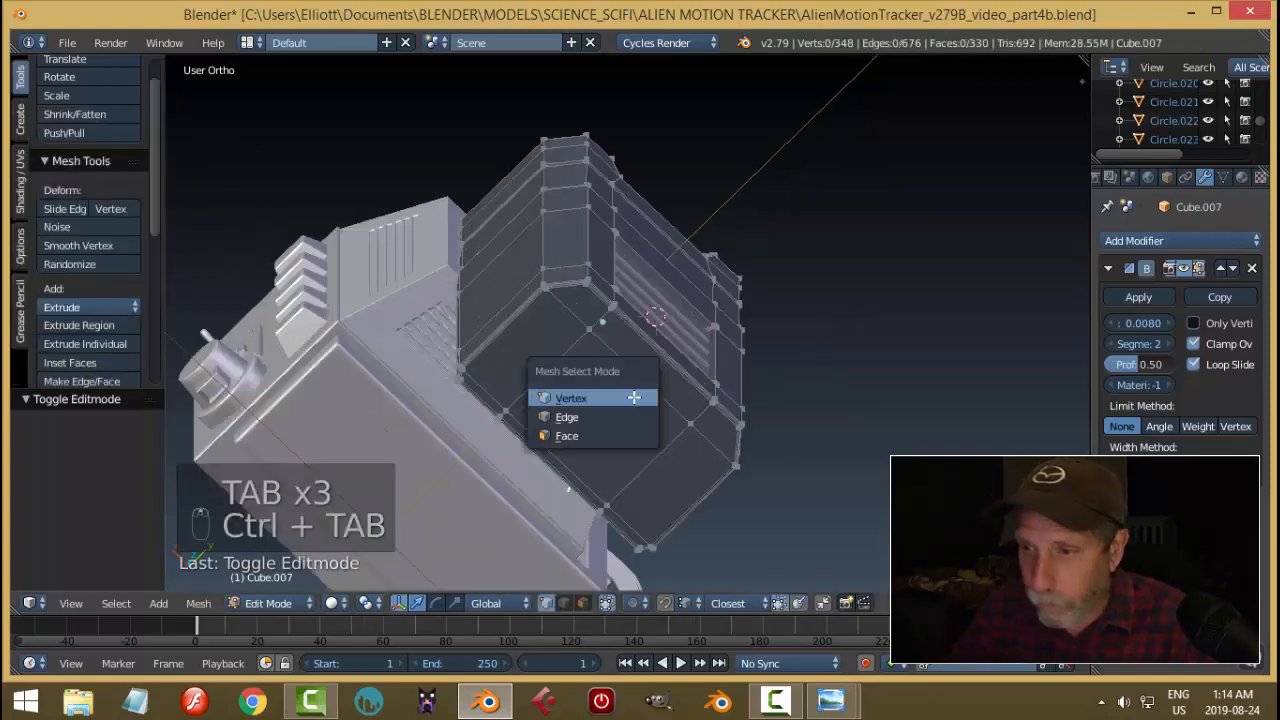
{"action": "left_click", "coordinate": [600, 435]}
{"action": "right_click", "coordinate": [537, 349]}
{"action": "middle_click_drag", "start_coordinate": [537, 349], "coordinate": [601, 336]}
{"action": "scroll", "coordinate": [637, 426], "scroll_direction": "up", "scroll_amount": 3}
Duplicate the selected underside face in place and move the copy down 0.119 along Z.
{"action": "key", "text": "shift+d"}
{"action": "right_click", "coordinate": [676, 384]}
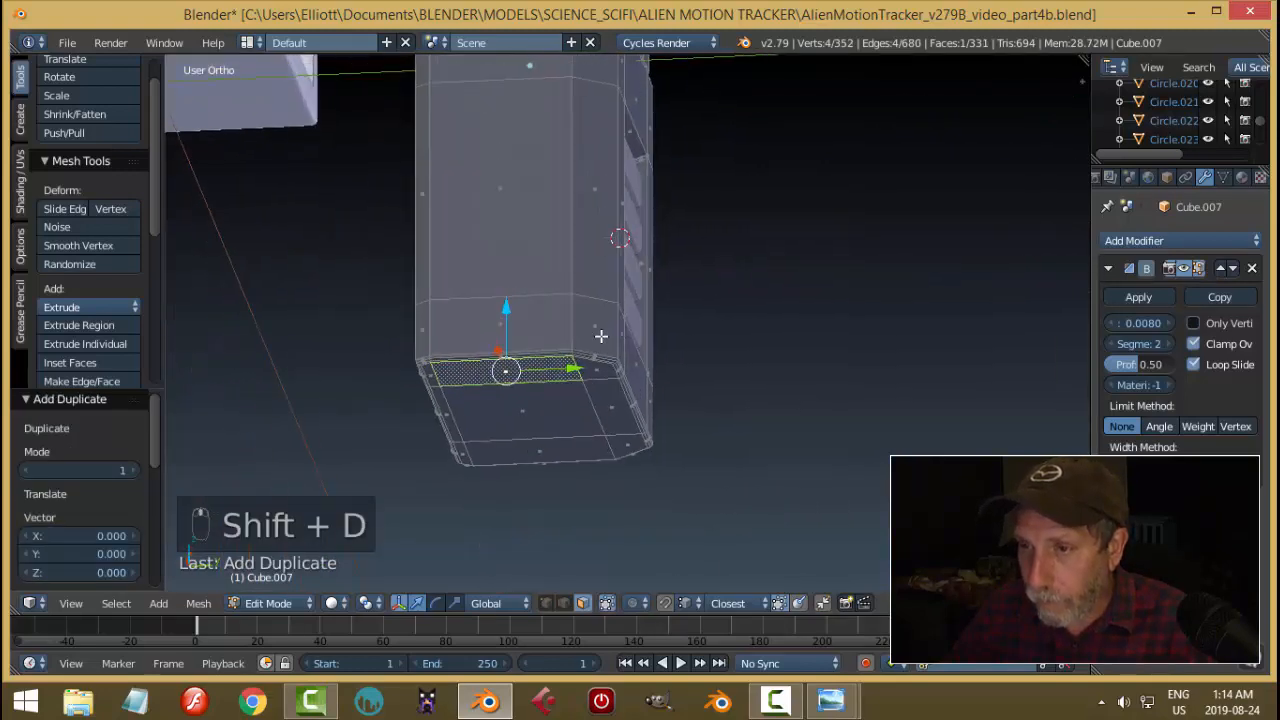
{"action": "left_click_drag", "start_coordinate": [505, 312], "coordinate": [508, 345]}
{"action": "middle_click_drag", "start_coordinate": [508, 345], "coordinate": [499, 276]}
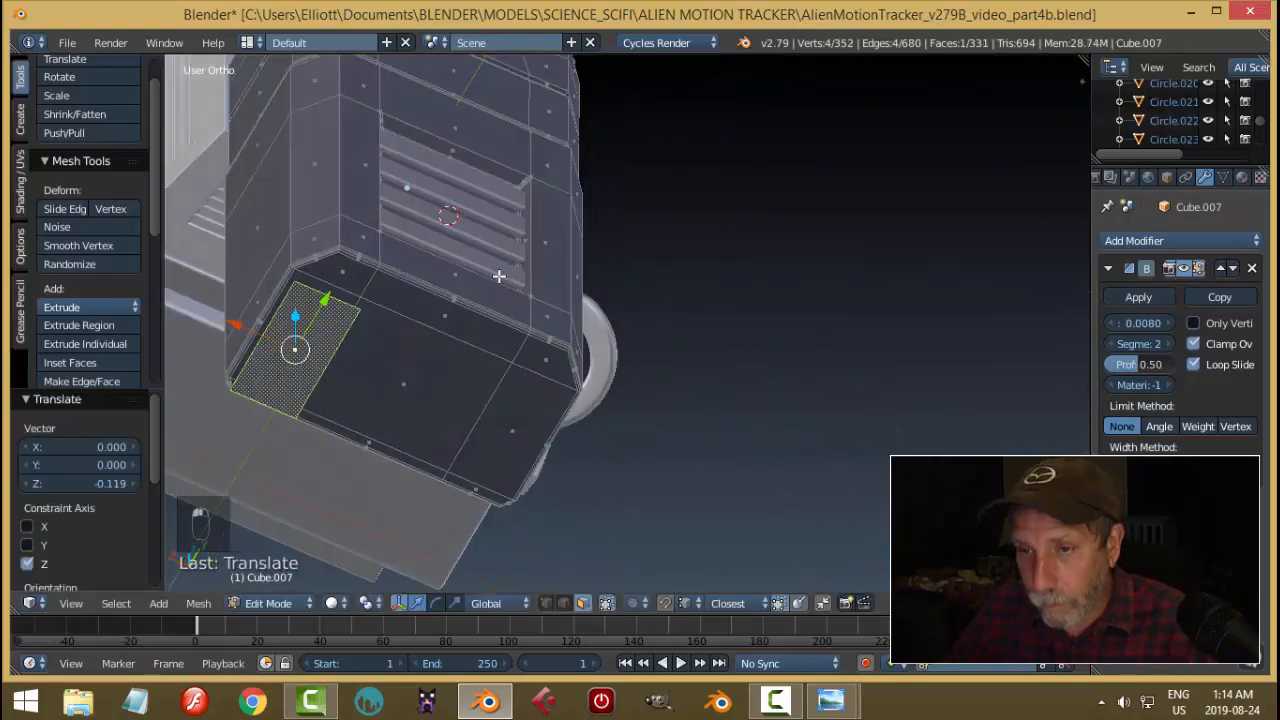
Scale the duplicated face down into a smaller, narrower strip beneath the housing.
{"action": "key", "text": "s"}
{"action": "left_click", "coordinate": [514, 360]}
{"action": "middle_click_drag", "start_coordinate": [514, 360], "coordinate": [659, 539]}
{"action": "key", "text": "s"}
{"action": "left_click", "coordinate": [480, 366]}
Switch to the jack-perry-ai-tracker.jpg reference, examine the housing's lower end and base plate, and return to Blender.
{"action": "left_click", "coordinate": [731, 531]}
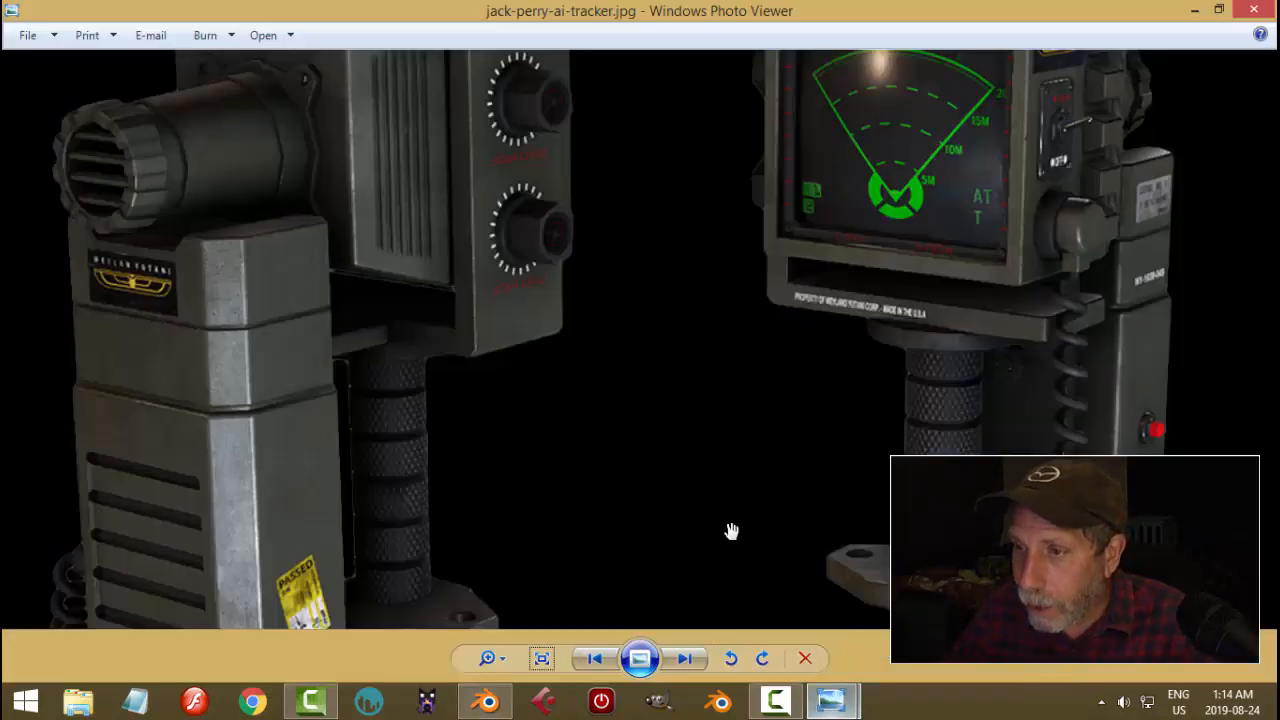
{"action": "left_click_drag", "start_coordinate": [960, 541], "coordinate": [929, 325]}
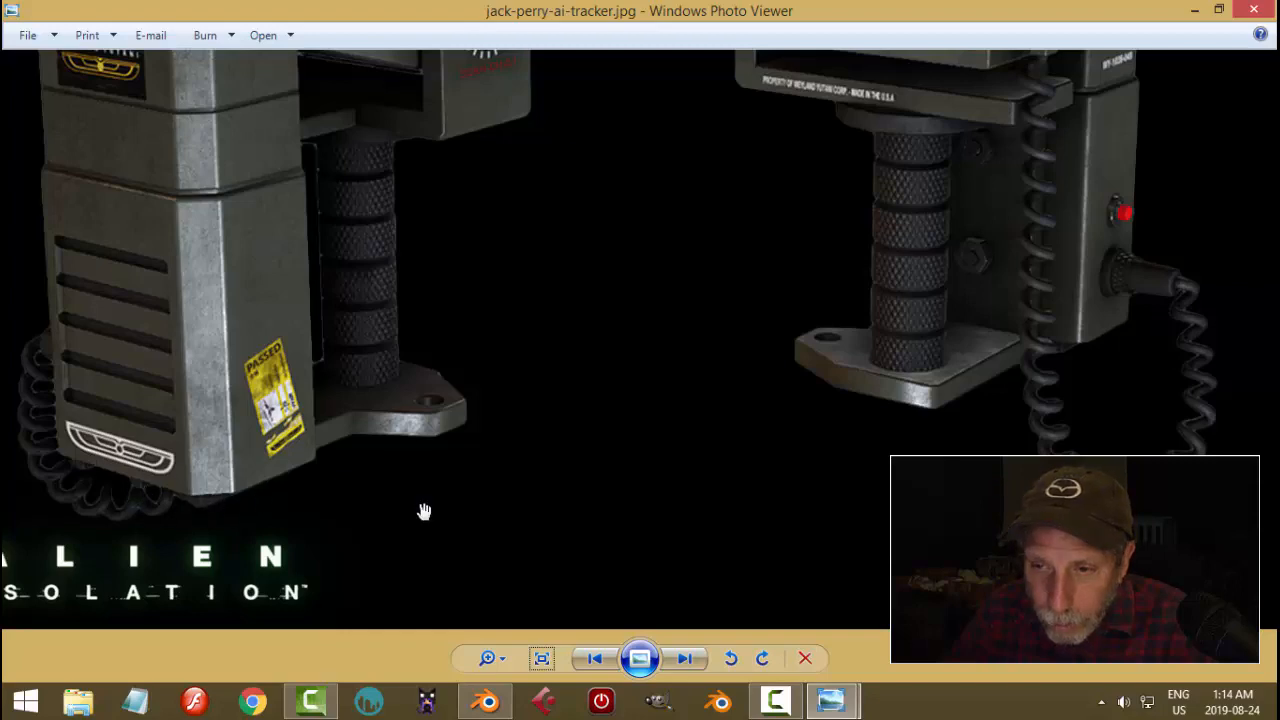
{"action": "left_click", "coordinate": [488, 703]}
Scale the duplicated face beneath the housing by 0.791 along X.
{"action": "middle_click_drag", "start_coordinate": [609, 457], "coordinate": [526, 486]}
{"action": "key", "text": "s"}
{"action": "left_click", "coordinate": [480, 365]}
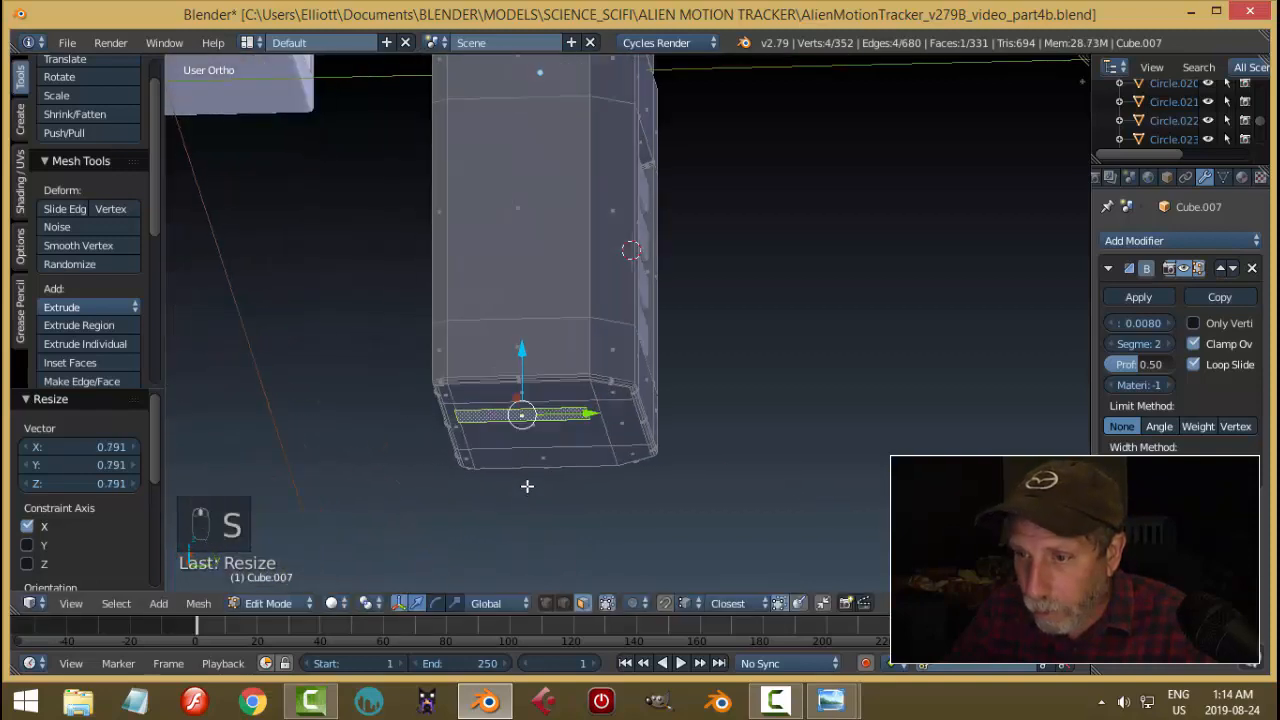
Extrude the narrow strip beneath the housing downward by 0.087 and delete the face at its extruded end.
{"action": "key", "text": "e"}
{"action": "left_click", "coordinate": [518, 497]}
{"action": "key", "text": "x"}
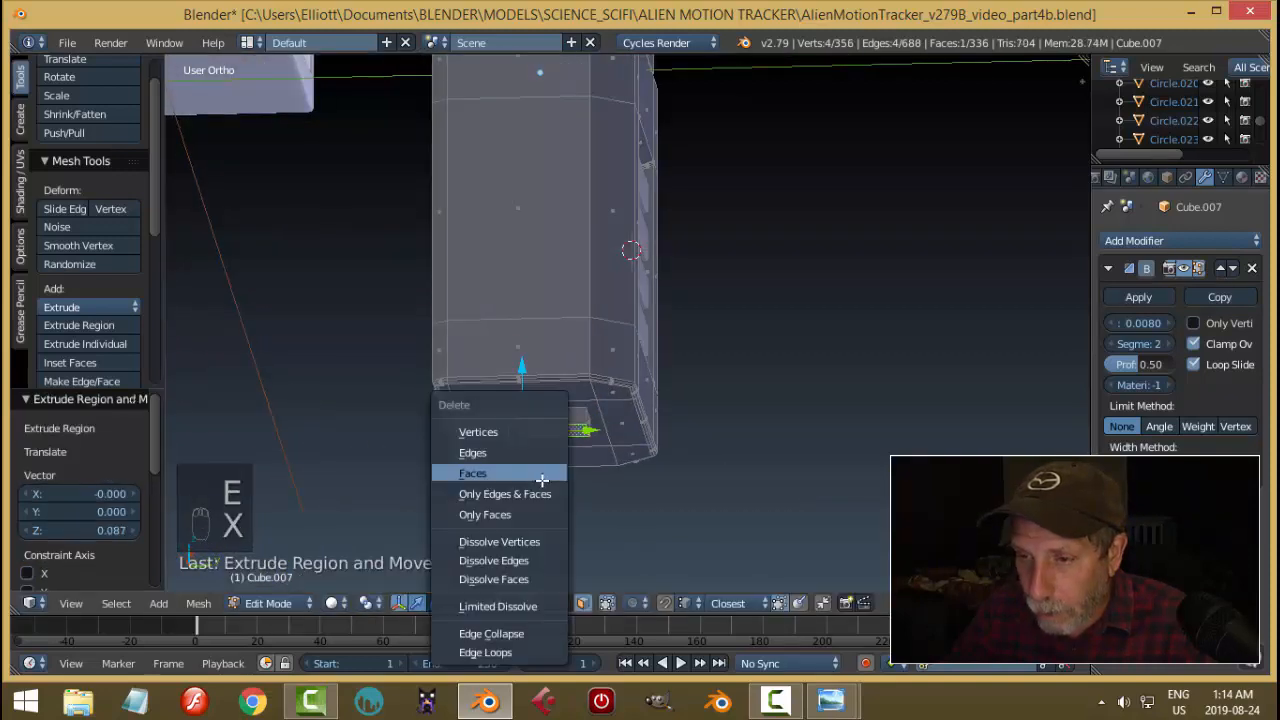
{"action": "left_click", "coordinate": [542, 480]}
Select the entire linked block beneath the housing and rotate it 180° around the global Y axis.
{"action": "right_click", "coordinate": [550, 427]}
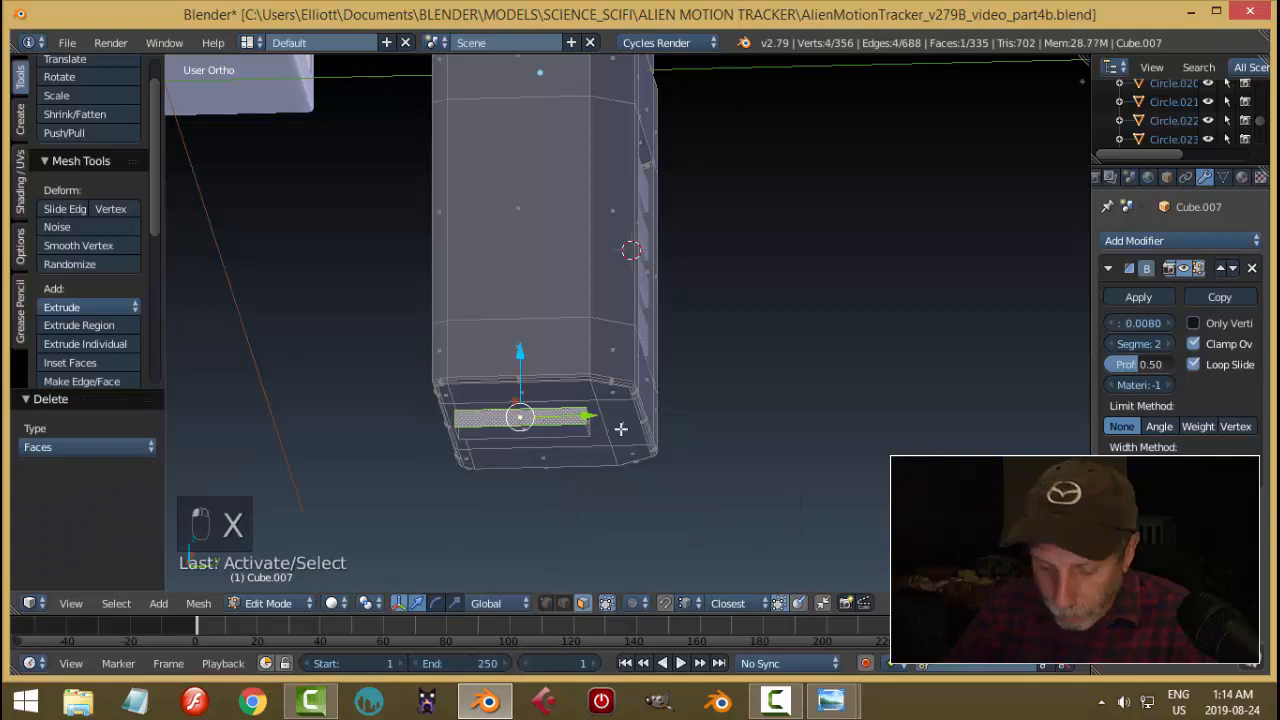
{"action": "key", "text": "ctrl+l"}
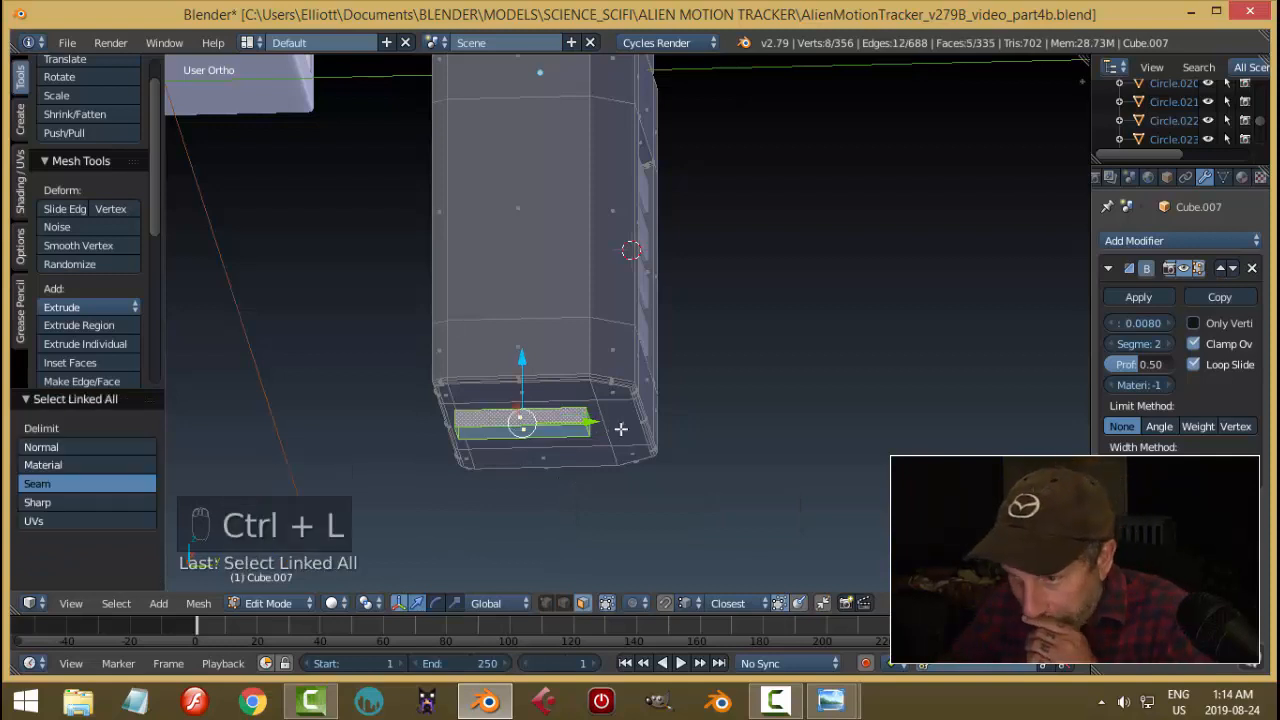
{"action": "middle_click_drag", "start_coordinate": [605, 446], "coordinate": [475, 347]}
{"action": "type", "text": "r"}
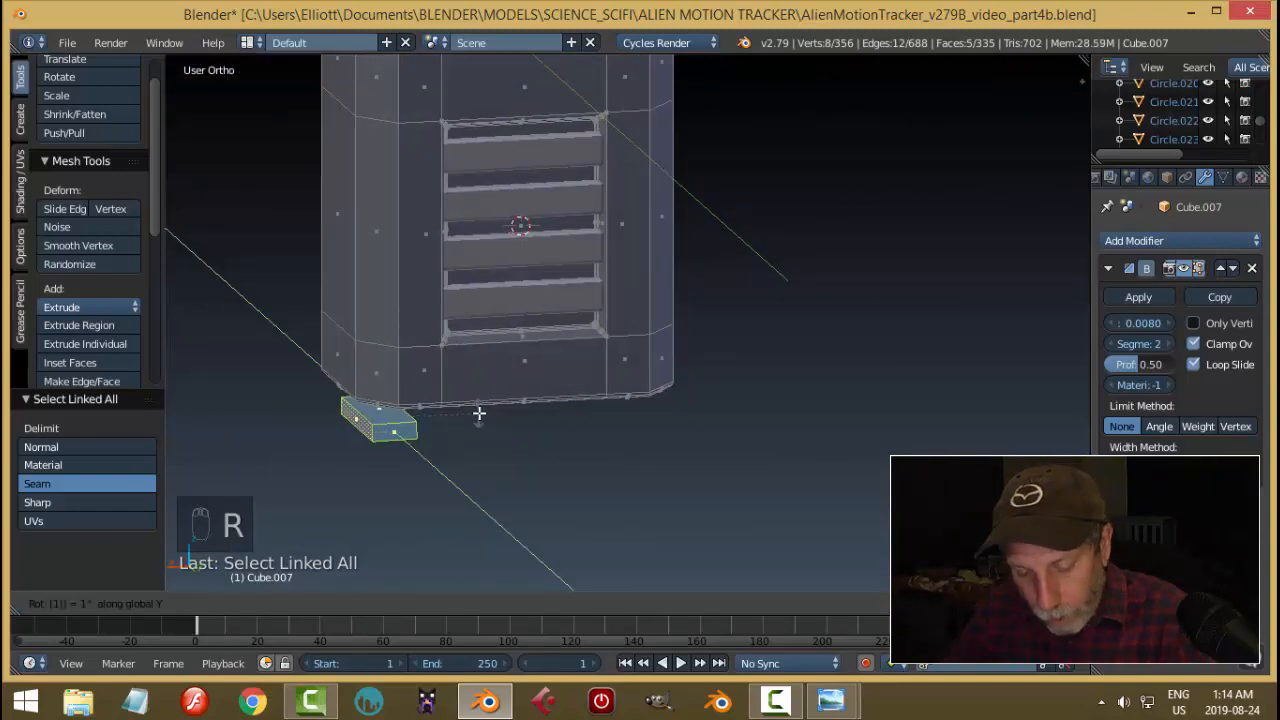
{"action": "type", "text": "80"}
{"action": "key", "text": "Return"}
{"action": "middle_click_drag", "start_coordinate": [477, 411], "coordinate": [426, 350]}
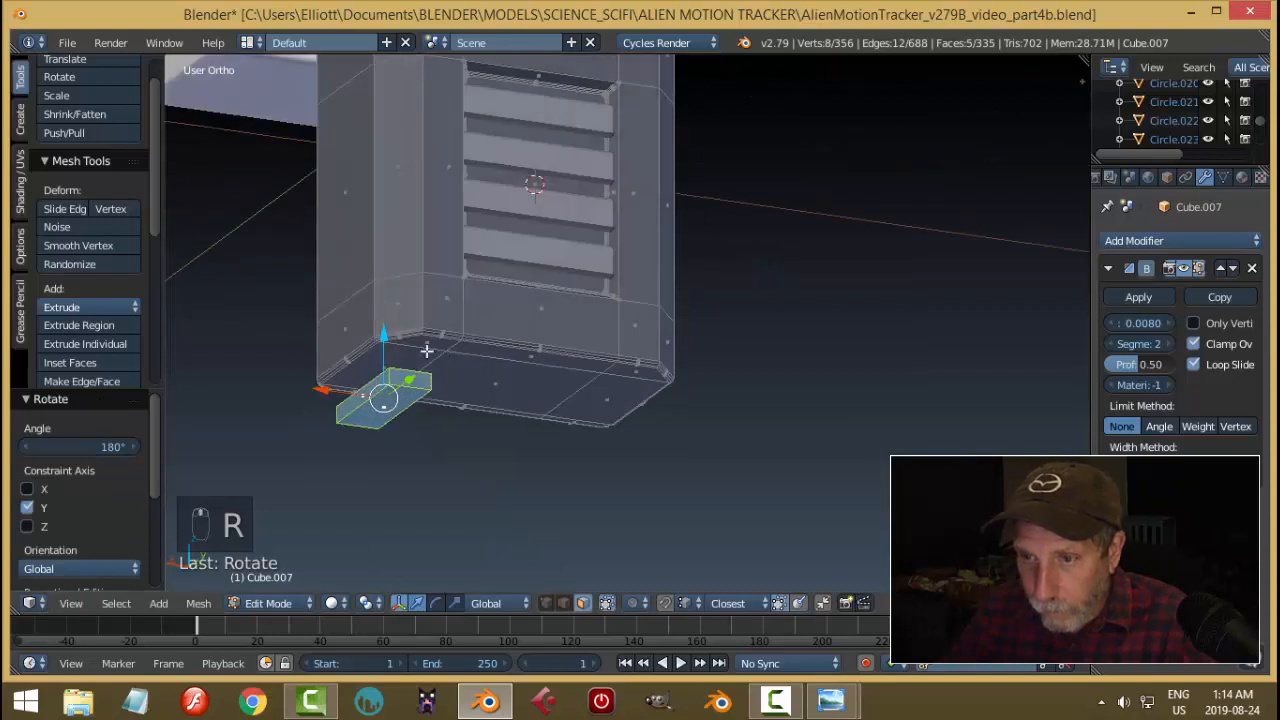
Move the block up 0.129 along Z against the housing's underside and check the fit in Object Mode.
{"action": "left_click_drag", "start_coordinate": [391, 341], "coordinate": [391, 320]}
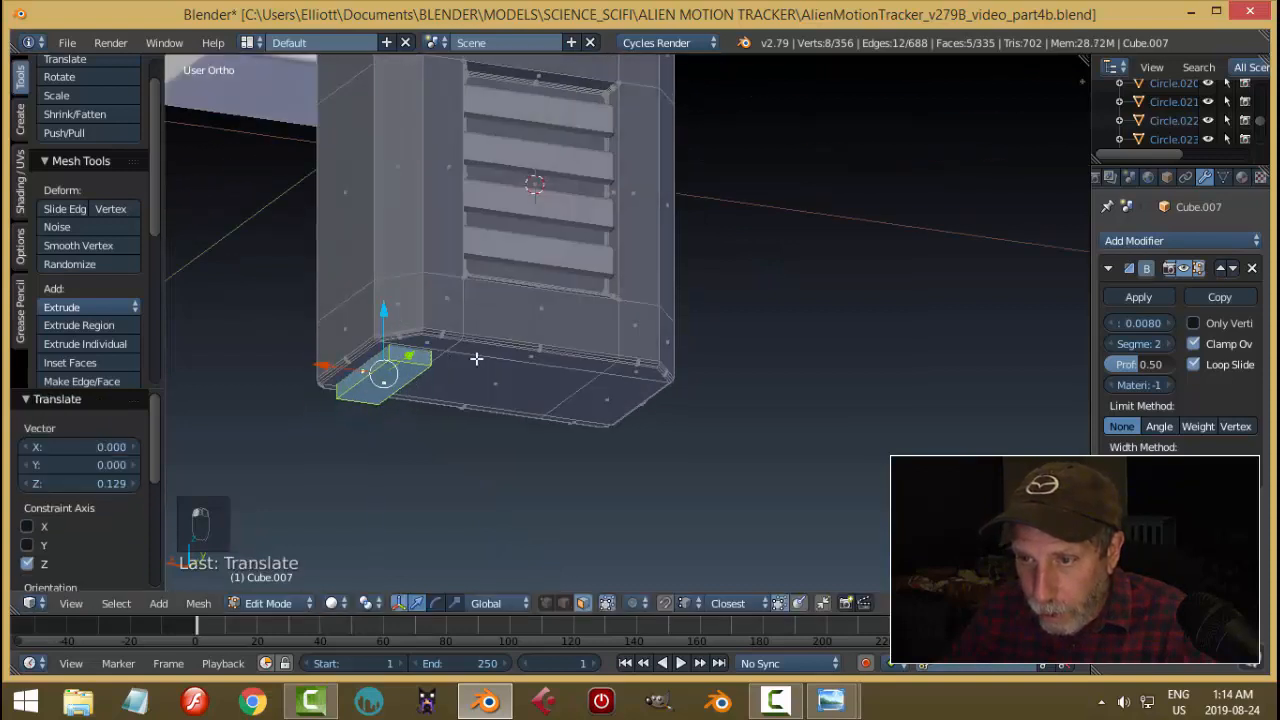
{"action": "key", "text": "Tab"}
{"action": "middle_click_drag", "start_coordinate": [429, 417], "coordinate": [490, 387]}
{"action": "key", "text": "Tab"}
Bevel the four edges of the small block's bottom face with an offset of about 0.019 and 2 segments.
{"action": "middle_click_drag", "start_coordinate": [480, 432], "coordinate": [640, 408], "text": "shift"}
{"action": "scroll", "coordinate": [609, 420], "scroll_direction": "up", "scroll_amount": 2}
{"action": "key", "text": "a"}
{"action": "key", "text": "a"}
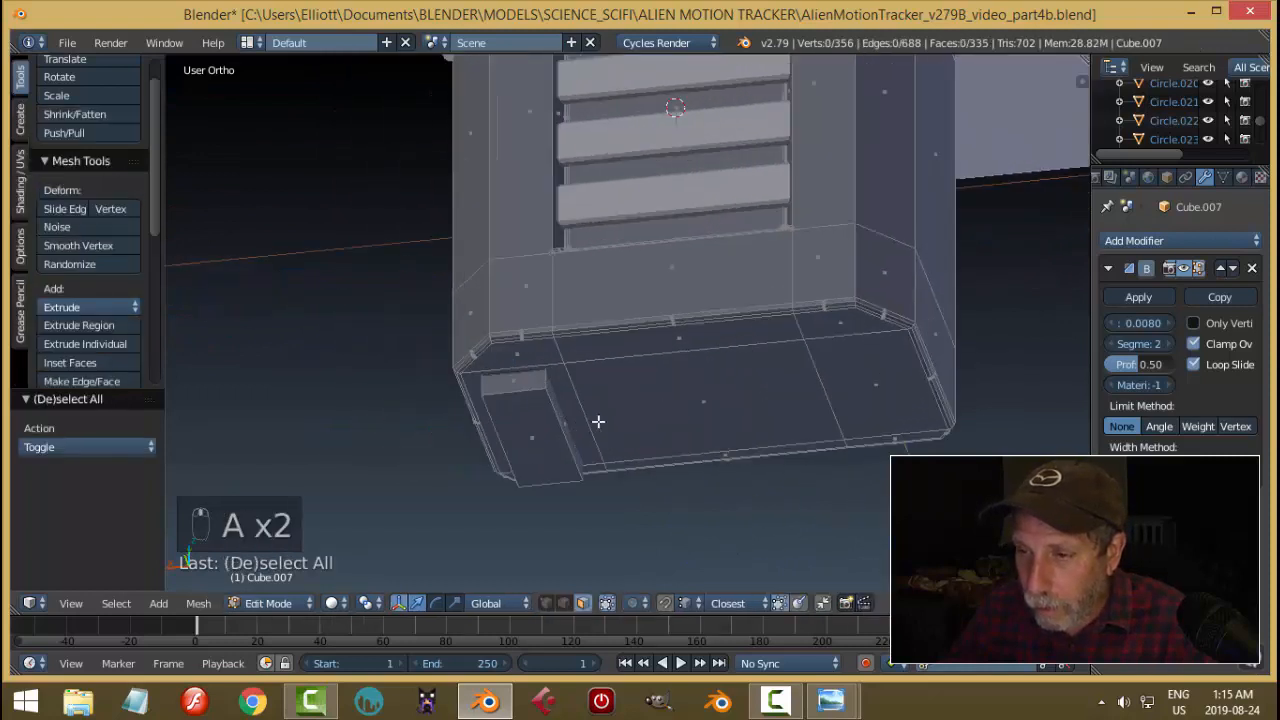
{"action": "key", "text": "ctrl+Tab"}
{"action": "left_click", "coordinate": [506, 398]}
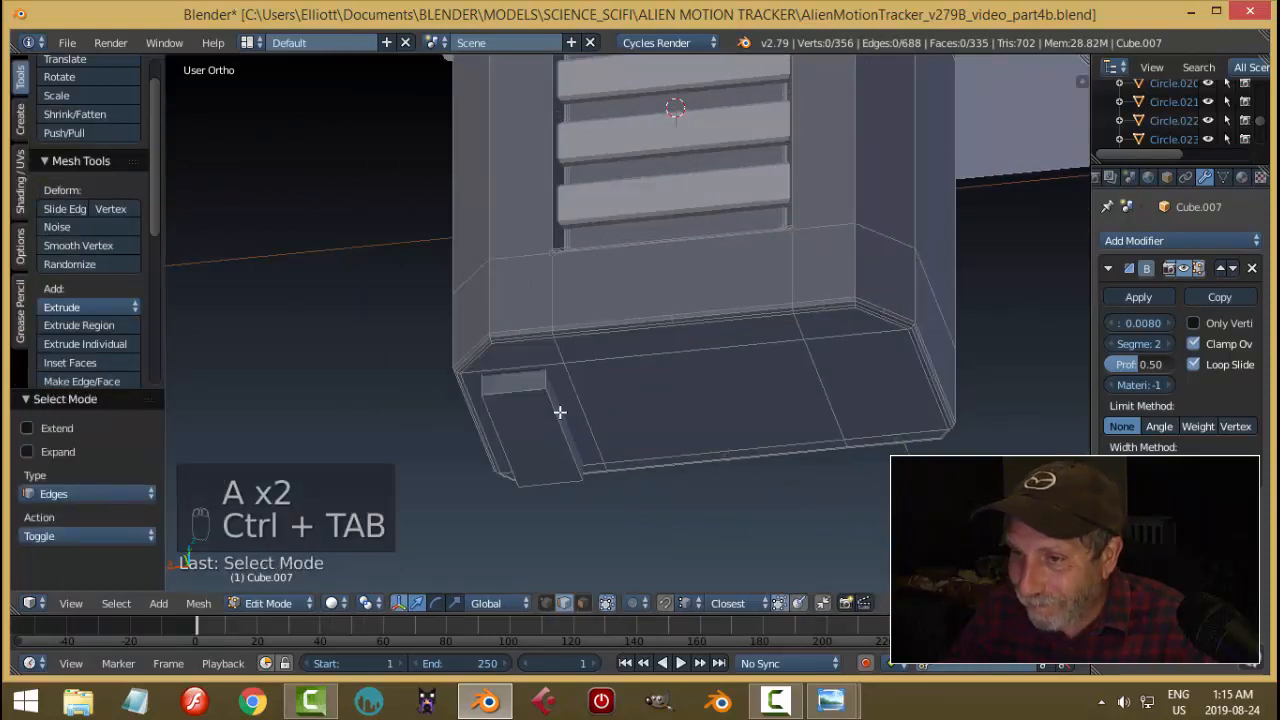
{"action": "left_click", "coordinate": [530, 393], "text": "alt"}
{"action": "left_click", "coordinate": [557, 414], "text": "alt+shift"}
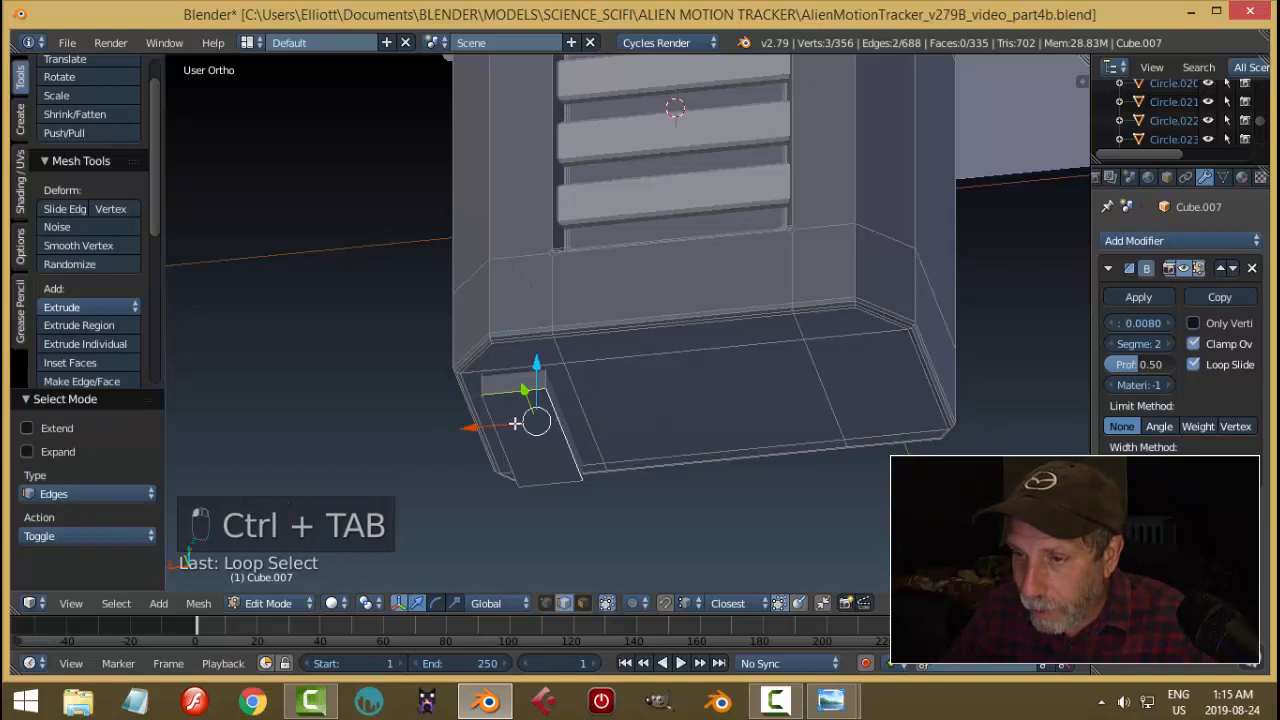
{"action": "left_click", "coordinate": [505, 423], "text": "alt+shift"}
{"action": "left_click", "coordinate": [553, 482], "text": "alt+shift"}
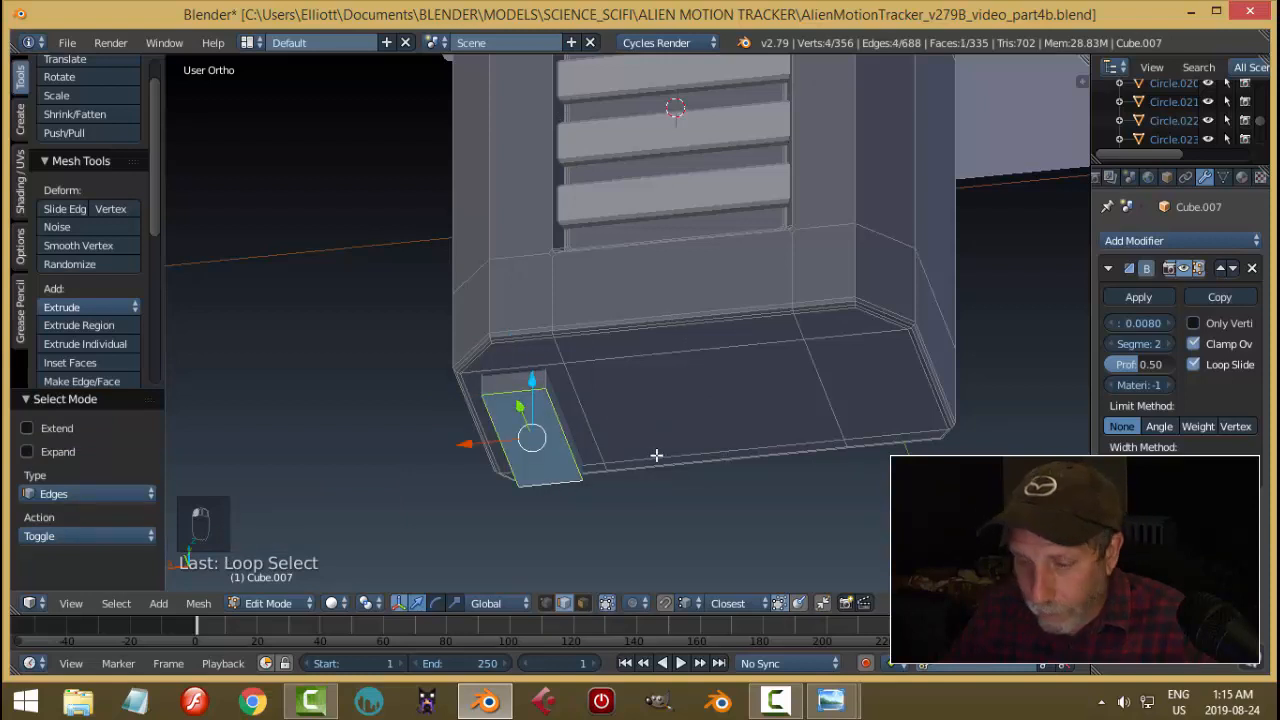
{"action": "key", "text": "ctrl+b"}
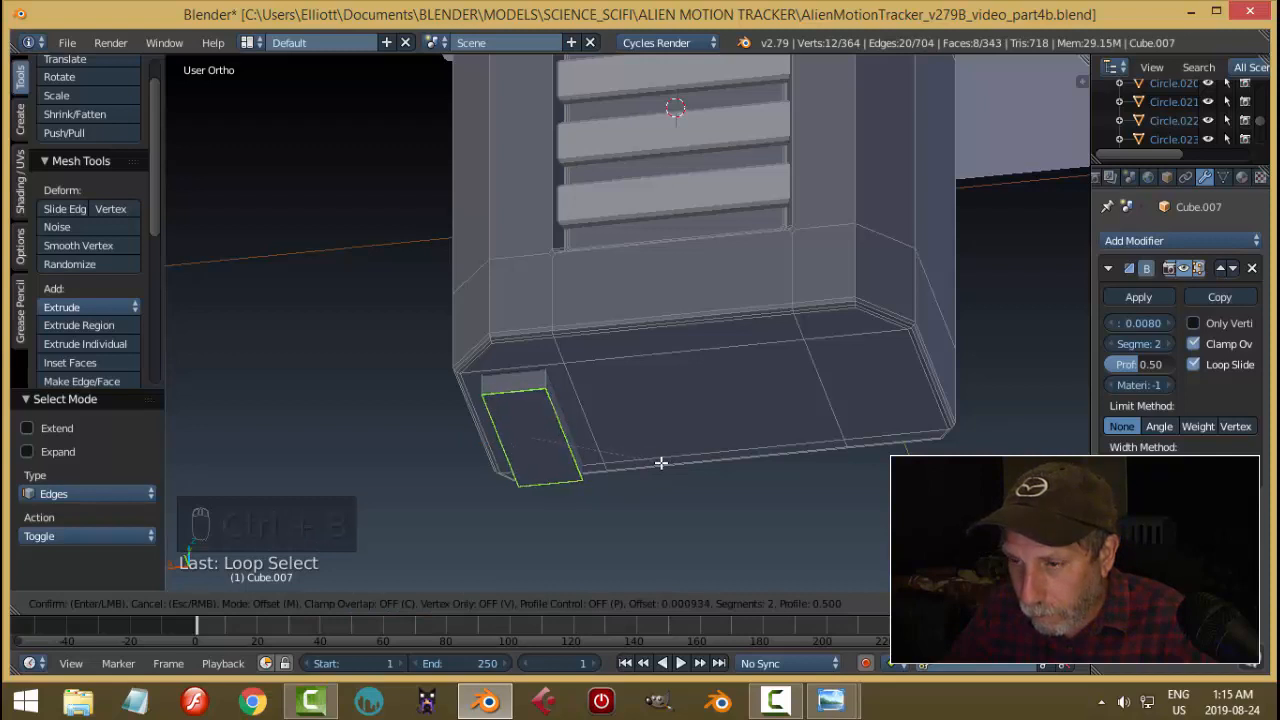
{"action": "scroll", "coordinate": [667, 463], "scroll_direction": "up", "scroll_amount": 1}
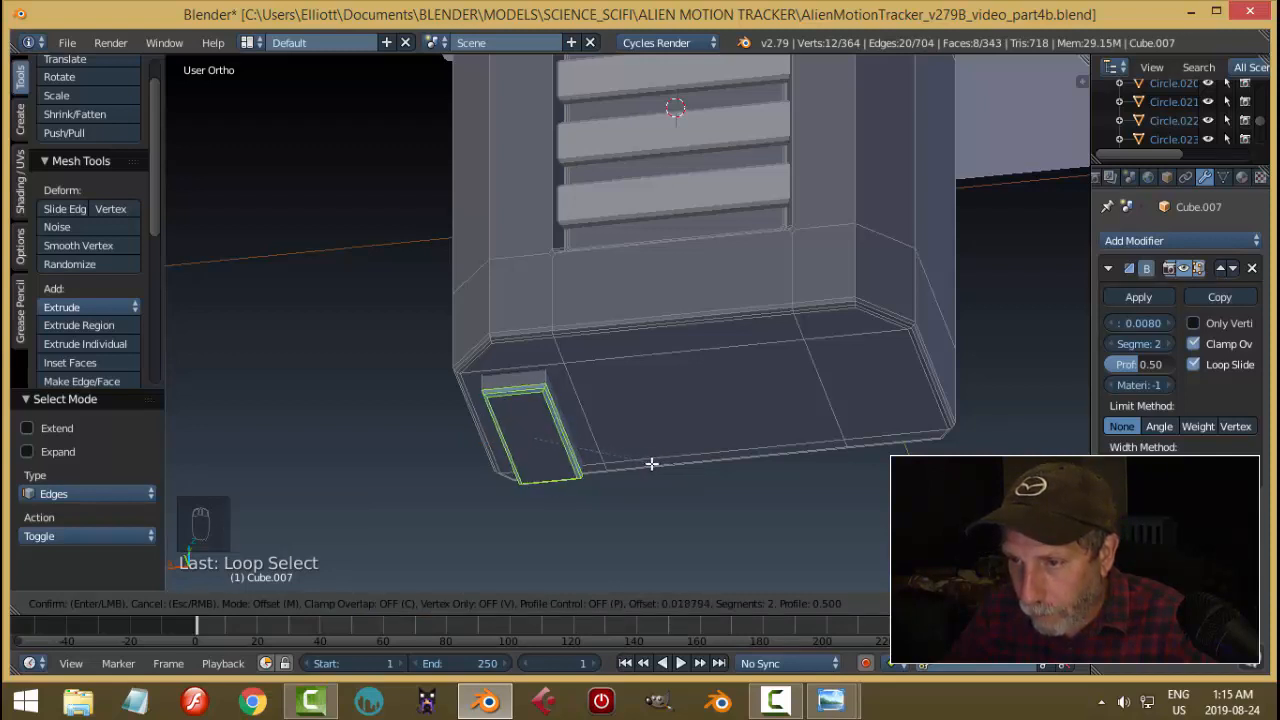
{"action": "left_click", "coordinate": [651, 463]}
{"action": "key", "text": "Tab"}
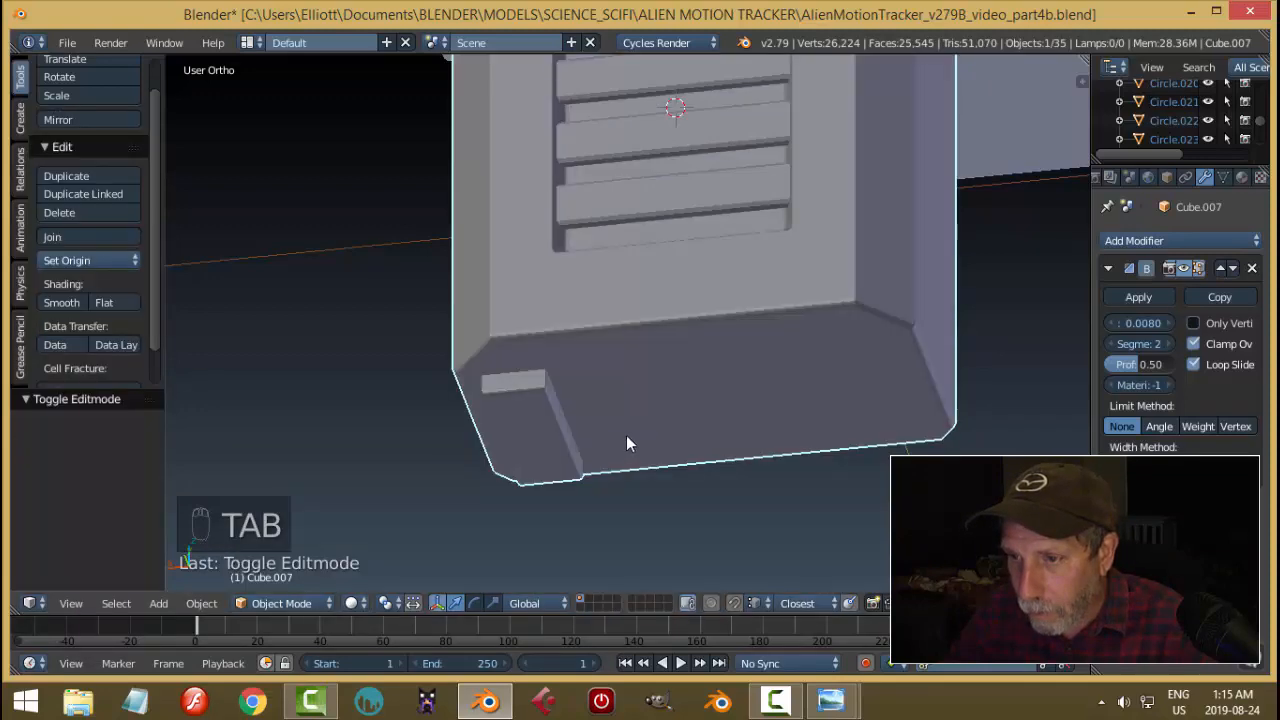
Deselect all objects to inspect the block on the housing's underside, and start switching back to Edit Mode.
{"action": "key", "text": "a"}
{"action": "key", "text": "a"}
{"action": "middle_click_drag", "start_coordinate": [651, 420], "coordinate": [672, 402]}
{"action": "key", "text": "Tab"}
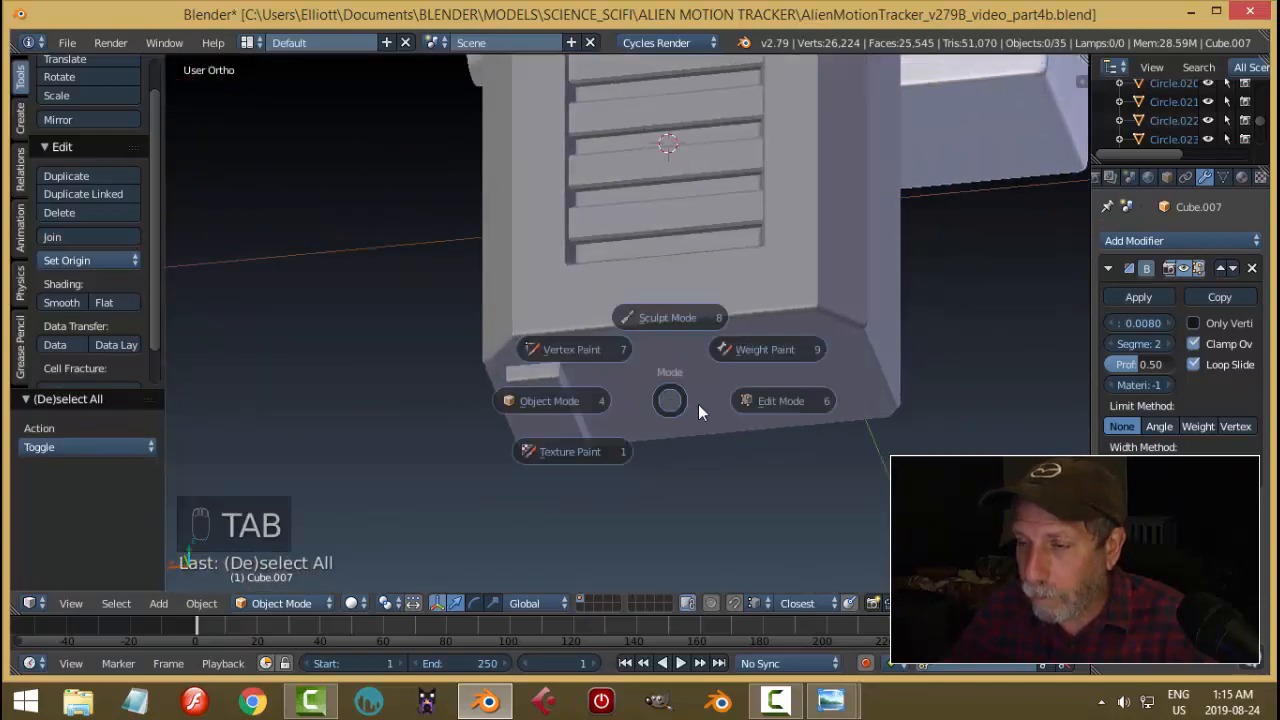
Duplicate the raised foot pad on the handle's underside along X to the opposite side of the base.
{"action": "left_click", "coordinate": [698, 410]}
{"action": "key", "text": "ctrl+KP_Add"}
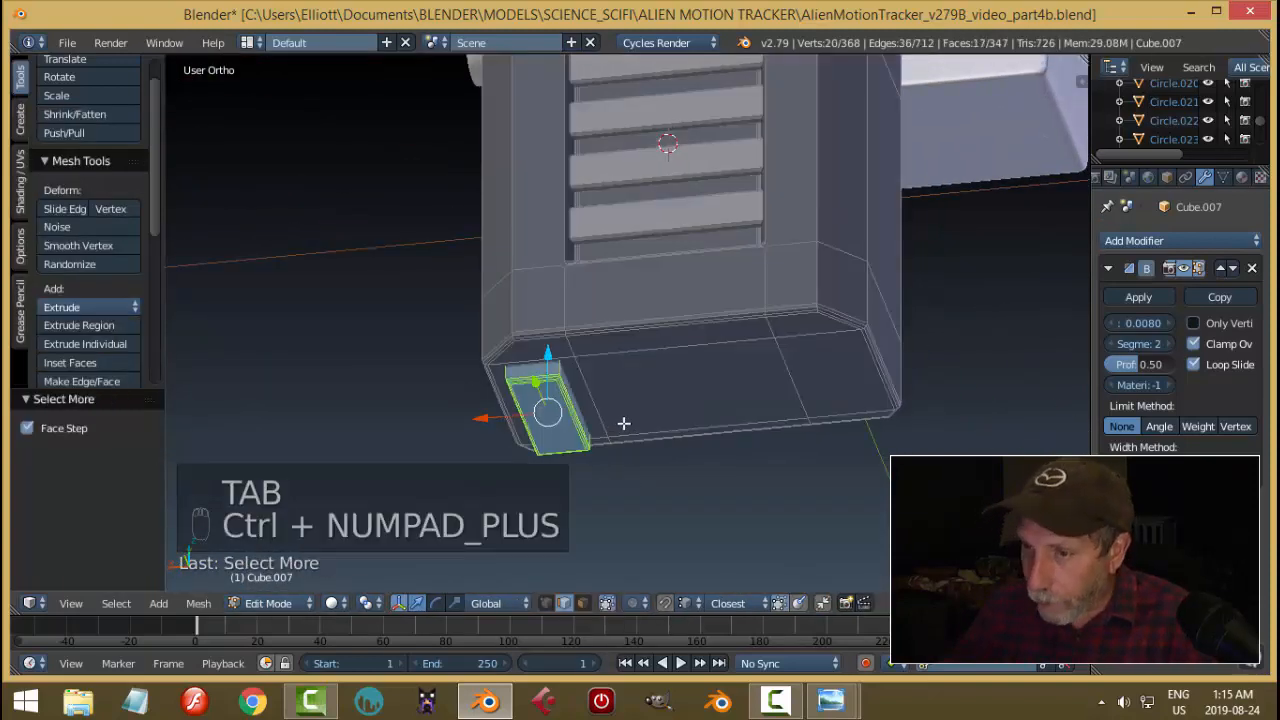
{"action": "key", "text": "ctrl+KP_7"}
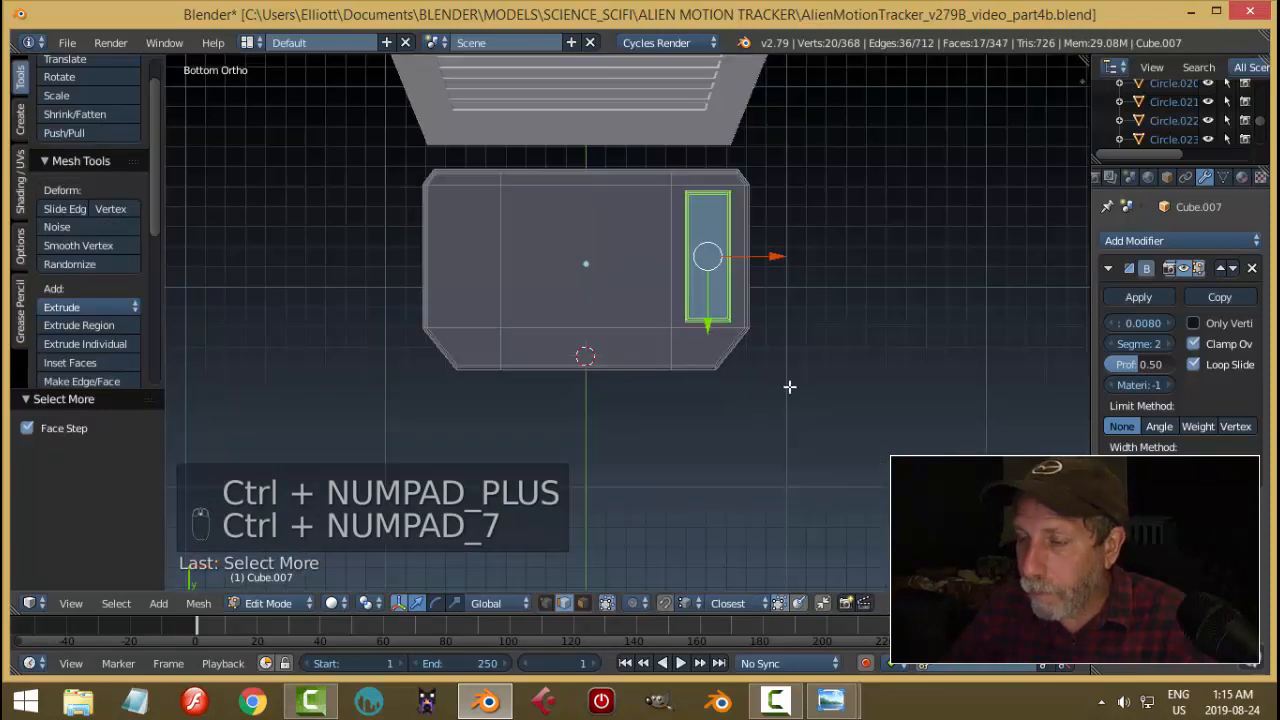
{"action": "key", "text": "shift+d"}
{"action": "key", "text": "x"}
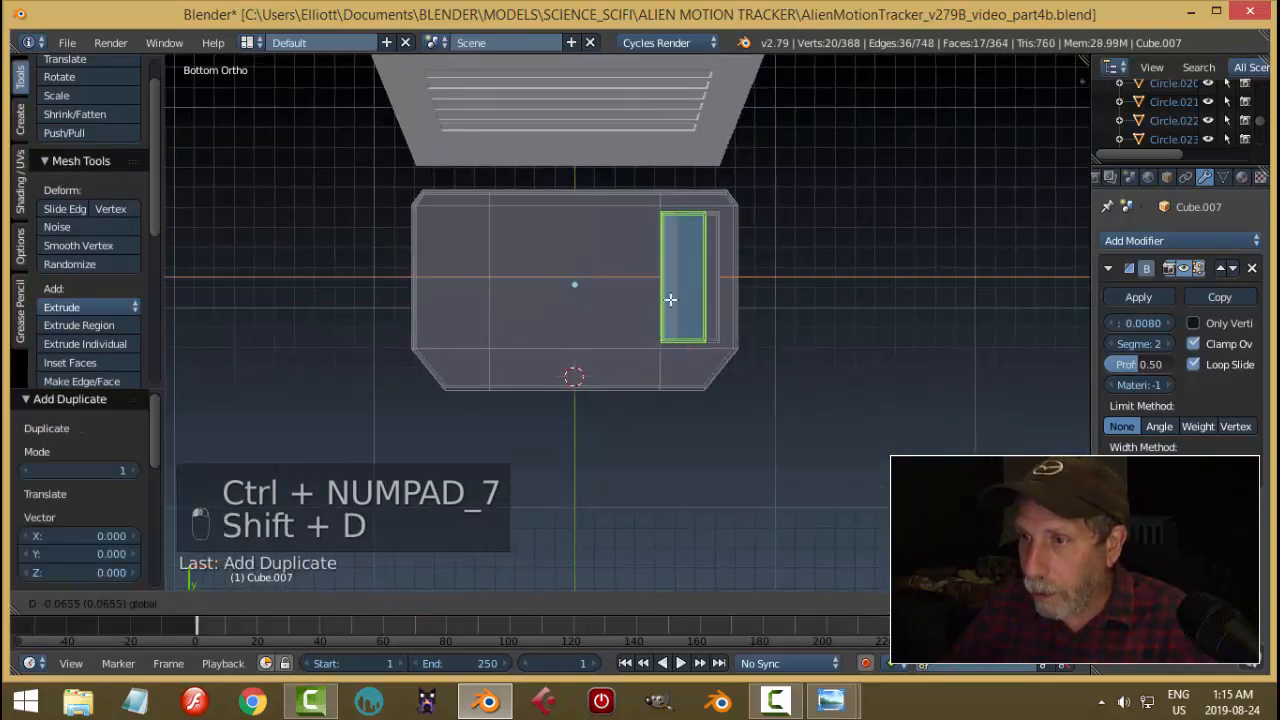
{"action": "left_click", "coordinate": [516, 309]}
{"action": "key", "text": "a"}
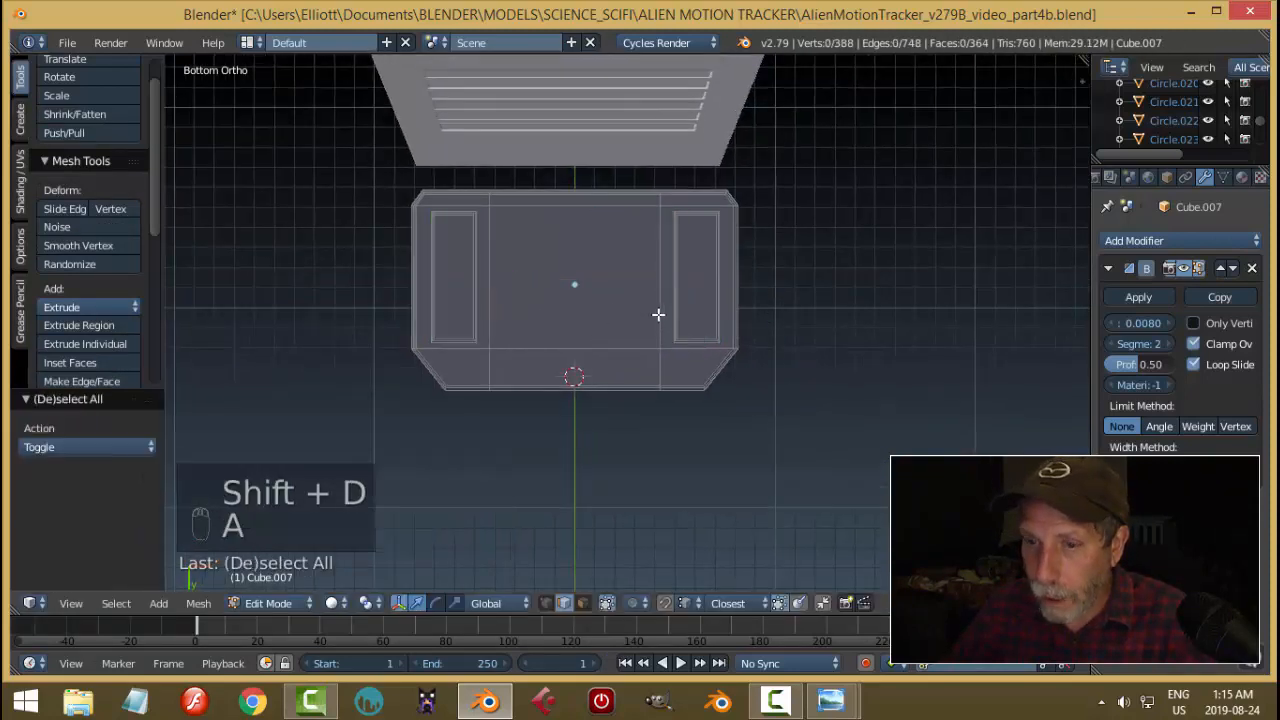
{"action": "middle_click_drag", "start_coordinate": [643, 326], "coordinate": [634, 420]}
{"action": "key", "text": "Tab"}
{"action": "left_click", "coordinate": [503, 426]}
{"action": "scroll", "coordinate": [635, 352], "scroll_direction": "down", "scroll_amount": 3}
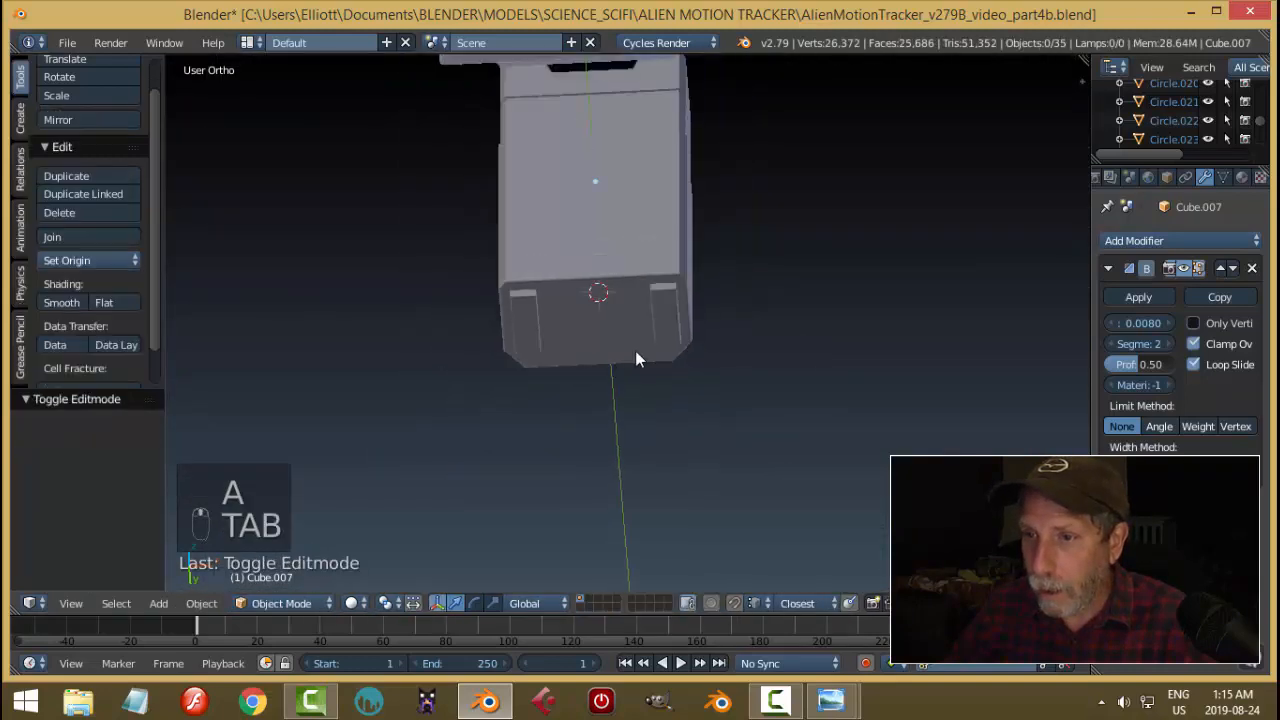
Link the material of the bracket under the monitor to the handle body.
{"action": "key", "text": "a"}
{"action": "key", "text": "a"}
{"action": "middle_click_drag", "start_coordinate": [635, 352], "coordinate": [600, 388]}
{"action": "scroll", "coordinate": [715, 320], "scroll_direction": "down", "scroll_amount": 2}
{"action": "key", "text": "a"}
{"action": "middle_click_drag", "start_coordinate": [715, 325], "coordinate": [655, 338]}
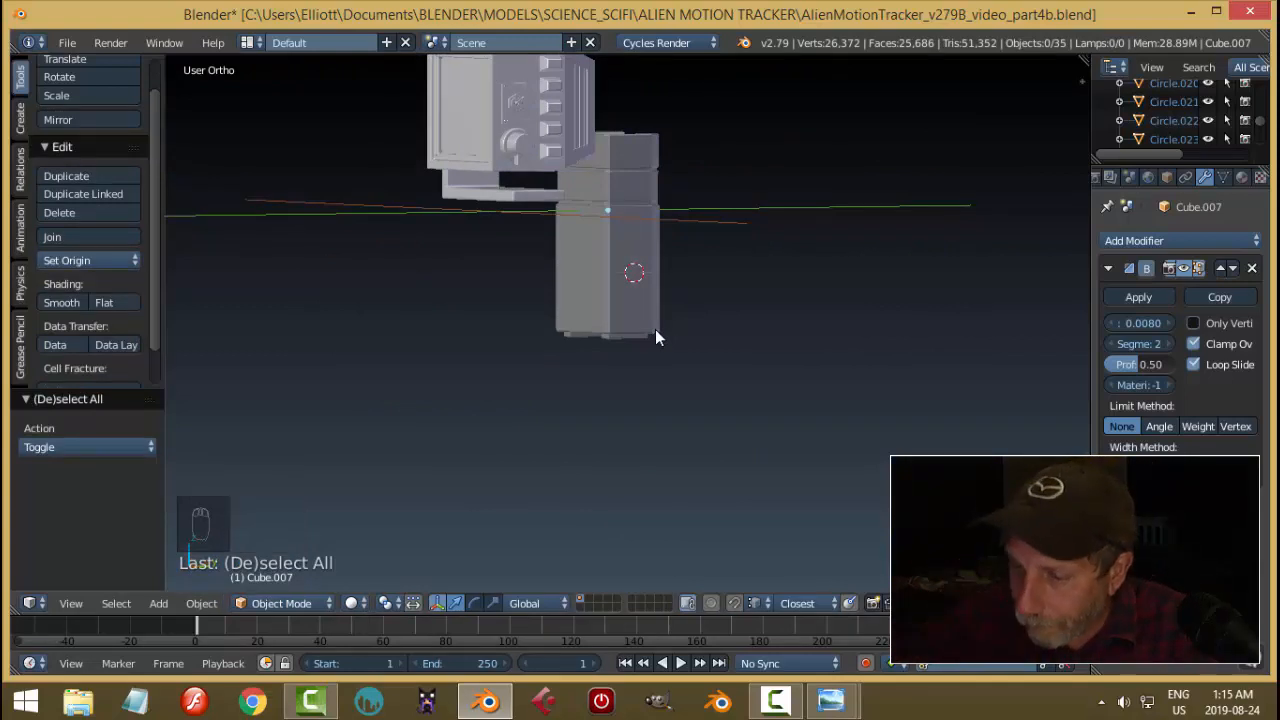
{"action": "right_click", "coordinate": [509, 201]}
{"action": "right_click", "coordinate": [617, 243]}
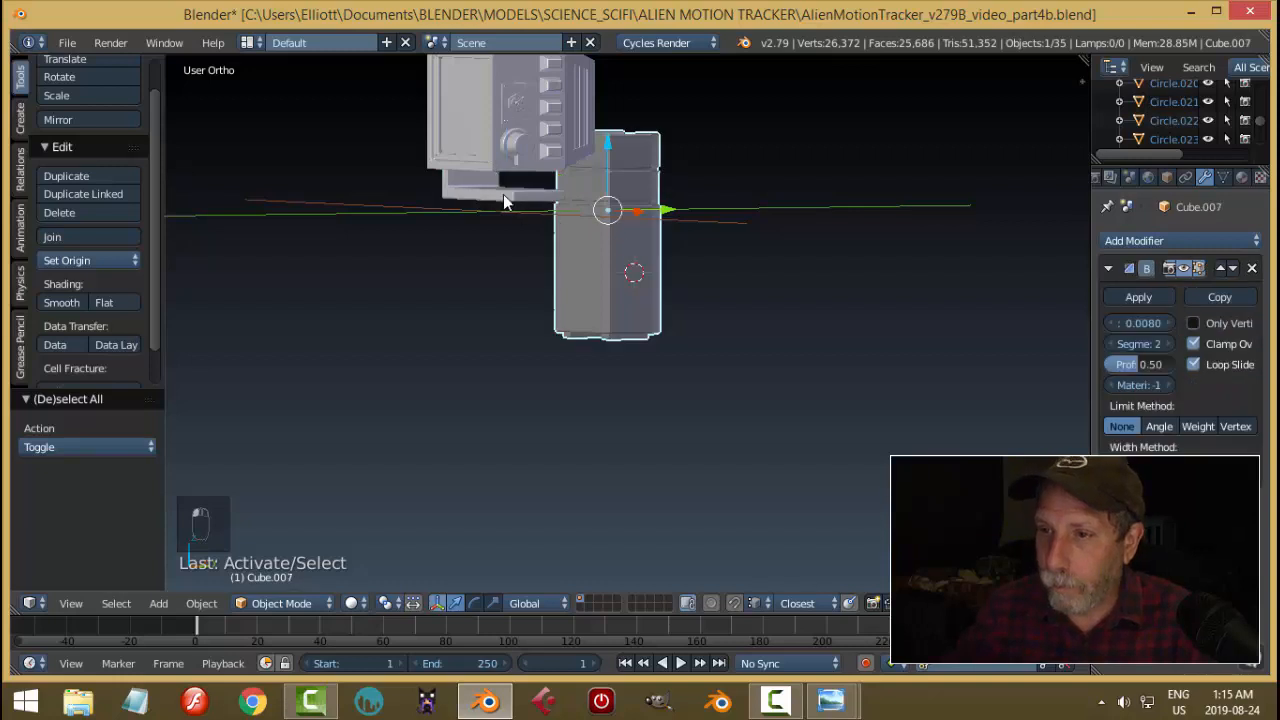
{"action": "right_click", "coordinate": [503, 194], "text": "shift"}
{"action": "key", "text": "ctrl+l"}
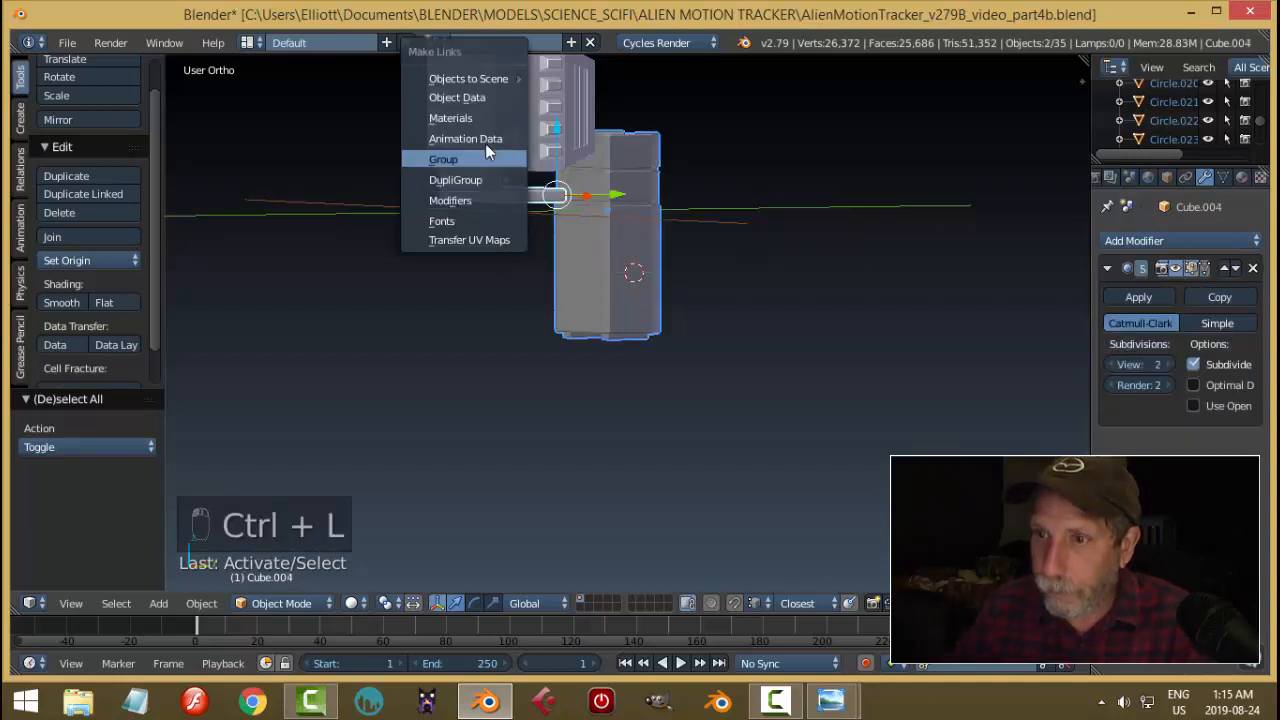
{"action": "left_click", "coordinate": [486, 150]}
{"action": "key", "text": "a"}
Link the handle body's material to the vent slats in its recess.
{"action": "middle_click_drag", "start_coordinate": [520, 200], "coordinate": [549, 263]}
{"action": "scroll", "coordinate": [667, 248], "scroll_direction": "up", "scroll_amount": 6}
{"action": "right_click", "coordinate": [678, 212]}
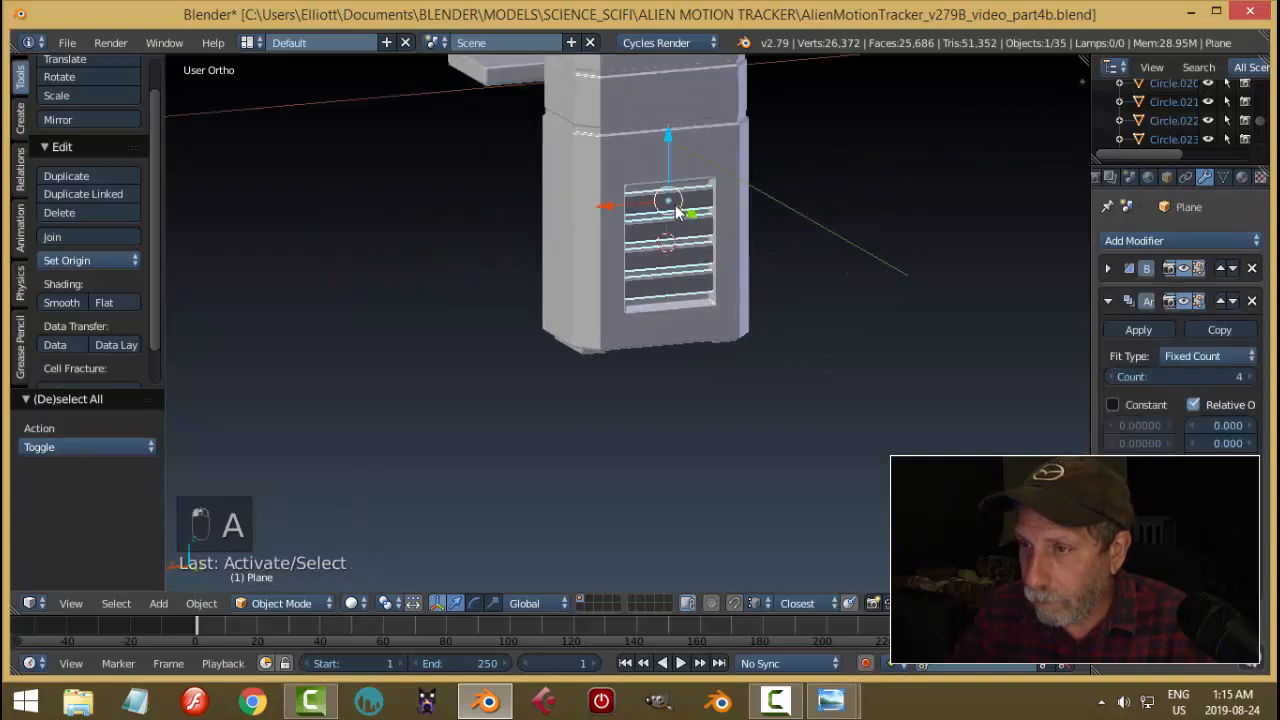
{"action": "right_click", "coordinate": [717, 156], "text": "shift"}
{"action": "key", "text": "ctrl+l"}
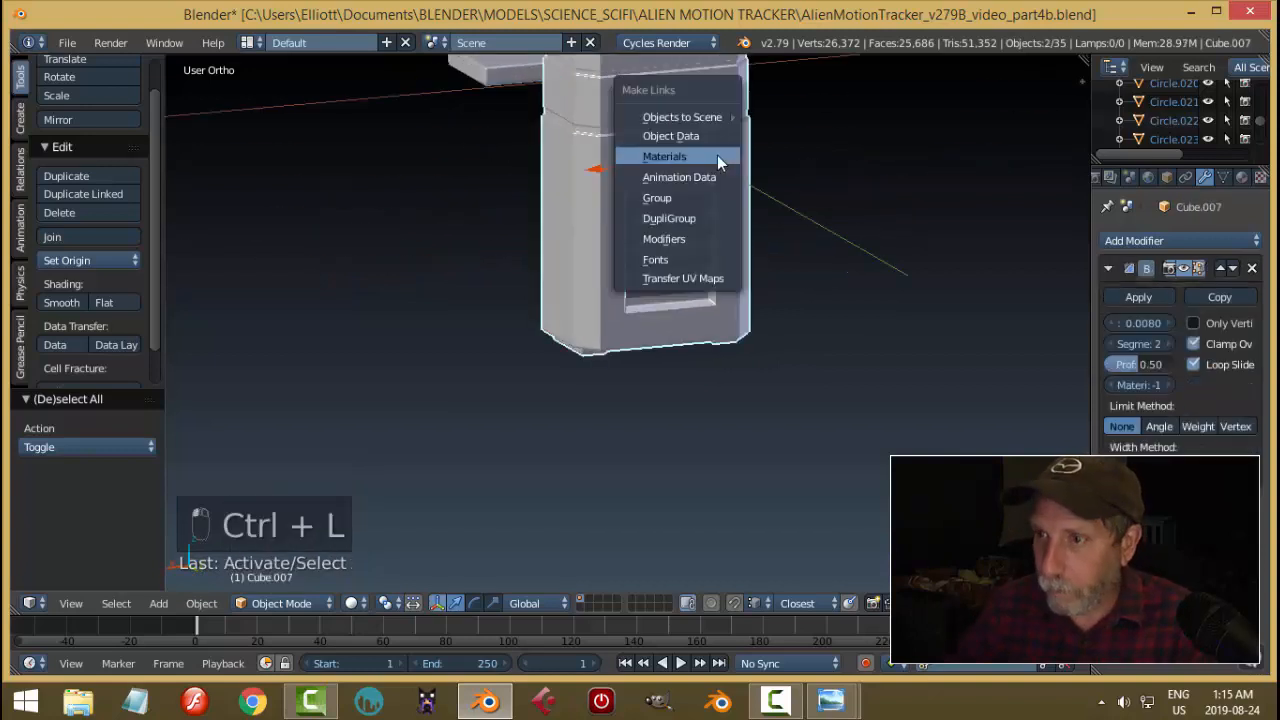
{"action": "left_click", "coordinate": [664, 156]}
{"action": "key", "text": "a"}
Examine the handle from the back and side and compare it with the reference photo jack-perry-ingame.jpg.
{"action": "middle_click_drag", "start_coordinate": [736, 243], "coordinate": [714, 305]}
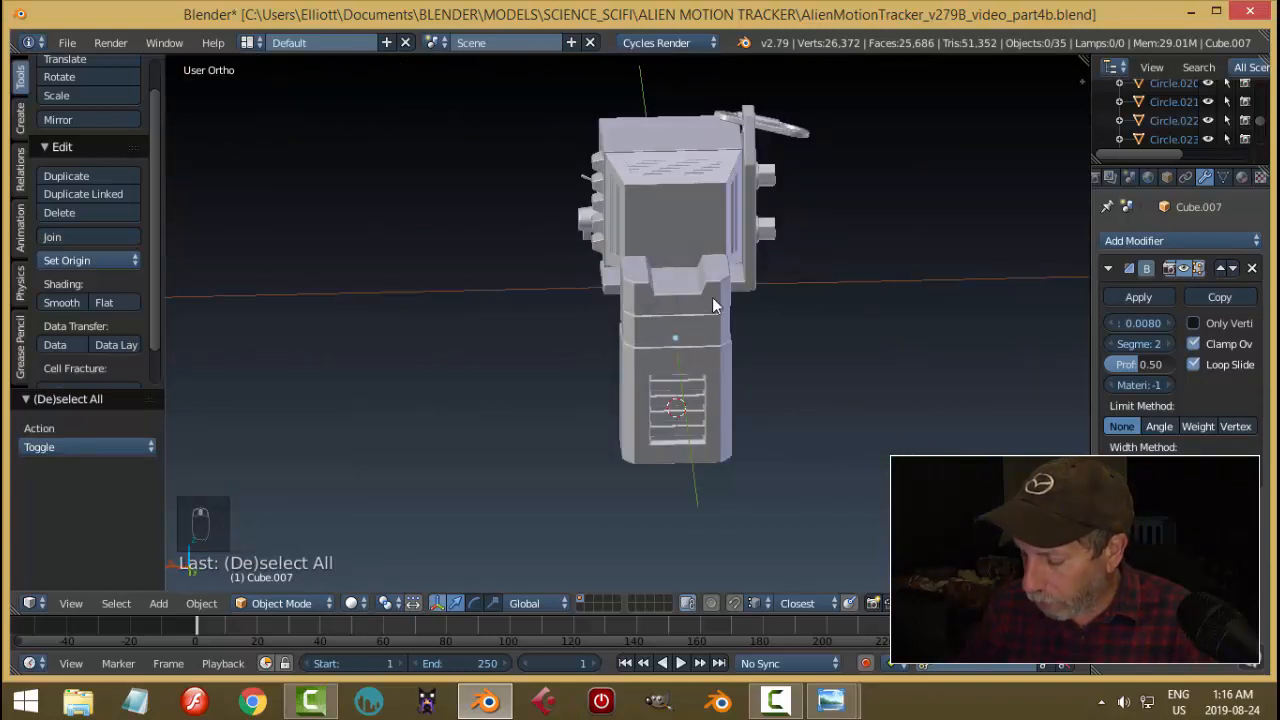
{"action": "key", "text": "ctrl+KP_1"}
{"action": "scroll", "coordinate": [713, 297], "scroll_direction": "up", "scroll_amount": 4}
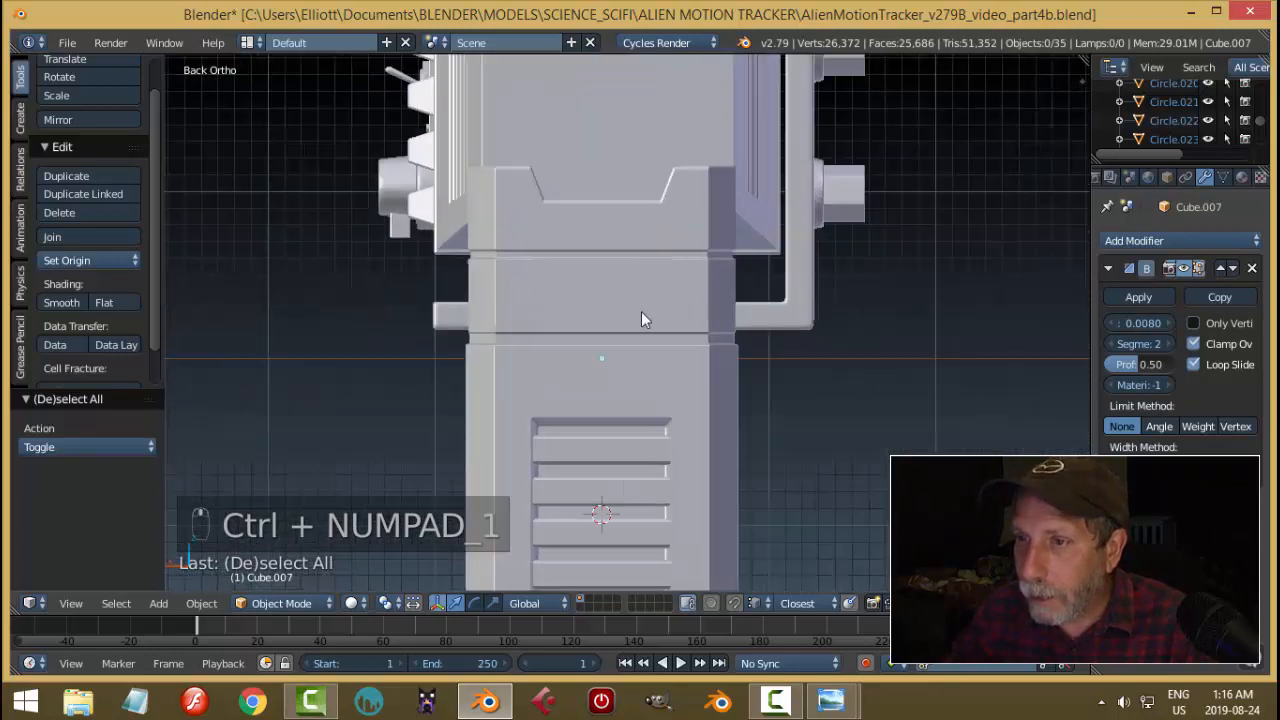
{"action": "right_click", "coordinate": [691, 259]}
{"action": "left_click_drag", "start_coordinate": [542, 357], "coordinate": [546, 357]}
{"action": "key", "text": "a"}
{"action": "middle_click_drag", "start_coordinate": [600, 333], "coordinate": [880, 340]}
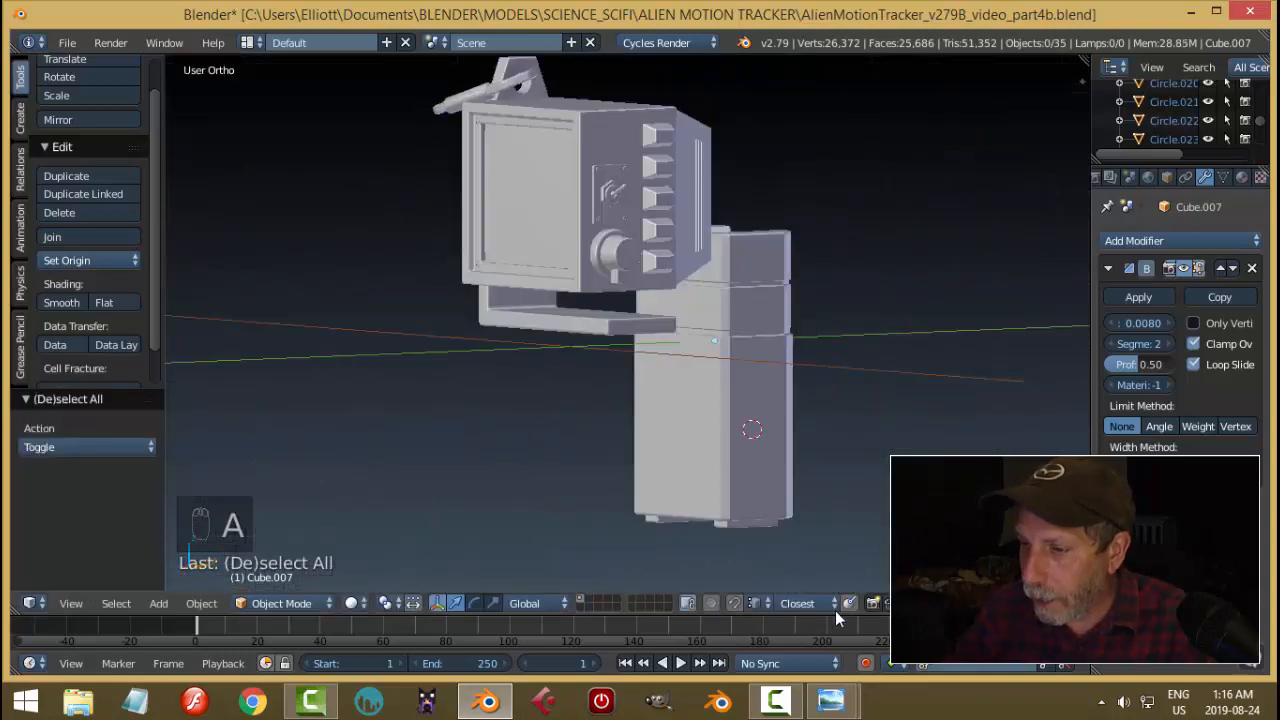
{"action": "left_click", "coordinate": [832, 701]}
{"action": "left_click", "coordinate": [921, 619]}
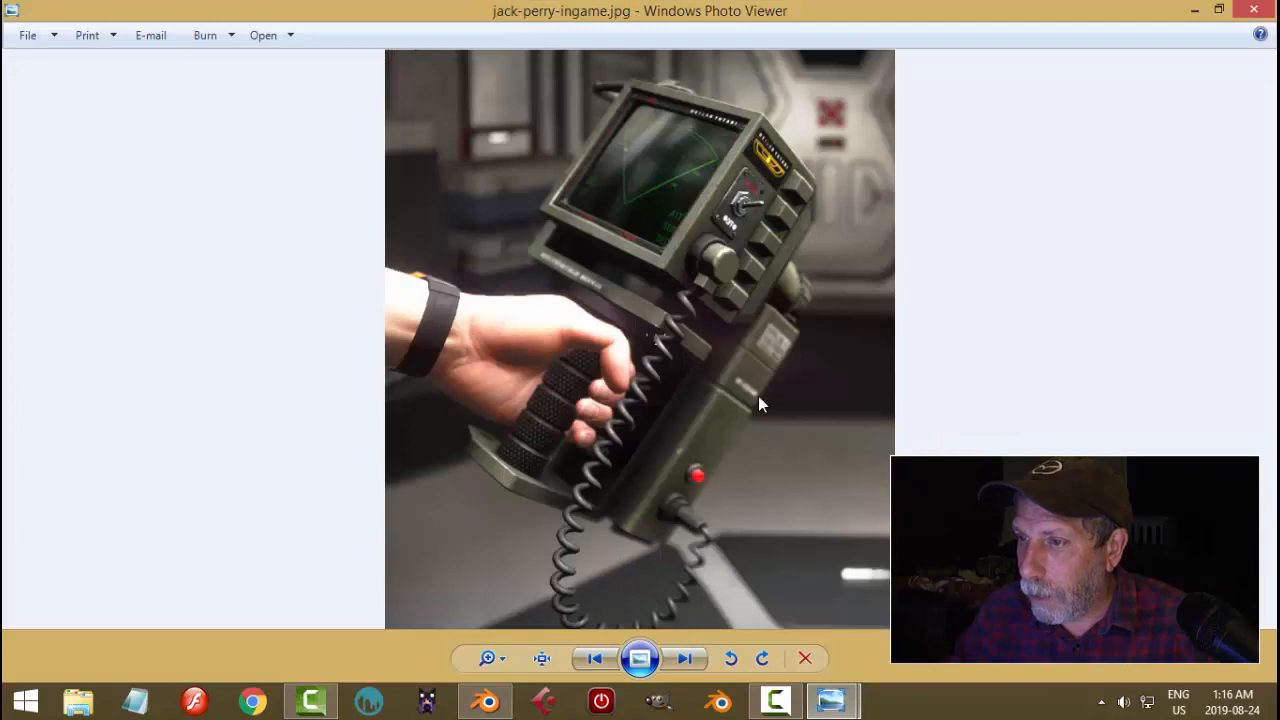
{"action": "left_click", "coordinate": [486, 701]}
{"action": "middle_click_drag", "start_coordinate": [782, 470], "coordinate": [705, 425]}
{"action": "scroll", "coordinate": [634, 494], "scroll_direction": "down", "scroll_amount": 3}
{"action": "scroll", "coordinate": [689, 471], "scroll_direction": "up", "scroll_amount": 4}
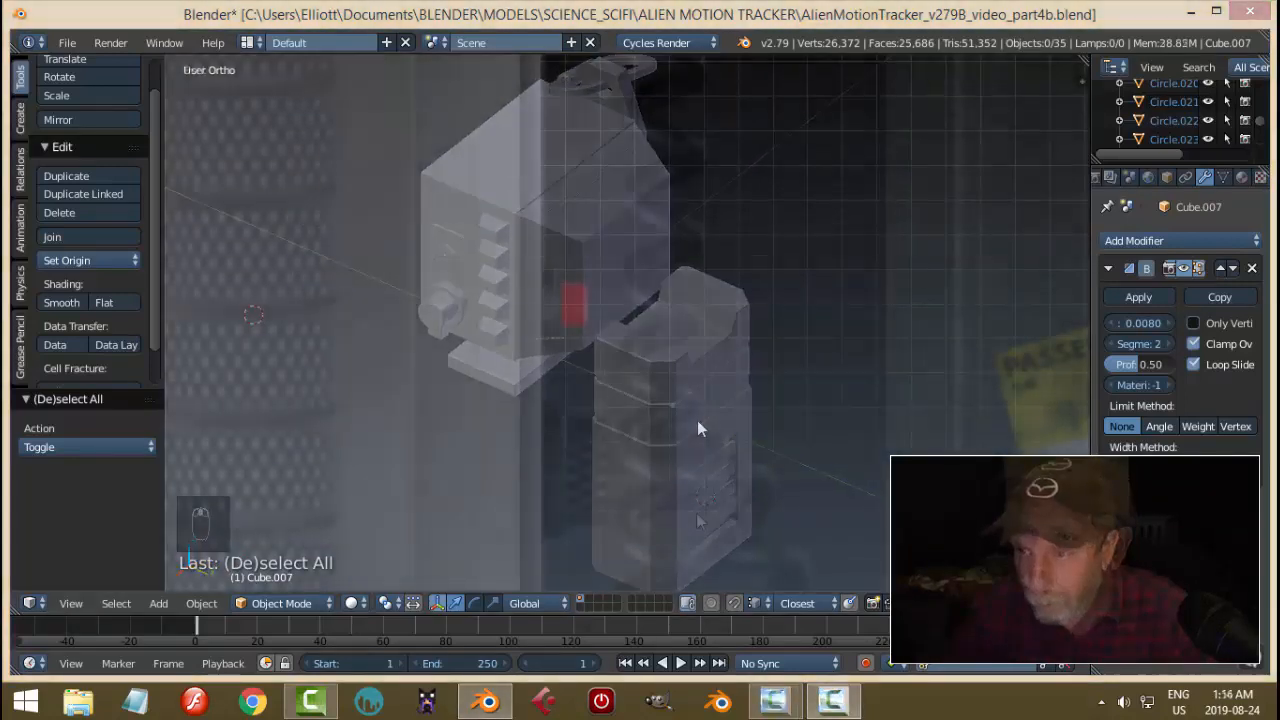
Place the 3D cursor at the base of the red button in the front reference and add a 20-vertex circle there.
{"action": "scroll", "coordinate": [578, 348], "scroll_direction": "up", "scroll_amount": 3}
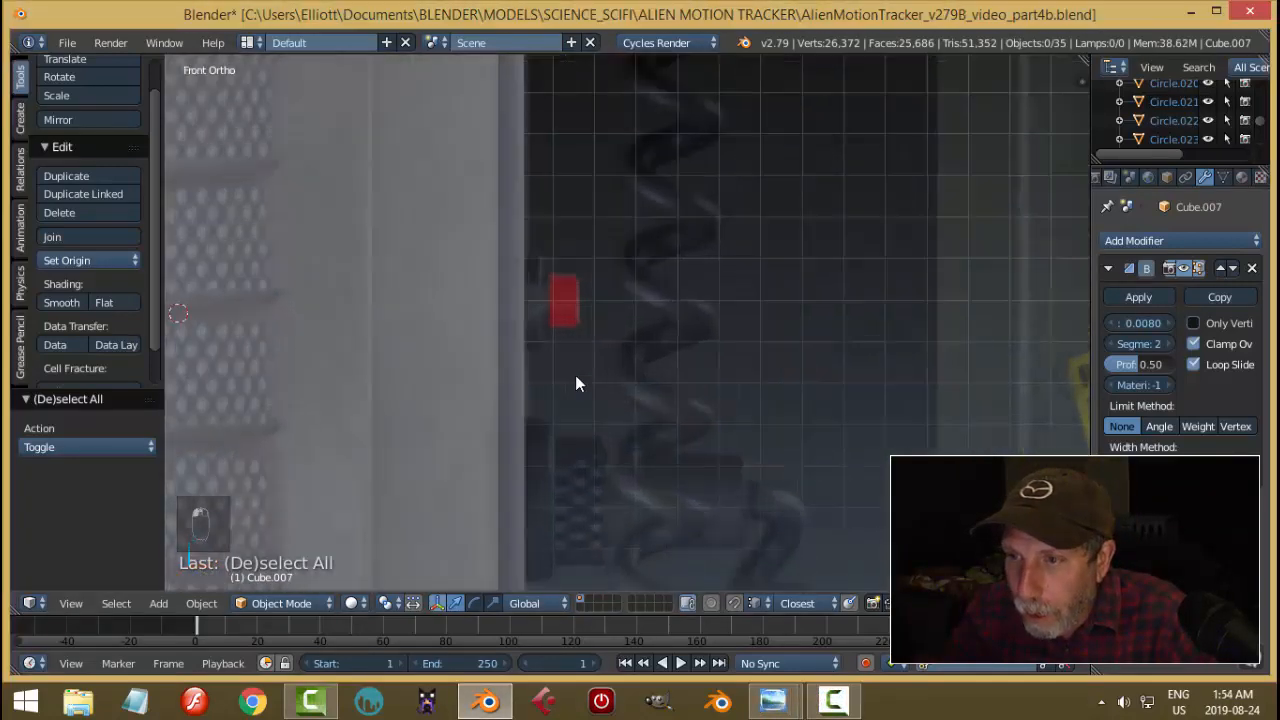
{"action": "scroll", "coordinate": [533, 341], "scroll_direction": "down", "scroll_amount": 1}
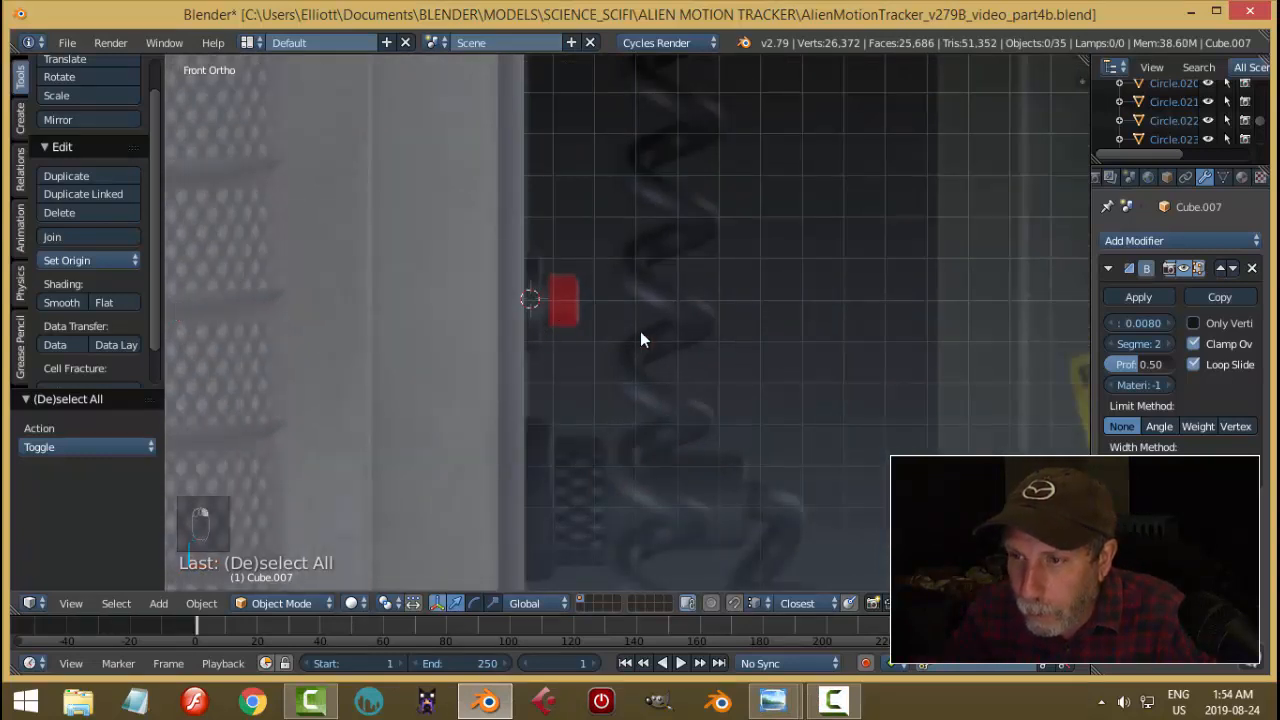
{"action": "key", "text": "shift+a"}
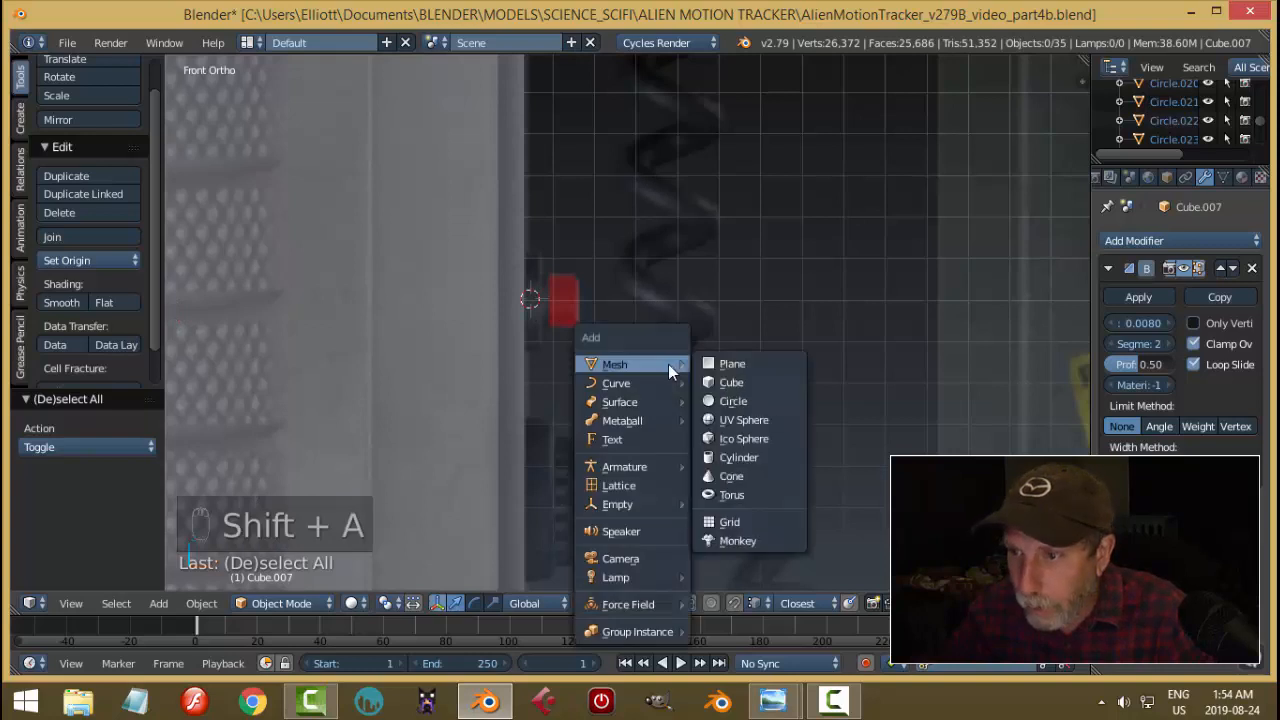
{"action": "left_click", "coordinate": [738, 402]}
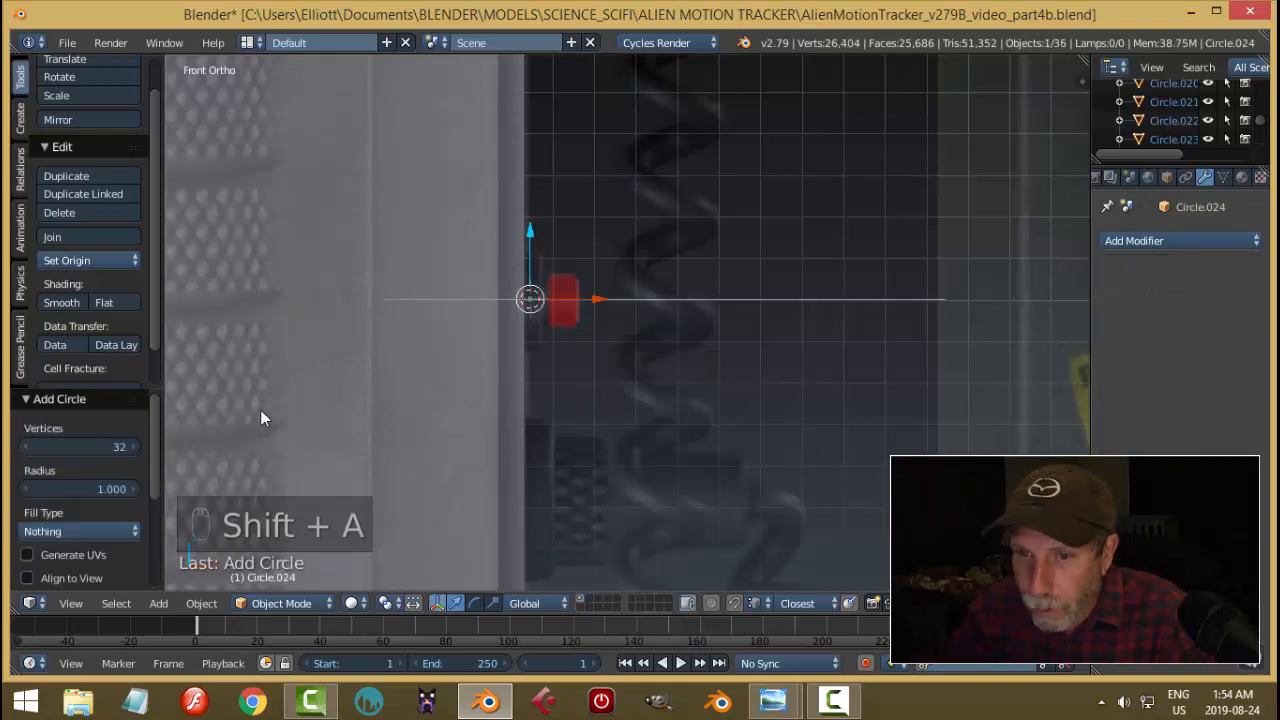
{"action": "left_click", "coordinate": [82, 449]}
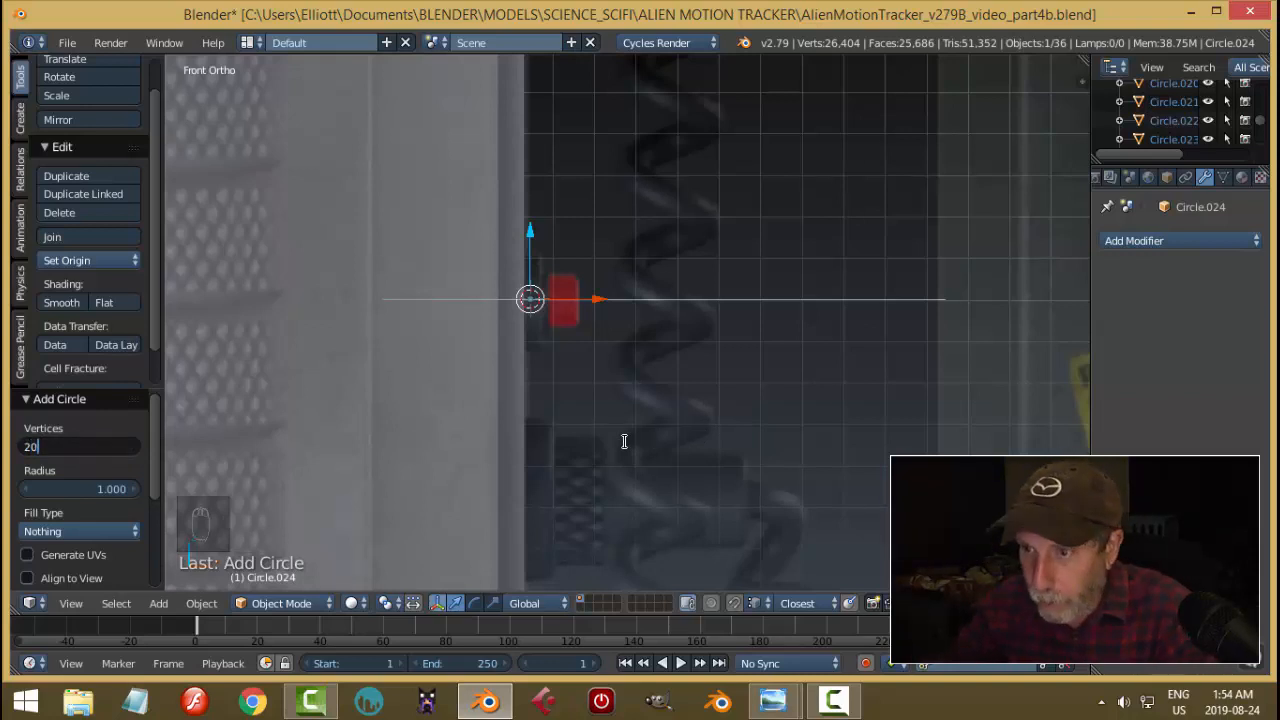
{"action": "type", "text": "20"}
{"action": "key", "text": "Return"}
In Edit Mode, rotate the circle 90 degrees about Y and scale it down by a factor of about 0.147.
{"action": "key", "text": "Tab"}
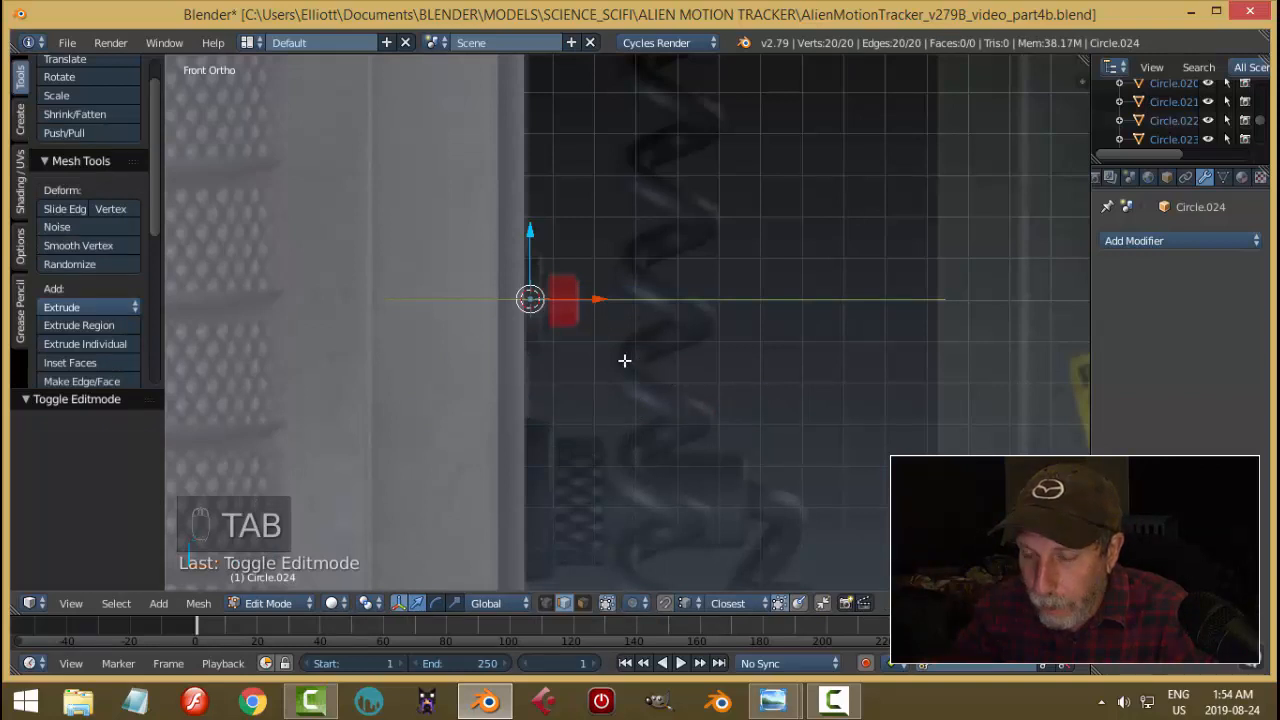
{"action": "type", "text": "r"}
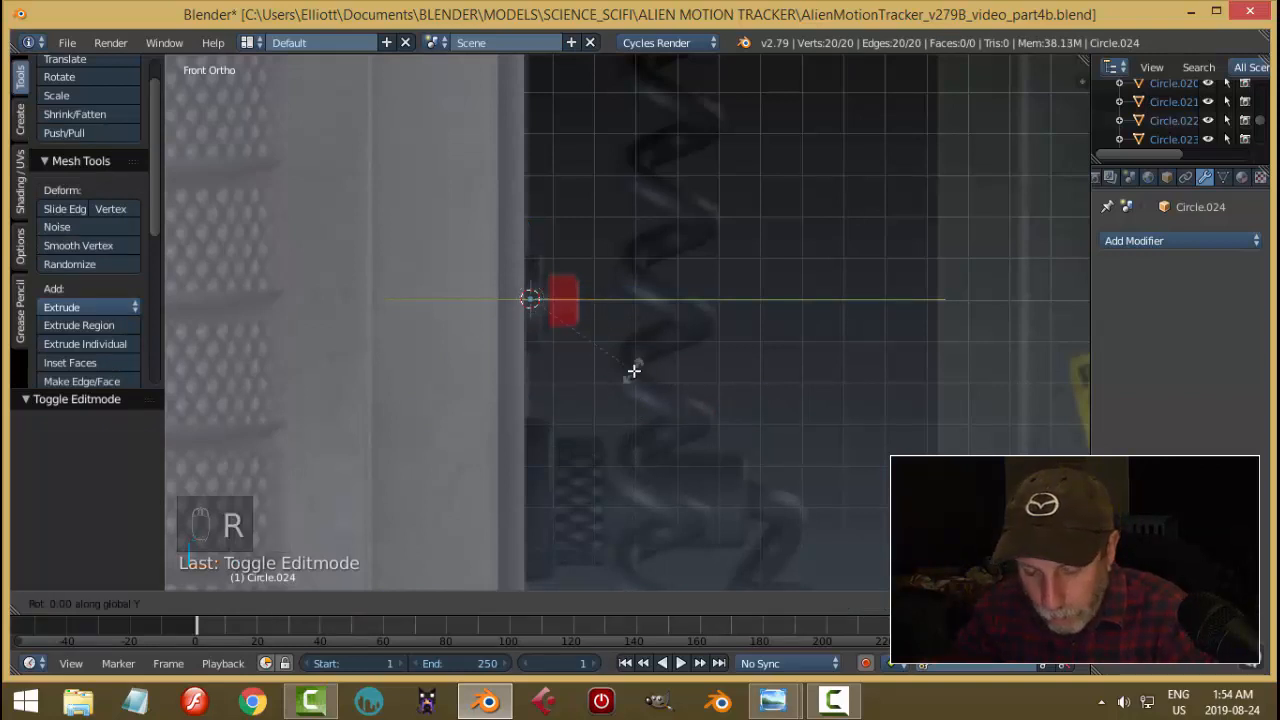
{"action": "type", "text": "y90"}
{"action": "key", "text": "Return"}
{"action": "scroll", "coordinate": [735, 361], "scroll_direction": "down", "scroll_amount": 1}
{"action": "scroll", "coordinate": [735, 361], "scroll_direction": "down", "scroll_amount": 3}
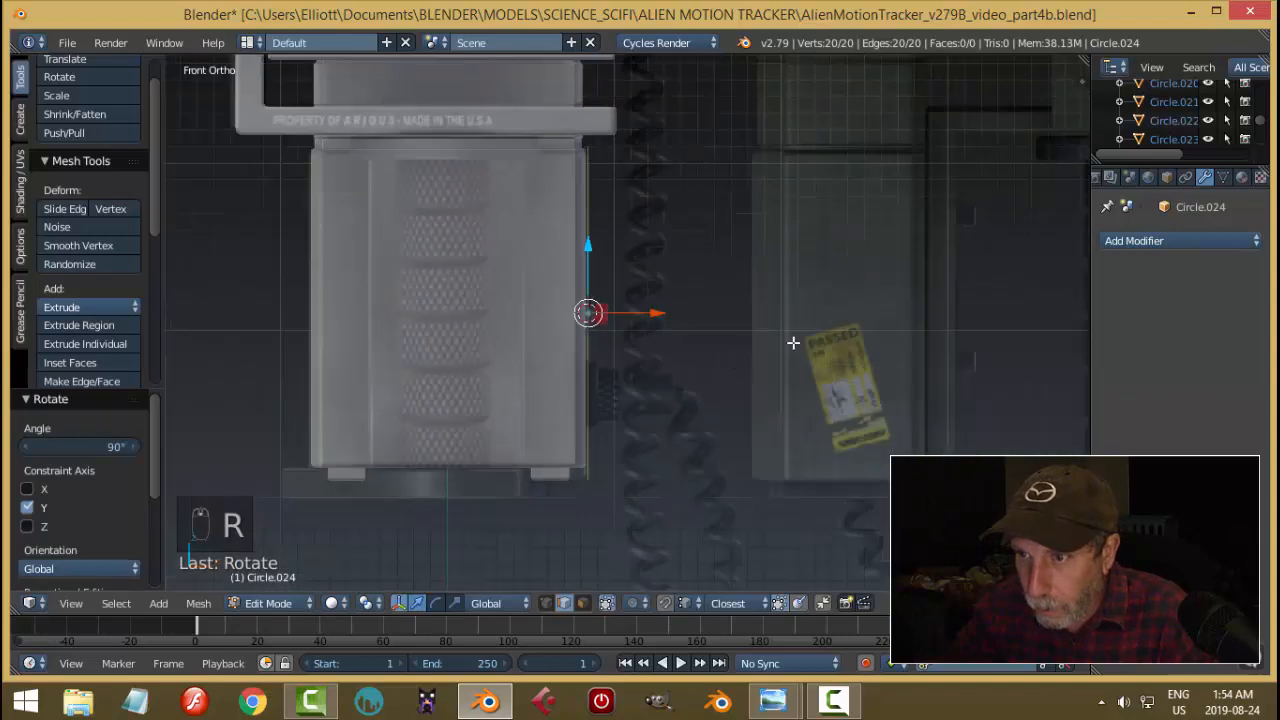
{"action": "middle_click_drag", "start_coordinate": [794, 343], "coordinate": [700, 363]}
{"action": "key", "text": "s"}
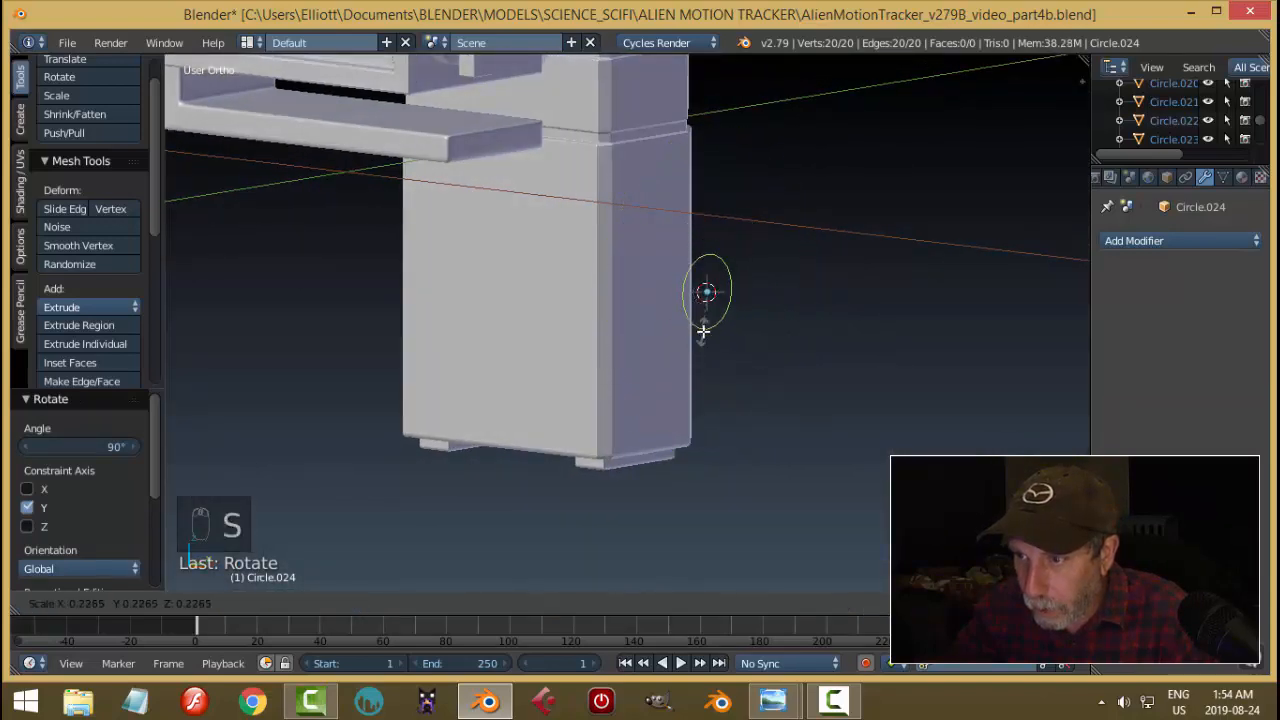
{"action": "left_click", "coordinate": [712, 318]}
Move the circle about -0.482 in Y and 0.047 in Z onto the reference's red button, and scale it by about 0.848.
{"action": "key", "text": "KP_3"}
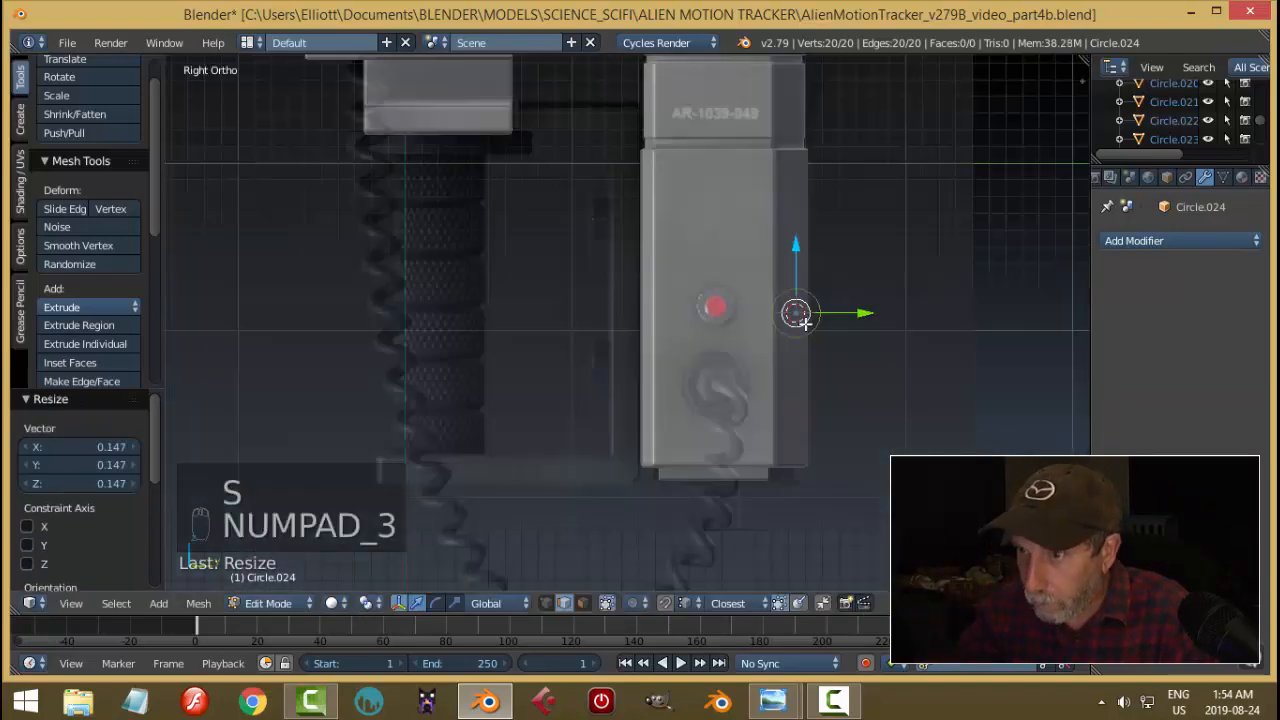
{"action": "left_click_drag", "start_coordinate": [897, 311], "coordinate": [790, 293]}
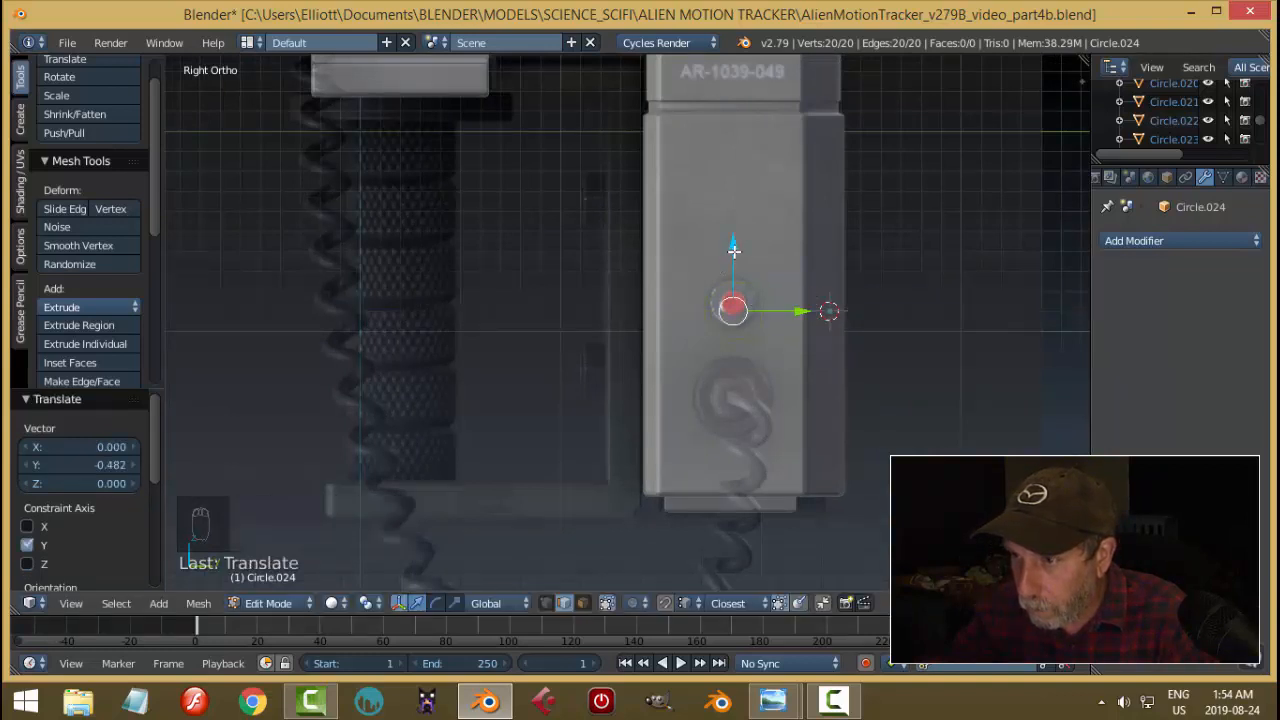
{"action": "left_click_drag", "start_coordinate": [734, 251], "coordinate": [738, 243]}
{"action": "scroll", "coordinate": [930, 310], "scroll_direction": "up", "scroll_amount": 3}
{"action": "key", "text": "s"}
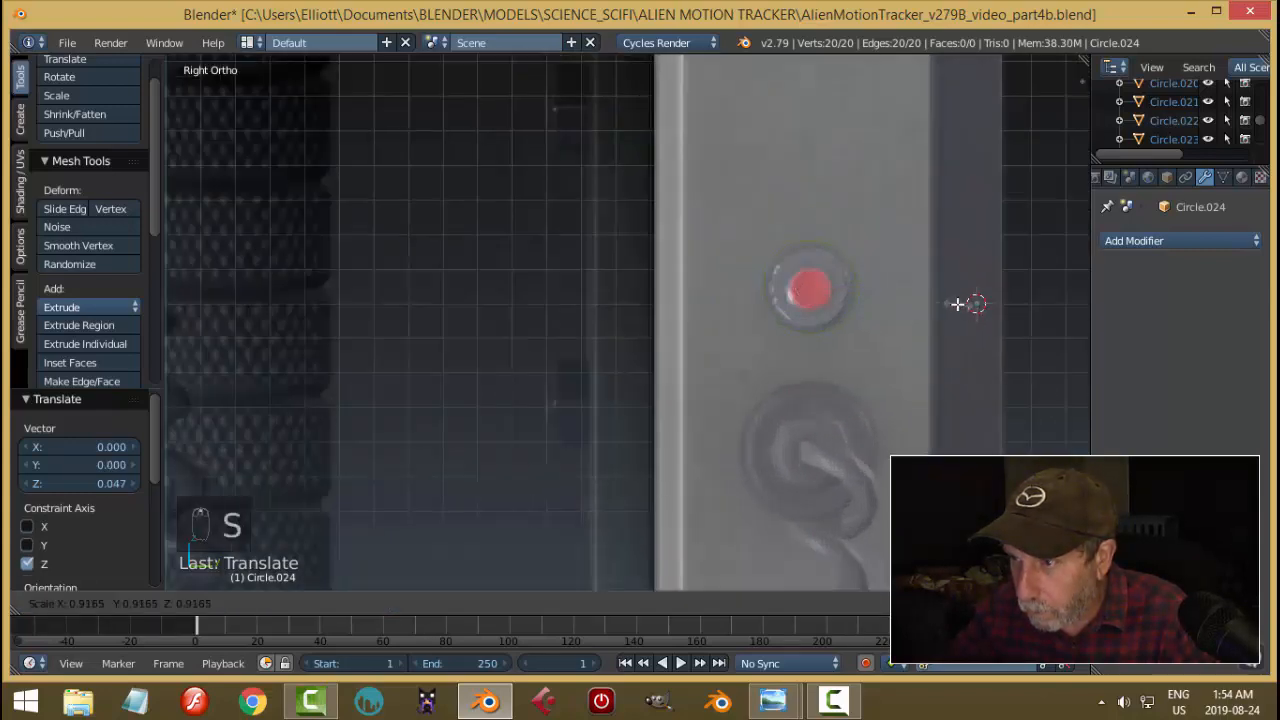
{"action": "left_click", "coordinate": [948, 304]}
Move the circle about -0.012 along X so it sits against the side face of the handle.
{"action": "key", "text": "KP_1"}
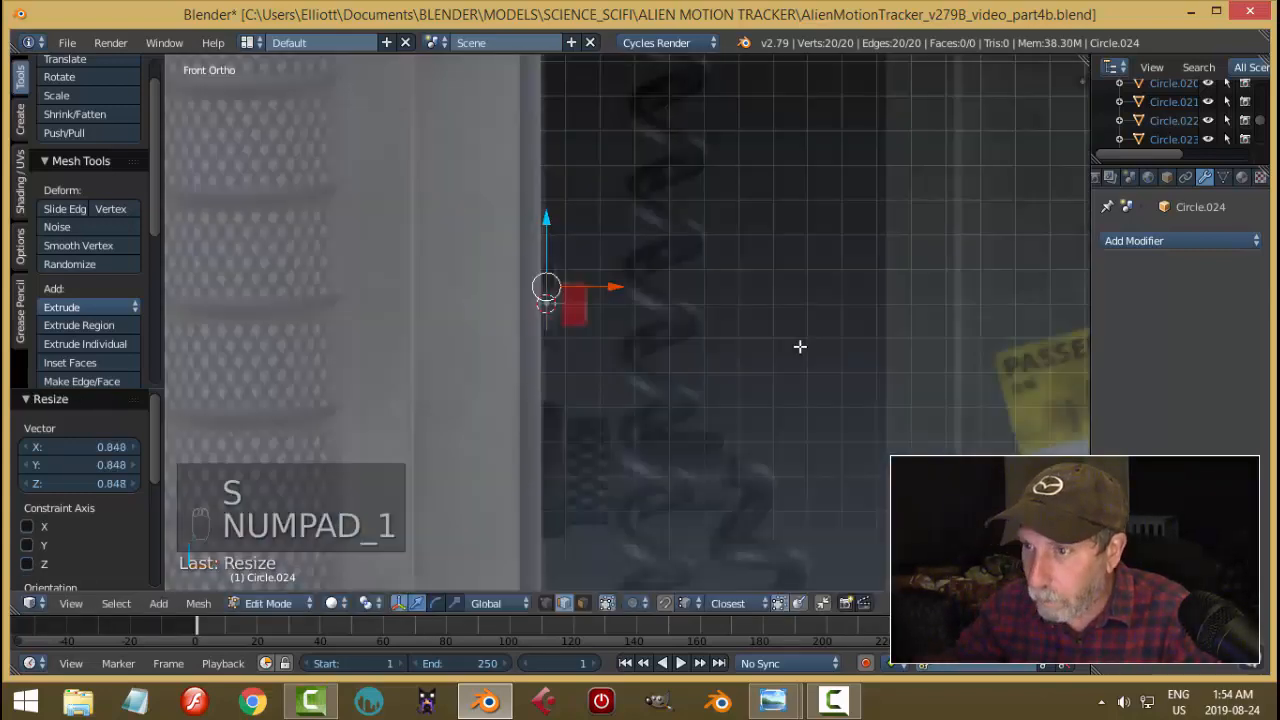
{"action": "scroll", "coordinate": [631, 346], "scroll_direction": "up", "scroll_amount": 6}
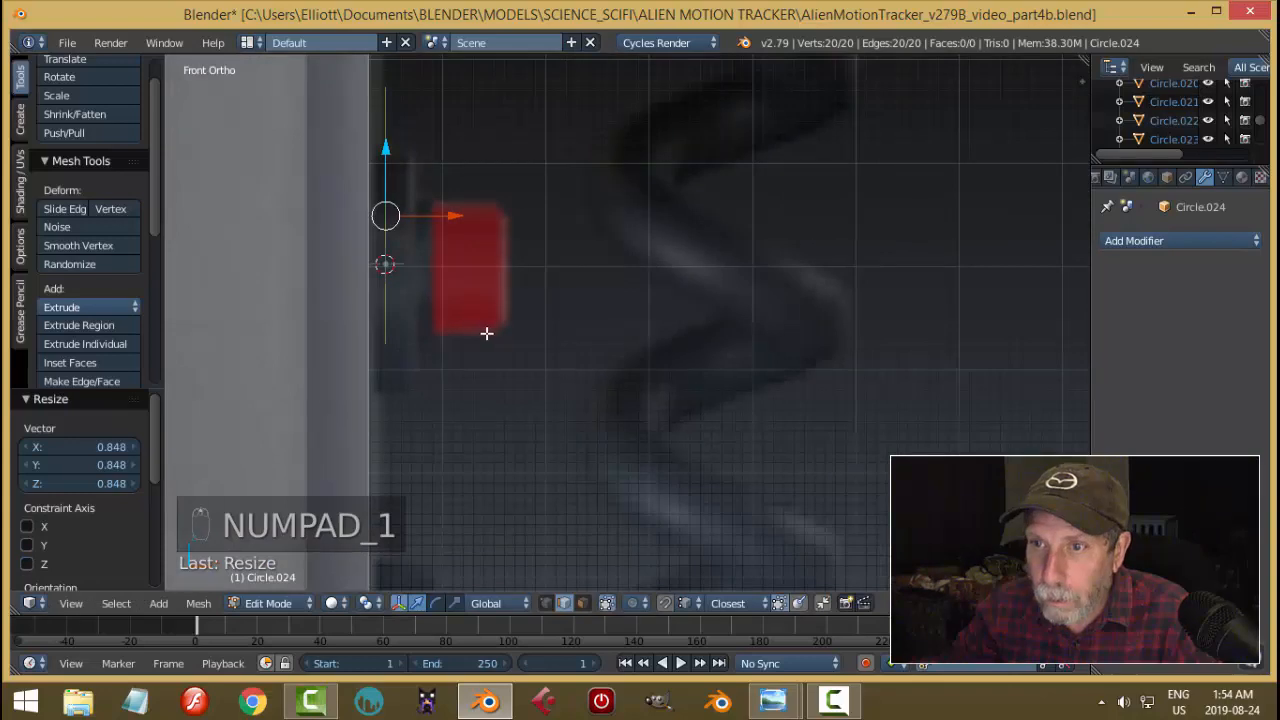
{"action": "scroll", "coordinate": [510, 324], "scroll_direction": "down", "scroll_amount": 6}
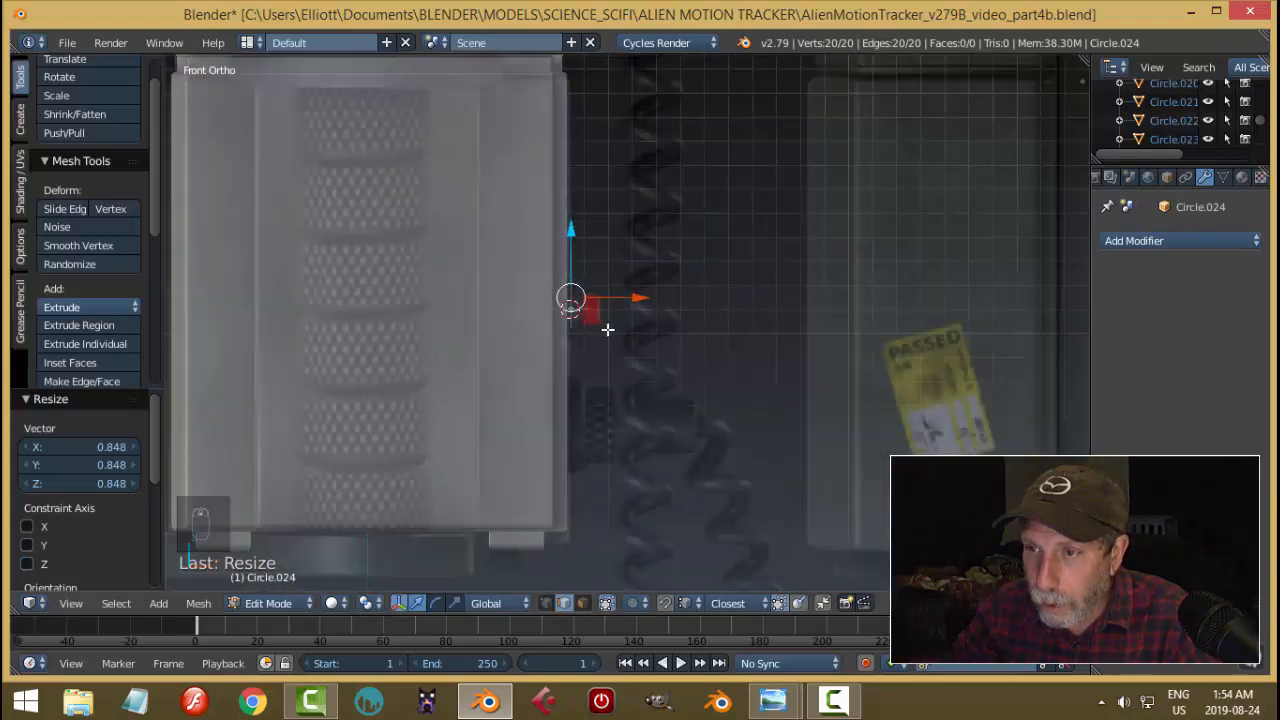
{"action": "scroll", "coordinate": [640, 330], "scroll_direction": "up", "scroll_amount": 5}
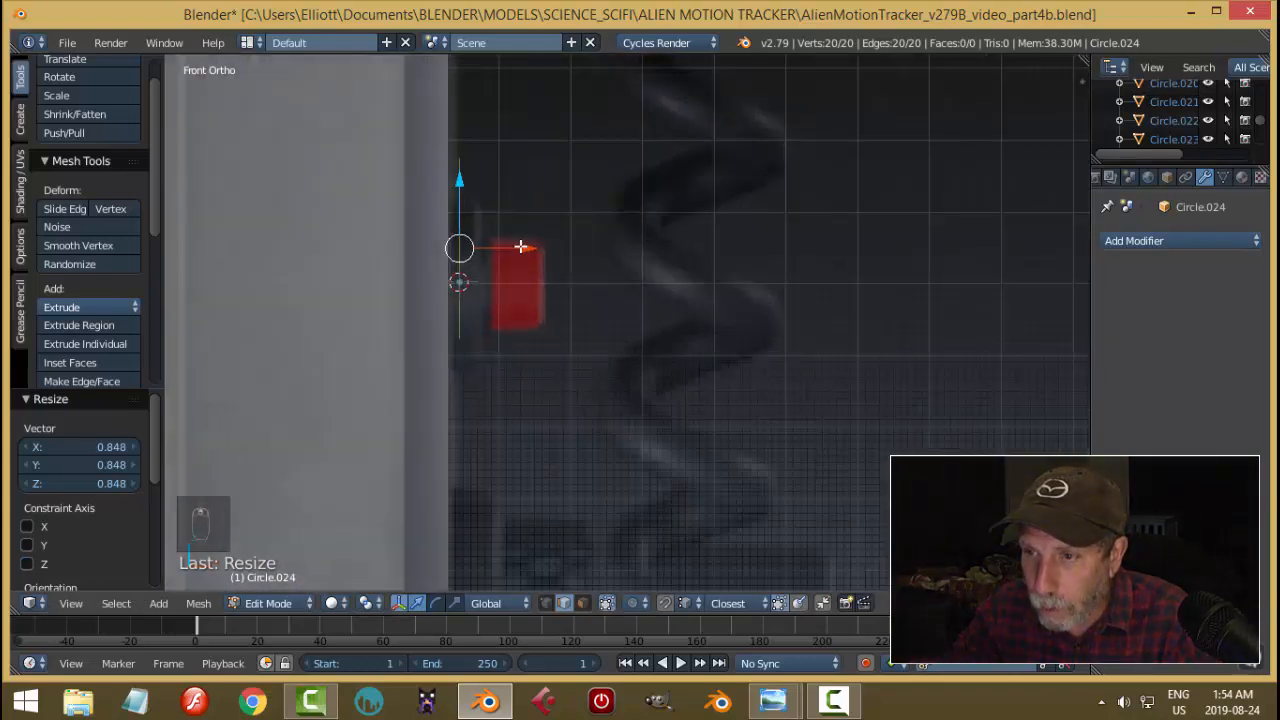
{"action": "key", "text": "g"}
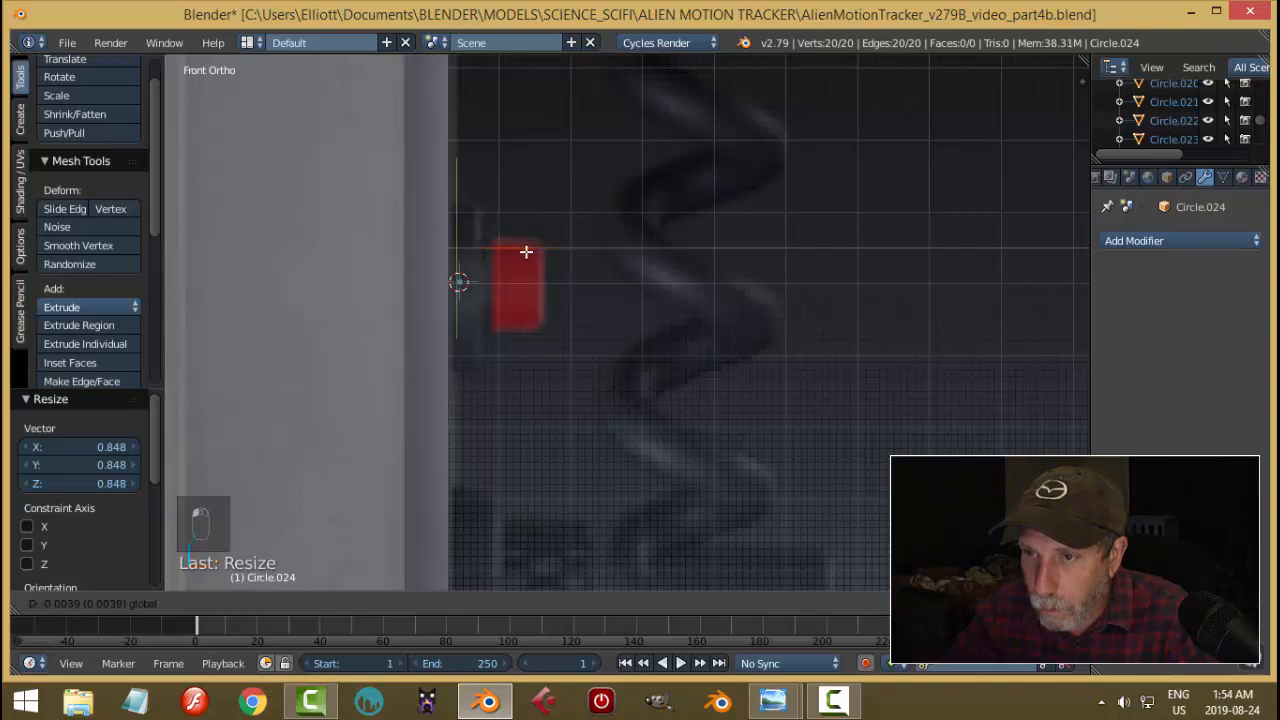
{"action": "left_click", "coordinate": [519, 252]}
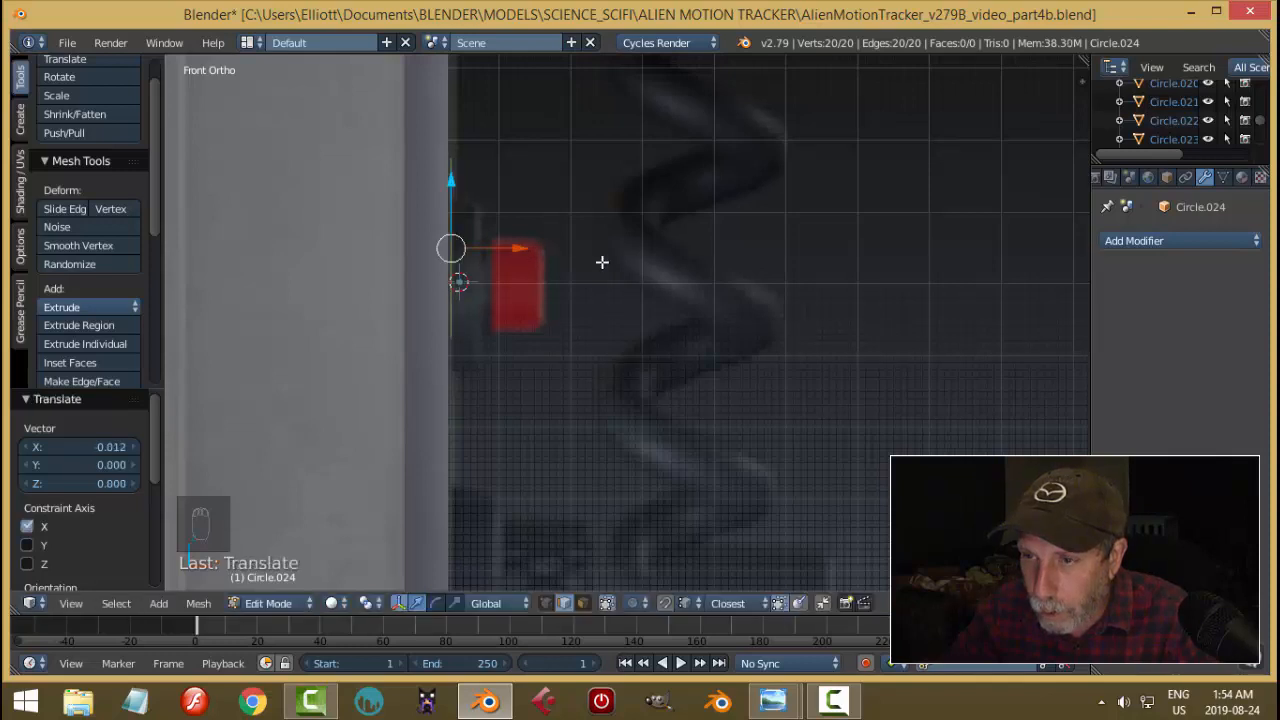
{"action": "middle_click_drag", "start_coordinate": [670, 273], "coordinate": [502, 289]}
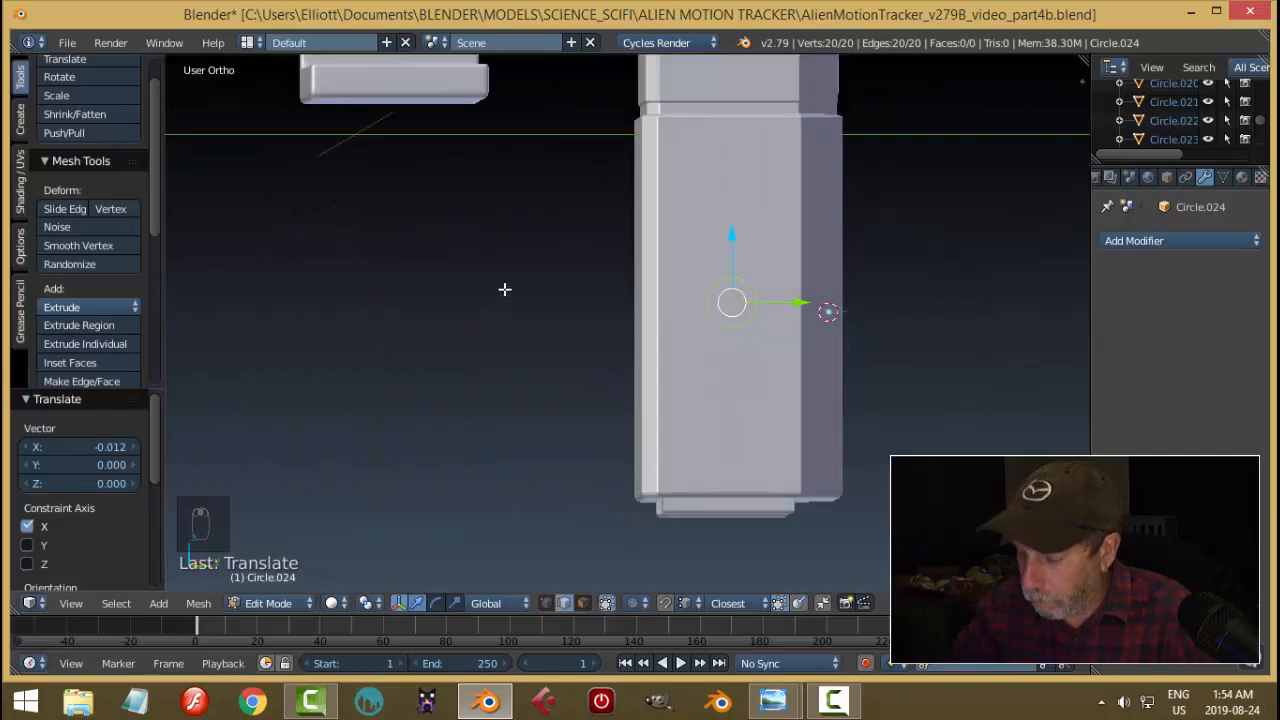
{"action": "key", "text": "KP_3"}
{"action": "scroll", "coordinate": [722, 273], "scroll_direction": "down", "scroll_amount": 3}
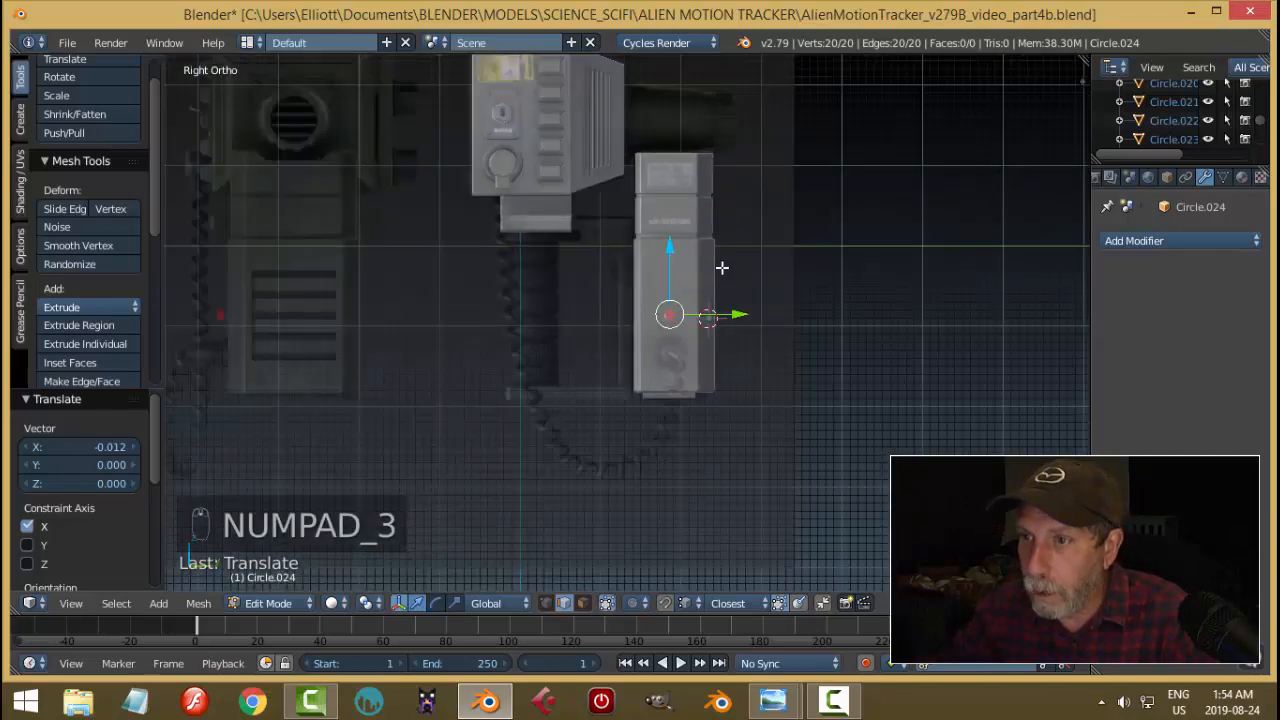
Extrude the button's circle inward and scale the new edge loop to about 0.625, forming a flat ring.
{"action": "scroll", "coordinate": [752, 307], "scroll_direction": "up", "scroll_amount": 4}
{"action": "scroll", "coordinate": [842, 308], "scroll_direction": "up", "scroll_amount": 3}
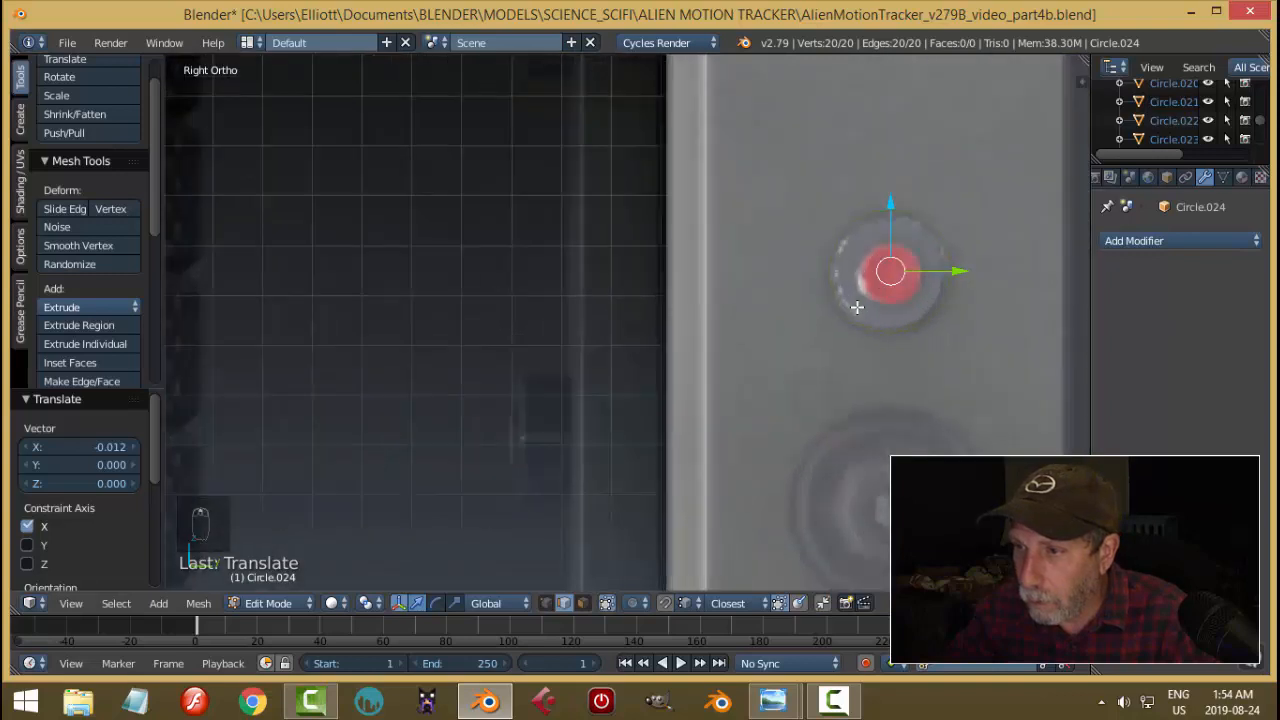
{"action": "middle_click_drag", "start_coordinate": [977, 298], "coordinate": [840, 358], "text": "shift"}
{"action": "key", "text": "e"}
{"action": "key", "text": "s"}
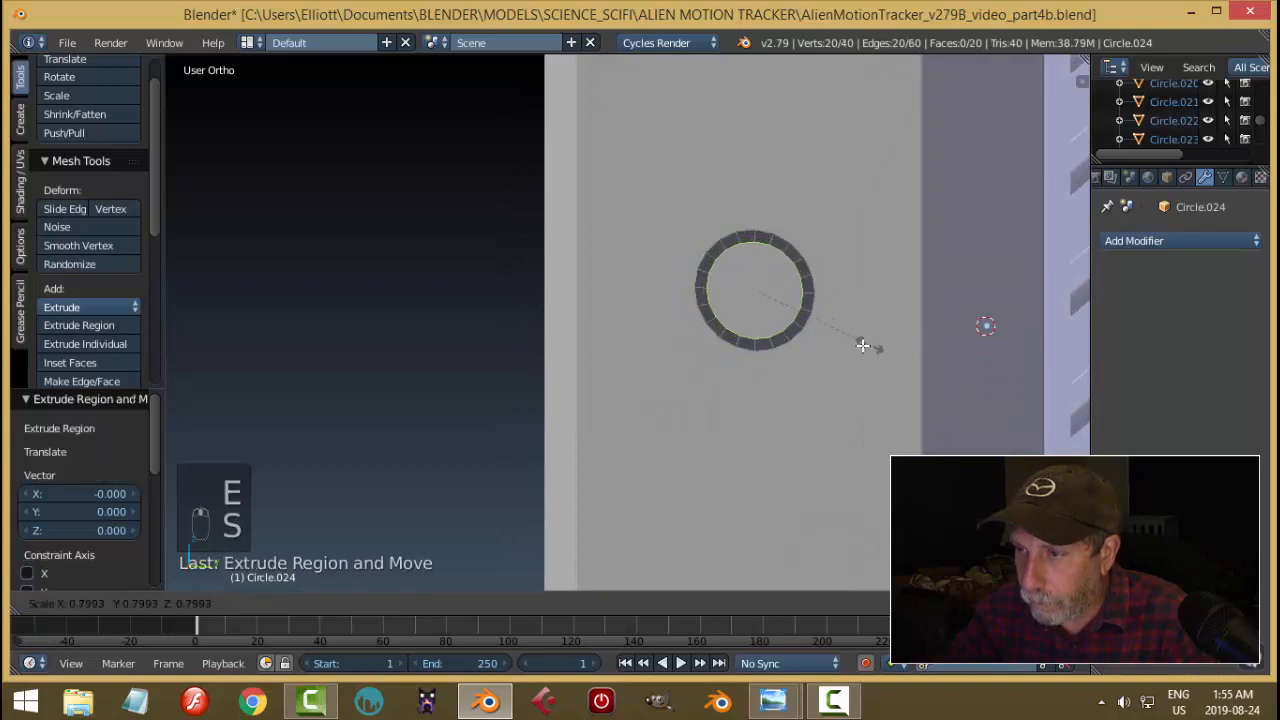
{"action": "left_click", "coordinate": [834, 351]}
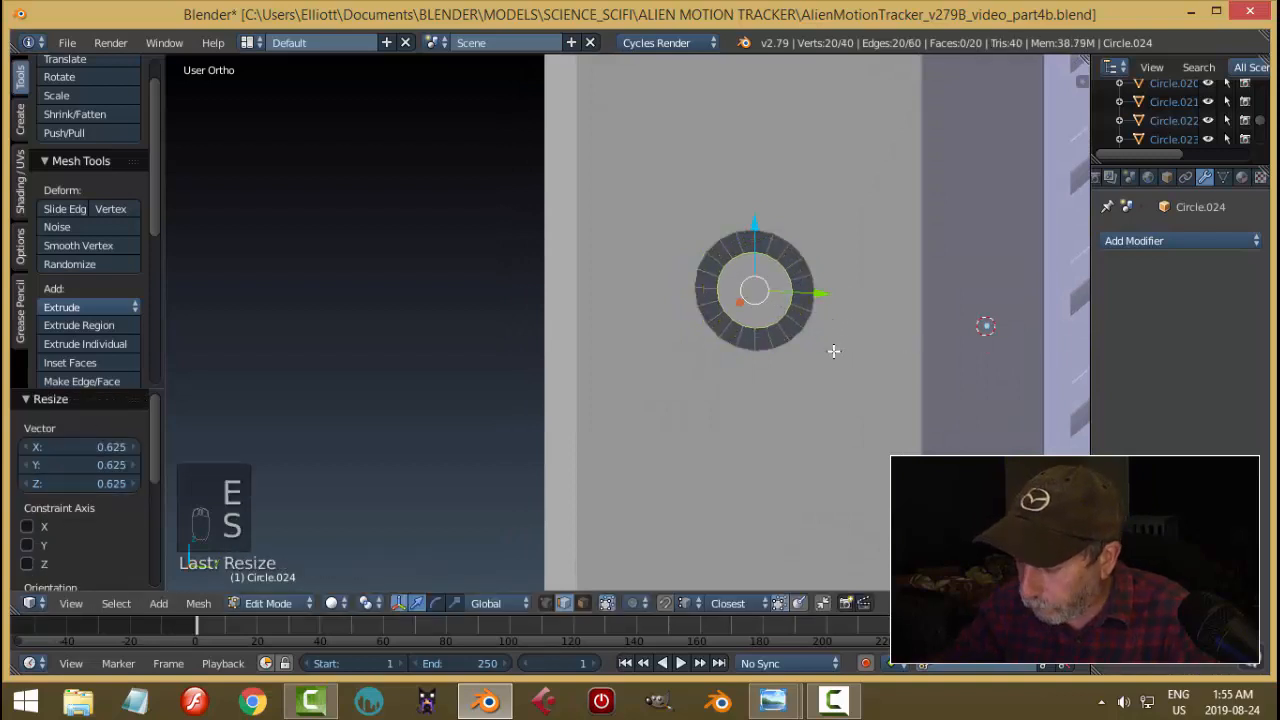
Scale the ring's inner loop by about 0.821 to match the edge of the red button in the side reference.
{"action": "key", "text": "KP_3"}
{"action": "scroll", "coordinate": [834, 351], "scroll_direction": "up", "scroll_amount": 2}
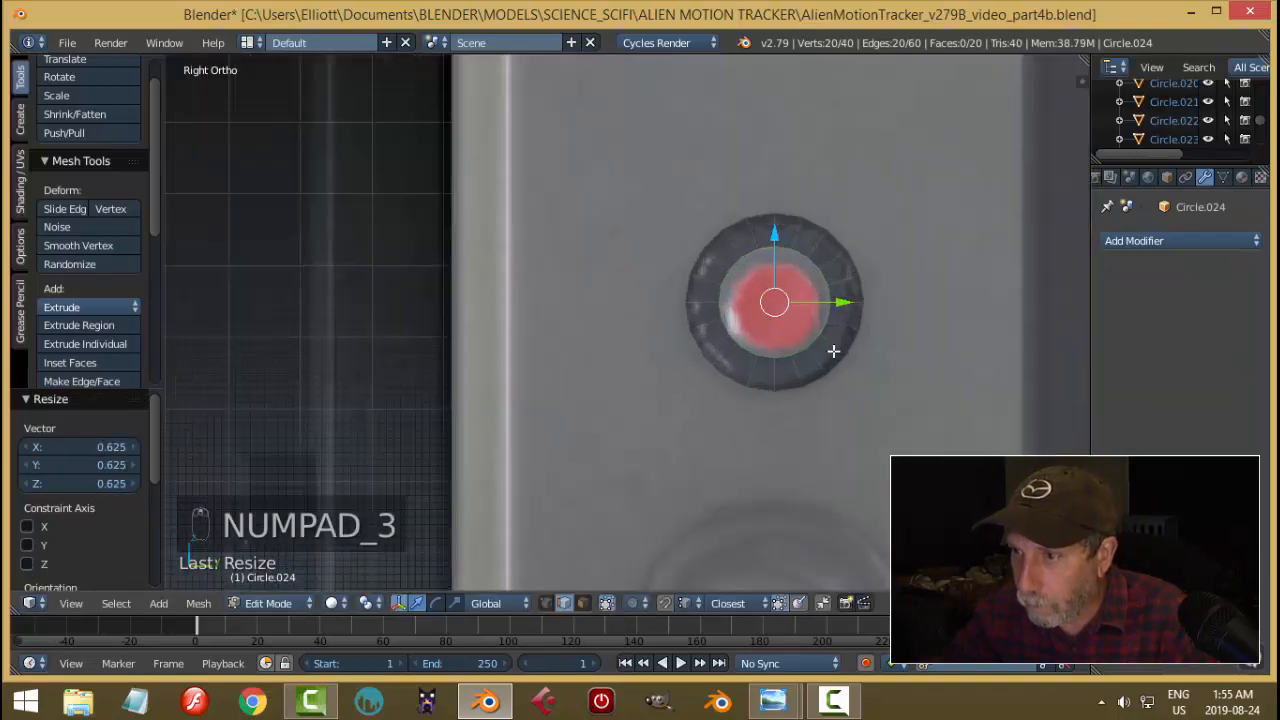
{"action": "key", "text": "s"}
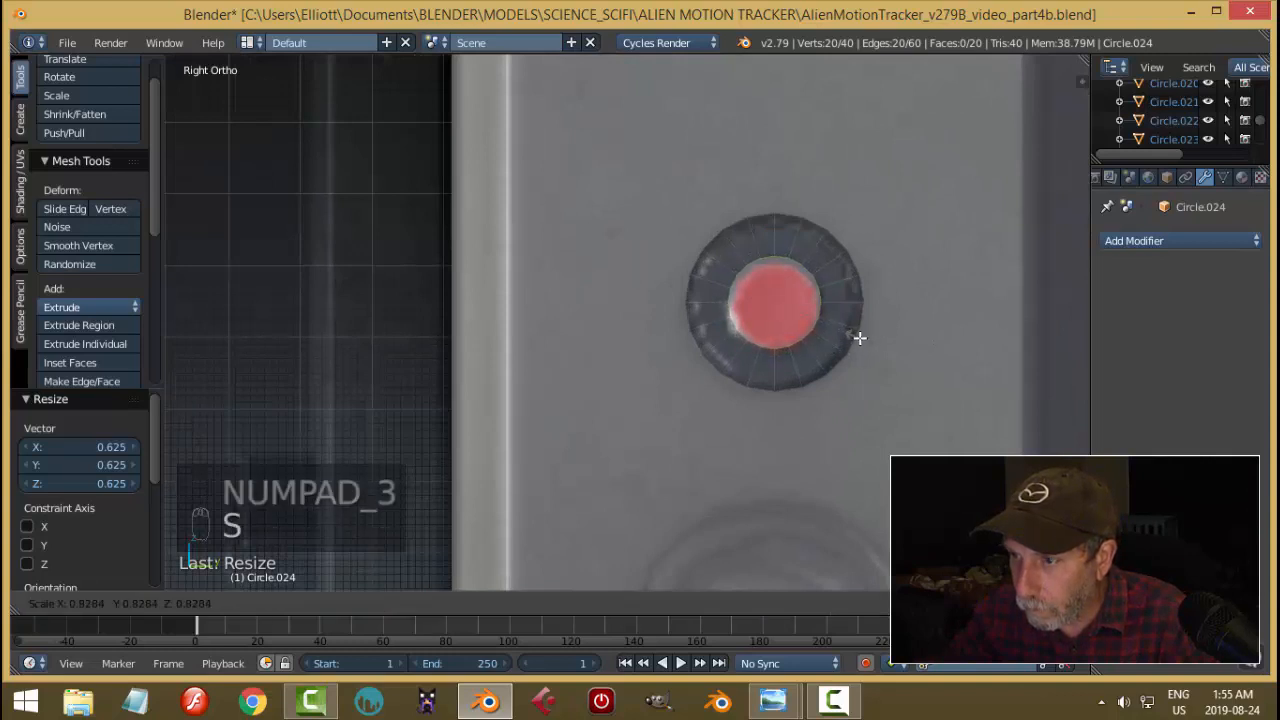
{"action": "left_click", "coordinate": [858, 338]}
Select the whole ring and extrude it about 0.036 along X, outward from the handle's side face.
{"action": "middle_click_drag", "start_coordinate": [858, 340], "coordinate": [944, 381]}
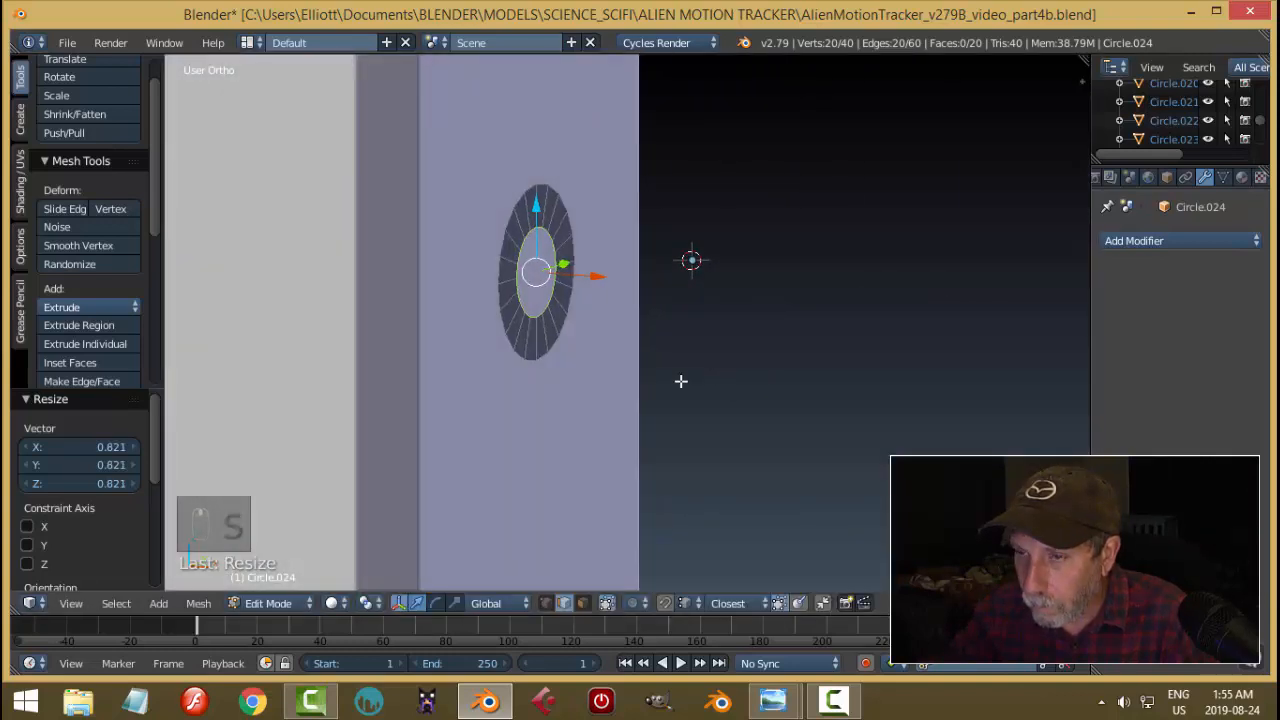
{"action": "key", "text": "a"}
{"action": "key", "text": "a"}
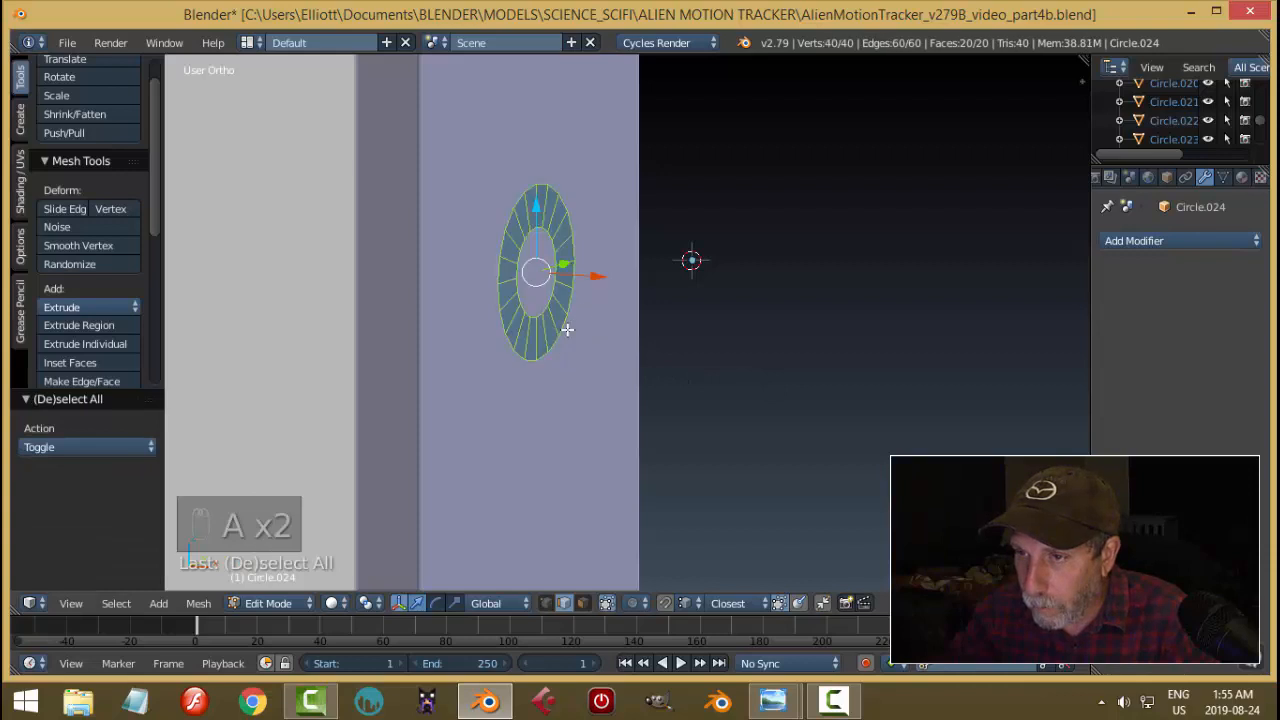
{"action": "middle_click_drag", "start_coordinate": [563, 334], "coordinate": [630, 343]}
{"action": "key", "text": "KP_1"}
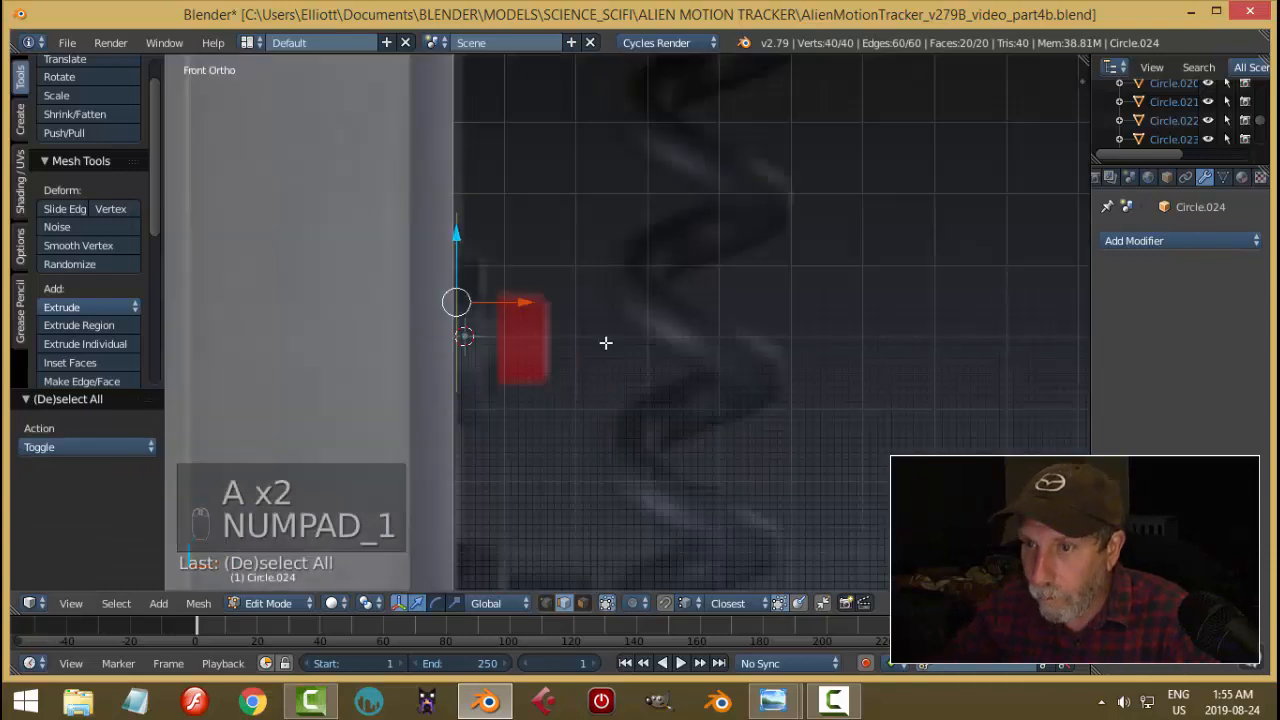
{"action": "scroll", "coordinate": [605, 343], "scroll_direction": "up", "scroll_amount": 3}
{"action": "key", "text": "e"}
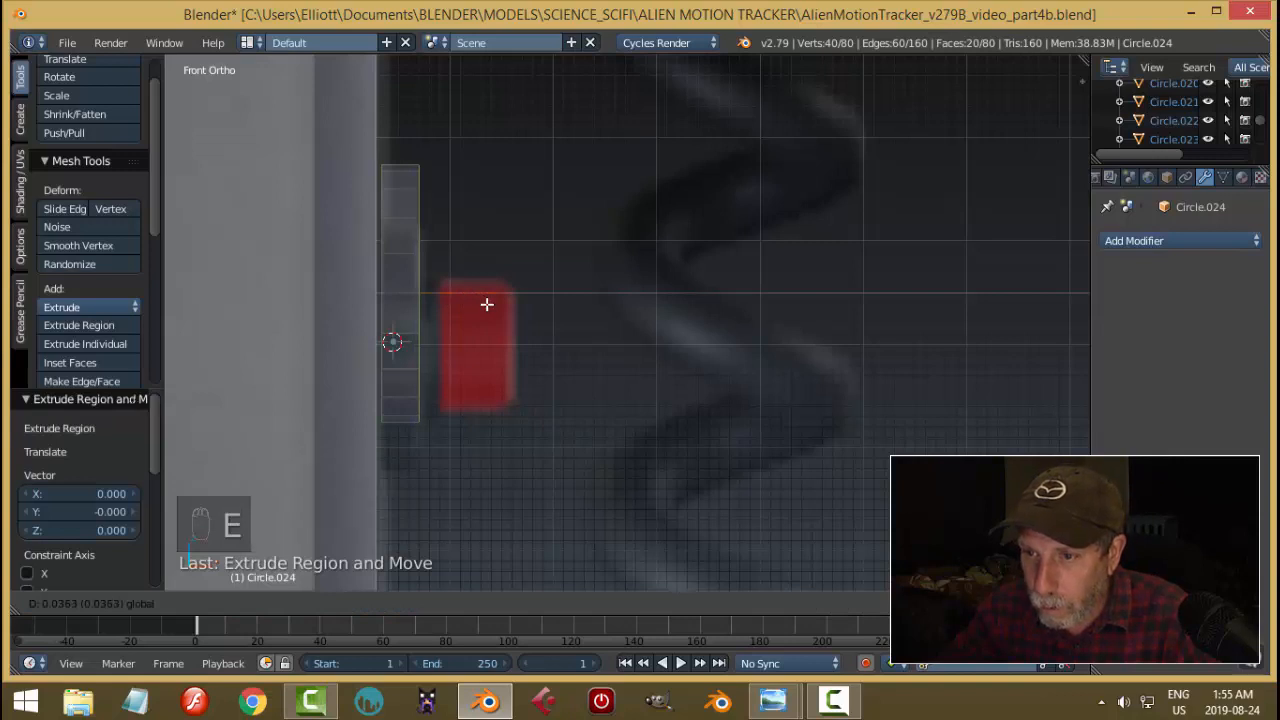
{"action": "left_click", "coordinate": [487, 304]}
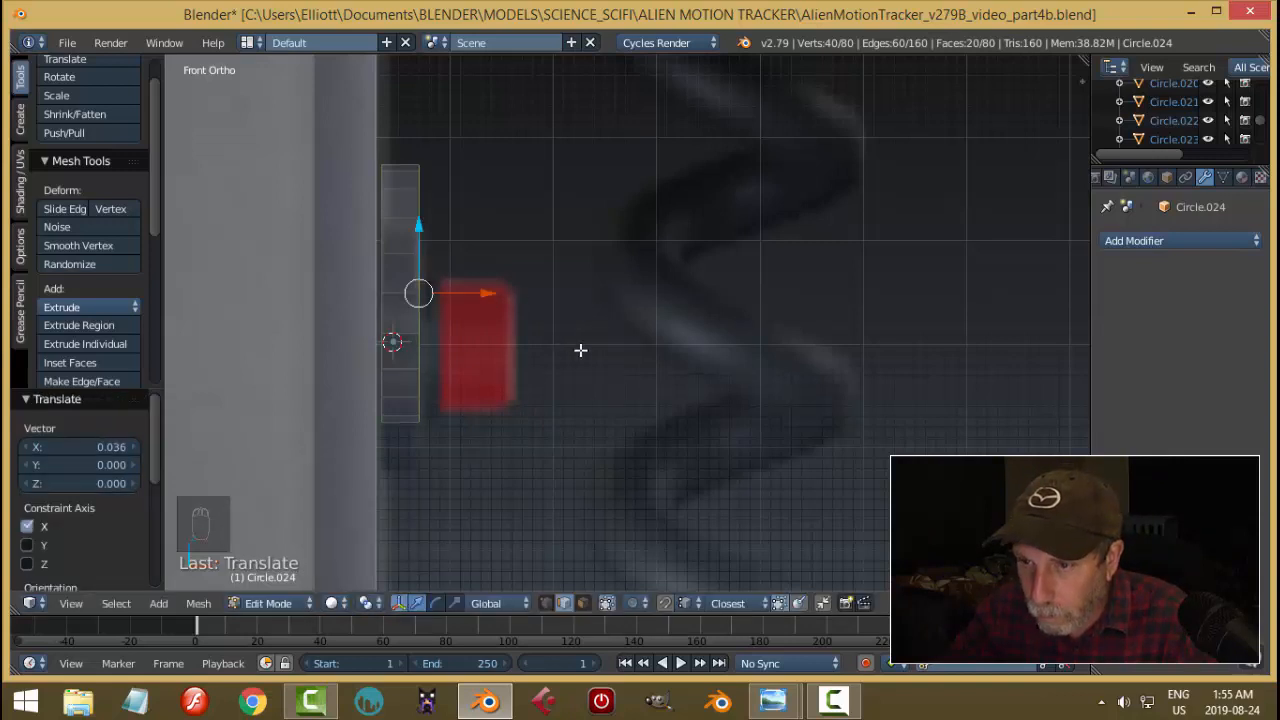
Switch to Windows Photo Viewer to examine the red button's collar in jack-perry-ai-tracker.jpg, and return to Blender.
{"action": "middle_click_drag", "start_coordinate": [580, 350], "coordinate": [546, 358]}
{"action": "scroll", "coordinate": [548, 356], "scroll_direction": "down", "scroll_amount": 1}
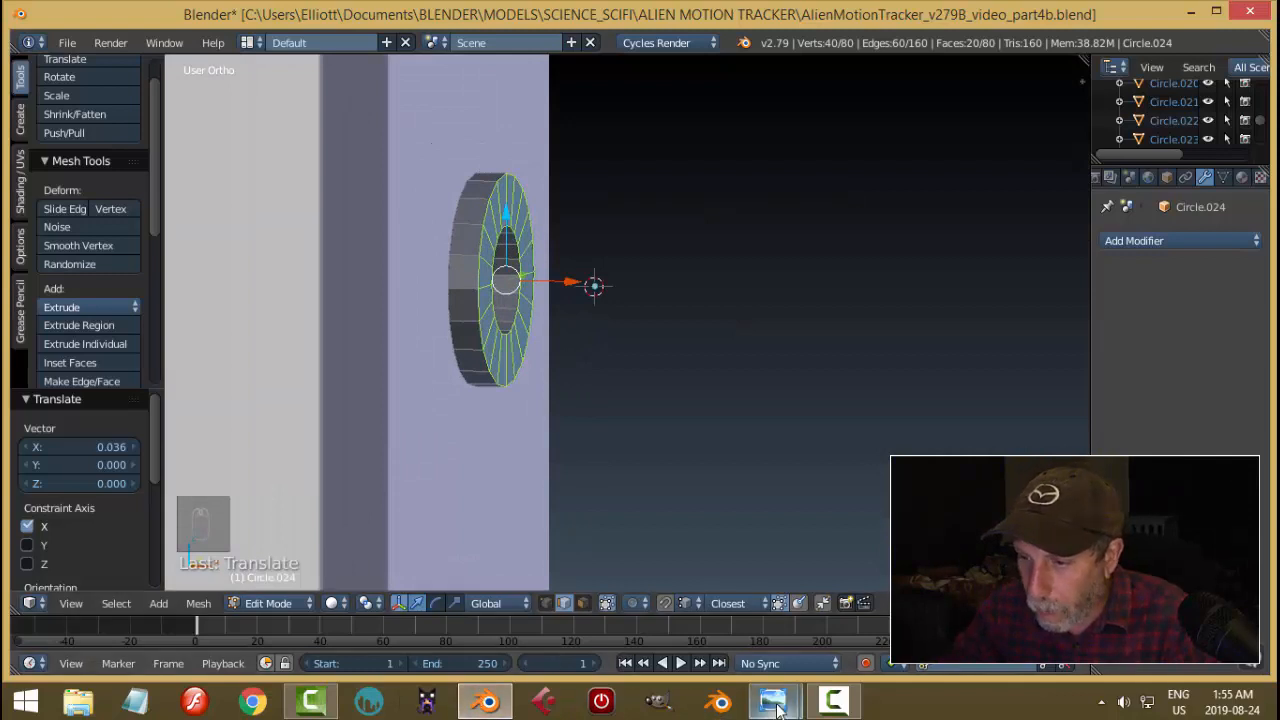
{"action": "mouse_move", "coordinate": [772, 703]}
{"action": "left_click", "coordinate": [672, 605]}
{"action": "scroll", "coordinate": [1106, 303], "scroll_direction": "up", "scroll_amount": 2}
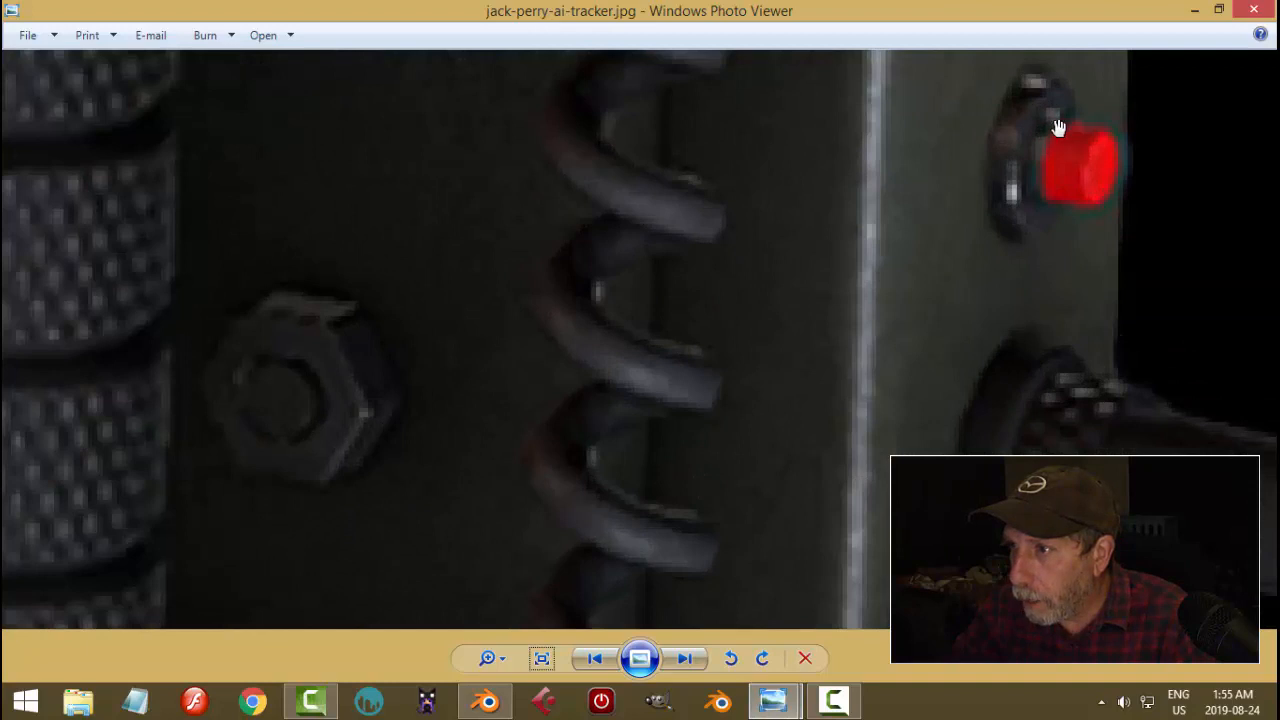
{"action": "left_click", "coordinate": [487, 702]}
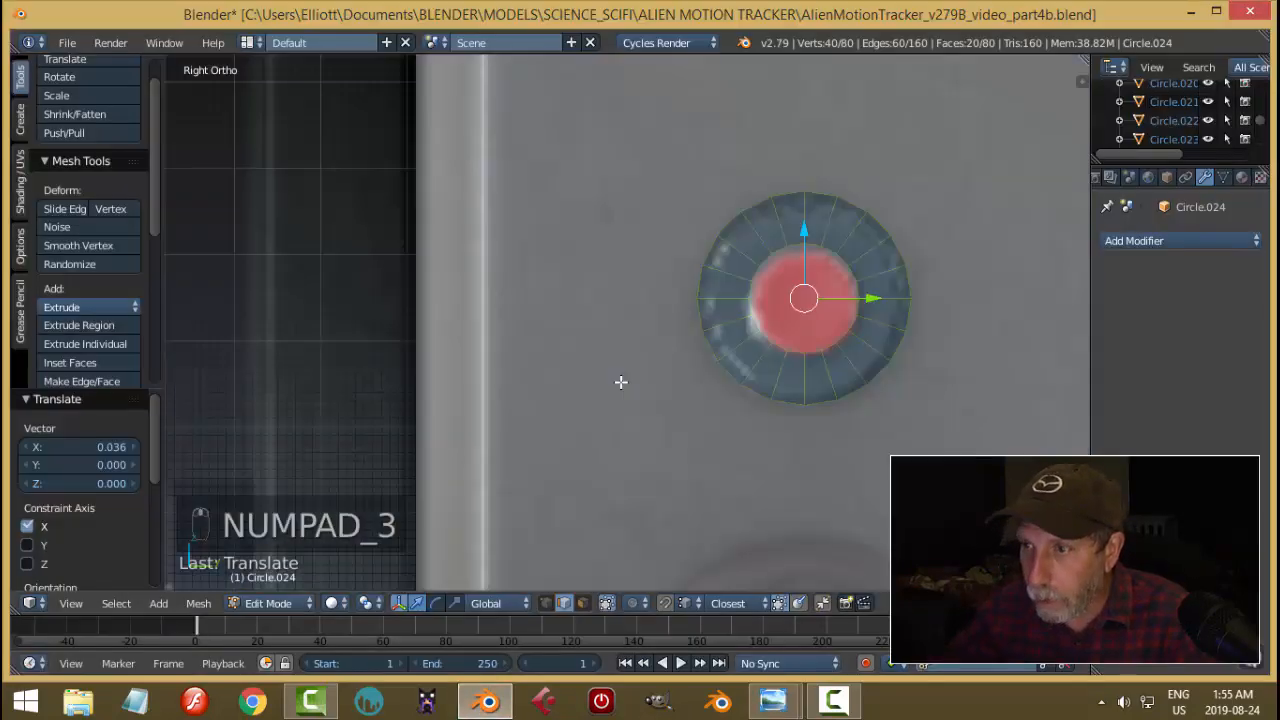
Select the inner edge loop of the ring's outer face and extrude it about 0.020 along X to the red button's base.
{"action": "key", "text": "a"}
{"action": "key", "text": "a"}
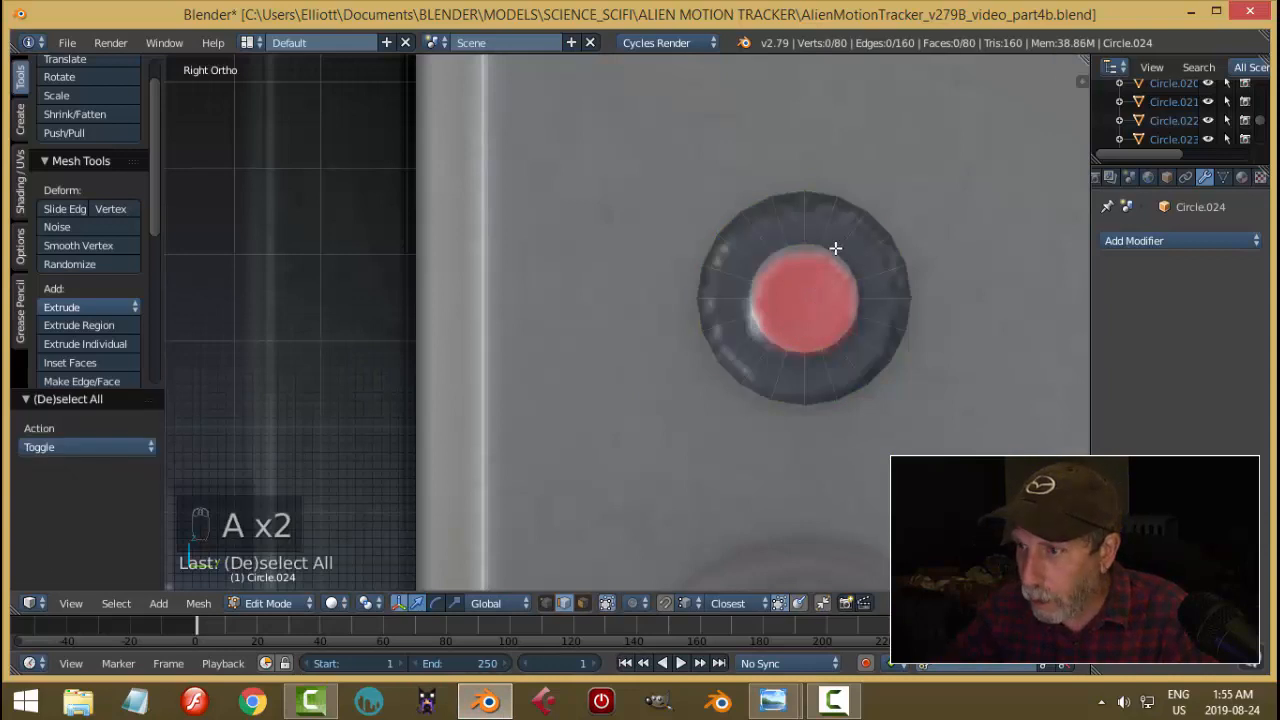
{"action": "right_click", "coordinate": [836, 250], "text": "alt"}
{"action": "key", "text": "a"}
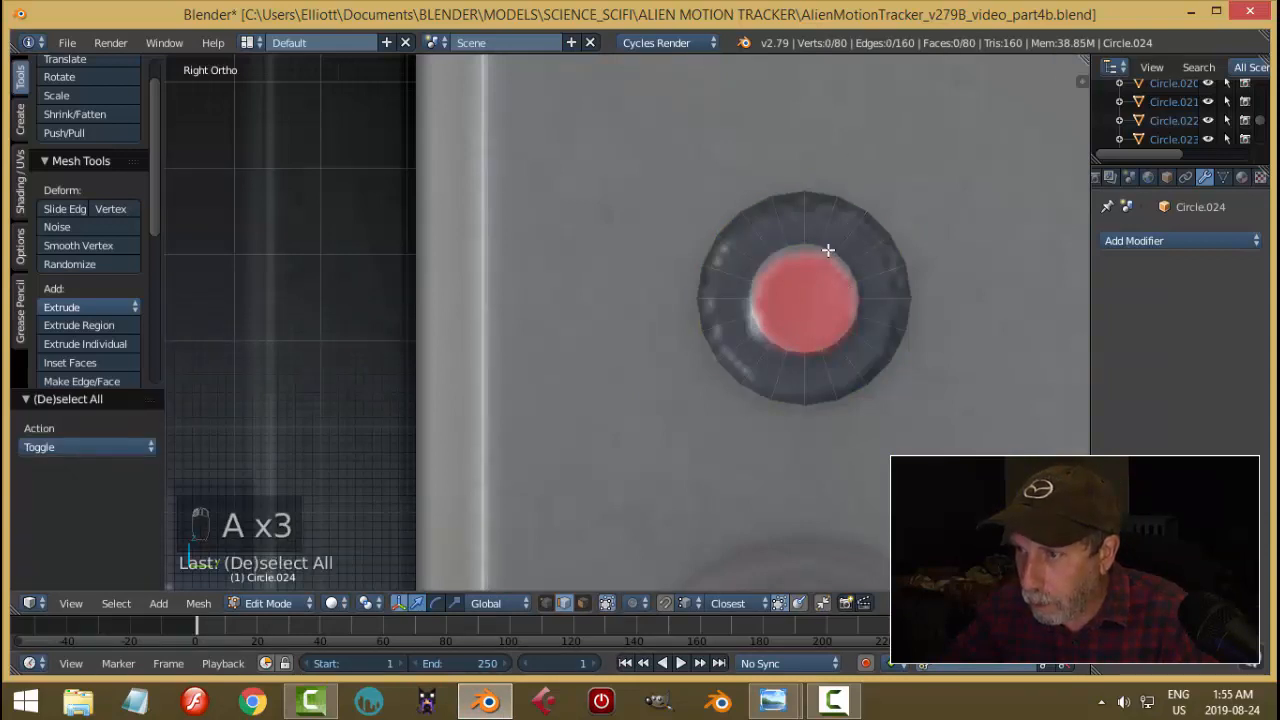
{"action": "right_click", "coordinate": [828, 250], "text": "alt"}
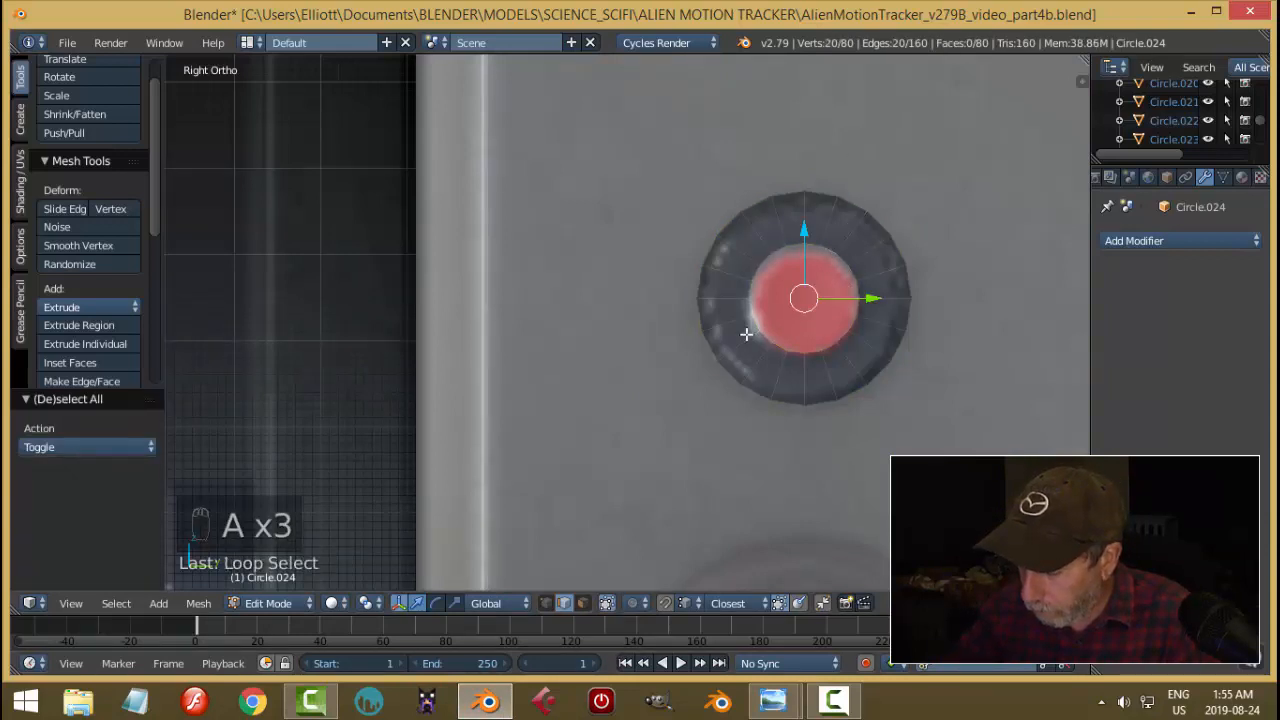
{"action": "key", "text": "KP_1"}
{"action": "scroll", "coordinate": [464, 333], "scroll_direction": "up", "scroll_amount": 3}
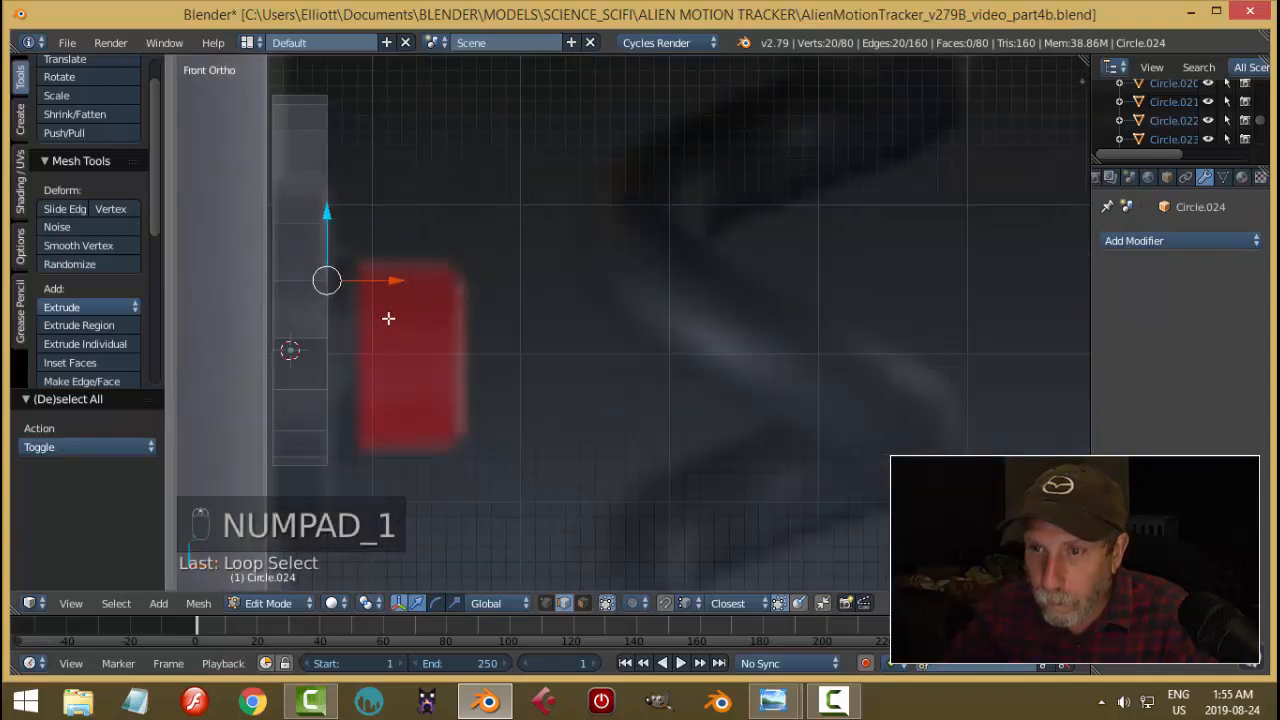
{"action": "key", "text": "e"}
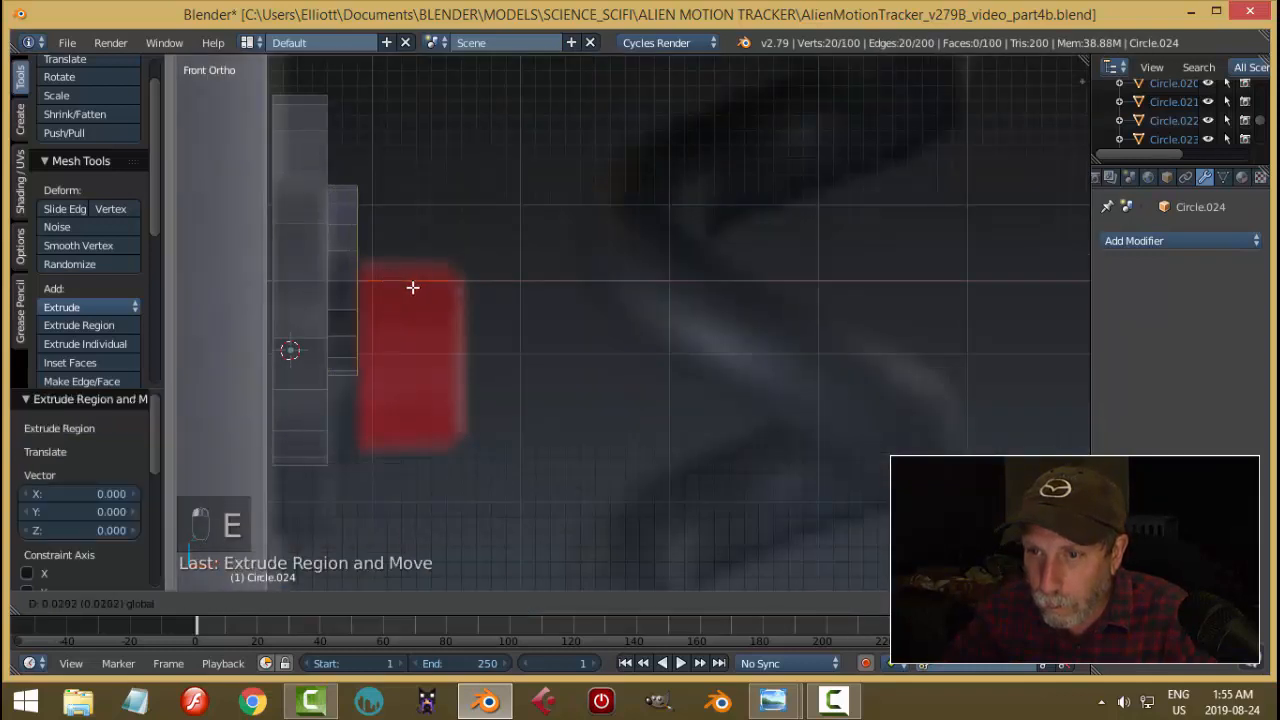
{"action": "left_click", "coordinate": [413, 287]}
Deselect everything and compare the red button and its collar across the front and side reference images.
{"action": "scroll", "coordinate": [477, 291], "scroll_direction": "down", "scroll_amount": 7}
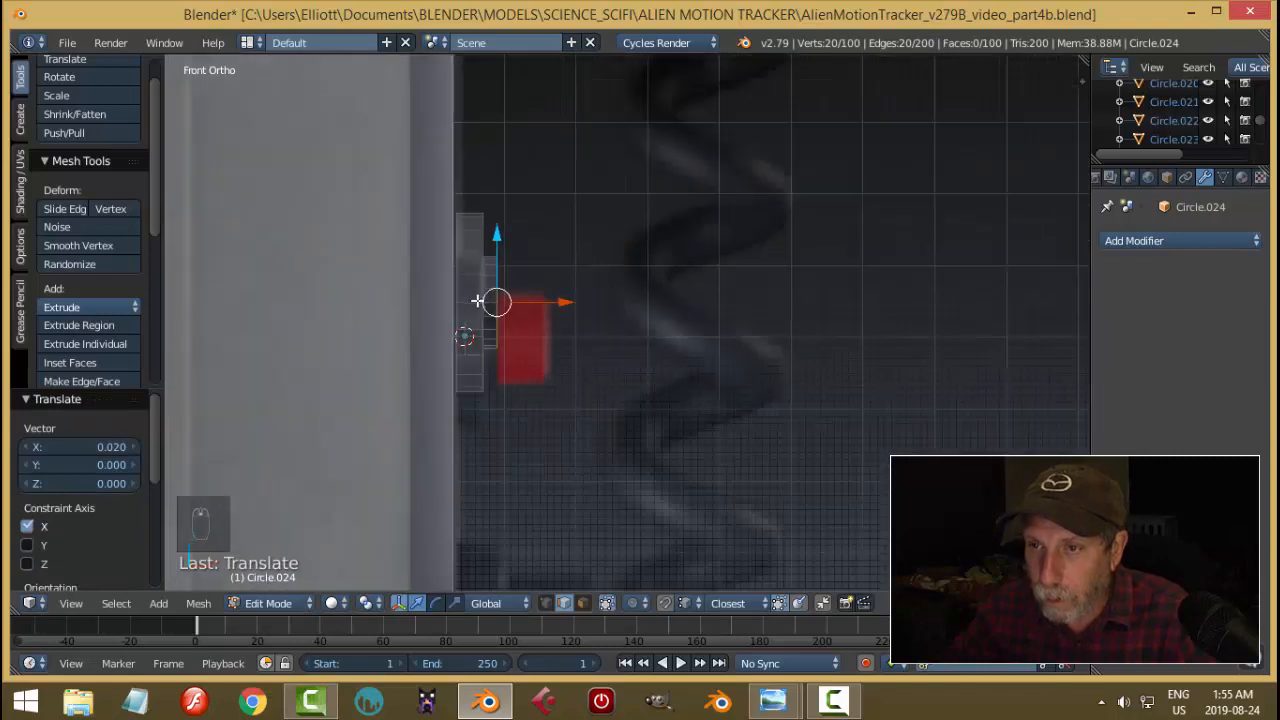
{"action": "scroll", "coordinate": [572, 309], "scroll_direction": "down", "scroll_amount": 3}
{"action": "key", "text": "a"}
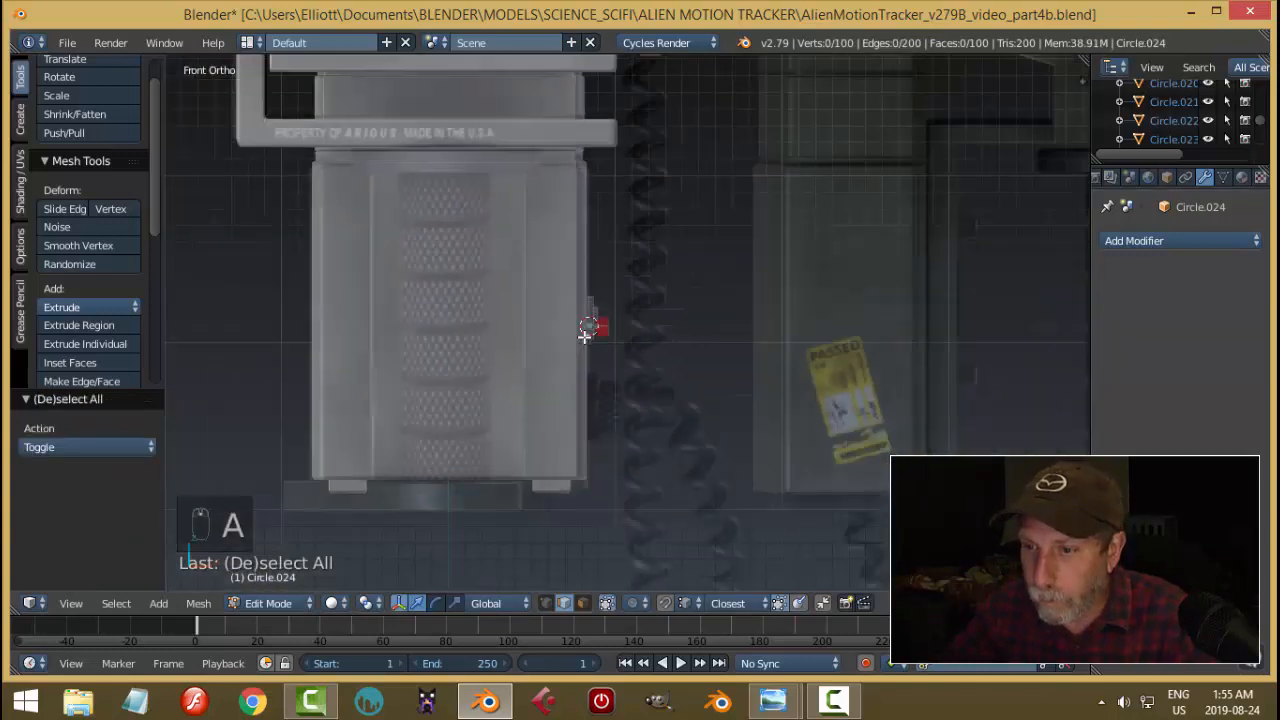
{"action": "scroll", "coordinate": [631, 412], "scroll_direction": "down", "scroll_amount": 3, "text": "shift"}
{"action": "scroll", "coordinate": [638, 397], "scroll_direction": "up", "scroll_amount": 2, "text": "shift"}
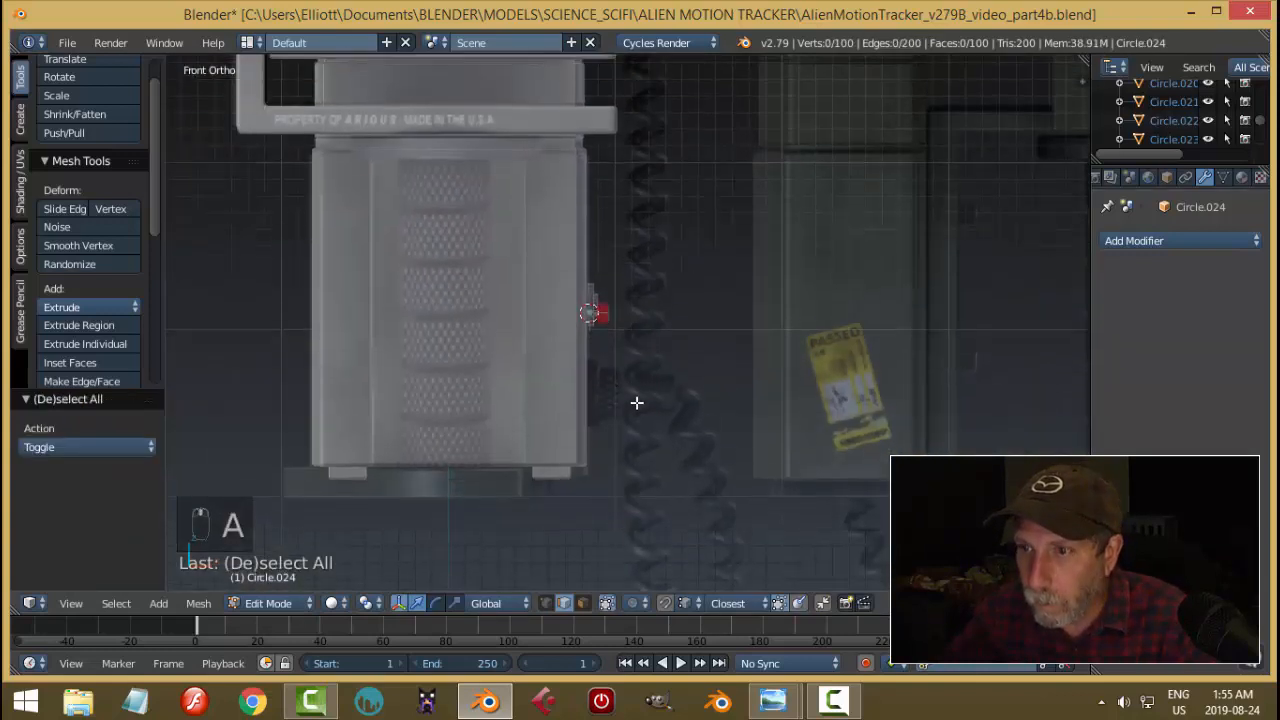
{"action": "scroll", "coordinate": [638, 394], "scroll_direction": "down", "scroll_amount": 1}
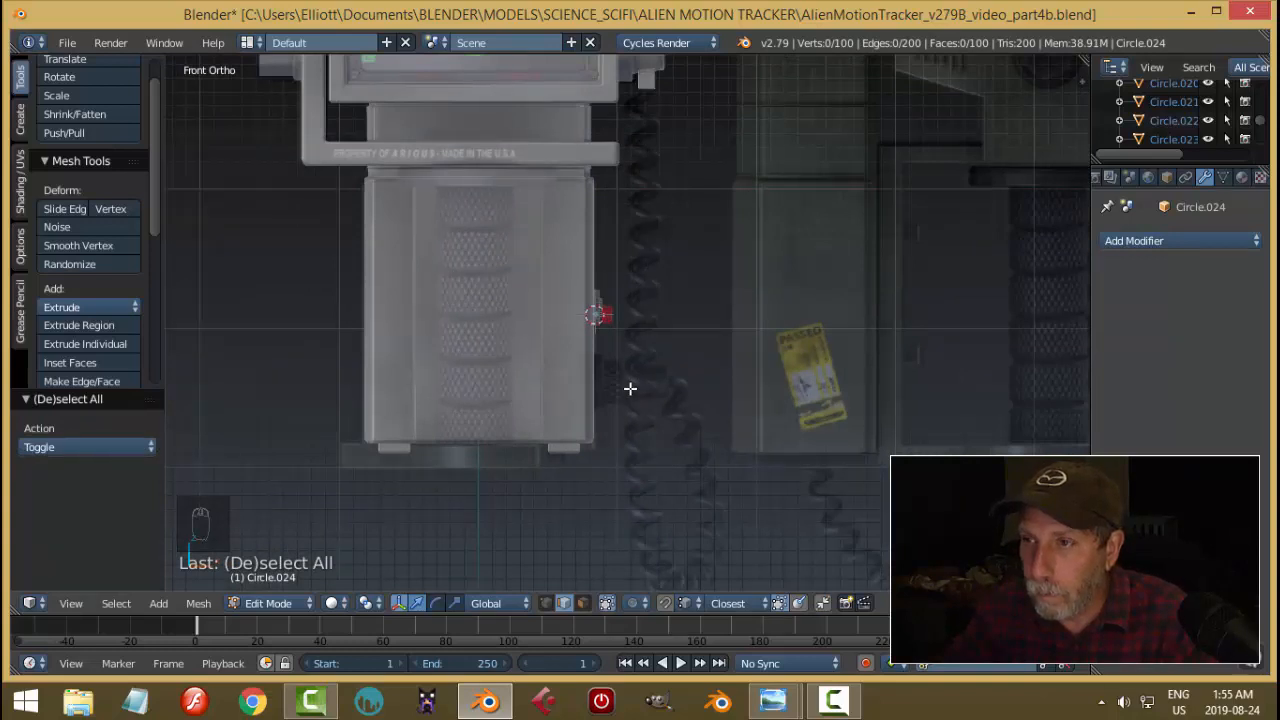
{"action": "scroll", "coordinate": [628, 388], "scroll_direction": "down", "scroll_amount": 3}
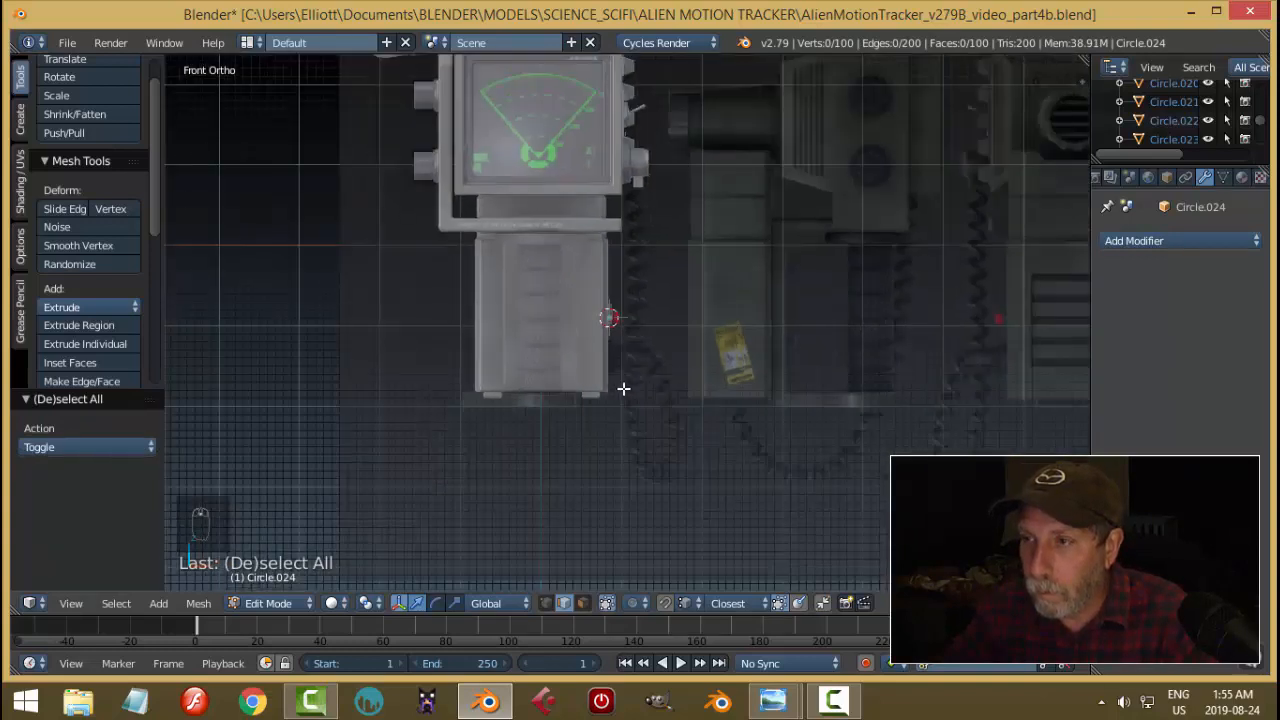
{"action": "middle_click_drag", "start_coordinate": [785, 388], "coordinate": [414, 380], "text": "shift"}
{"action": "middle_click_drag", "start_coordinate": [757, 331], "coordinate": [386, 349], "text": "shift"}
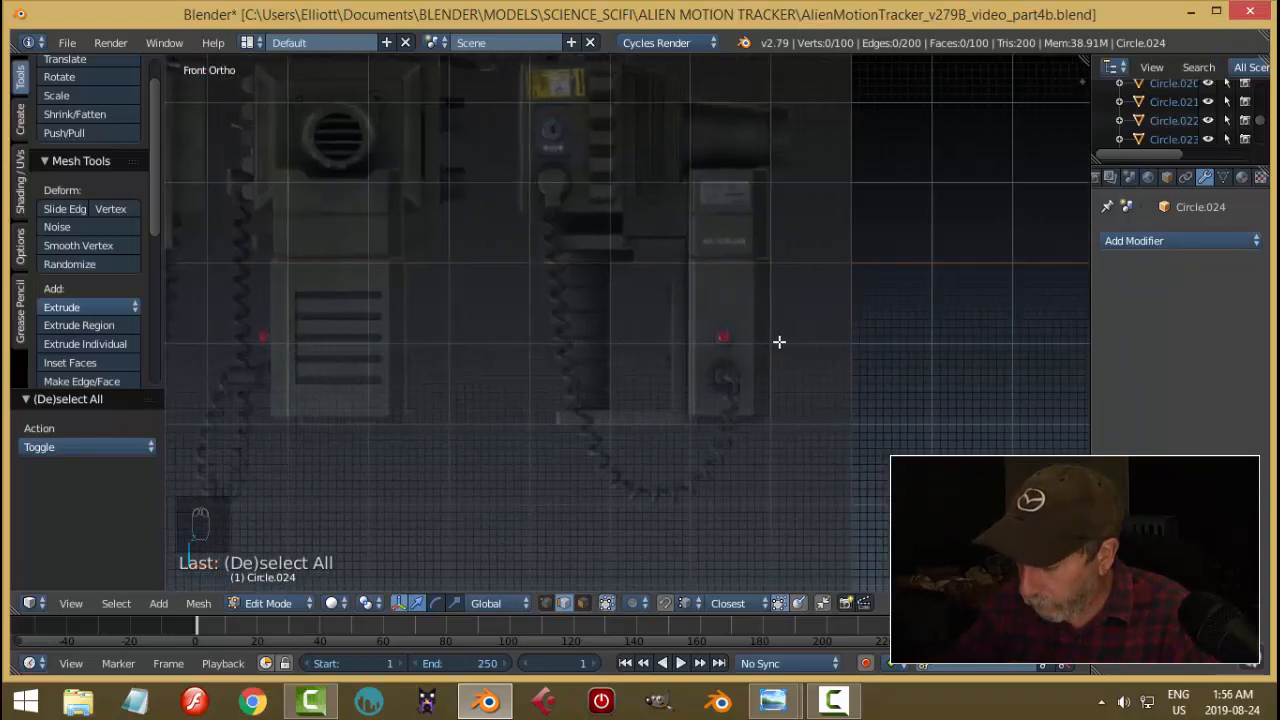
{"action": "key", "text": "KP_3"}
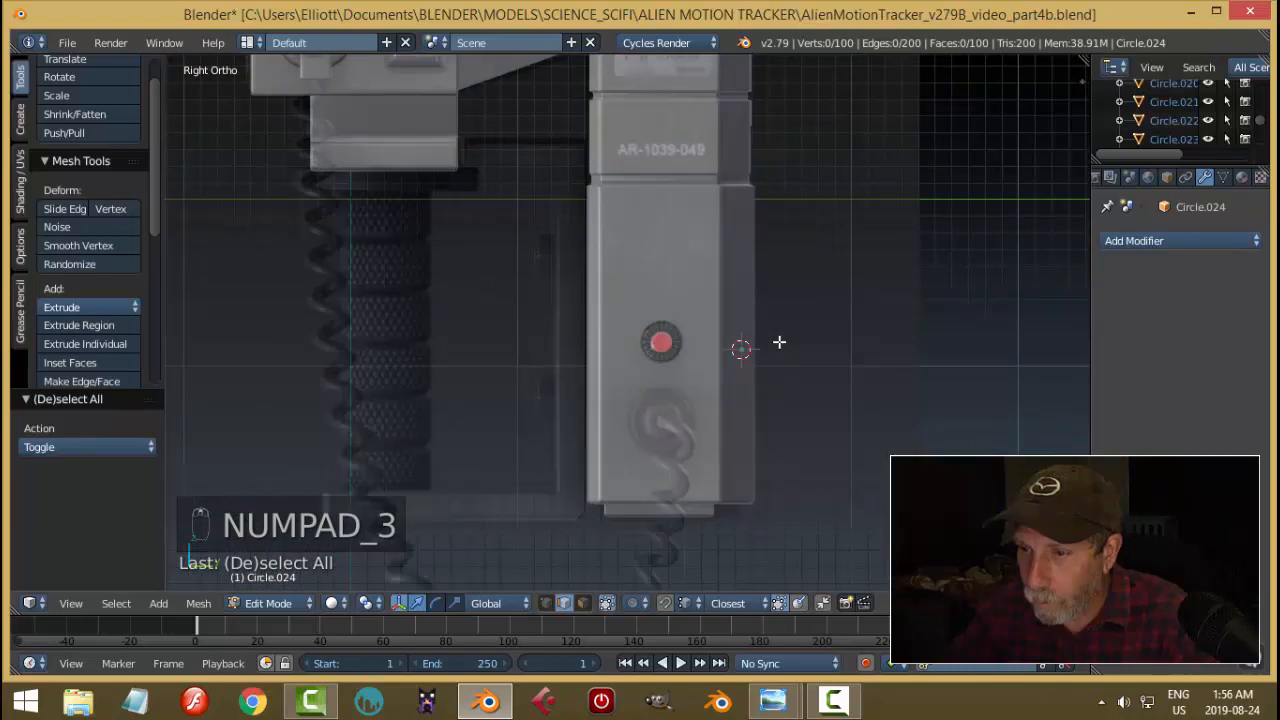
{"action": "scroll", "coordinate": [779, 342], "scroll_direction": "up", "scroll_amount": 4}
{"action": "scroll", "coordinate": [780, 342], "scroll_direction": "down", "scroll_amount": 2}
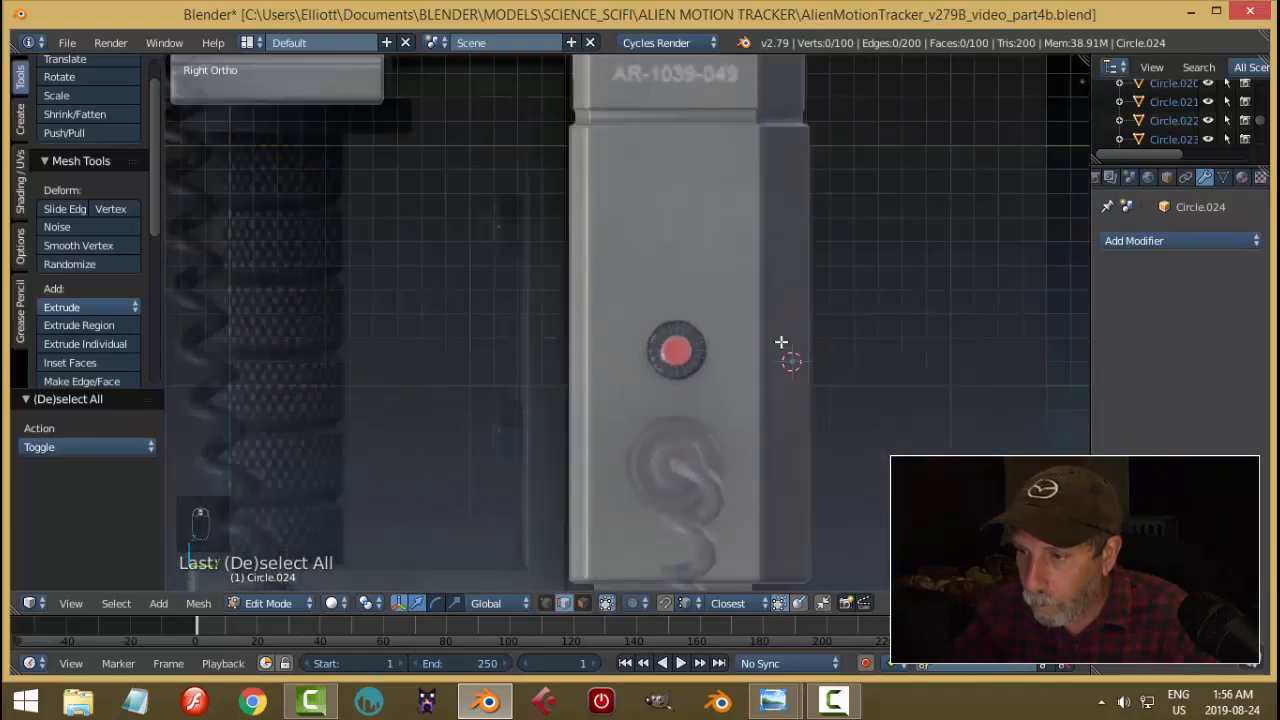
{"action": "scroll", "coordinate": [781, 342], "scroll_direction": "down", "scroll_amount": 1}
{"action": "scroll", "coordinate": [650, 363], "scroll_direction": "down", "scroll_amount": 1}
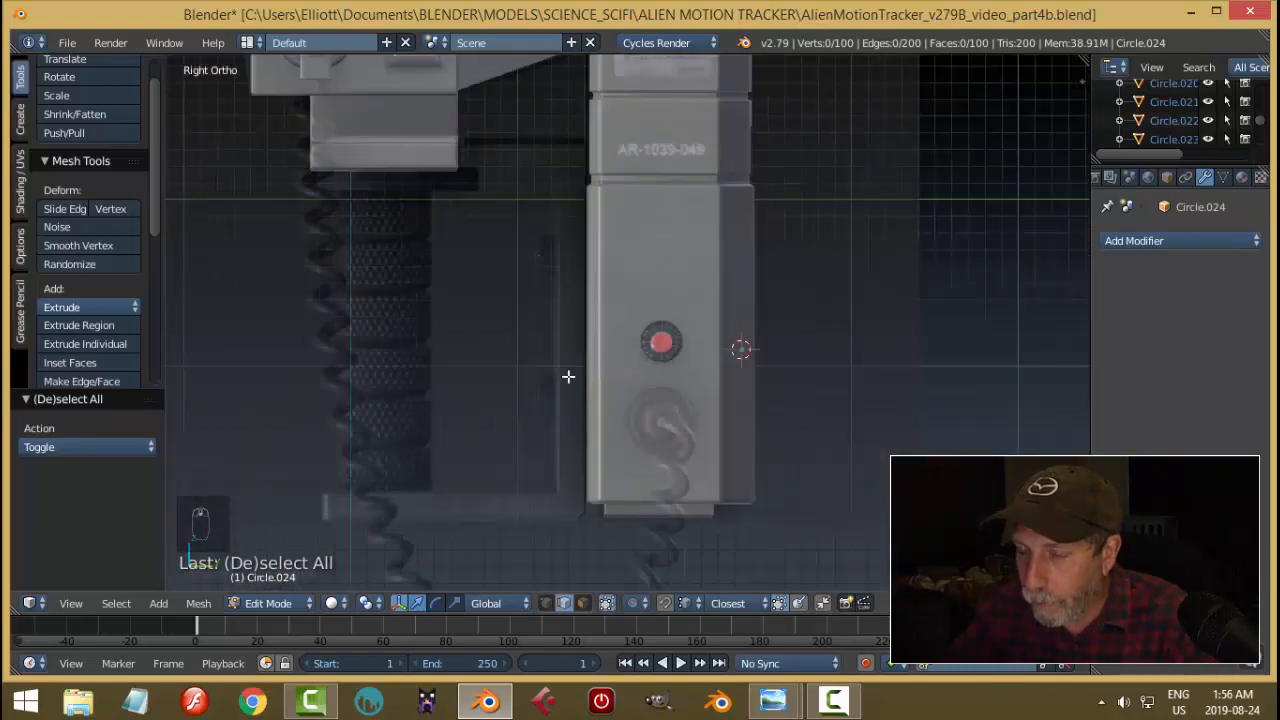
{"action": "key", "text": "KP_1"}
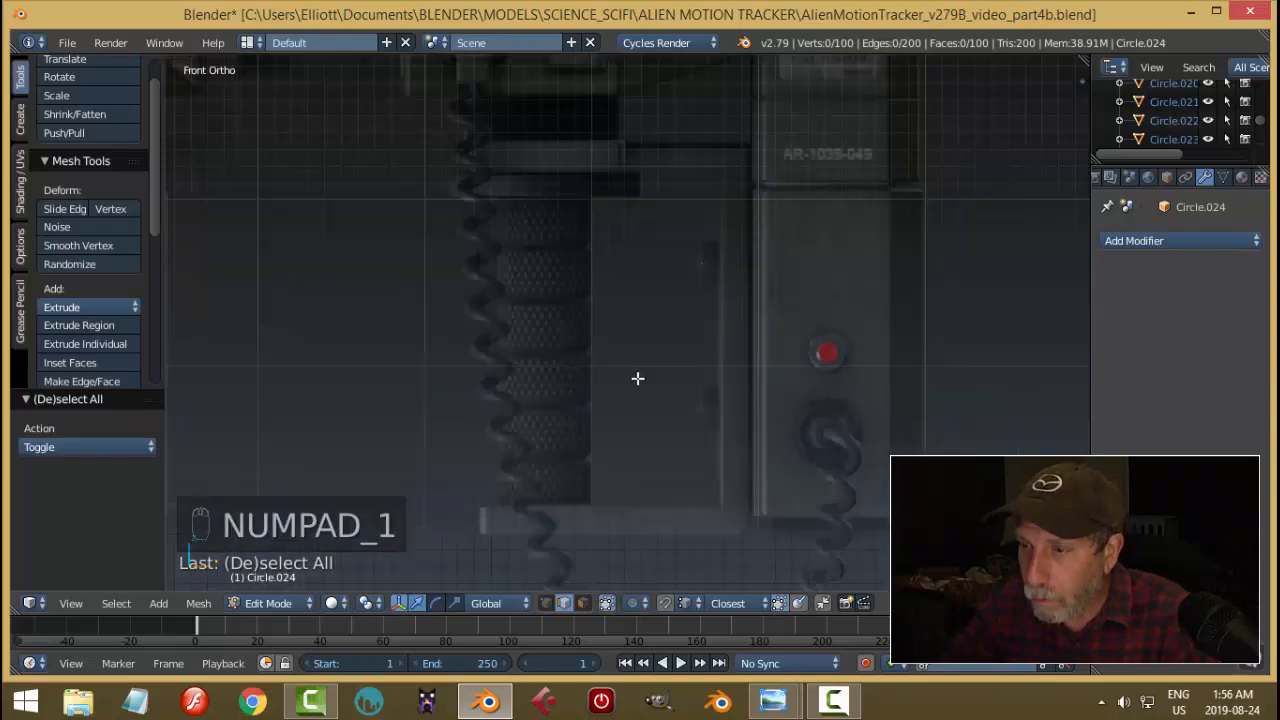
{"action": "scroll", "coordinate": [638, 378], "scroll_direction": "down", "scroll_amount": 2}
{"action": "middle_click_drag", "start_coordinate": [404, 391], "coordinate": [708, 391], "text": "shift"}
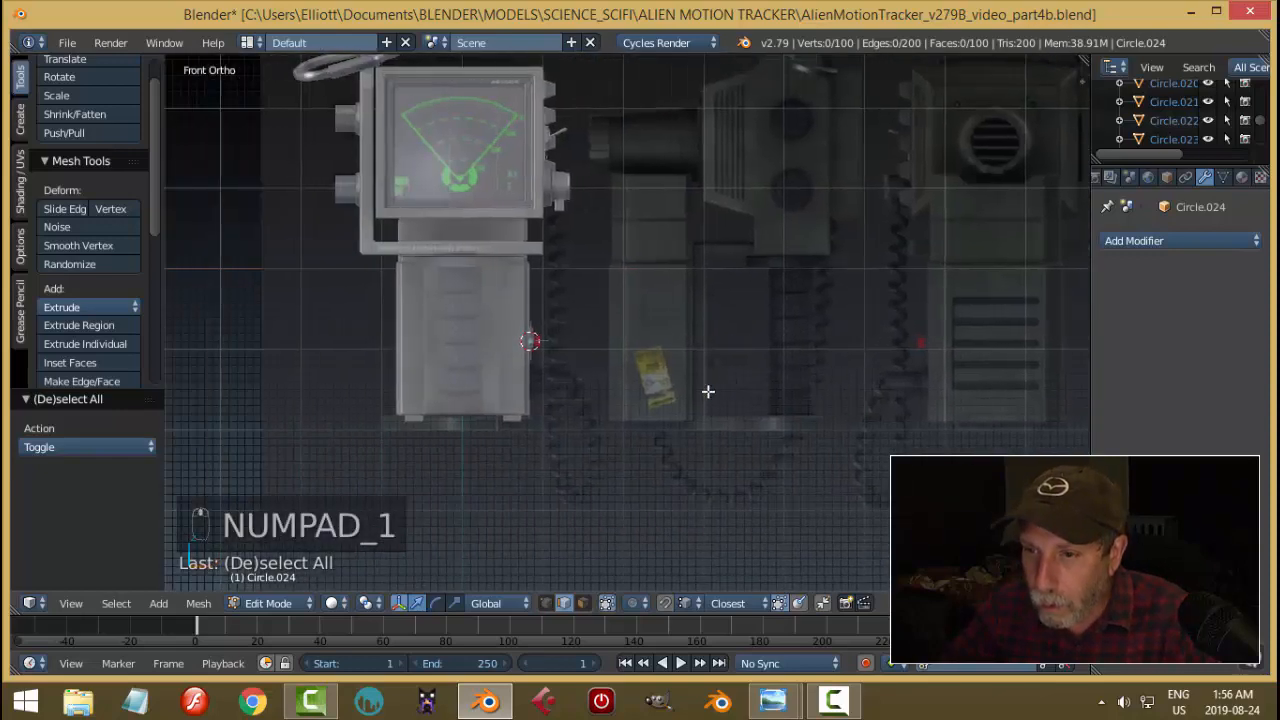
{"action": "scroll", "coordinate": [646, 394], "scroll_direction": "up", "scroll_amount": 2}
{"action": "scroll", "coordinate": [554, 394], "scroll_direction": "up", "scroll_amount": 5}
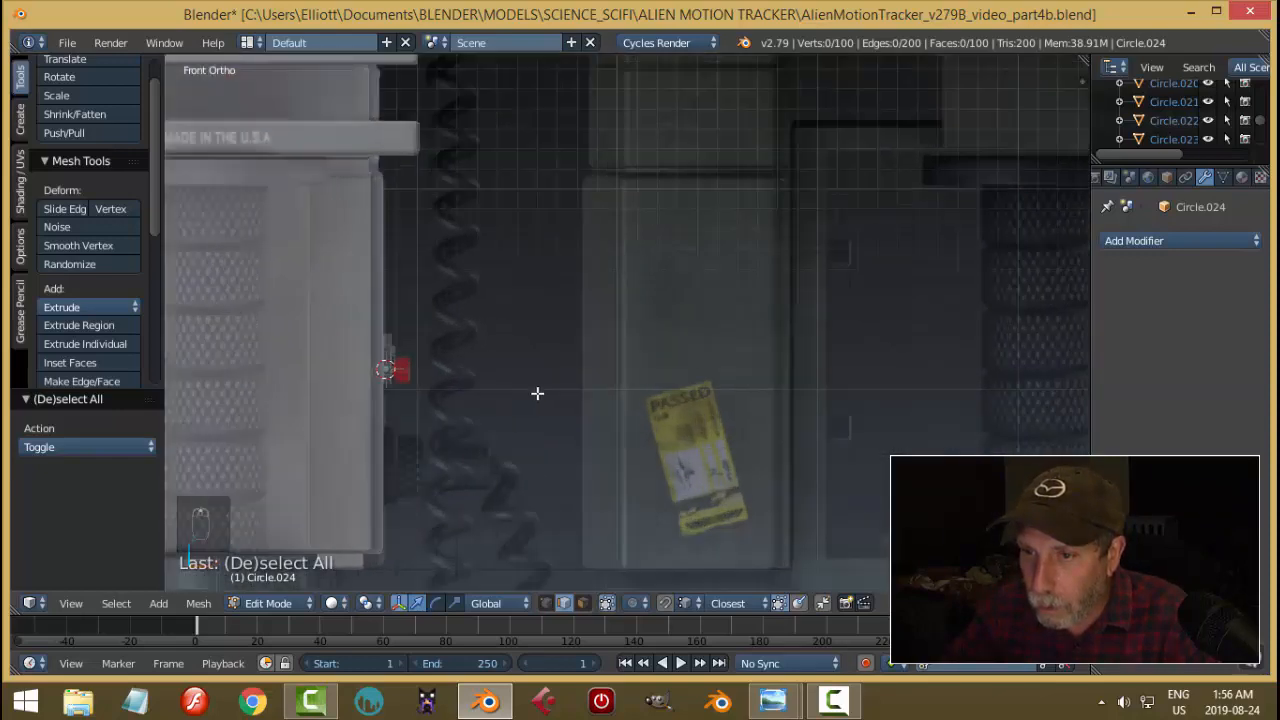
{"action": "scroll", "coordinate": [570, 411], "scroll_direction": "up", "scroll_amount": 5}
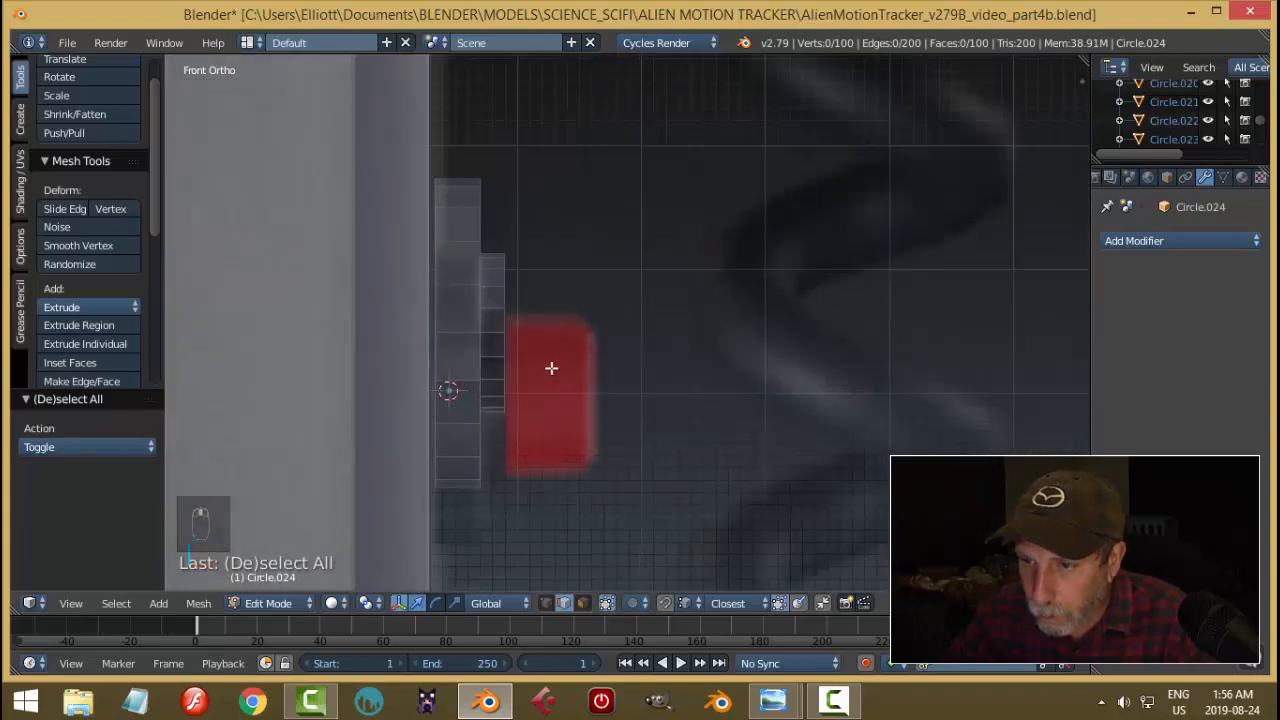
{"action": "scroll", "coordinate": [551, 368], "scroll_direction": "up", "scroll_amount": 1}
{"action": "scroll", "coordinate": [530, 364], "scroll_direction": "down", "scroll_amount": 5}
Select the collar's outermost inner edge loop, extrude it and scale it inward to about 0.839 to match the red button's diameter.
{"action": "middle_click_drag", "start_coordinate": [557, 357], "coordinate": [560, 289]}
{"action": "right_click", "coordinate": [578, 242], "text": "alt"}
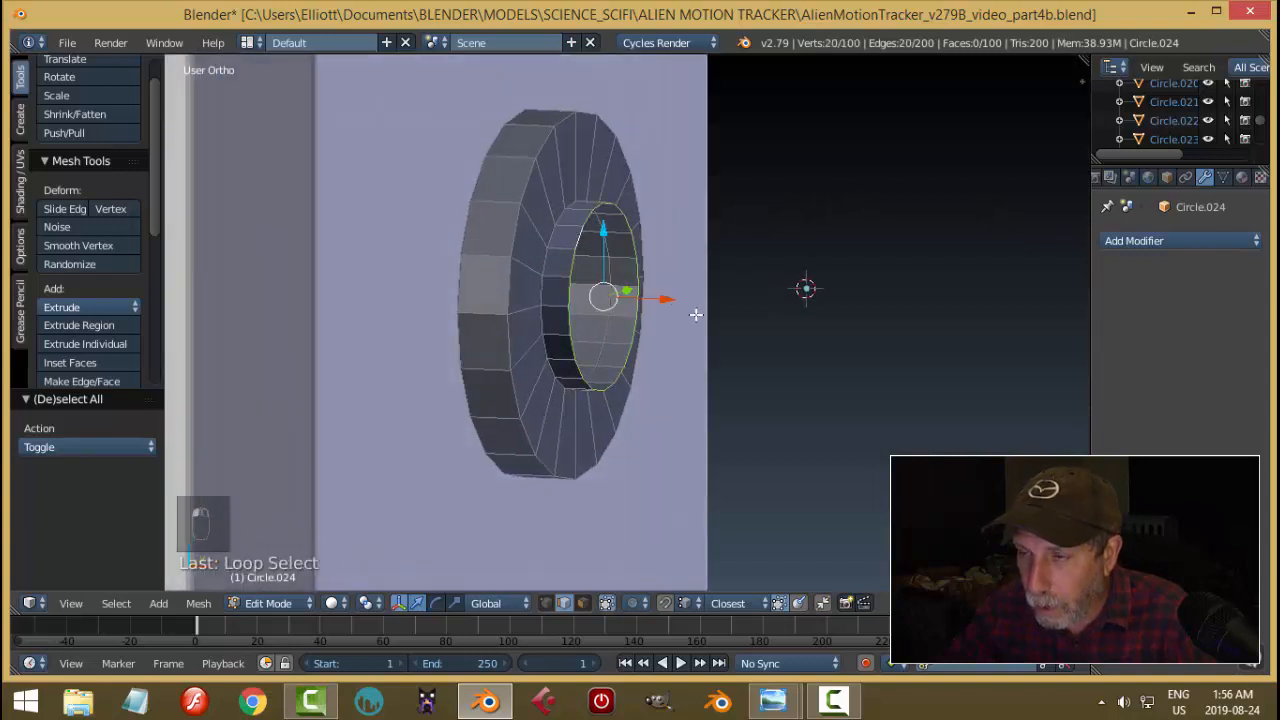
{"action": "key", "text": "KP_3"}
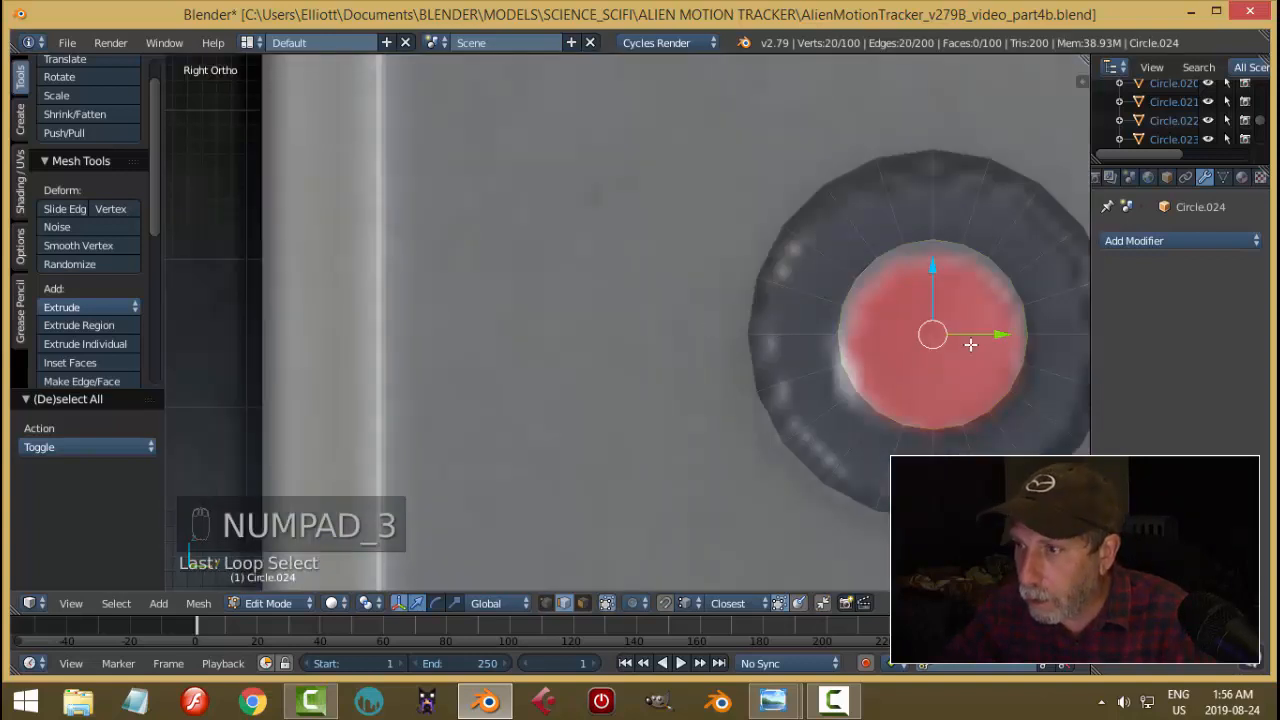
{"action": "middle_click_drag", "start_coordinate": [970, 344], "coordinate": [814, 331], "text": "shift"}
{"action": "scroll", "coordinate": [911, 279], "scroll_direction": "up", "scroll_amount": 1}
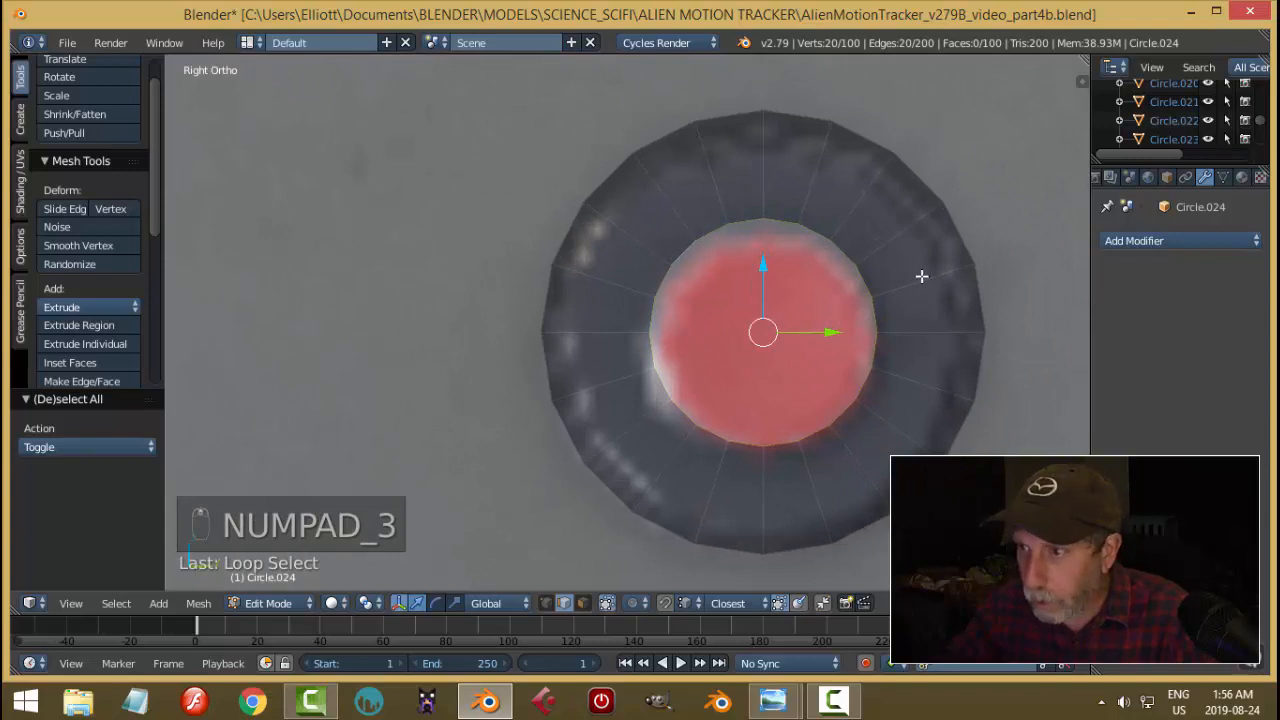
{"action": "key", "text": "e"}
{"action": "key", "text": "s"}
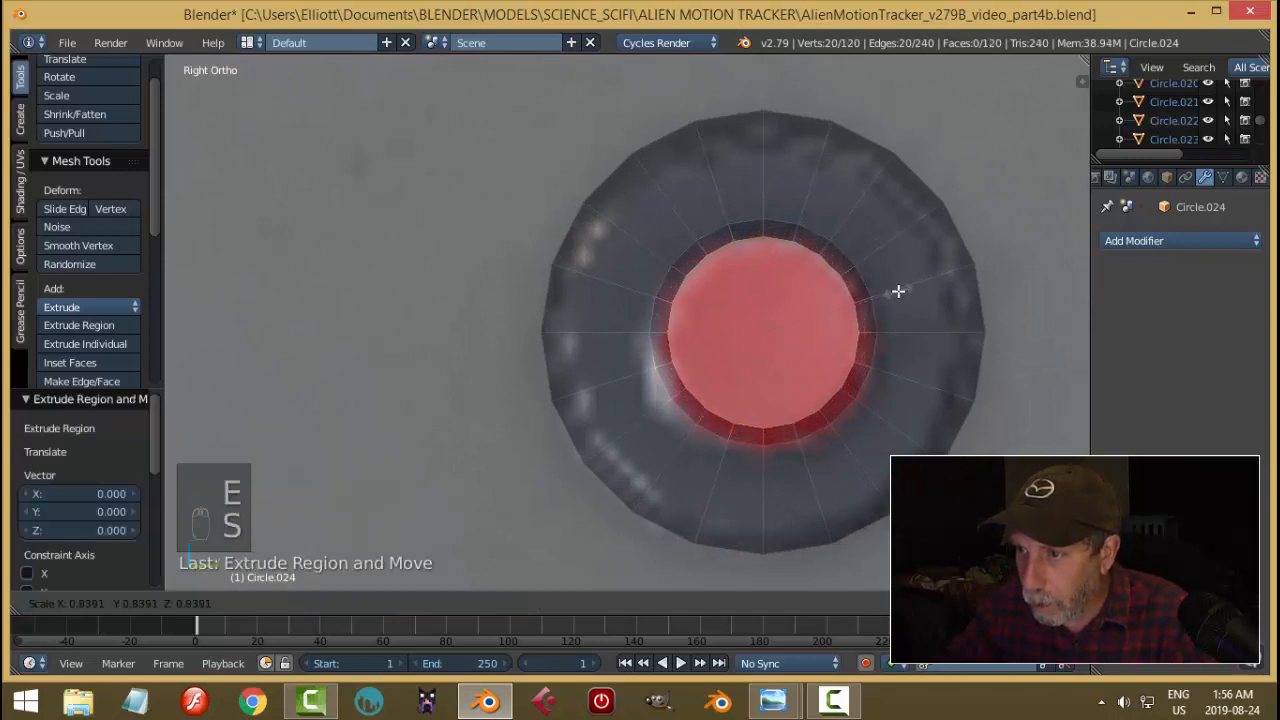
{"action": "left_click", "coordinate": [898, 291]}
Extrude the scaled edge loop outward along X to the outer end of the red button in the front reference.
{"action": "scroll", "coordinate": [645, 323], "scroll_direction": "down", "scroll_amount": 2}
{"action": "key", "text": "KP_3"}
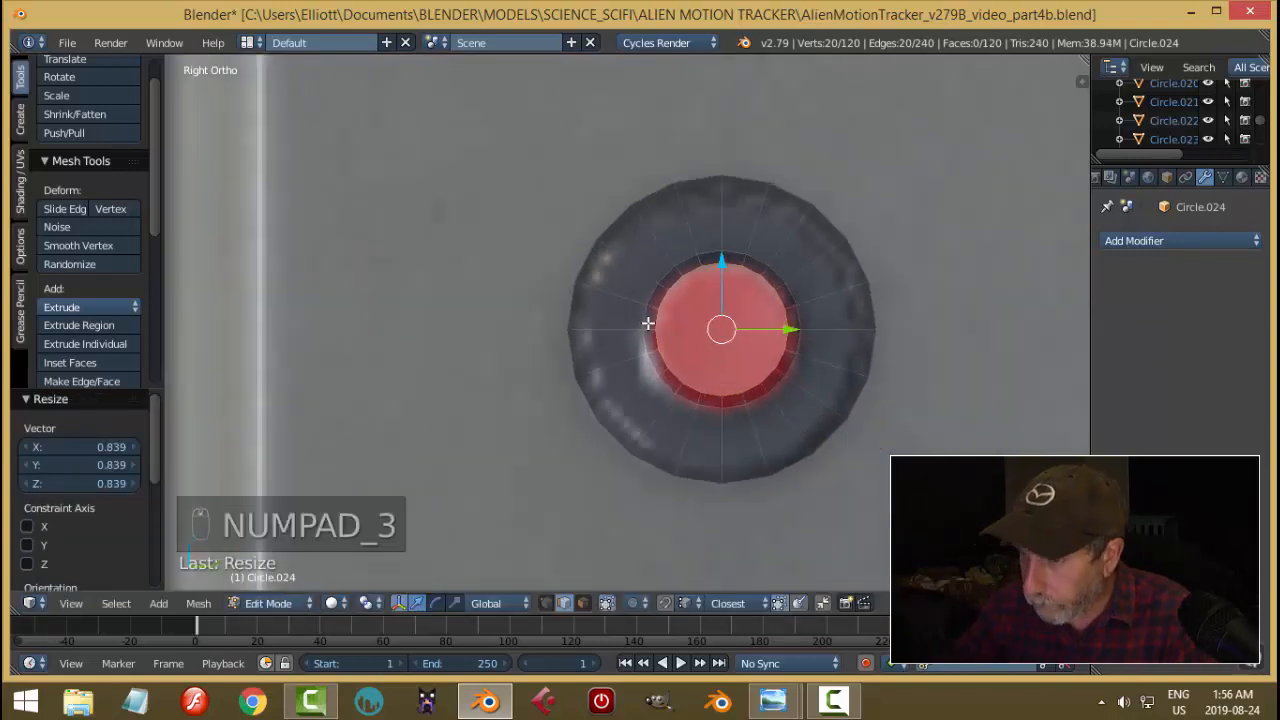
{"action": "key", "text": "KP_1"}
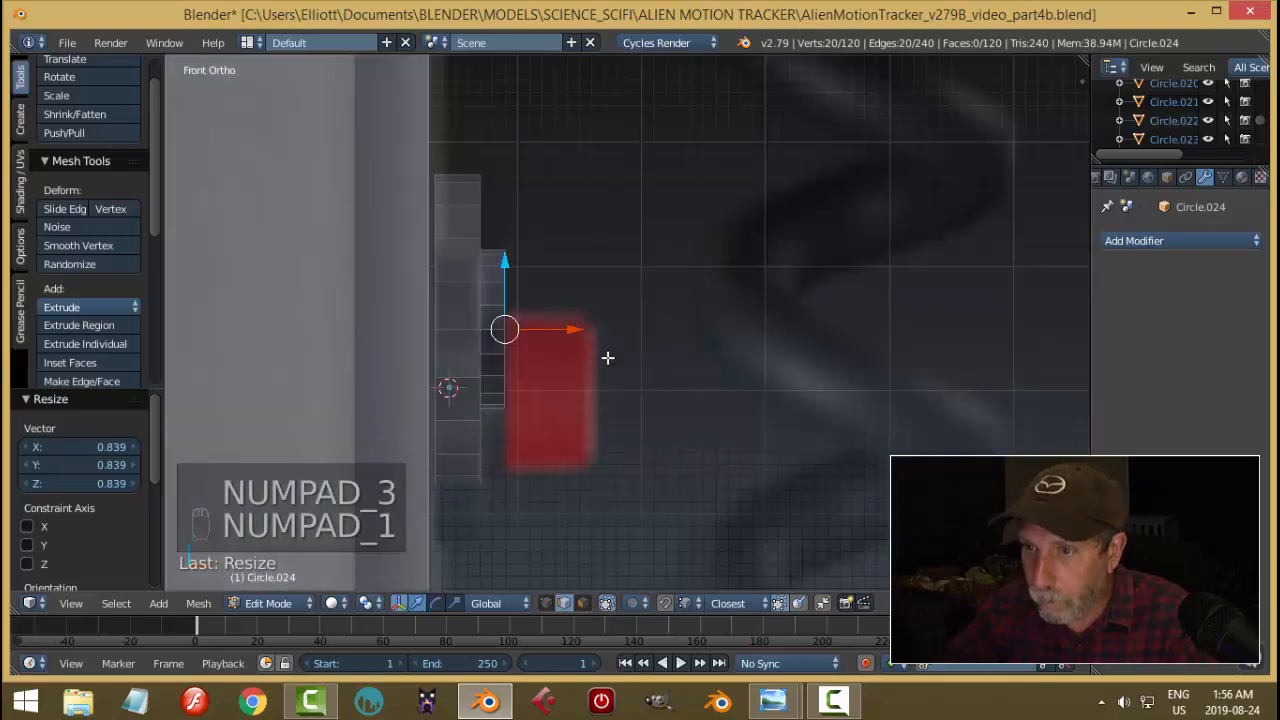
{"action": "scroll", "coordinate": [600, 355], "scroll_direction": "up", "scroll_amount": 2}
{"action": "key", "text": "e"}
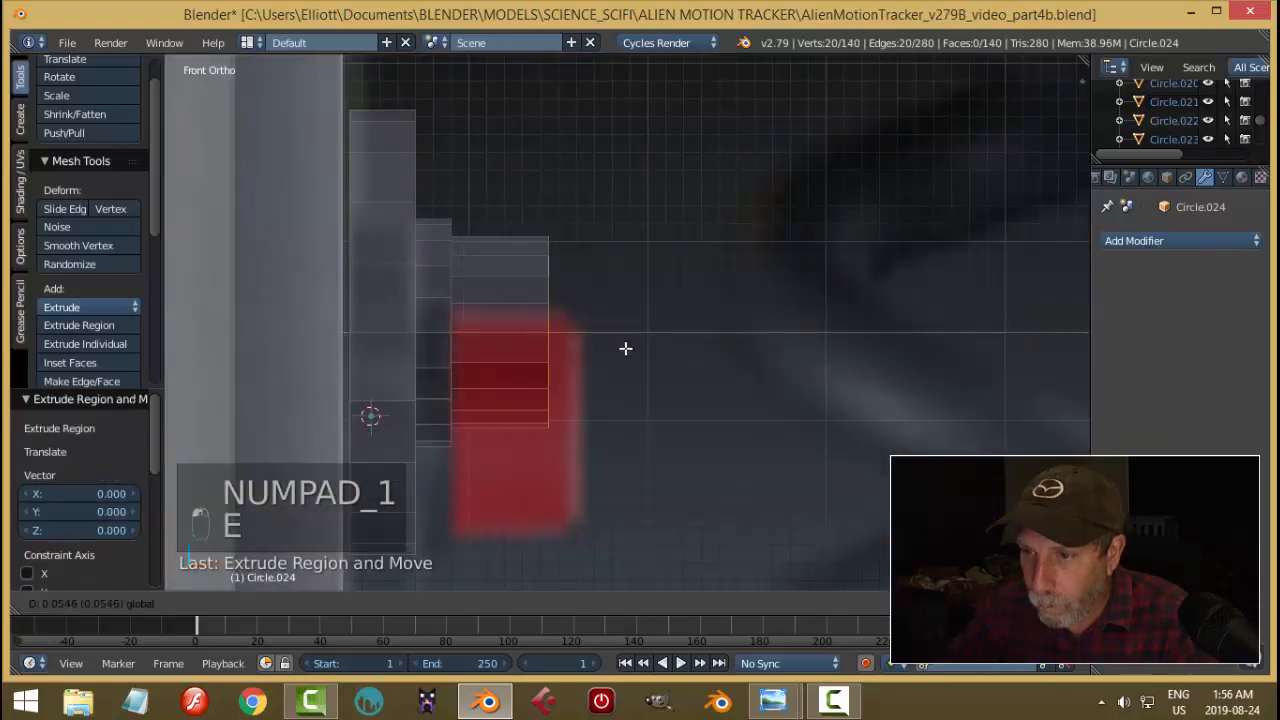
{"action": "left_click", "coordinate": [645, 353]}
Extrude the button's open end loop and scale it inward to about 0.776, leaving a narrow rim of faces.
{"action": "middle_click_drag", "start_coordinate": [645, 353], "coordinate": [910, 312]}
{"action": "key", "text": "e"}
{"action": "key", "text": "s"}
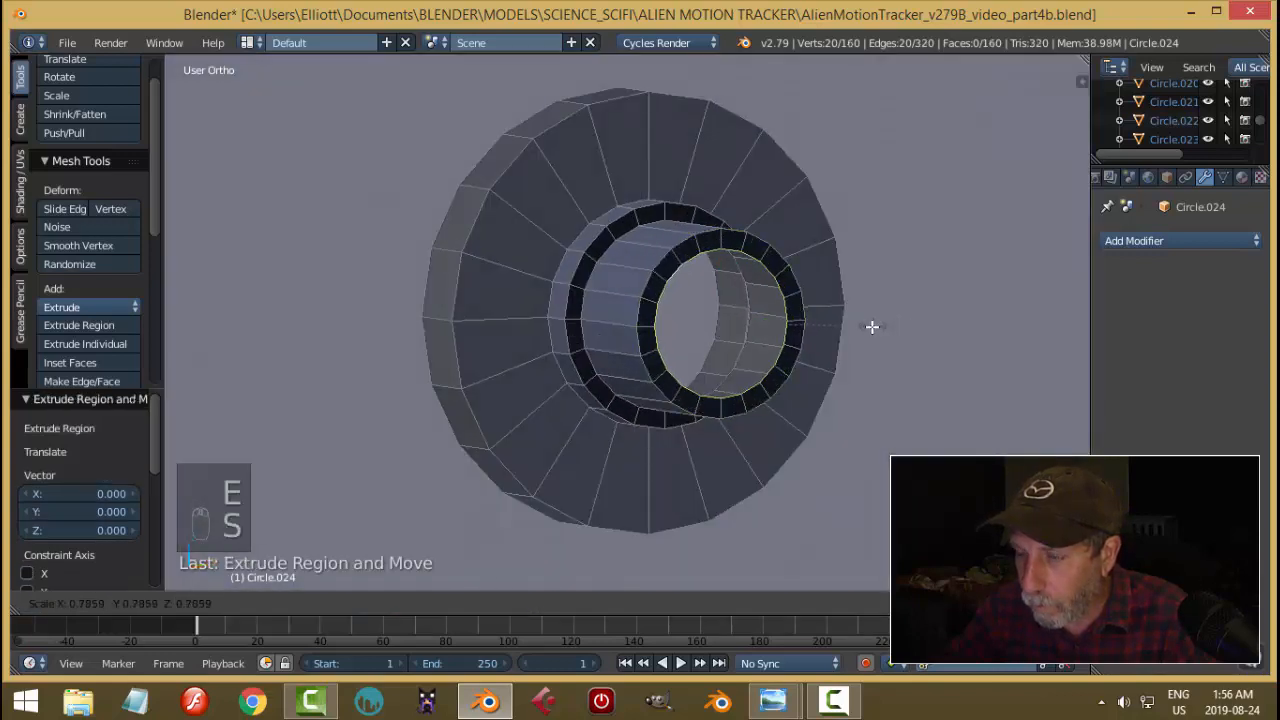
{"action": "left_click", "coordinate": [847, 339]}
Close the hole in the button's end with Grid Fill, using a span of 2.
{"action": "left_click", "coordinate": [205, 603]}
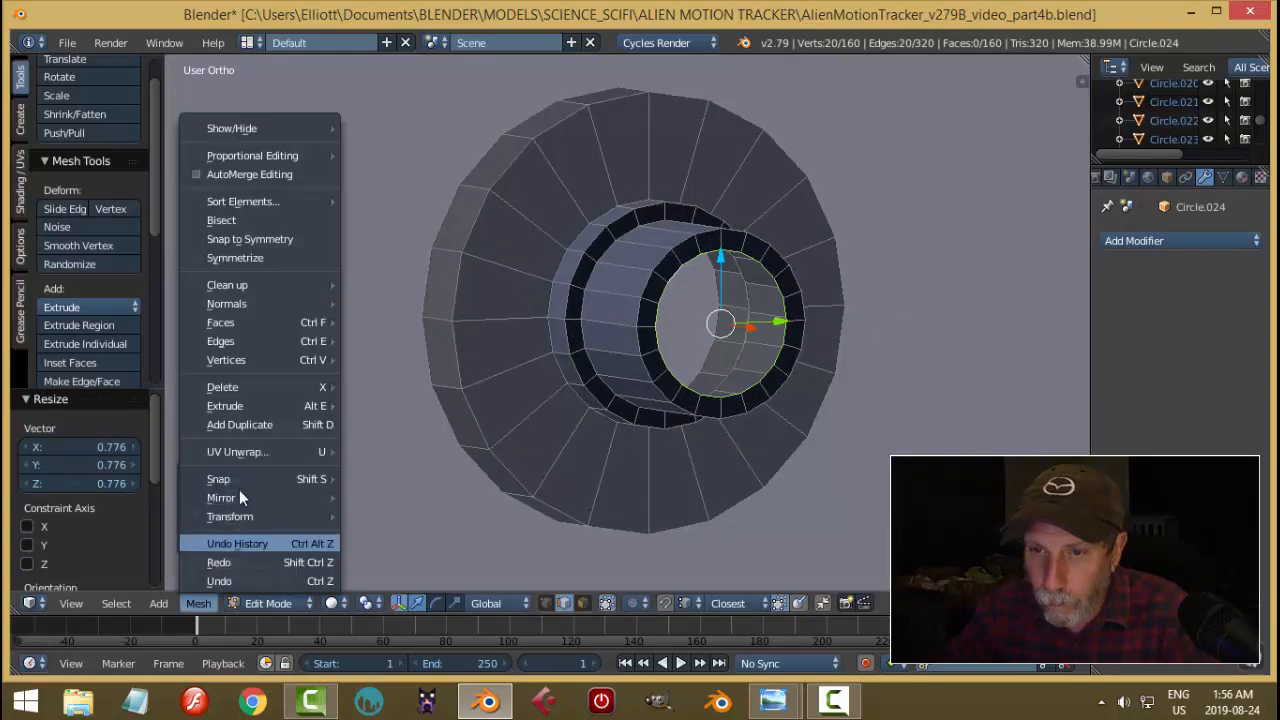
{"action": "mouse_move", "coordinate": [282, 323]}
{"action": "left_click", "coordinate": [375, 376]}
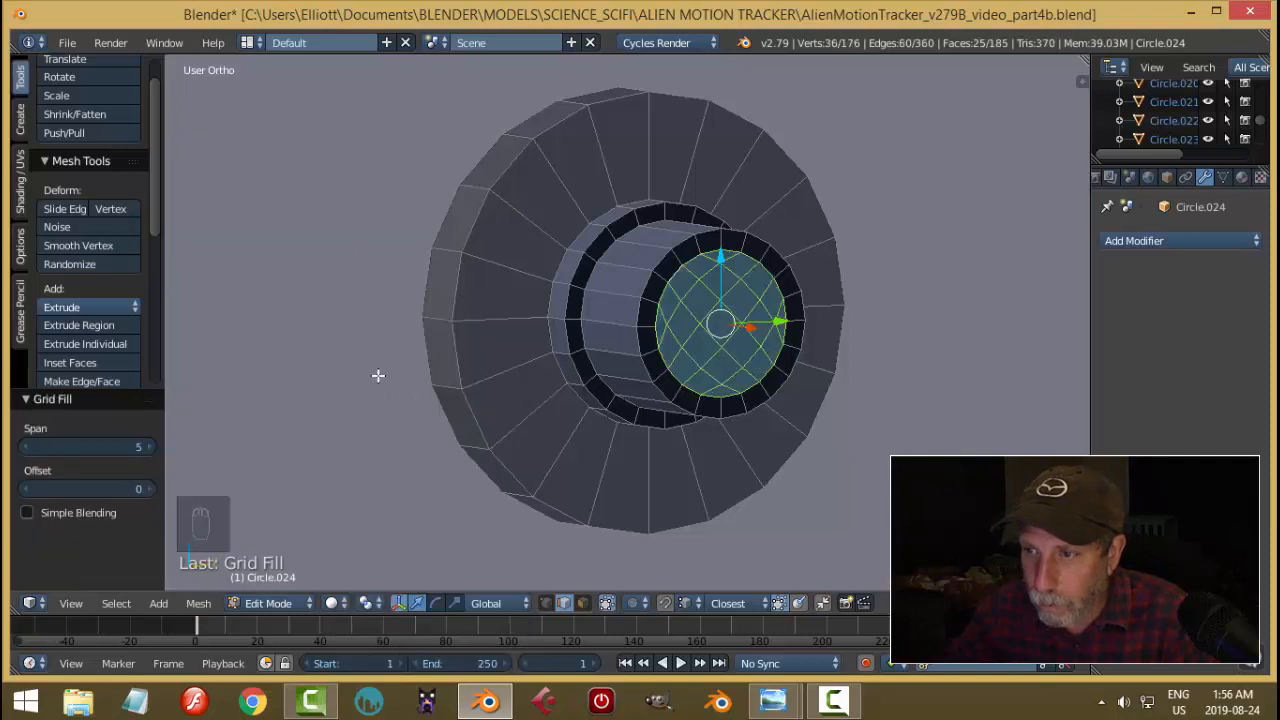
{"action": "left_click", "coordinate": [122, 447]}
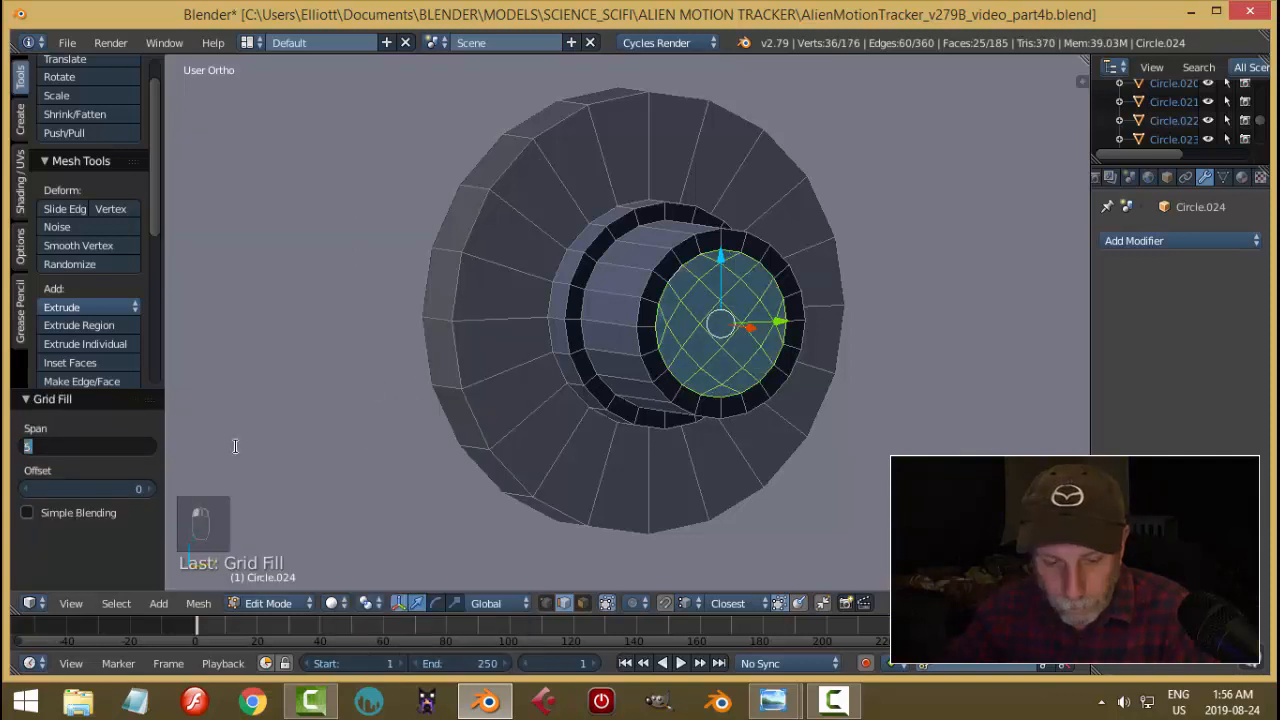
{"action": "type", "text": "2"}
{"action": "key", "text": "Return"}
Select the whole mesh, recalculate its normals outward and clear the selection.
{"action": "key", "text": "a"}
{"action": "key", "text": "a"}
{"action": "key", "text": "a"}
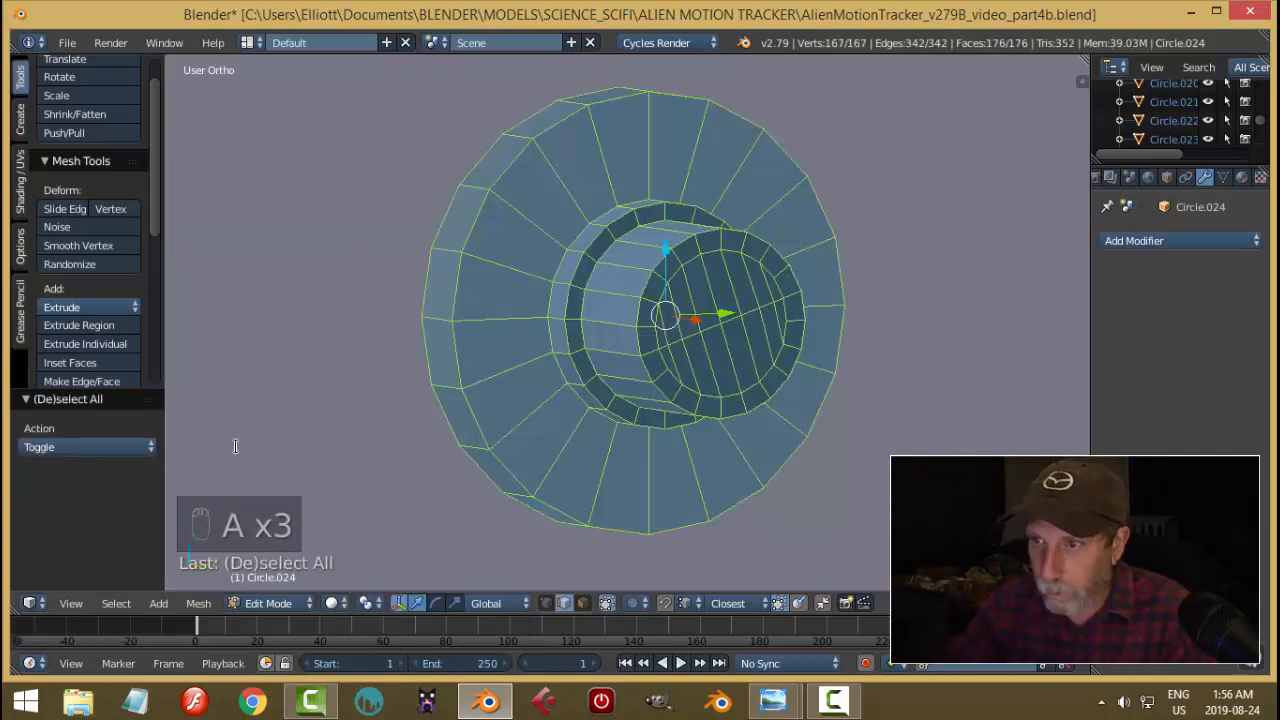
{"action": "key", "text": "ctrl+n"}
{"action": "key", "text": "a"}
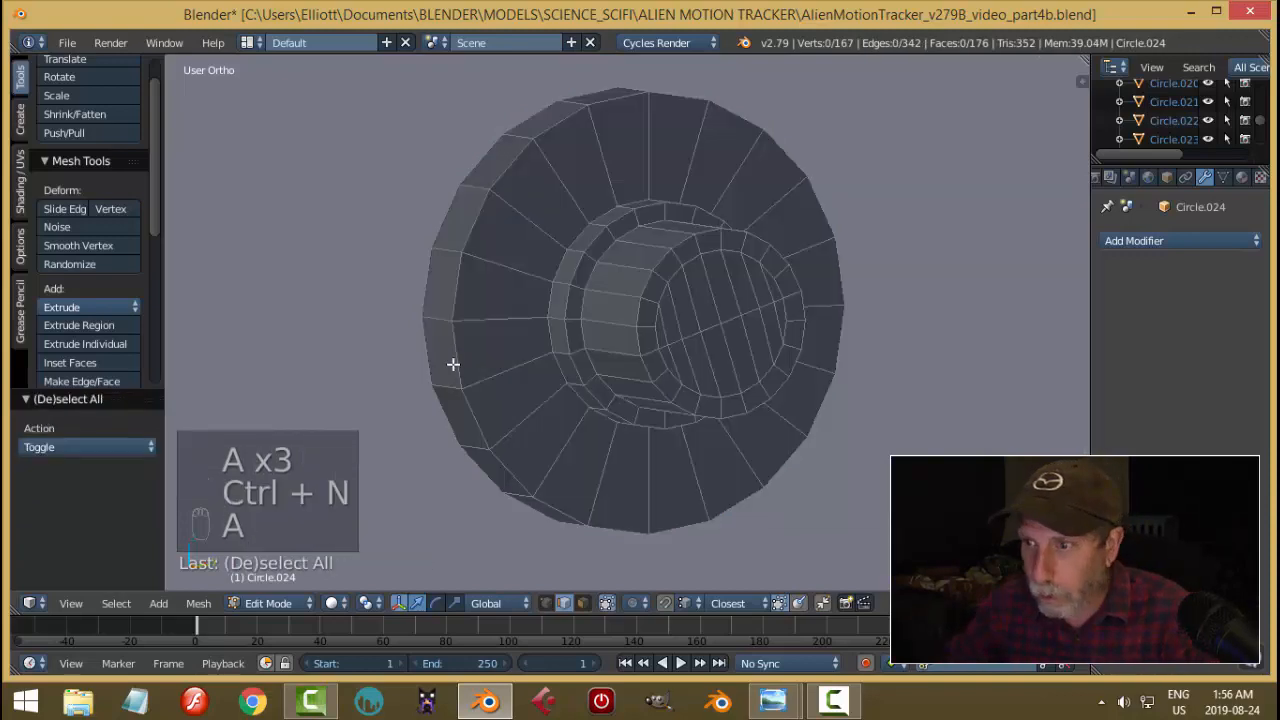
Bevel the button's outer end edge loop with 2 segments and an offset of about 0.003, then deselect everything.
{"action": "right_click", "coordinate": [699, 234], "text": "alt"}
{"action": "middle_click_drag", "start_coordinate": [741, 304], "coordinate": [807, 327]}
{"action": "scroll", "coordinate": [756, 330], "scroll_direction": "up", "scroll_amount": 2}
{"action": "scroll", "coordinate": [755, 325], "scroll_direction": "up", "scroll_amount": 1}
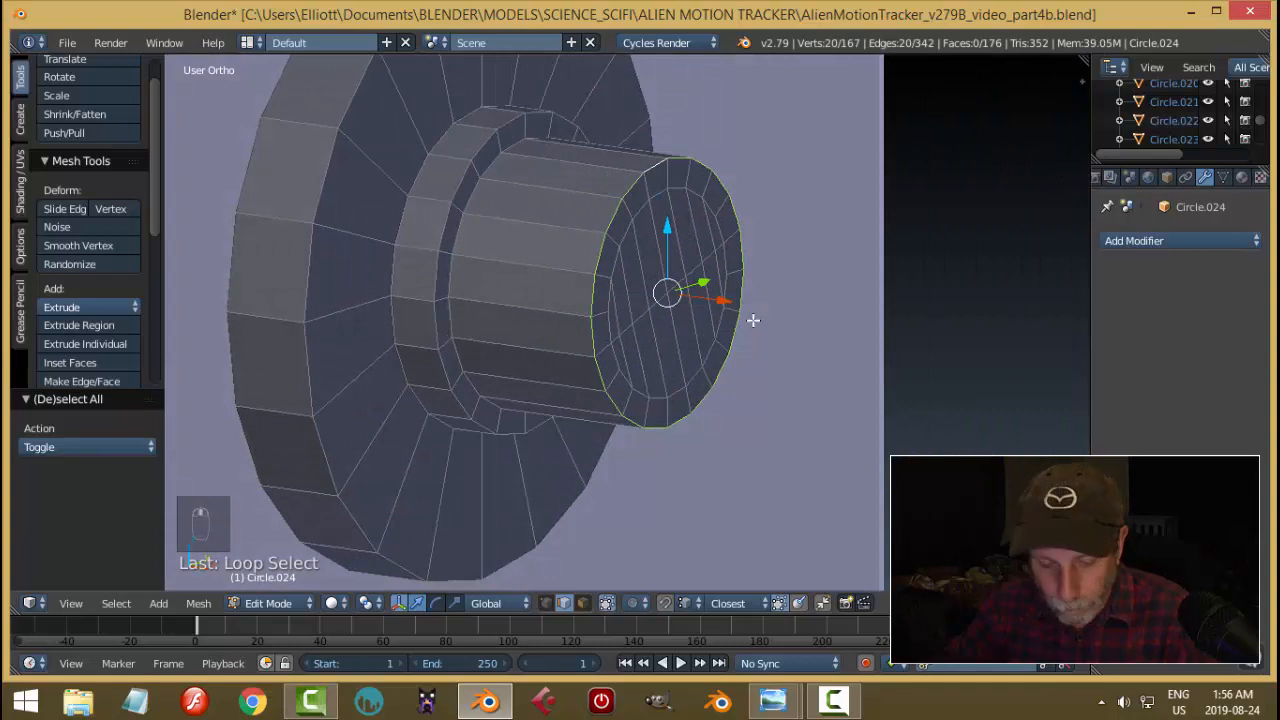
{"action": "key", "text": "ctrl+b"}
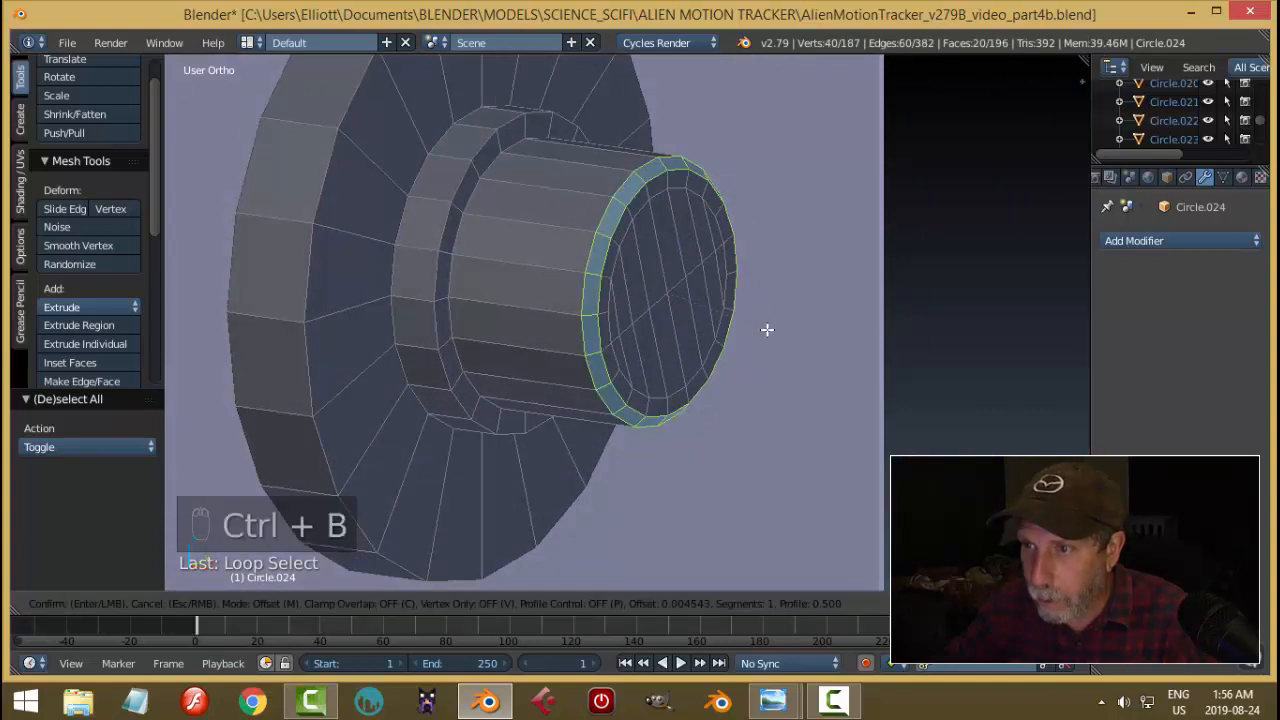
{"action": "scroll", "coordinate": [765, 324], "scroll_direction": "up", "scroll_amount": 2}
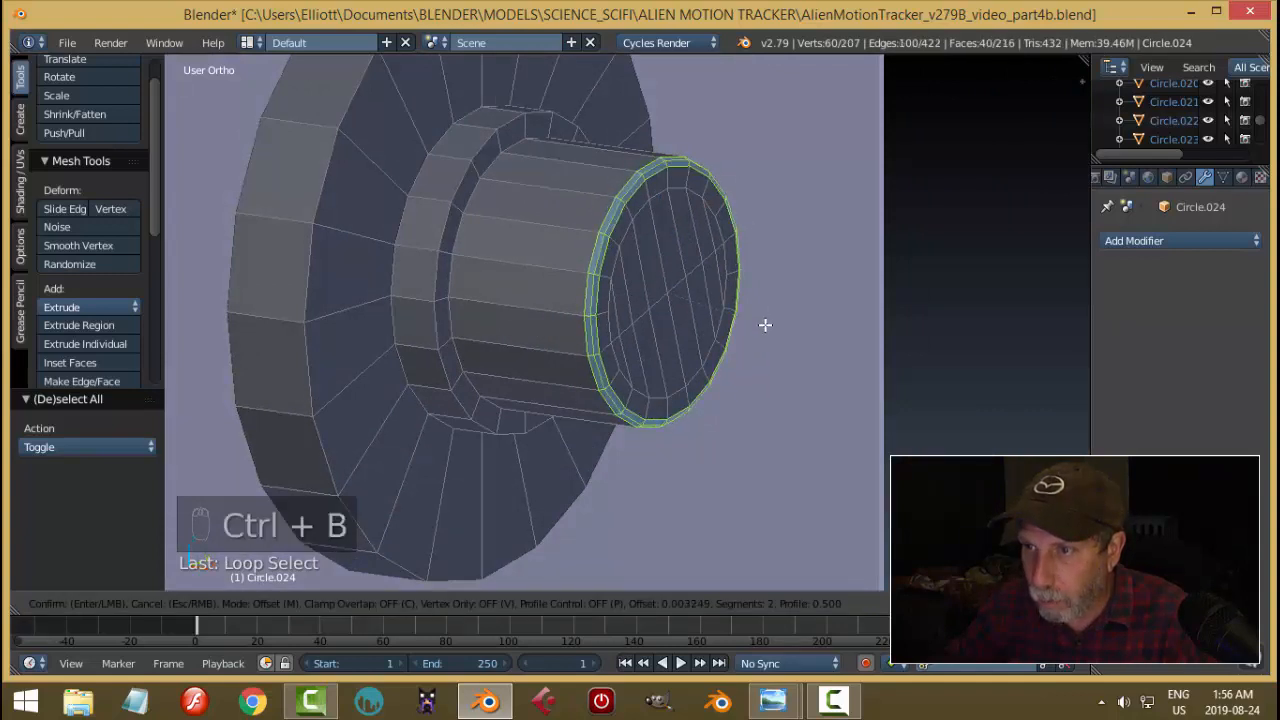
{"action": "left_click", "coordinate": [765, 324]}
{"action": "key", "text": "a"}
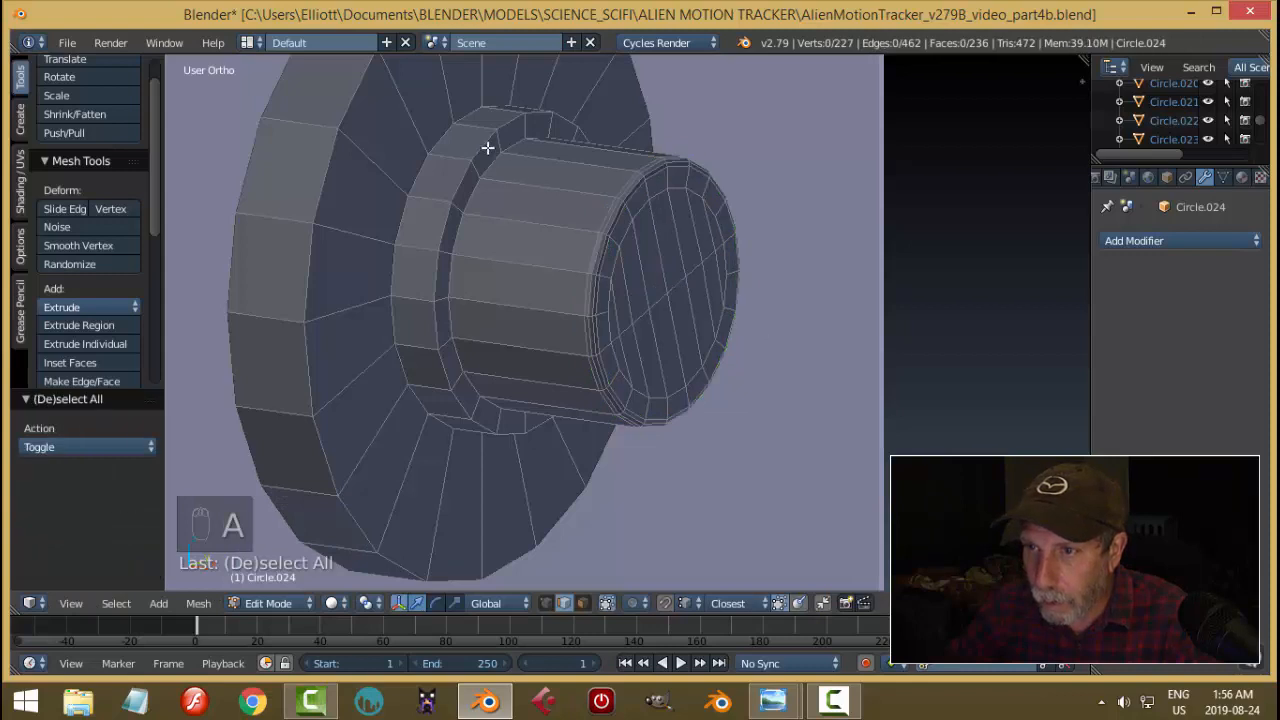
Bevel the outer edge loops of the small collar and the large base ring together, about 0.002 with 2 segments.
{"action": "right_click", "coordinate": [487, 147], "text": "alt"}
{"action": "right_click", "coordinate": [360, 97], "text": "alt+shift"}
{"action": "key", "text": "ctrl+b"}
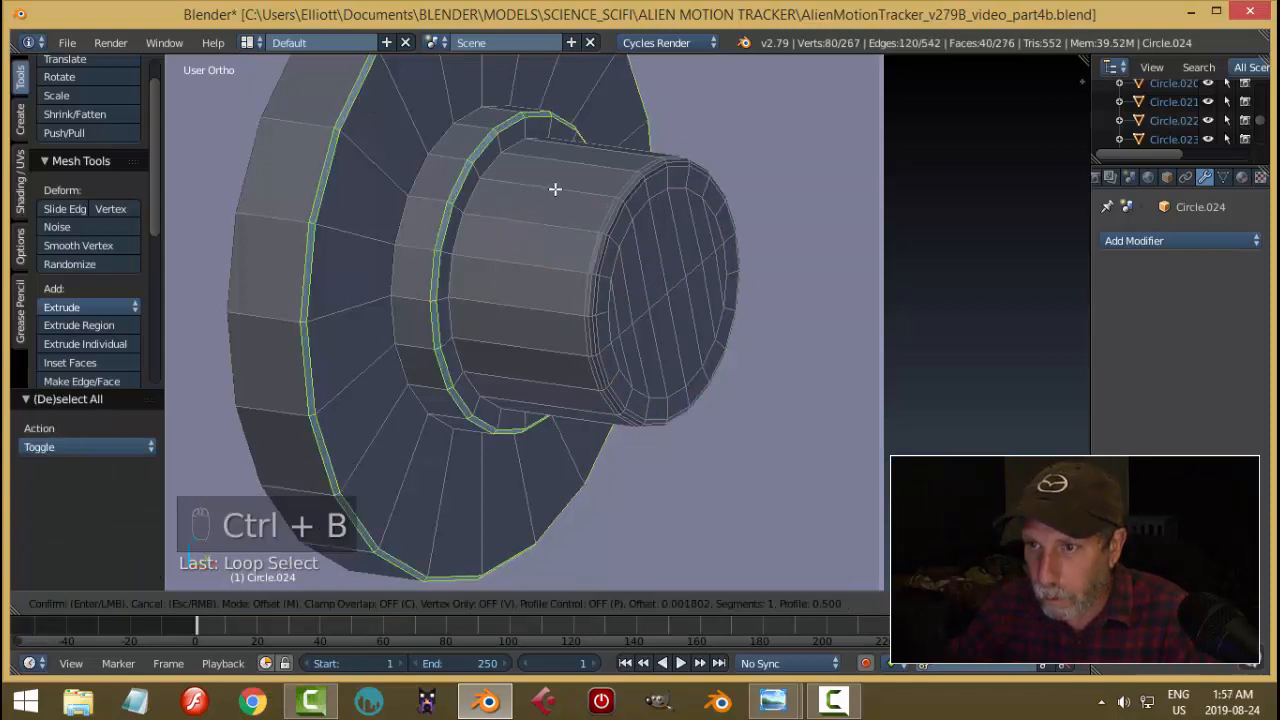
{"action": "scroll", "coordinate": [555, 189], "scroll_direction": "up", "scroll_amount": 1}
{"action": "left_click", "coordinate": [555, 189]}
In Object Mode, set the button's origin to its geometry and move it about -0.004 along X into the handle.
{"action": "key", "text": "Tab"}
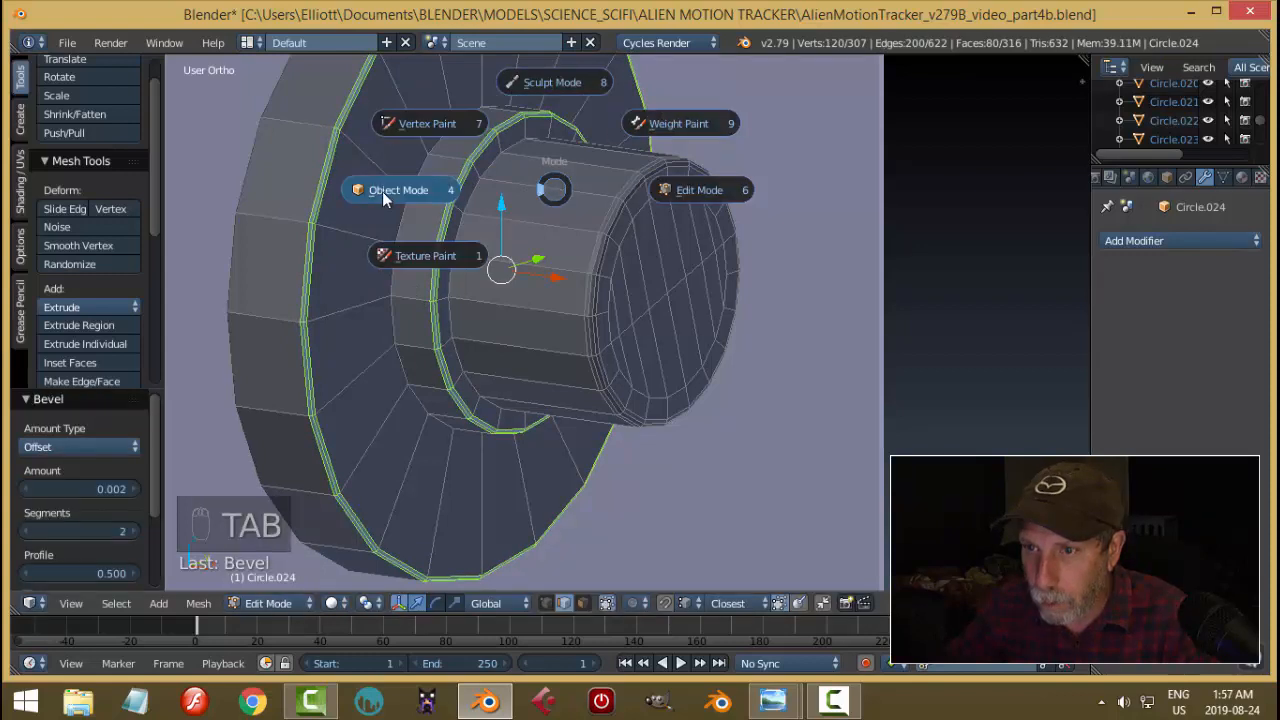
{"action": "left_click", "coordinate": [382, 191]}
{"action": "middle_click_drag", "start_coordinate": [482, 236], "coordinate": [488, 262]}
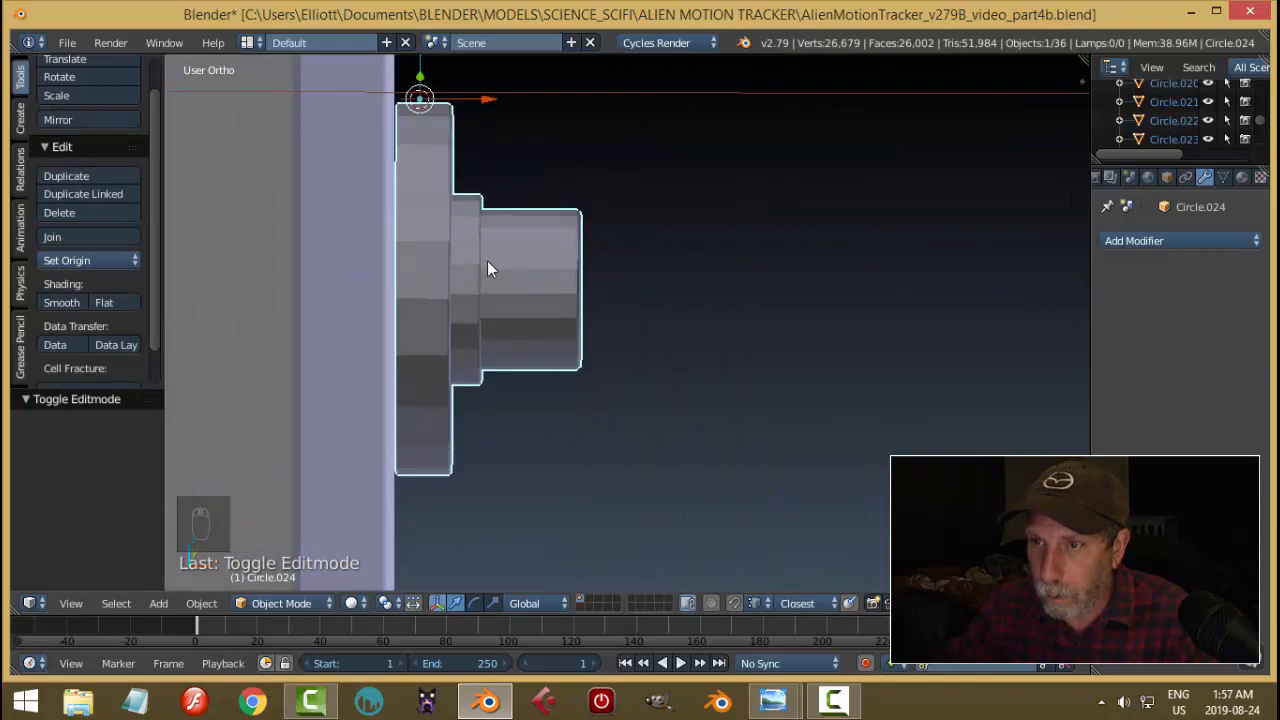
{"action": "left_click", "coordinate": [75, 259]}
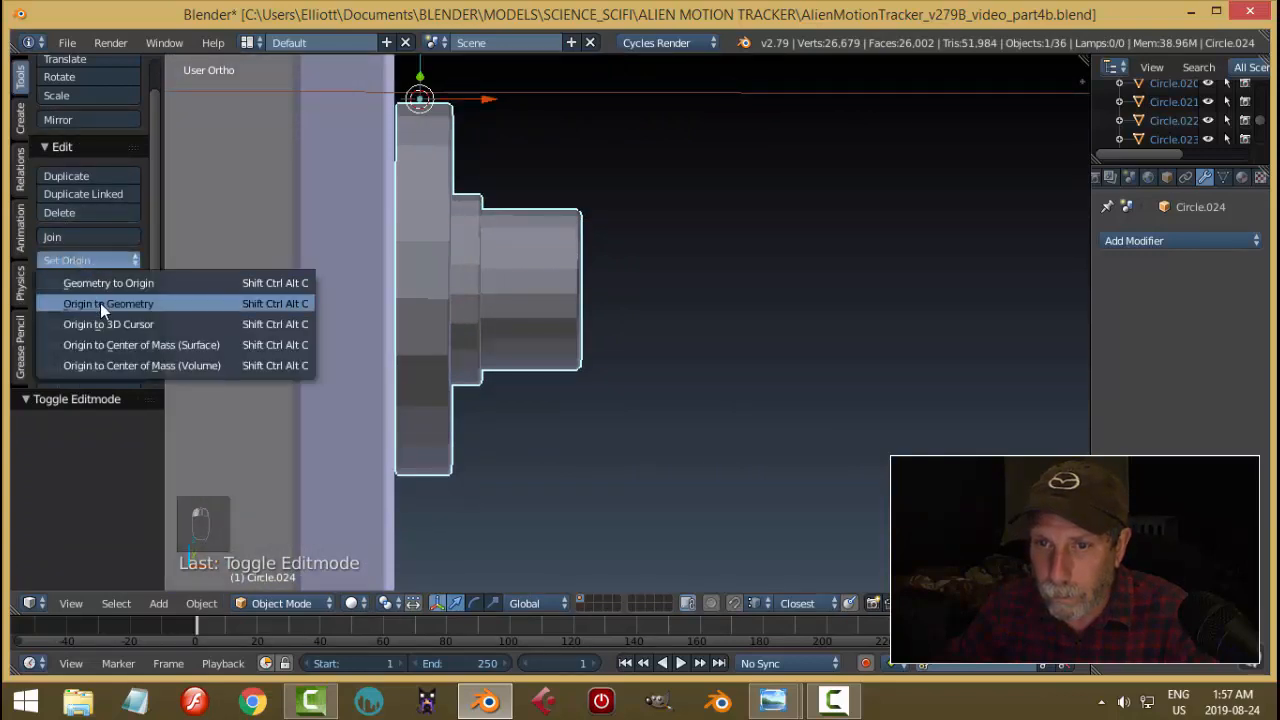
{"action": "left_click", "coordinate": [100, 303]}
{"action": "left_click_drag", "start_coordinate": [566, 294], "coordinate": [558, 290]}
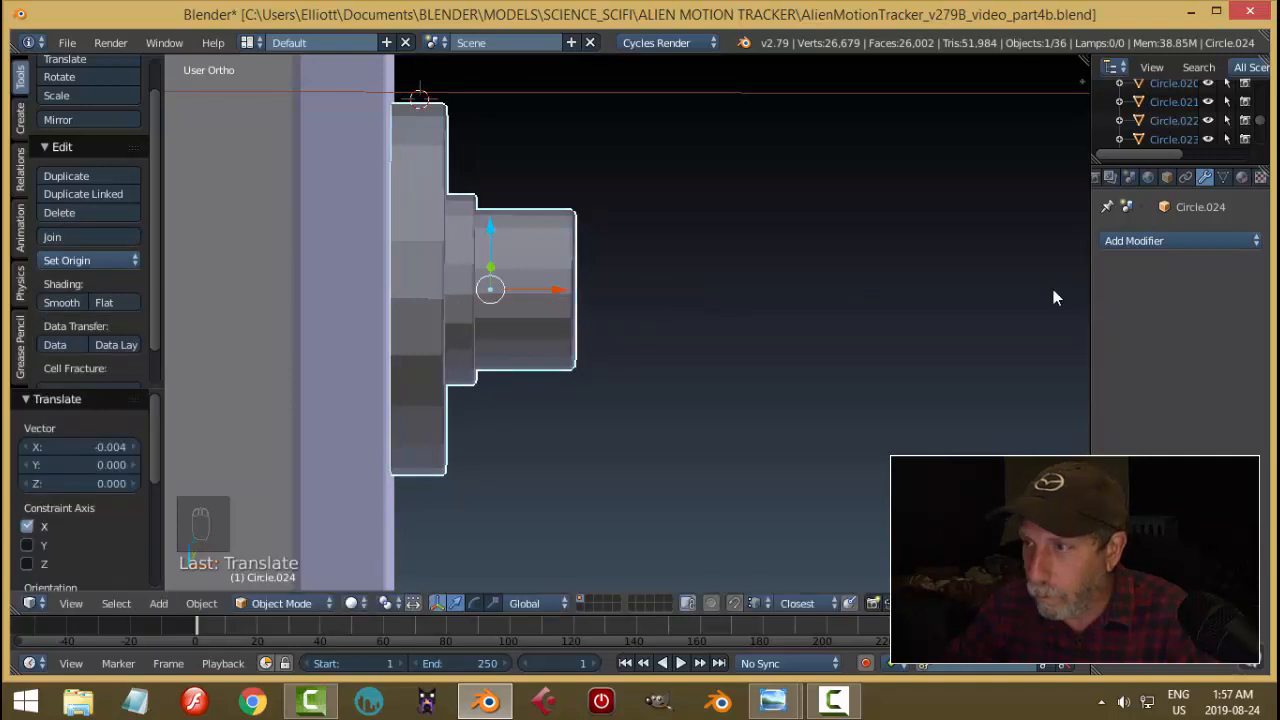
Add a Subdivision Surface modifier to the button and shade it smooth.
{"action": "left_click", "coordinate": [1139, 242]}
{"action": "left_click", "coordinate": [838, 510]}
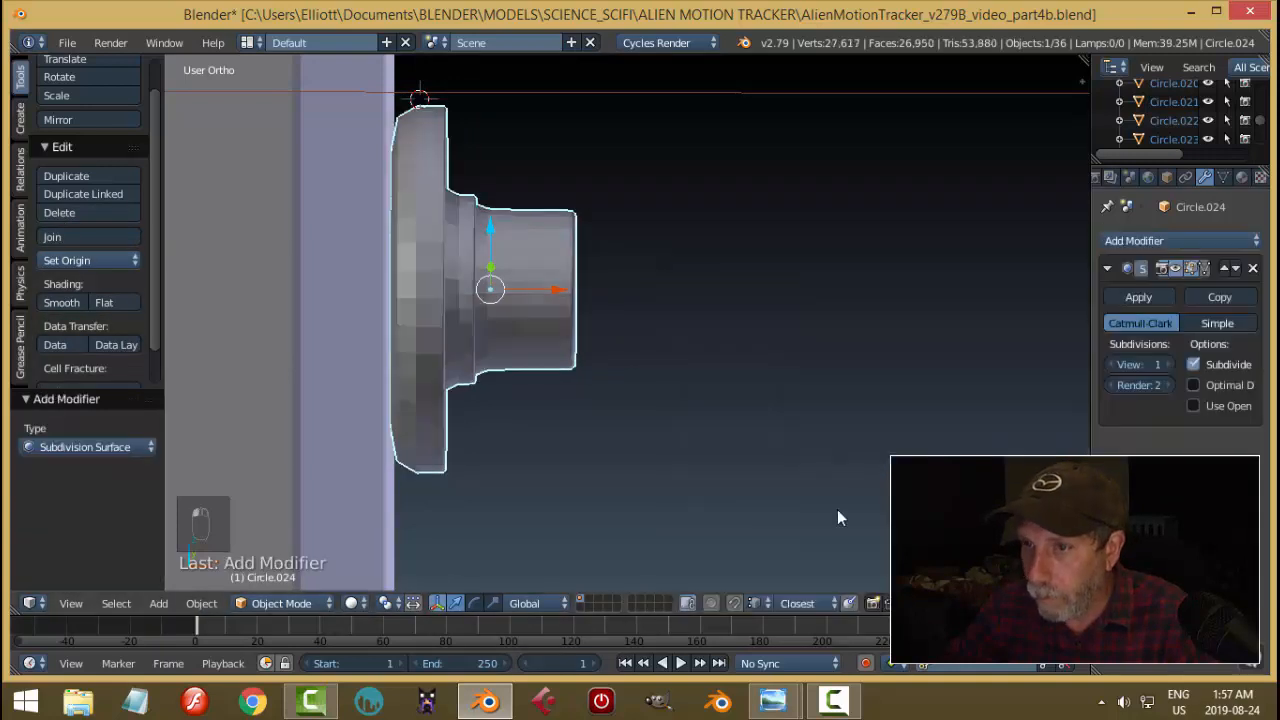
{"action": "left_click", "coordinate": [62, 303]}
Add supporting loop cuts near the base ring's back edge, around the collar's foot and at the button's base, and return to Object Mode.
{"action": "key", "text": "Tab"}
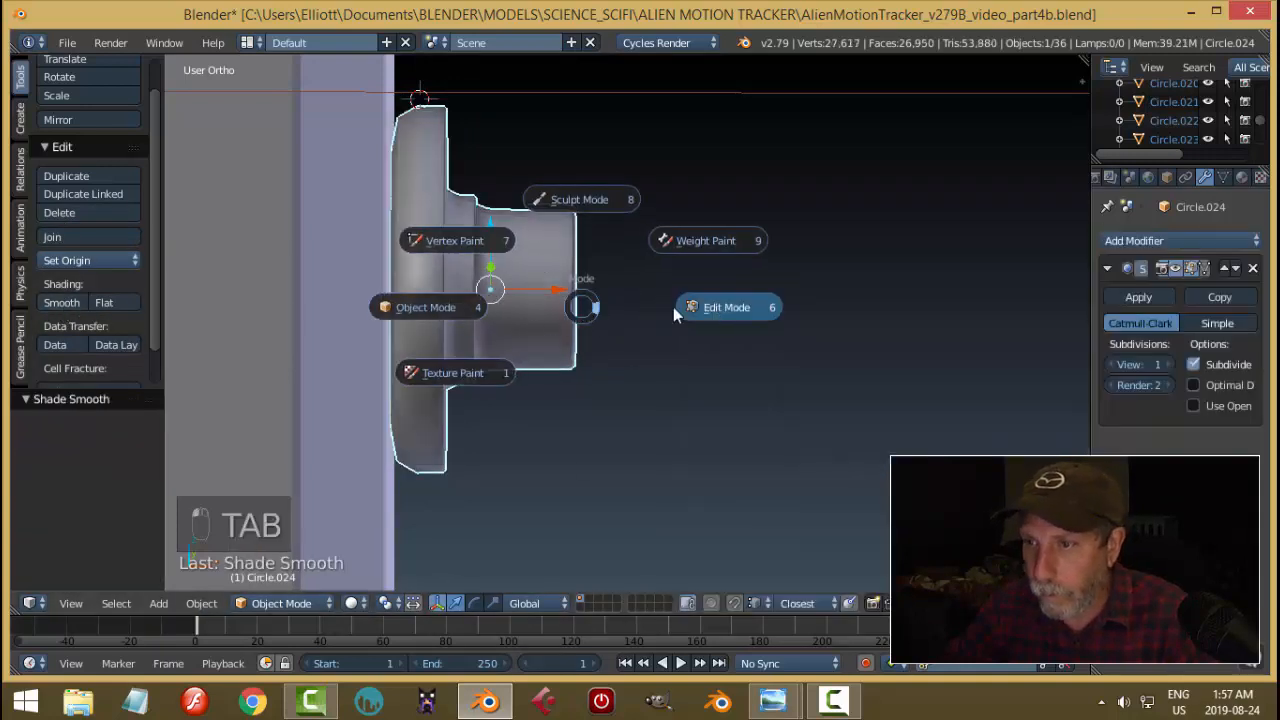
{"action": "middle_click_drag", "start_coordinate": [626, 326], "coordinate": [502, 302]}
{"action": "key", "text": "ctrl+r"}
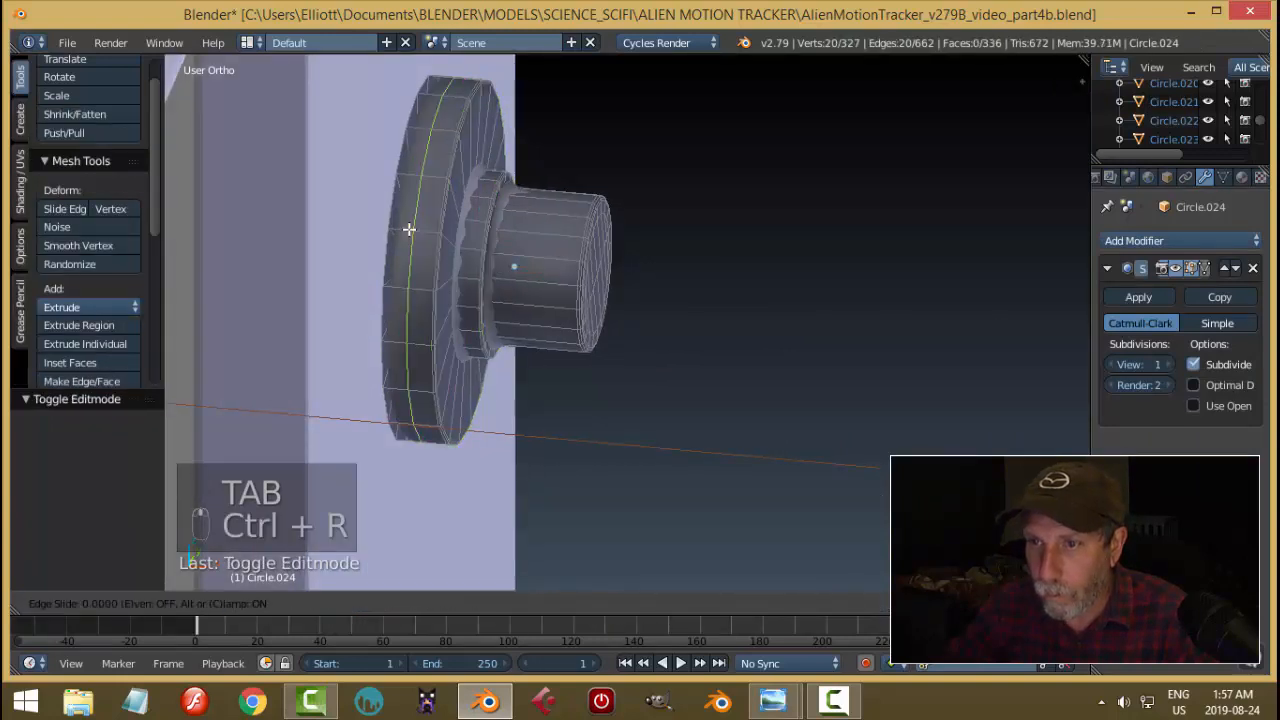
{"action": "left_click", "coordinate": [430, 240]}
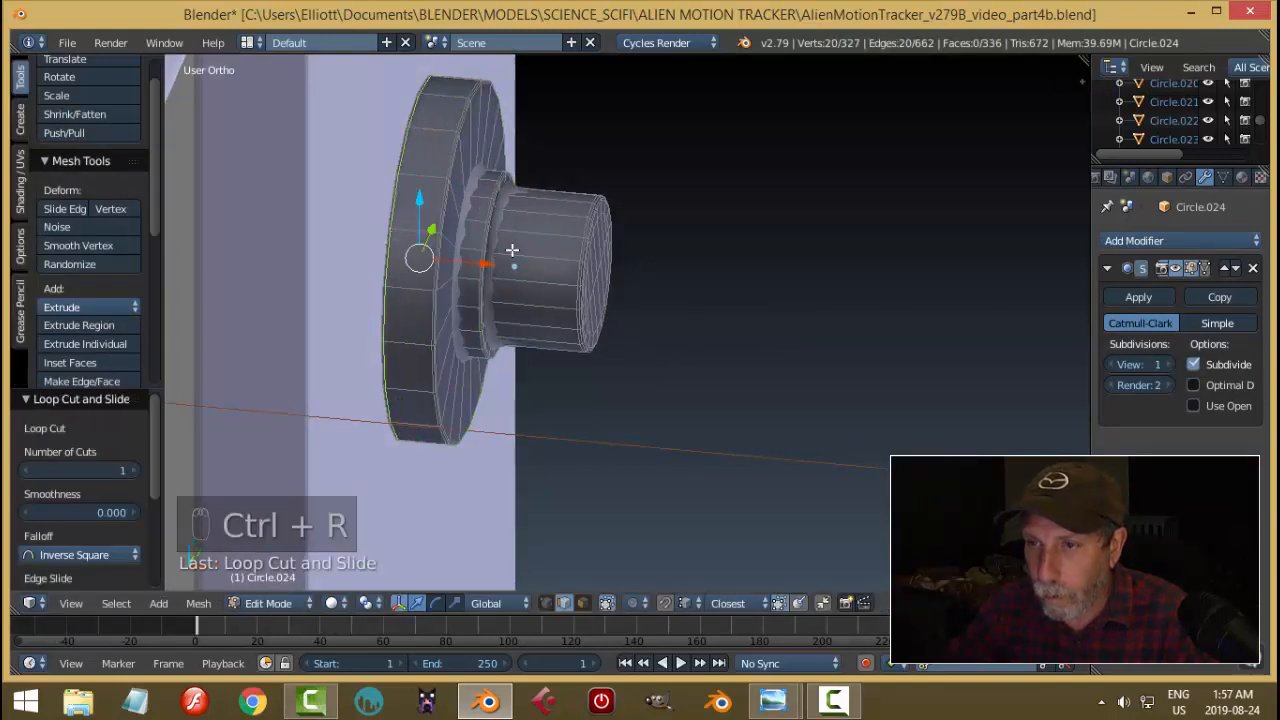
{"action": "key", "text": "ctrl+r"}
{"action": "left_click", "coordinate": [455, 207]}
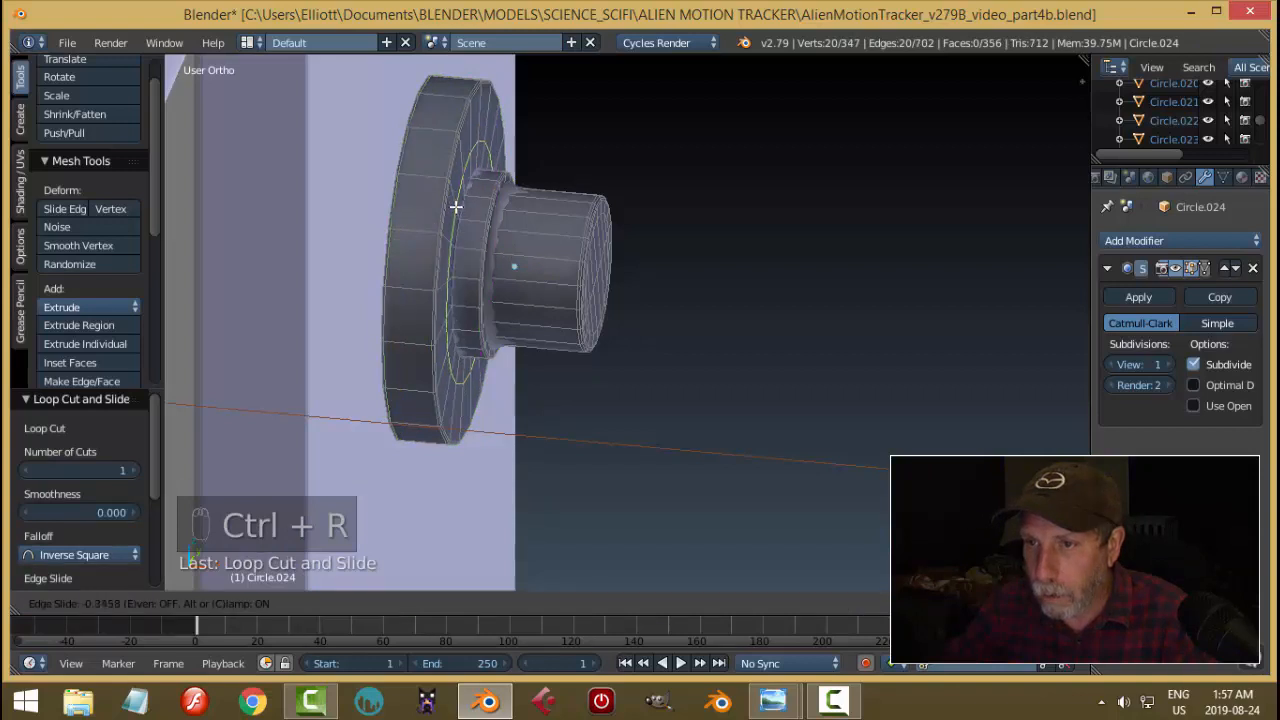
{"action": "left_click", "coordinate": [456, 208]}
{"action": "key", "text": "ctrl+r"}
{"action": "left_click", "coordinate": [518, 210]}
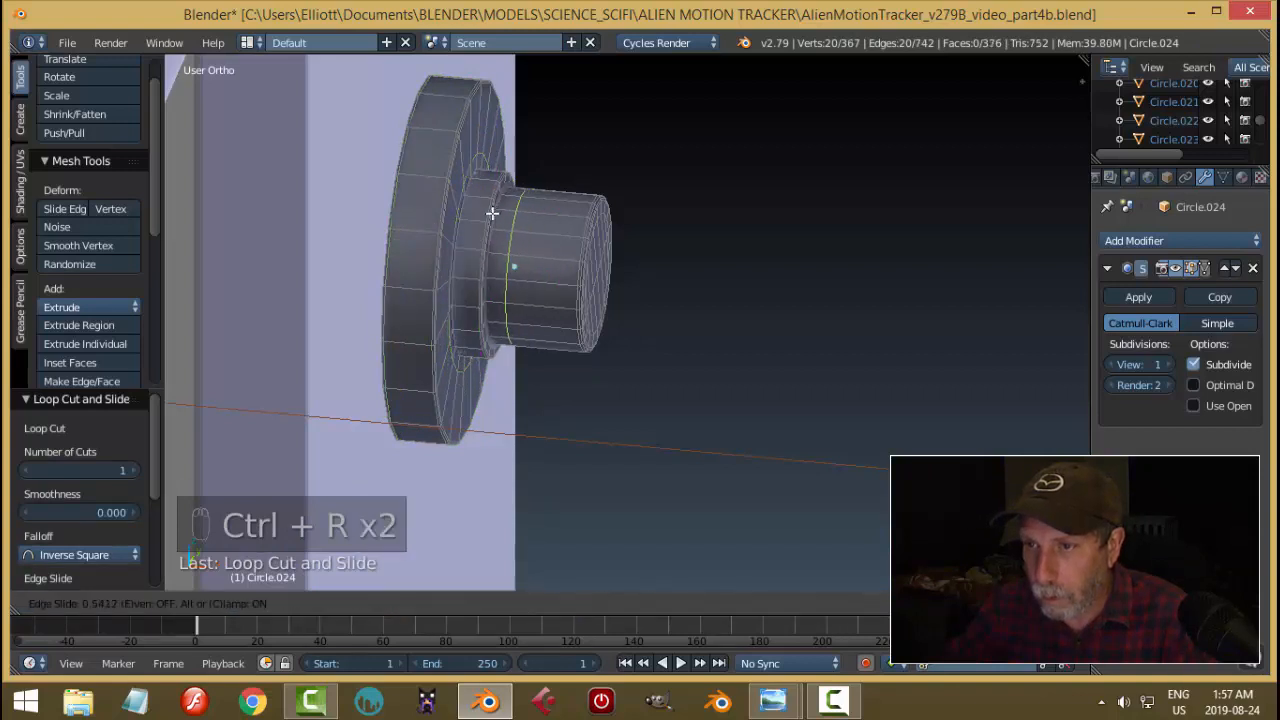
{"action": "left_click", "coordinate": [482, 216]}
{"action": "key", "text": "Tab"}
{"action": "left_click", "coordinate": [402, 219]}
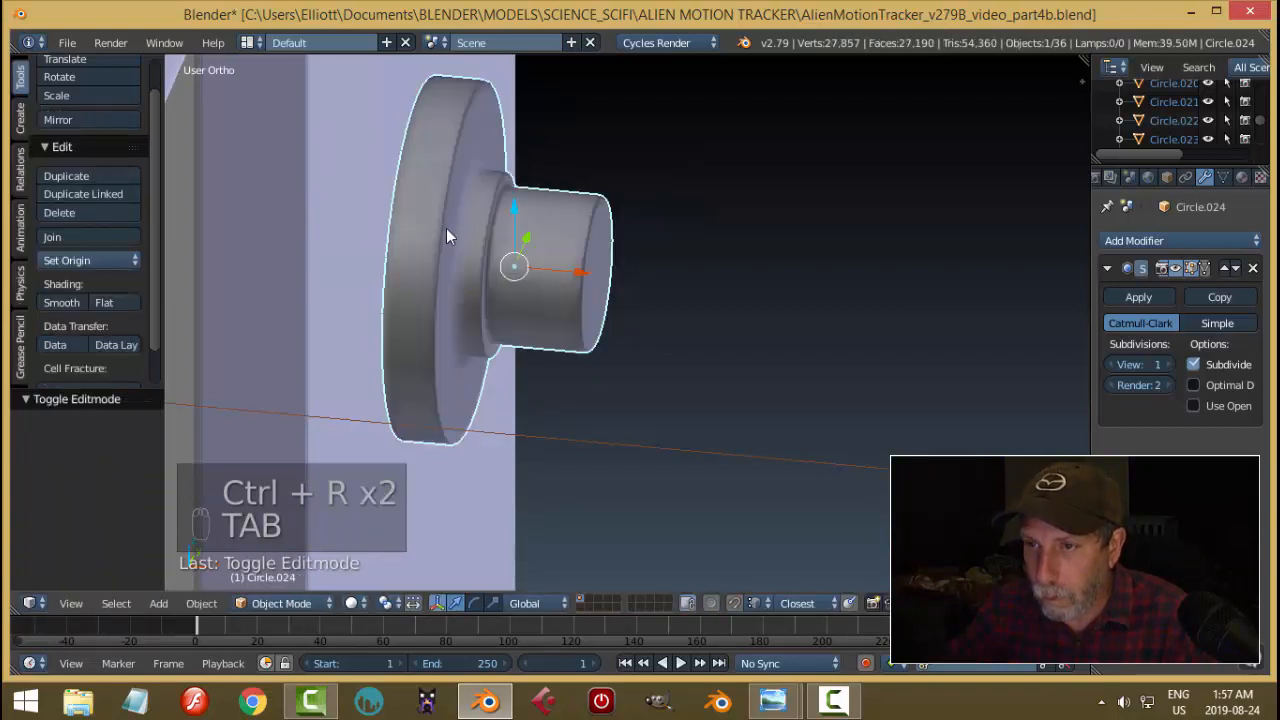
Move the button assembly about 0.129 along X away from the handle to expose its back.
{"action": "middle_click_drag", "start_coordinate": [493, 262], "coordinate": [505, 268]}
{"action": "left_click_drag", "start_coordinate": [606, 287], "coordinate": [735, 289]}
{"action": "middle_click_drag", "start_coordinate": [737, 290], "coordinate": [763, 266]}
In Edit Mode with face selection, delete the loop of faces on the back of the base ring.
{"action": "key", "text": "Tab"}
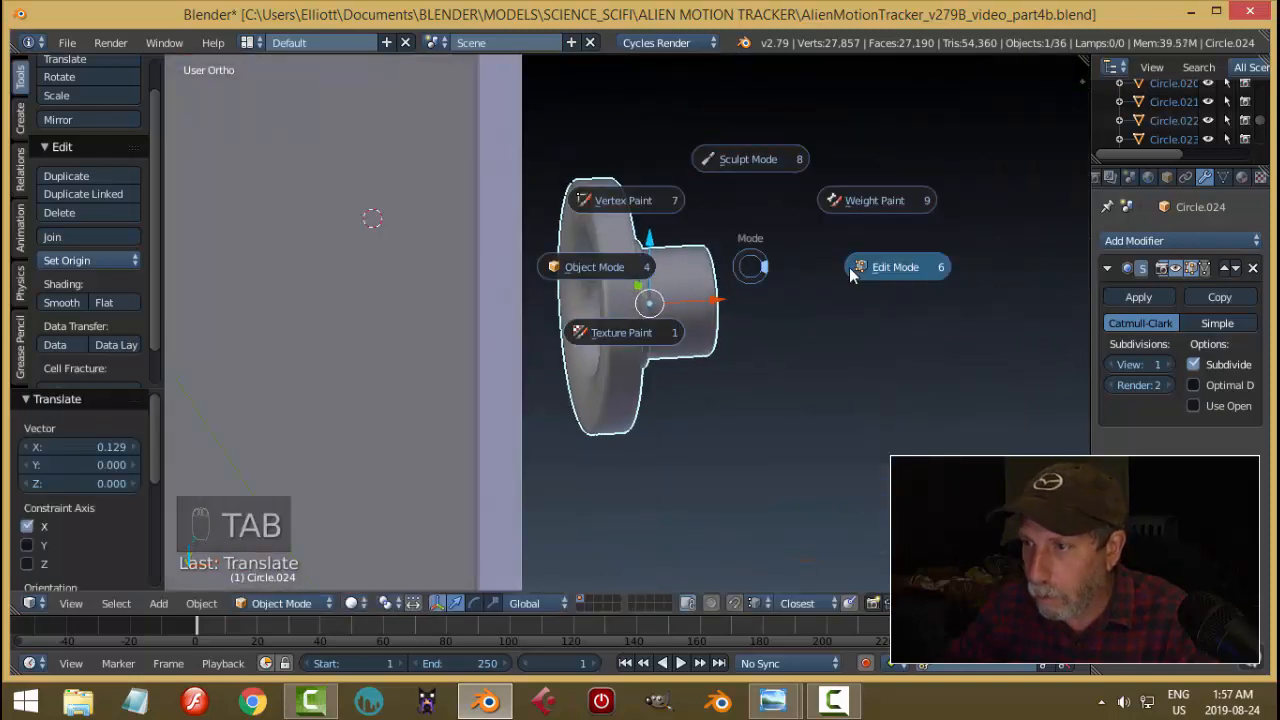
{"action": "left_click", "coordinate": [852, 270]}
{"action": "middle_click_drag", "start_coordinate": [536, 273], "coordinate": [578, 225]}
{"action": "key", "text": "ctrl+Tab"}
{"action": "left_click", "coordinate": [548, 244]}
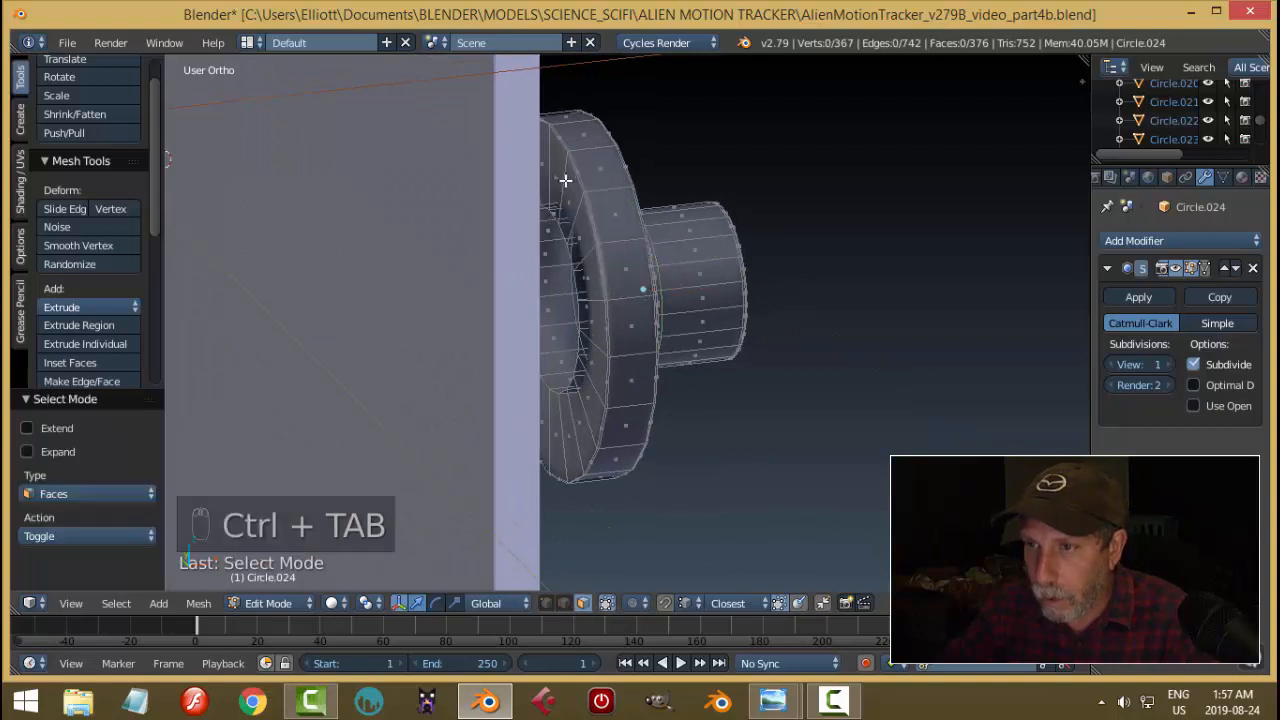
{"action": "right_click", "coordinate": [586, 187], "text": "alt"}
{"action": "key", "text": "x"}
{"action": "left_click", "coordinate": [638, 212]}
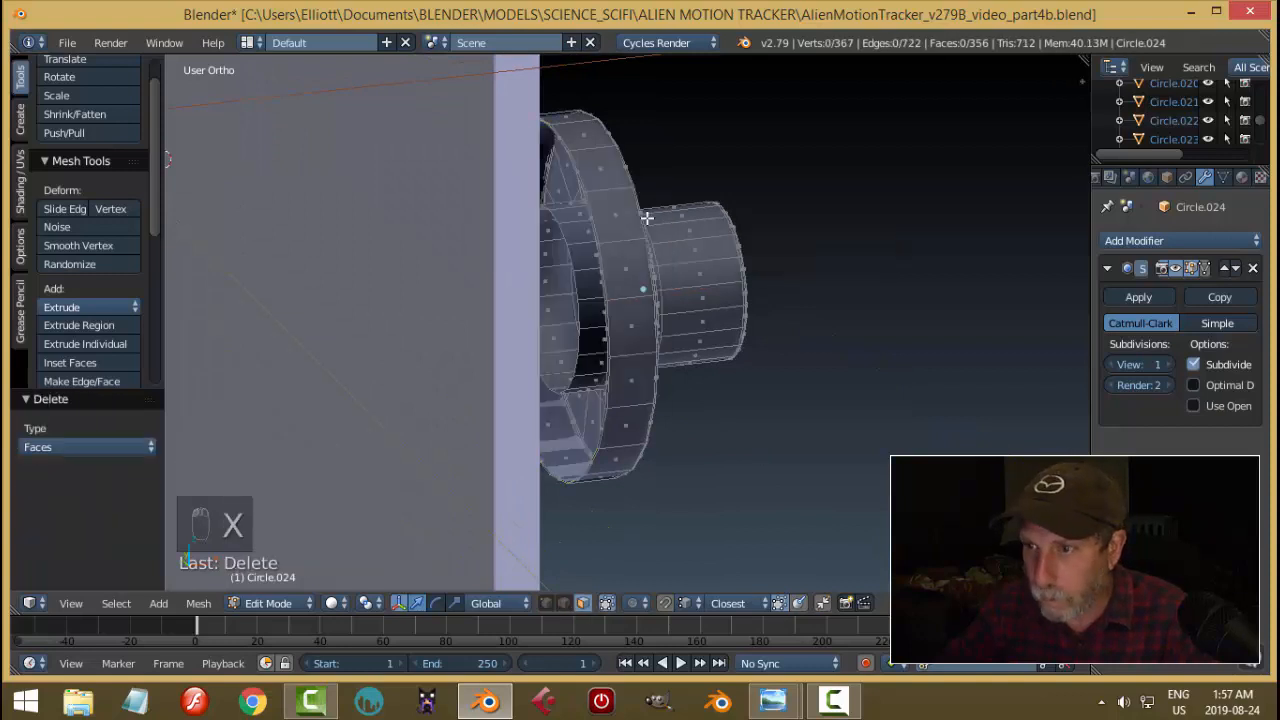
Return to Object Mode, move the button assembly back along X against the handle and deselect it.
{"action": "middle_click_drag", "start_coordinate": [649, 217], "coordinate": [706, 302]}
{"action": "key", "text": "Tab"}
{"action": "left_click_drag", "start_coordinate": [706, 302], "coordinate": [623, 302]}
{"action": "key", "text": "a"}
{"action": "middle_click_drag", "start_coordinate": [623, 302], "coordinate": [574, 271]}
{"action": "scroll", "coordinate": [694, 320], "scroll_direction": "up", "scroll_amount": 8}
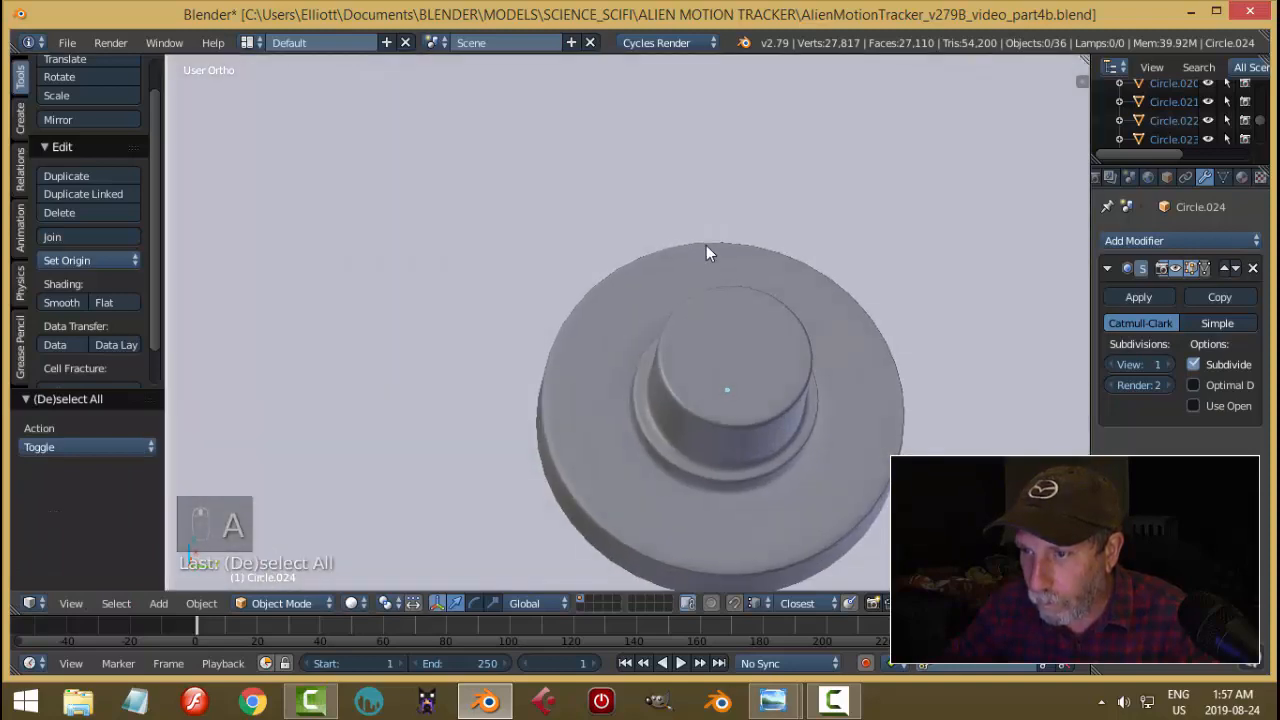
In Edit Mode with edge selection, scale the base ring's loop around the collar's foot to about 0.918, then return to Object Mode.
{"action": "middle_click_drag", "start_coordinate": [720, 400], "coordinate": [698, 372]}
{"action": "key", "text": "Tab"}
{"action": "left_click", "coordinate": [766, 372]}
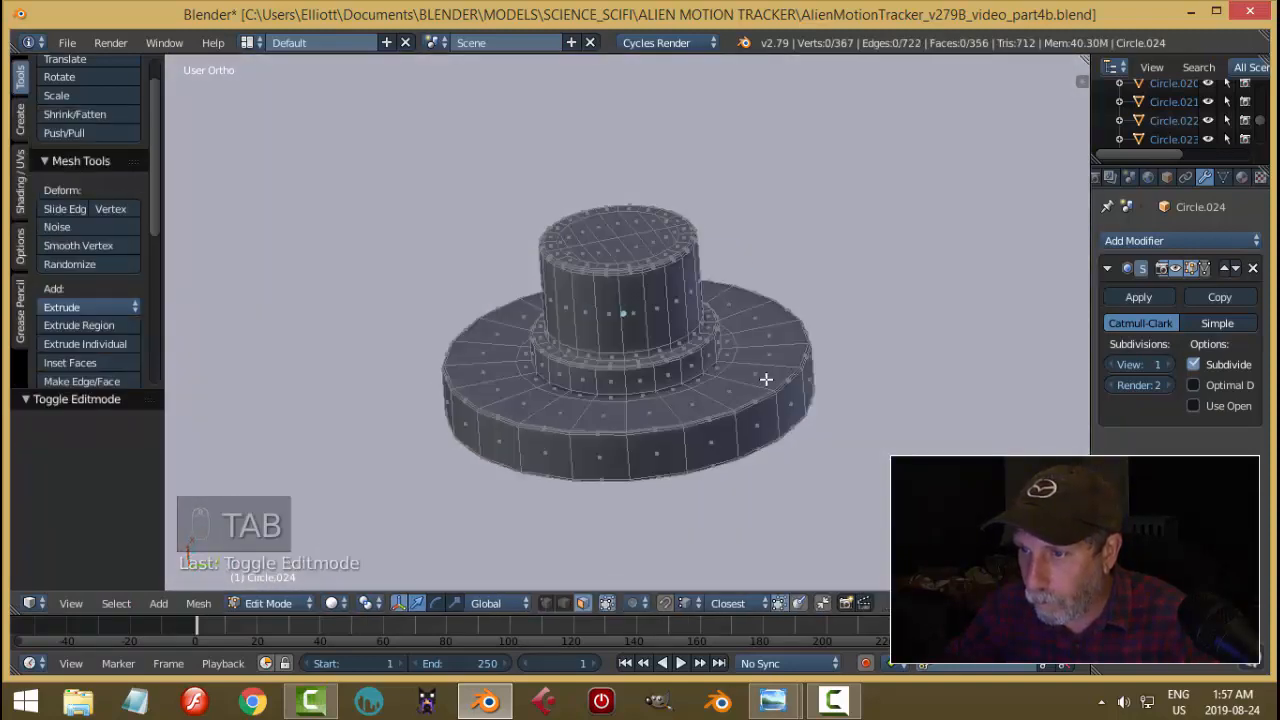
{"action": "scroll", "coordinate": [766, 372], "scroll_direction": "up", "scroll_amount": 4}
{"action": "scroll", "coordinate": [697, 343], "scroll_direction": "up", "scroll_amount": 4}
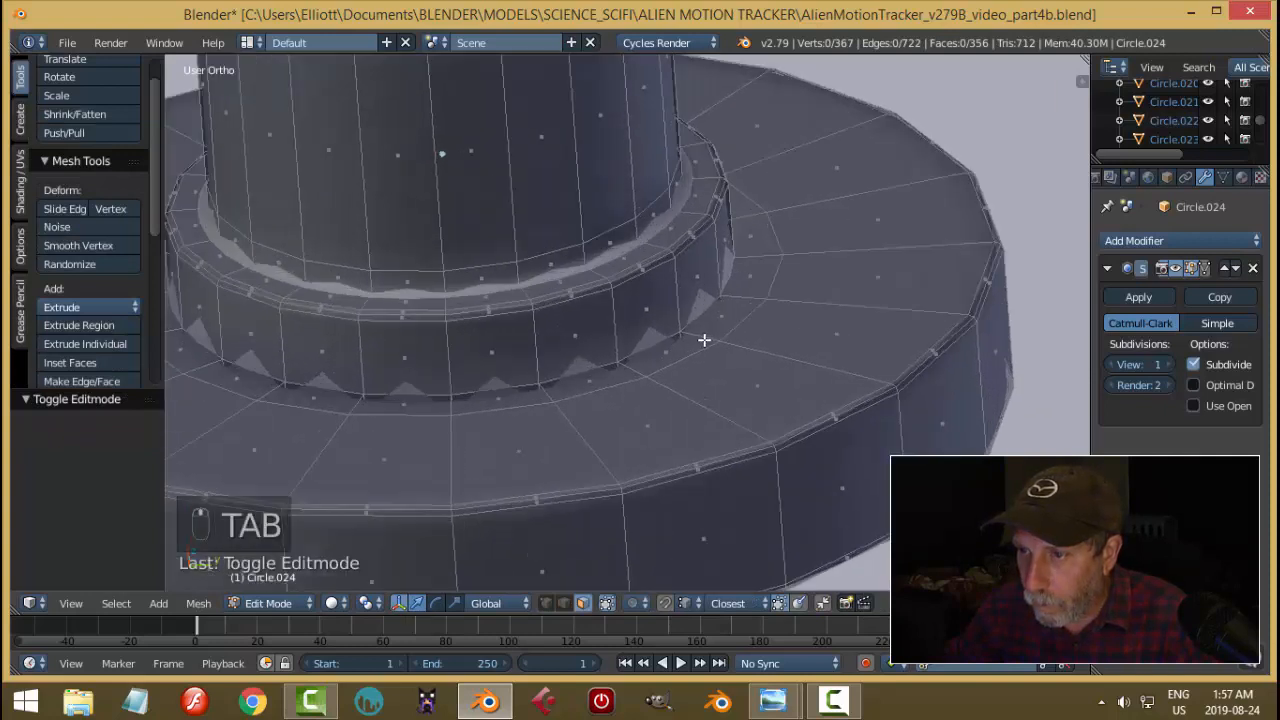
{"action": "key", "text": "ctrl+Tab"}
{"action": "left_click", "coordinate": [704, 333]}
{"action": "right_click", "coordinate": [738, 326], "text": "alt"}
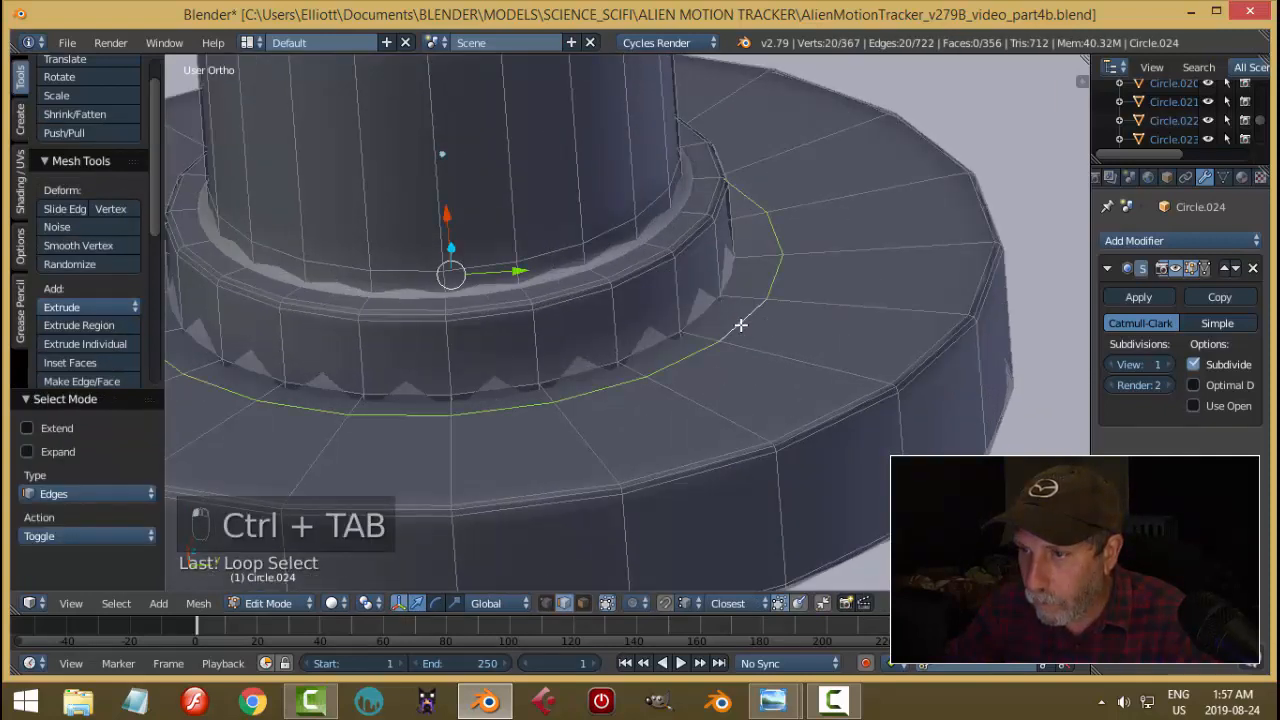
{"action": "key", "text": "s"}
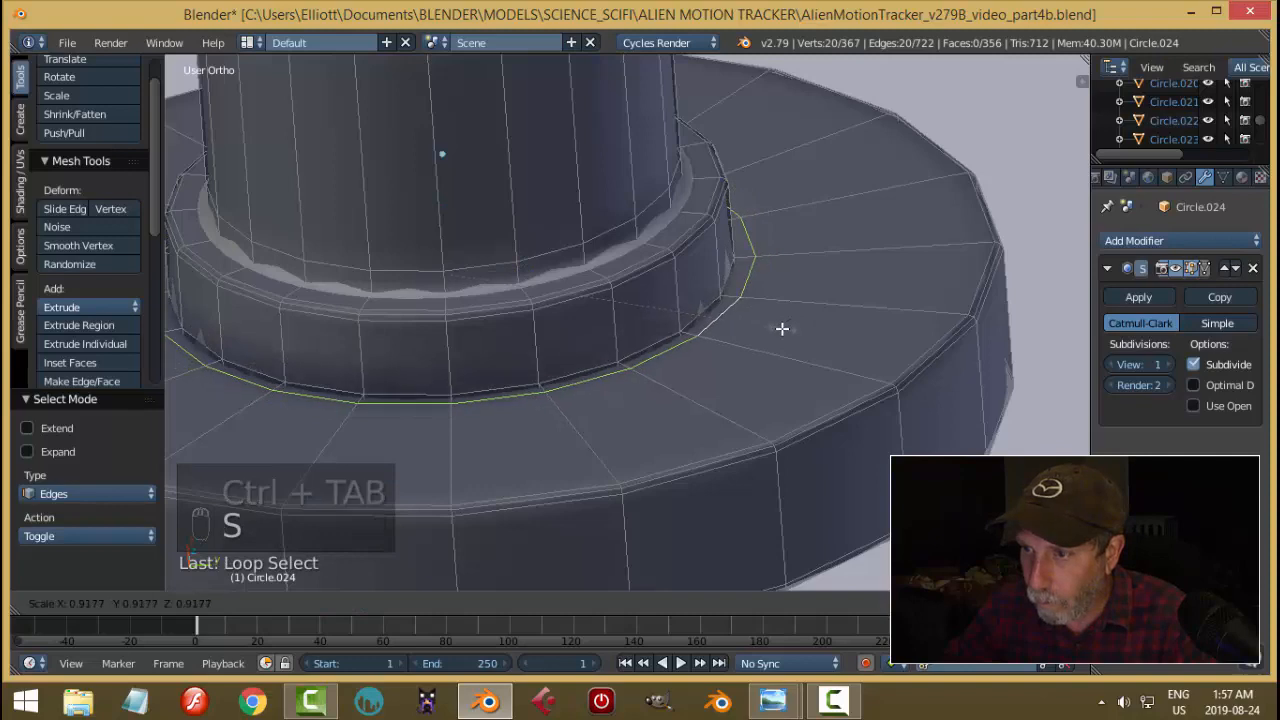
{"action": "left_click", "coordinate": [782, 328]}
{"action": "key", "text": "Tab"}
{"action": "scroll", "coordinate": [729, 331], "scroll_direction": "down", "scroll_amount": 4}
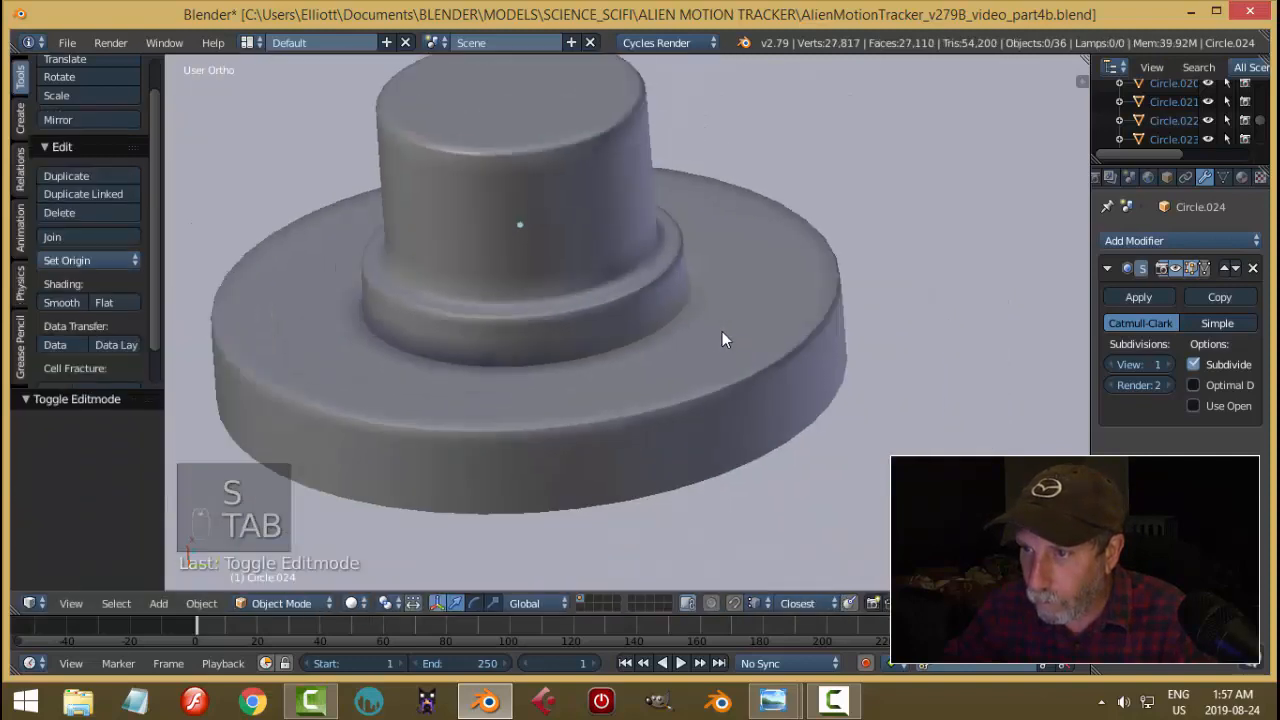
{"action": "middle_click_drag", "start_coordinate": [707, 340], "coordinate": [703, 326]}
In Edit Mode, select the edge loop just below the collar's rim and move it along X down the collar's wall.
{"action": "key", "text": "Tab"}
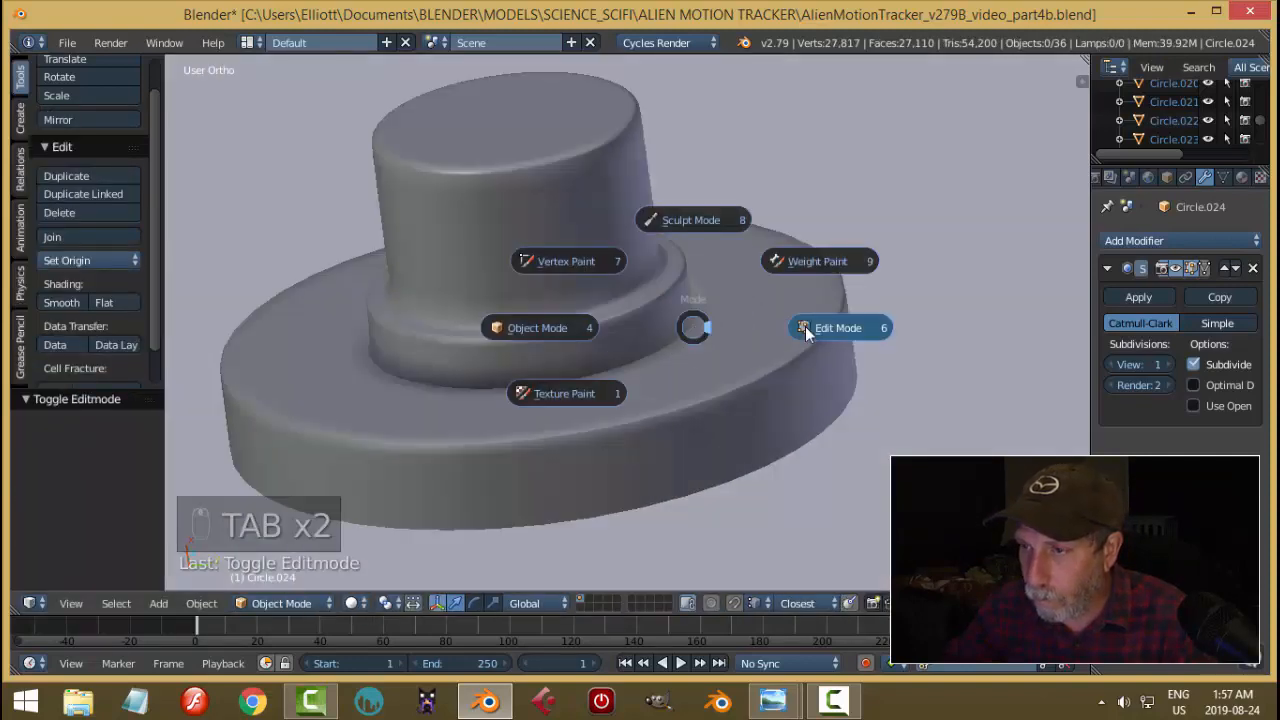
{"action": "key", "text": "a"}
{"action": "key", "text": "a"}
{"action": "key", "text": "a"}
{"action": "scroll", "coordinate": [690, 320], "scroll_direction": "up", "scroll_amount": 5}
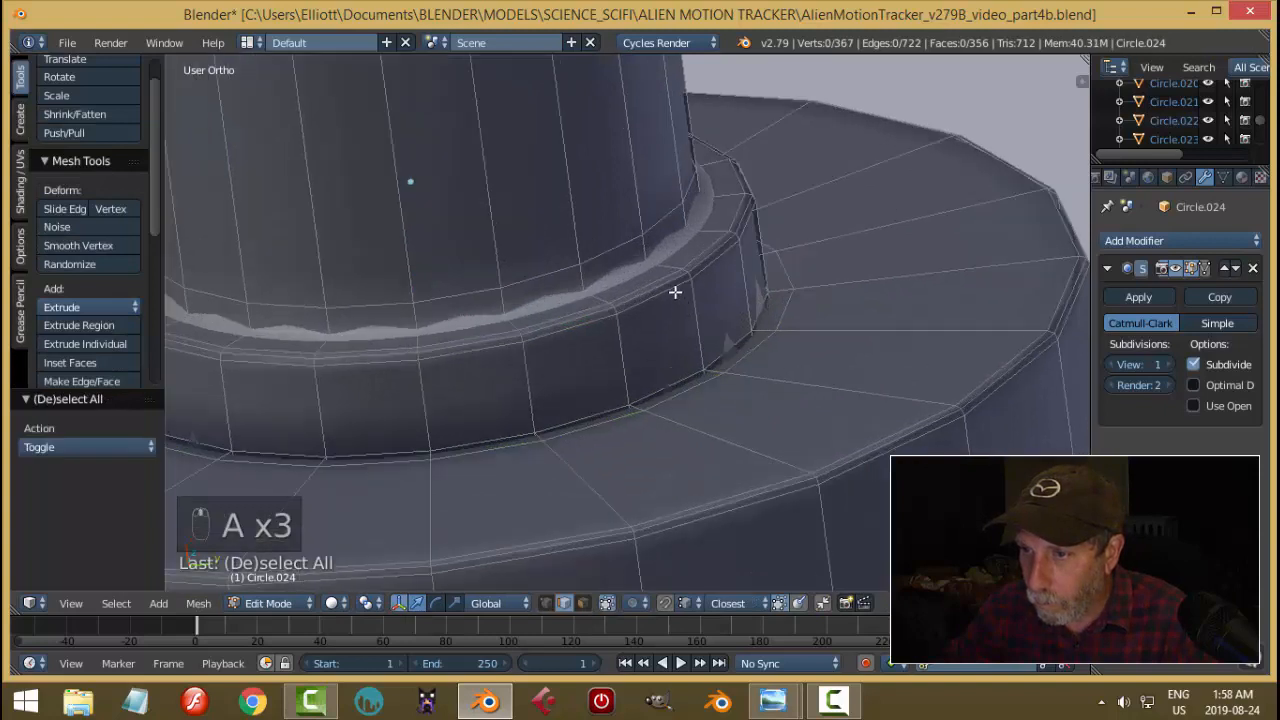
{"action": "right_click", "coordinate": [675, 291], "text": "alt"}
{"action": "left_click_drag", "start_coordinate": [418, 182], "coordinate": [422, 200]}
Select the edge loop at the button's base and move it -0.003 along X toward the collar.
{"action": "key", "text": "a"}
{"action": "right_click", "coordinate": [615, 245], "text": "alt"}
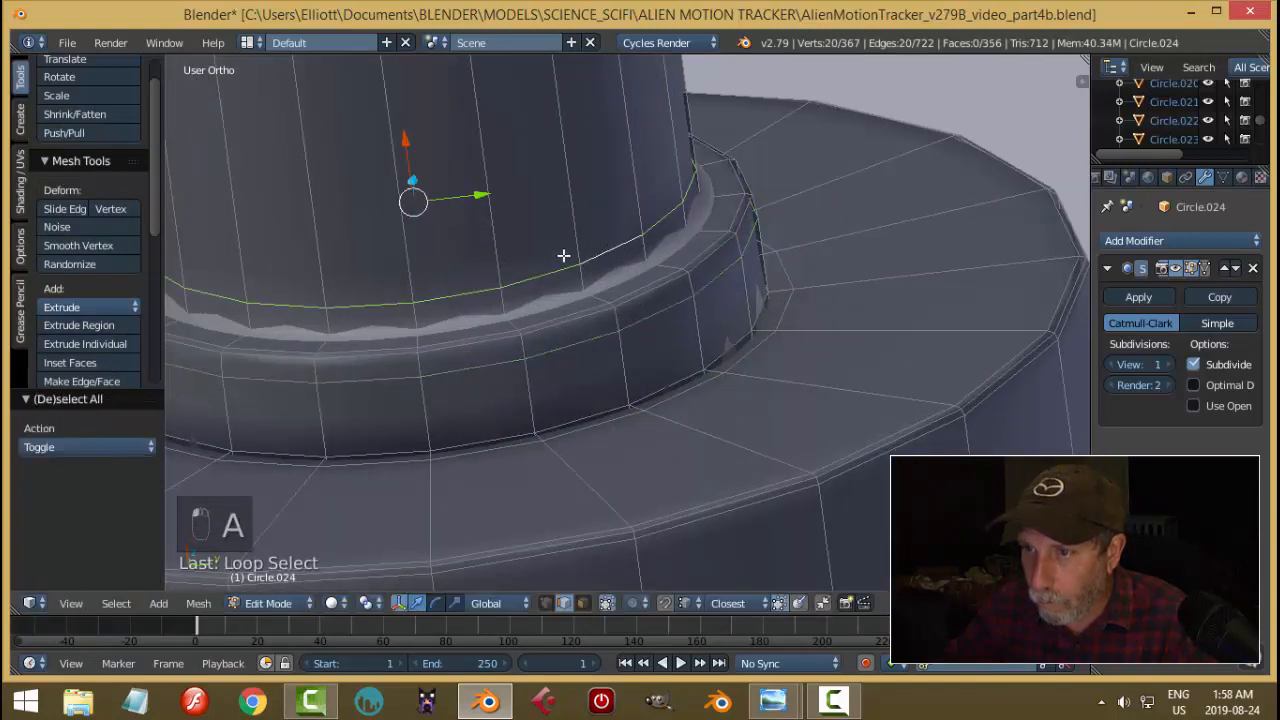
{"action": "scroll", "coordinate": [493, 239], "scroll_direction": "down", "scroll_amount": 4}
{"action": "left_click_drag", "start_coordinate": [497, 192], "coordinate": [501, 208]}
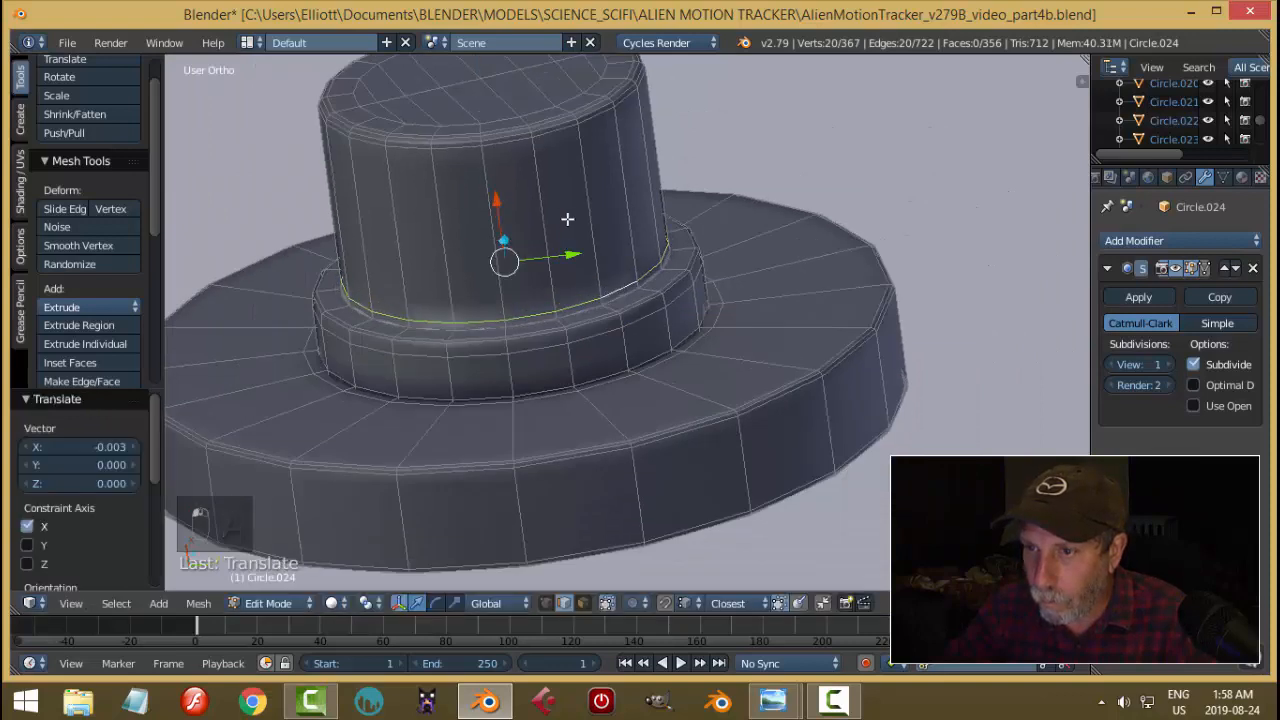
Add one supporting loop cut around the button's wall close to its base and return to Object Mode.
{"action": "key", "text": "ctrl+r"}
{"action": "left_click", "coordinate": [552, 216]}
{"action": "left_click", "coordinate": [565, 280]}
{"action": "key", "text": "Tab"}
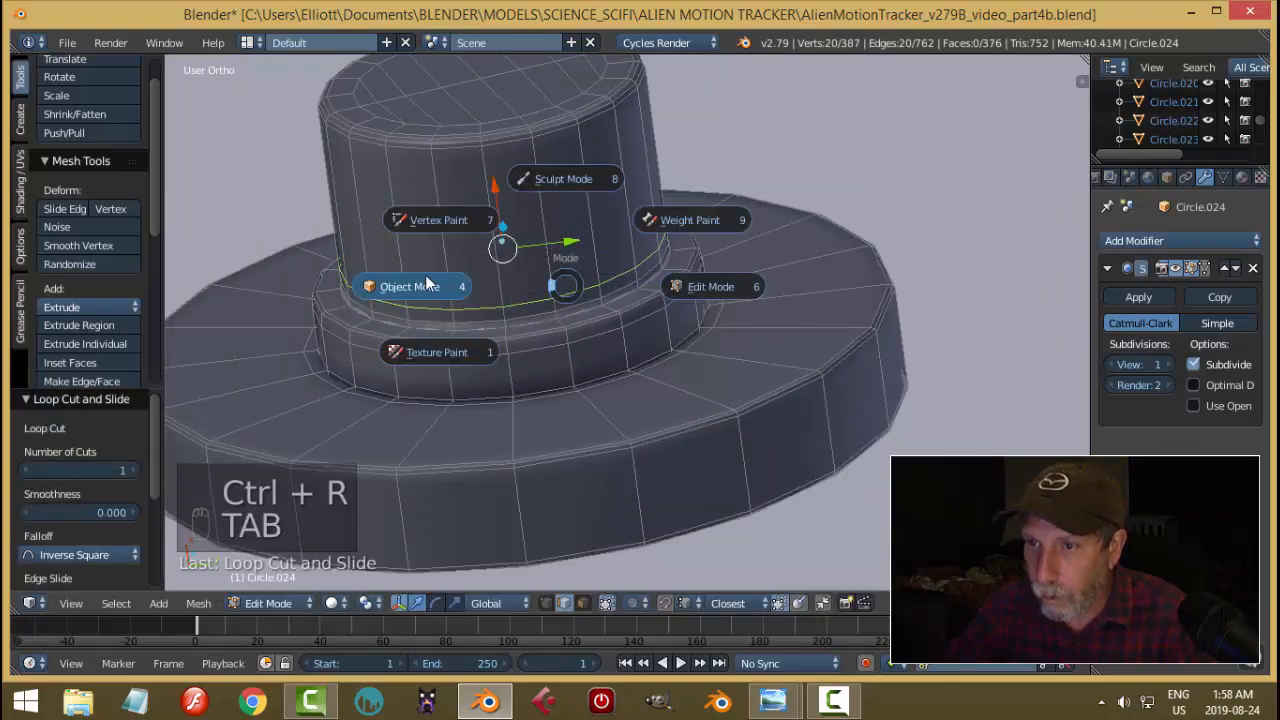
{"action": "left_click", "coordinate": [462, 271]}
Select all objects with the handle body active, link its materials to them and deselect everything.
{"action": "scroll", "coordinate": [523, 267], "scroll_direction": "down", "scroll_amount": 5}
{"action": "key", "text": "a"}
{"action": "key", "text": "a"}
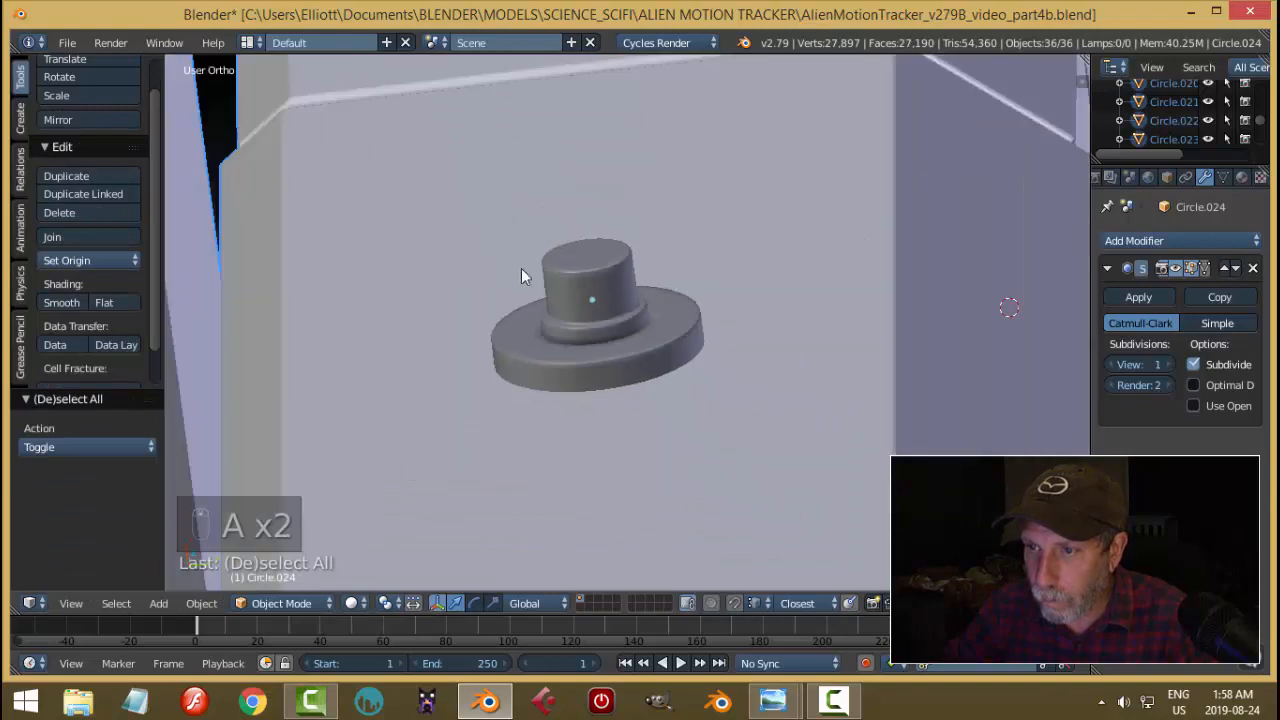
{"action": "mouse_move", "coordinate": [521, 268]}
{"action": "middle_mouse_down"}
{"action": "mouse_move", "coordinate": [673, 349]}
{"action": "mouse_move", "coordinate": [707, 295]}
{"action": "mouse_move", "coordinate": [720, 366]}
{"action": "mouse_move", "coordinate": [709, 354]}
{"action": "middle_mouse_up"}
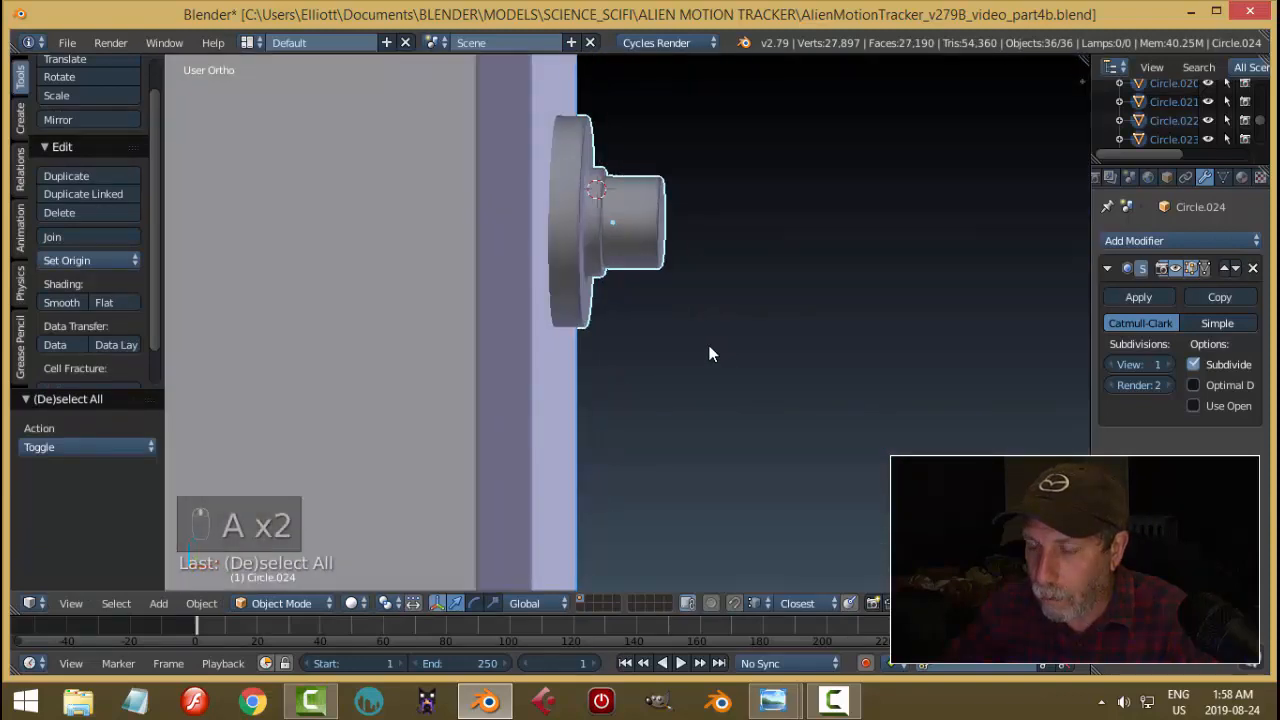
{"action": "key", "text": "KP_3"}
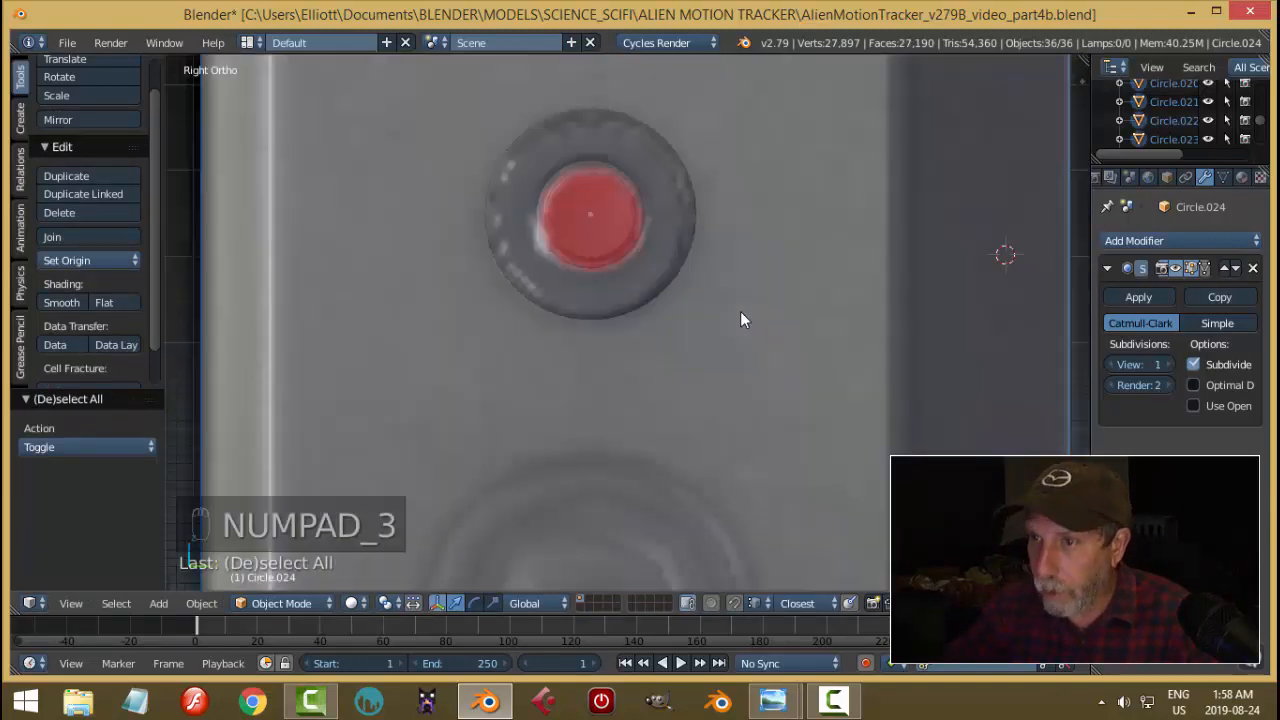
{"action": "scroll", "coordinate": [688, 326], "scroll_direction": "down", "scroll_amount": 4}
{"action": "middle_click_drag", "start_coordinate": [606, 377], "coordinate": [525, 369]}
{"action": "right_click", "coordinate": [525, 369]}
{"action": "key", "text": "ctrl+l"}
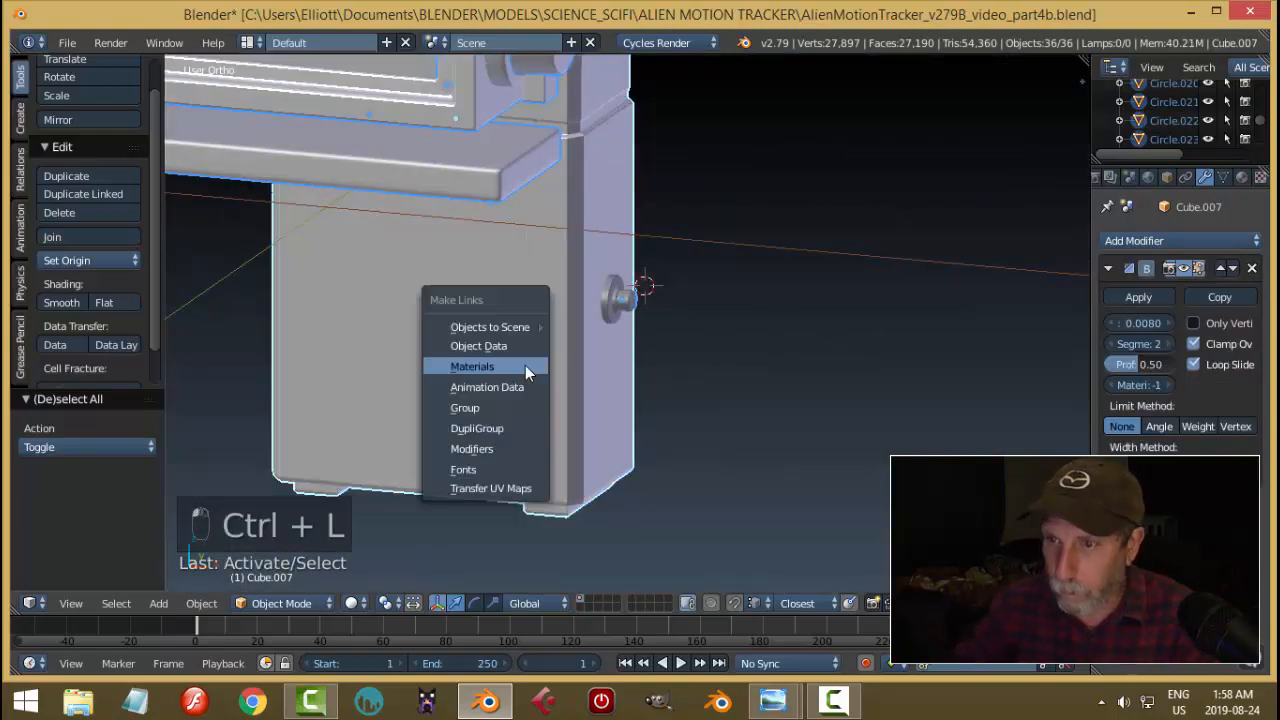
{"action": "left_click", "coordinate": [526, 366]}
{"action": "key", "text": "a"}
Inspect the side button and the surrounding handle body from several angles.
{"action": "scroll", "coordinate": [731, 381], "scroll_direction": "down", "scroll_amount": 3}
{"action": "middle_click_drag", "start_coordinate": [731, 372], "coordinate": [614, 380]}
{"action": "scroll", "coordinate": [674, 373], "scroll_direction": "up", "scroll_amount": 3}
{"action": "scroll", "coordinate": [674, 373], "scroll_direction": "up", "scroll_amount": 3}
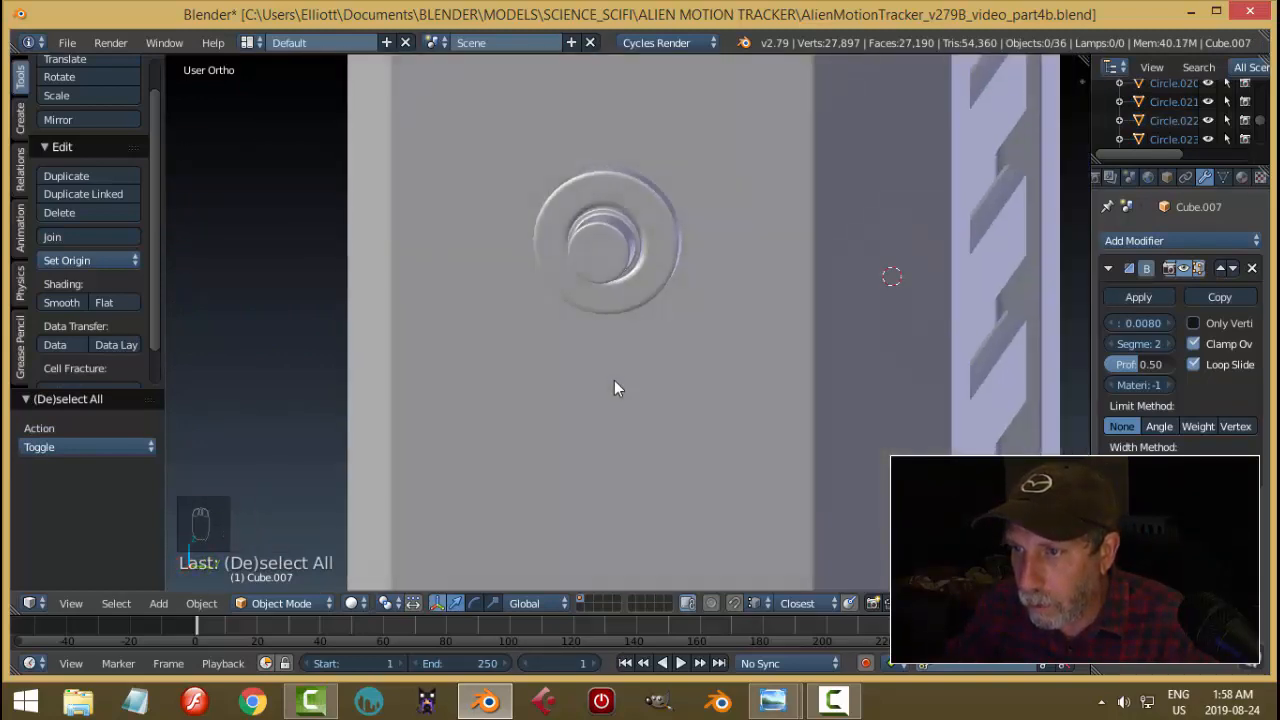
{"action": "scroll", "coordinate": [683, 296], "scroll_direction": "up", "scroll_amount": 3}
{"action": "middle_click_drag", "start_coordinate": [683, 296], "coordinate": [773, 383]}
{"action": "scroll", "coordinate": [654, 320], "scroll_direction": "down", "scroll_amount": 5}
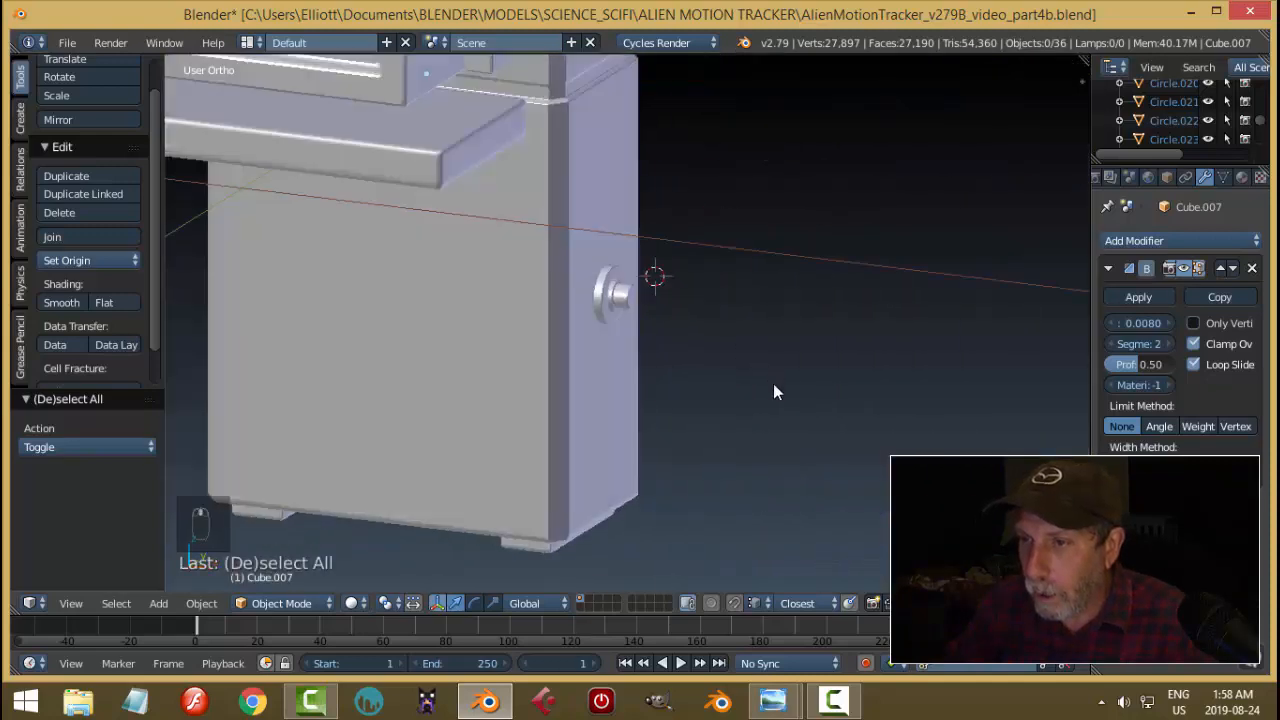
Switch to jack-perry-ai-tracker.jpg in Windows Photo Viewer and examine the knurled cable plug below the red button.
{"action": "mouse_move", "coordinate": [772, 702]}
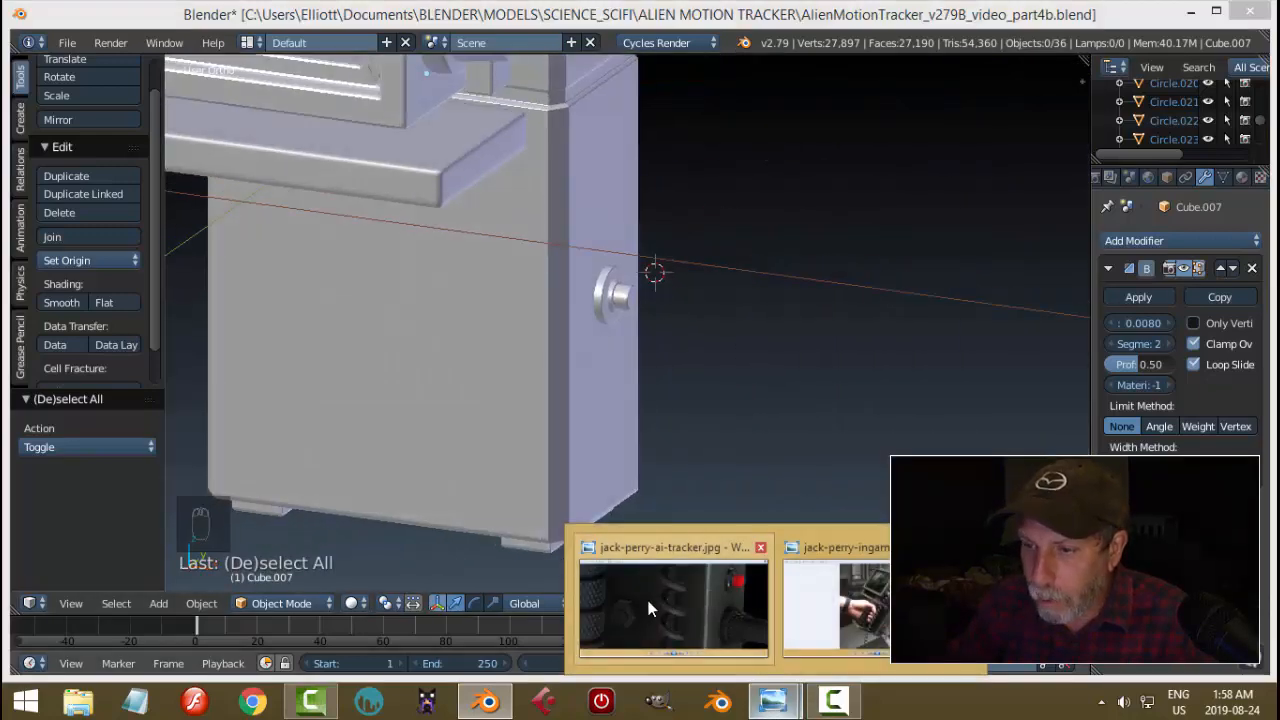
{"action": "left_click", "coordinate": [646, 606]}
{"action": "scroll", "coordinate": [686, 543], "scroll_direction": "down", "scroll_amount": 3}
{"action": "scroll", "coordinate": [855, 478], "scroll_direction": "down", "scroll_amount": 2}
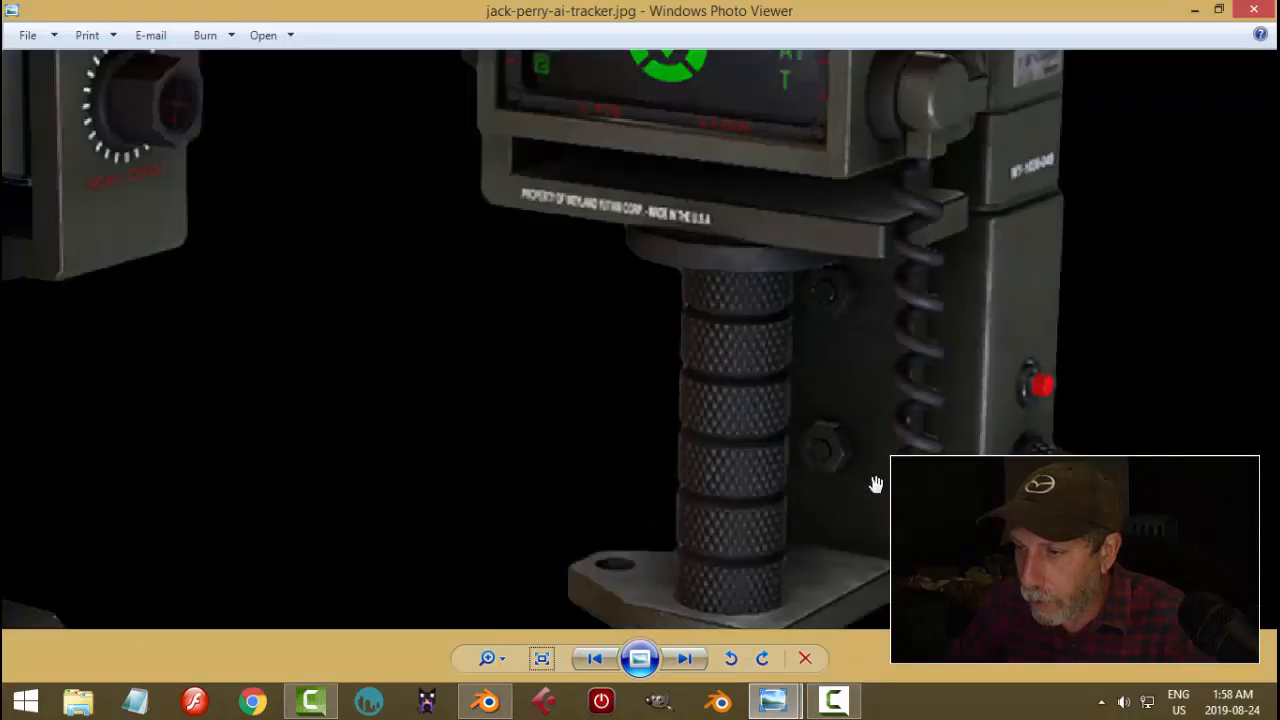
{"action": "left_click_drag", "start_coordinate": [890, 487], "coordinate": [840, 350]}
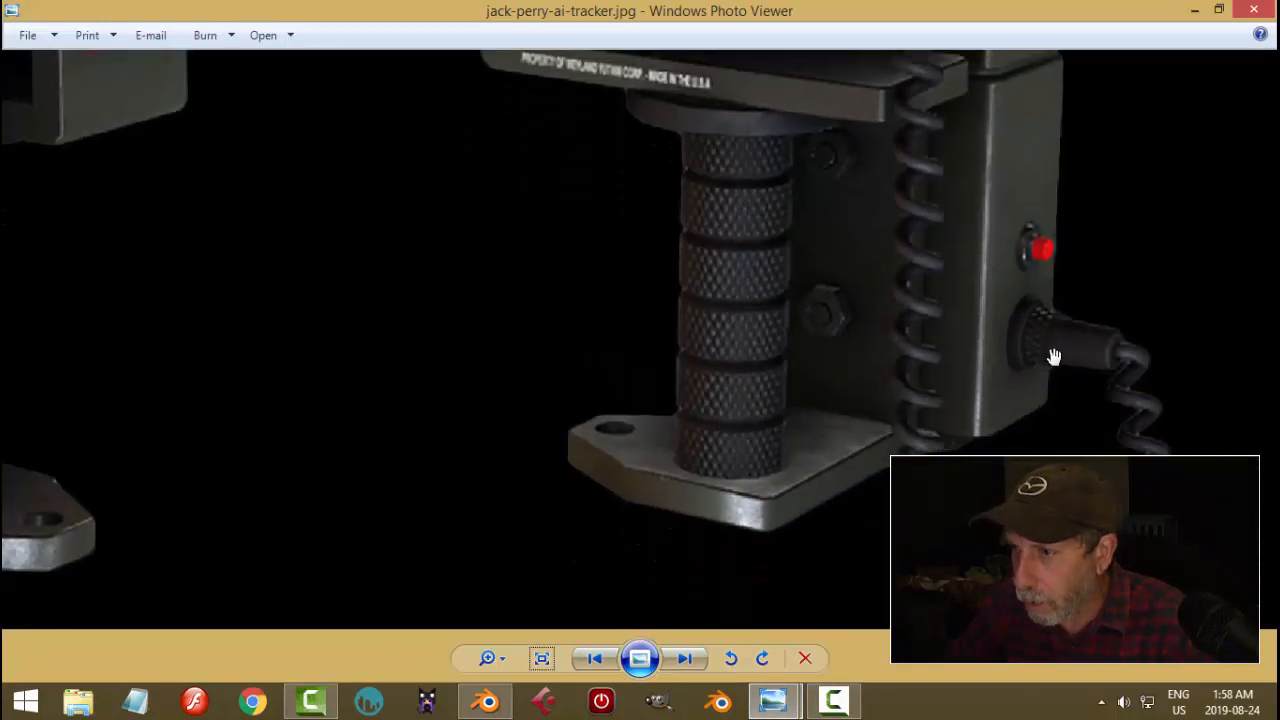
{"action": "scroll", "coordinate": [1051, 357], "scroll_direction": "up", "scroll_amount": 1}
{"action": "scroll", "coordinate": [1050, 345], "scroll_direction": "up", "scroll_amount": 1}
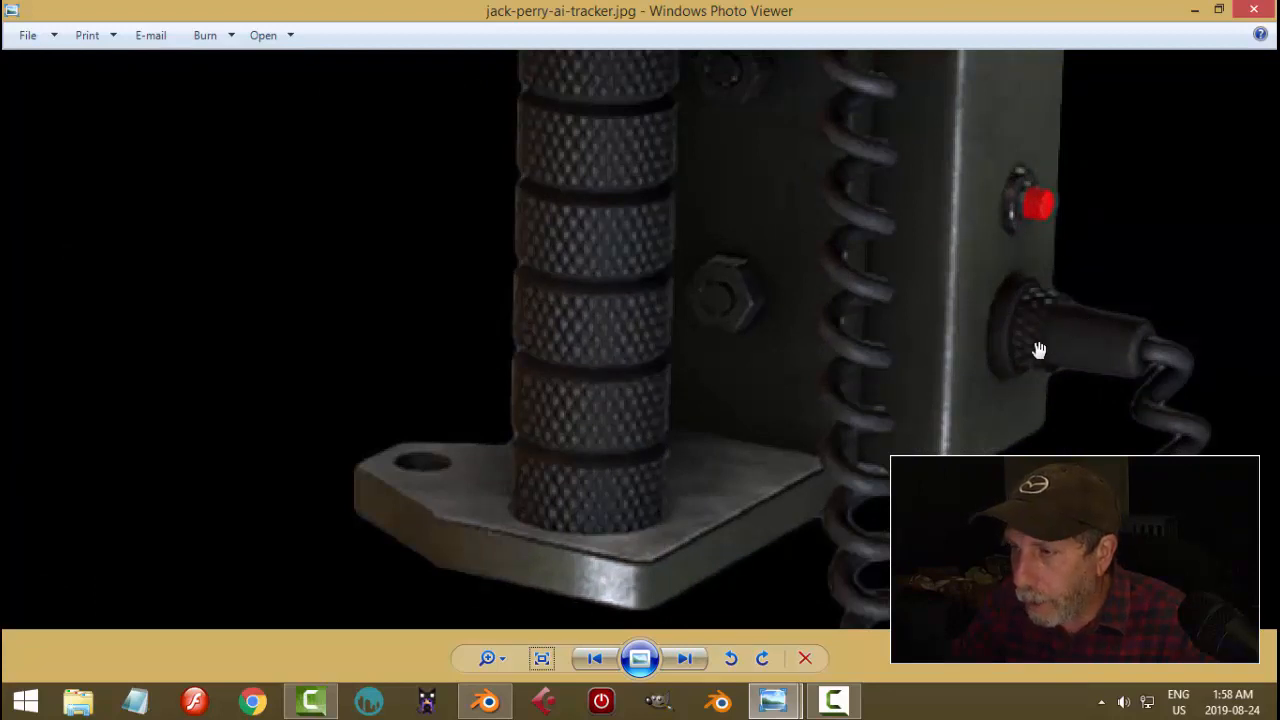
{"action": "scroll", "coordinate": [1045, 330], "scroll_direction": "down", "scroll_amount": 1}
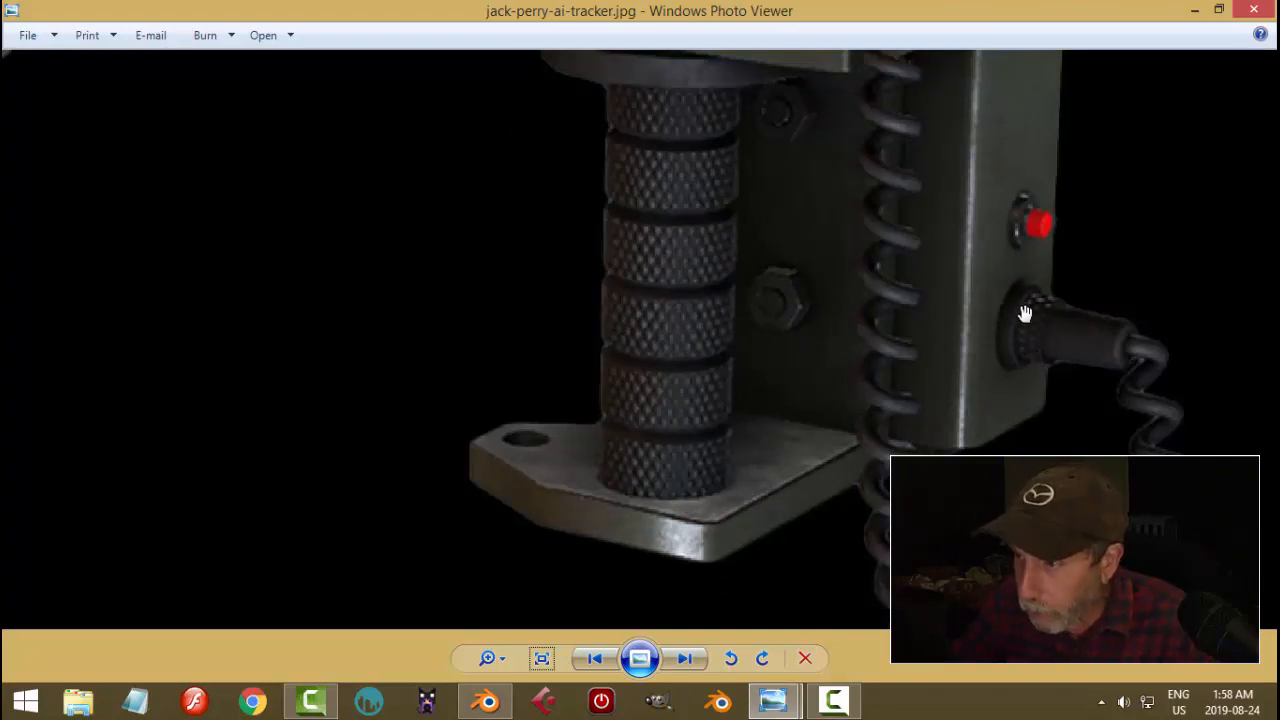
{"action": "scroll", "coordinate": [1043, 341], "scroll_direction": "up", "scroll_amount": 1}
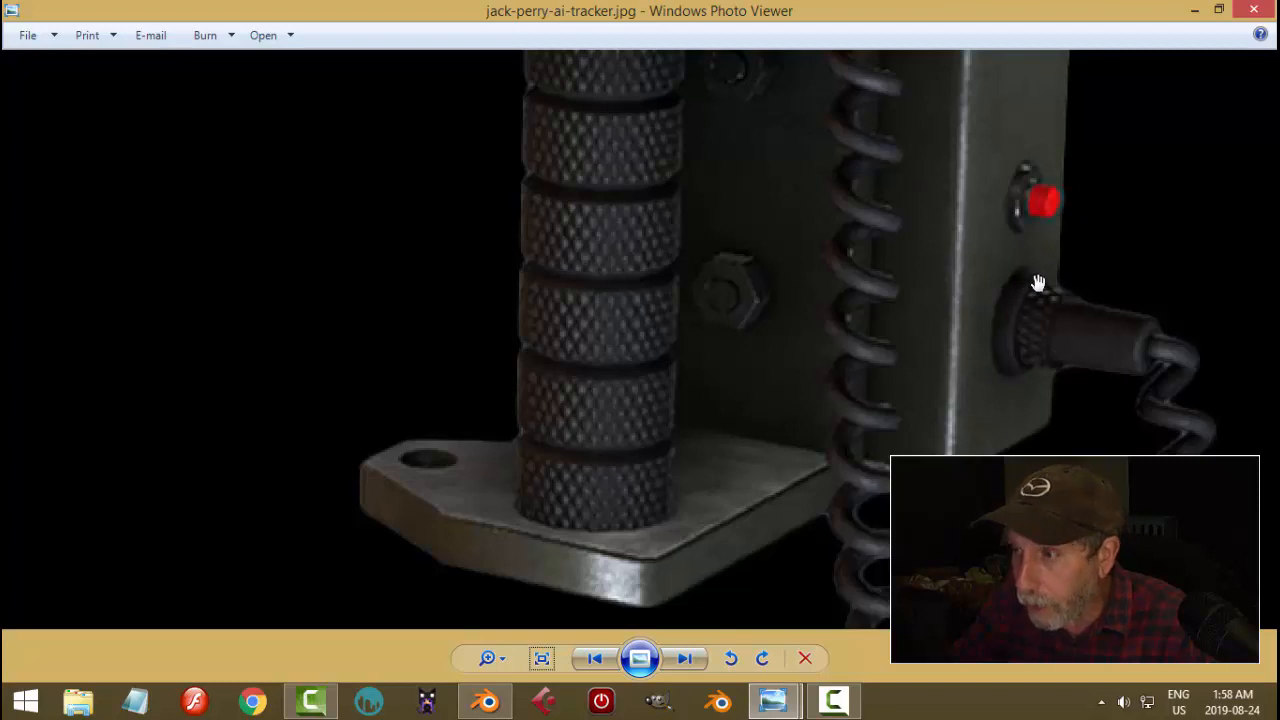
{"action": "scroll", "coordinate": [1028, 354], "scroll_direction": "down", "scroll_amount": 3}
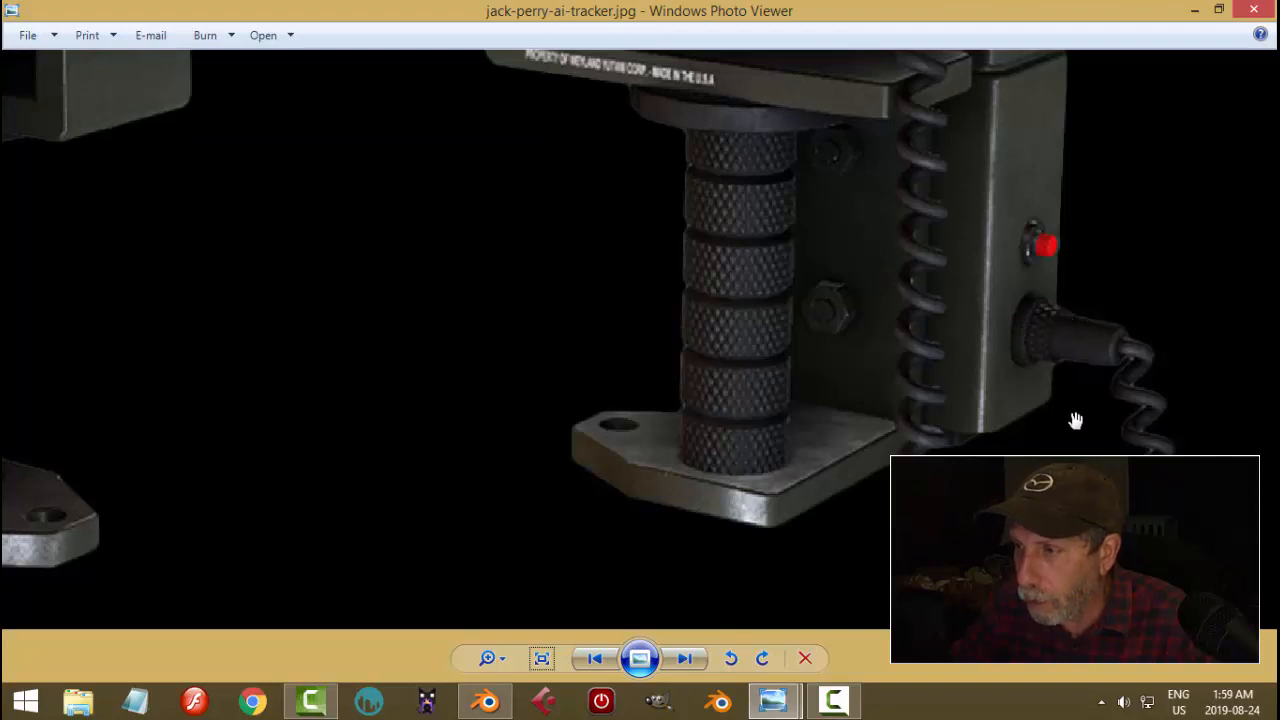
{"action": "scroll", "coordinate": [1141, 379], "scroll_direction": "up", "scroll_amount": 1}
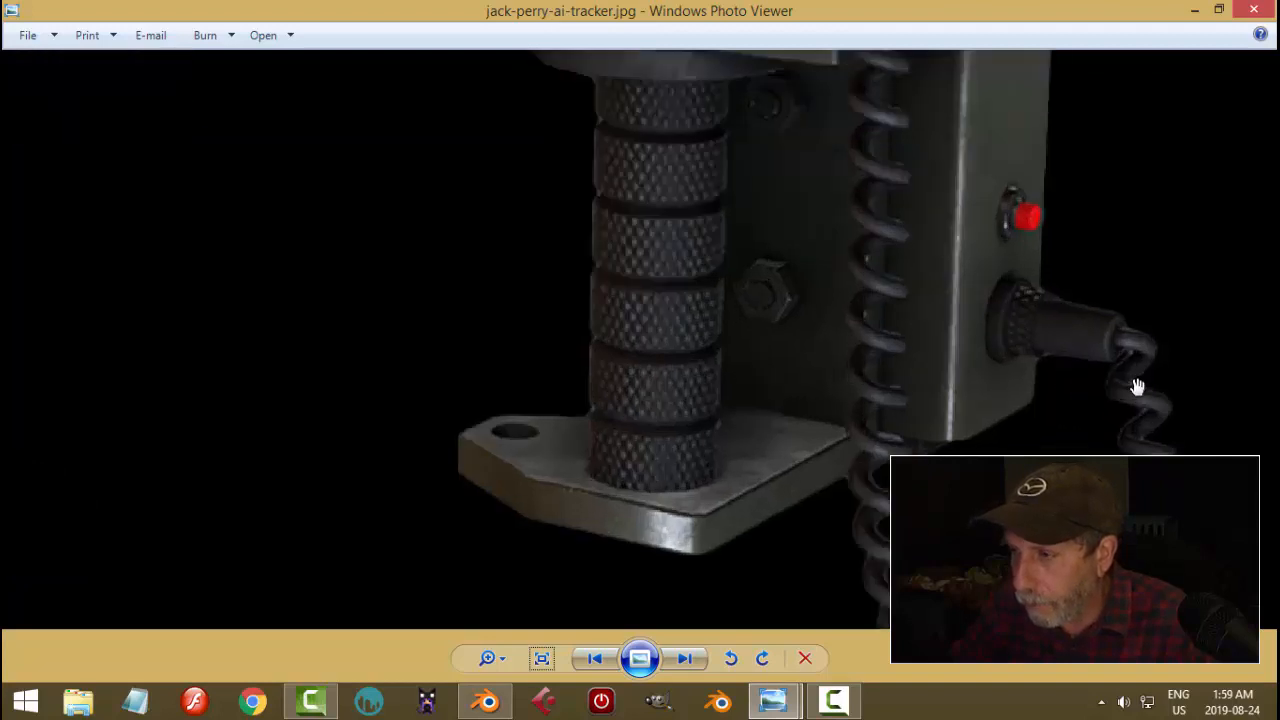
{"action": "scroll", "coordinate": [1111, 343], "scroll_direction": "down", "scroll_amount": 3}
{"action": "scroll", "coordinate": [1097, 357], "scroll_direction": "down", "scroll_amount": 2}
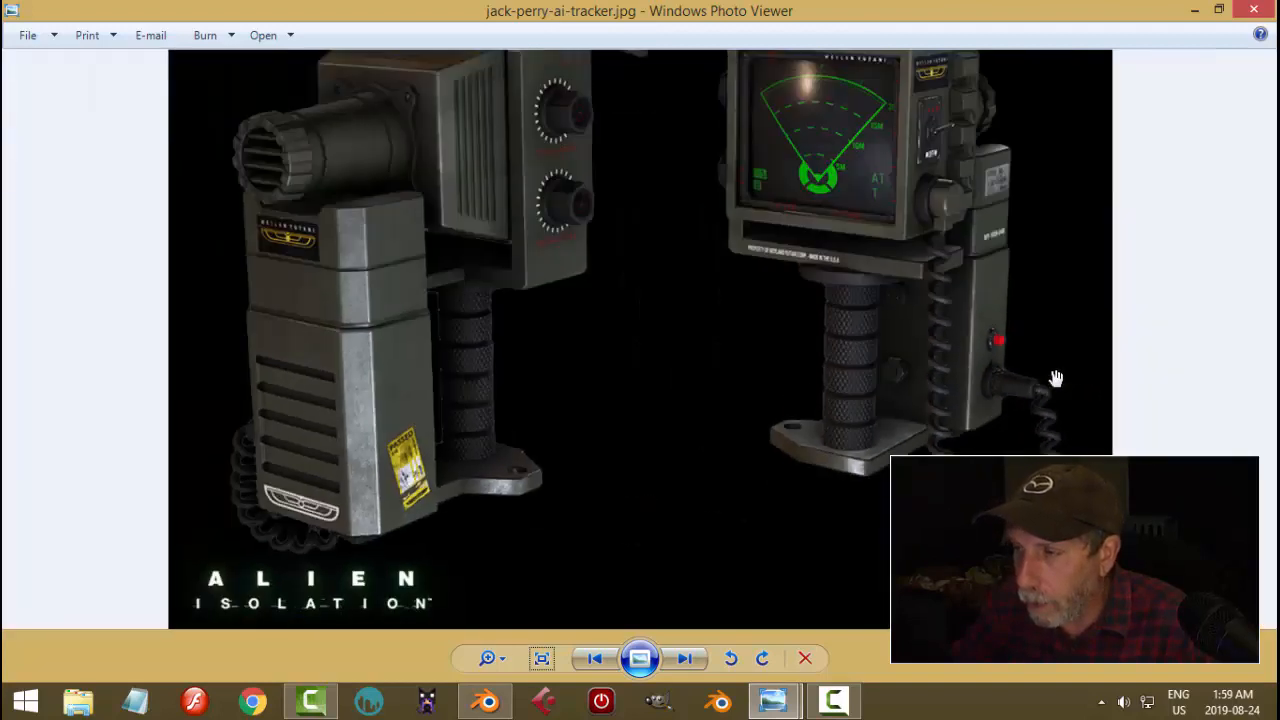
Switch back to Blender and compare the handle's lower end and feet with the background reference in Front view.
{"action": "left_click", "coordinate": [487, 701]}
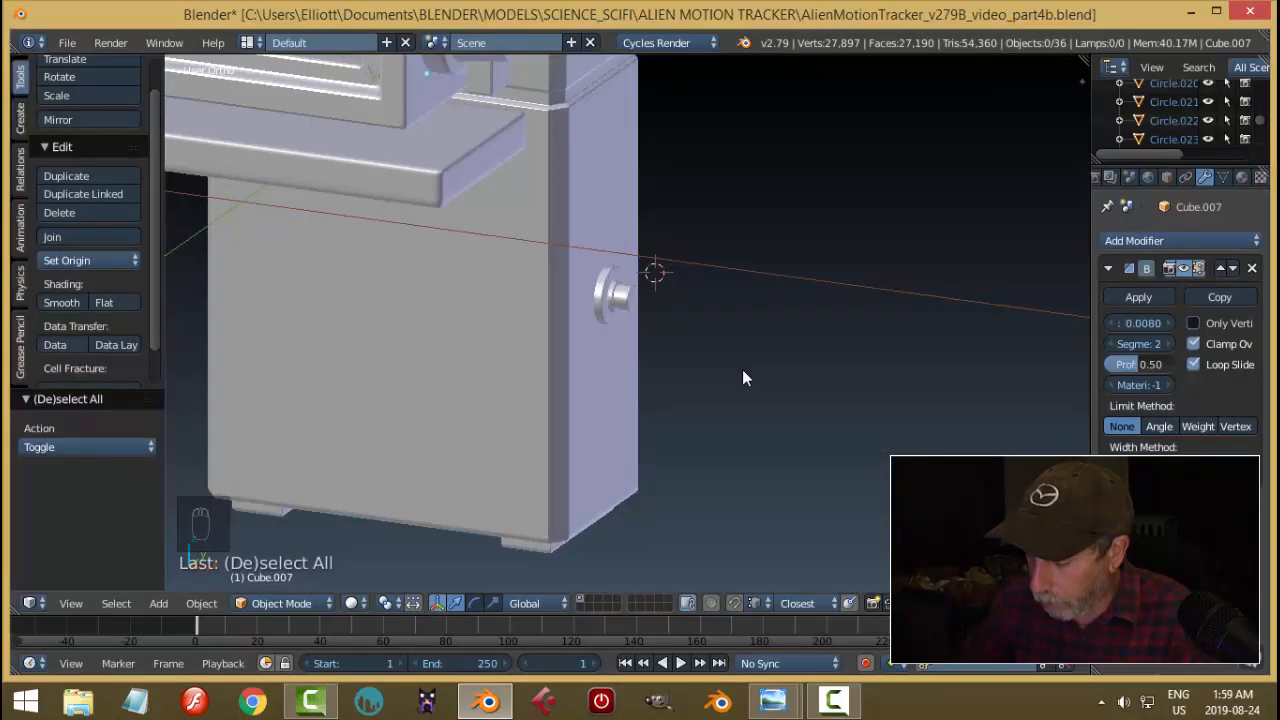
{"action": "key", "text": "KP_1"}
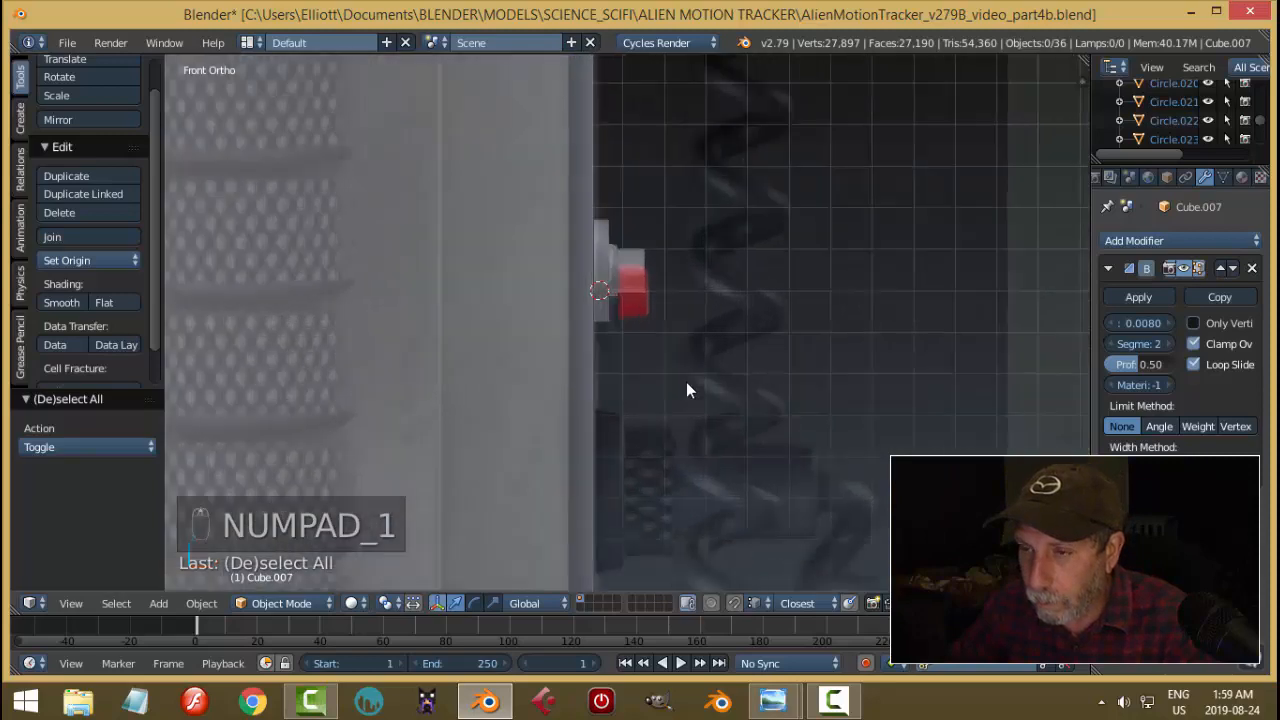
{"action": "scroll", "coordinate": [625, 455], "scroll_direction": "down", "scroll_amount": 3}
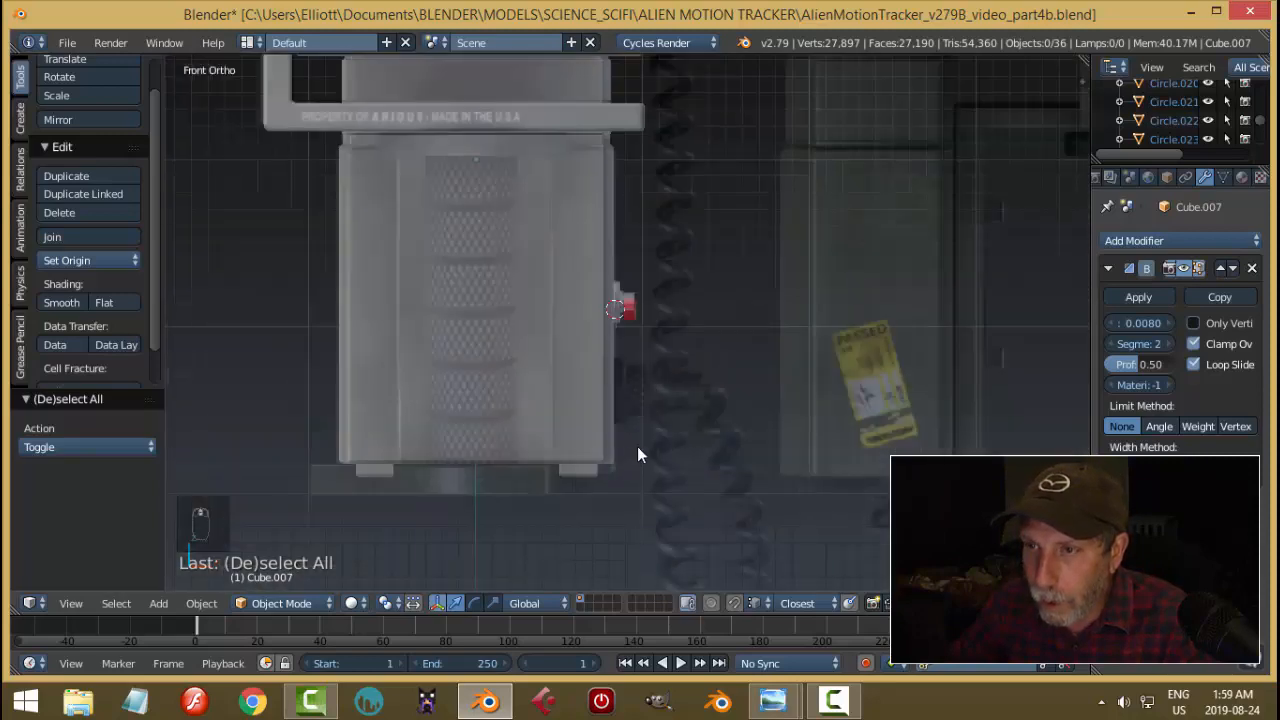
{"action": "middle_click_drag", "start_coordinate": [658, 433], "coordinate": [641, 398], "text": "shift"}
{"action": "scroll", "coordinate": [640, 392], "scroll_direction": "down", "scroll_amount": 1}
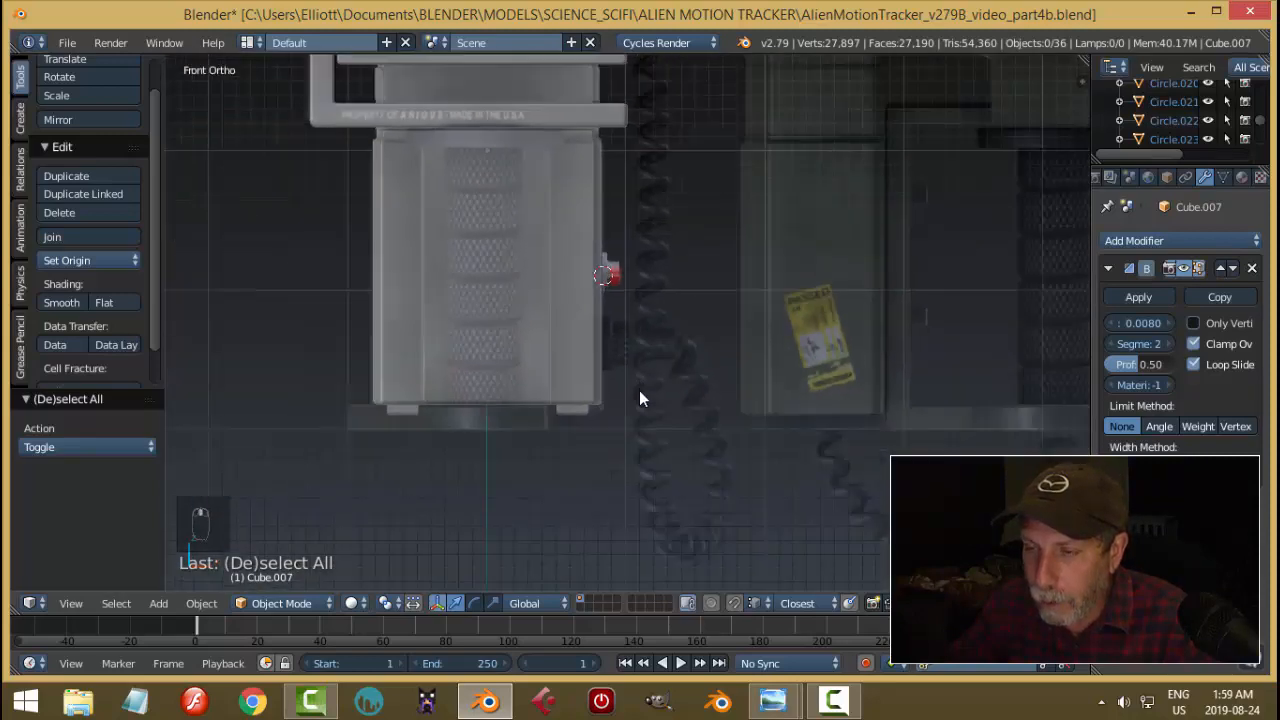
{"action": "scroll", "coordinate": [646, 395], "scroll_direction": "up", "scroll_amount": 3}
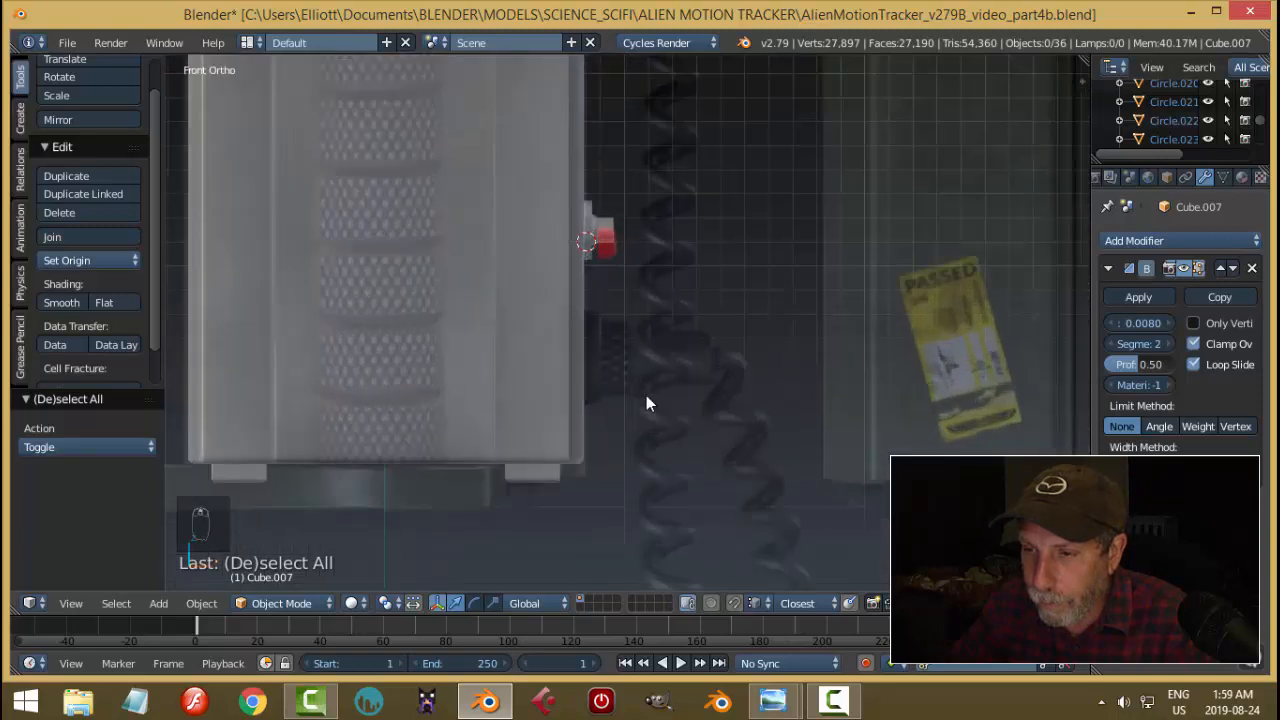
{"action": "middle_click_drag", "start_coordinate": [557, 477], "coordinate": [629, 329], "text": "shift"}
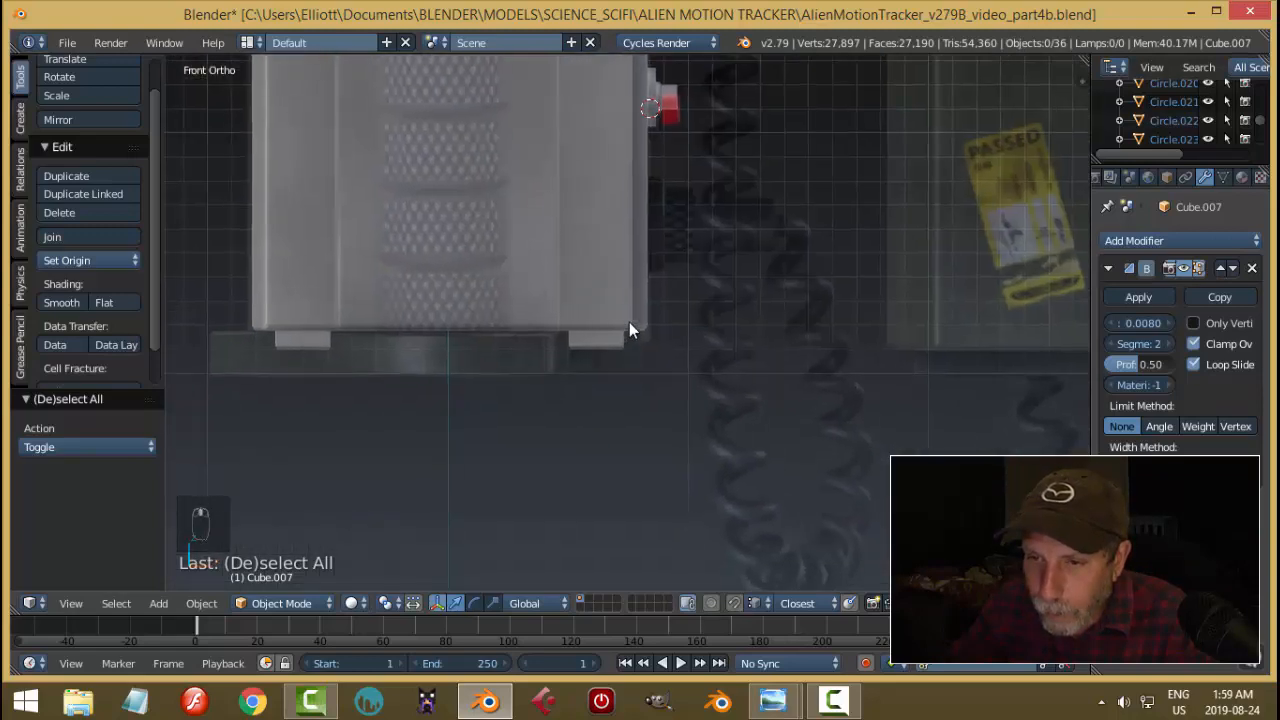
{"action": "scroll", "coordinate": [614, 377], "scroll_direction": "up", "scroll_amount": 1}
{"action": "scroll", "coordinate": [605, 378], "scroll_direction": "up", "scroll_amount": 1}
Scale the foot on the red button's side to about 0.435 along X and shift it about -0.054 along X.
{"action": "right_click", "coordinate": [592, 335]}
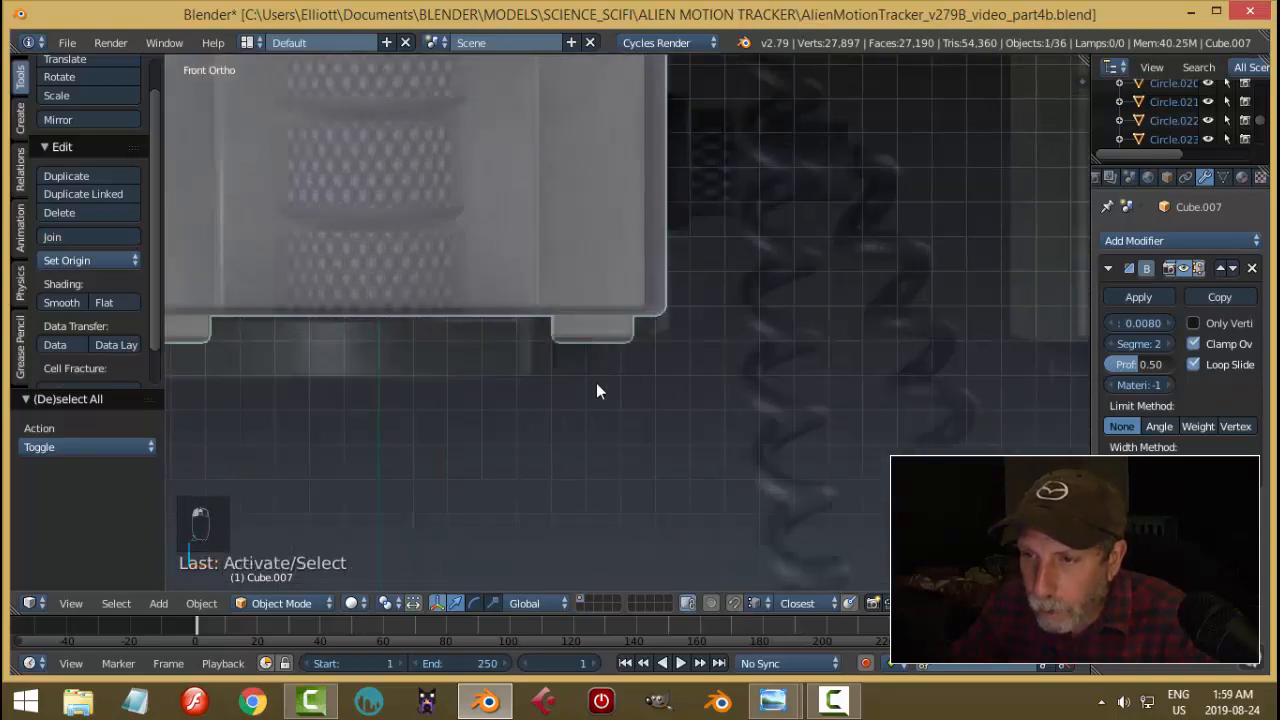
{"action": "scroll", "coordinate": [510, 400], "scroll_direction": "down", "scroll_amount": 2}
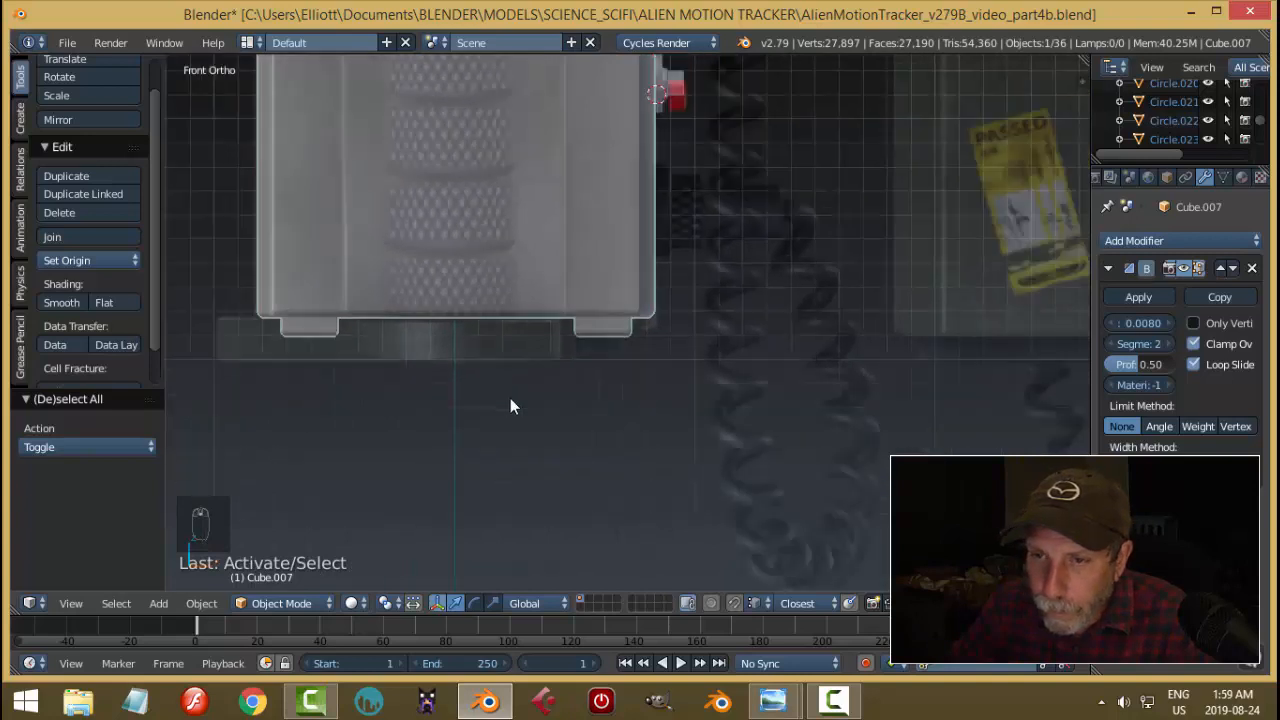
{"action": "key", "text": "Tab"}
{"action": "scroll", "coordinate": [662, 352], "scroll_direction": "up", "scroll_amount": 3}
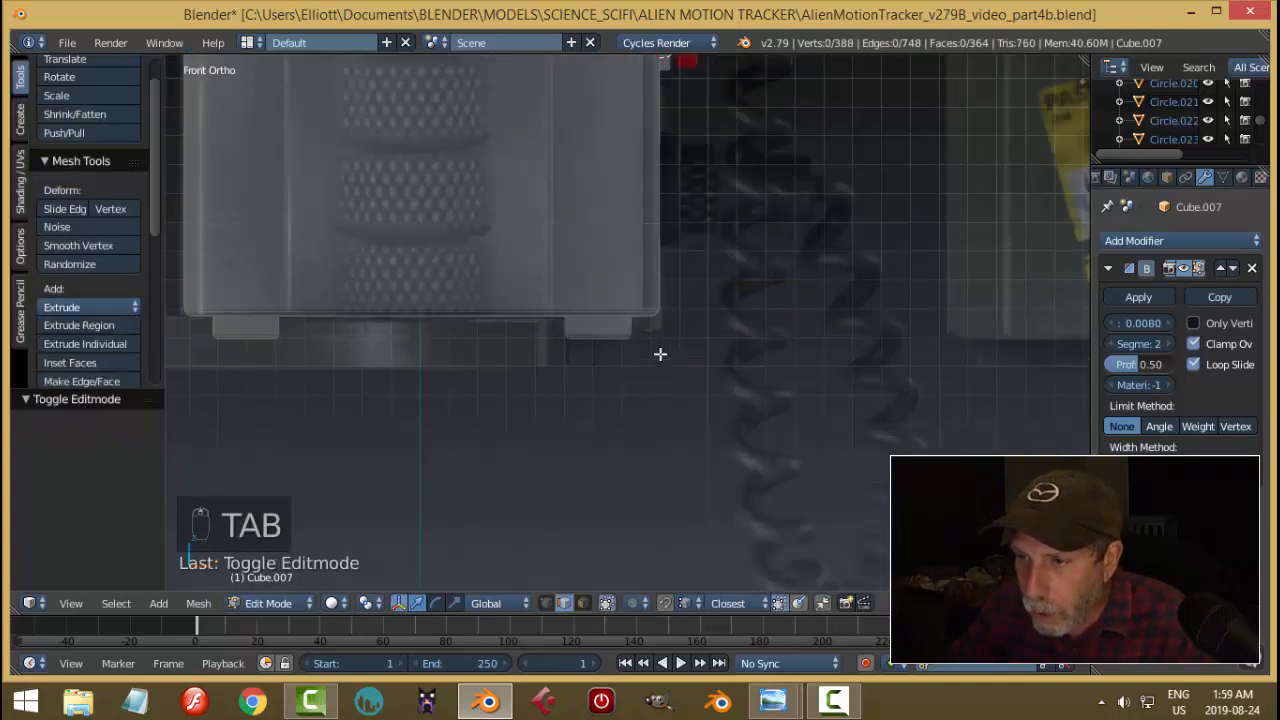
{"action": "right_click", "coordinate": [618, 343]}
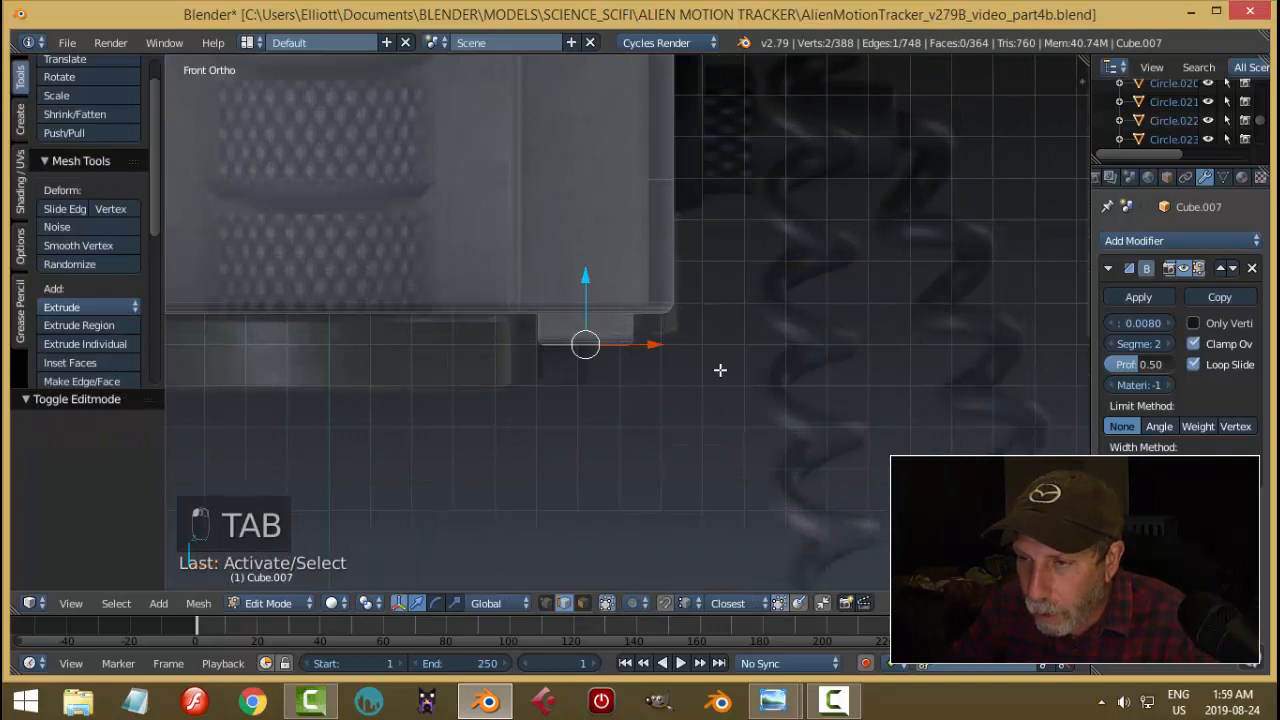
{"action": "key", "text": "ctrl+l"}
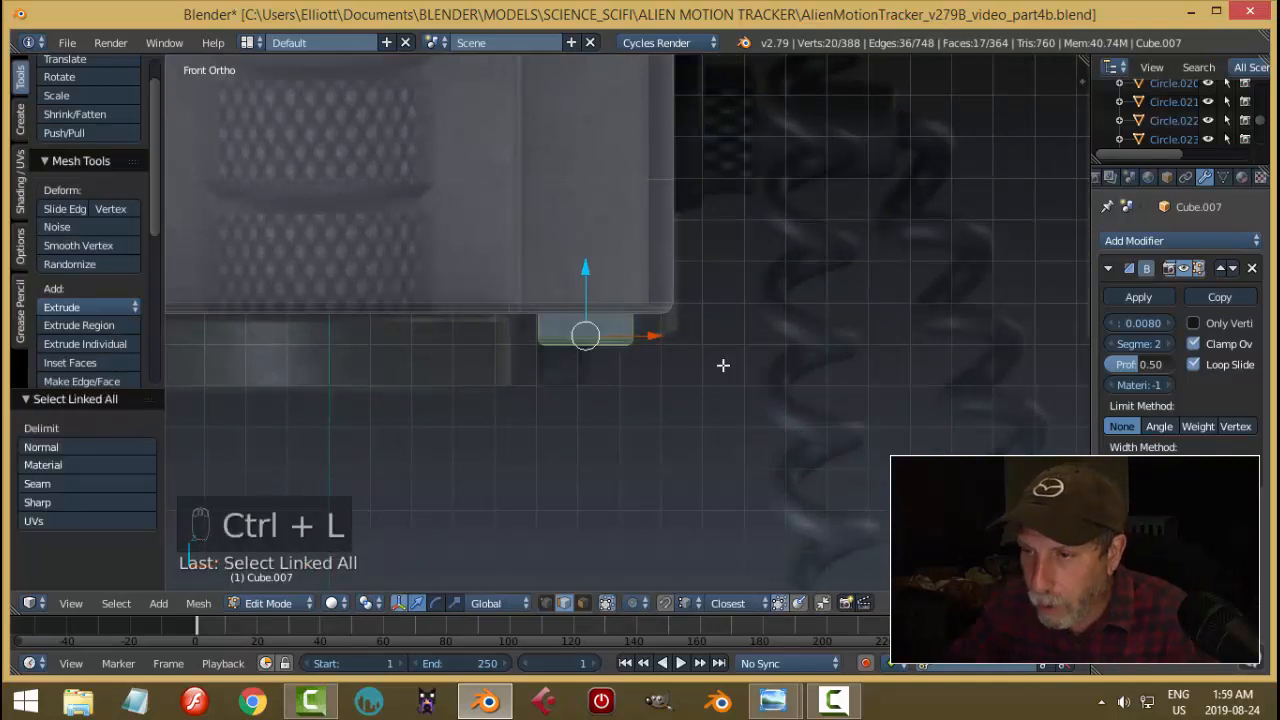
{"action": "scroll", "coordinate": [616, 400], "scroll_direction": "up", "scroll_amount": 1}
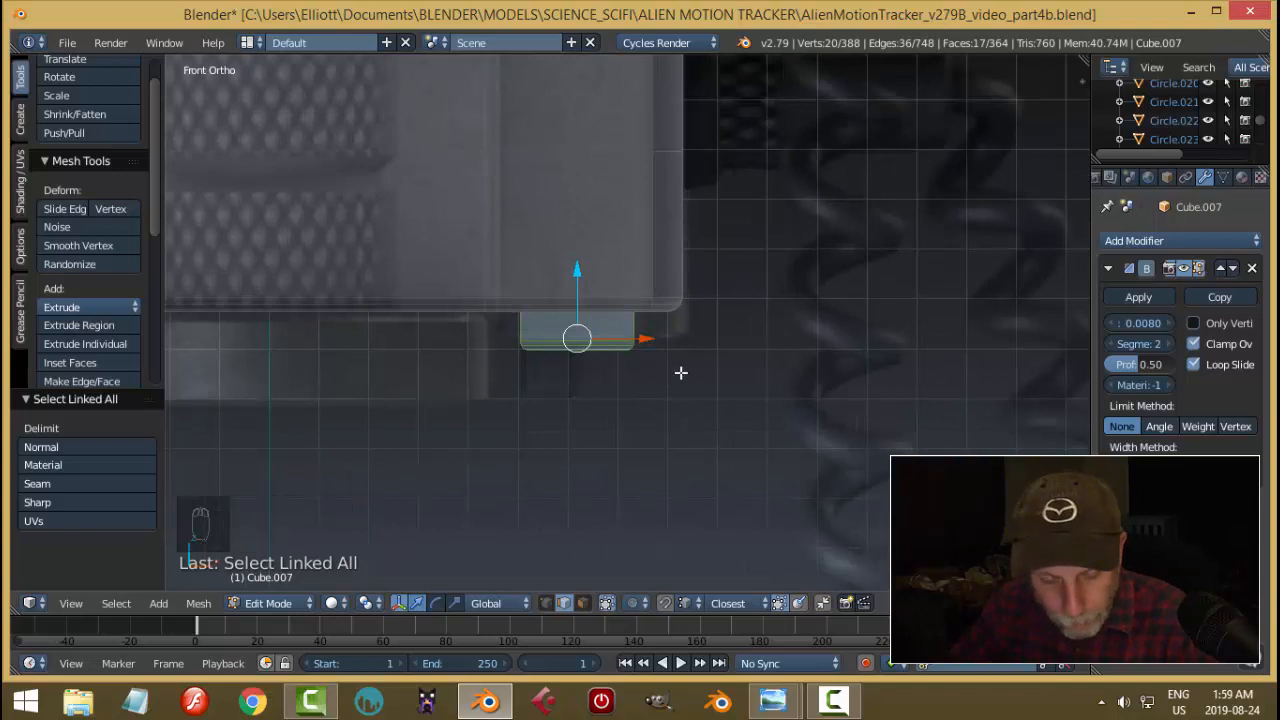
{"action": "key", "text": "s"}
{"action": "key", "text": "x"}
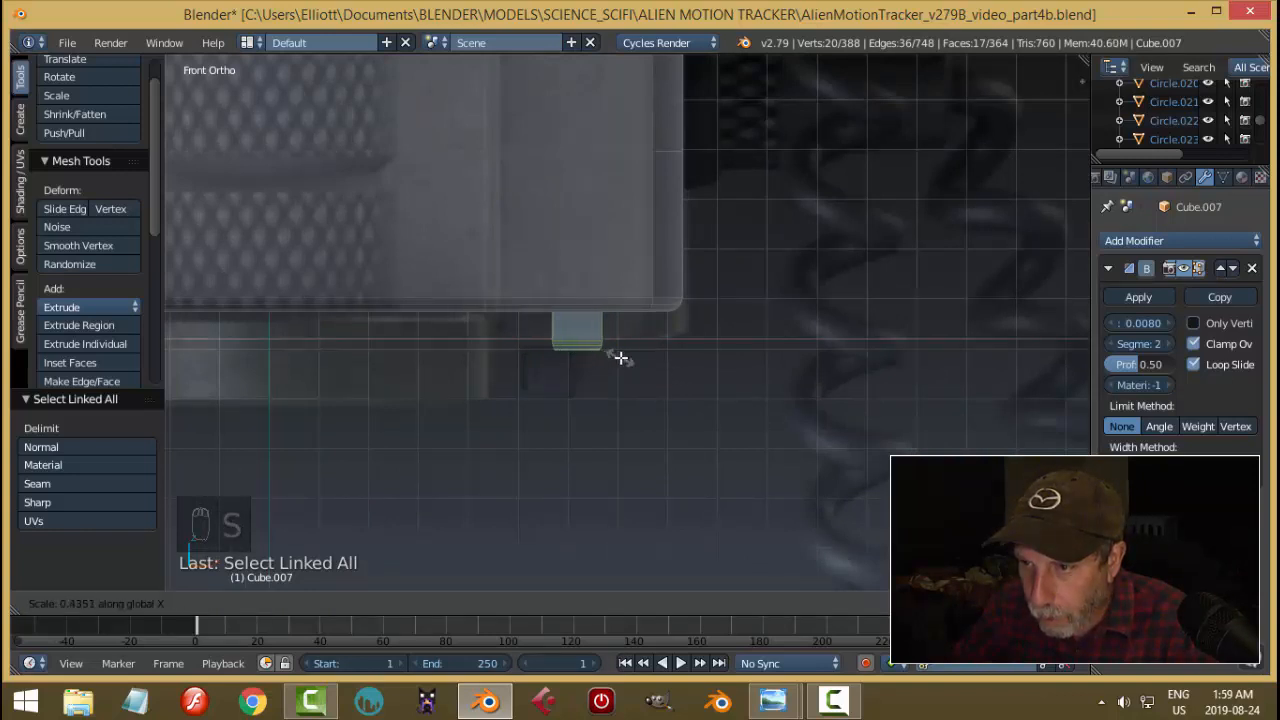
{"action": "left_click", "coordinate": [620, 357]}
{"action": "scroll", "coordinate": [652, 349], "scroll_direction": "down", "scroll_amount": 1}
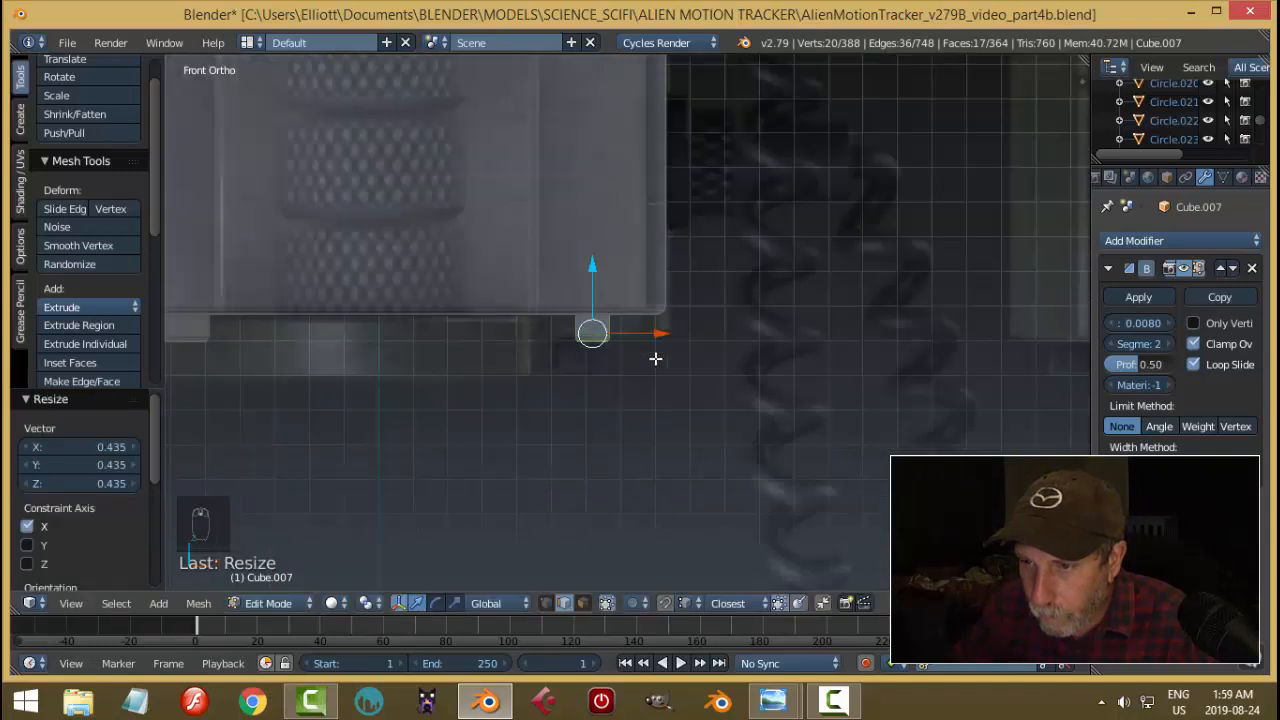
{"action": "left_click_drag", "start_coordinate": [660, 334], "coordinate": [643, 346]}
{"action": "scroll", "coordinate": [495, 408], "scroll_direction": "down", "scroll_amount": 2}
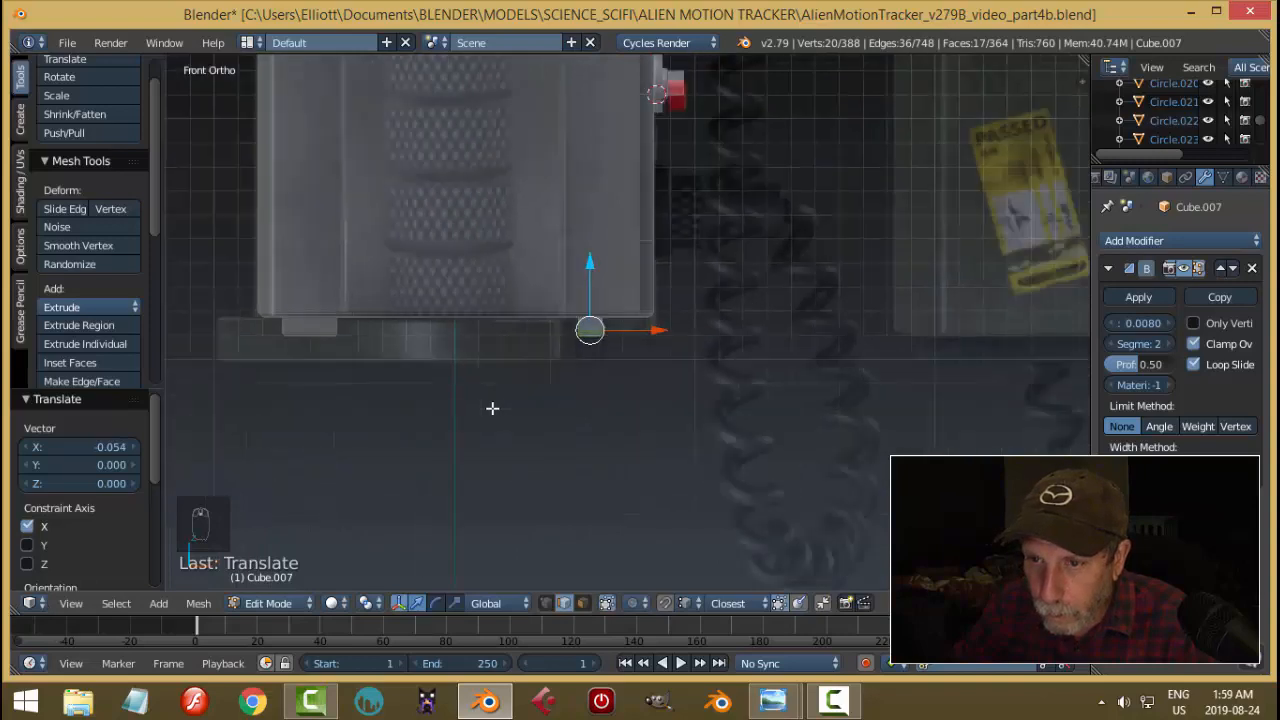
Delete all faces of the wide foot on the side opposite the red button.
{"action": "middle_click_drag", "start_coordinate": [570, 423], "coordinate": [597, 231]}
{"action": "middle_click_drag", "start_coordinate": [617, 314], "coordinate": [518, 321]}
{"action": "right_click", "coordinate": [317, 326]}
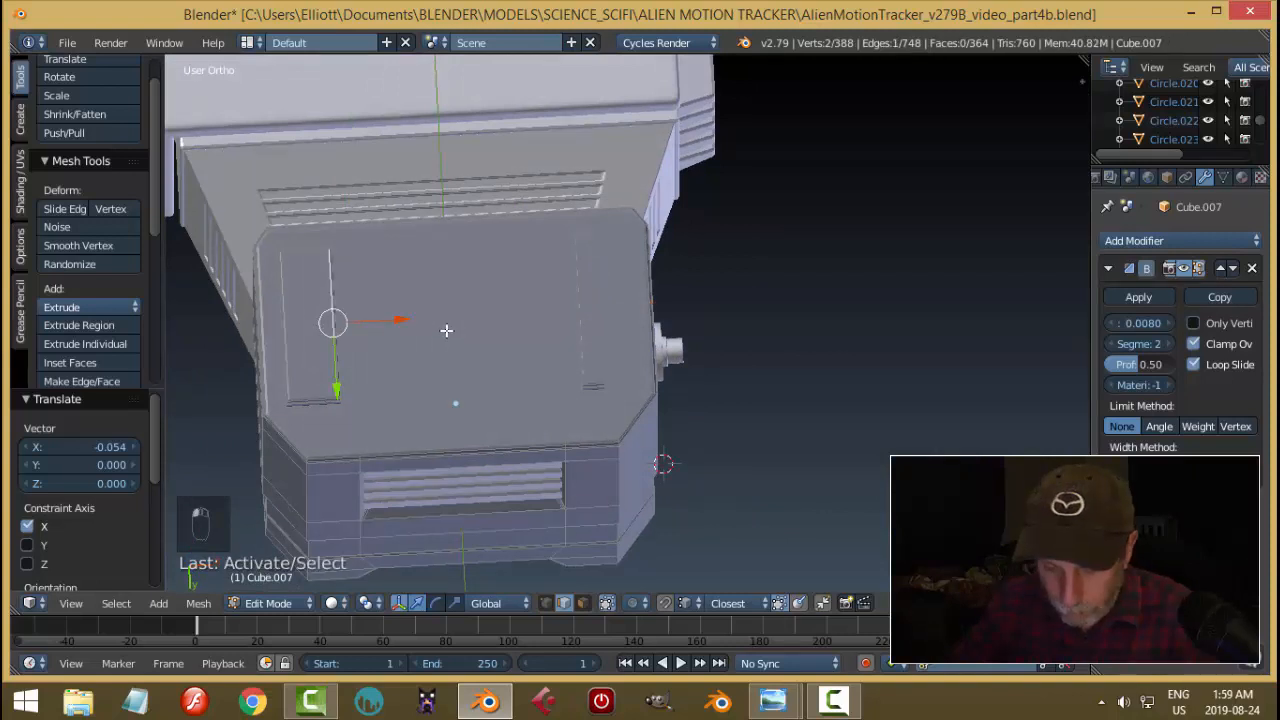
{"action": "key", "text": "ctrl+l"}
{"action": "key", "text": "x"}
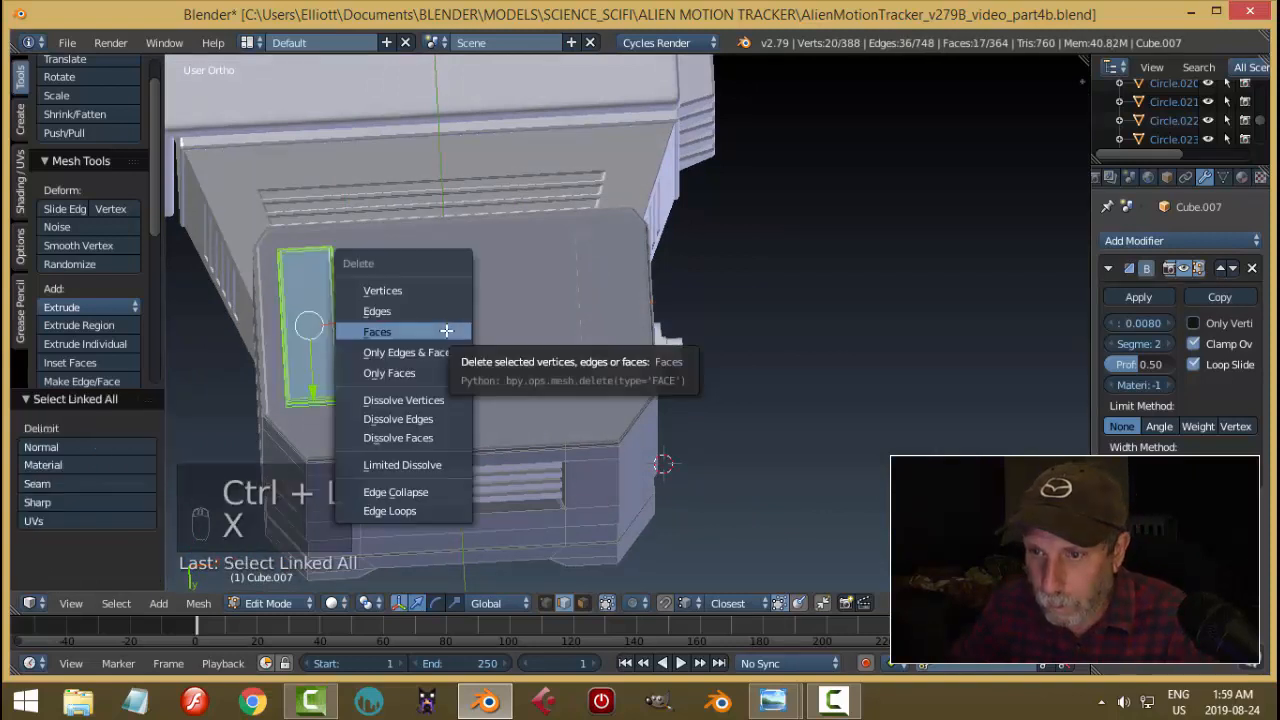
{"action": "left_click", "coordinate": [446, 331]}
Duplicate the narrowed foot in Bottom view, move the copy about -1.123 along X, and return to Object Mode with everything deselected.
{"action": "right_click", "coordinate": [586, 296]}
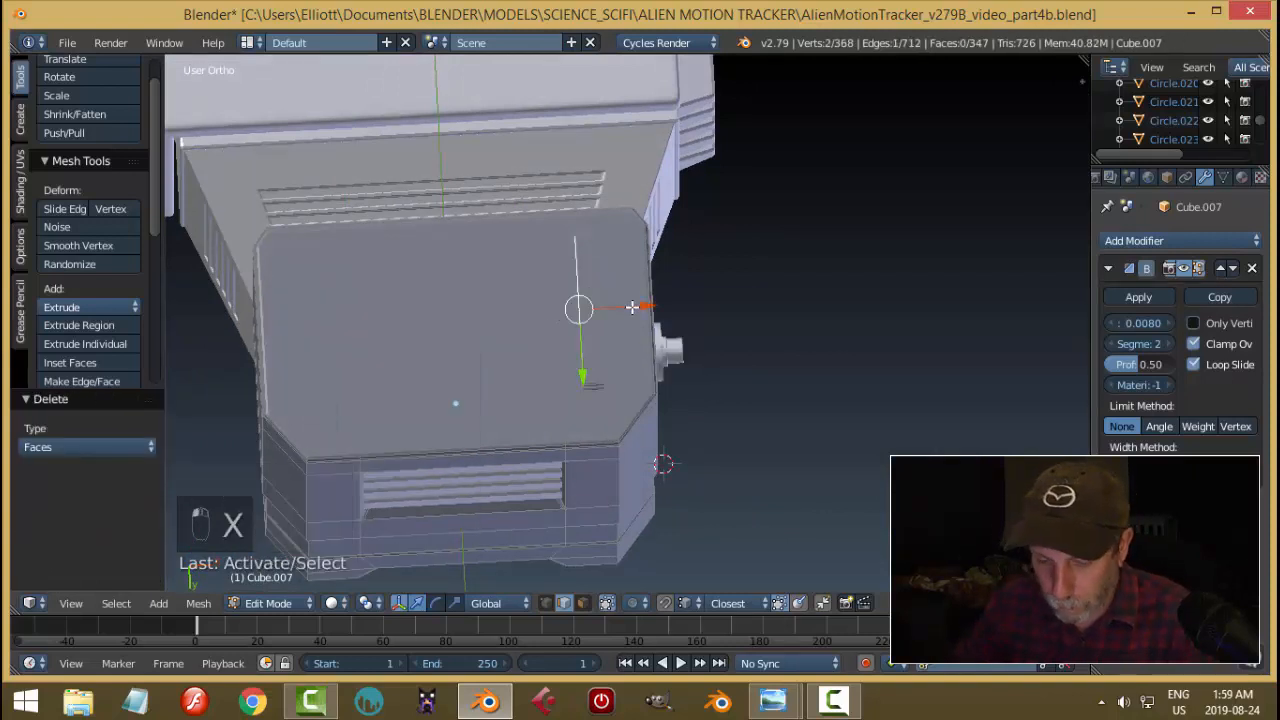
{"action": "key", "text": "ctrl+l"}
{"action": "key", "text": "ctrl+KP_7"}
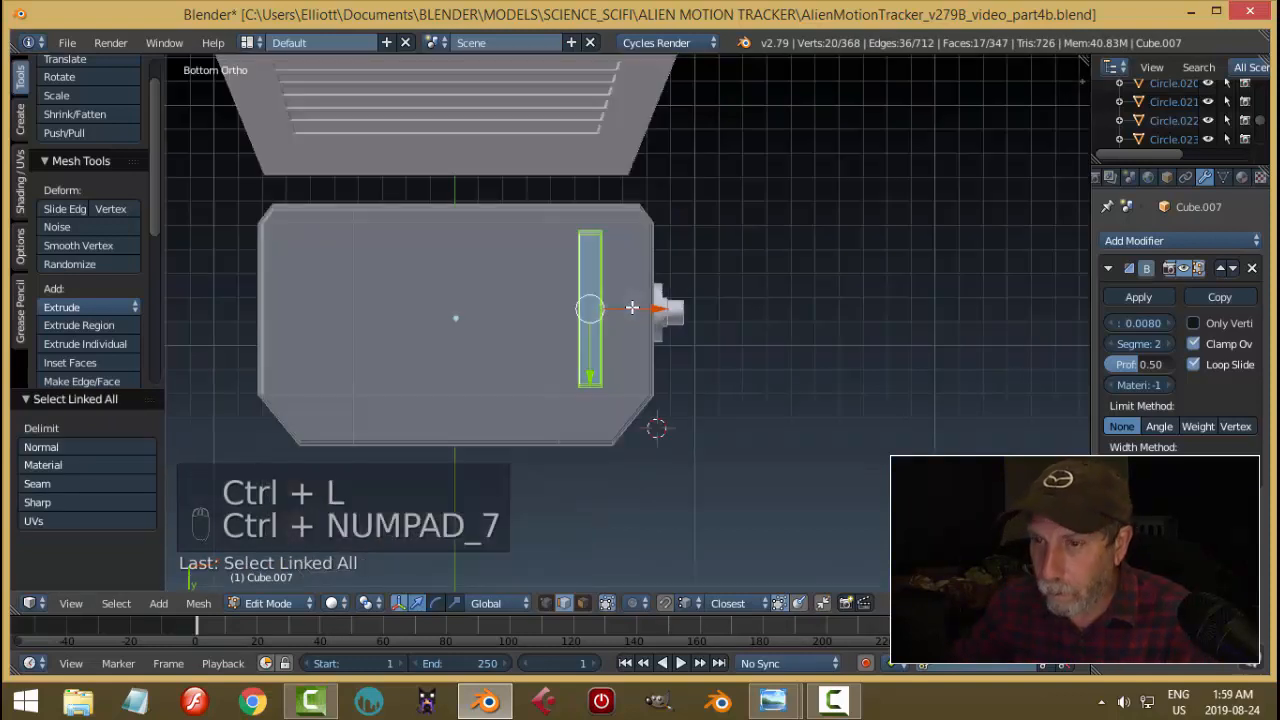
{"action": "key", "text": "shift+d"}
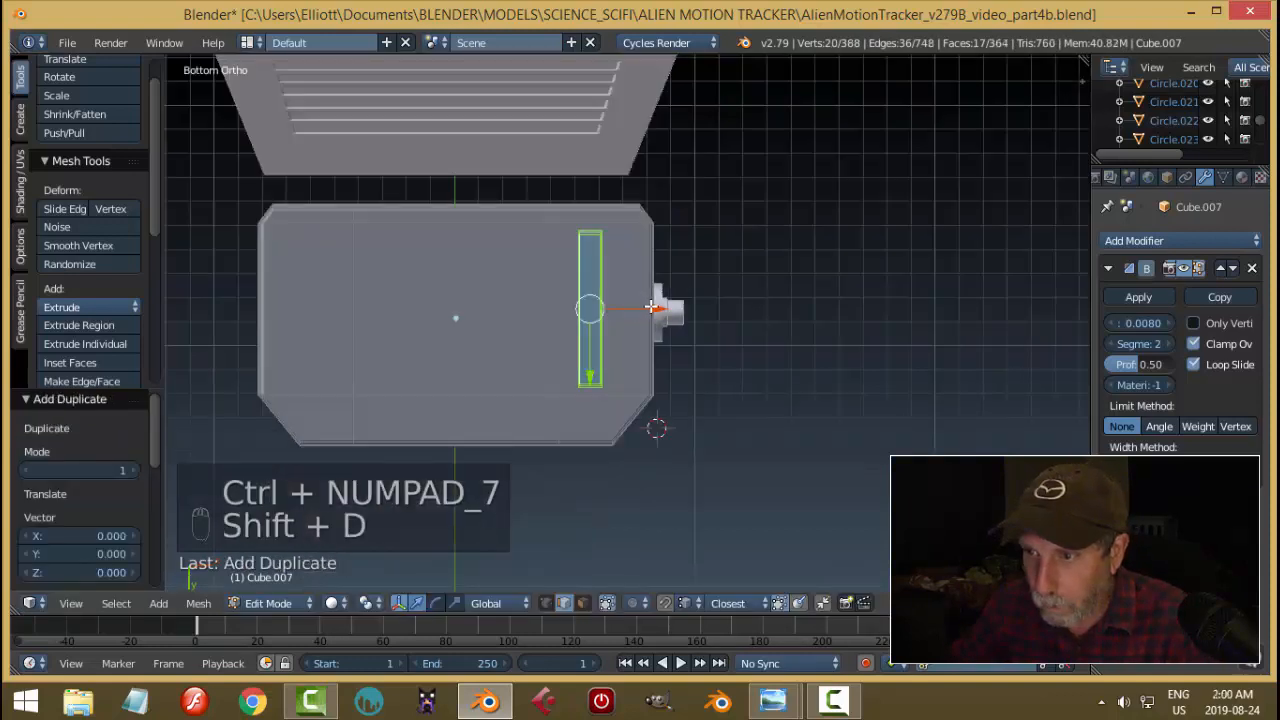
{"action": "left_click", "coordinate": [388, 331]}
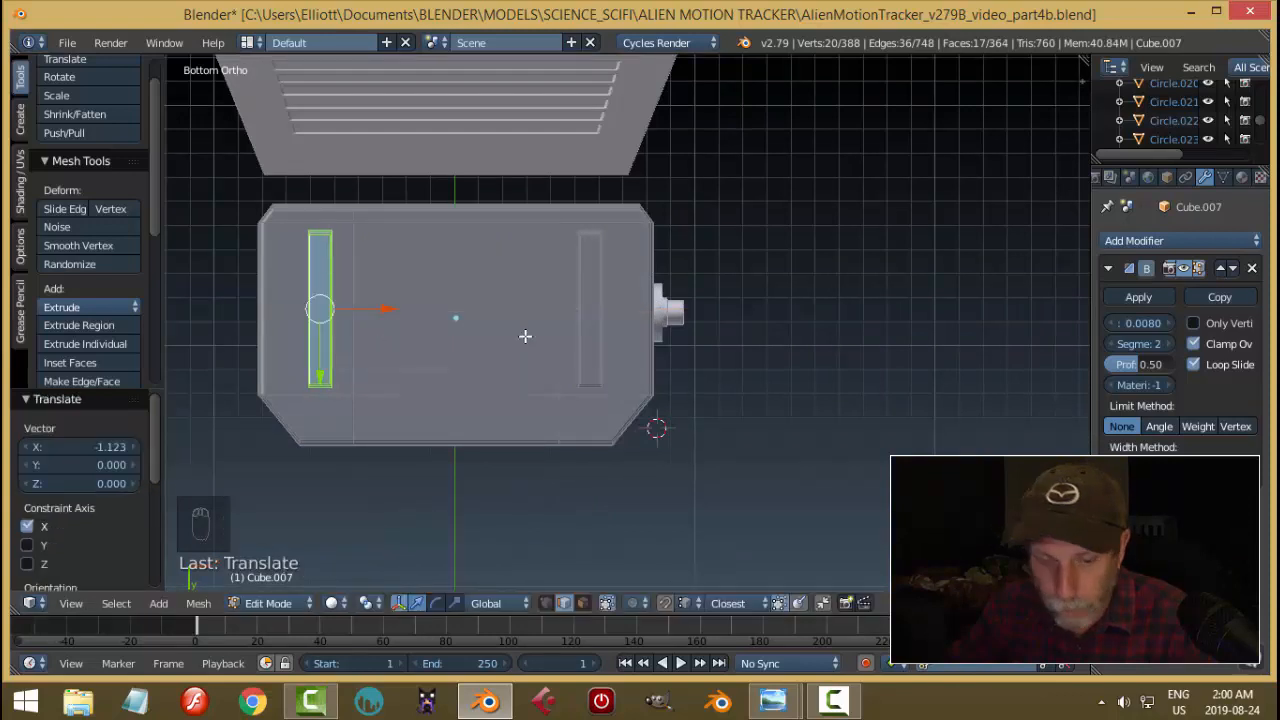
{"action": "key", "text": "a"}
{"action": "scroll", "coordinate": [524, 334], "scroll_direction": "down", "scroll_amount": 3}
{"action": "middle_click_drag", "start_coordinate": [557, 317], "coordinate": [628, 318]}
{"action": "key", "text": "Tab"}
{"action": "key", "text": "a"}
{"action": "key", "text": "a"}
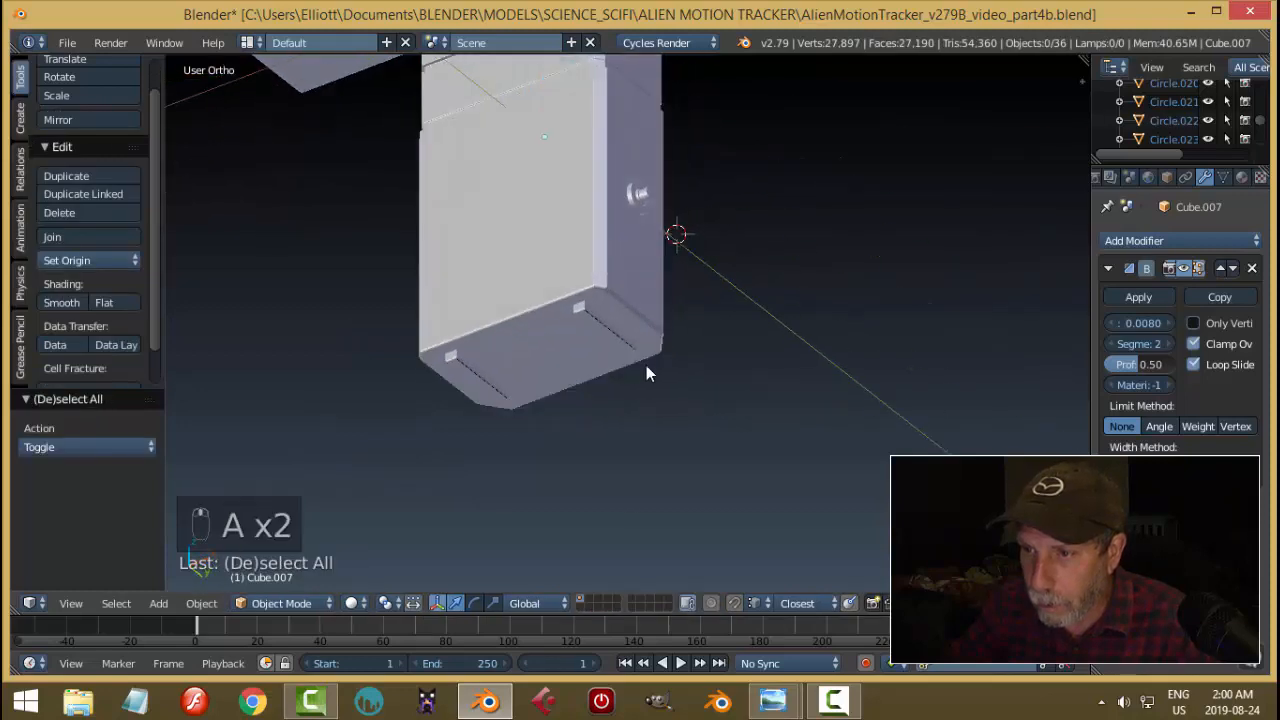
Compare the narrowed feet with the handle's lower end in the background reference's different views, using Front view.
{"action": "middle_click_drag", "start_coordinate": [648, 368], "coordinate": [743, 433]}
{"action": "key", "text": "KP_1"}
{"action": "scroll", "coordinate": [743, 434], "scroll_direction": "up", "scroll_amount": 4}
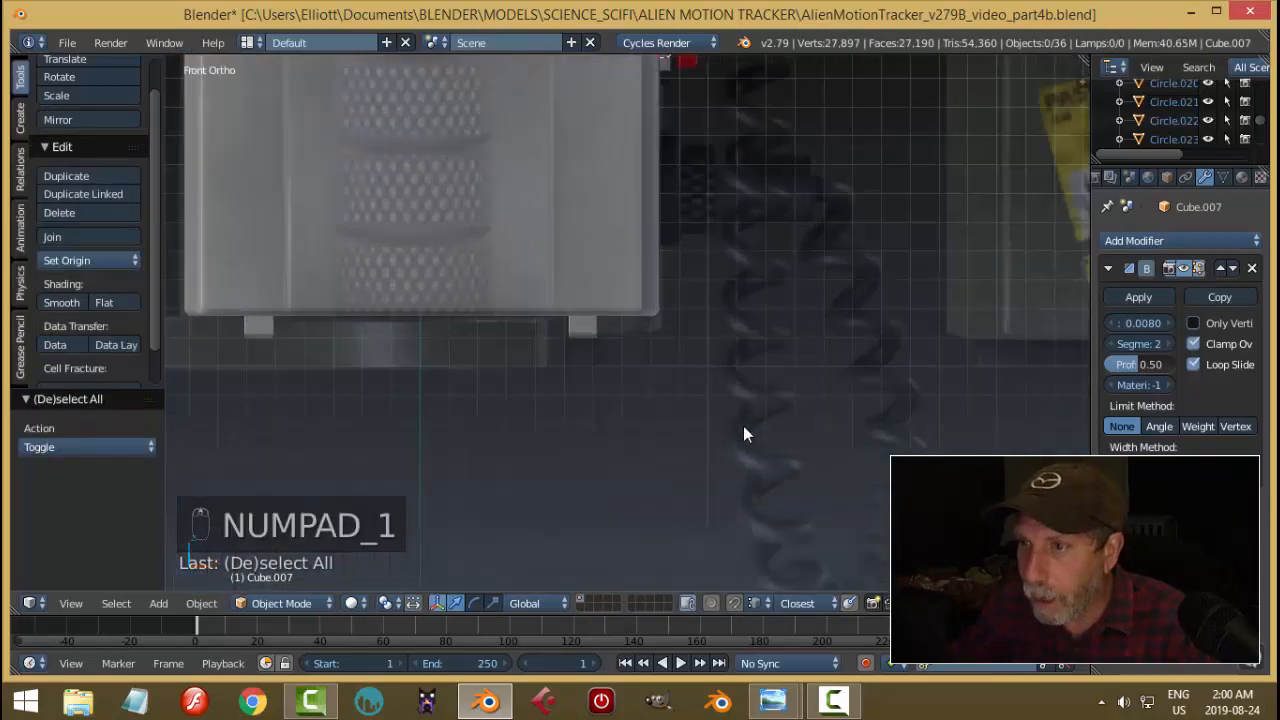
{"action": "scroll", "coordinate": [650, 455], "scroll_direction": "down", "scroll_amount": 4}
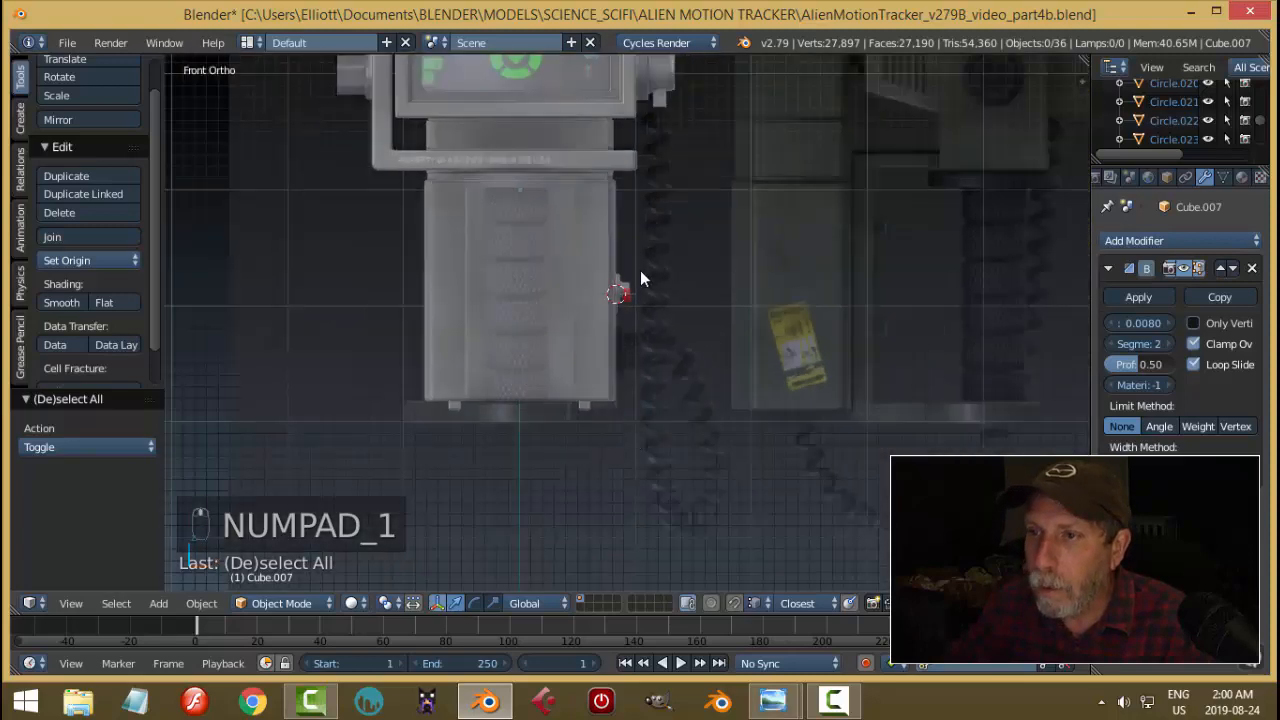
{"action": "middle_click_drag", "start_coordinate": [641, 272], "coordinate": [628, 354], "text": "shift"}
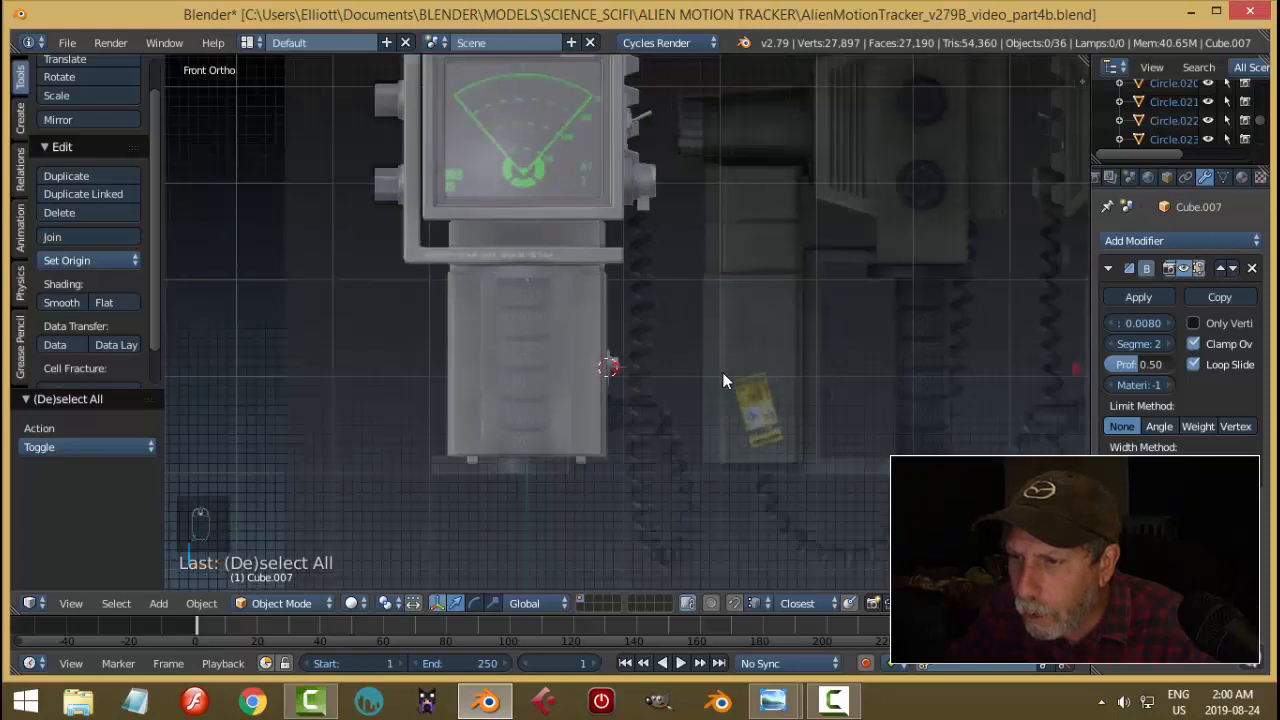
{"action": "middle_click_drag", "start_coordinate": [787, 401], "coordinate": [647, 278], "text": "shift"}
{"action": "scroll", "coordinate": [661, 333], "scroll_direction": "up", "scroll_amount": 2}
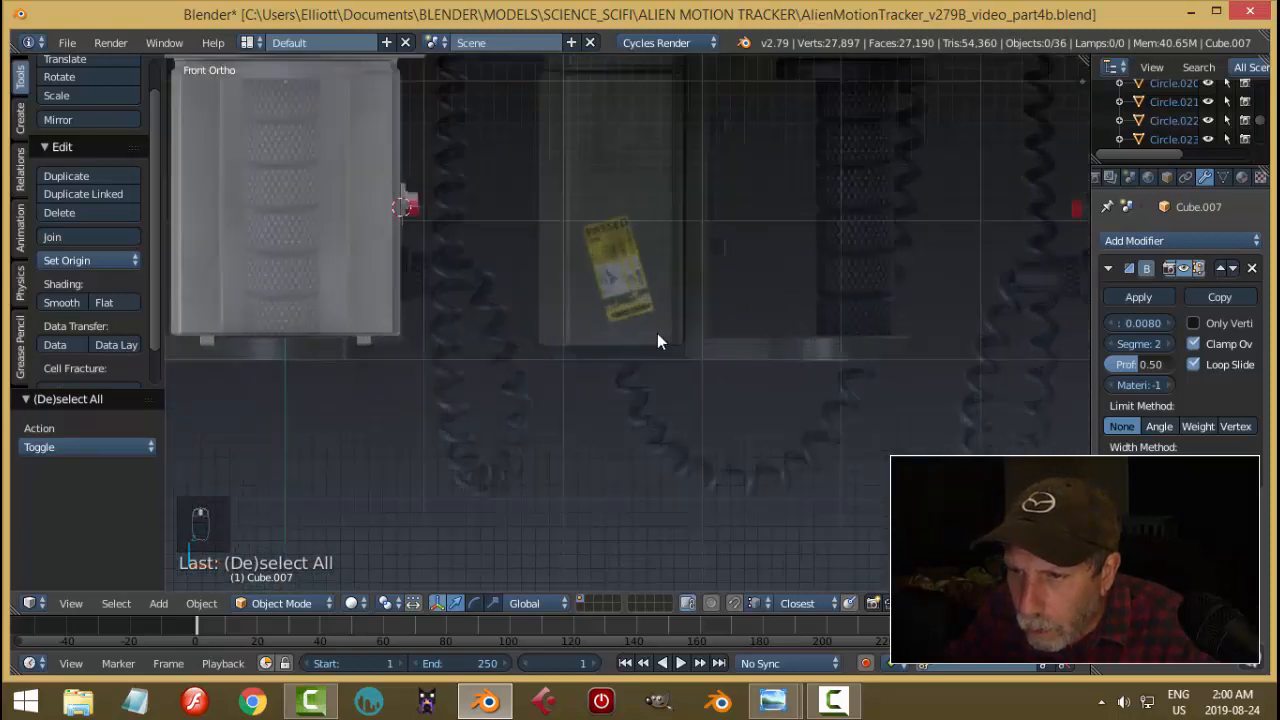
{"action": "scroll", "coordinate": [369, 375], "scroll_direction": "up", "scroll_amount": 2}
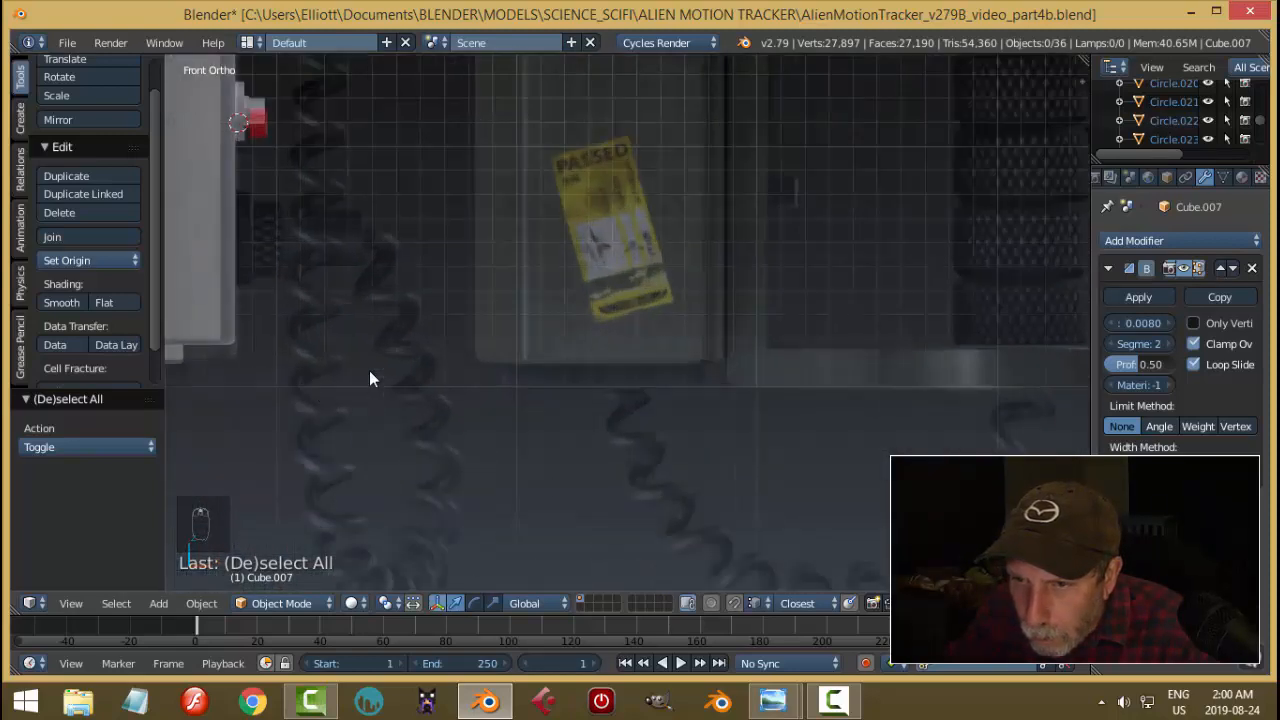
{"action": "middle_click_drag", "start_coordinate": [369, 372], "coordinate": [546, 306], "text": "shift"}
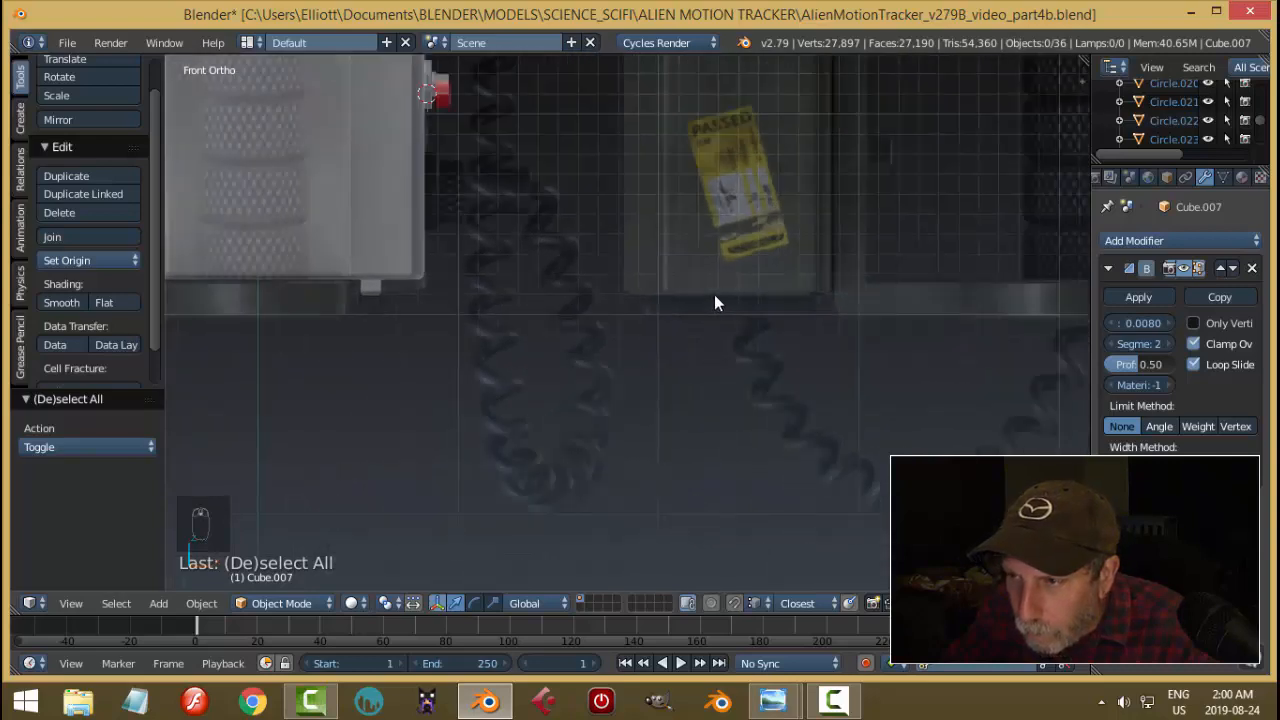
{"action": "scroll", "coordinate": [714, 300], "scroll_direction": "up", "scroll_amount": 3}
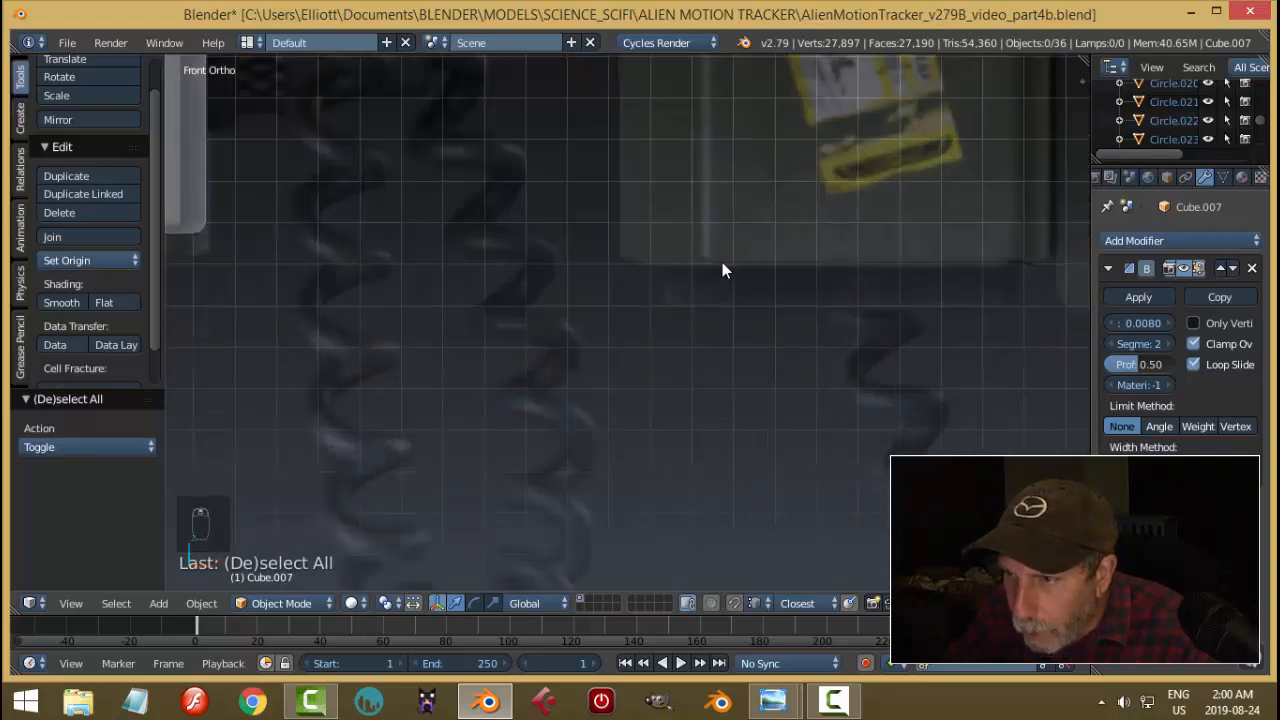
{"action": "scroll", "coordinate": [716, 271], "scroll_direction": "down", "scroll_amount": 4}
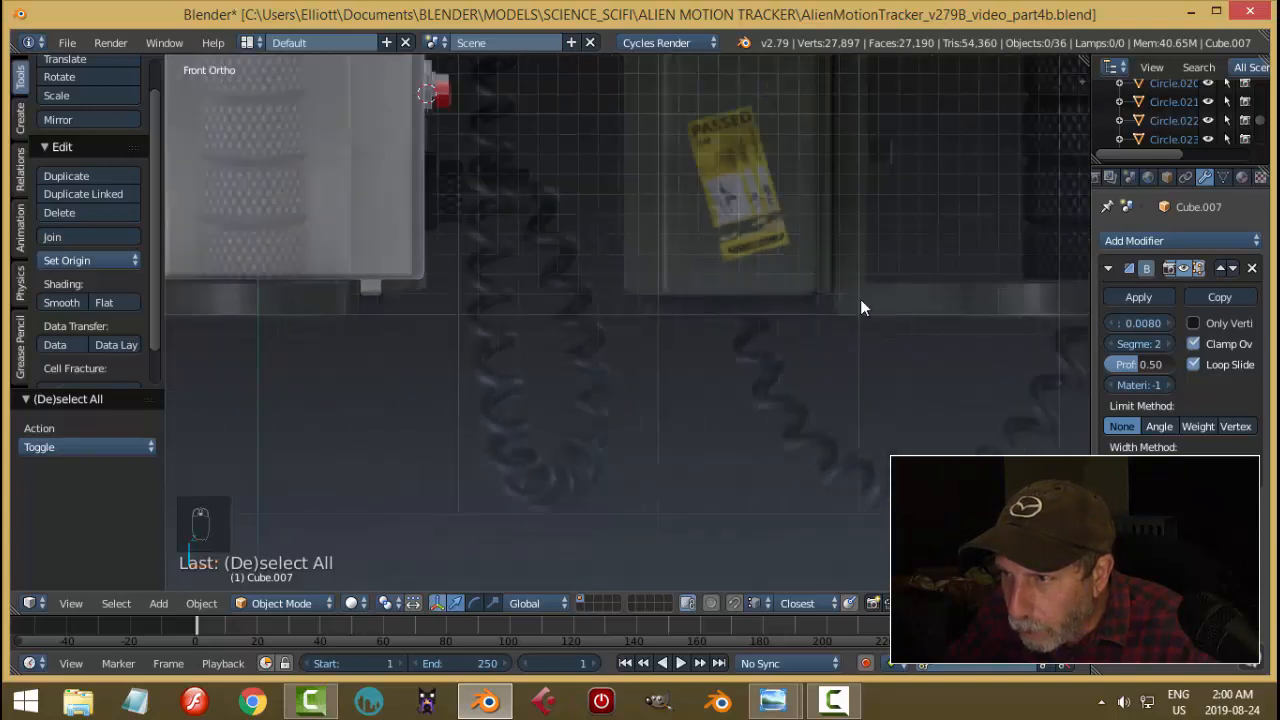
{"action": "middle_click_drag", "start_coordinate": [860, 299], "coordinate": [333, 308], "text": "shift"}
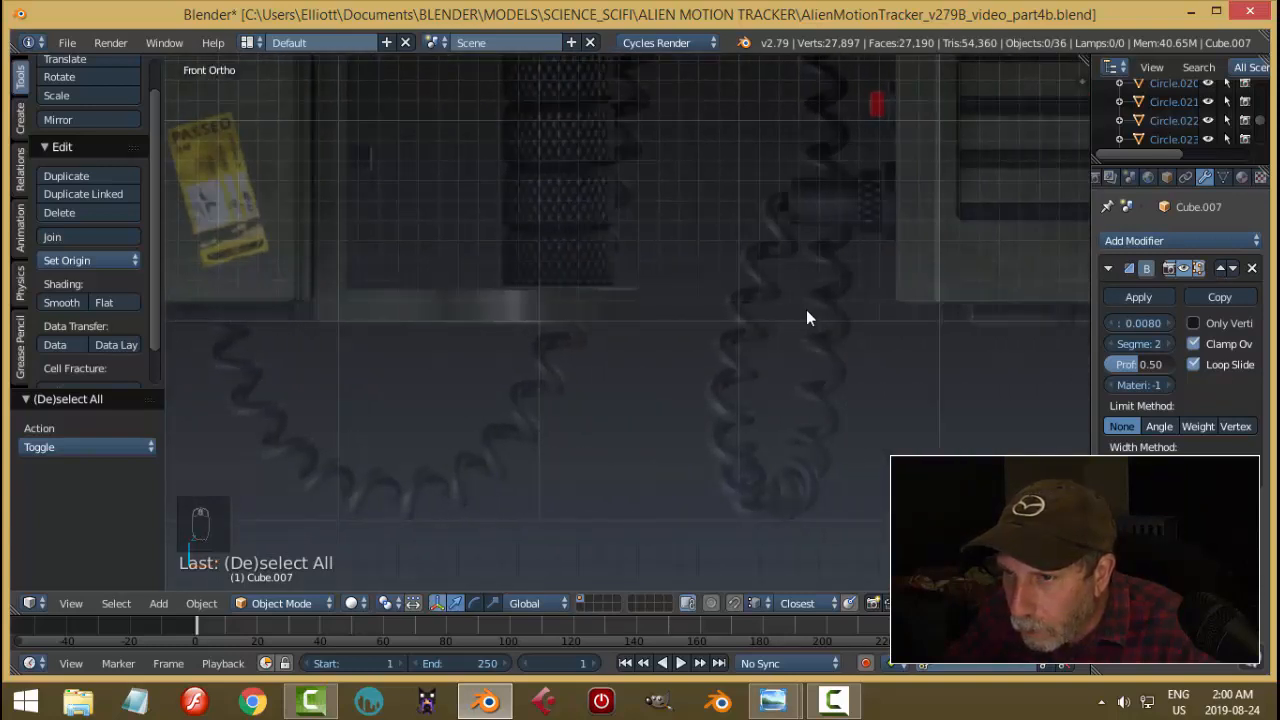
{"action": "scroll", "coordinate": [700, 308], "scroll_direction": "down", "scroll_amount": 1}
{"action": "middle_click_drag", "start_coordinate": [940, 309], "coordinate": [446, 317], "text": "shift"}
{"action": "mouse_move", "coordinate": [804, 318]}
{"action": "middle_mouse_down", "text": "shift"}
{"action": "mouse_move", "coordinate": [416, 335]}
{"action": "mouse_move", "coordinate": [738, 333]}
{"action": "middle_mouse_up", "text": "shift"}
{"action": "scroll", "coordinate": [440, 335], "scroll_direction": "down", "scroll_amount": 3}
{"action": "middle_click_drag", "start_coordinate": [434, 336], "coordinate": [933, 337], "text": "shift"}
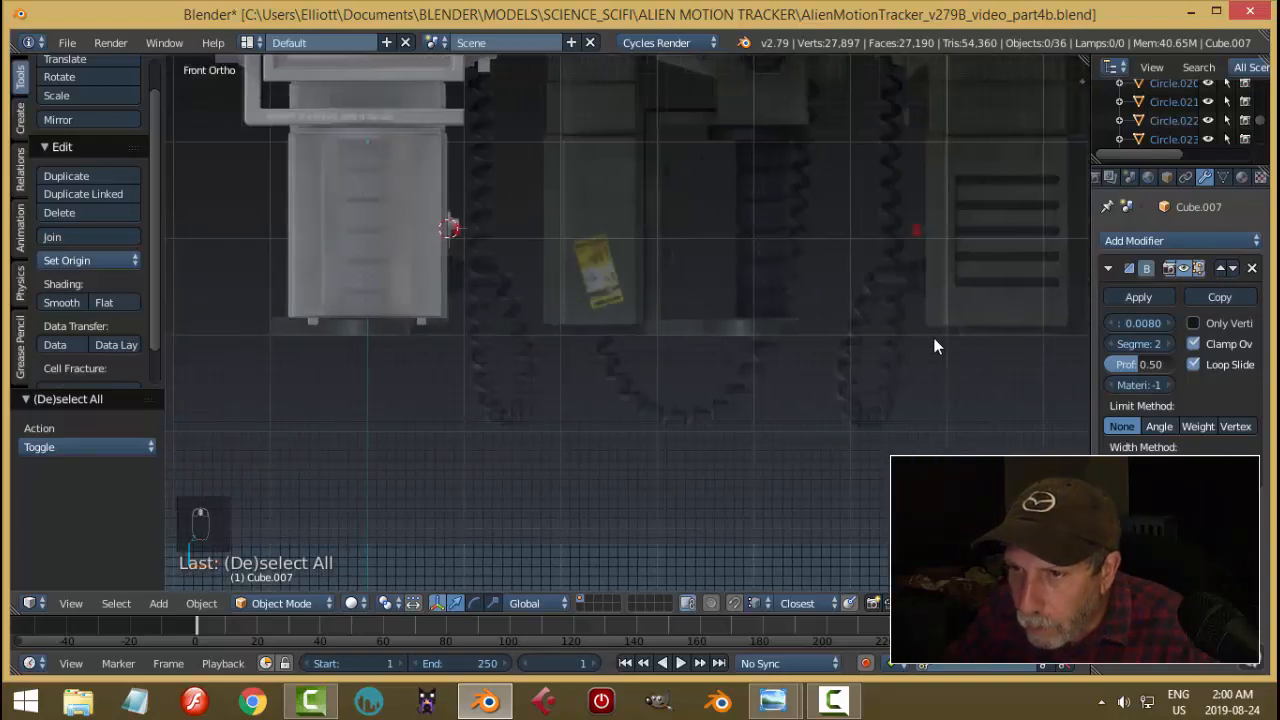
{"action": "middle_click_drag", "start_coordinate": [564, 334], "coordinate": [413, 346], "text": "shift"}
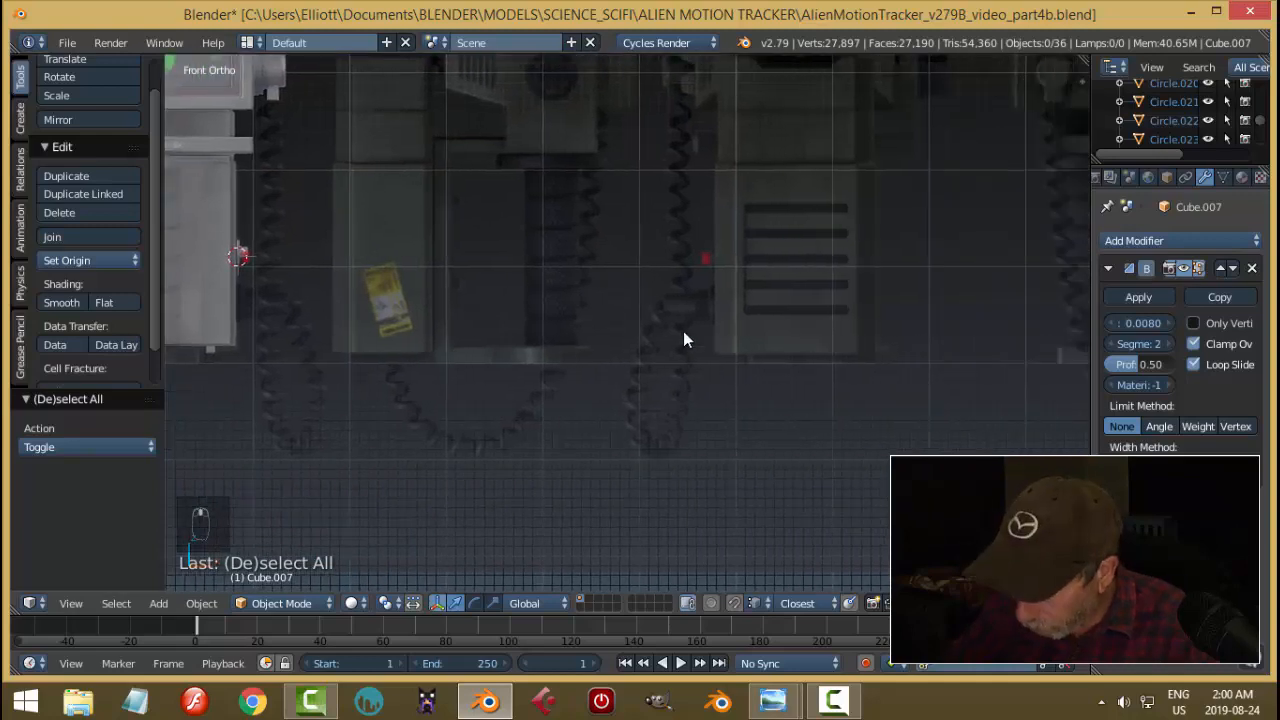
Separate all linked geometry of the foot on the red button's side into its own object and return to Object Mode.
{"action": "key", "text": "KP_3"}
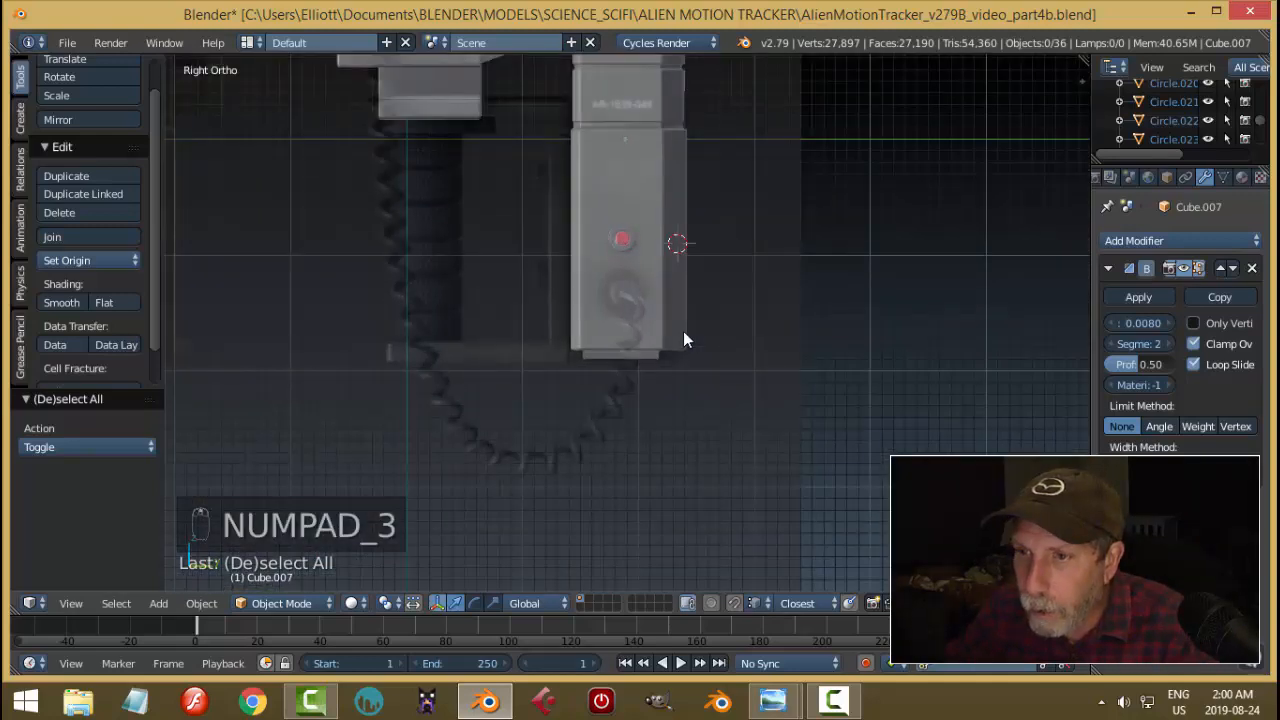
{"action": "scroll", "coordinate": [701, 345], "scroll_direction": "up", "scroll_amount": 3}
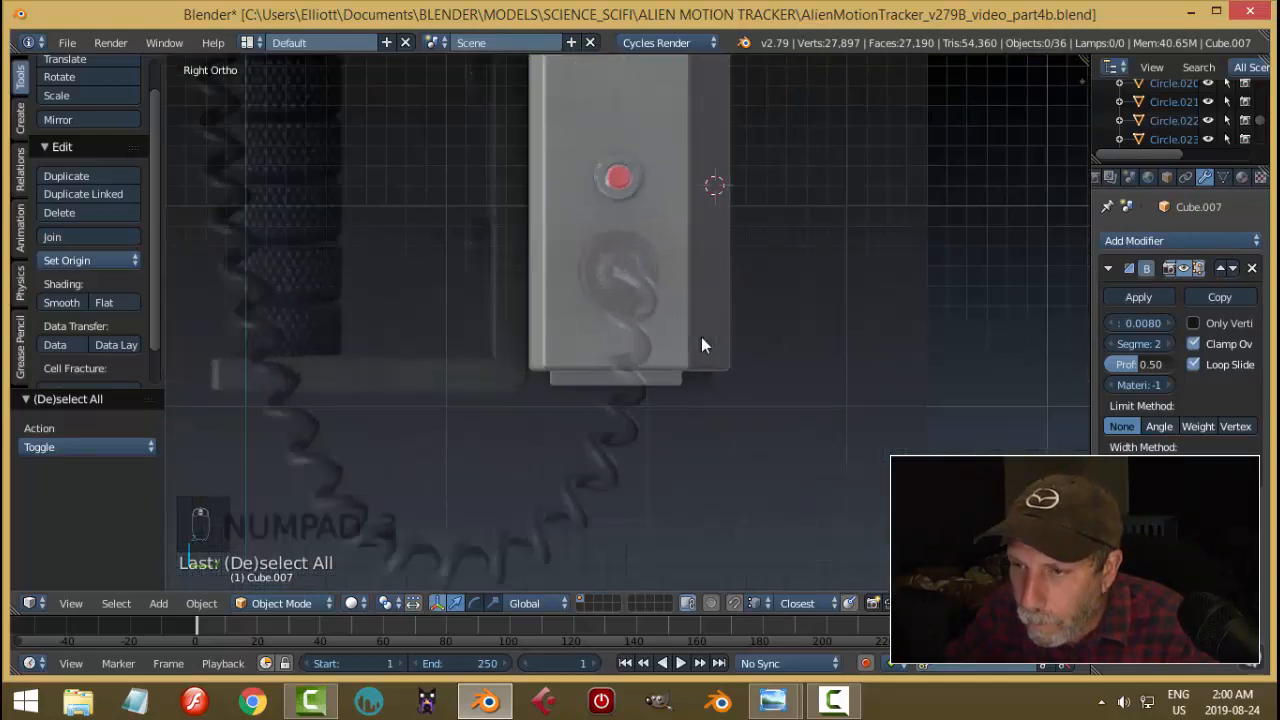
{"action": "scroll", "coordinate": [701, 345], "scroll_direction": "up", "scroll_amount": 1}
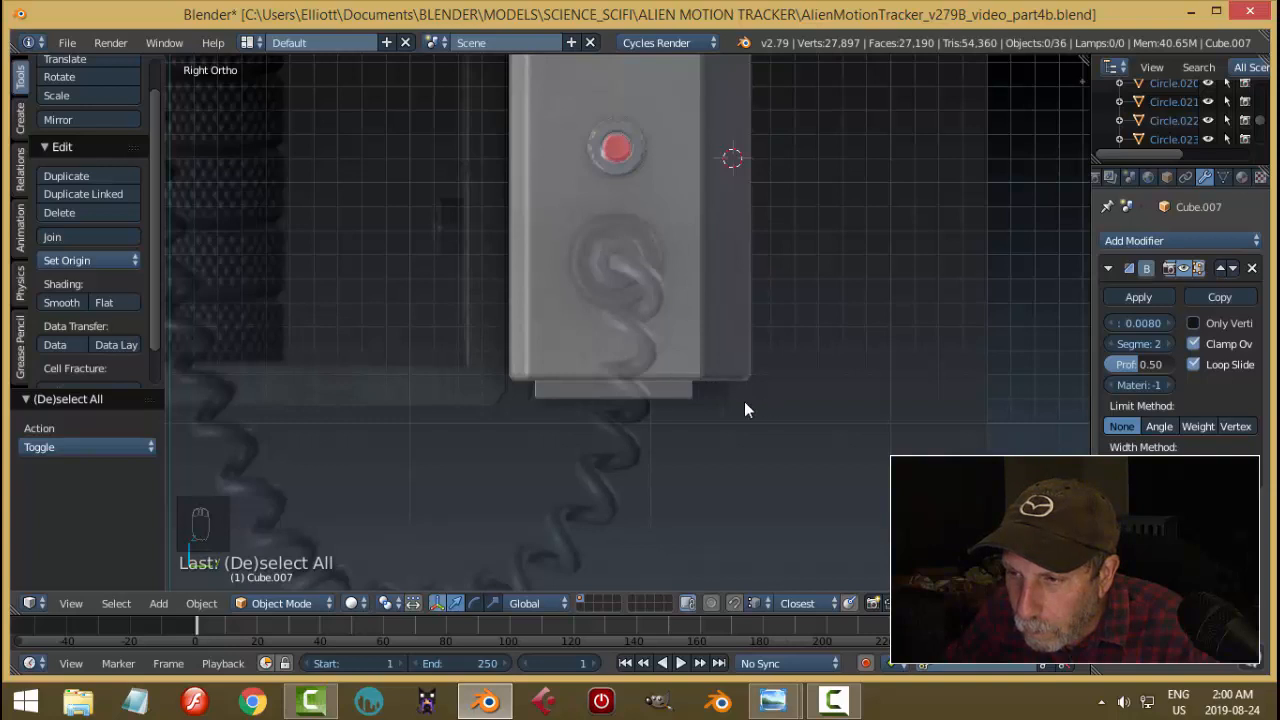
{"action": "right_click", "coordinate": [675, 393]}
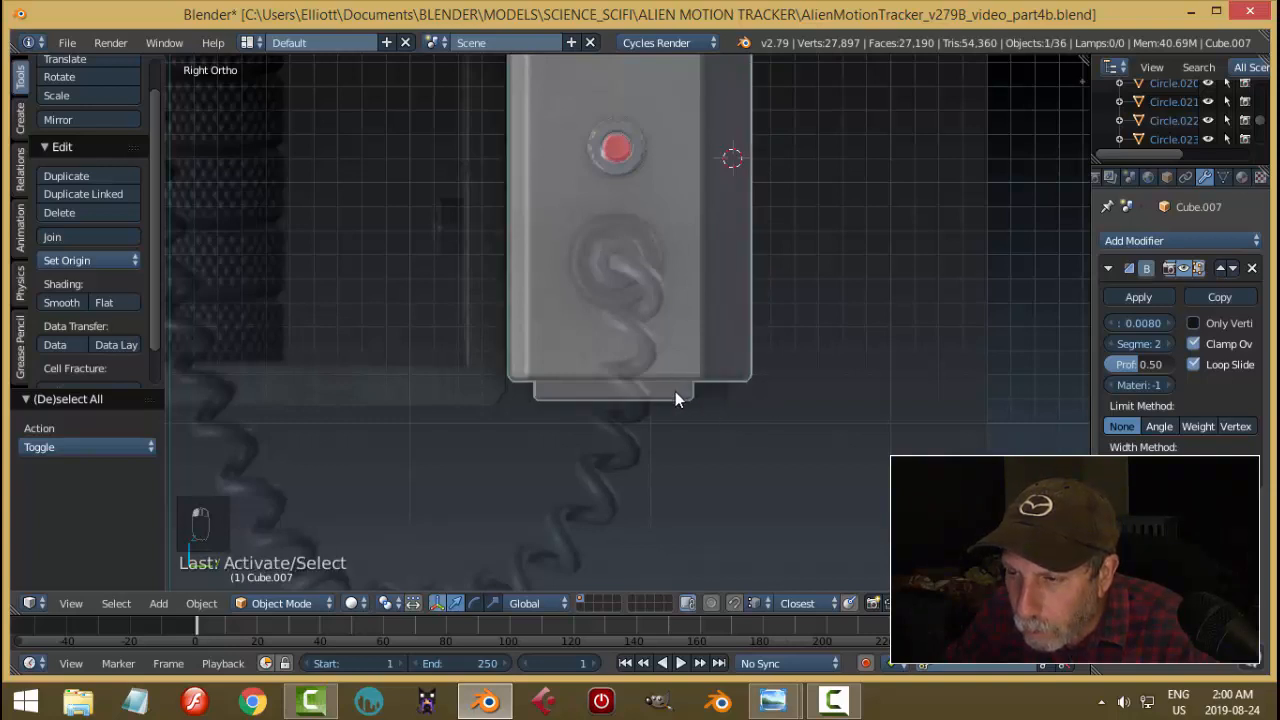
{"action": "key", "text": "Tab"}
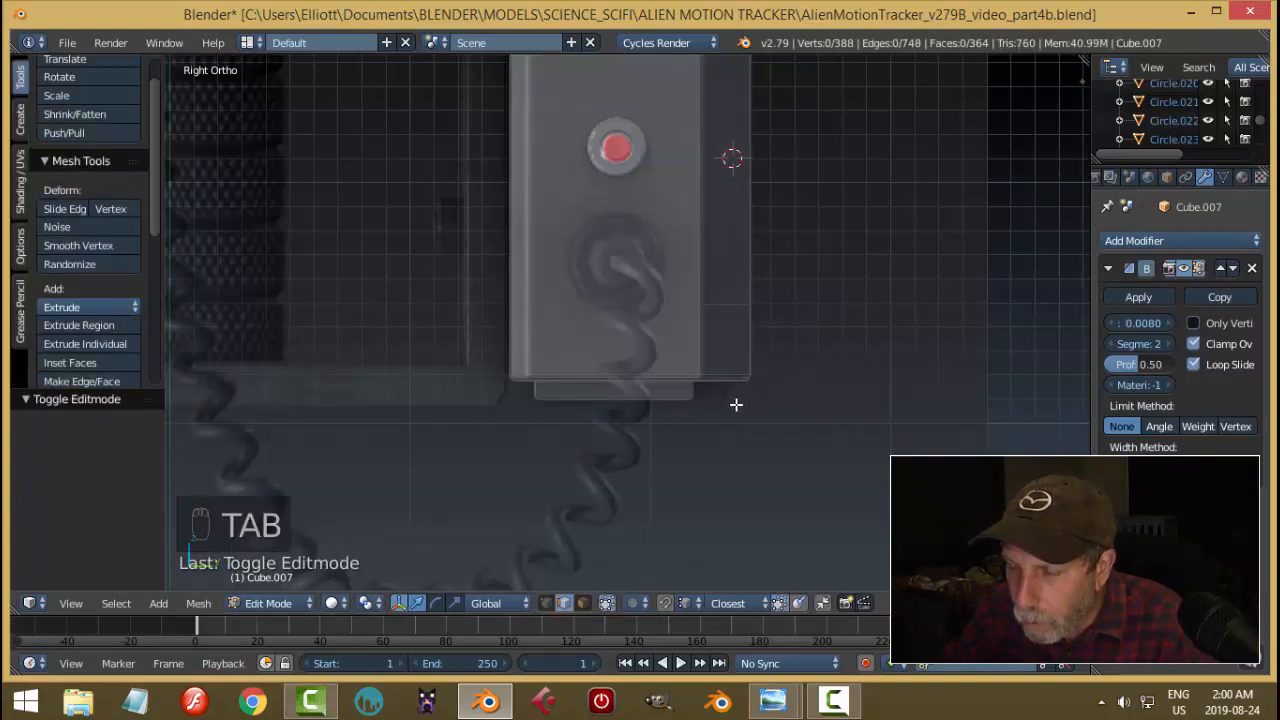
{"action": "middle_click_drag", "start_coordinate": [734, 423], "coordinate": [647, 218]}
{"action": "scroll", "coordinate": [607, 365], "scroll_direction": "up", "scroll_amount": 2}
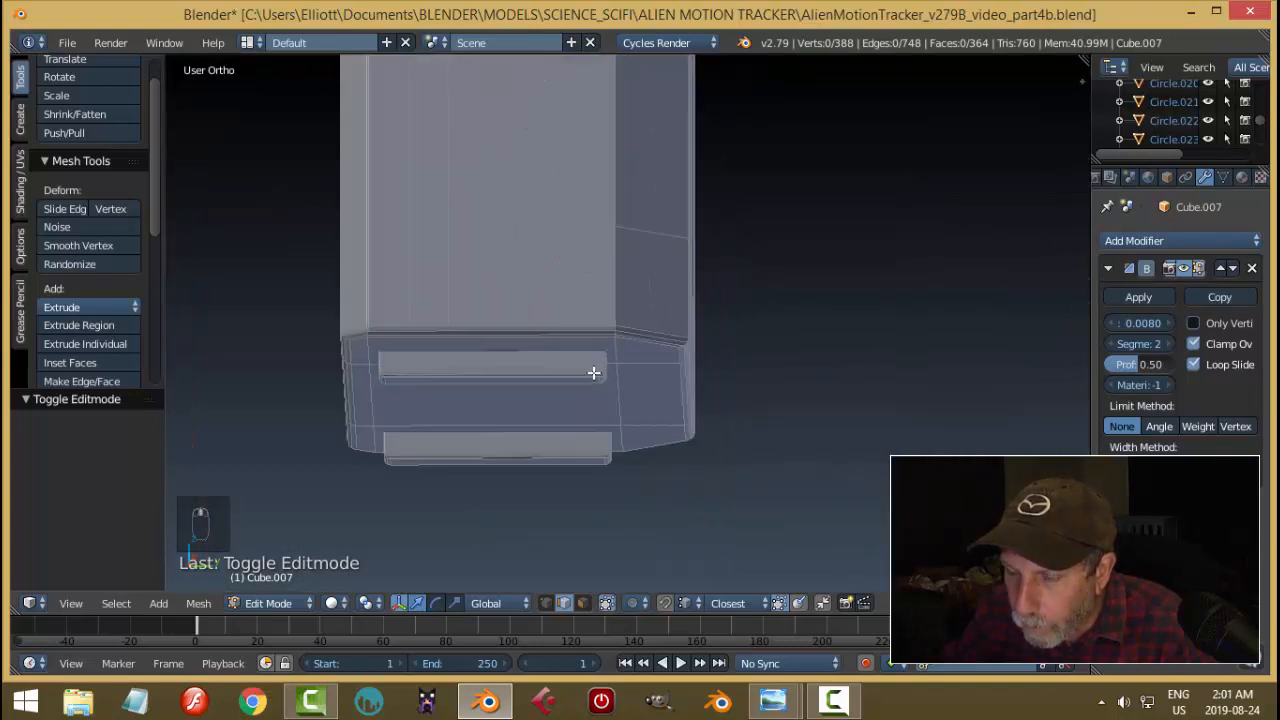
{"action": "right_click", "coordinate": [594, 373]}
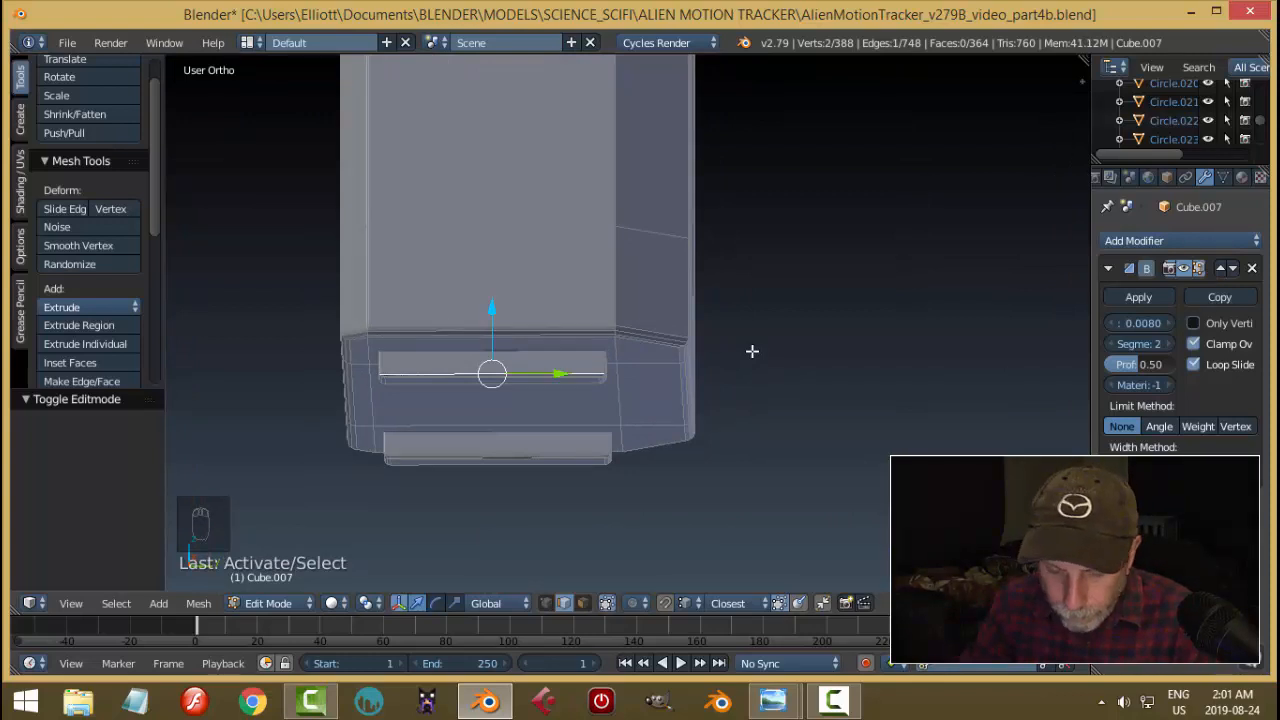
{"action": "key", "text": "ctrl+l"}
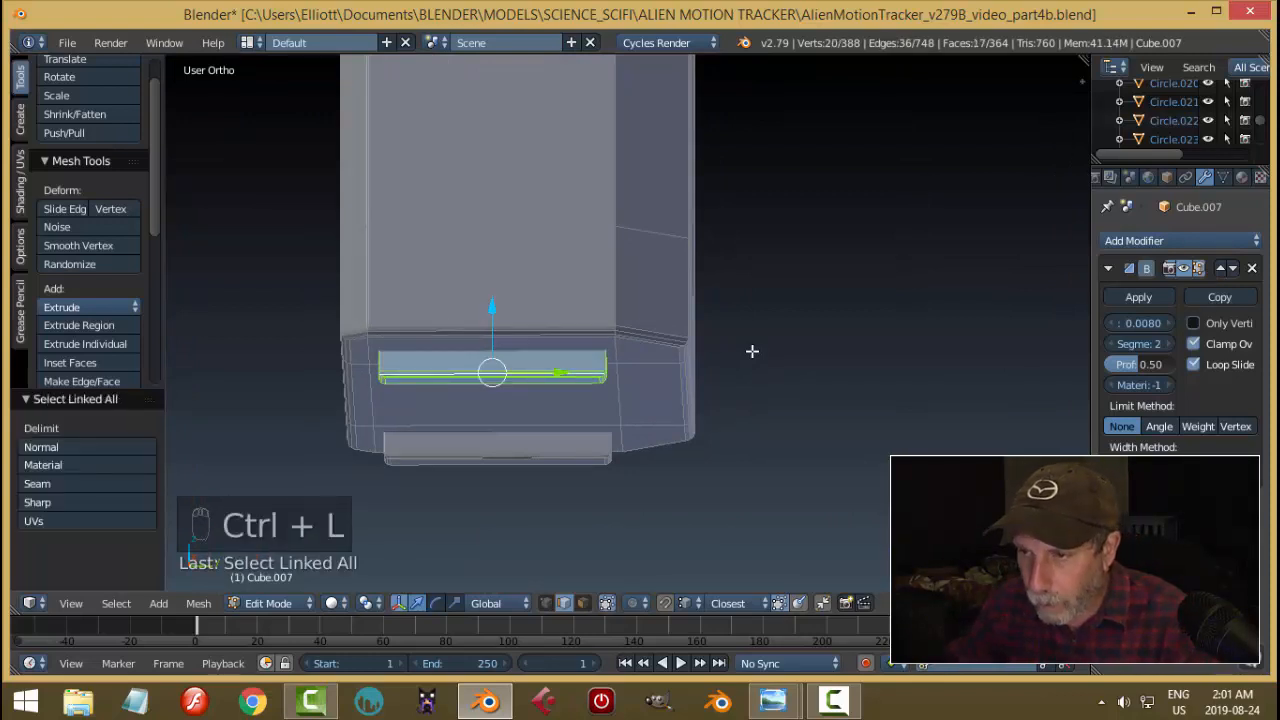
{"action": "key", "text": "p"}
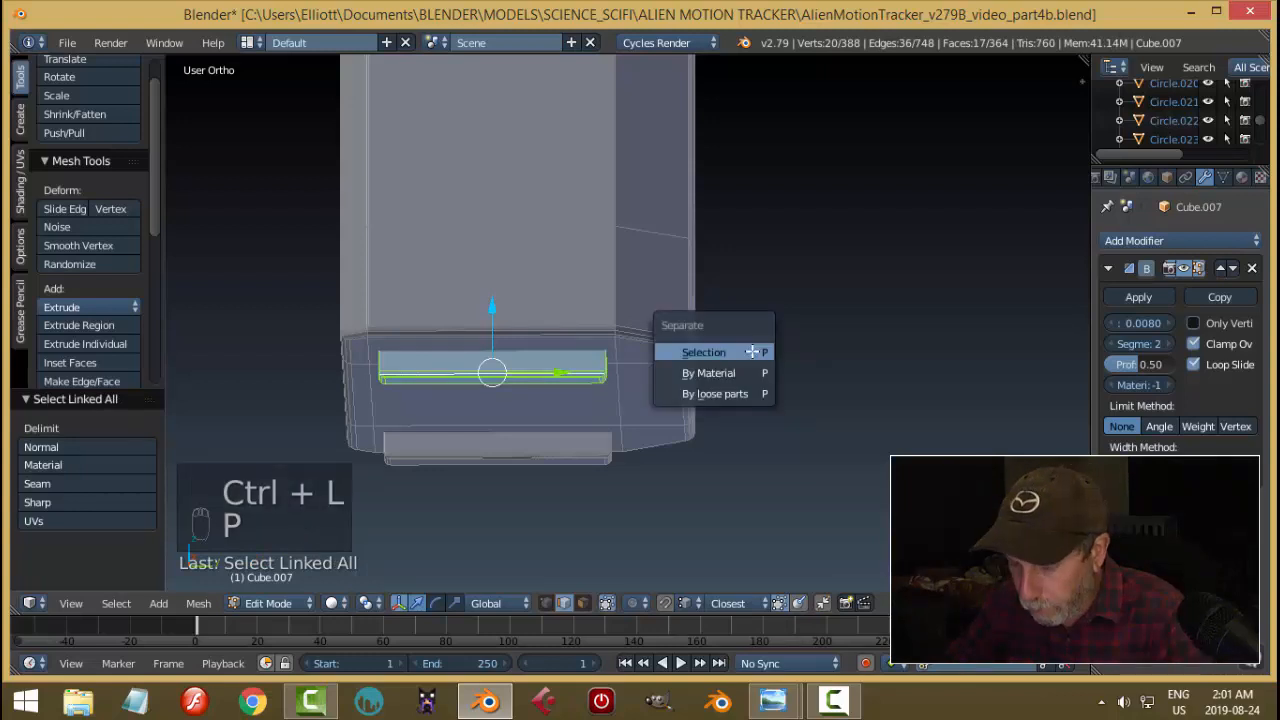
{"action": "left_click", "coordinate": [752, 351]}
{"action": "key", "text": "Tab"}
{"action": "left_click", "coordinate": [619, 325]}
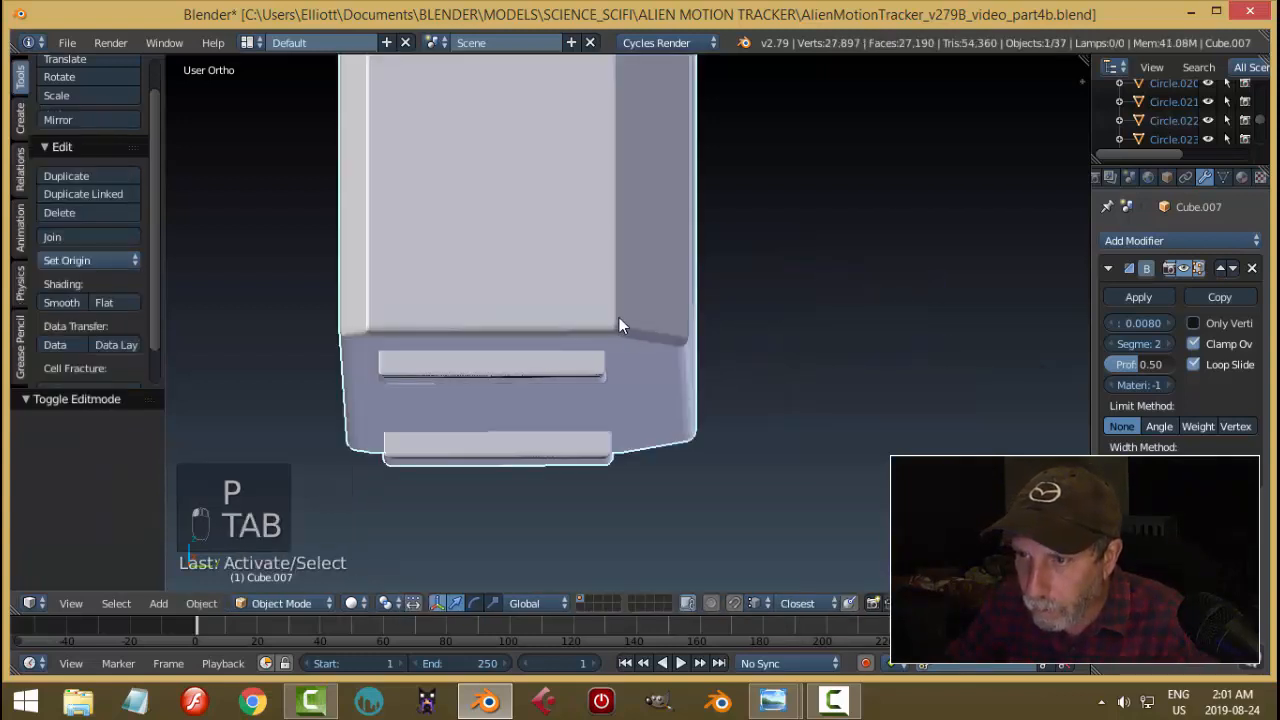
Hide every object except the separated foot and show it against the reference in Right view.
{"action": "right_click", "coordinate": [541, 379]}
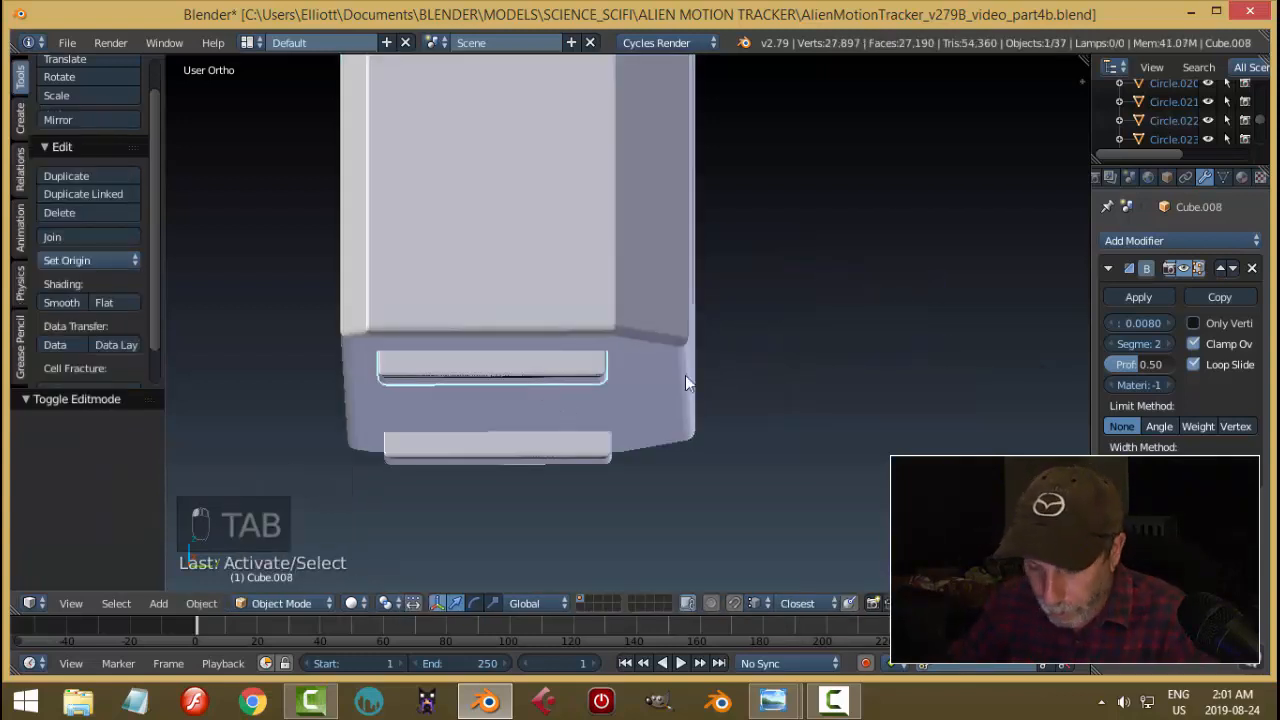
{"action": "key", "text": "shift+h"}
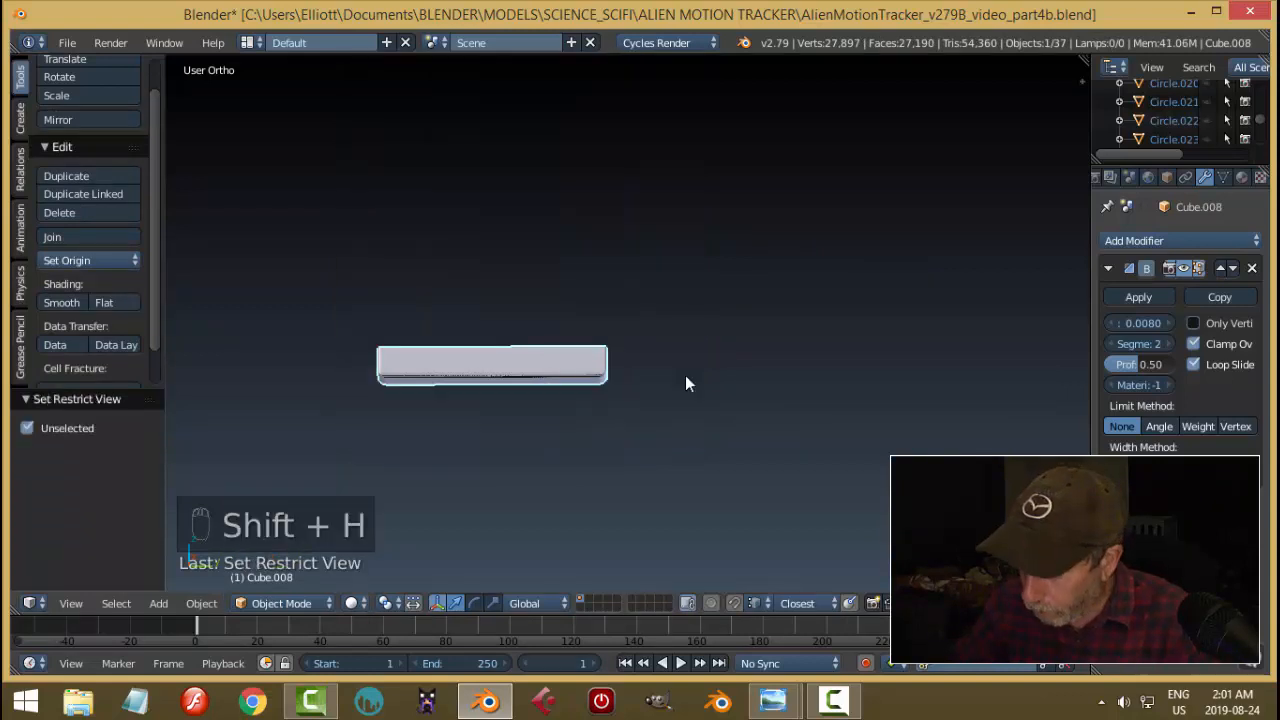
{"action": "key", "text": "KP_3"}
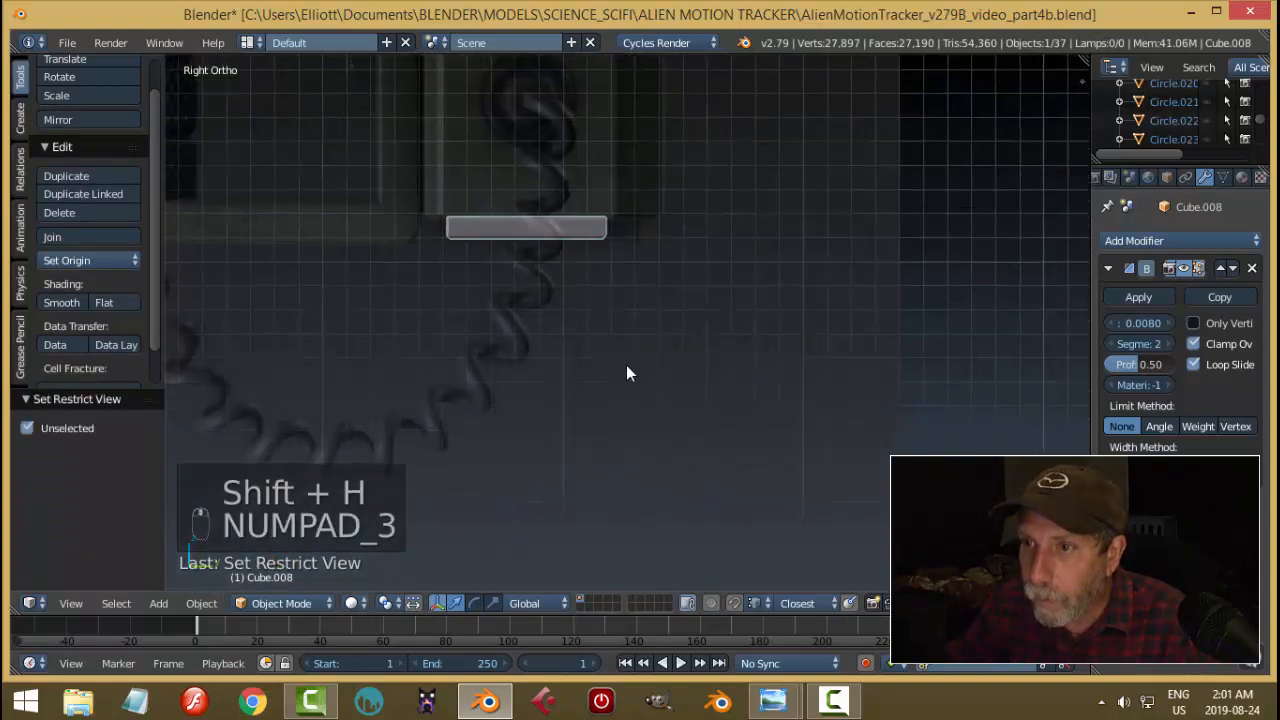
{"action": "scroll", "coordinate": [626, 373], "scroll_direction": "up", "scroll_amount": 3}
{"action": "scroll", "coordinate": [638, 264], "scroll_direction": "up", "scroll_amount": 2}
{"action": "scroll", "coordinate": [633, 259], "scroll_direction": "down", "scroll_amount": 1}
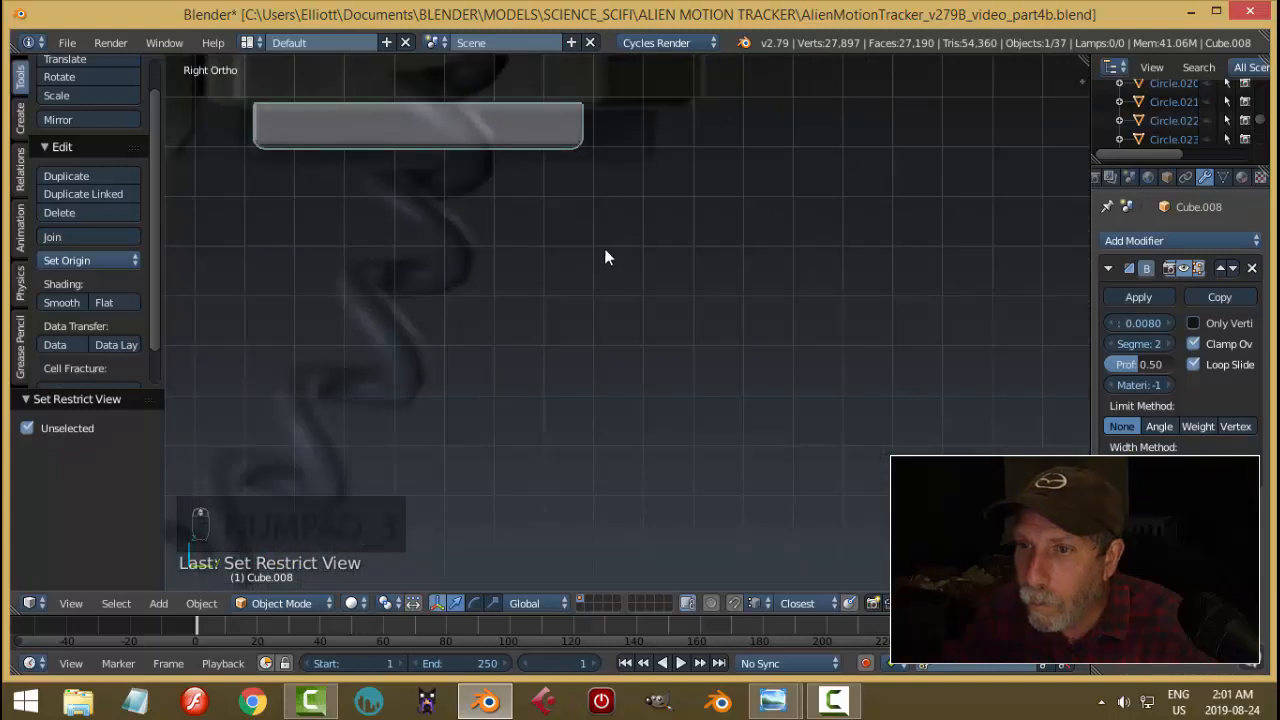
{"action": "middle_click_drag", "start_coordinate": [604, 258], "coordinate": [650, 329], "text": "shift"}
In wireframe Edit Mode, extend the foot's +Y end along Y to the edge of the reference foot.
{"action": "key", "text": "Tab"}
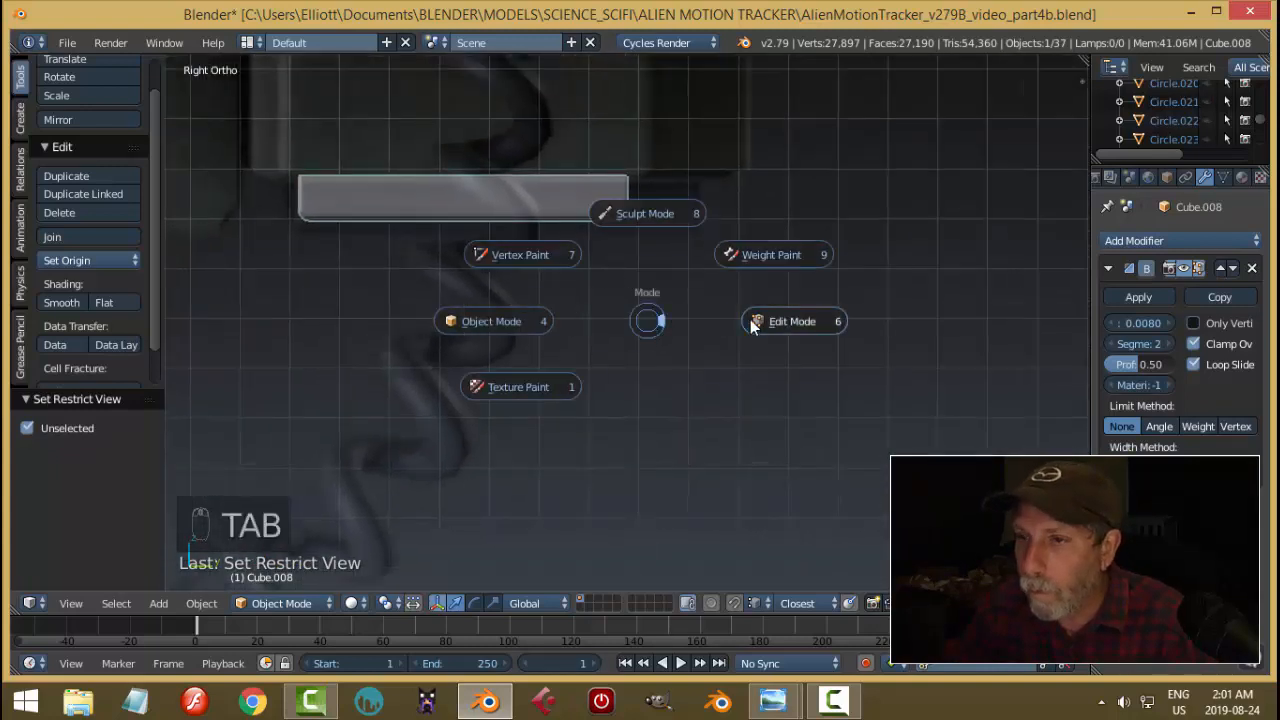
{"action": "key", "text": "z"}
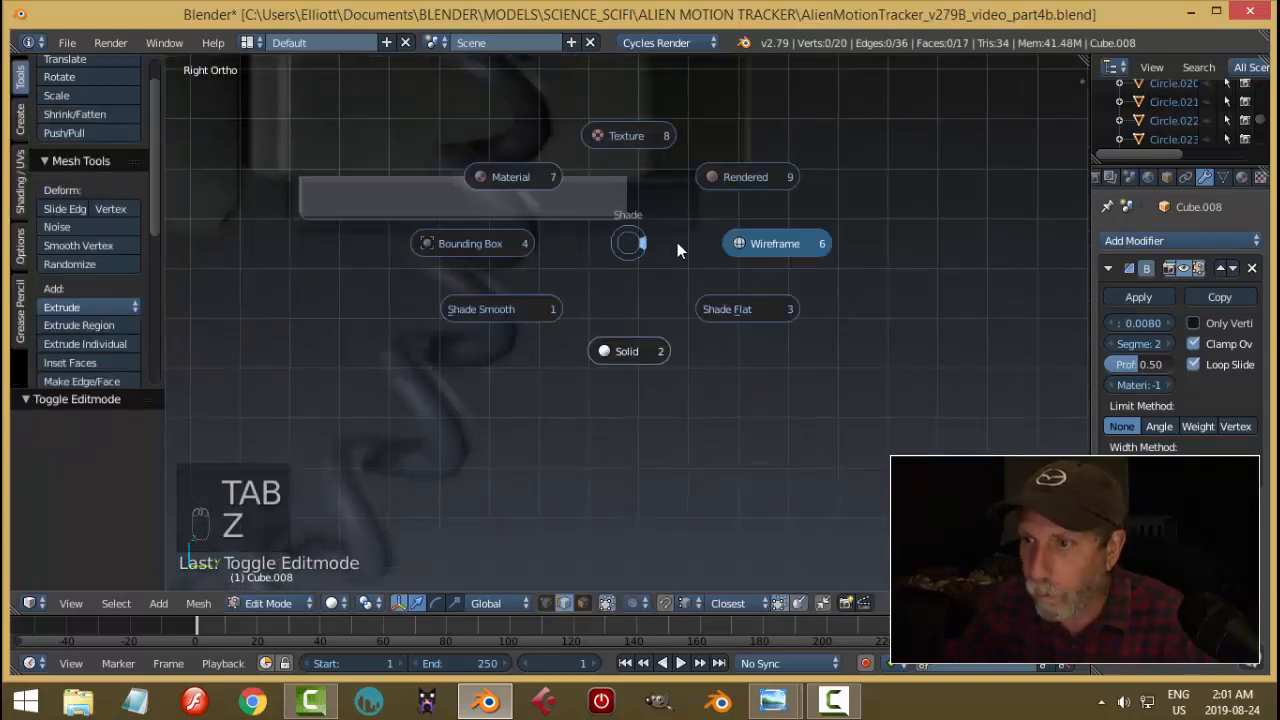
{"action": "key", "text": "b"}
{"action": "left_click_drag", "start_coordinate": [577, 137], "coordinate": [692, 245]}
{"action": "key", "text": "g"}
{"action": "key", "text": "y"}
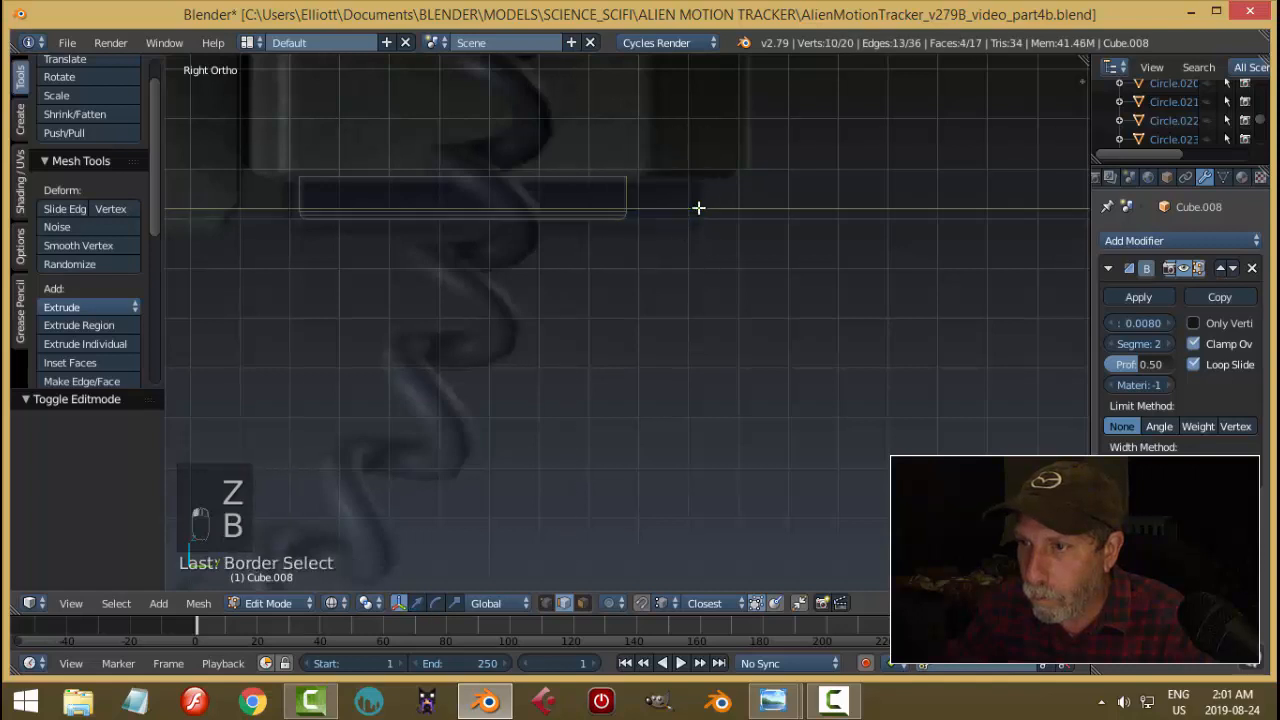
{"action": "left_click", "coordinate": [768, 228]}
Shift the foot's opposite end about -0.0225 along Y to match the reference.
{"action": "key", "text": "a"}
{"action": "key", "text": "b"}
{"action": "left_click_drag", "start_coordinate": [233, 140], "coordinate": [307, 217]}
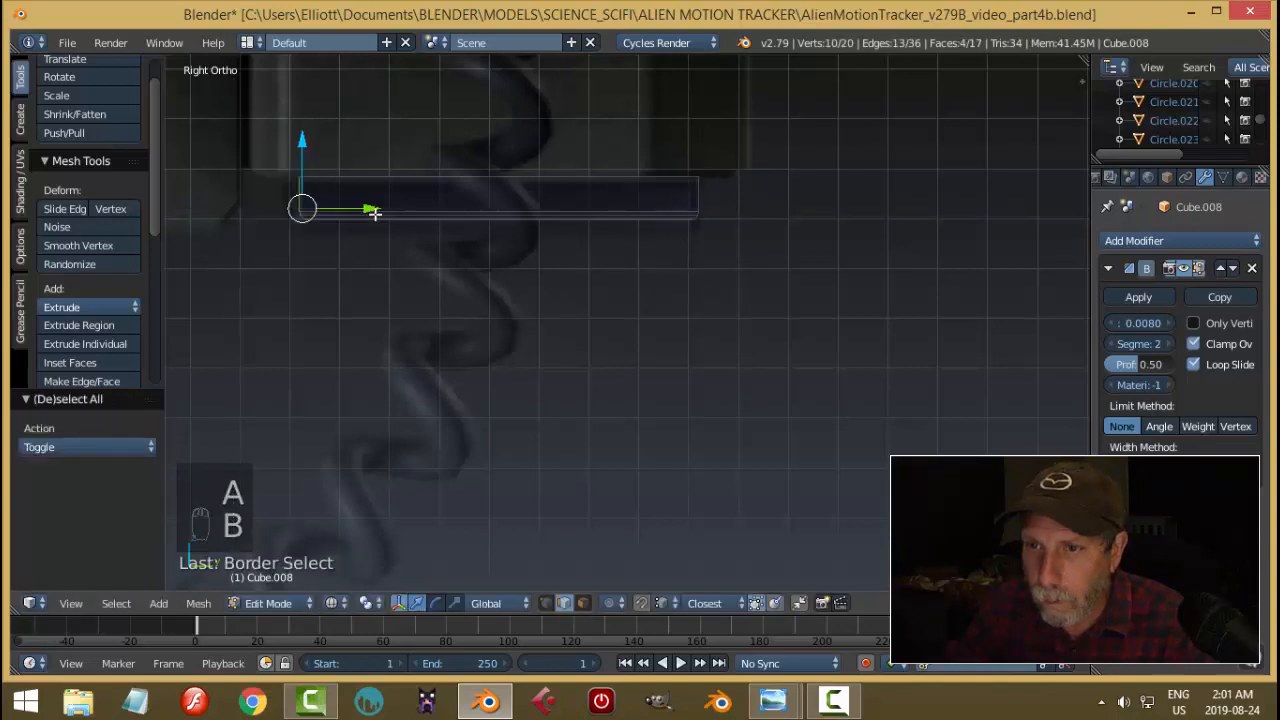
{"action": "key", "text": "g"}
{"action": "key", "text": "y"}
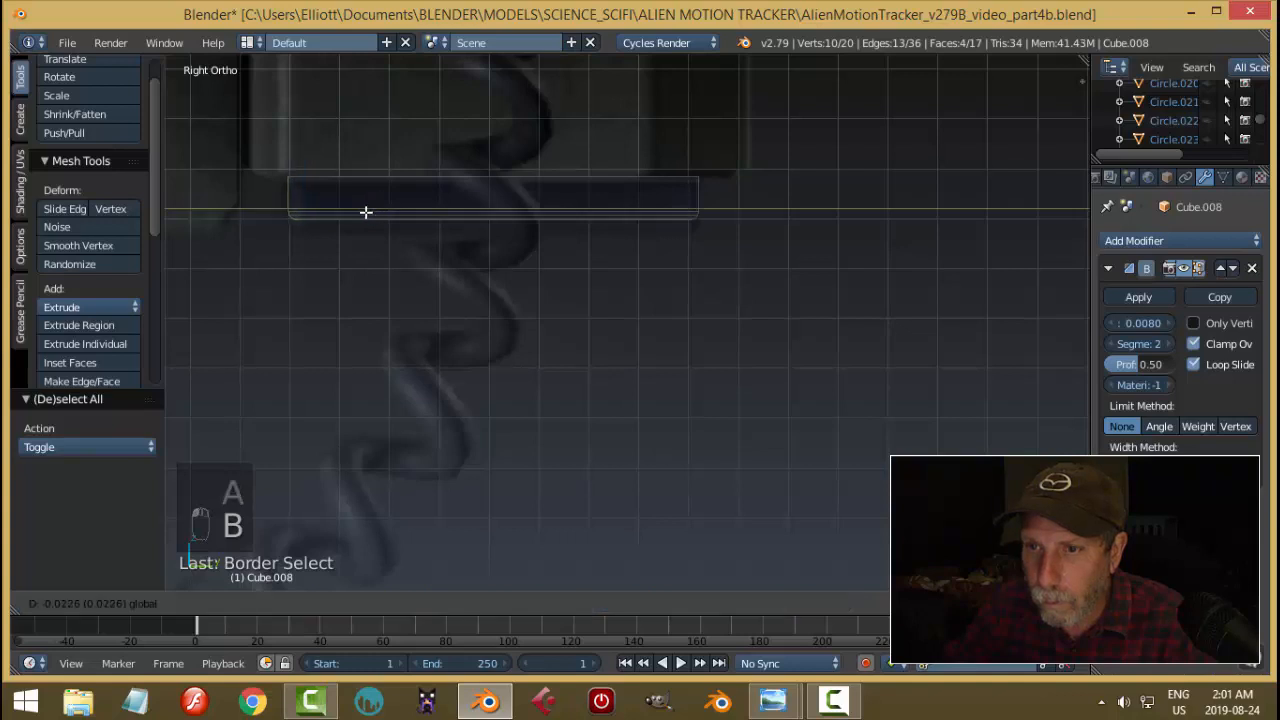
{"action": "left_click", "coordinate": [366, 212]}
Lower the foot's bottom edges about -0.032 along Z and deselect the mesh.
{"action": "key", "text": "a"}
{"action": "key", "text": "b"}
{"action": "left_click_drag", "start_coordinate": [828, 279], "coordinate": [254, 198]}
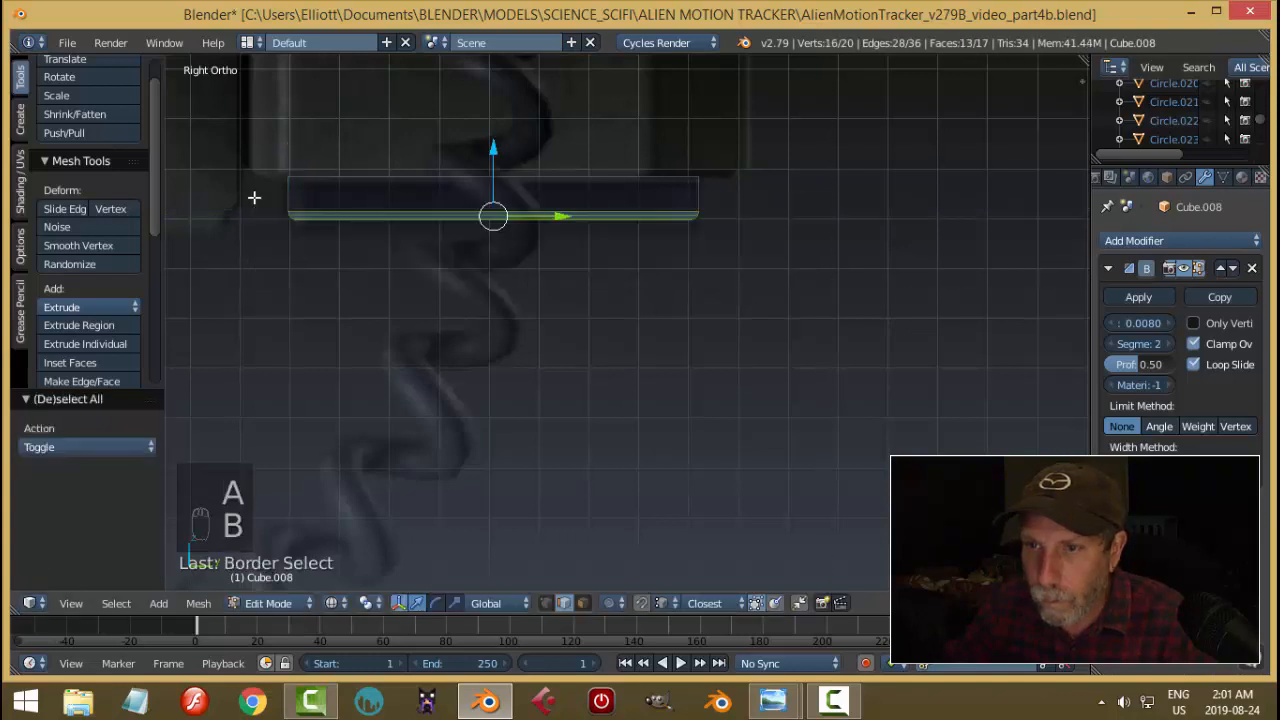
{"action": "left_click_drag", "start_coordinate": [504, 157], "coordinate": [504, 157]}
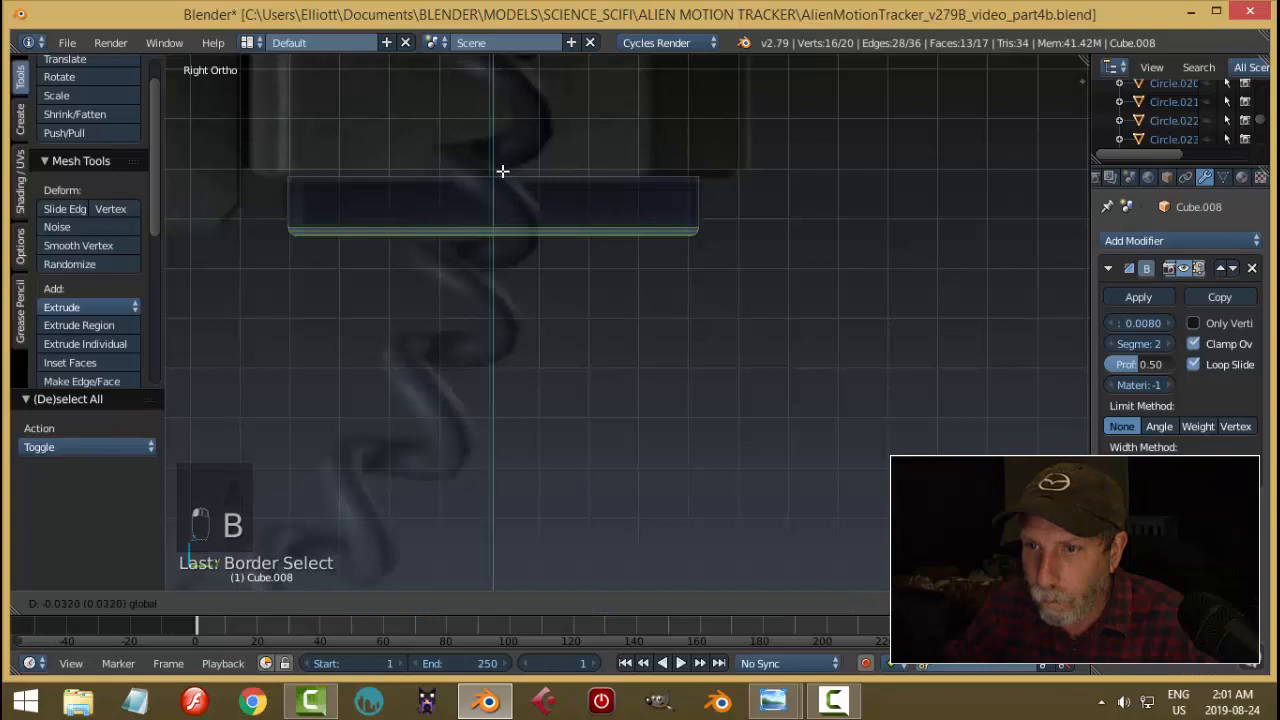
{"action": "left_click", "coordinate": [500, 170]}
{"action": "key", "text": "a"}
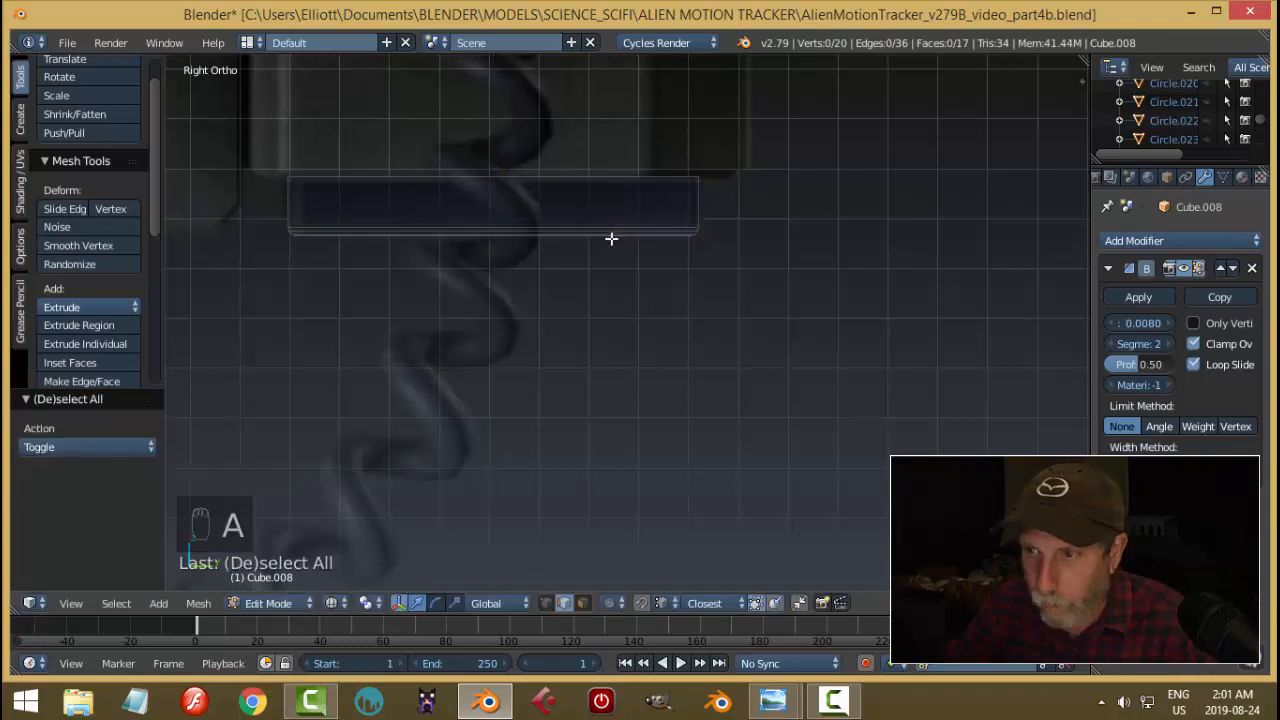
Return the foot to solid shading in Object Mode, unhide all objects and deselect everything.
{"action": "key", "text": "z"}
{"action": "left_click", "coordinate": [673, 317]}
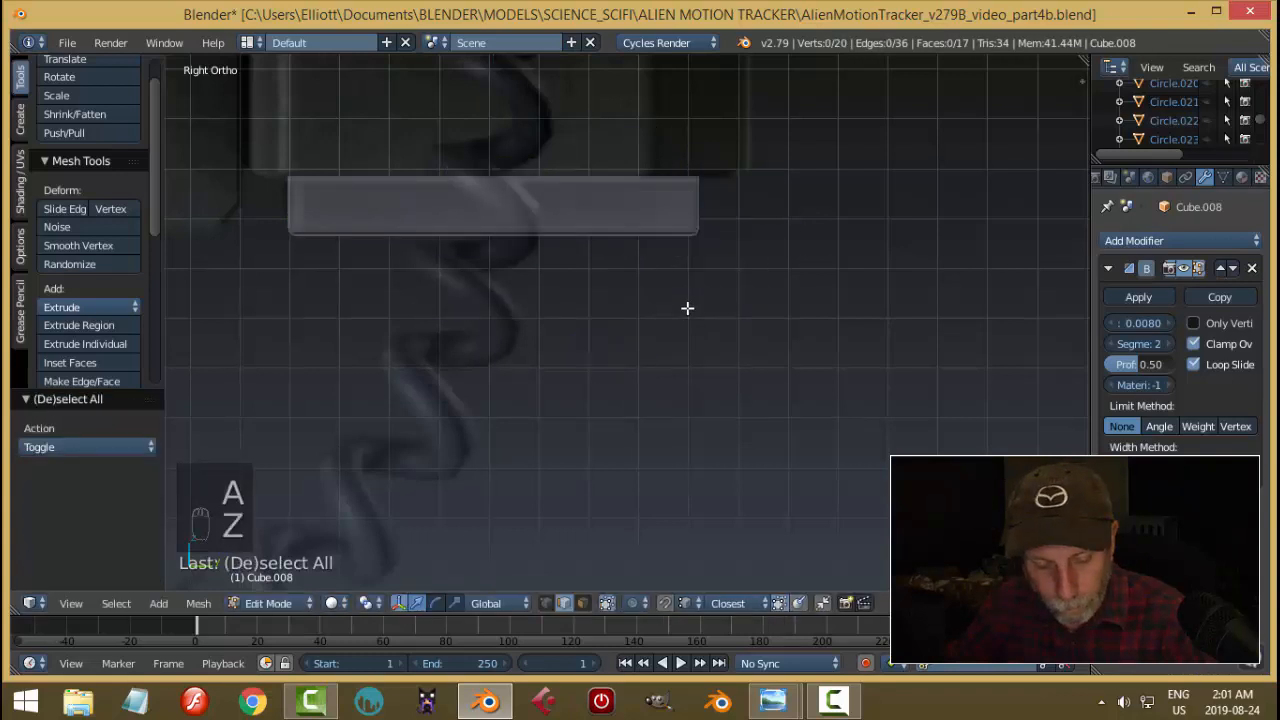
{"action": "key", "text": "Tab"}
{"action": "left_click", "coordinate": [552, 308]}
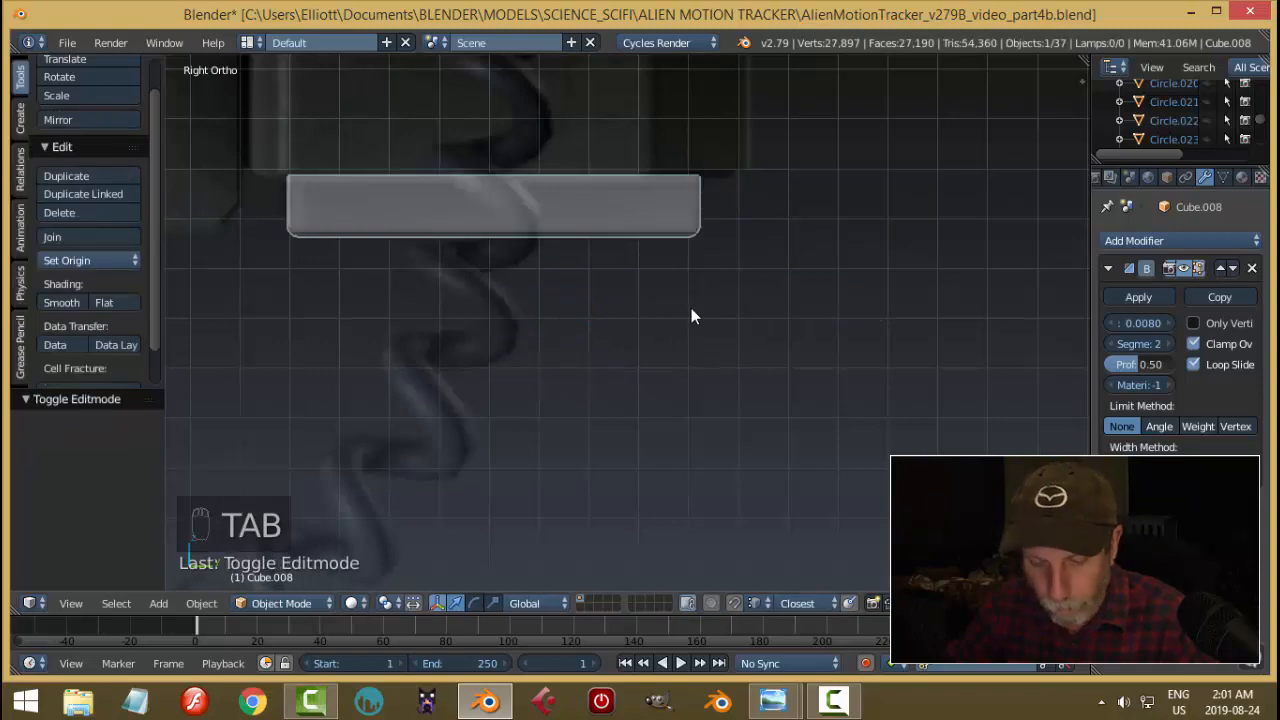
{"action": "key", "text": "alt+h"}
{"action": "key", "text": "a"}
Delete all faces of the handle's narrowed foot on the side opposite the red button.
{"action": "middle_click_drag", "start_coordinate": [757, 300], "coordinate": [671, 289]}
{"action": "scroll", "coordinate": [678, 270], "scroll_direction": "down", "scroll_amount": 5}
{"action": "middle_click_drag", "start_coordinate": [666, 343], "coordinate": [764, 437]}
{"action": "right_click", "coordinate": [748, 420]}
{"action": "key", "text": "Tab"}
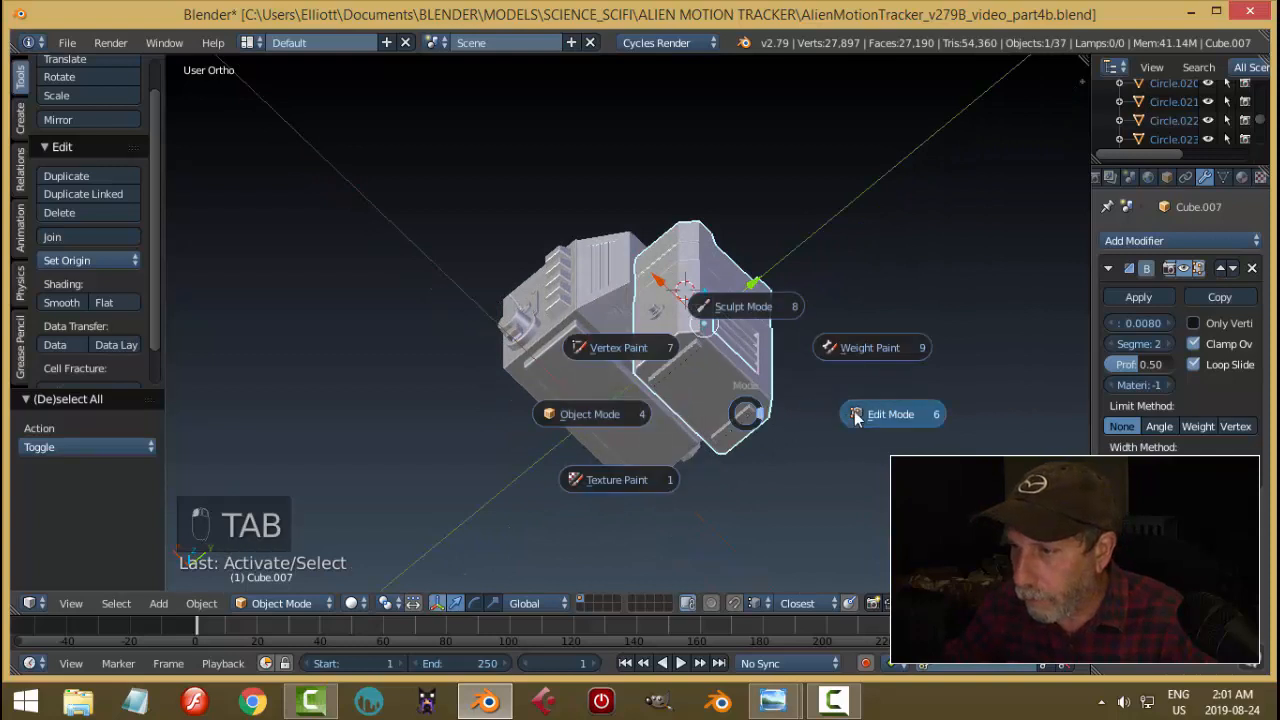
{"action": "key", "text": "ctrl+l"}
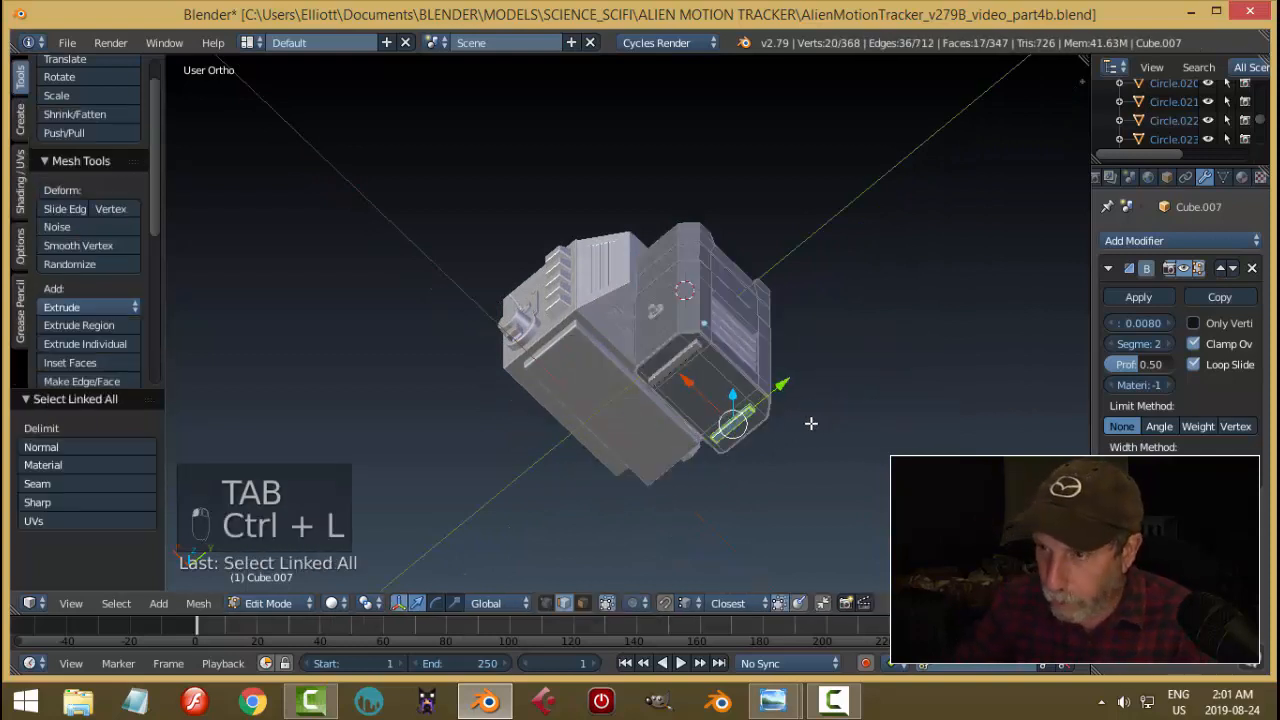
{"action": "key", "text": "x"}
{"action": "left_click", "coordinate": [735, 420]}
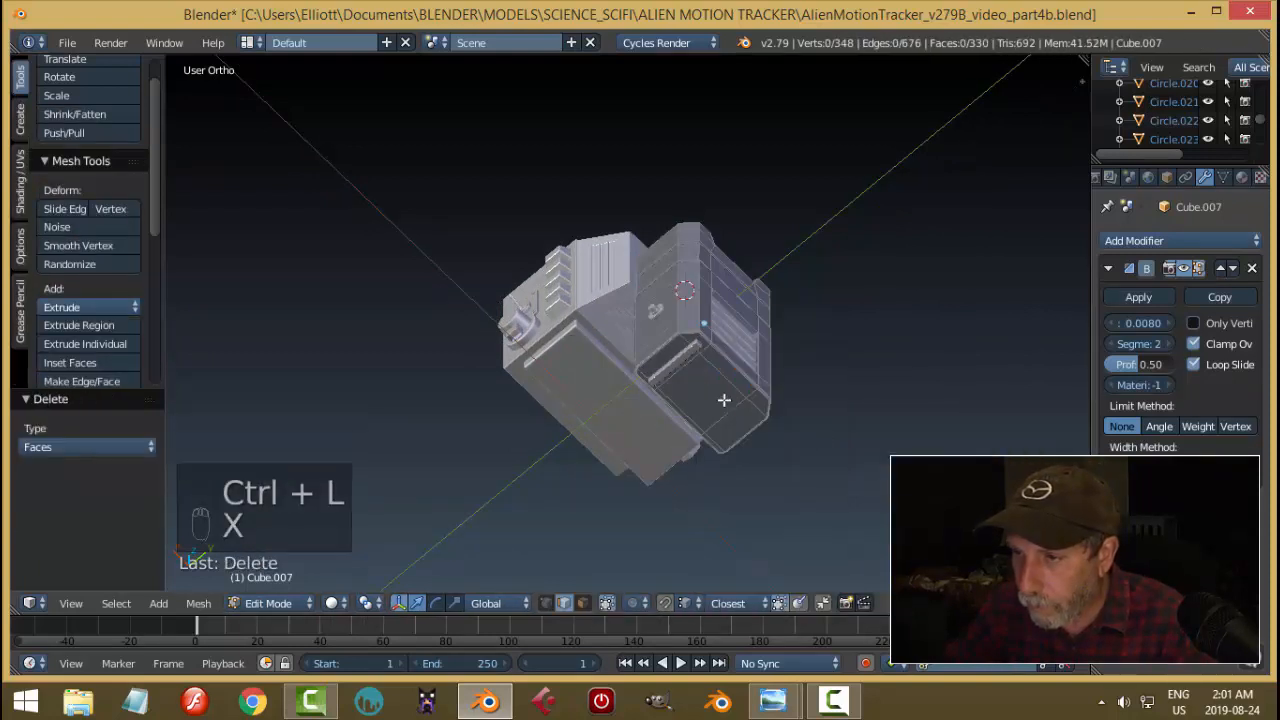
Join the resized foot into the handle object in Object Mode, using Bottom view and keeping the handle active.
{"action": "right_click", "coordinate": [691, 353]}
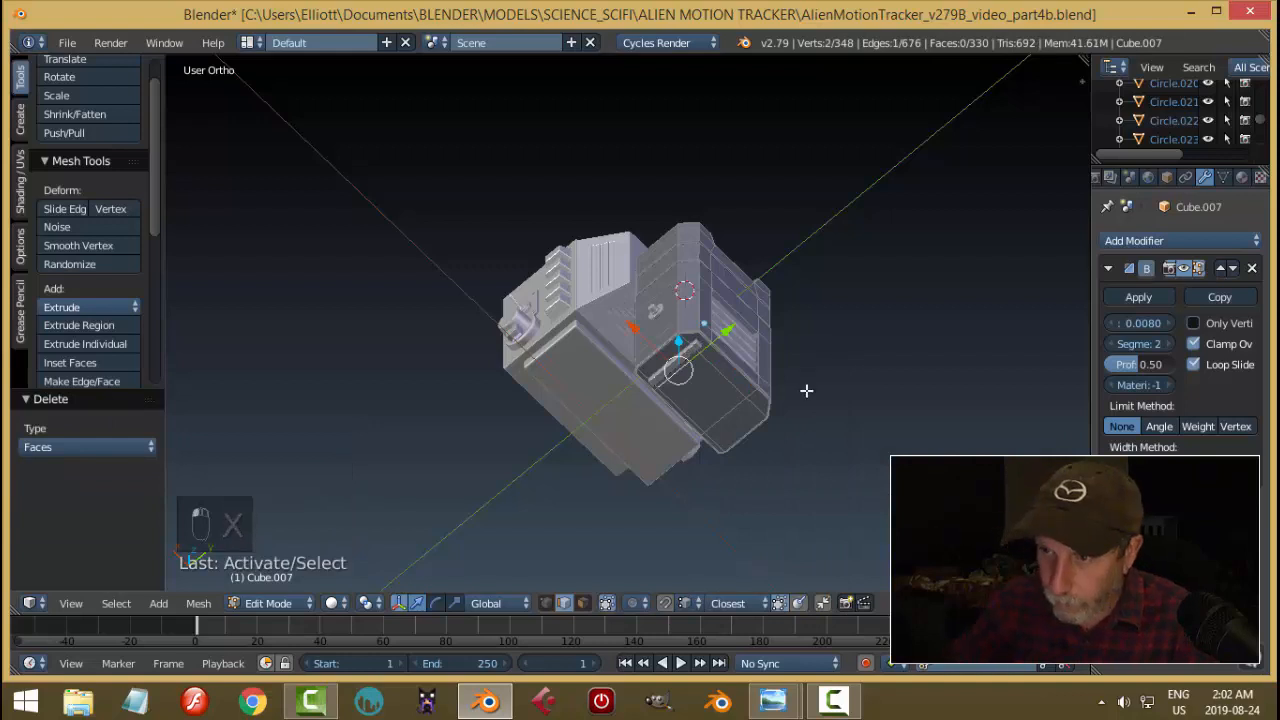
{"action": "scroll", "coordinate": [741, 387], "scroll_direction": "up", "scroll_amount": 3}
{"action": "key", "text": "a"}
{"action": "right_click", "coordinate": [778, 380]}
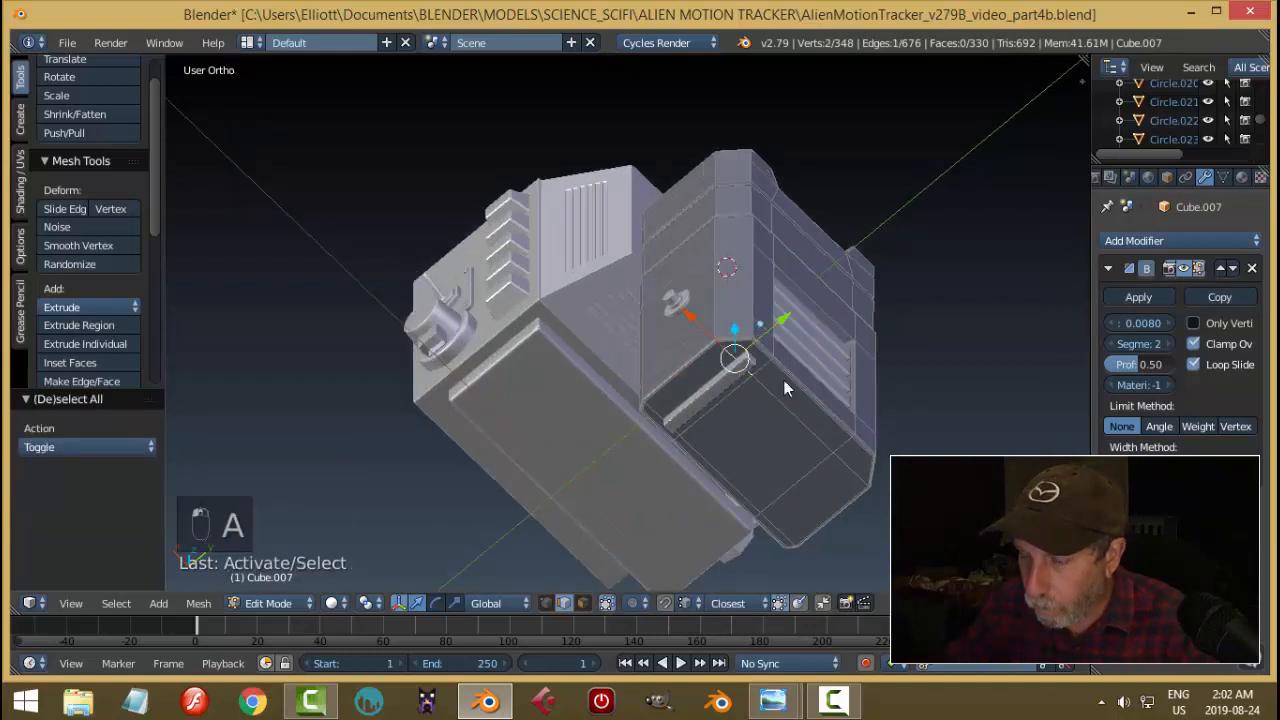
{"action": "key", "text": "Tab"}
{"action": "right_click", "coordinate": [718, 395]}
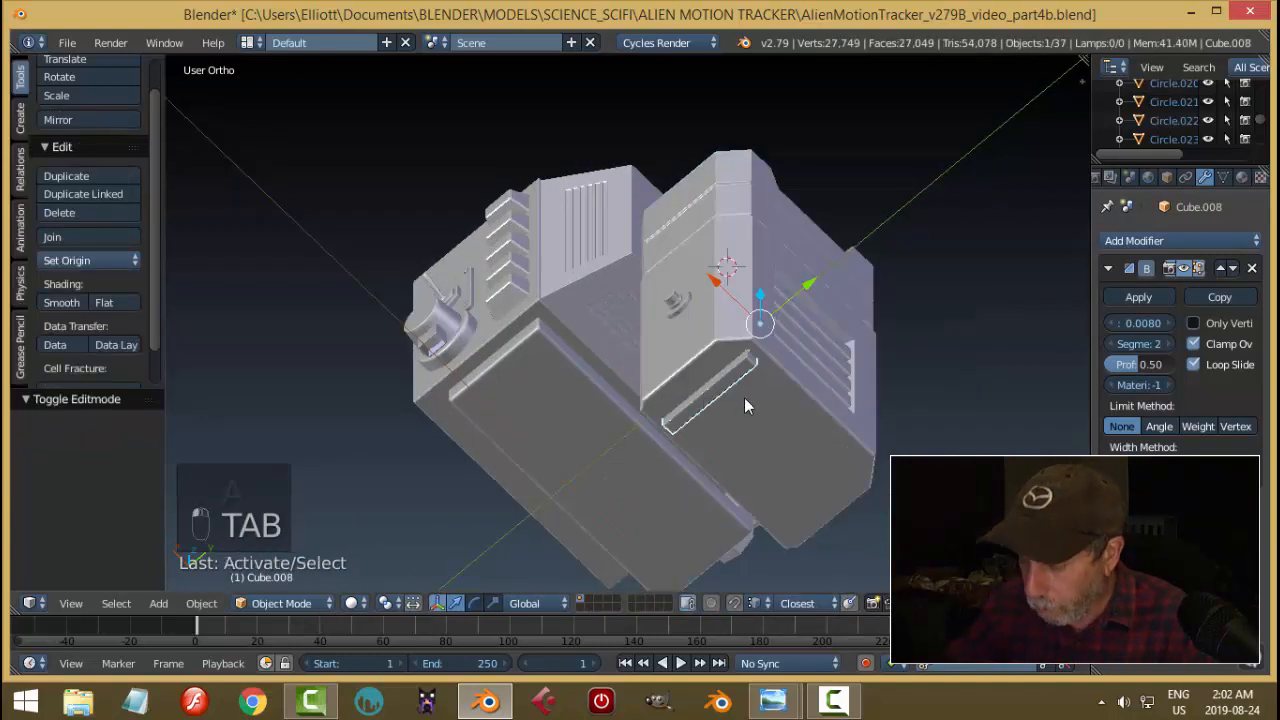
{"action": "key", "text": "ctrl+KP_7"}
{"action": "scroll", "coordinate": [510, 312], "scroll_direction": "down", "scroll_amount": 1}
{"action": "middle_click_drag", "start_coordinate": [572, 315], "coordinate": [672, 374], "text": "shift"}
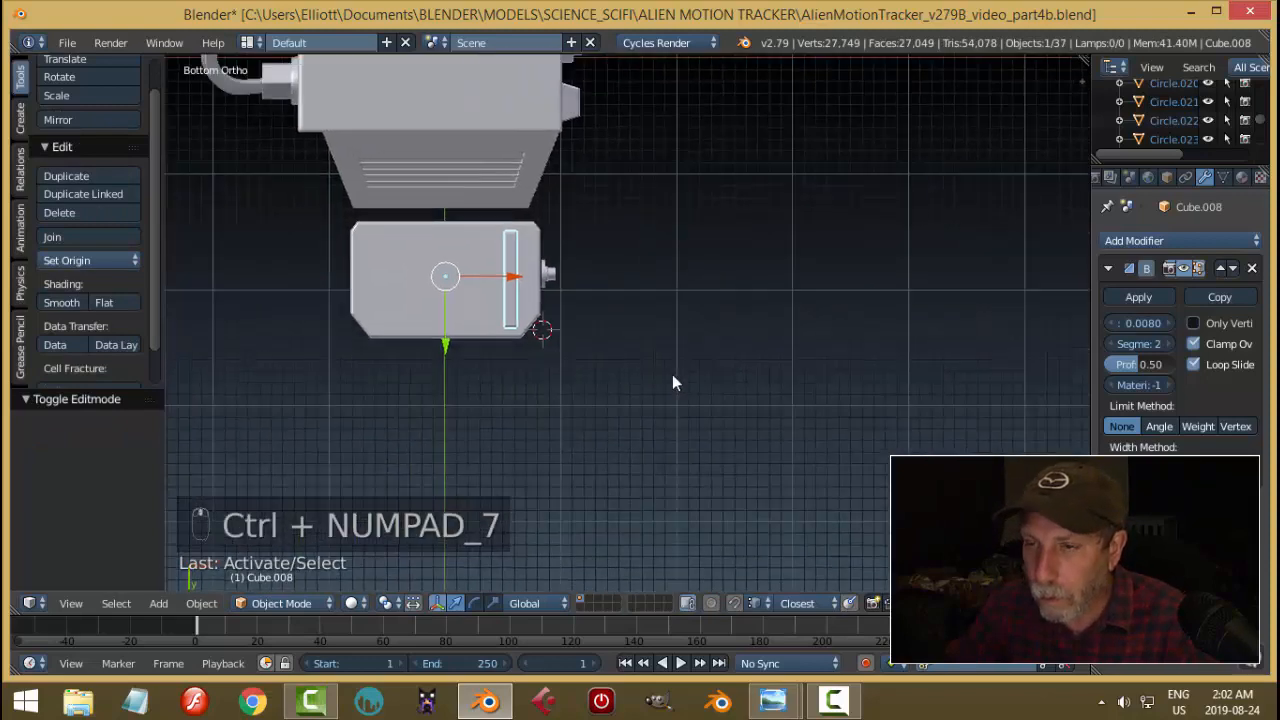
{"action": "scroll", "coordinate": [672, 374], "scroll_direction": "up", "scroll_amount": 4}
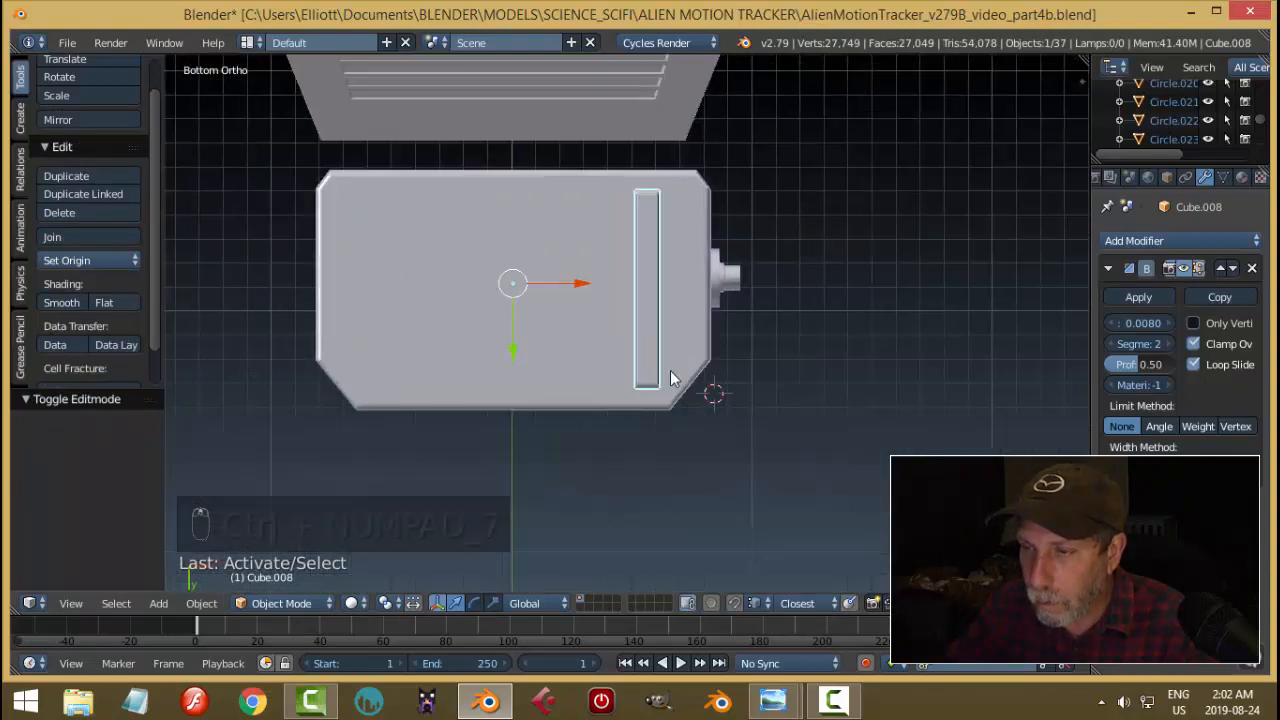
{"action": "right_click", "coordinate": [679, 251], "text": "shift"}
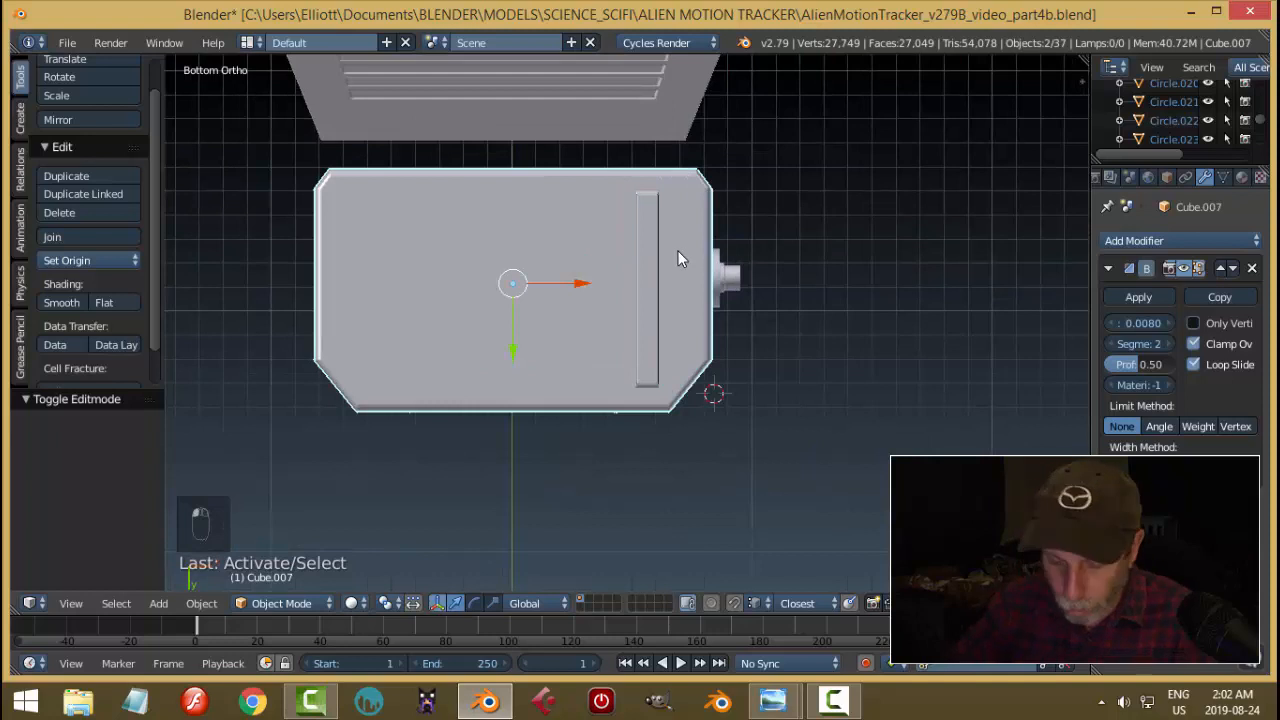
{"action": "key", "text": "ctrl+j"}
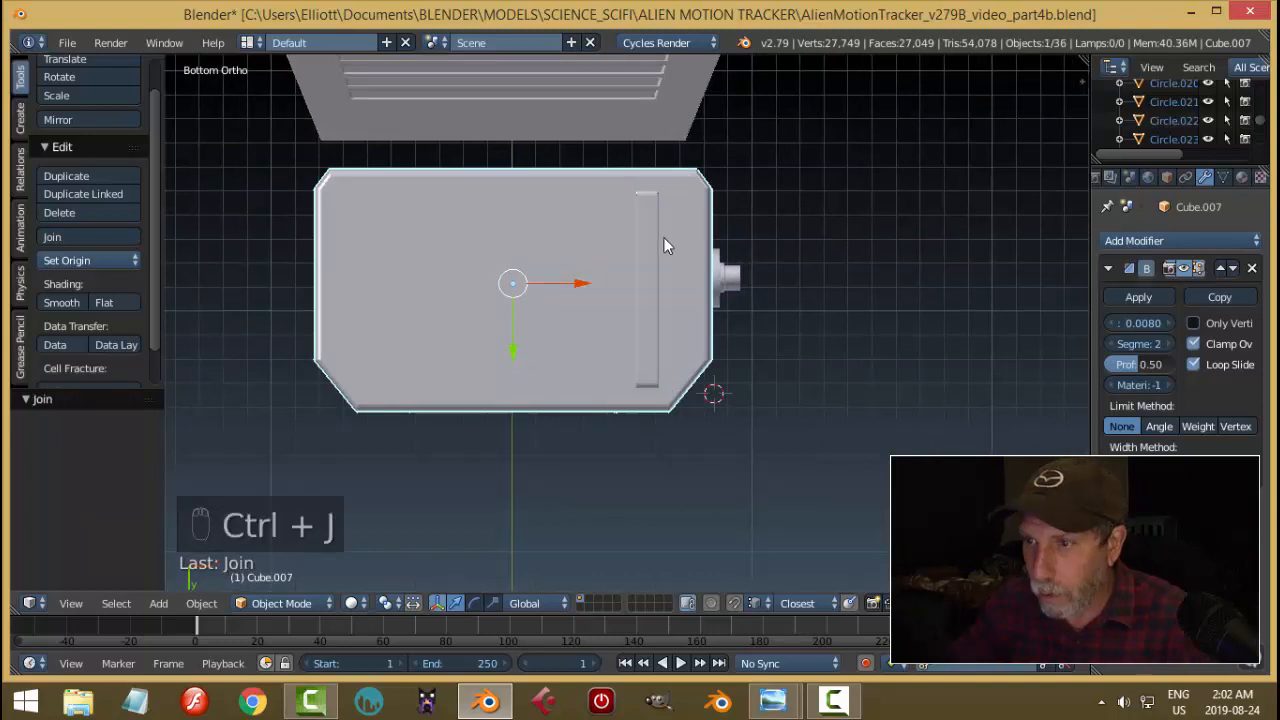
Duplicate the handle's resized foot in Edit Mode and move the copy about -1.139 along X to the opposite side of the underside.
{"action": "right_click", "coordinate": [645, 229]}
{"action": "key", "text": "Tab"}
{"action": "right_click", "coordinate": [656, 213]}
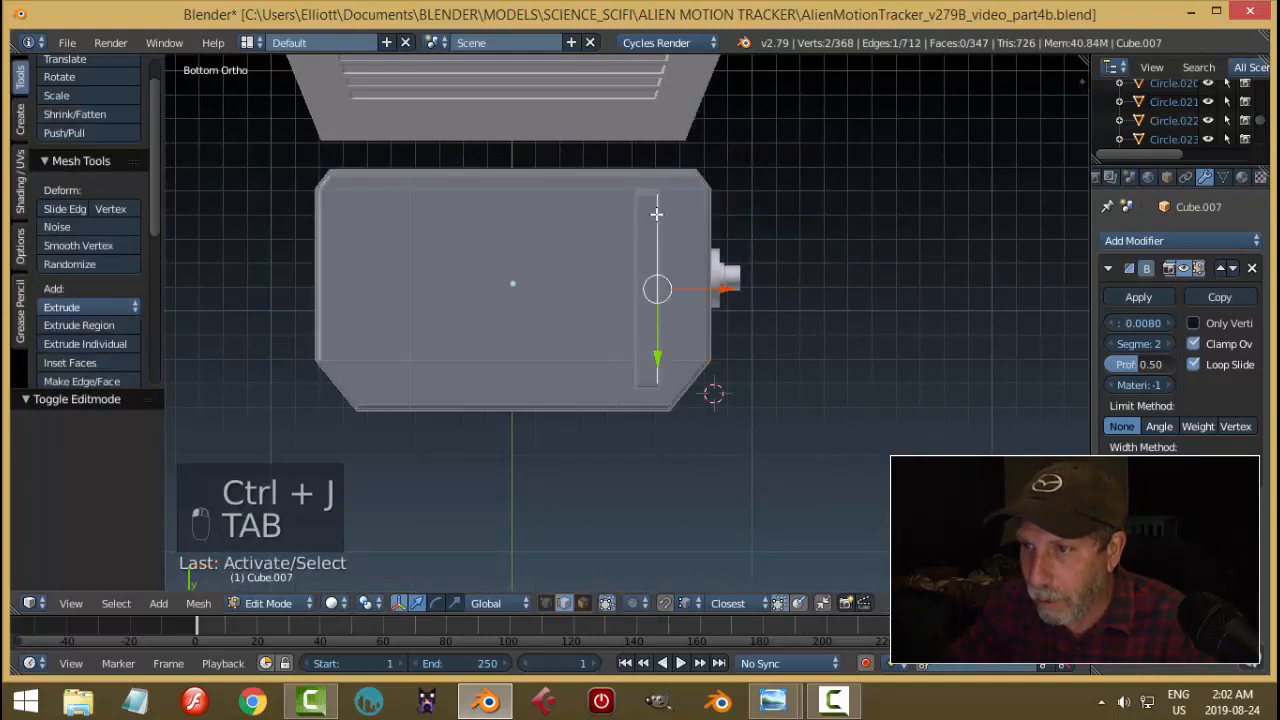
{"action": "key", "text": "ctrl+l"}
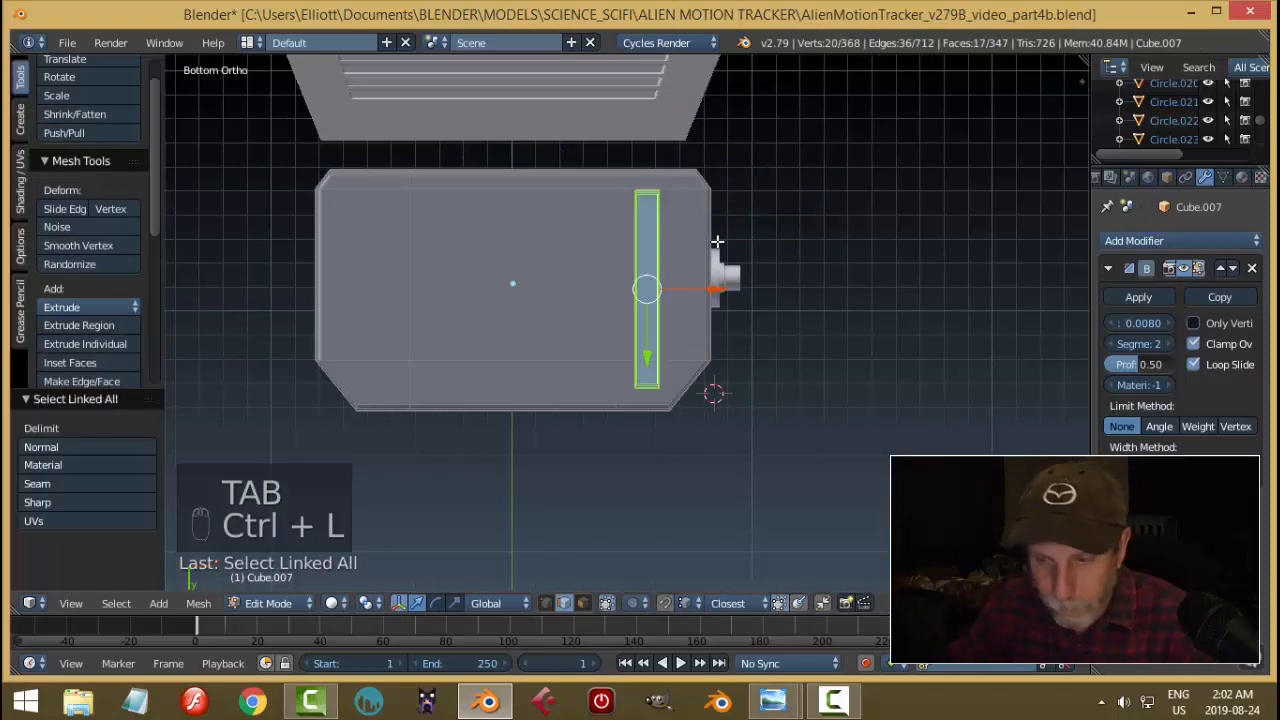
{"action": "key", "text": "shift+d"}
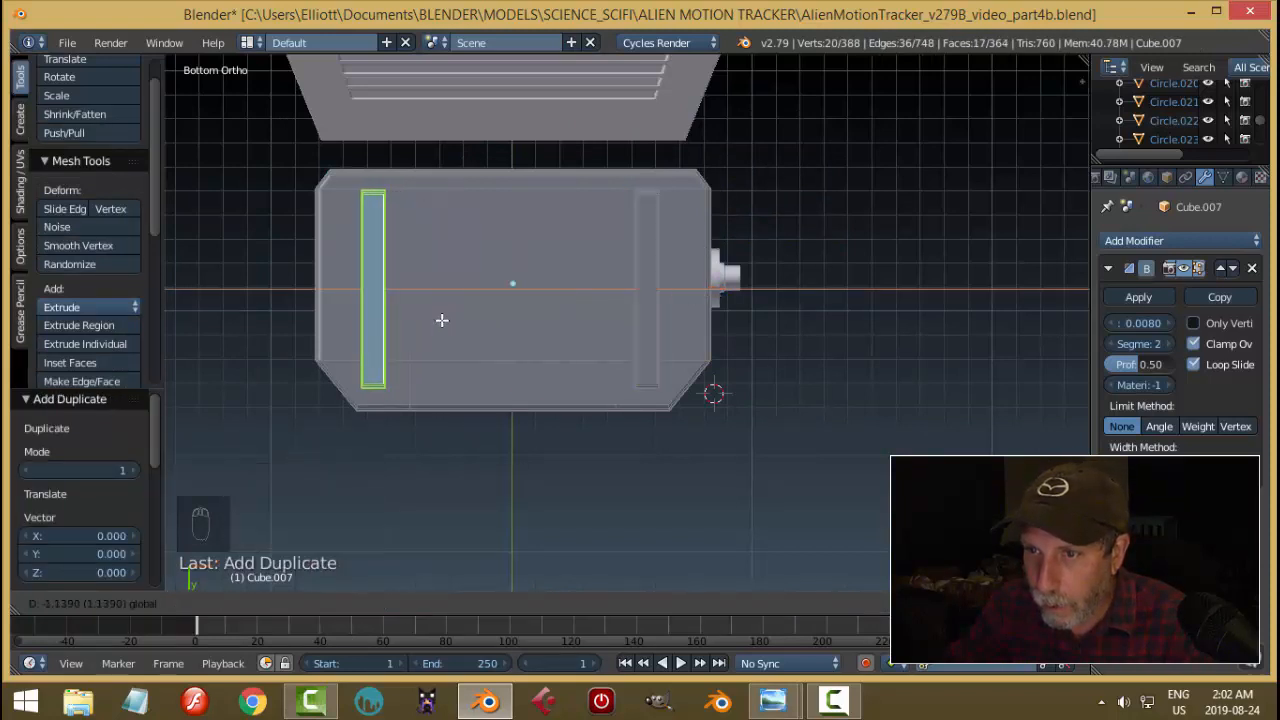
{"action": "left_click", "coordinate": [442, 320]}
{"action": "key", "text": "a"}
Return the handle to Object Mode and deselect all objects.
{"action": "scroll", "coordinate": [605, 314], "scroll_direction": "down", "scroll_amount": 3}
{"action": "key", "text": "Tab"}
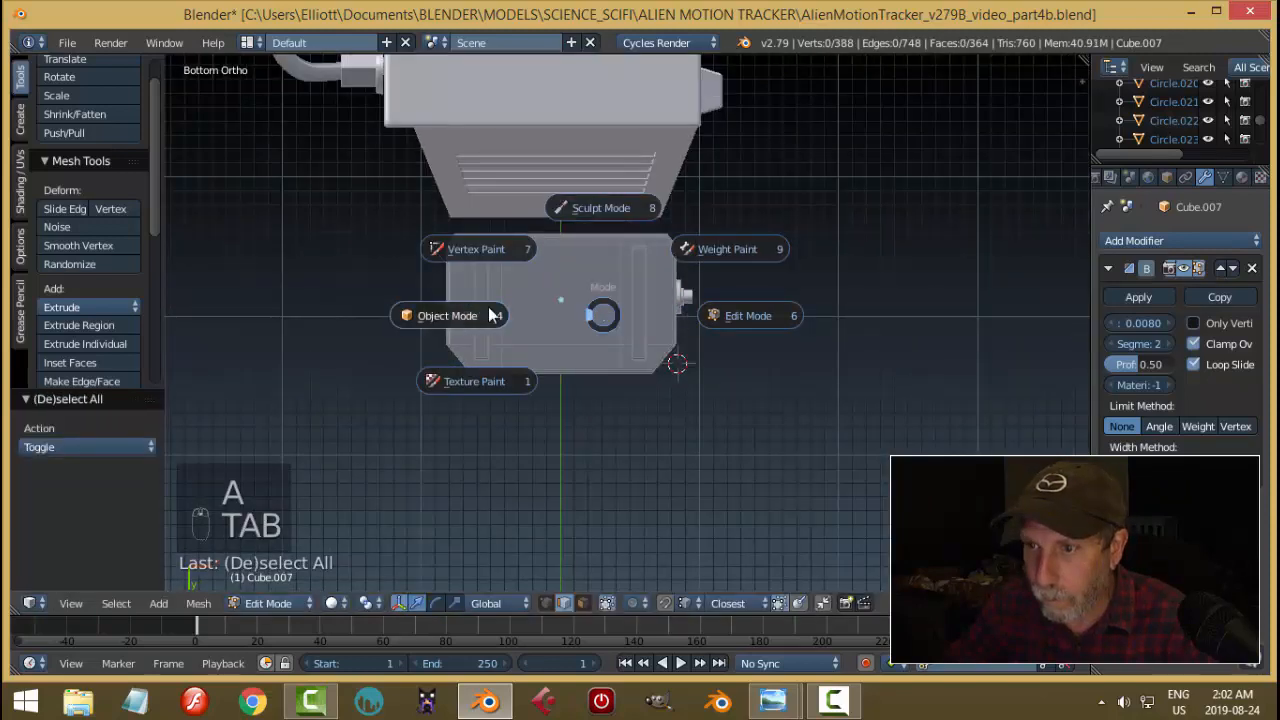
{"action": "left_click", "coordinate": [490, 316]}
{"action": "key", "text": "a"}
{"action": "key", "text": "a"}
Compare the handle's lower end and foot with the side reference image in Right view.
{"action": "middle_click_drag", "start_coordinate": [625, 274], "coordinate": [691, 377]}
{"action": "key", "text": "KP_3"}
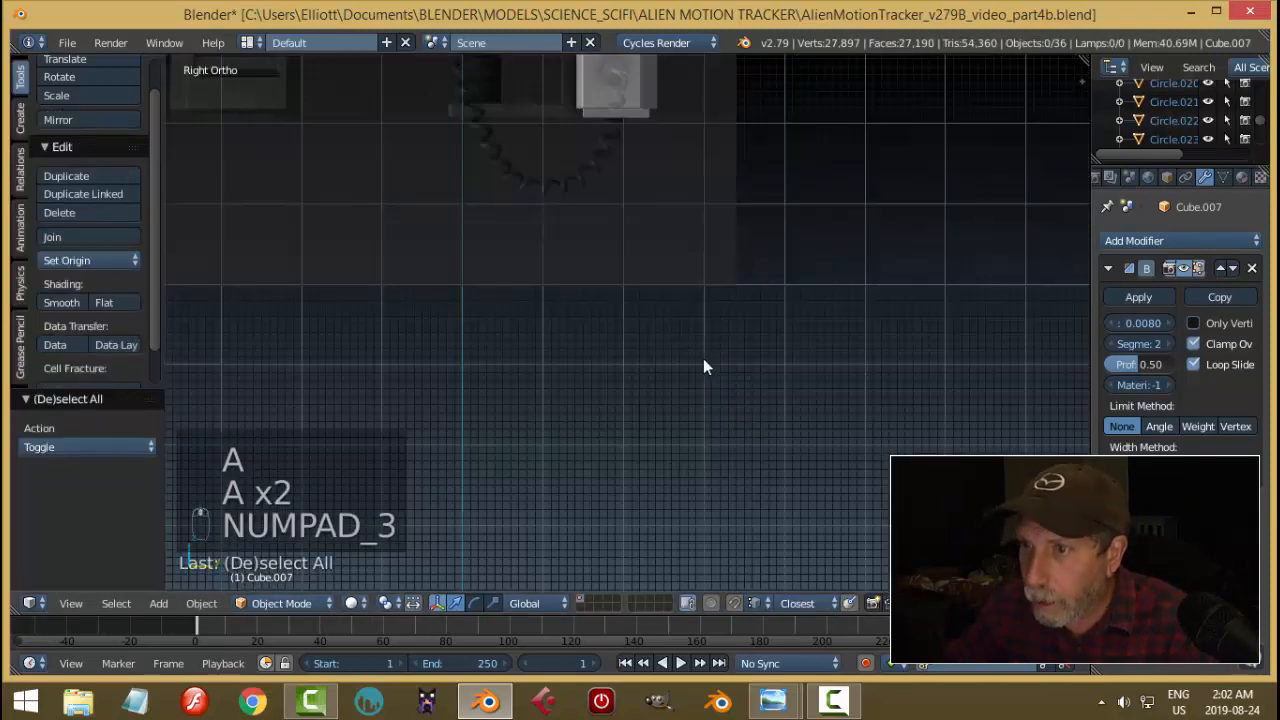
{"action": "scroll", "coordinate": [680, 450], "scroll_direction": "up", "scroll_amount": 6}
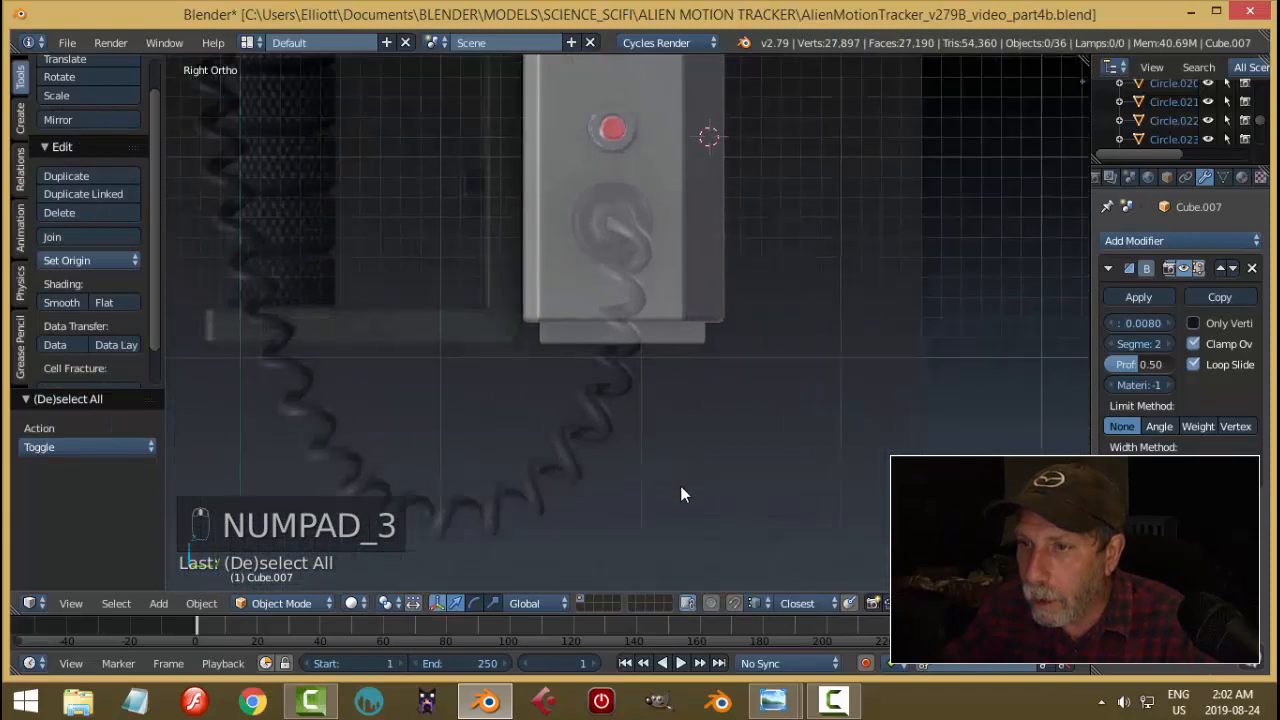
{"action": "middle_click_drag", "start_coordinate": [686, 372], "coordinate": [711, 435], "text": "shift"}
{"action": "scroll", "coordinate": [711, 434], "scroll_direction": "down", "scroll_amount": 2}
{"action": "middle_click_drag", "start_coordinate": [725, 317], "coordinate": [696, 424], "text": "shift"}
{"action": "scroll", "coordinate": [695, 432], "scroll_direction": "down", "scroll_amount": 1}
{"action": "middle_click_drag", "start_coordinate": [642, 491], "coordinate": [709, 407], "text": "shift"}
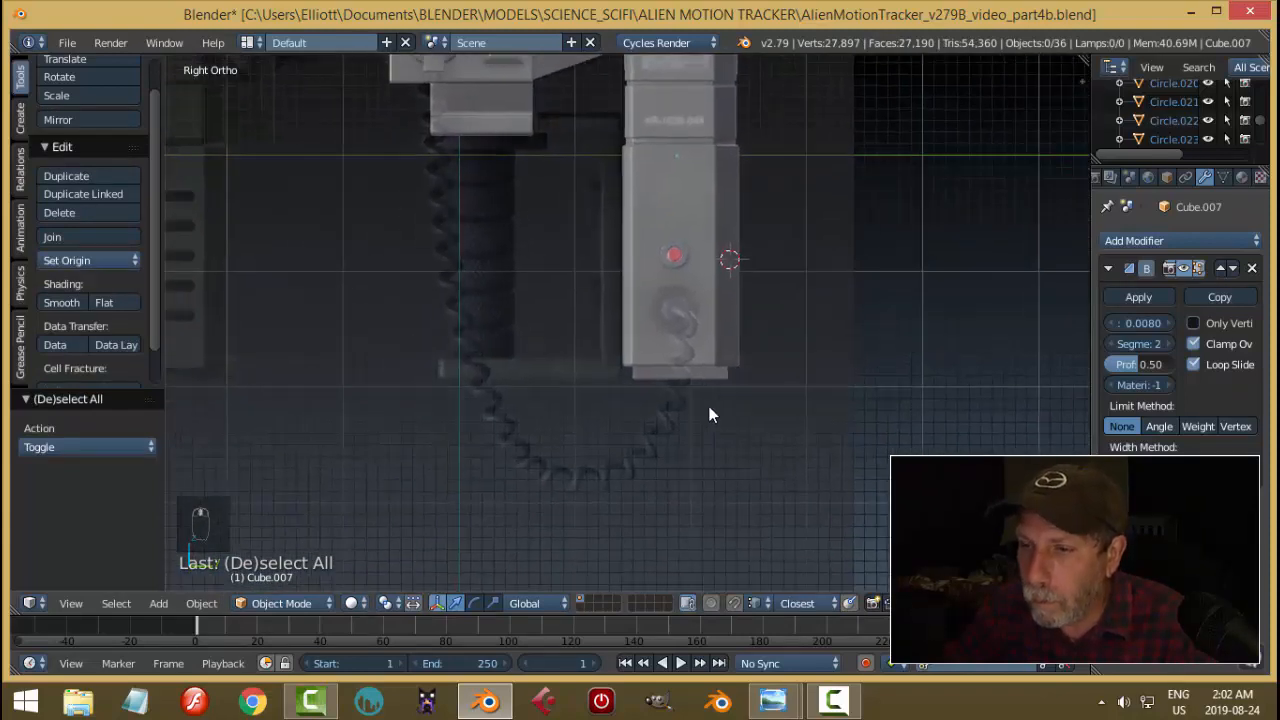
{"action": "scroll", "coordinate": [740, 426], "scroll_direction": "up", "scroll_amount": 3}
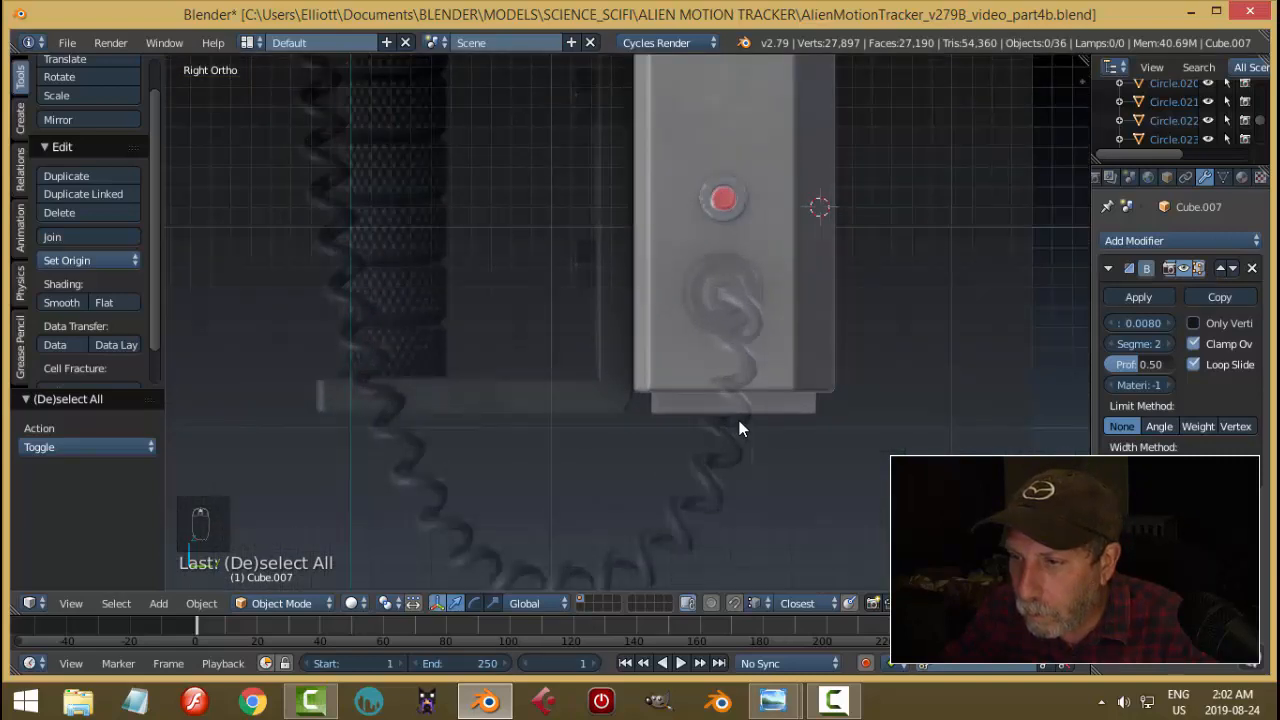
{"action": "scroll", "coordinate": [740, 428], "scroll_direction": "down", "scroll_amount": 4}
Duplicate the handle and move the copy -10.952 along Y over the front-view drawing in the reference image.
{"action": "right_click", "coordinate": [712, 330]}
{"action": "scroll", "coordinate": [702, 391], "scroll_direction": "down", "scroll_amount": 3}
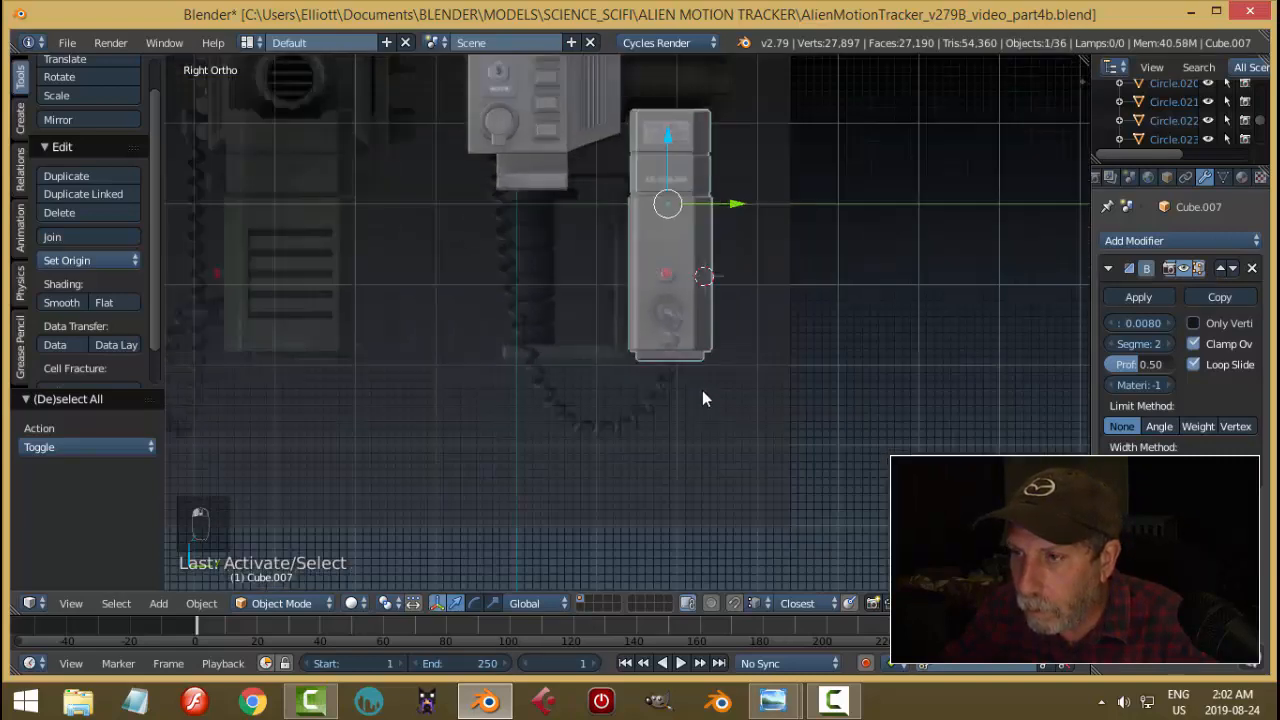
{"action": "middle_click_drag", "start_coordinate": [604, 408], "coordinate": [850, 408], "text": "shift"}
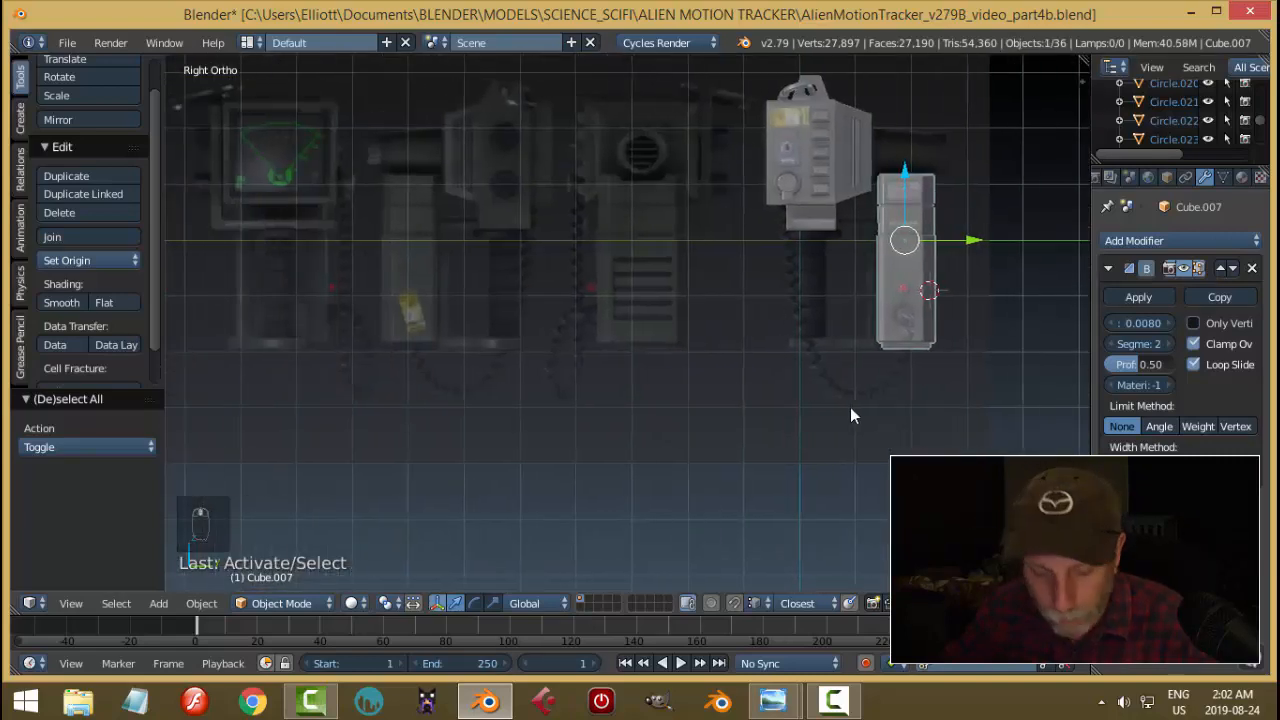
{"action": "key", "text": "shift+d"}
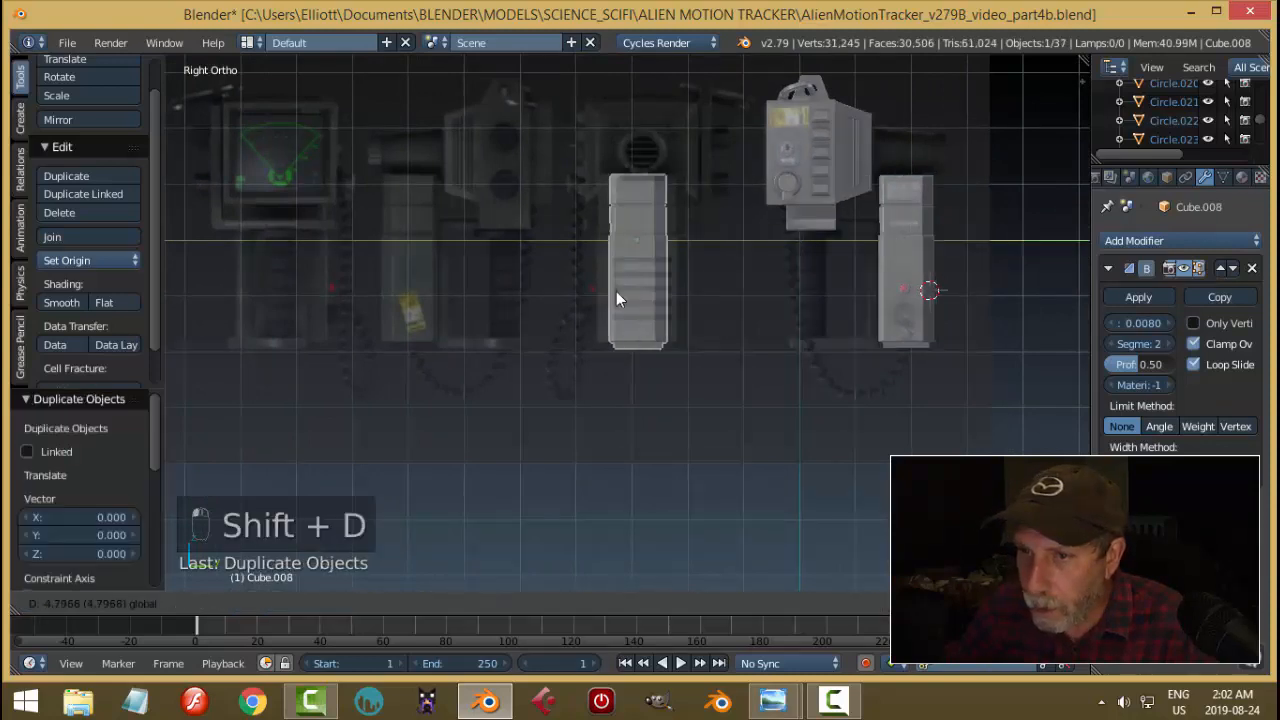
{"action": "left_click", "coordinate": [362, 330]}
{"action": "scroll", "coordinate": [340, 380], "scroll_direction": "up", "scroll_amount": 4}
{"action": "middle_click_drag", "start_coordinate": [323, 403], "coordinate": [883, 370], "text": "shift"}
{"action": "scroll", "coordinate": [774, 346], "scroll_direction": "up", "scroll_amount": 5}
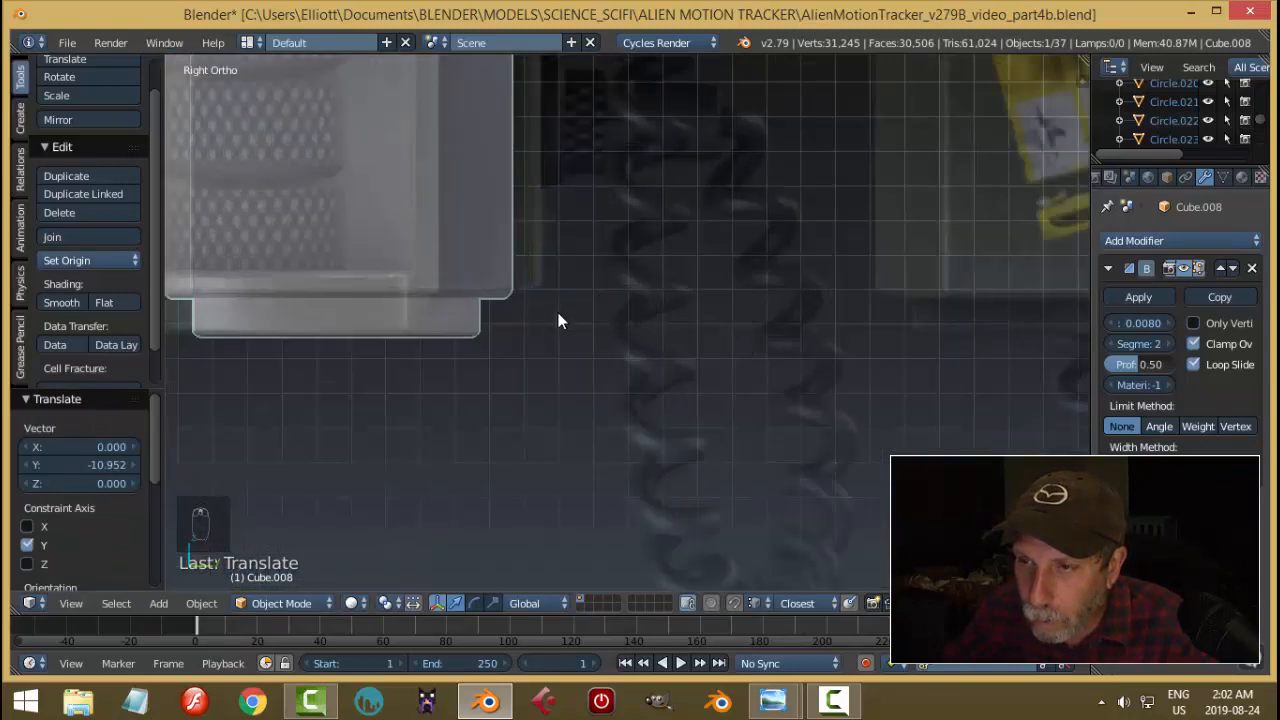
Delete the handle copy placed over the reference image.
{"action": "scroll", "coordinate": [560, 320], "scroll_direction": "down", "scroll_amount": 4}
{"action": "key", "text": "x"}
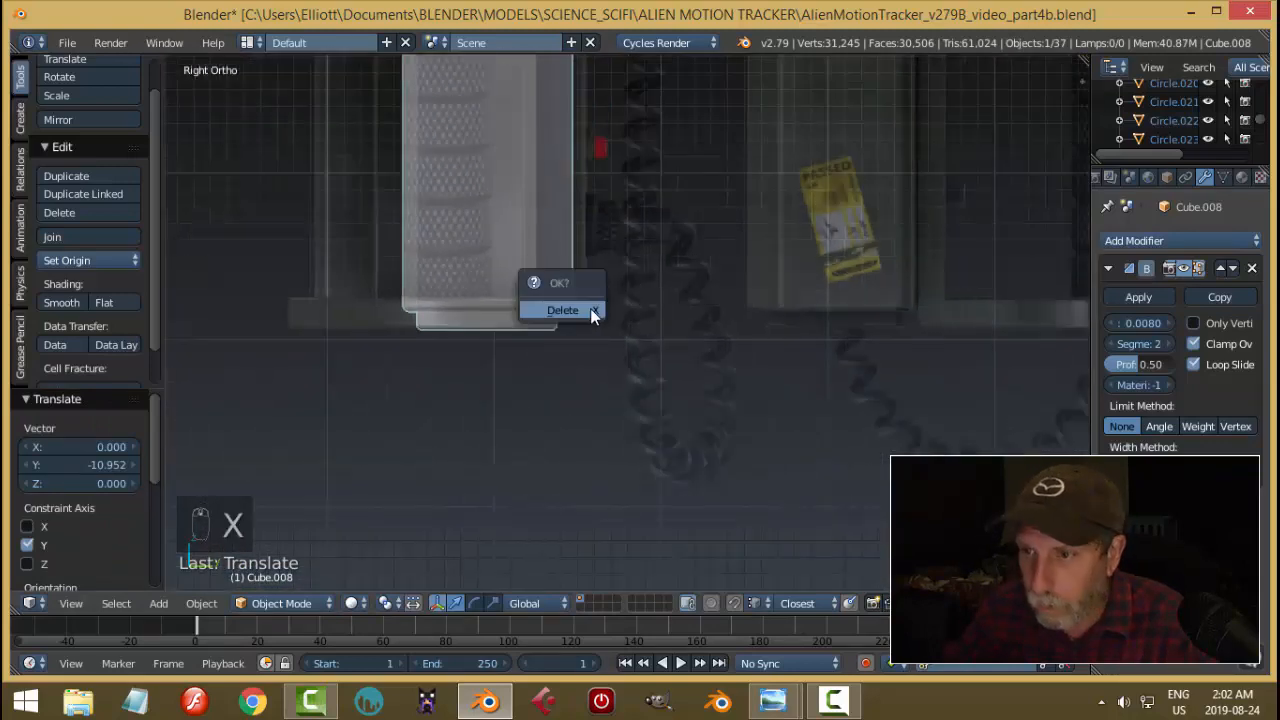
{"action": "left_click", "coordinate": [590, 310]}
{"action": "scroll", "coordinate": [705, 370], "scroll_direction": "down", "scroll_amount": 1}
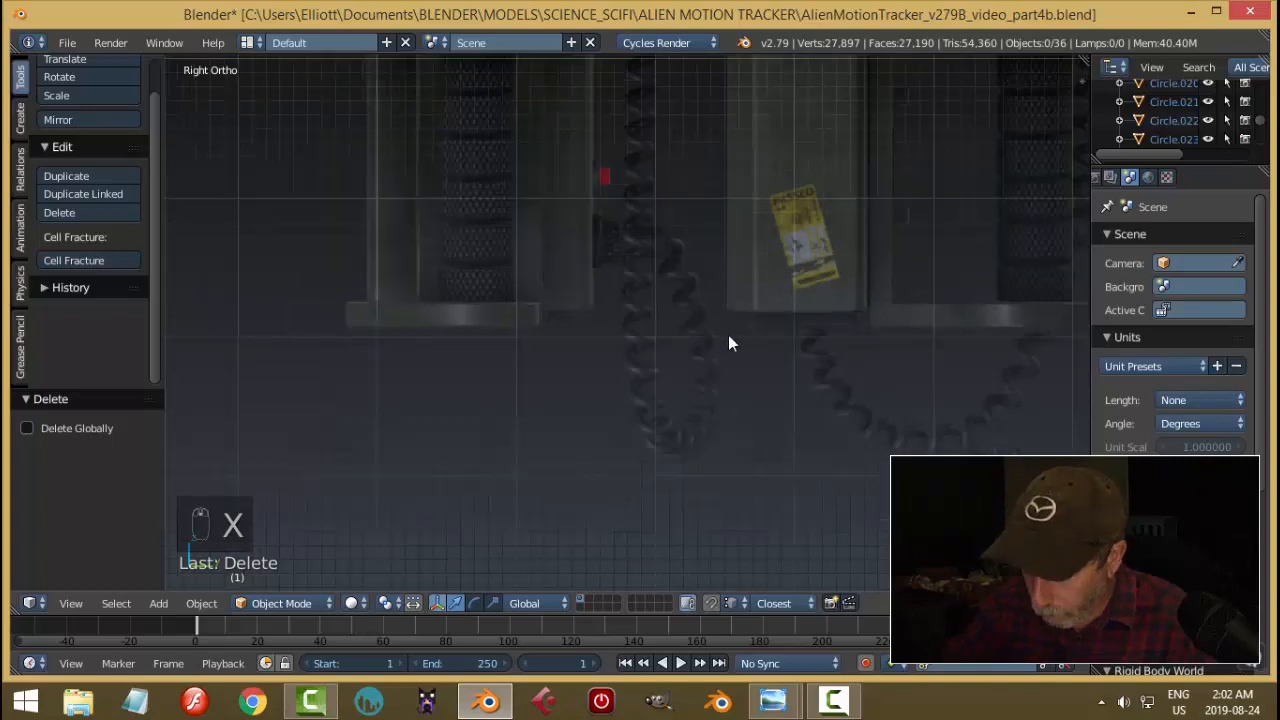
Compare the handle, its feet and the screen housing with the reference image in Front view.
{"action": "key", "text": "KP_1"}
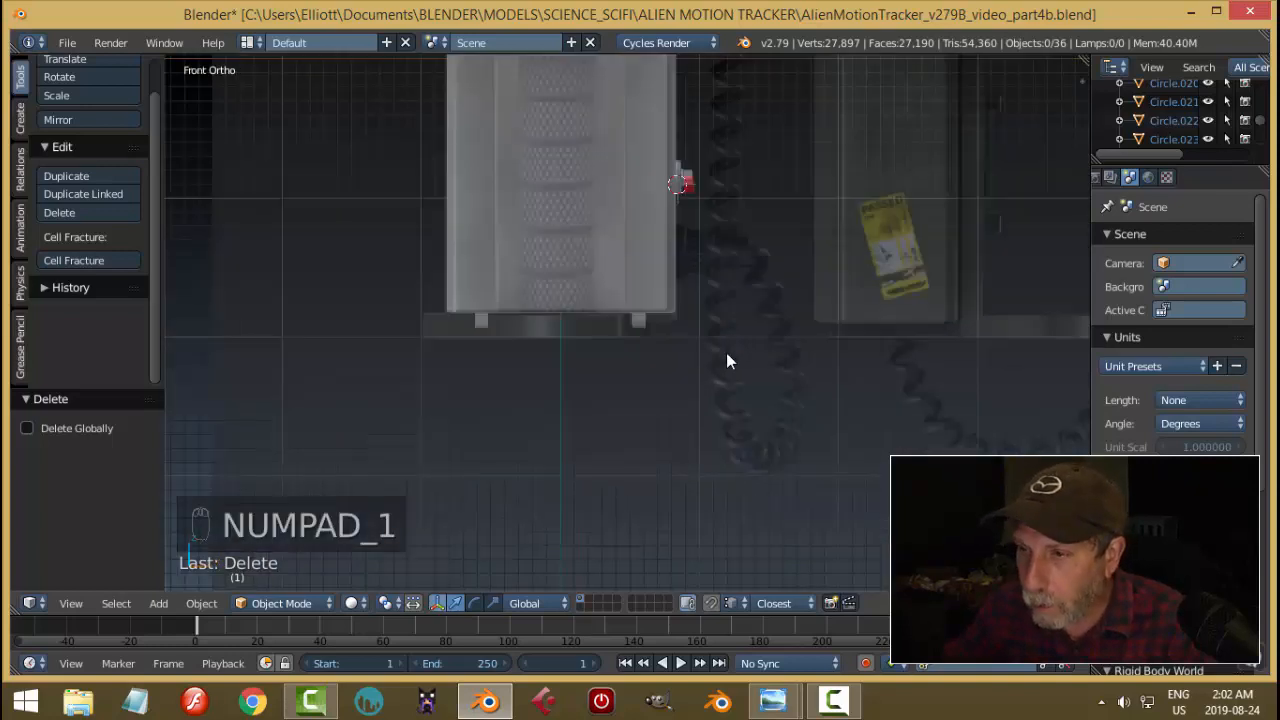
{"action": "scroll", "coordinate": [730, 353], "scroll_direction": "down", "scroll_amount": 3}
{"action": "middle_click_drag", "start_coordinate": [817, 359], "coordinate": [646, 376], "text": "shift"}
{"action": "scroll", "coordinate": [550, 382], "scroll_direction": "up", "scroll_amount": 2}
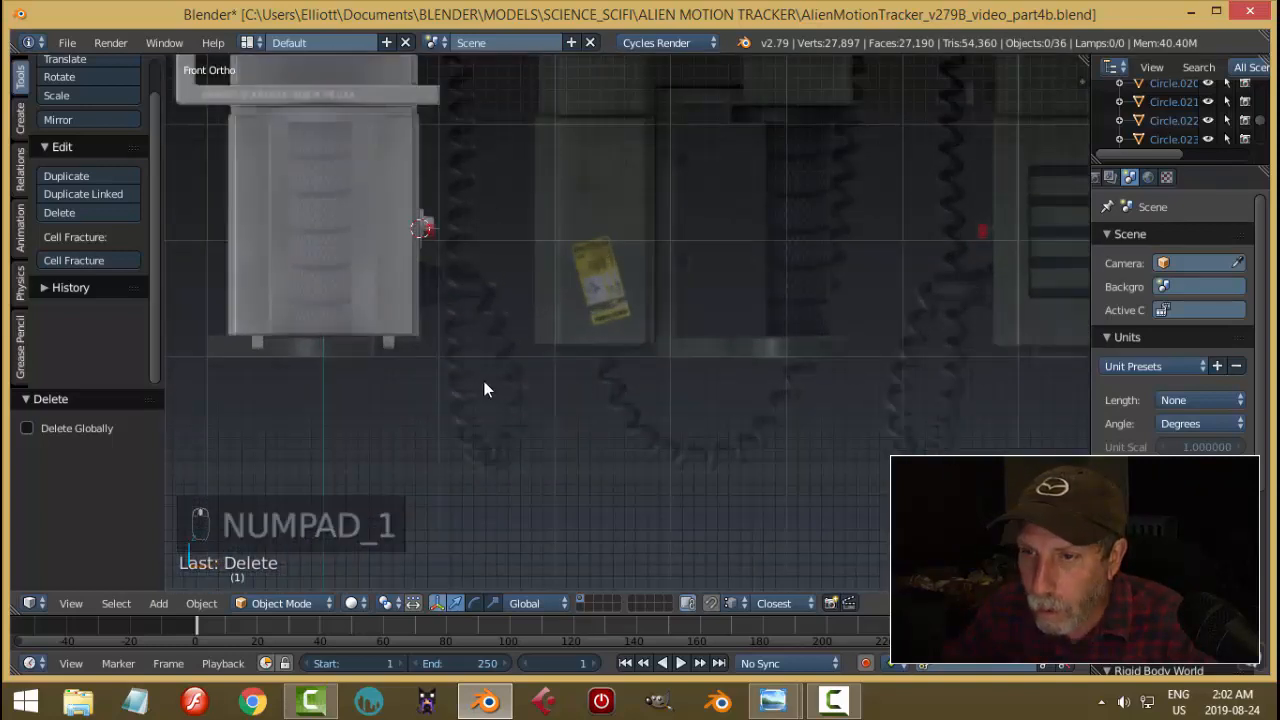
{"action": "middle_click_drag", "start_coordinate": [549, 374], "coordinate": [649, 440], "text": "shift"}
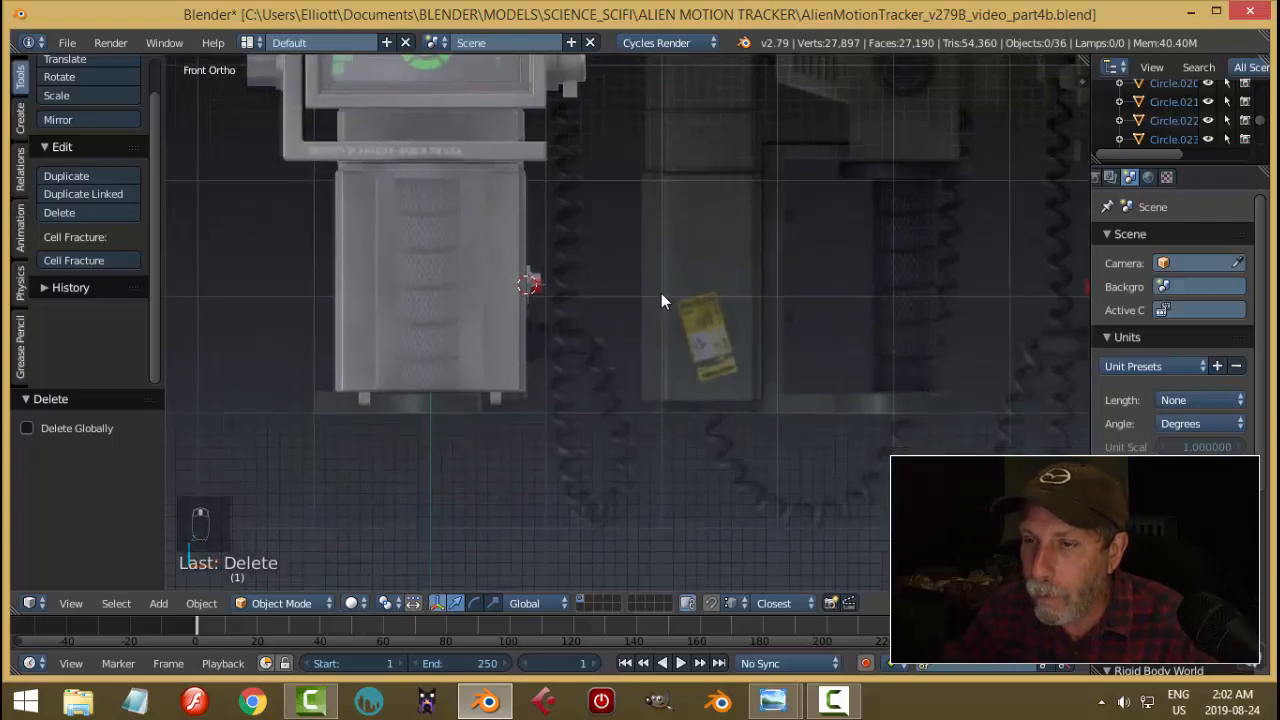
{"action": "middle_click_drag", "start_coordinate": [661, 293], "coordinate": [732, 484], "text": "shift"}
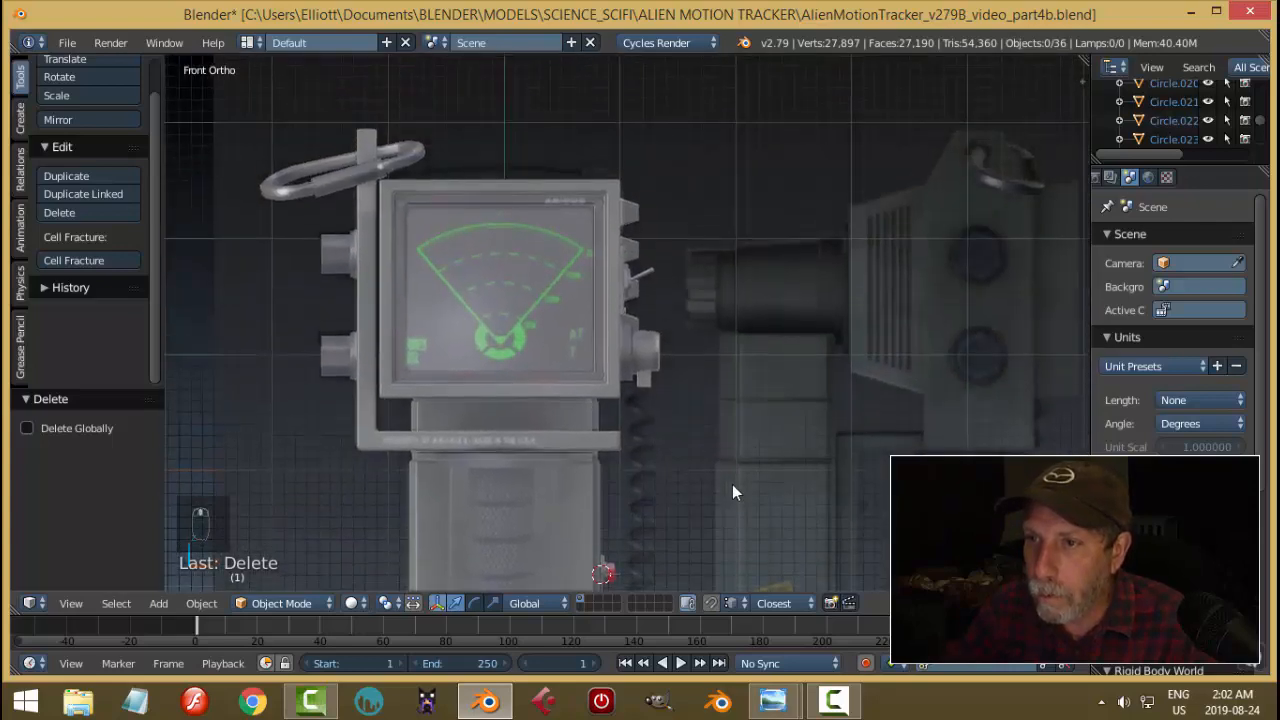
{"action": "scroll", "coordinate": [709, 484], "scroll_direction": "down", "scroll_amount": 2}
{"action": "middle_click_drag", "start_coordinate": [664, 530], "coordinate": [636, 369], "text": "shift"}
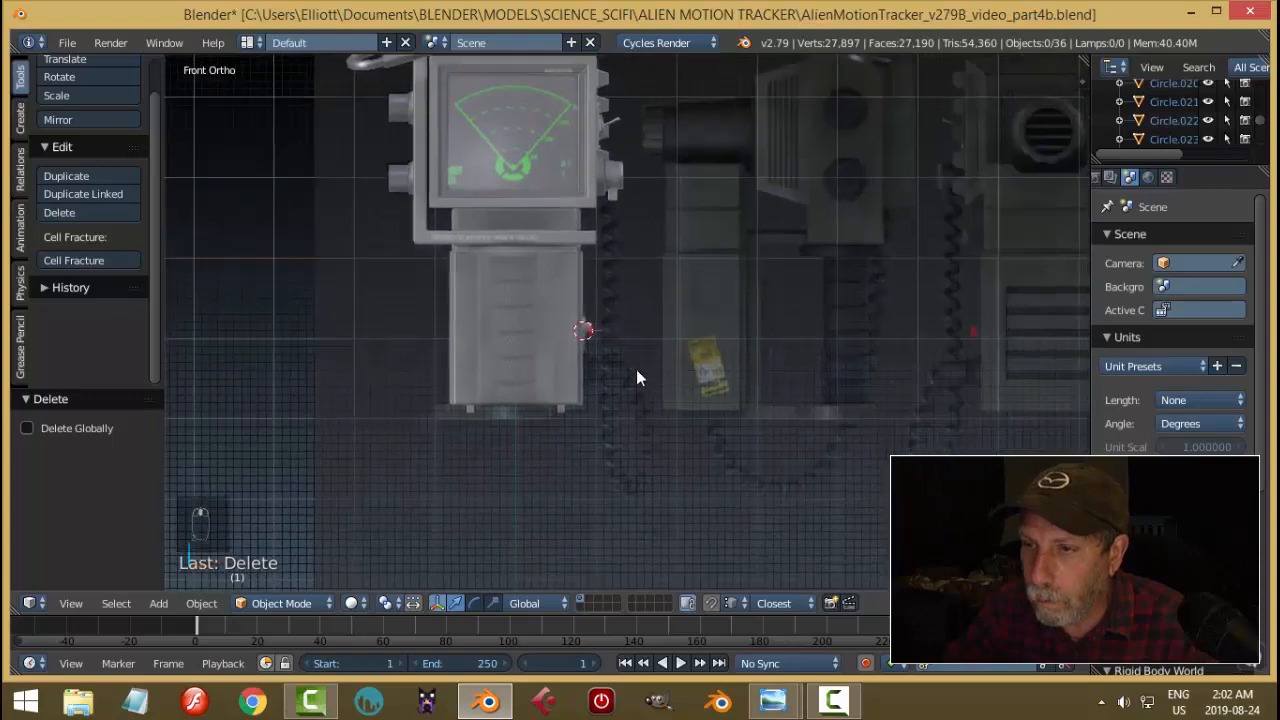
{"action": "middle_click_drag", "start_coordinate": [585, 254], "coordinate": [602, 366], "text": "shift"}
Open the red button's mesh in Edit Mode and align the view to the front.
{"action": "scroll", "coordinate": [684, 392], "scroll_direction": "up", "scroll_amount": 3}
{"action": "middle_click_drag", "start_coordinate": [683, 475], "coordinate": [707, 276], "text": "shift"}
{"action": "scroll", "coordinate": [682, 373], "scroll_direction": "up", "scroll_amount": 4}
{"action": "middle_click_drag", "start_coordinate": [683, 400], "coordinate": [681, 339], "text": "shift"}
{"action": "scroll", "coordinate": [681, 360], "scroll_direction": "up", "scroll_amount": 1}
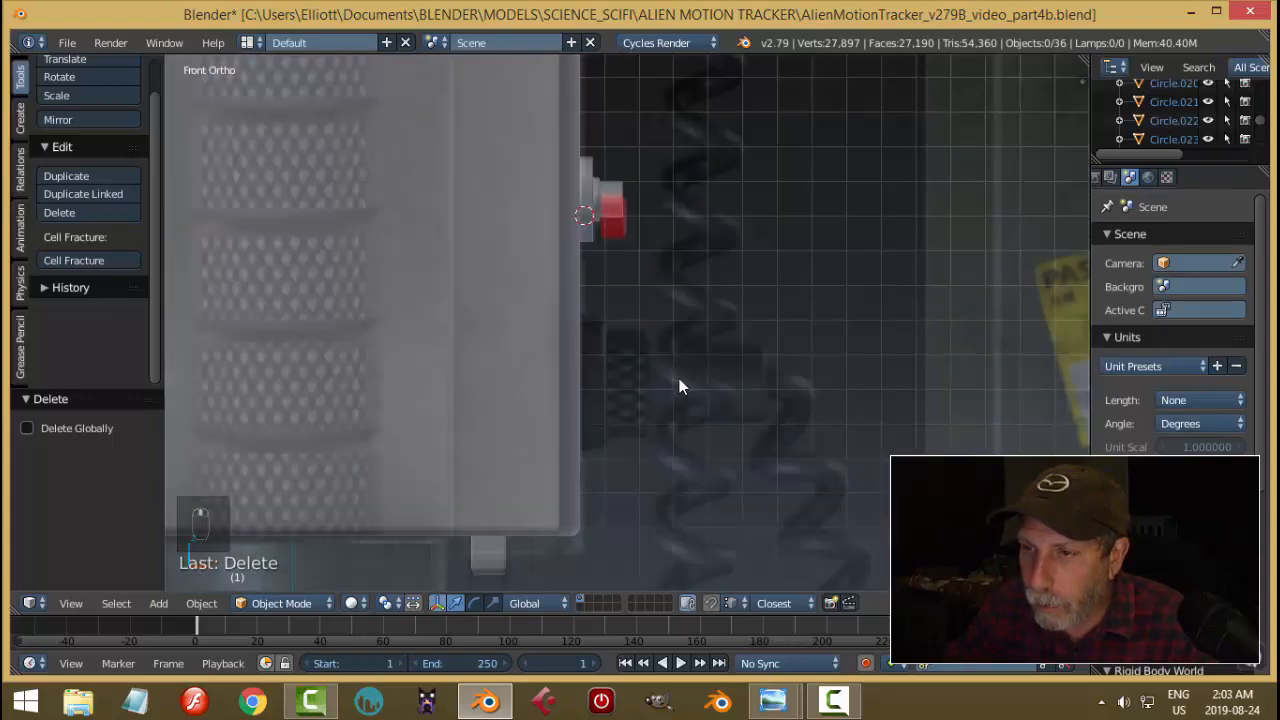
{"action": "middle_click_drag", "start_coordinate": [680, 386], "coordinate": [680, 334], "text": "shift"}
{"action": "right_click", "coordinate": [588, 141]}
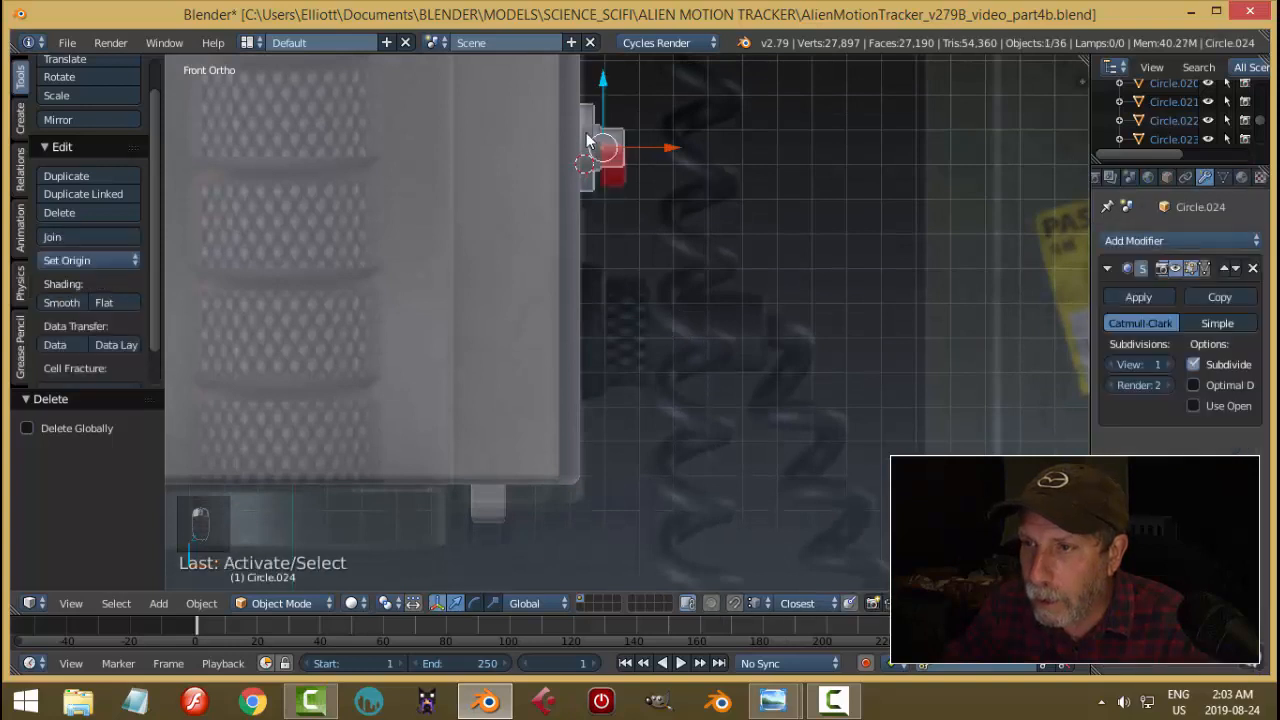
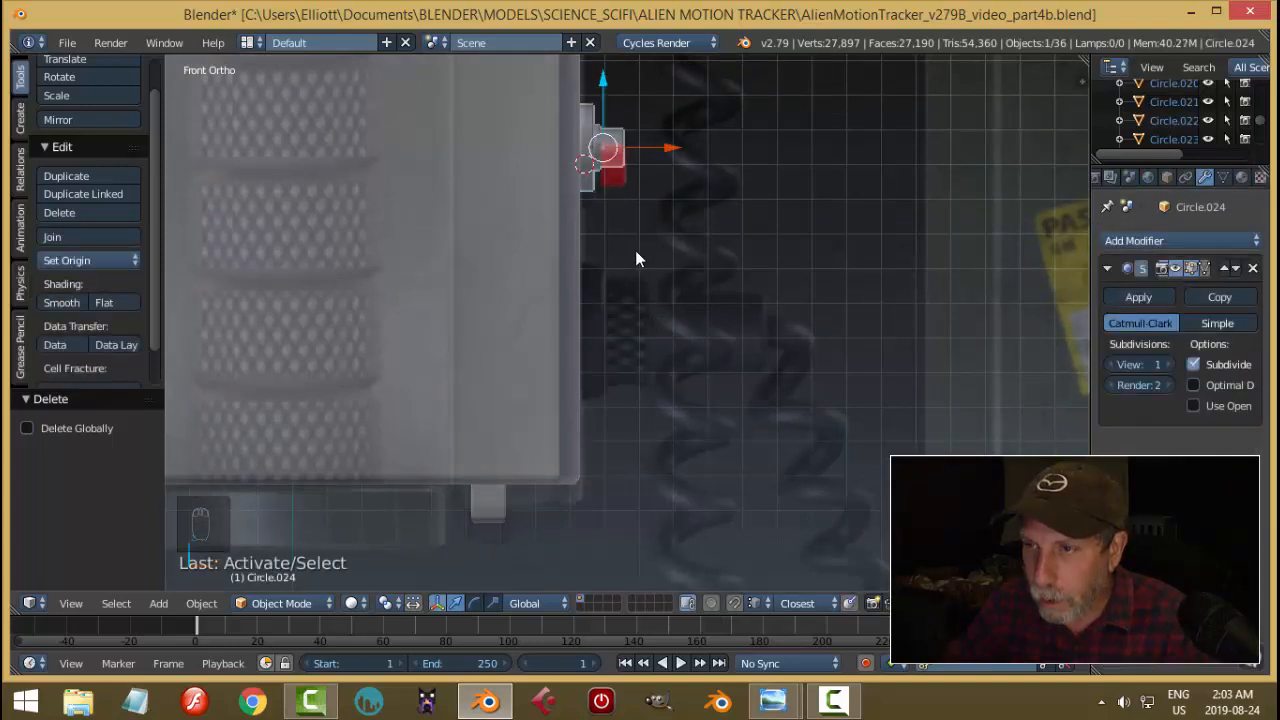
{"action": "key", "text": "Tab"}
{"action": "middle_click_drag", "start_coordinate": [663, 220], "coordinate": [608, 331]}
{"action": "key", "text": "KP_1"}
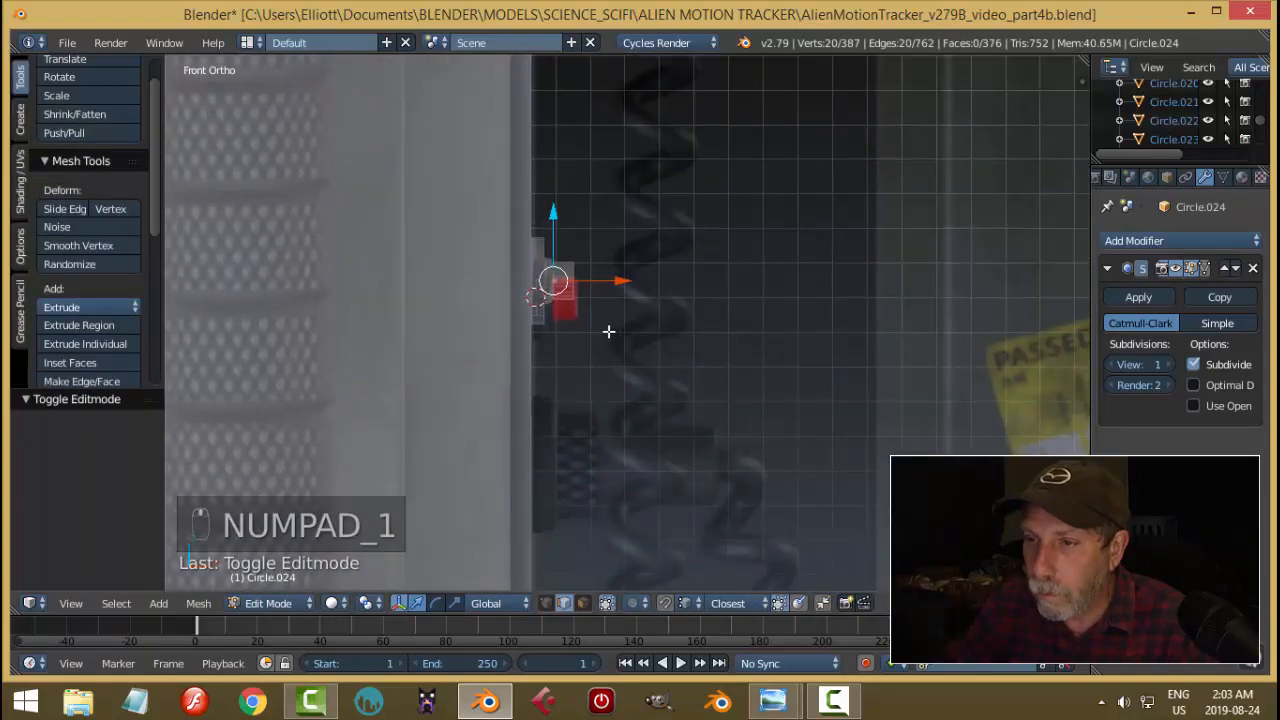
Duplicate the outer edge loop of the red button's base ring and move the copy about -0.321 along Z.
{"action": "scroll", "coordinate": [590, 324], "scroll_direction": "up", "scroll_amount": 6}
{"action": "middle_click_drag", "start_coordinate": [424, 280], "coordinate": [632, 344], "text": "shift"}
{"action": "scroll", "coordinate": [630, 340], "scroll_direction": "up", "scroll_amount": 2}
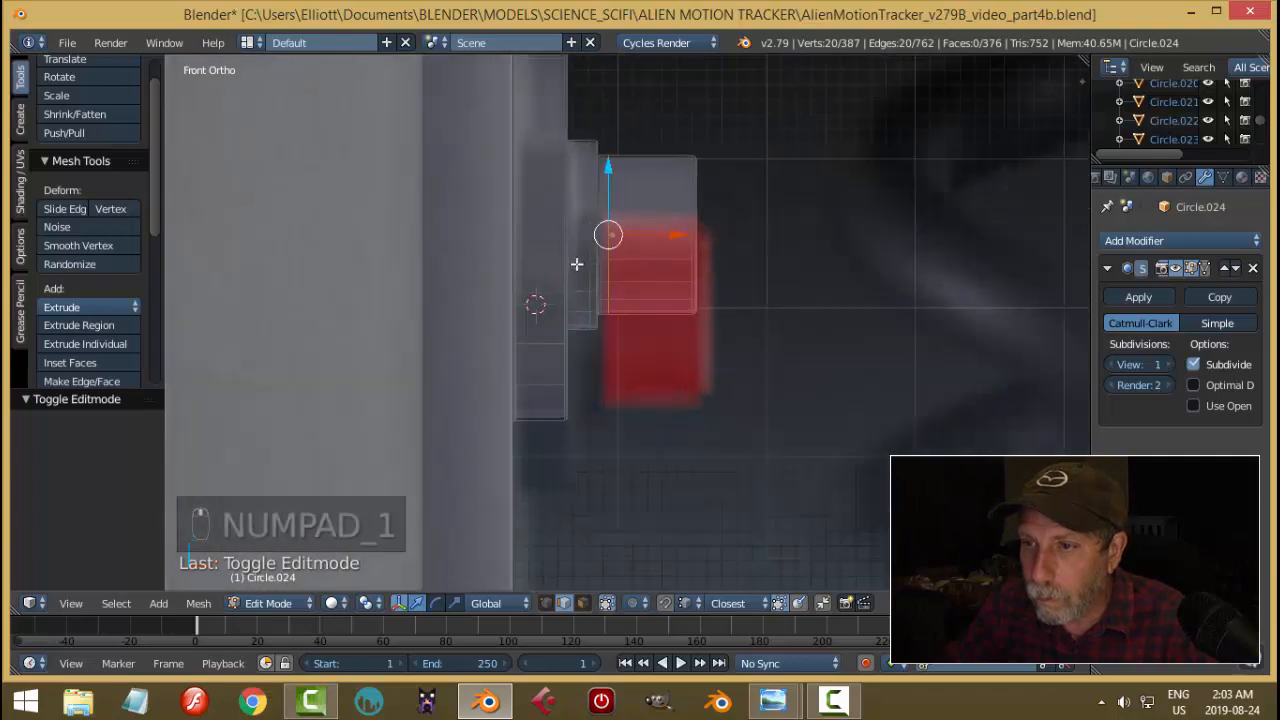
{"action": "key", "text": "a"}
{"action": "right_click", "coordinate": [559, 201], "text": "alt"}
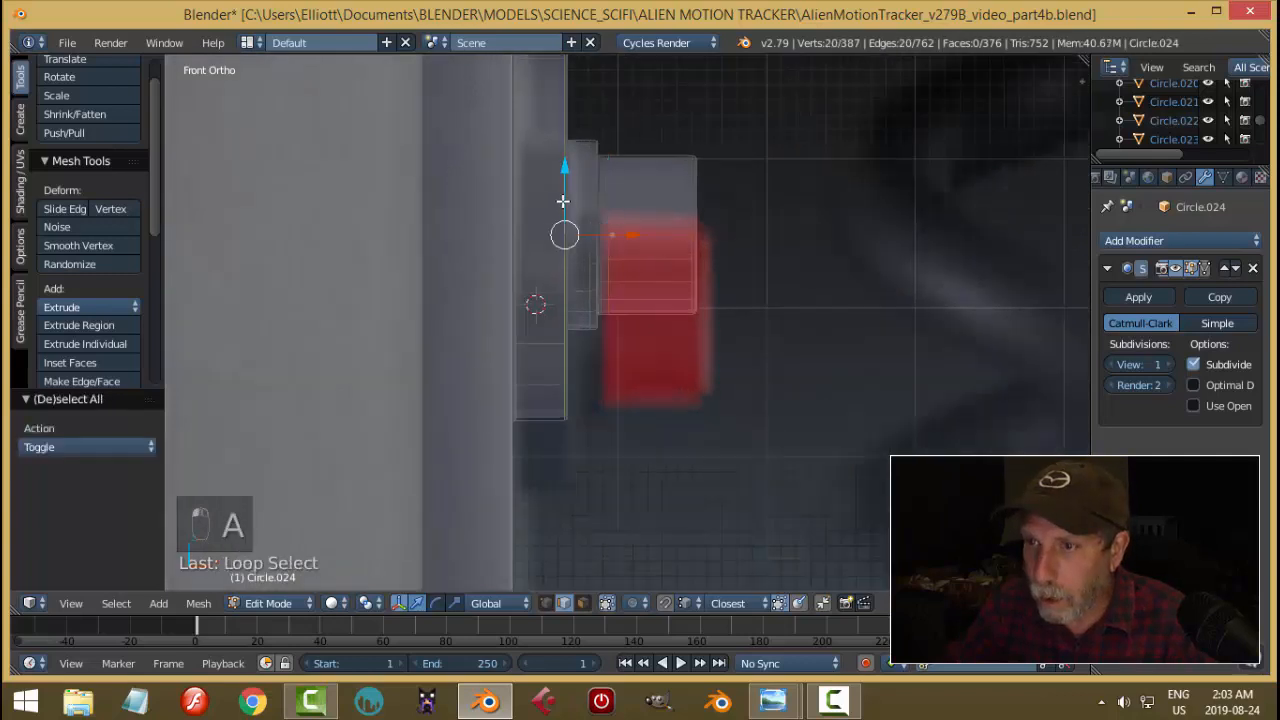
{"action": "scroll", "coordinate": [598, 260], "scroll_direction": "down", "scroll_amount": 4}
{"action": "key", "text": "shift+d"}
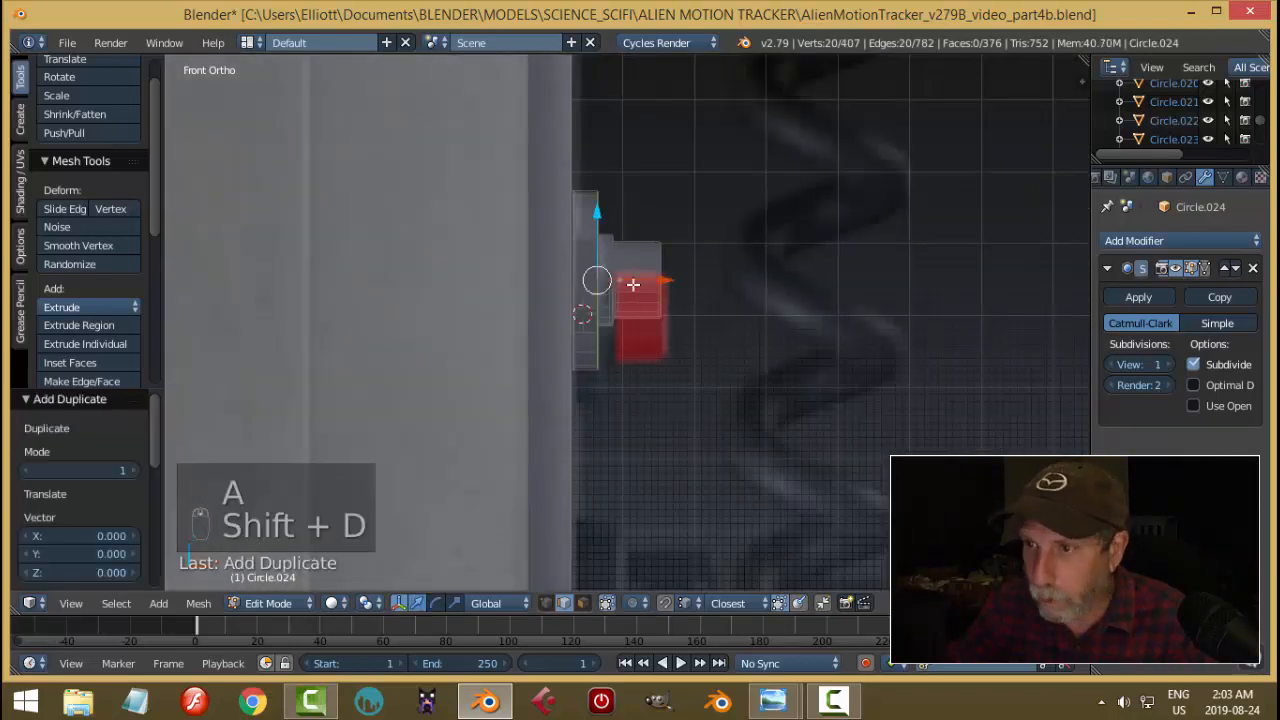
{"action": "key", "text": "z"}
{"action": "left_click", "coordinate": [611, 446]}
{"action": "scroll", "coordinate": [649, 441], "scroll_direction": "down", "scroll_amount": 2}
{"action": "middle_click_drag", "start_coordinate": [649, 441], "coordinate": [626, 282], "text": "shift"}
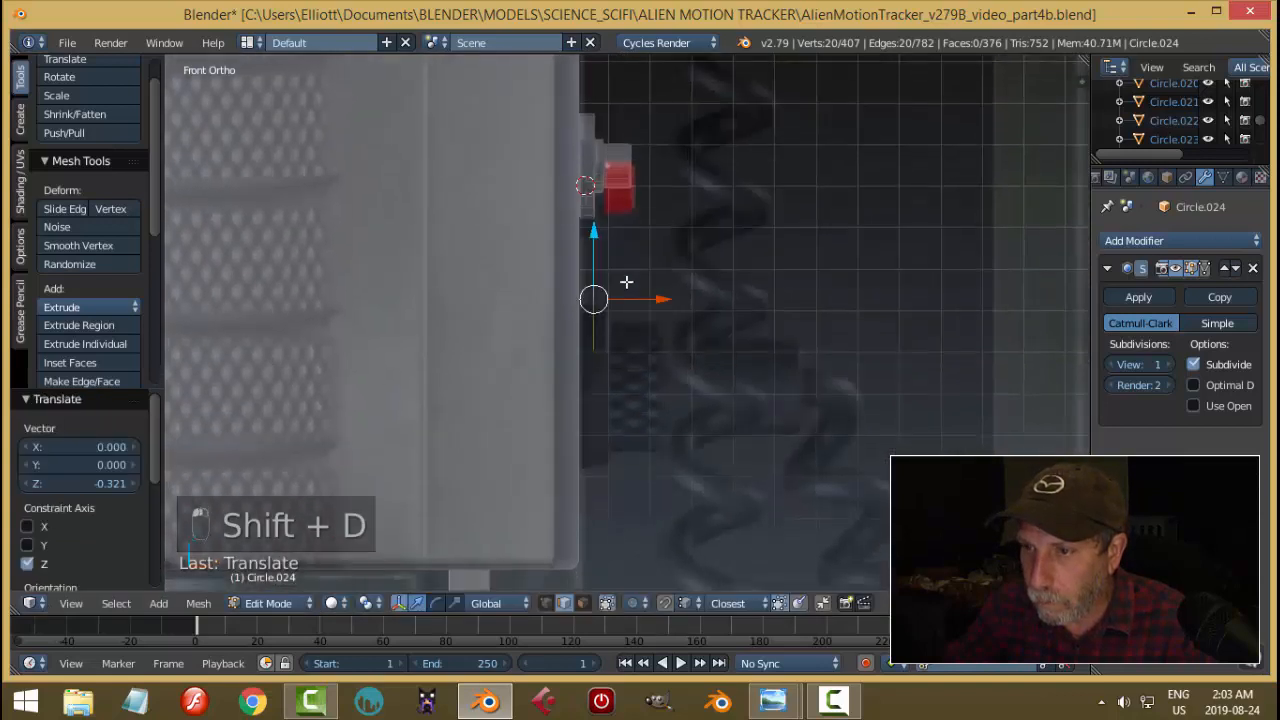
Fit the copied loop to the cable connector in the reference, shifting it -0.239 along Z, scaling about 1.64 and raising it 0.027.
{"action": "left_click_drag", "start_coordinate": [593, 232], "coordinate": [587, 329]}
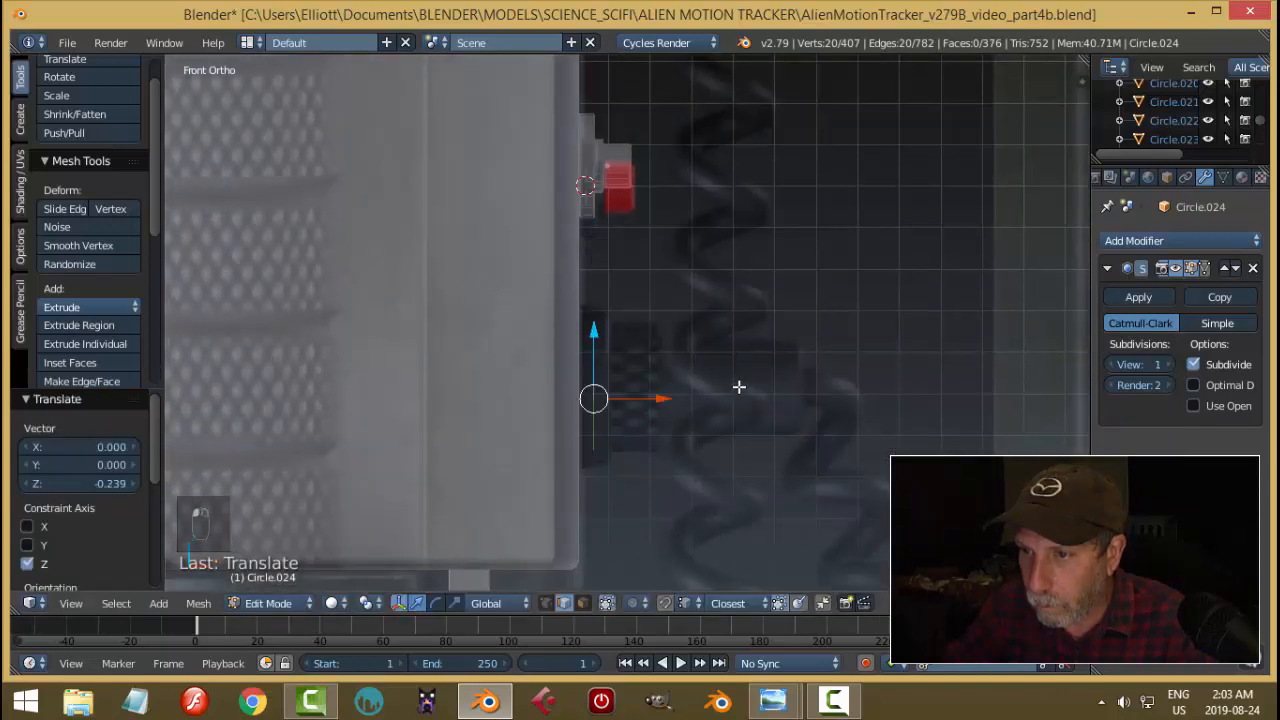
{"action": "key", "text": "s"}
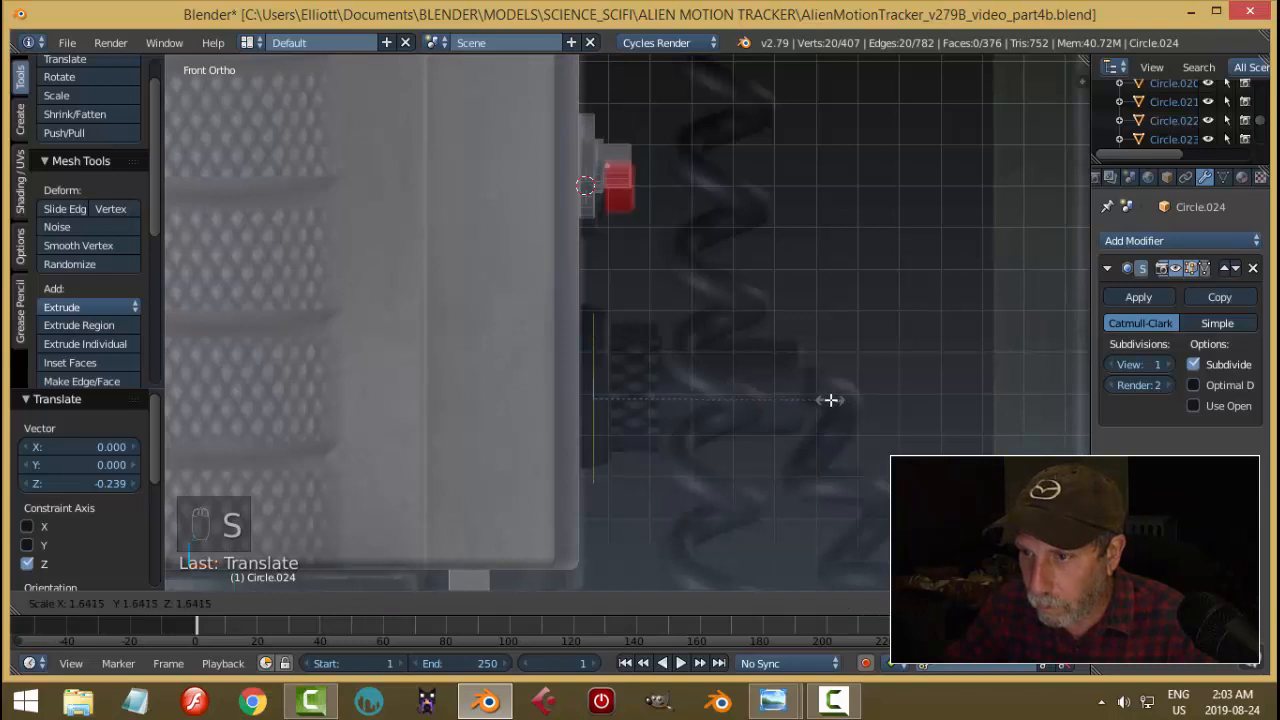
{"action": "left_click", "coordinate": [830, 400]}
{"action": "left_click_drag", "start_coordinate": [595, 330], "coordinate": [601, 321]}
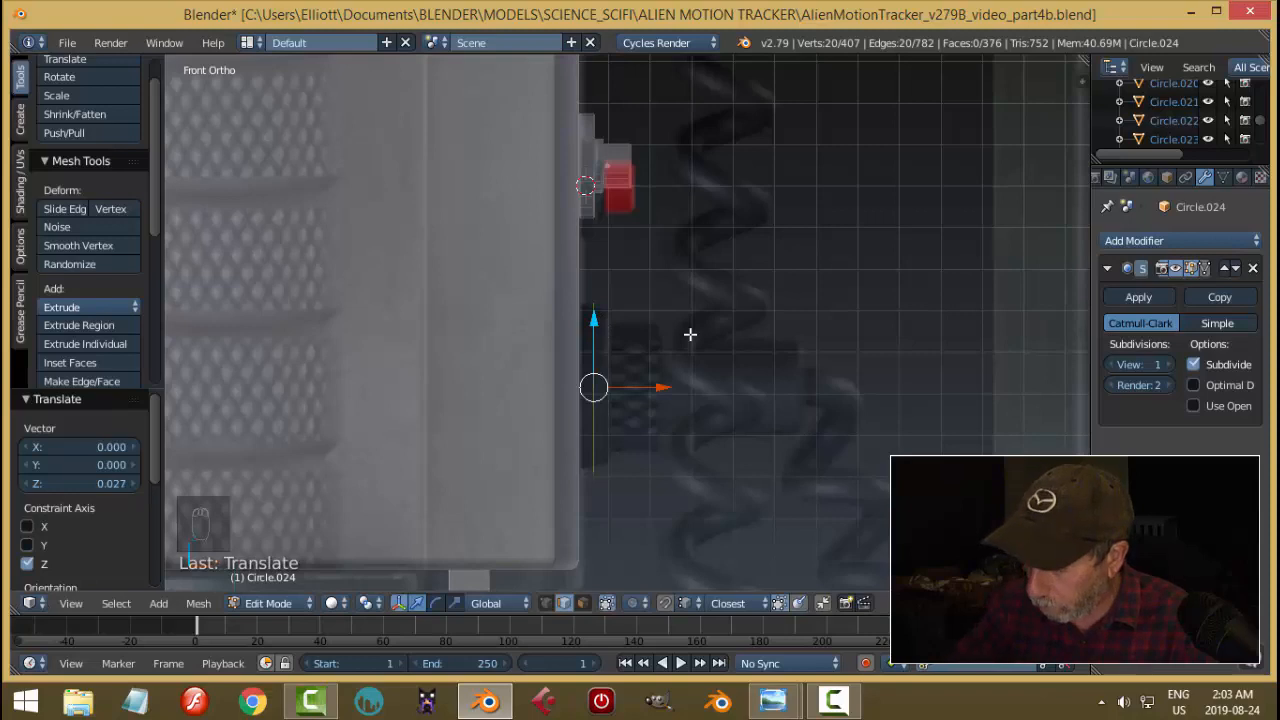
Match the copied loop to the round connector in the Right view reference, raising it 0.063 along Z and scaling it to 0.971.
{"action": "key", "text": "KP_3"}
{"action": "scroll", "coordinate": [694, 372], "scroll_direction": "down", "scroll_amount": 5}
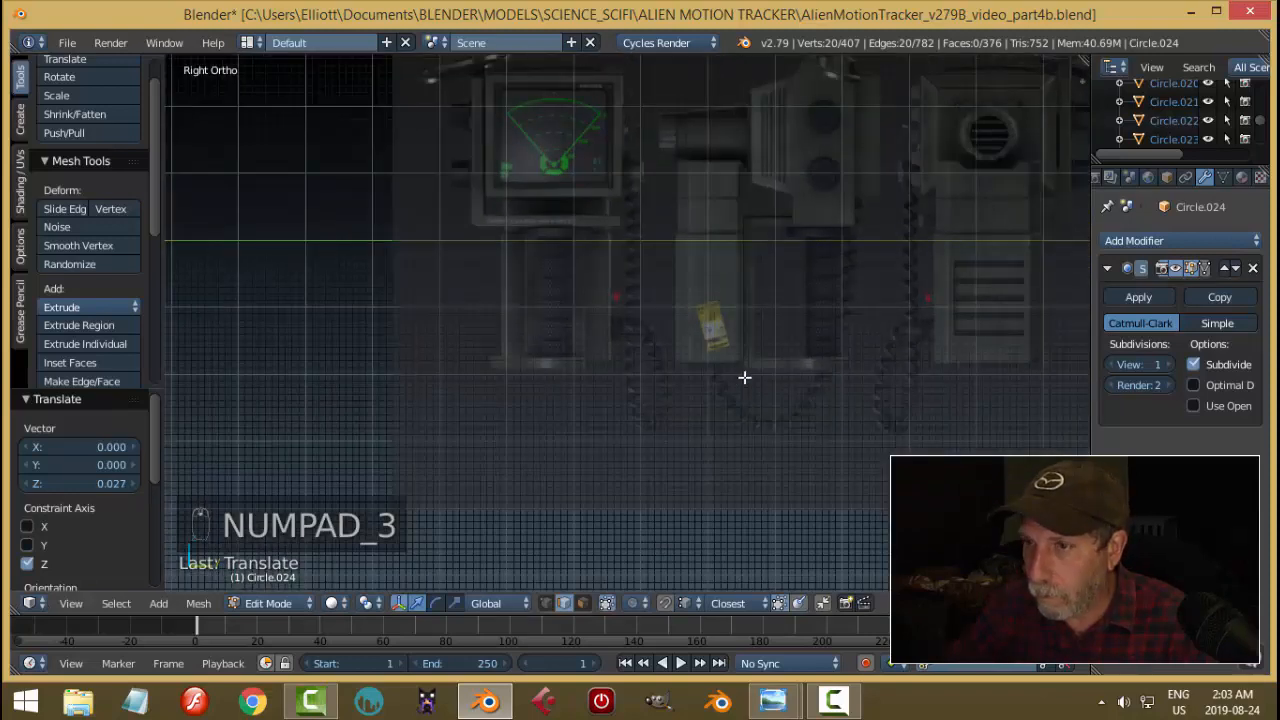
{"action": "middle_click_drag", "start_coordinate": [880, 344], "coordinate": [454, 343], "text": "shift"}
{"action": "middle_click_drag", "start_coordinate": [945, 343], "coordinate": [720, 343], "text": "shift"}
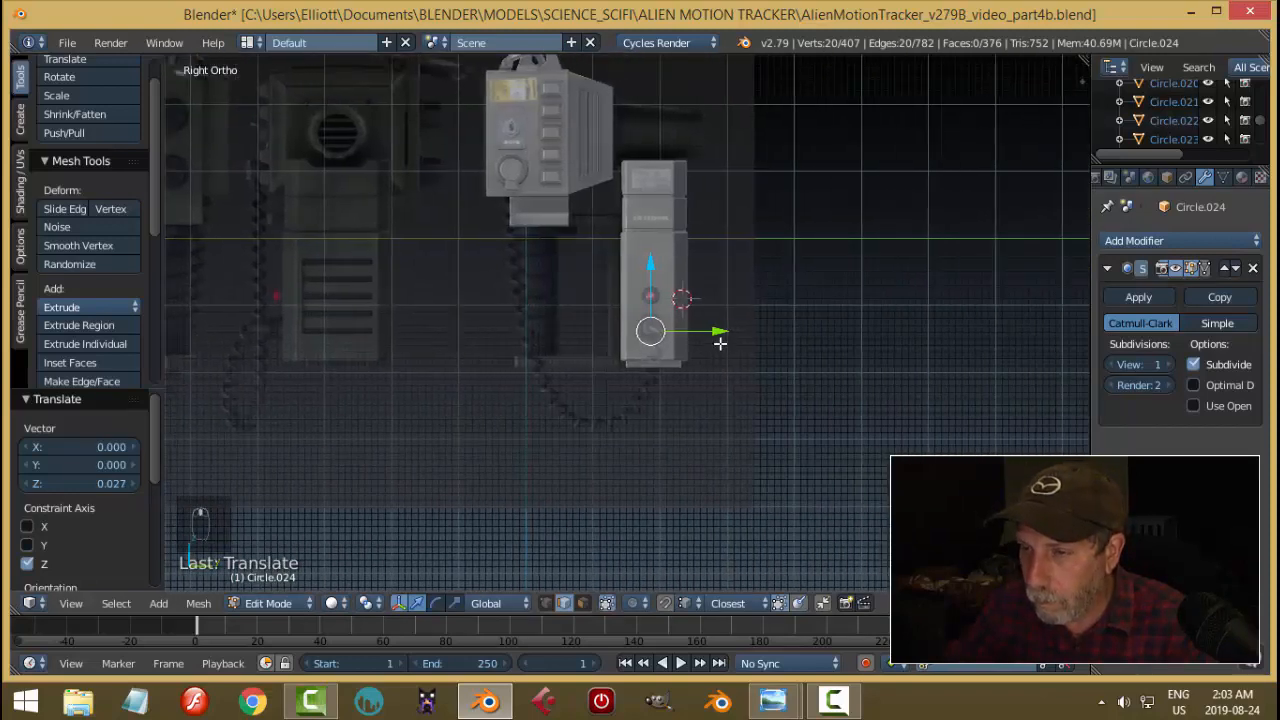
{"action": "scroll", "coordinate": [734, 356], "scroll_direction": "up", "scroll_amount": 4}
{"action": "scroll", "coordinate": [736, 357], "scroll_direction": "up", "scroll_amount": 6}
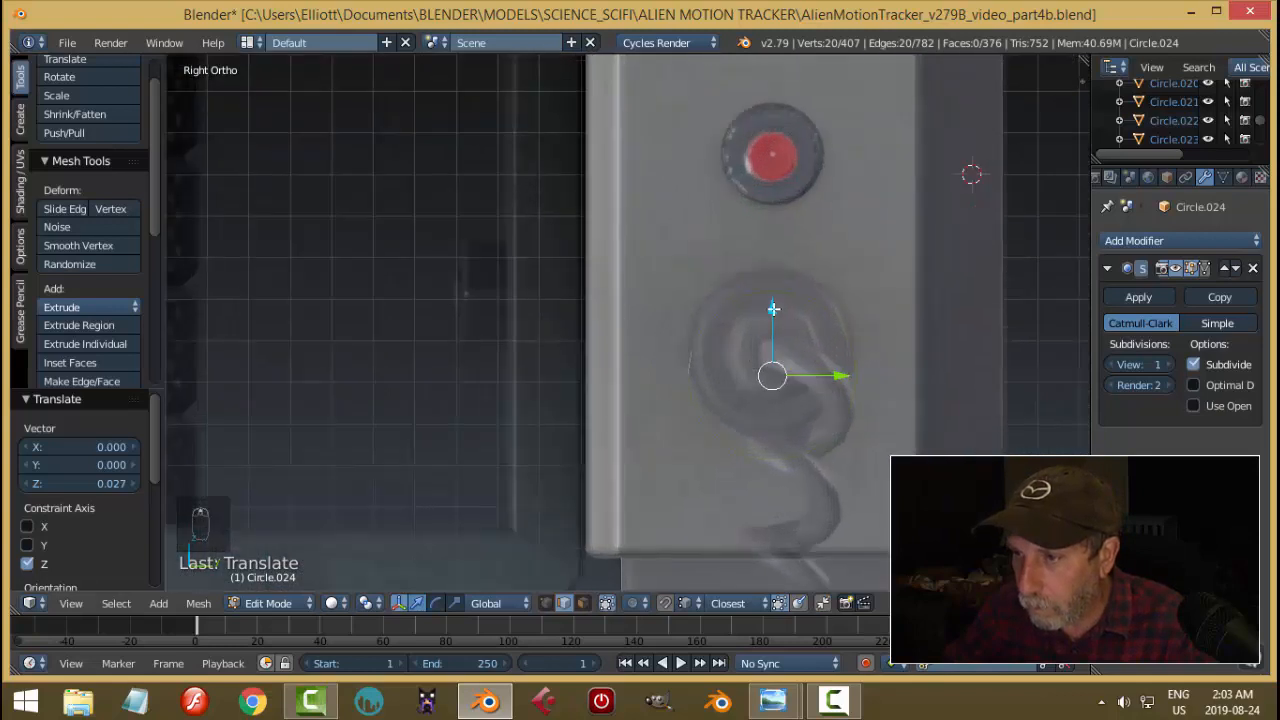
{"action": "left_click_drag", "start_coordinate": [773, 309], "coordinate": [772, 298]}
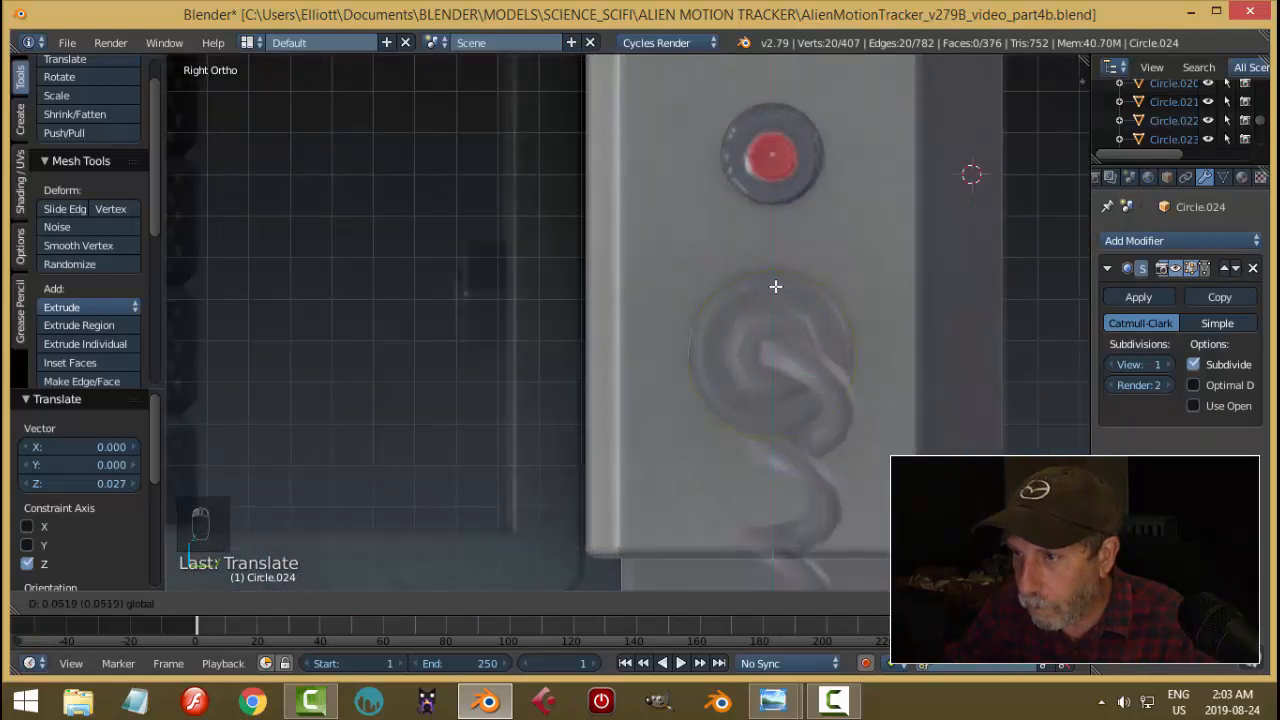
{"action": "left_click_drag", "start_coordinate": [775, 282], "coordinate": [775, 282]}
{"action": "key", "text": "s"}
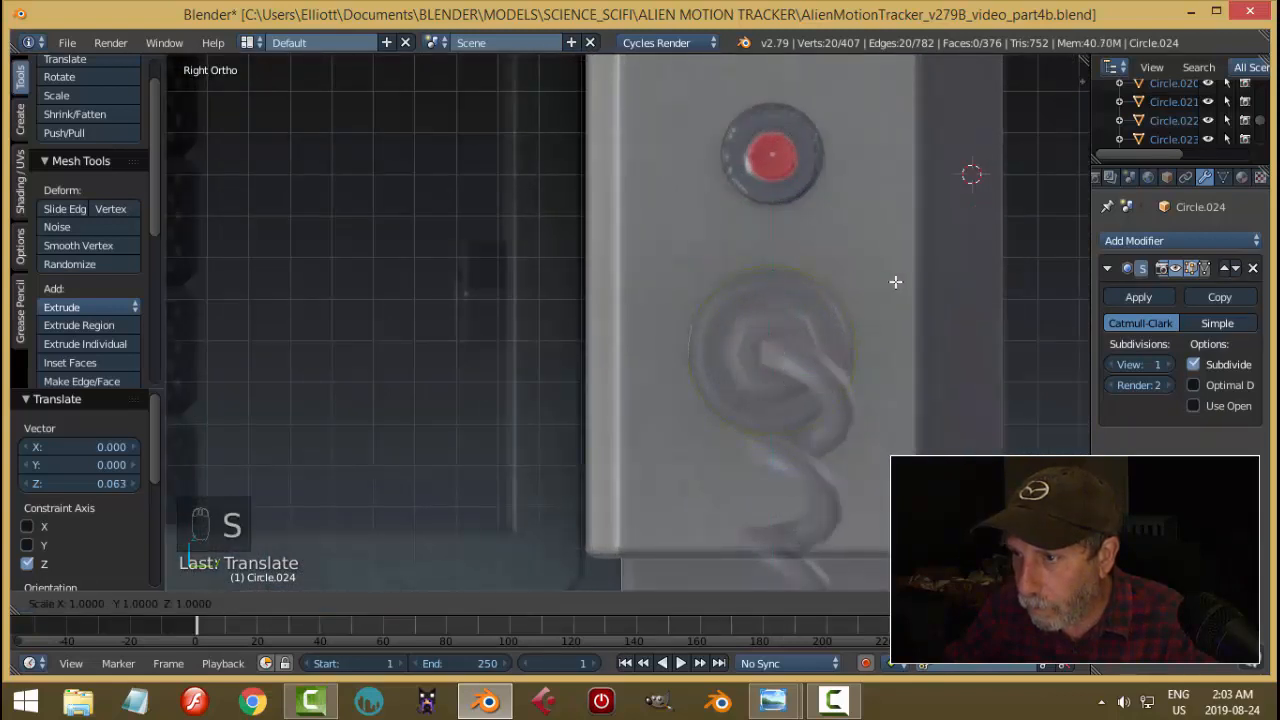
{"action": "left_click", "coordinate": [891, 282]}
Separate the connector loop from the button mesh into its own object and select it in Object Mode.
{"action": "scroll", "coordinate": [886, 289], "scroll_direction": "down", "scroll_amount": 3}
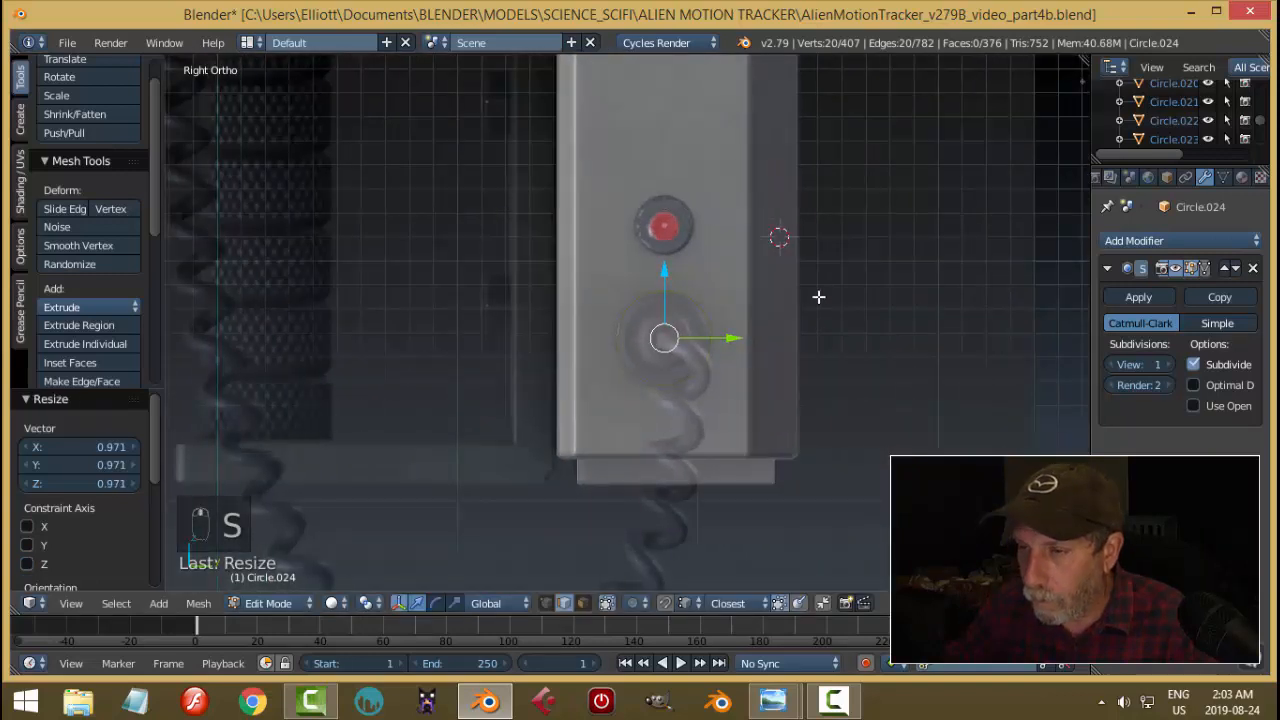
{"action": "key", "text": "p"}
{"action": "left_click", "coordinate": [740, 297]}
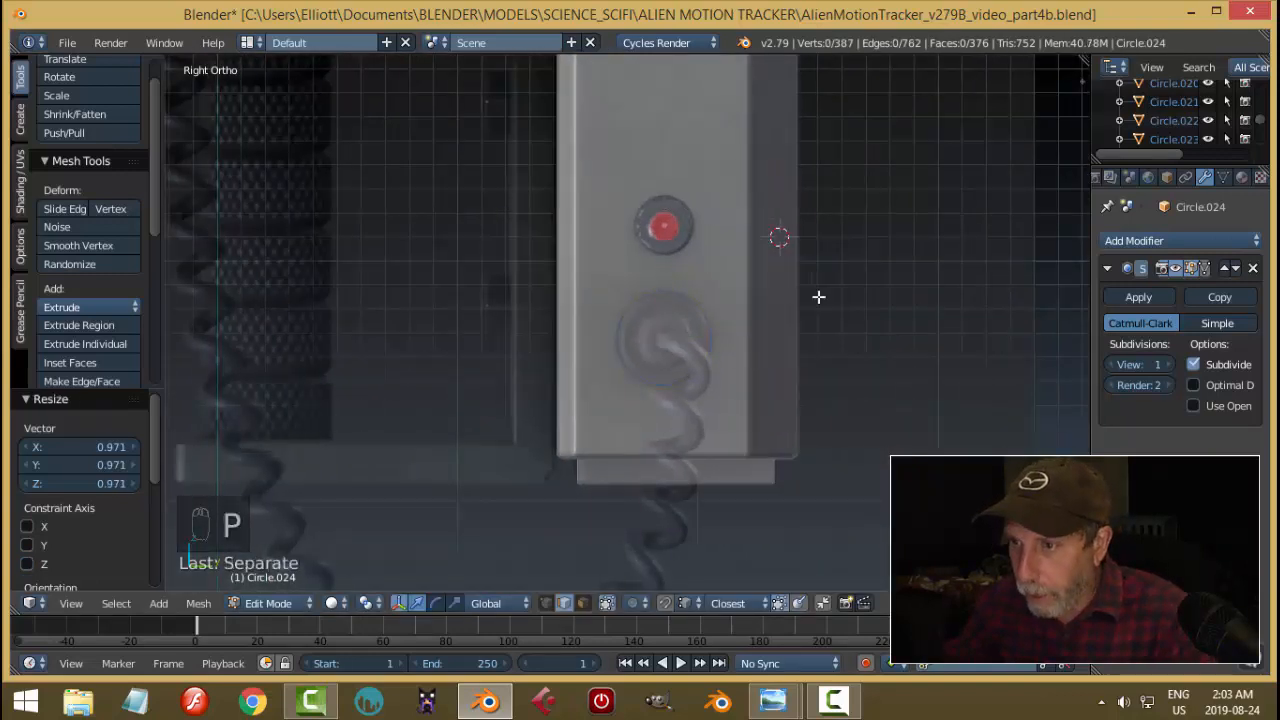
{"action": "key", "text": "Tab"}
{"action": "left_click", "coordinate": [693, 300]}
{"action": "right_click", "coordinate": [701, 312]}
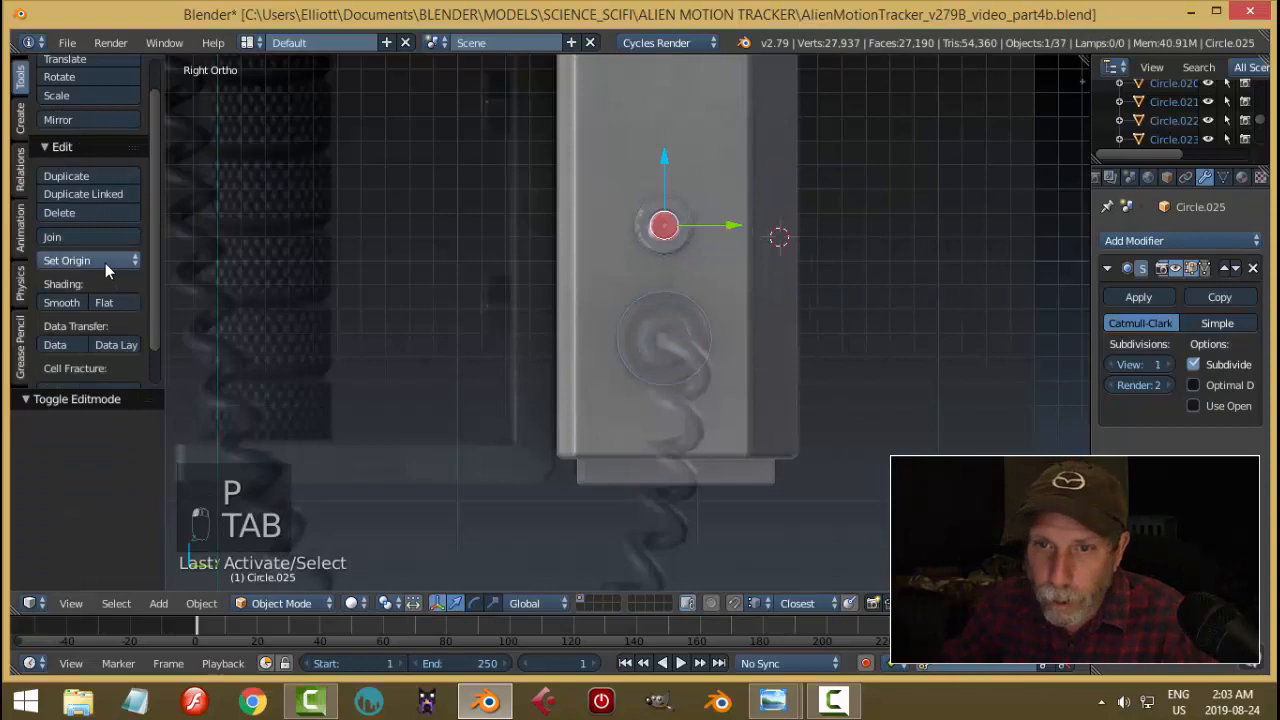
Set the connector circle's origin to its geometry and snap the 3D cursor to the circle.
{"action": "left_click", "coordinate": [105, 263]}
{"action": "left_click", "coordinate": [108, 304]}
{"action": "scroll", "coordinate": [830, 385], "scroll_direction": "up", "scroll_amount": 5}
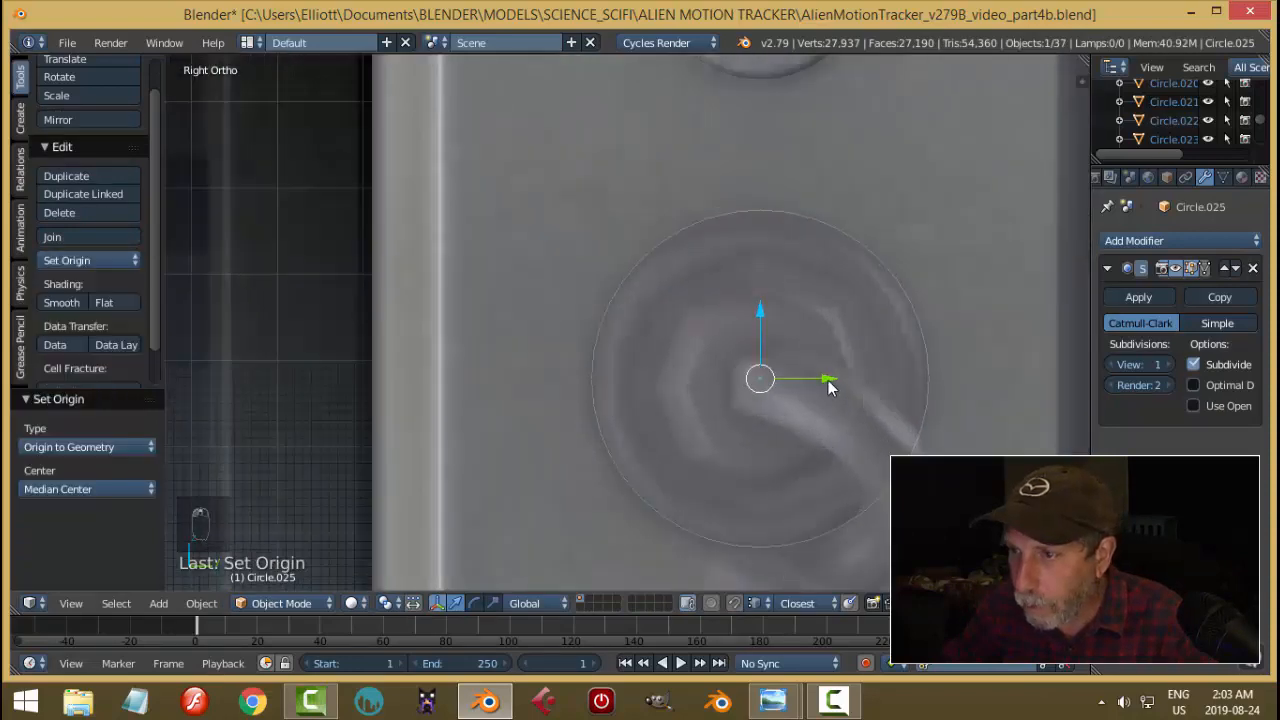
{"action": "scroll", "coordinate": [784, 379], "scroll_direction": "down", "scroll_amount": 6}
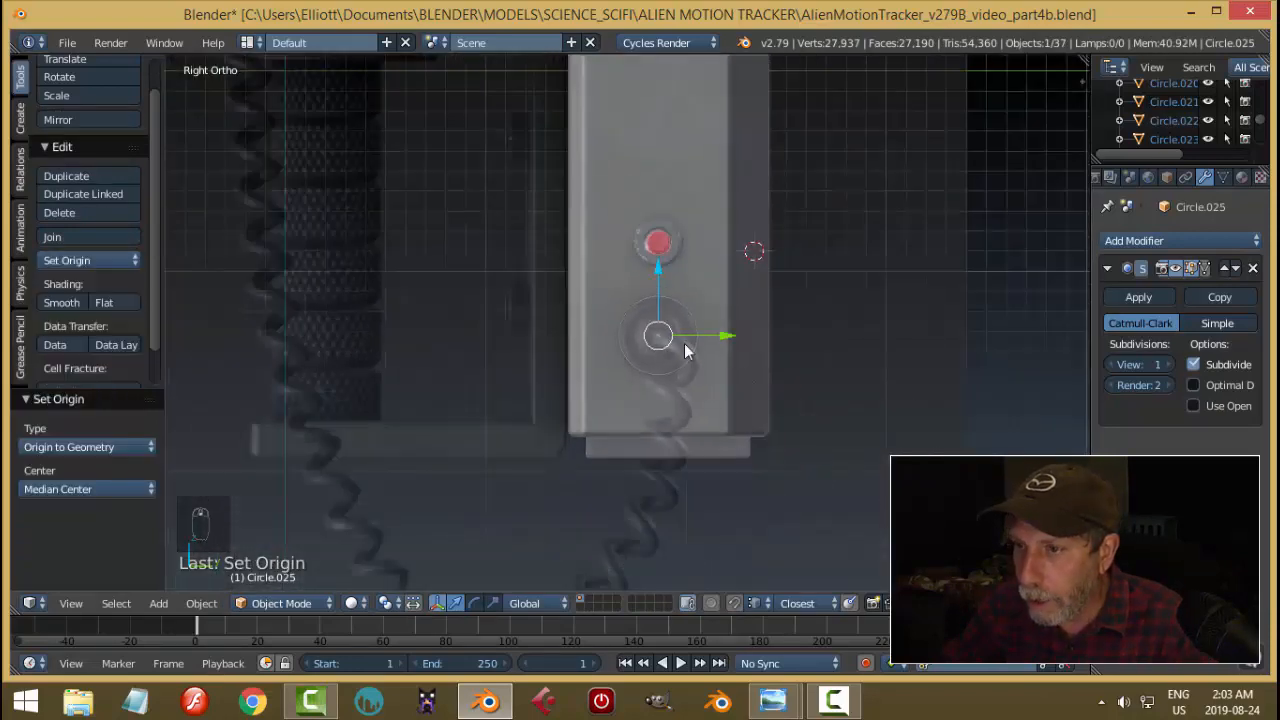
{"action": "scroll", "coordinate": [684, 345], "scroll_direction": "down", "scroll_amount": 3}
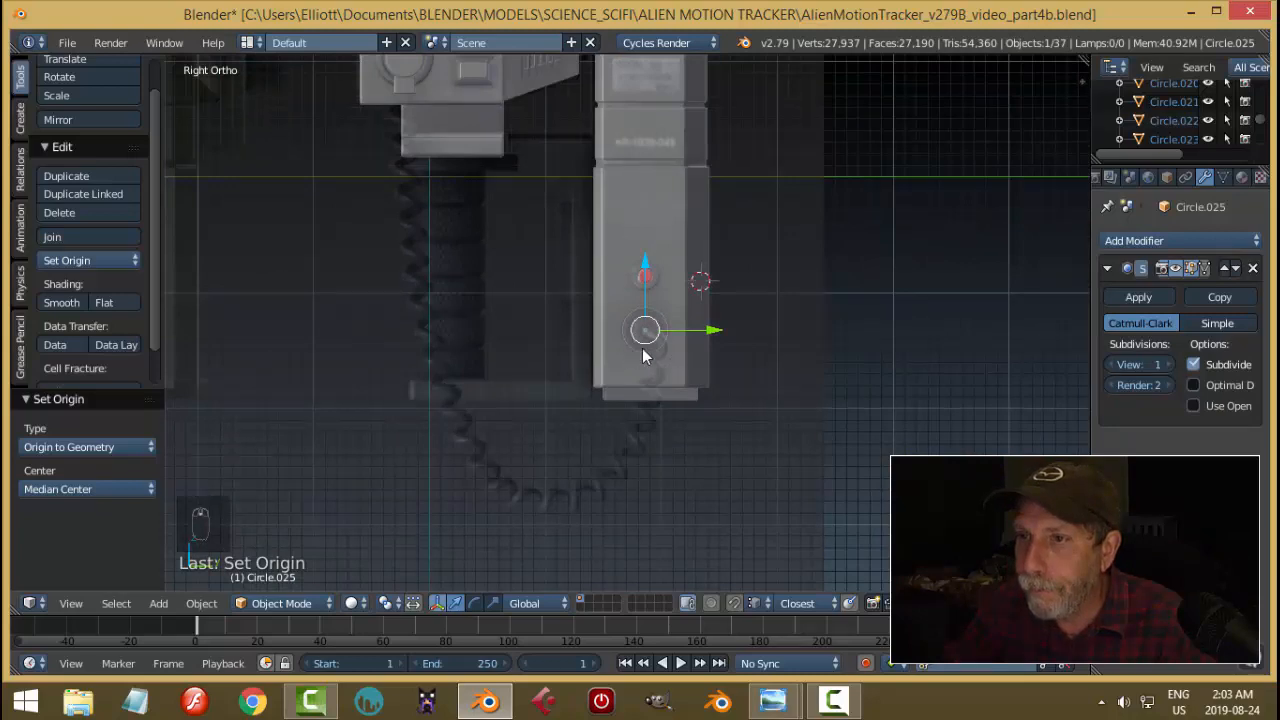
{"action": "scroll", "coordinate": [644, 357], "scroll_direction": "down", "scroll_amount": 2}
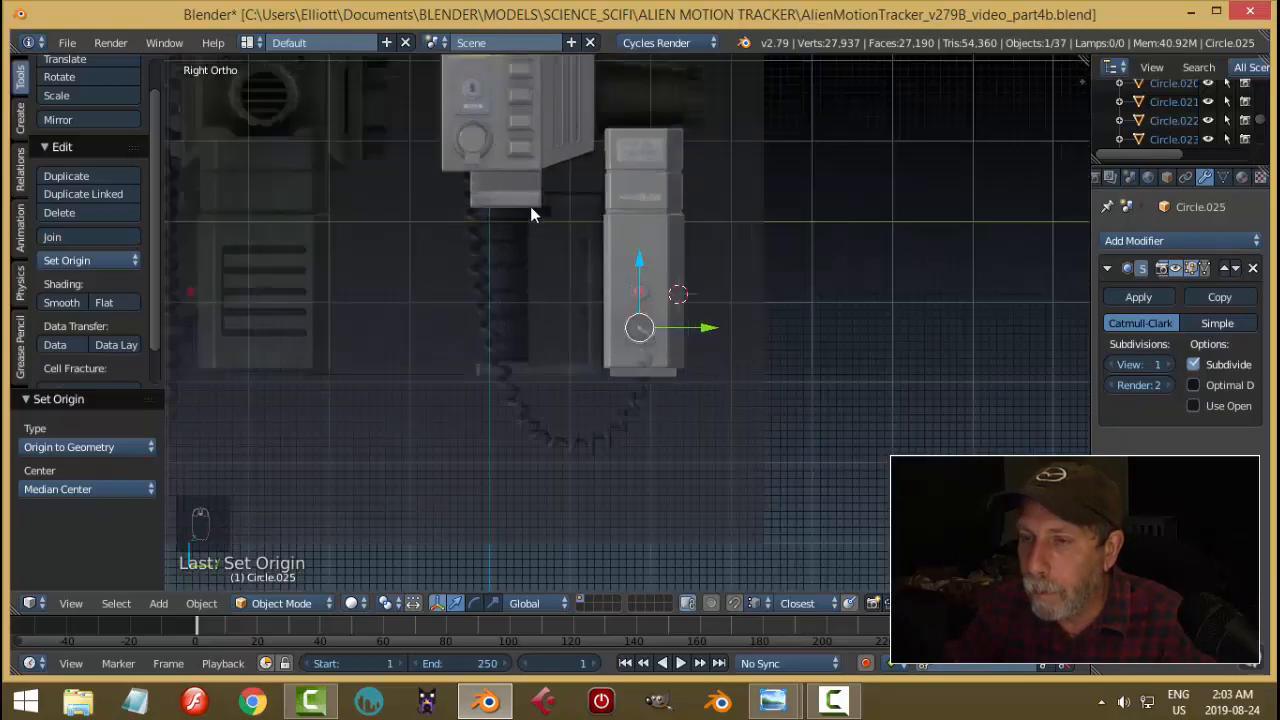
{"action": "scroll", "coordinate": [643, 317], "scroll_direction": "up", "scroll_amount": 3}
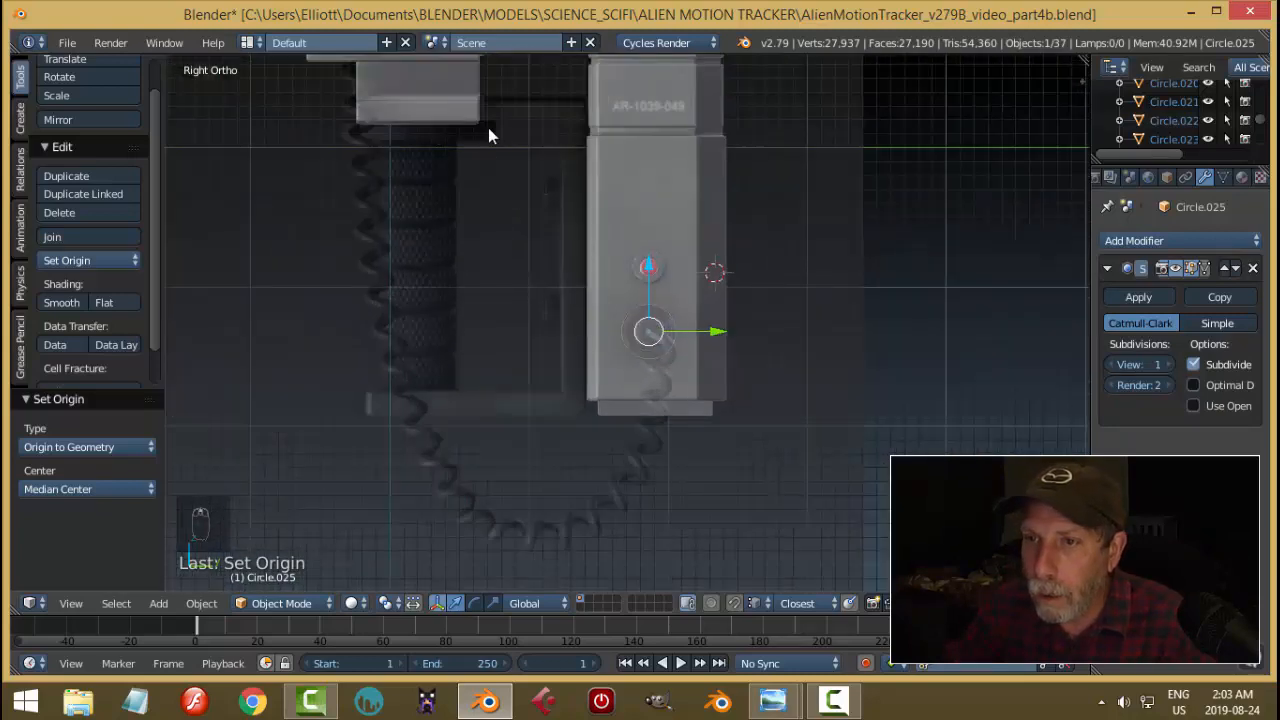
{"action": "middle_click_drag", "start_coordinate": [504, 178], "coordinate": [607, 252]}
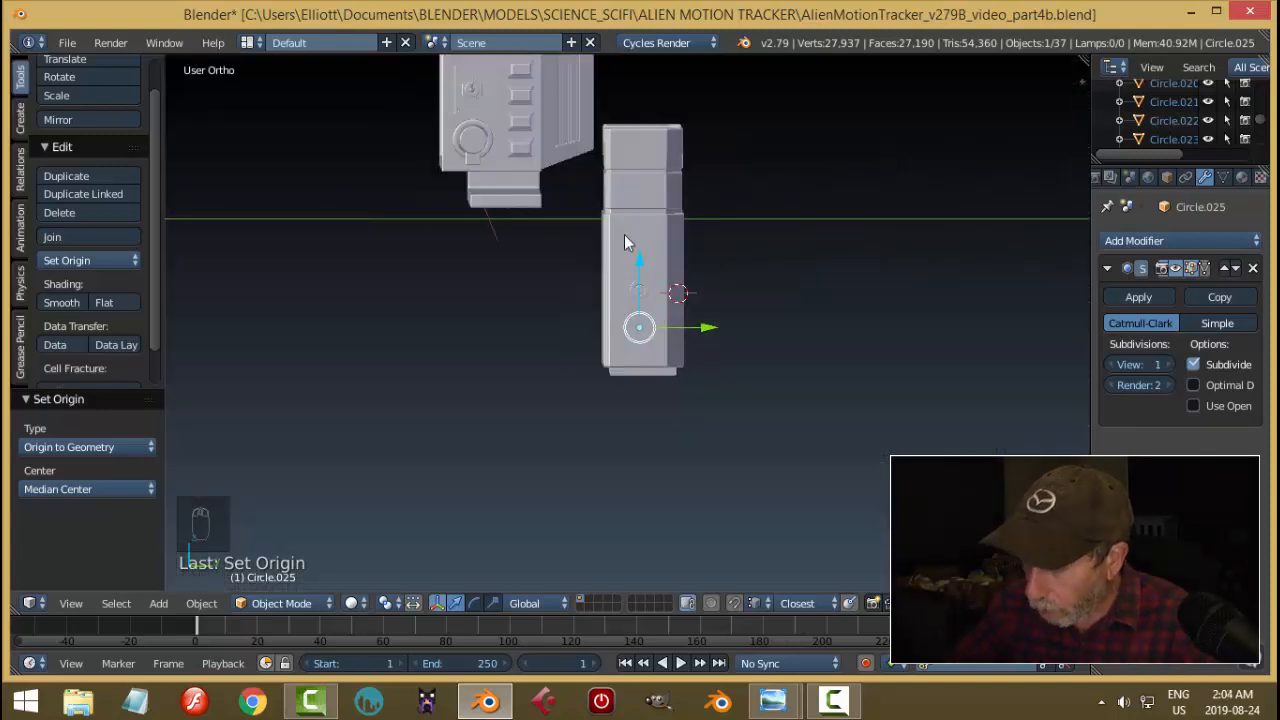
{"action": "key", "text": "shift+s"}
{"action": "left_click", "coordinate": [622, 236]}
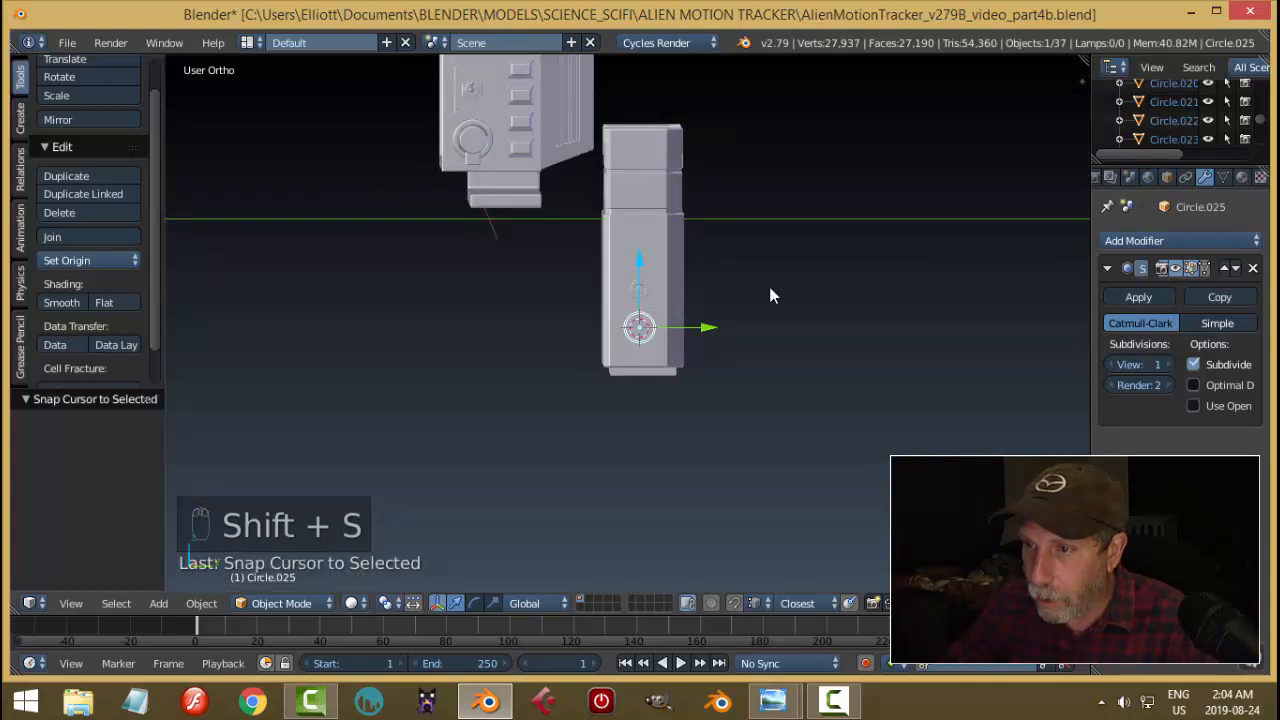
Move the connector circle -0.036 along X in Front view so it sits against the side of the handle.
{"action": "key", "text": "KP_Decimal"}
{"action": "scroll", "coordinate": [764, 307], "scroll_direction": "down", "scroll_amount": 3}
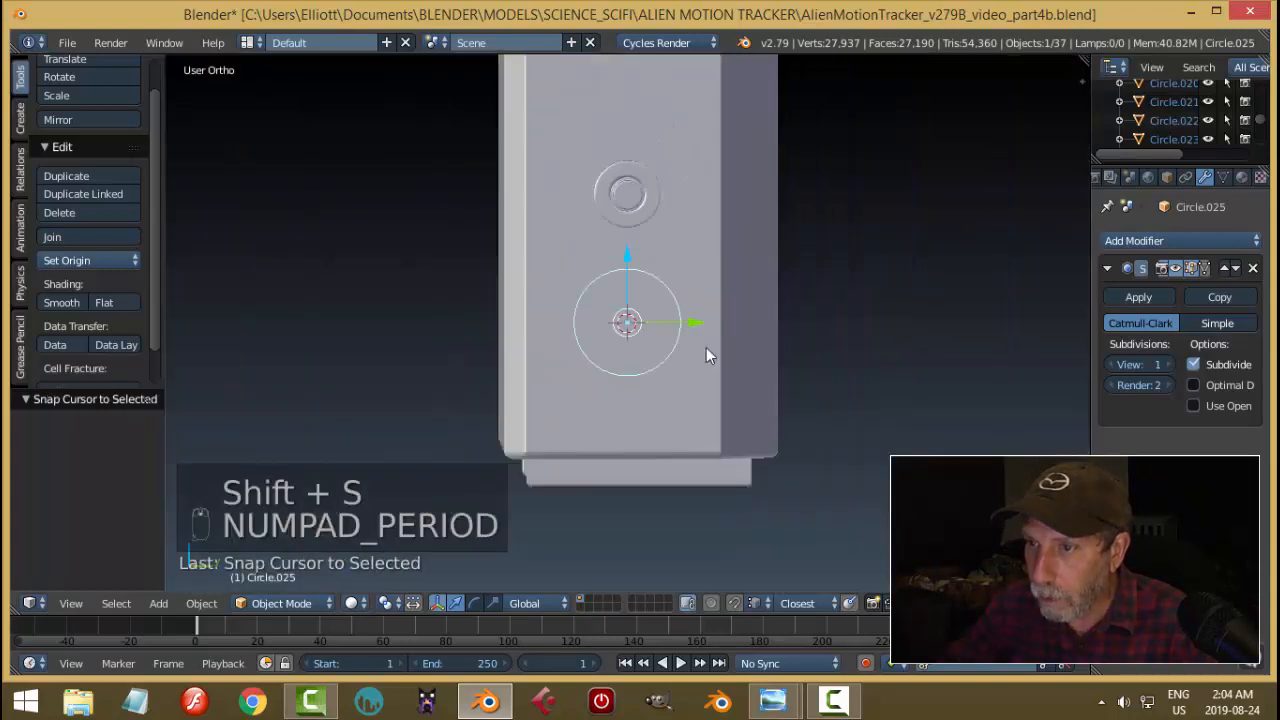
{"action": "middle_click_drag", "start_coordinate": [706, 350], "coordinate": [866, 376]}
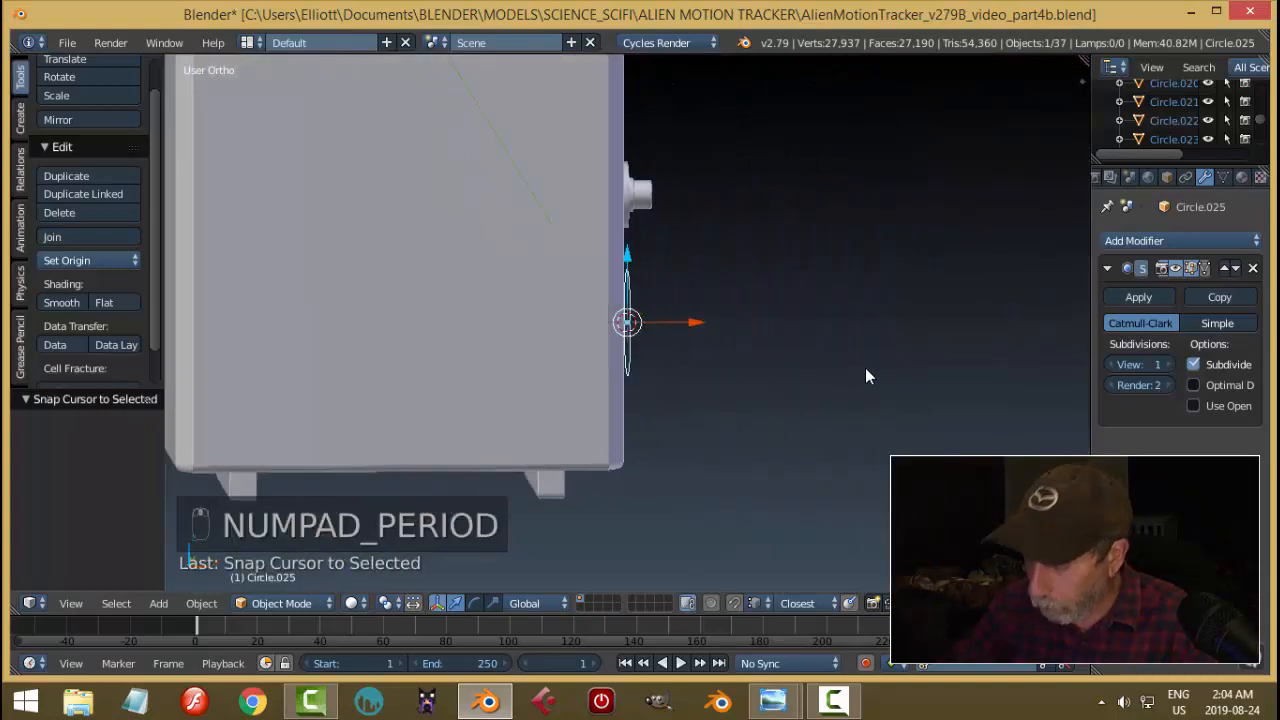
{"action": "key", "text": "KP_1"}
{"action": "scroll", "coordinate": [865, 367], "scroll_direction": "up", "scroll_amount": 4}
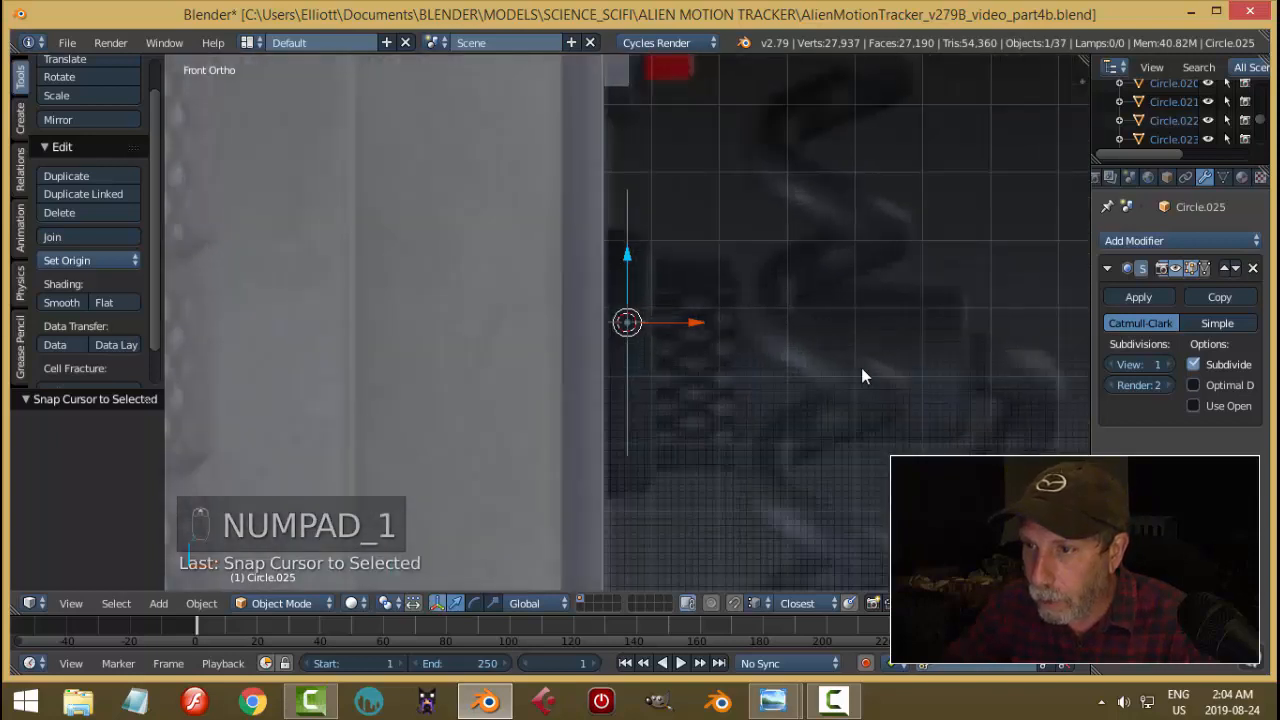
{"action": "left_click_drag", "start_coordinate": [699, 322], "coordinate": [673, 322]}
Extrude the whole connector circle 0.065 along X in Edit Mode to form the connector's base.
{"action": "key", "text": "Tab"}
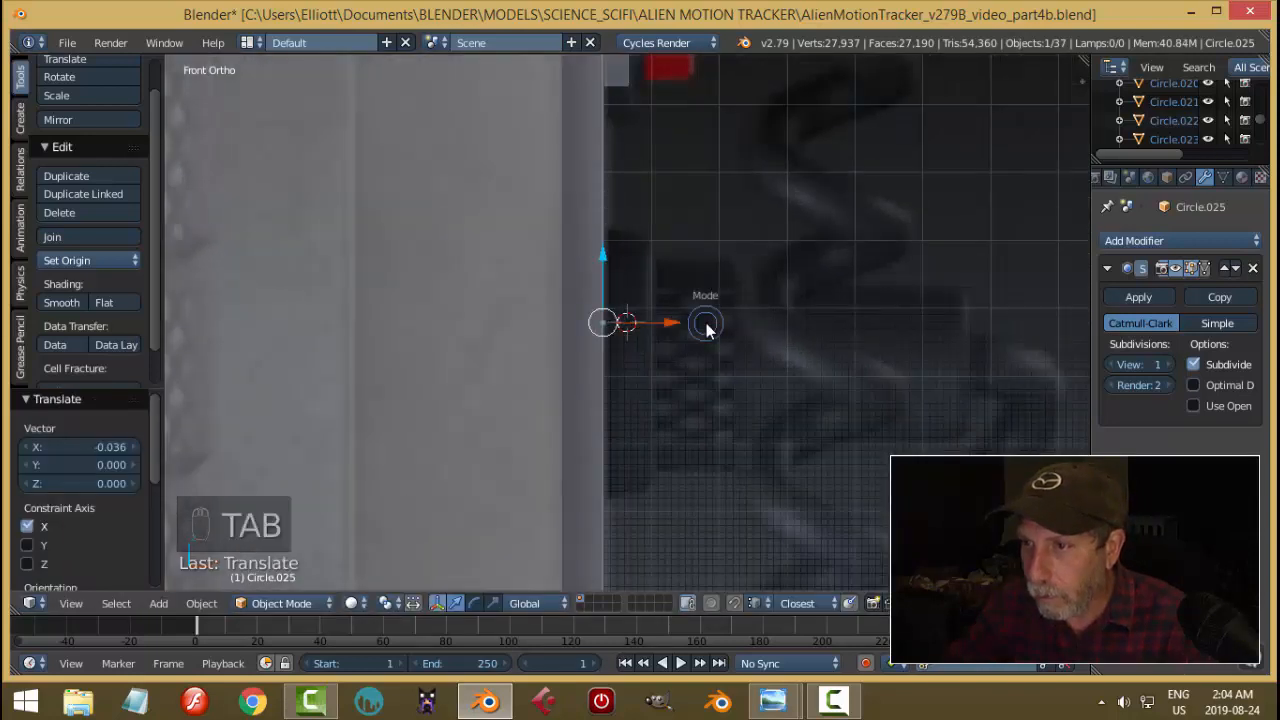
{"action": "left_click", "coordinate": [845, 323]}
{"action": "key", "text": "a"}
{"action": "key", "text": "a"}
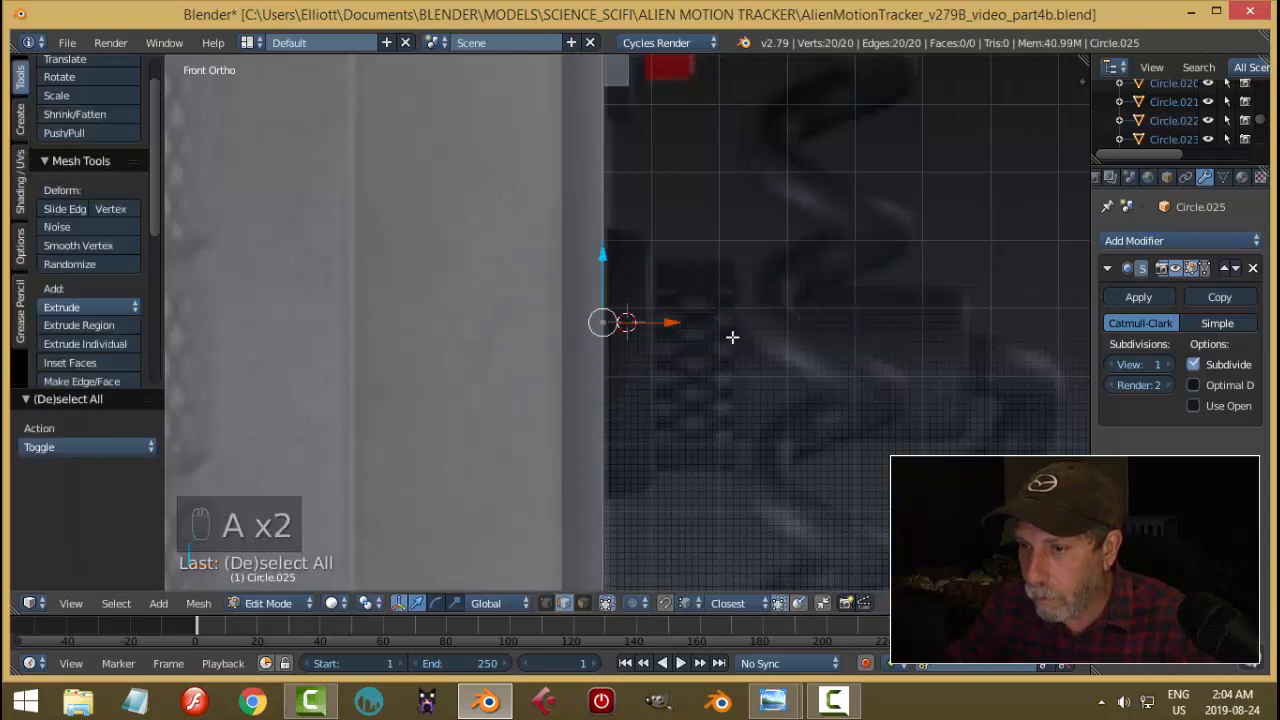
{"action": "key", "text": "e"}
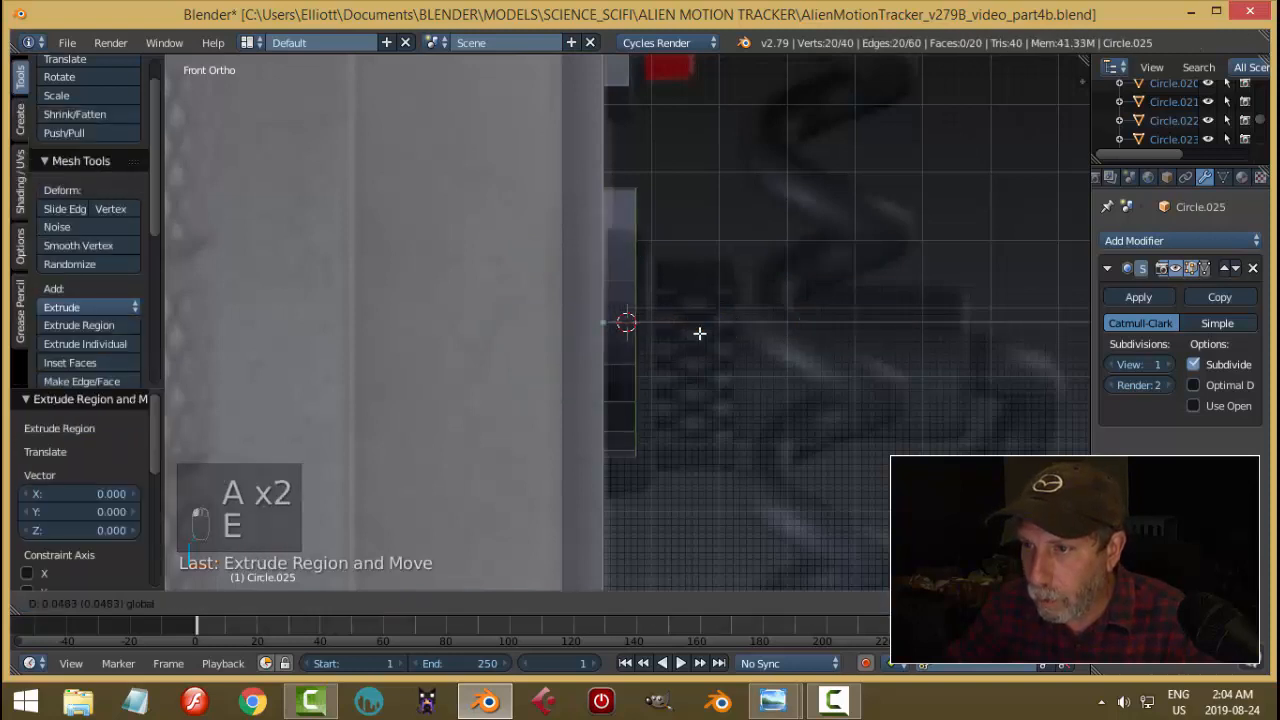
{"action": "left_click", "coordinate": [712, 333]}
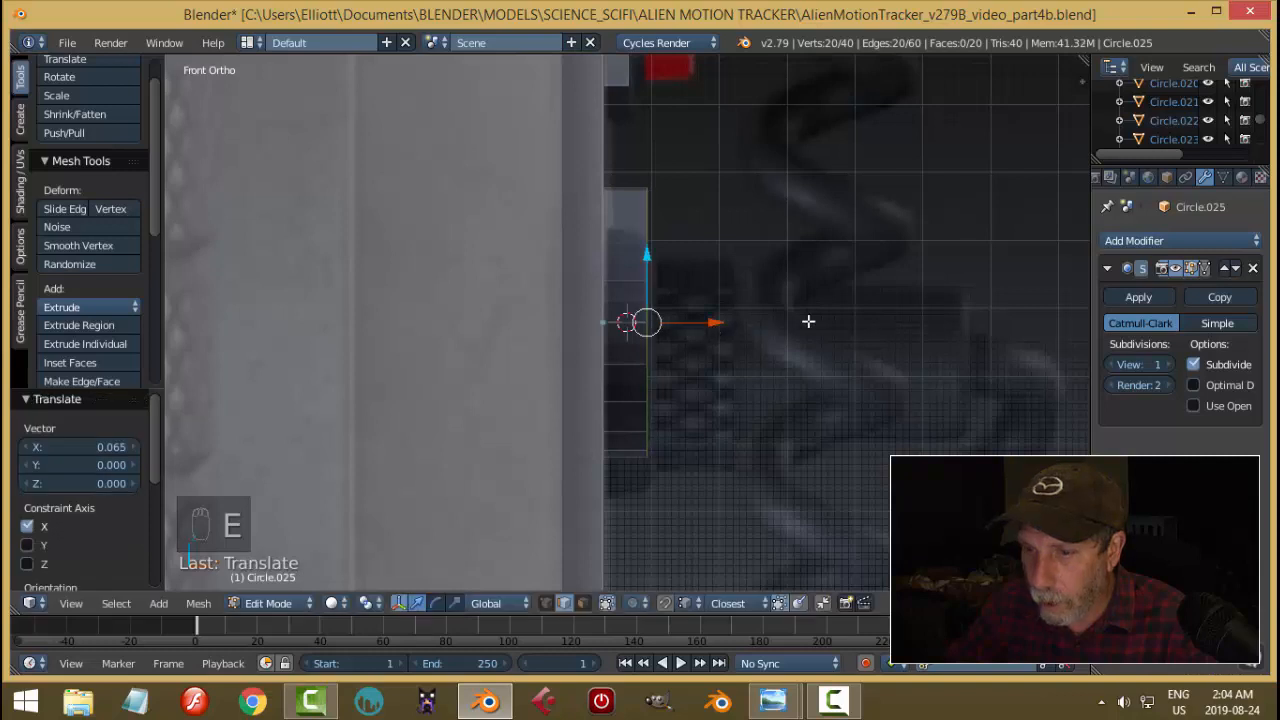
Taper the base by scaling its outer loop to 0.939 and shifting it 0.004 along X.
{"action": "key", "text": "s"}
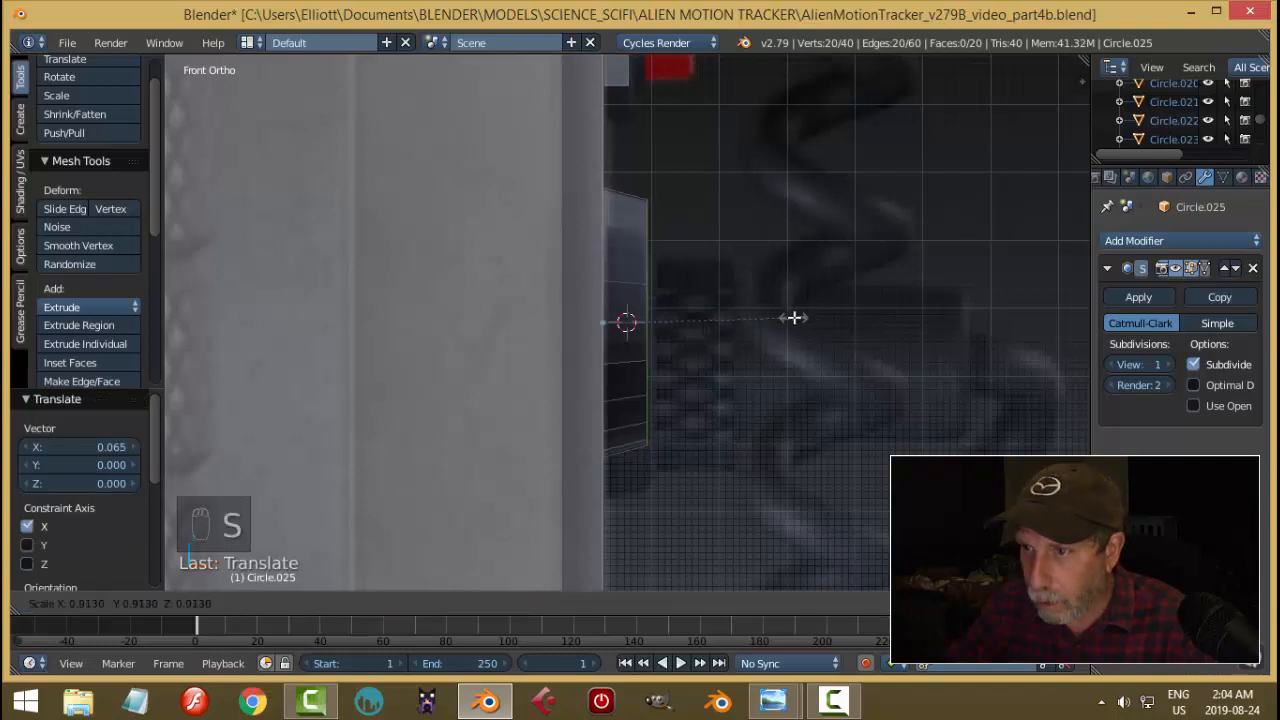
{"action": "left_click", "coordinate": [836, 328]}
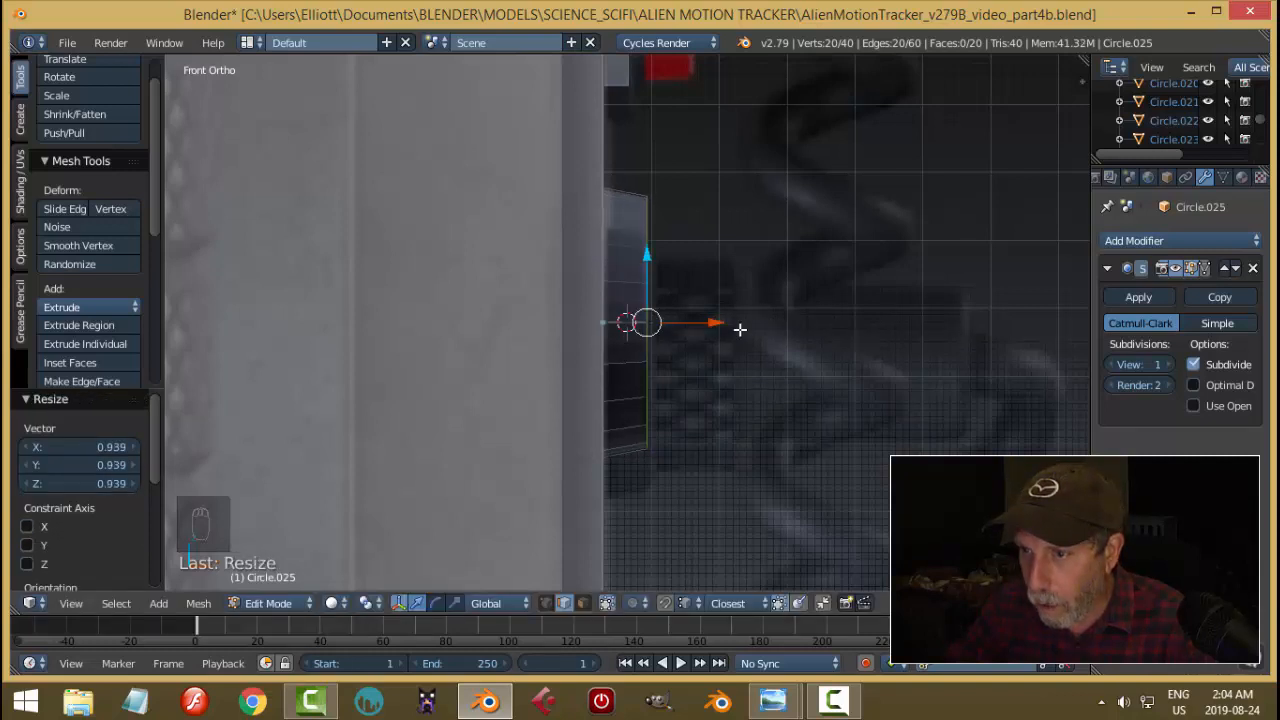
{"action": "left_click_drag", "start_coordinate": [726, 323], "coordinate": [729, 323]}
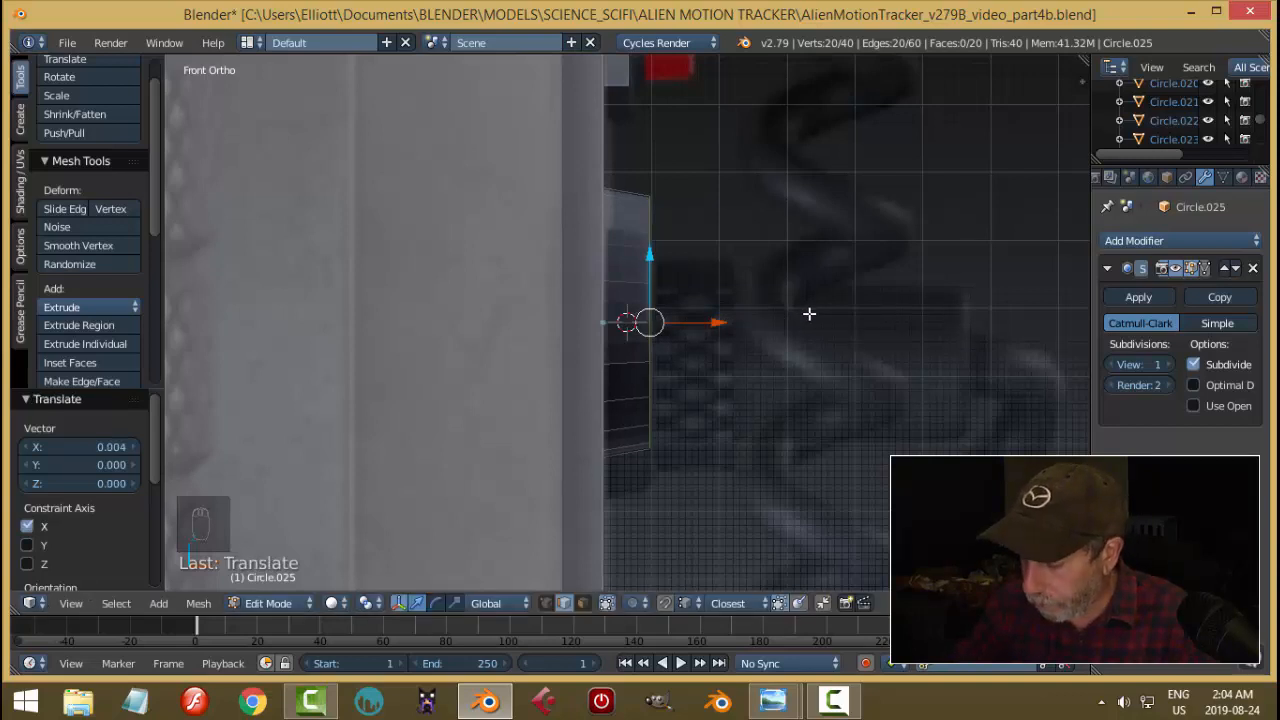
Extrude the base's outer loop inward in Right view, scaling it to about 0.755 to form a flat ring.
{"action": "key", "text": "KP_3"}
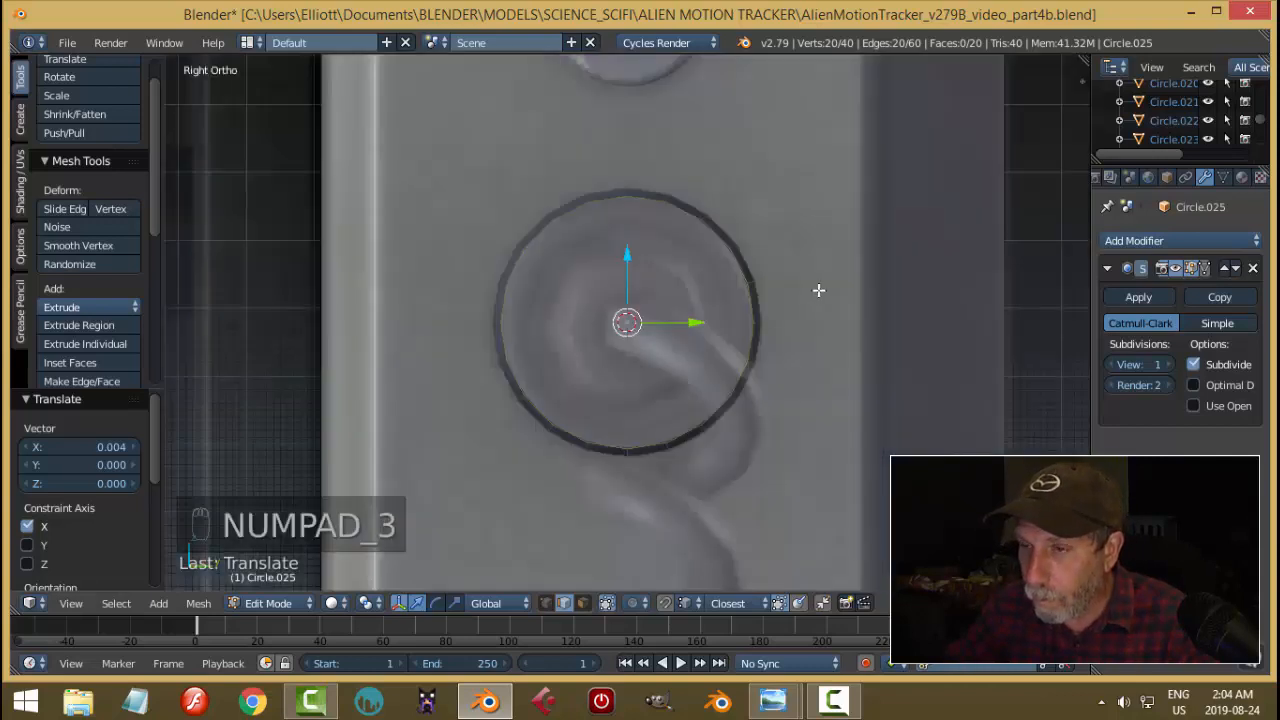
{"action": "key", "text": "e"}
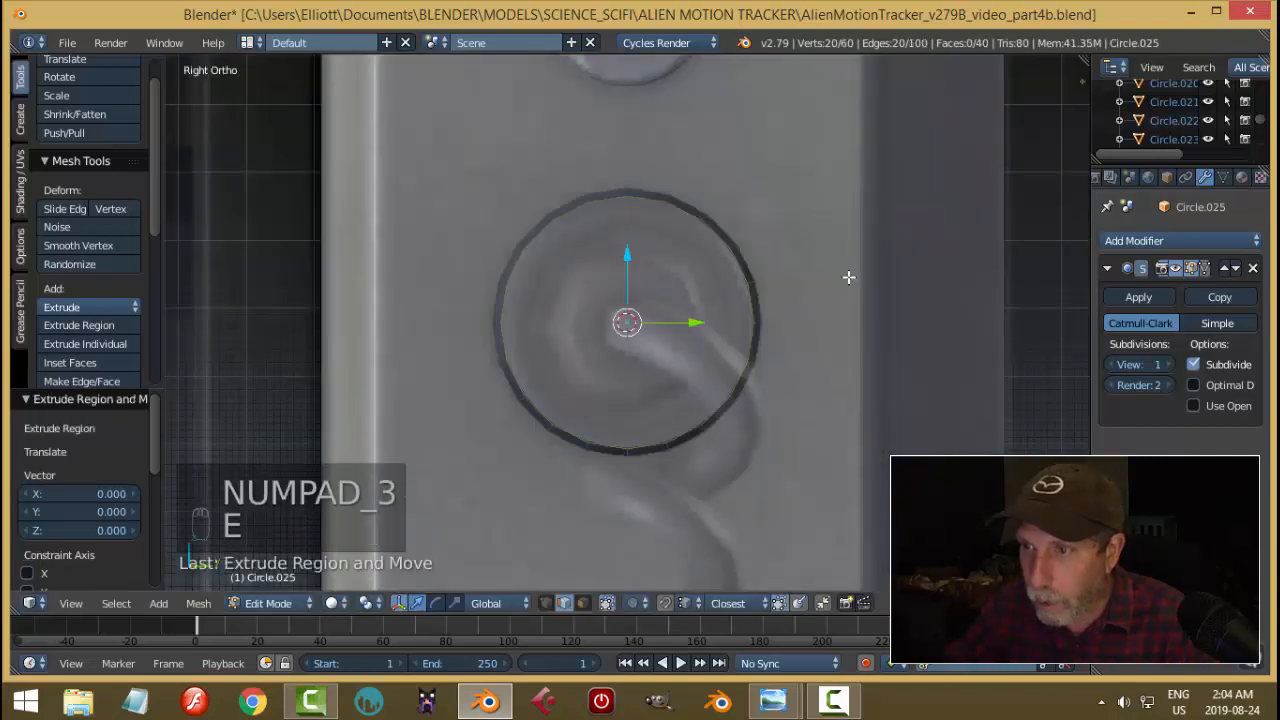
{"action": "key", "text": "s"}
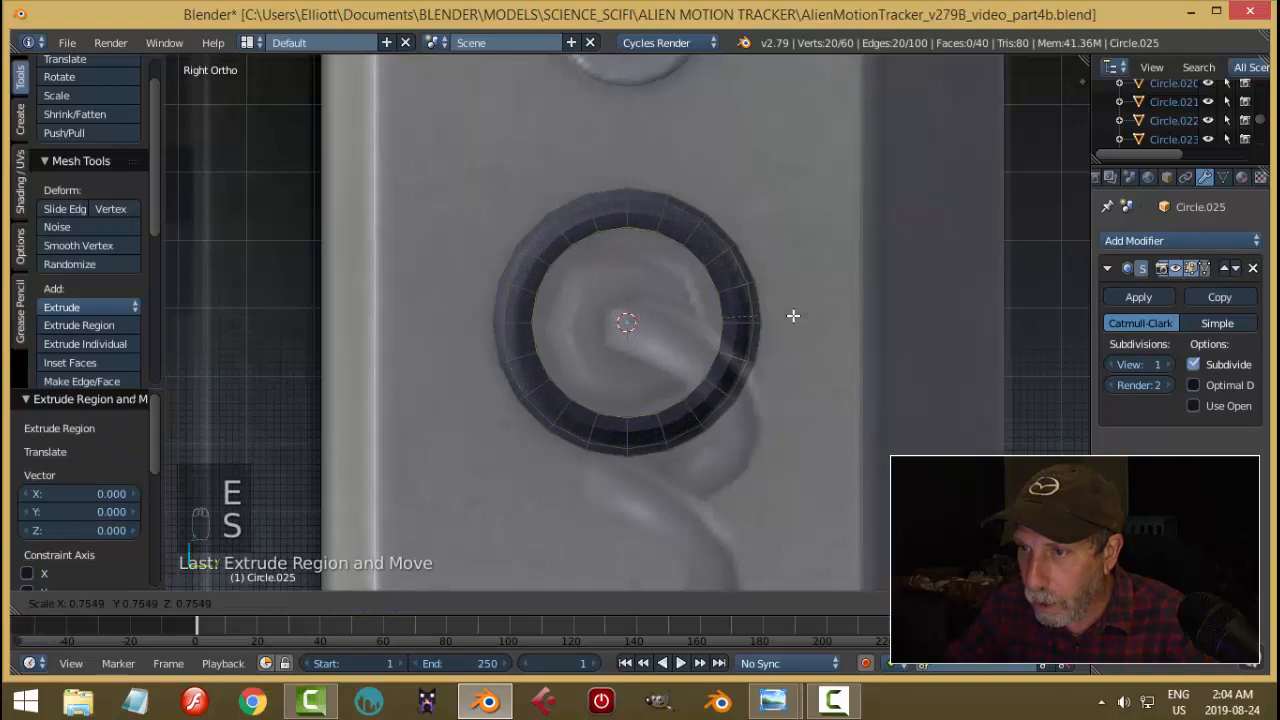
{"action": "left_click", "coordinate": [795, 314]}
Select the entire connector mesh and make its normals consistent.
{"action": "middle_click_drag", "start_coordinate": [795, 314], "coordinate": [768, 355]}
{"action": "key", "text": "a"}
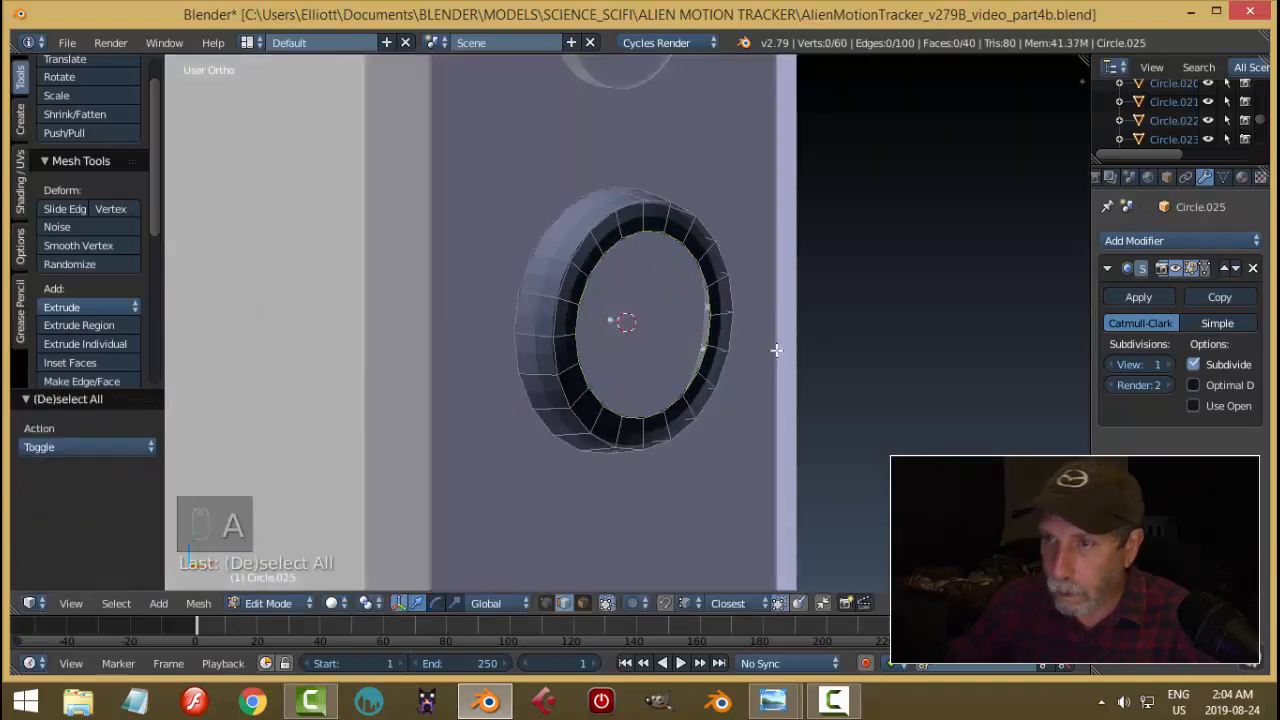
{"action": "key", "text": "a"}
{"action": "key", "text": "ctrl+n"}
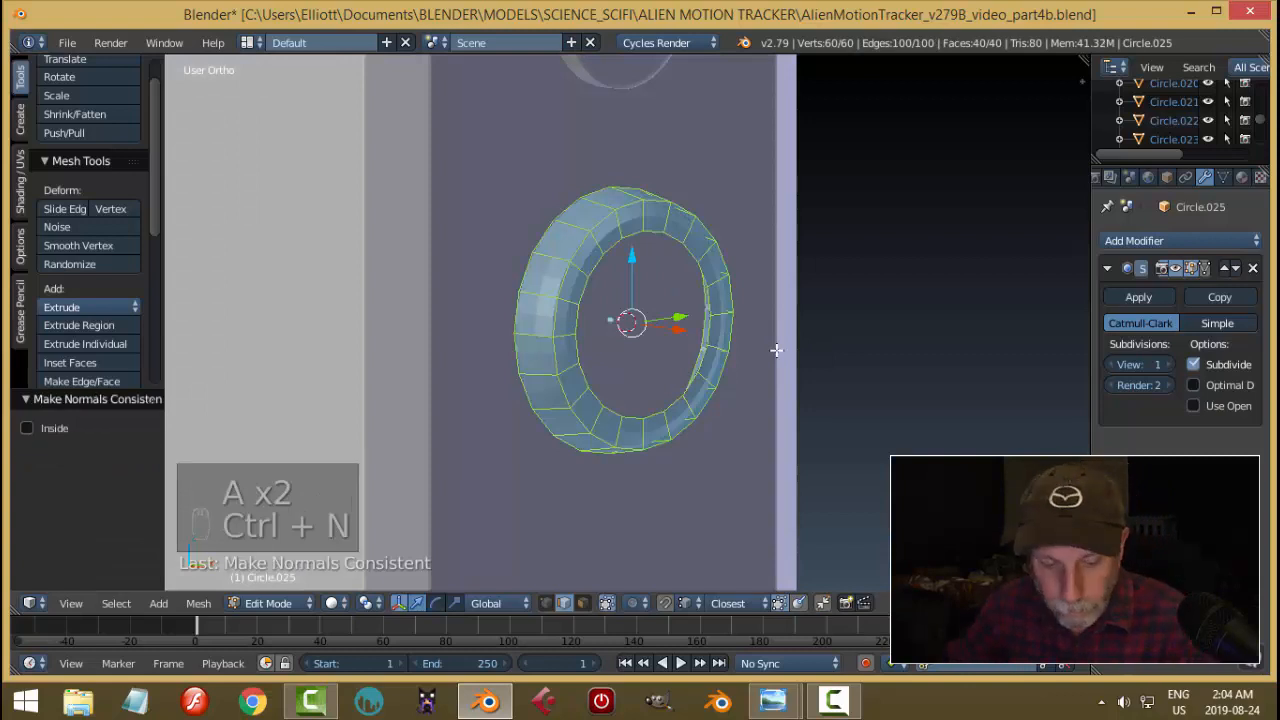
Extrude the ring's inner edge loop 0.124 along X in Front view to form the connector's narrower collar.
{"action": "key", "text": "a"}
{"action": "right_click", "coordinate": [633, 232], "text": "alt"}
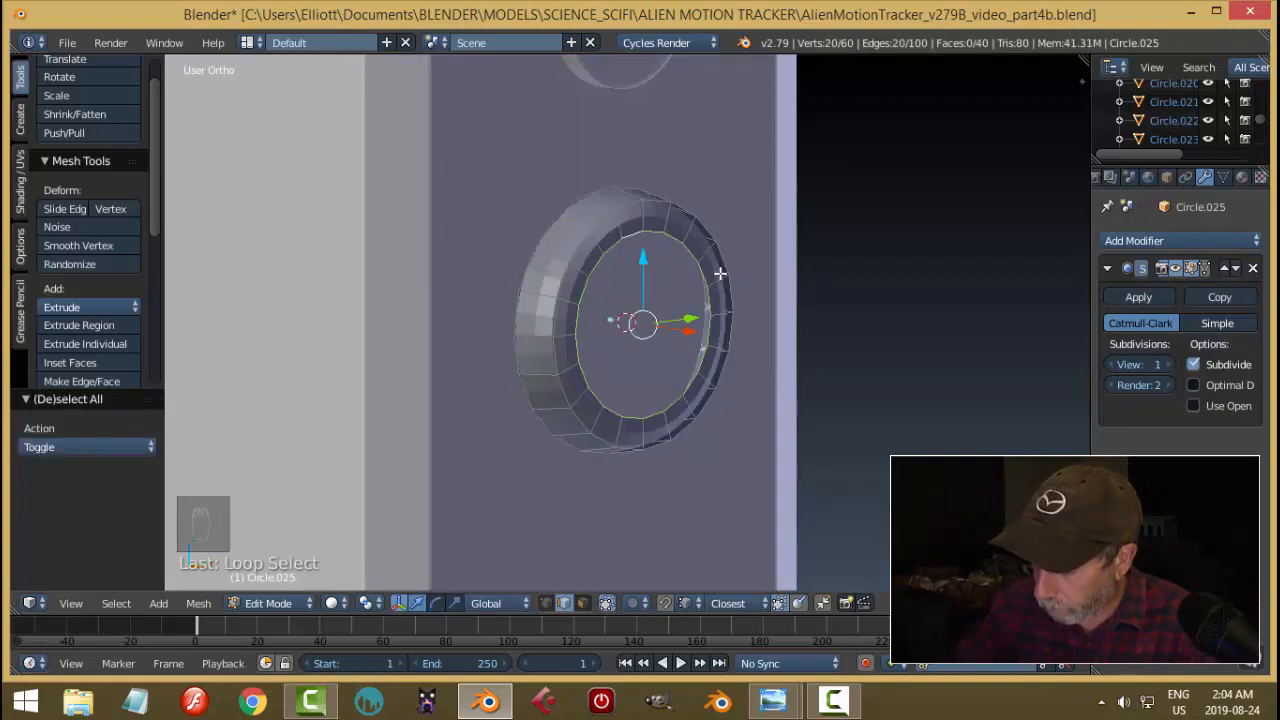
{"action": "key", "text": "KP_1"}
{"action": "scroll", "coordinate": [805, 342], "scroll_direction": "up", "scroll_amount": 2}
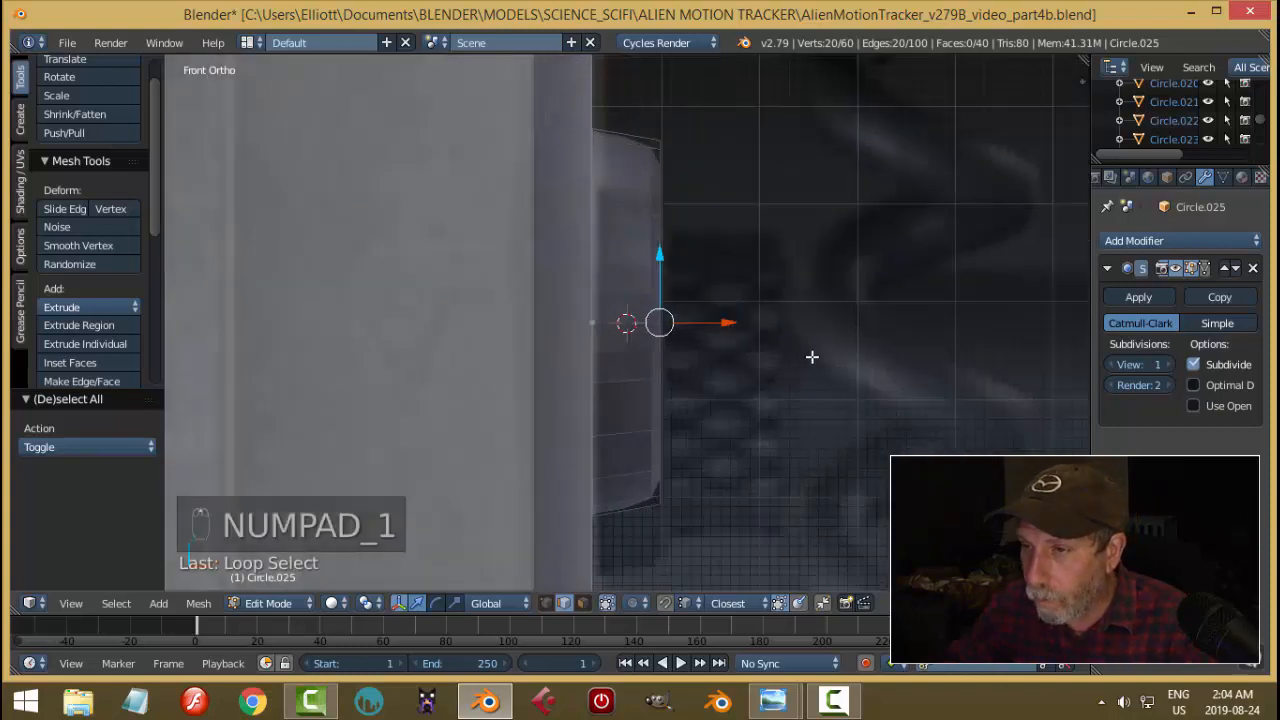
{"action": "middle_click_drag", "start_coordinate": [814, 357], "coordinate": [703, 277], "text": "shift"}
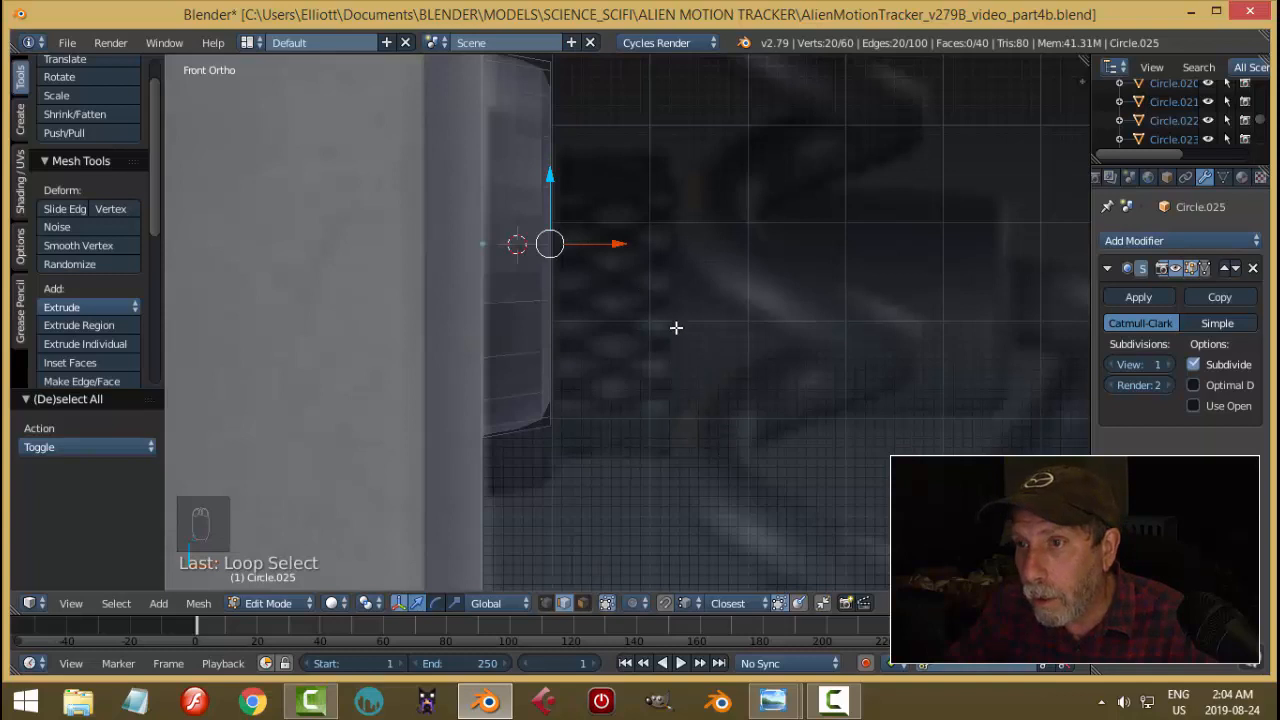
{"action": "key", "text": "e"}
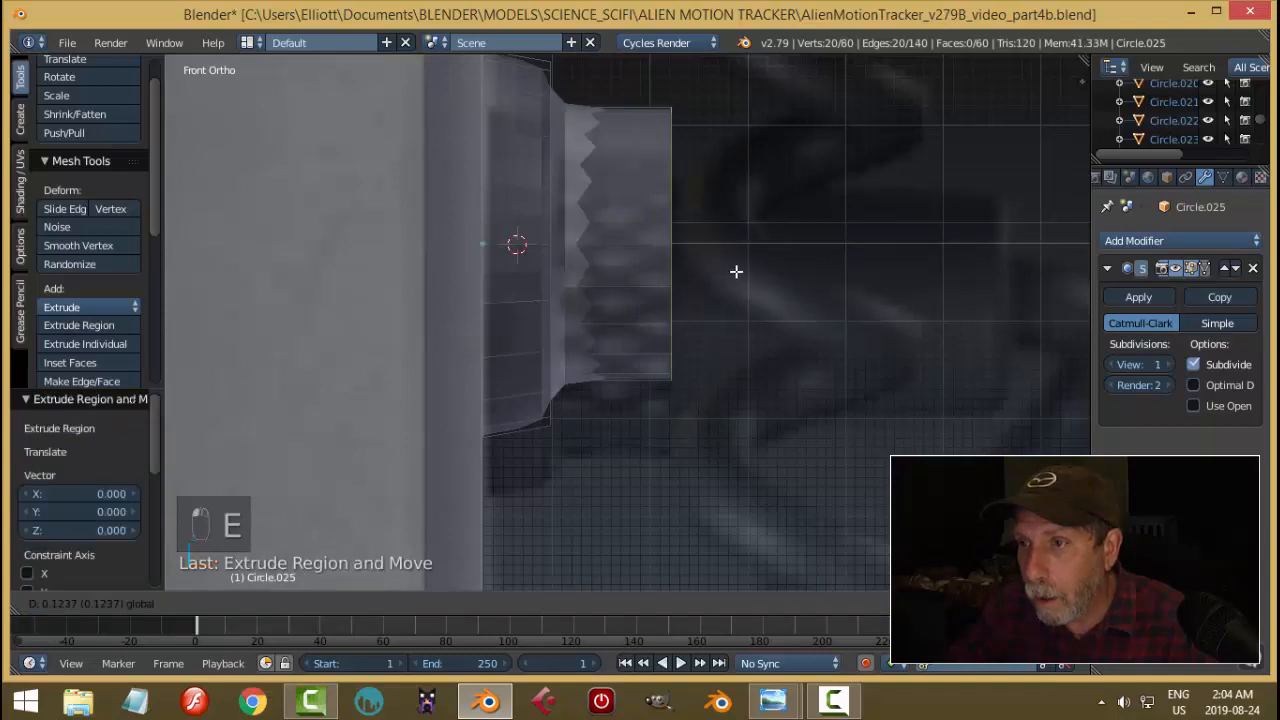
{"action": "left_click", "coordinate": [737, 274]}
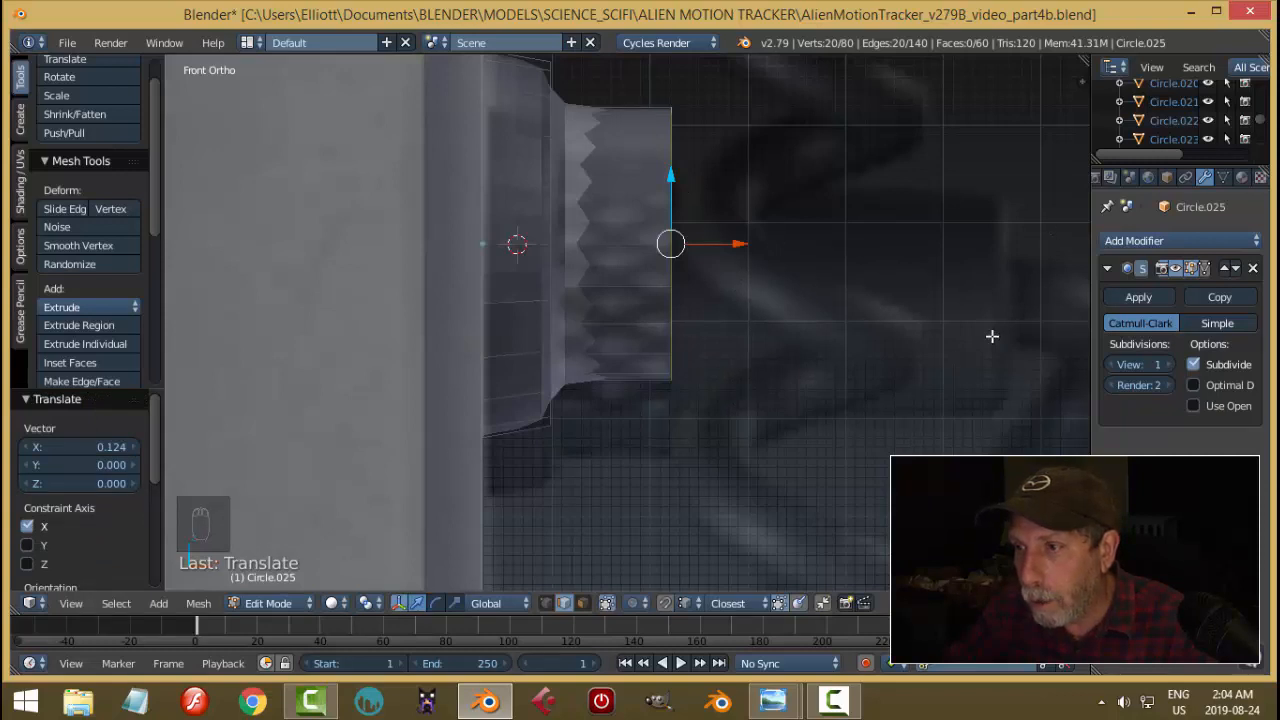
Switch to Windows Photo Viewer and examine the cable connector's knurled collar and tapered sleeve in jack-perry-ai-tracker.jpg.
{"action": "scroll", "coordinate": [810, 422], "scroll_direction": "down", "scroll_amount": 1}
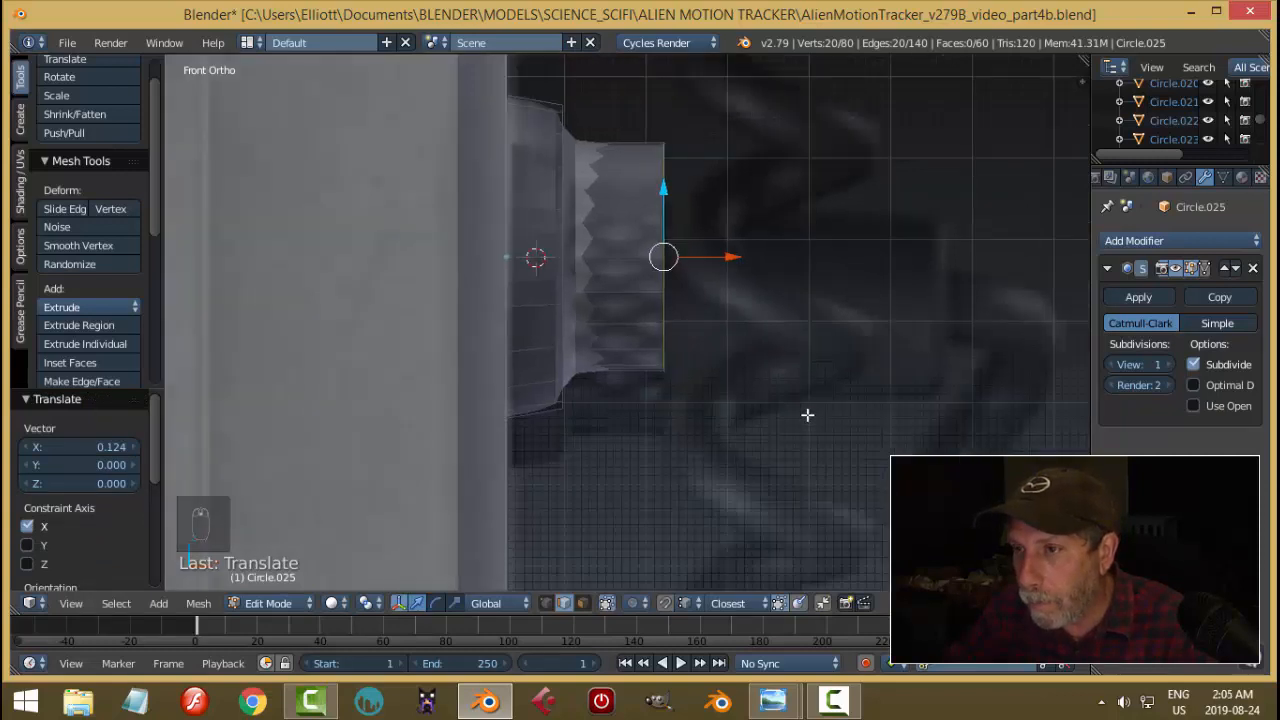
{"action": "key", "text": "KP_3"}
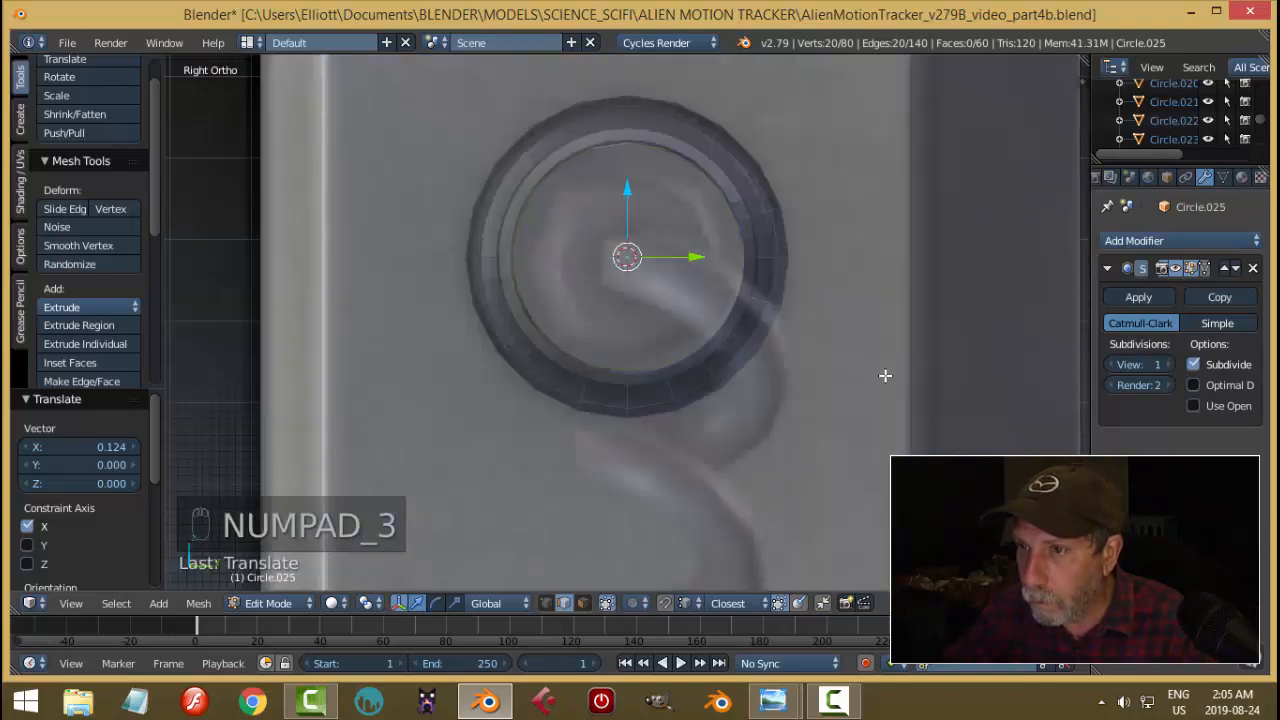
{"action": "mouse_move", "coordinate": [772, 702]}
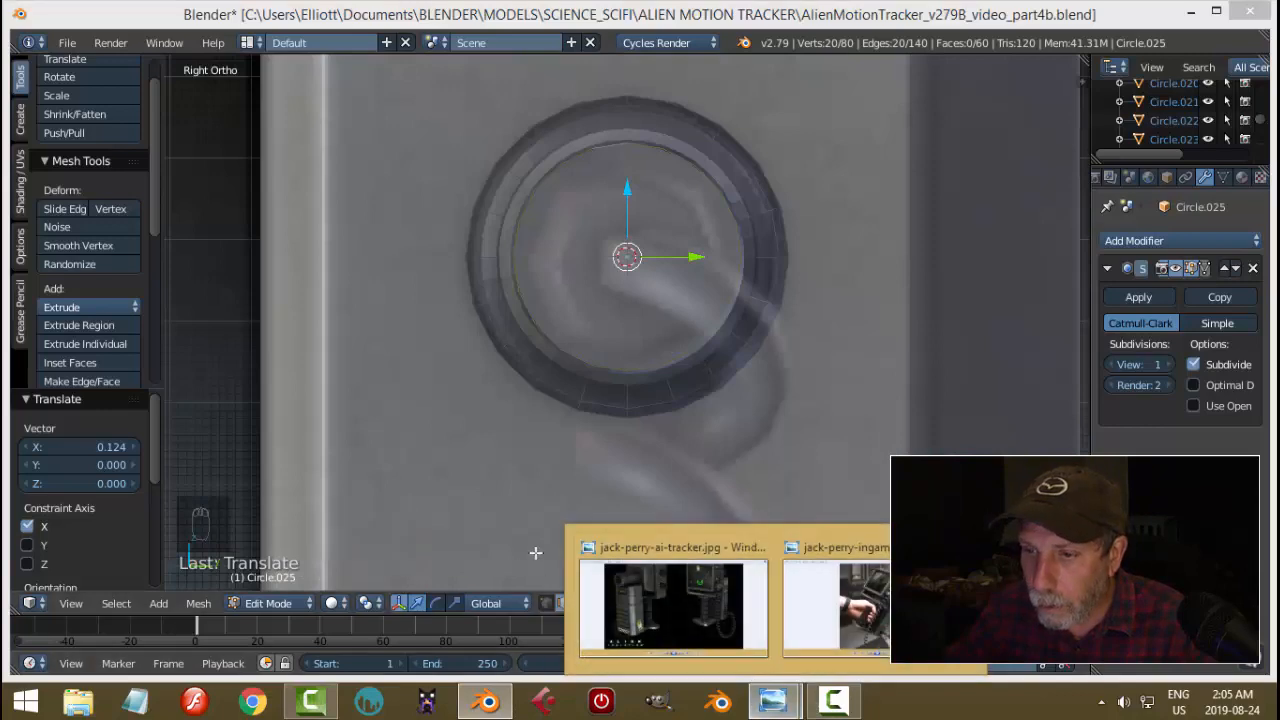
{"action": "left_click", "coordinate": [650, 605]}
{"action": "scroll", "coordinate": [930, 379], "scroll_direction": "up", "scroll_amount": 2}
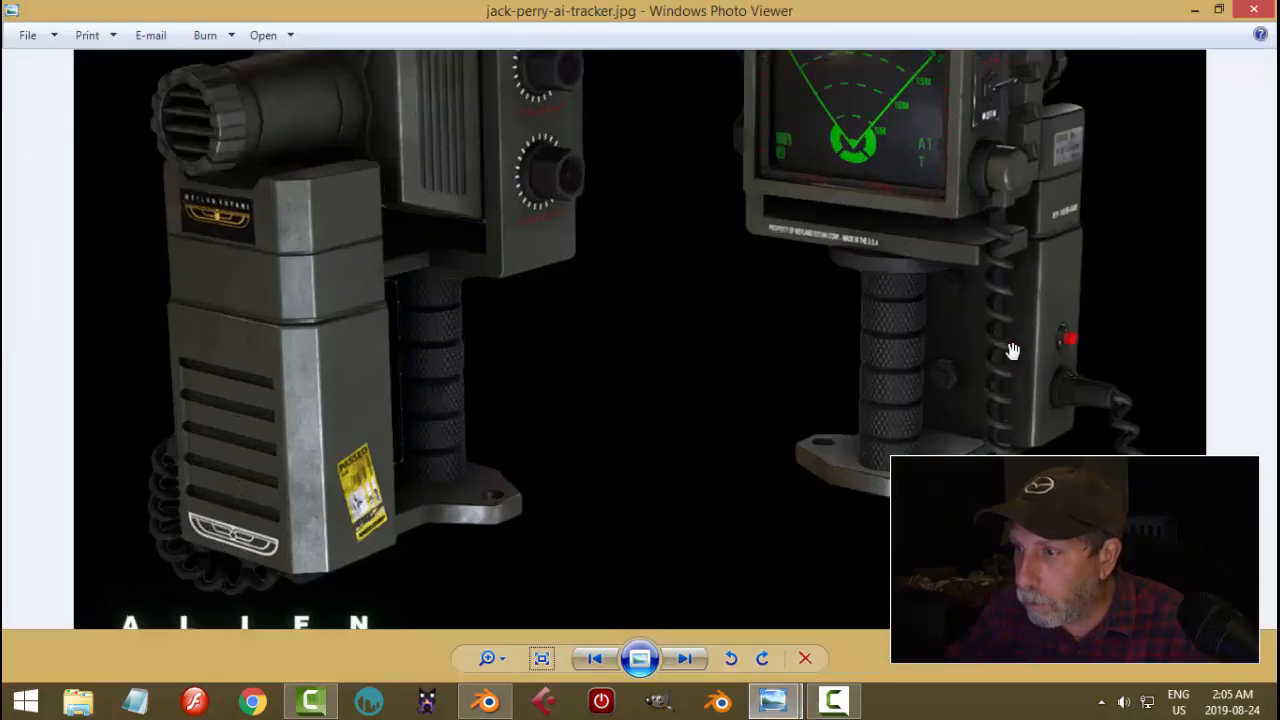
{"action": "scroll", "coordinate": [1140, 447], "scroll_direction": "up", "scroll_amount": 1}
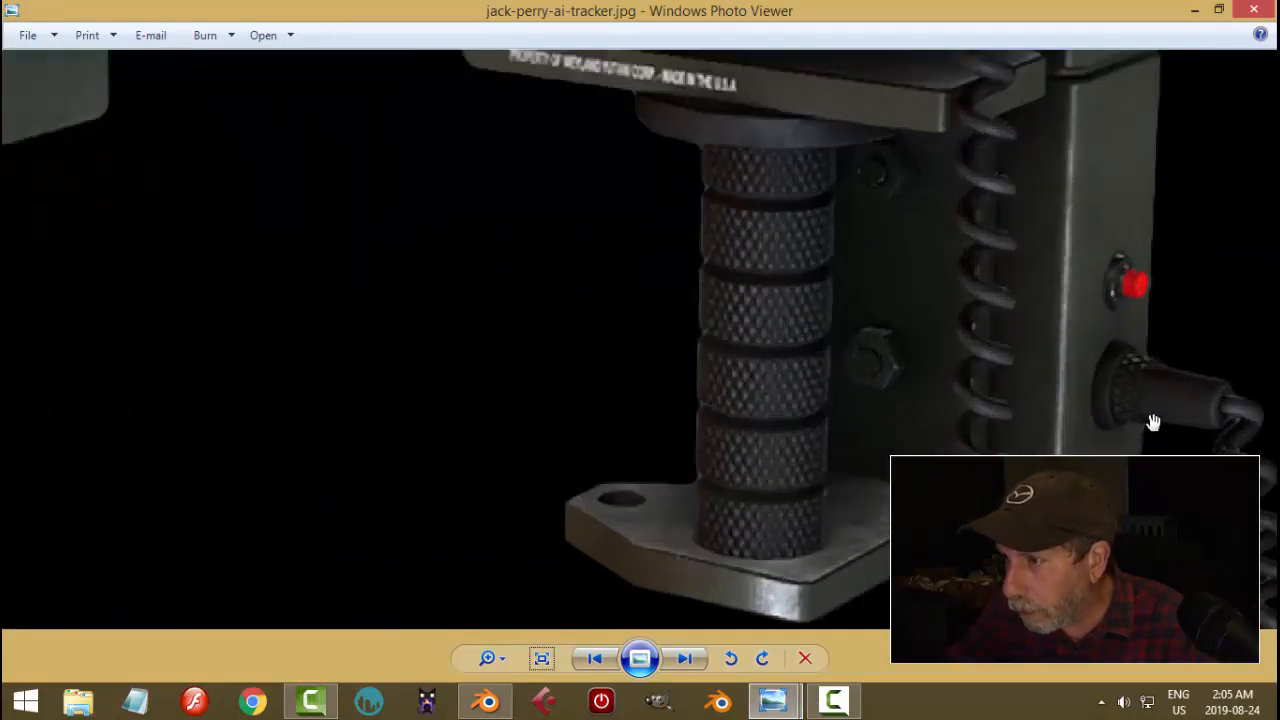
{"action": "scroll", "coordinate": [1168, 447], "scroll_direction": "up", "scroll_amount": 1}
{"action": "scroll", "coordinate": [1166, 447], "scroll_direction": "up", "scroll_amount": 4}
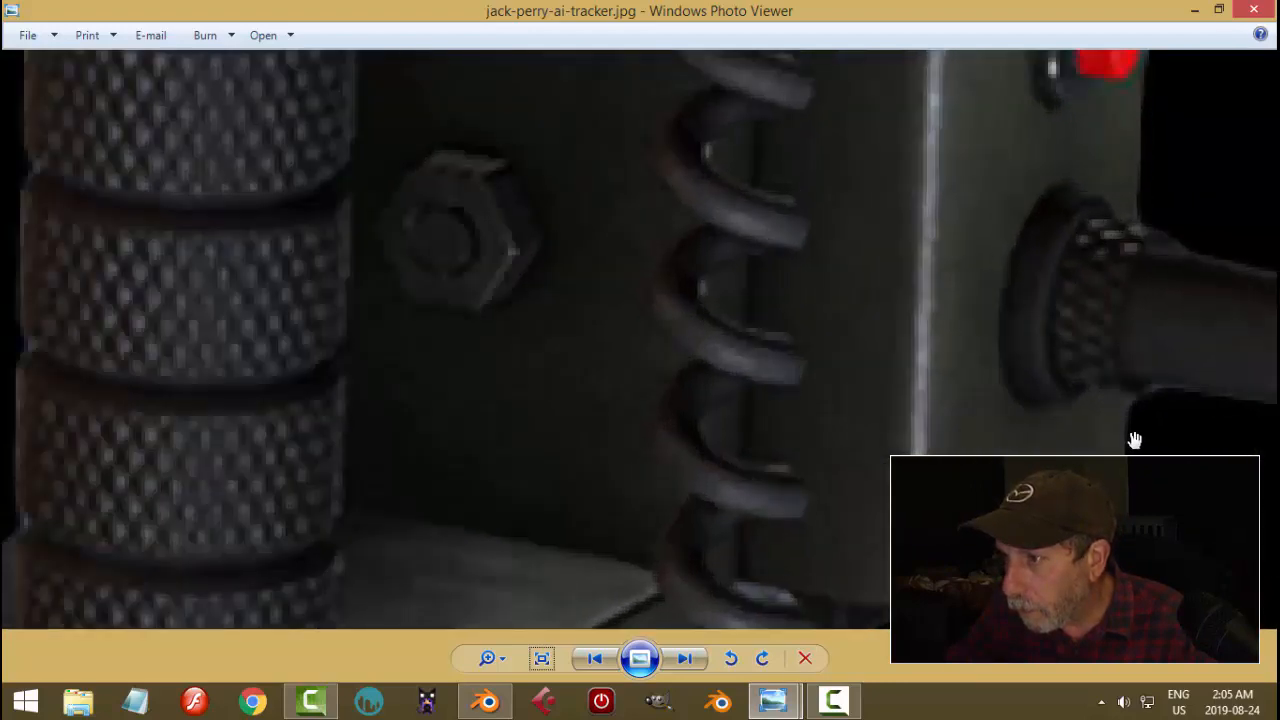
{"action": "scroll", "coordinate": [1134, 440], "scroll_direction": "down", "scroll_amount": 4}
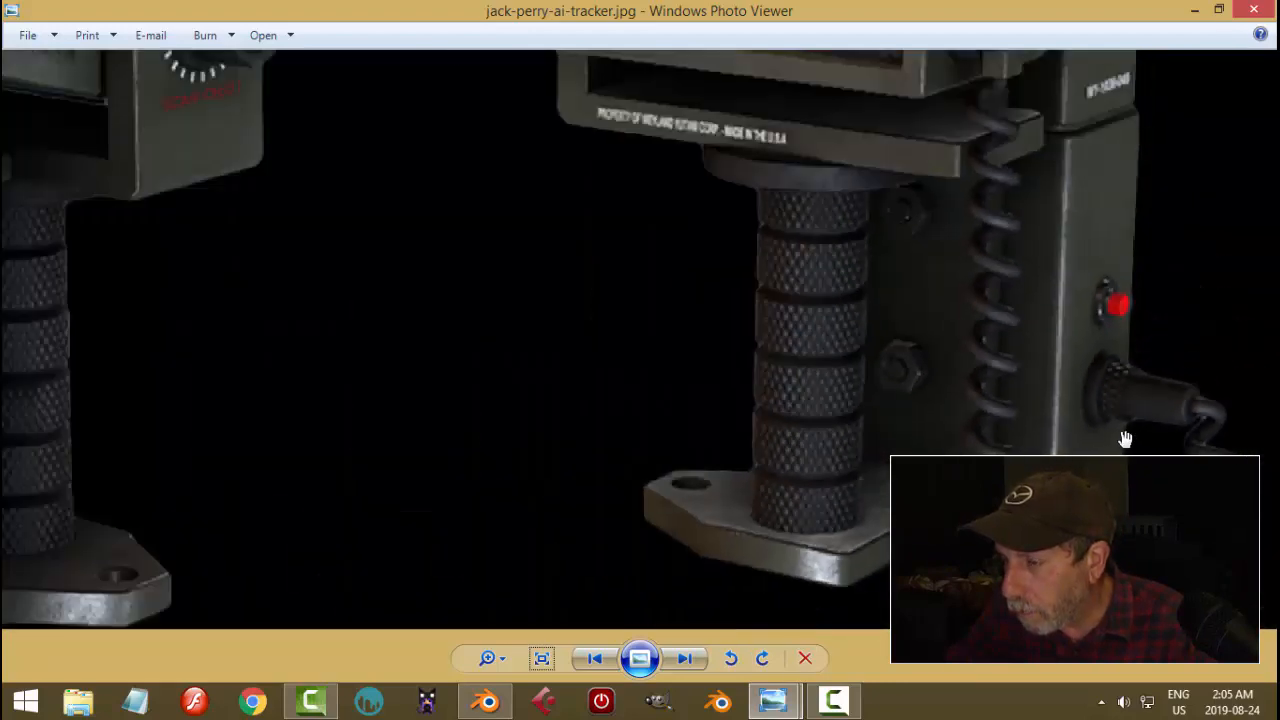
Return to Blender and scale the collar's outer end loop to 0.967 so the collar tapers slightly.
{"action": "left_click", "coordinate": [481, 706]}
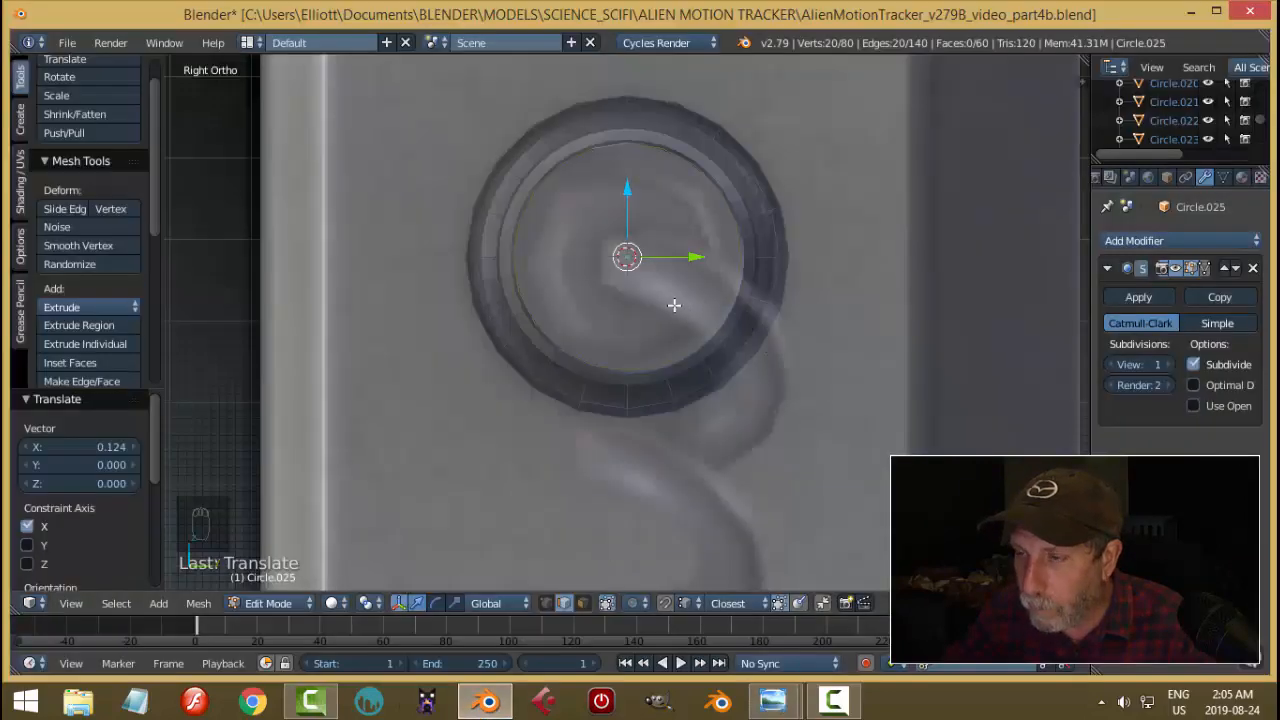
{"action": "middle_click_drag", "start_coordinate": [674, 305], "coordinate": [852, 340]}
{"action": "key", "text": "s"}
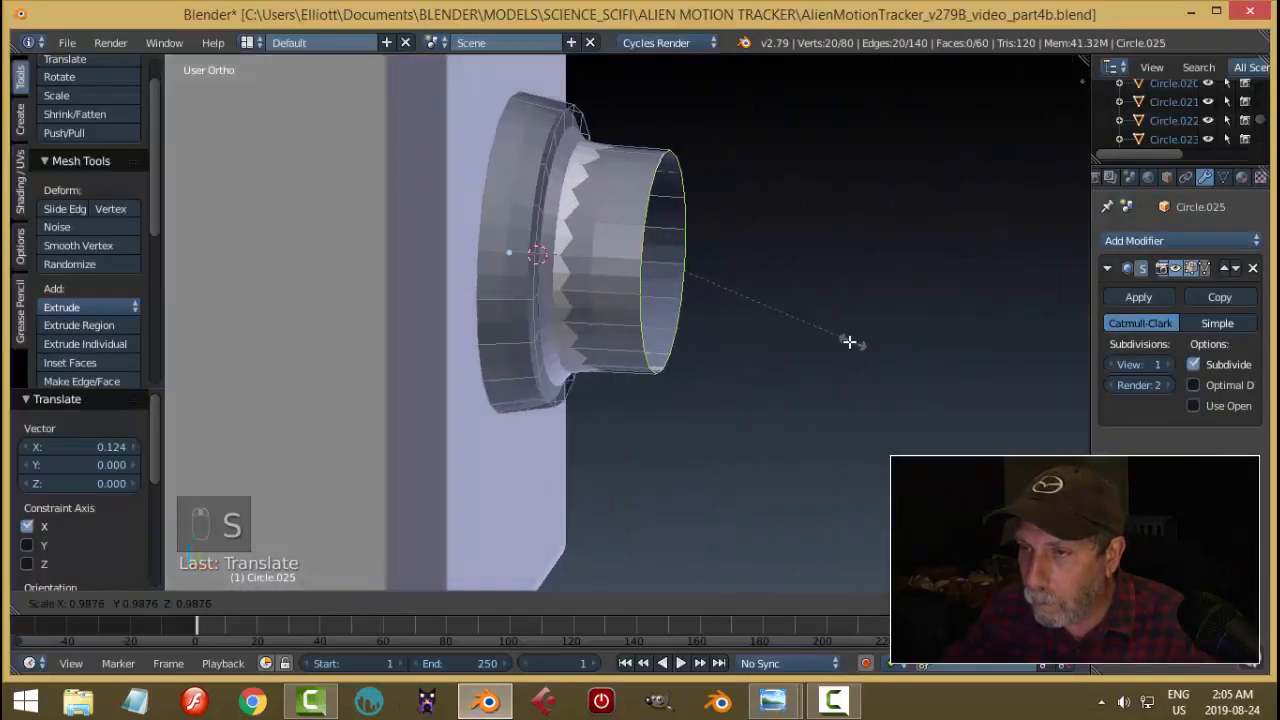
{"action": "left_click", "coordinate": [848, 342]}
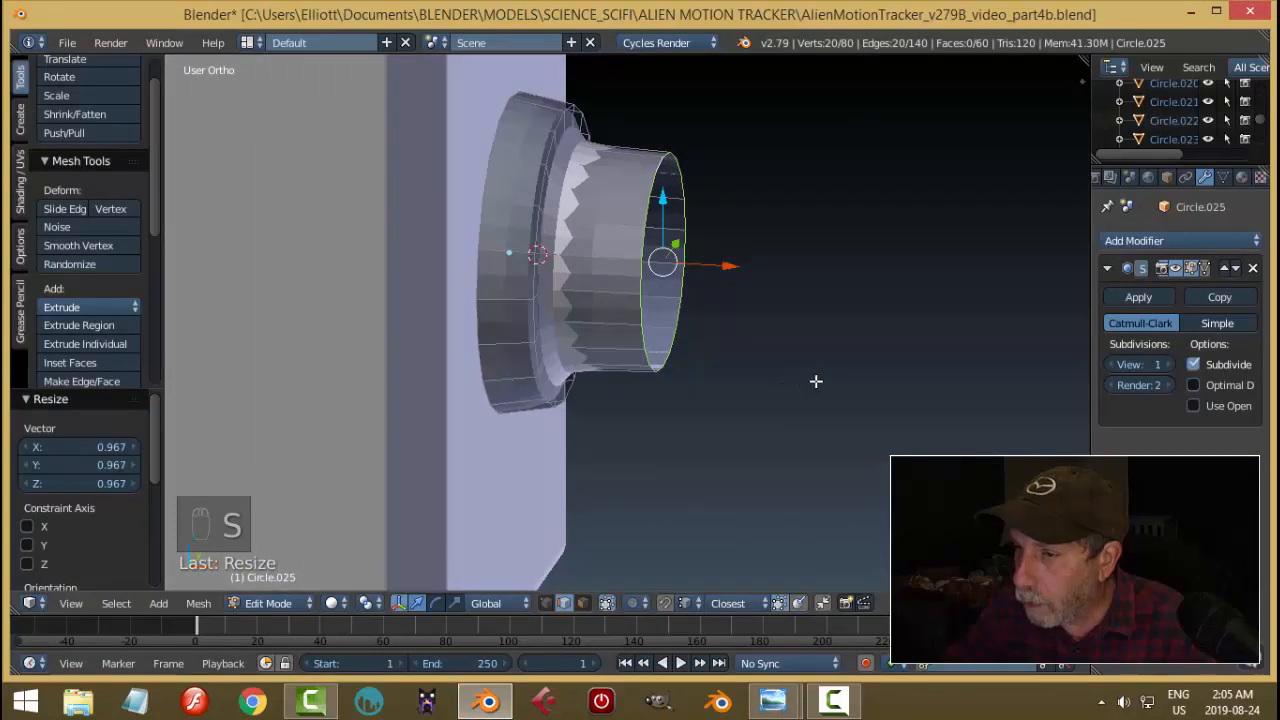
Check the connector in the reference photo, and extrude the collar's end loop inward at scale 0.928 to form a narrow rim.
{"action": "mouse_move", "coordinate": [772, 702]}
{"action": "left_click", "coordinate": [715, 610]}
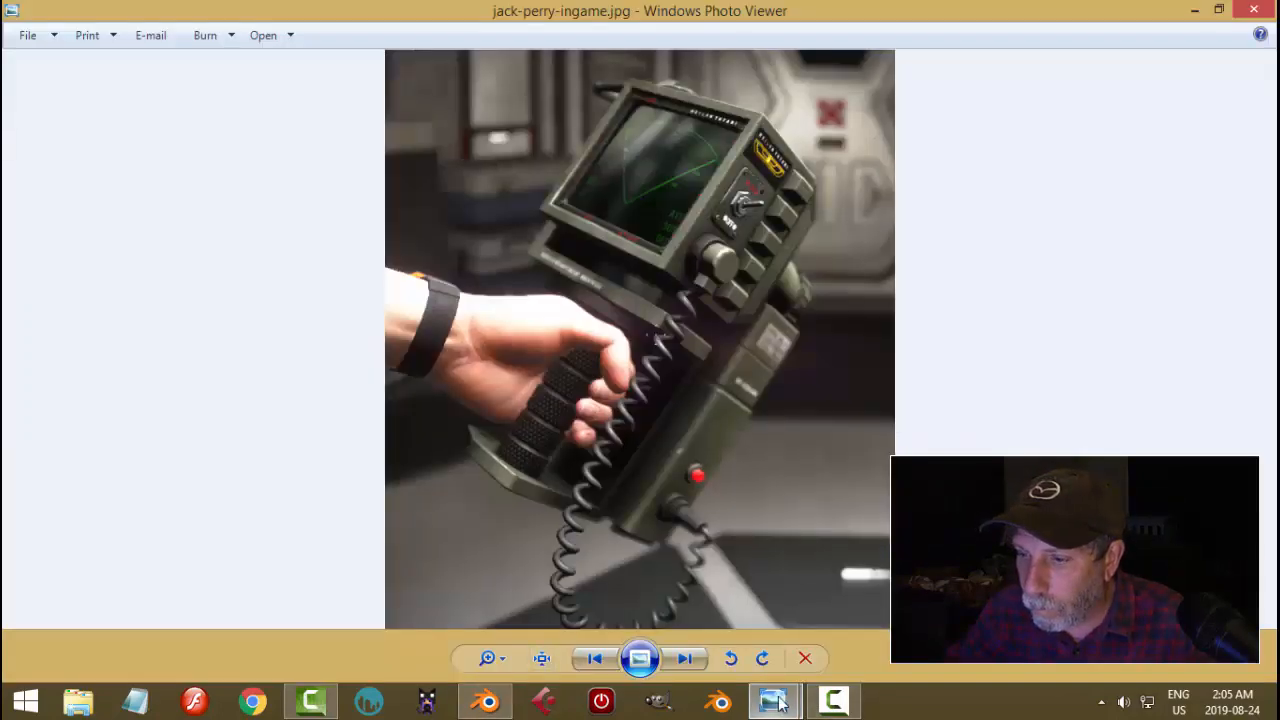
{"action": "mouse_move", "coordinate": [780, 704]}
{"action": "left_click", "coordinate": [730, 600]}
{"action": "scroll", "coordinate": [1143, 440], "scroll_direction": "up", "scroll_amount": 1}
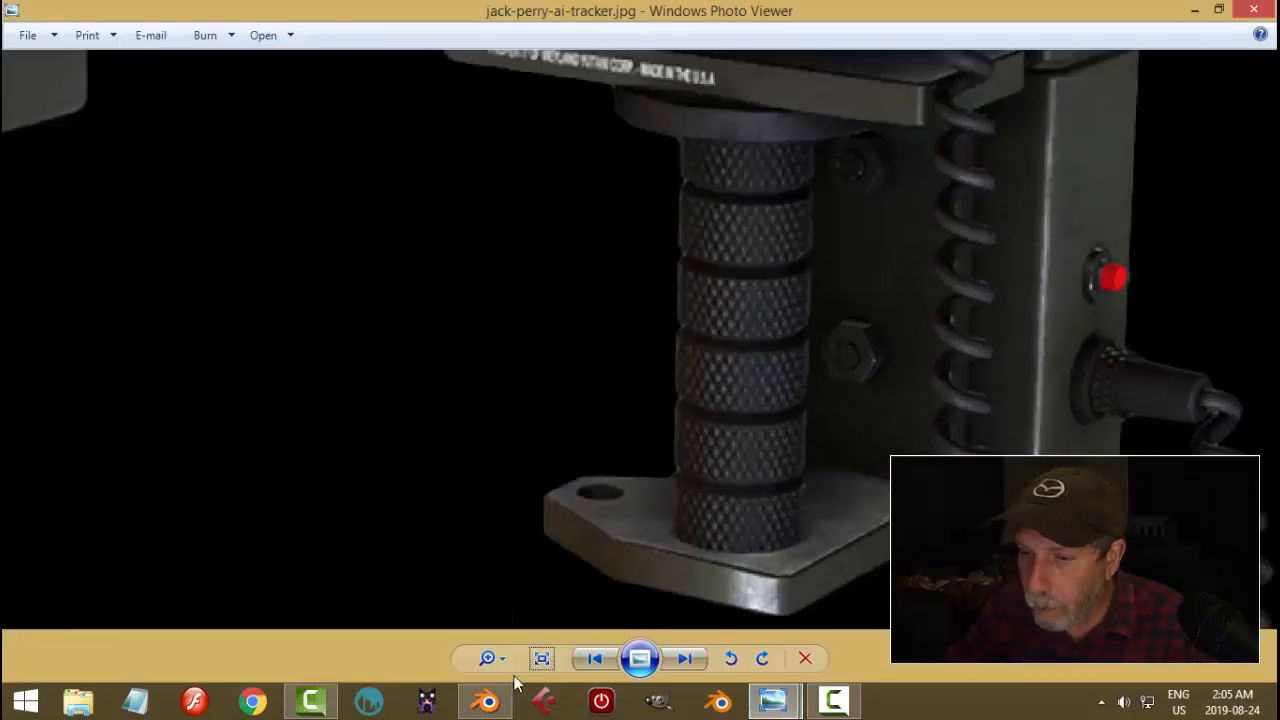
{"action": "left_click", "coordinate": [488, 701]}
{"action": "key", "text": "e"}
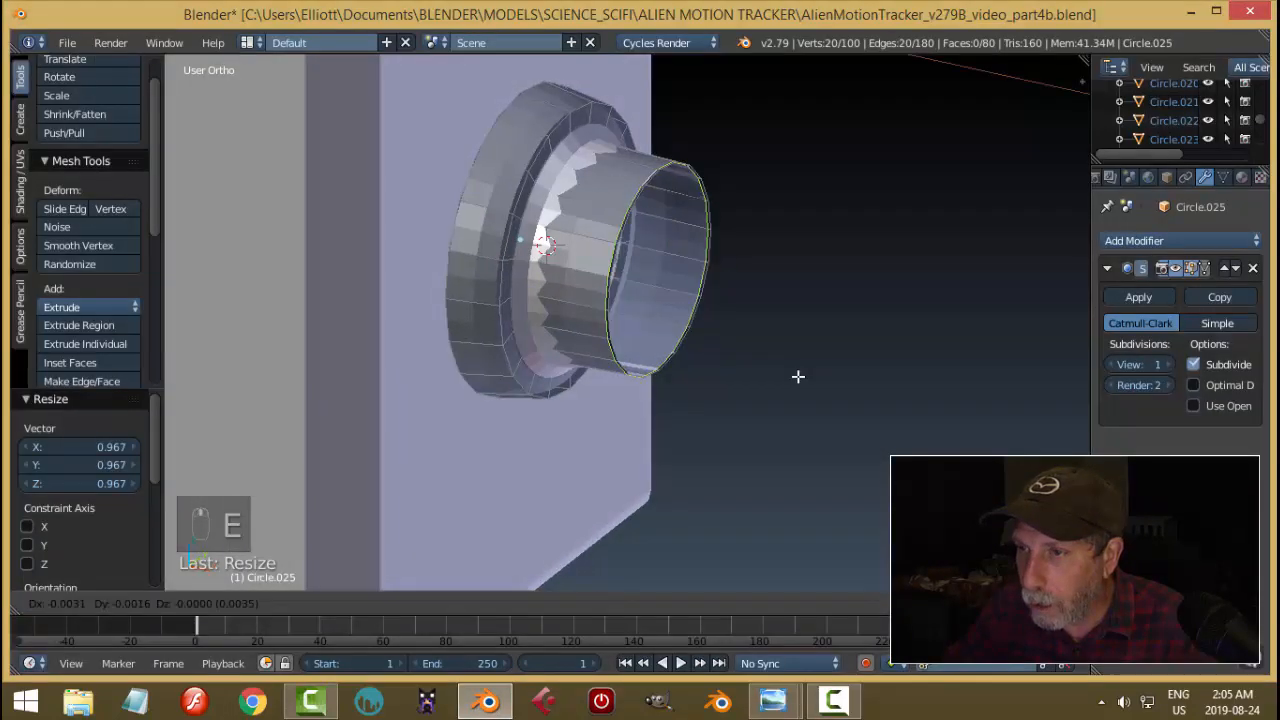
{"action": "right_click", "coordinate": [798, 376]}
{"action": "key", "text": "s"}
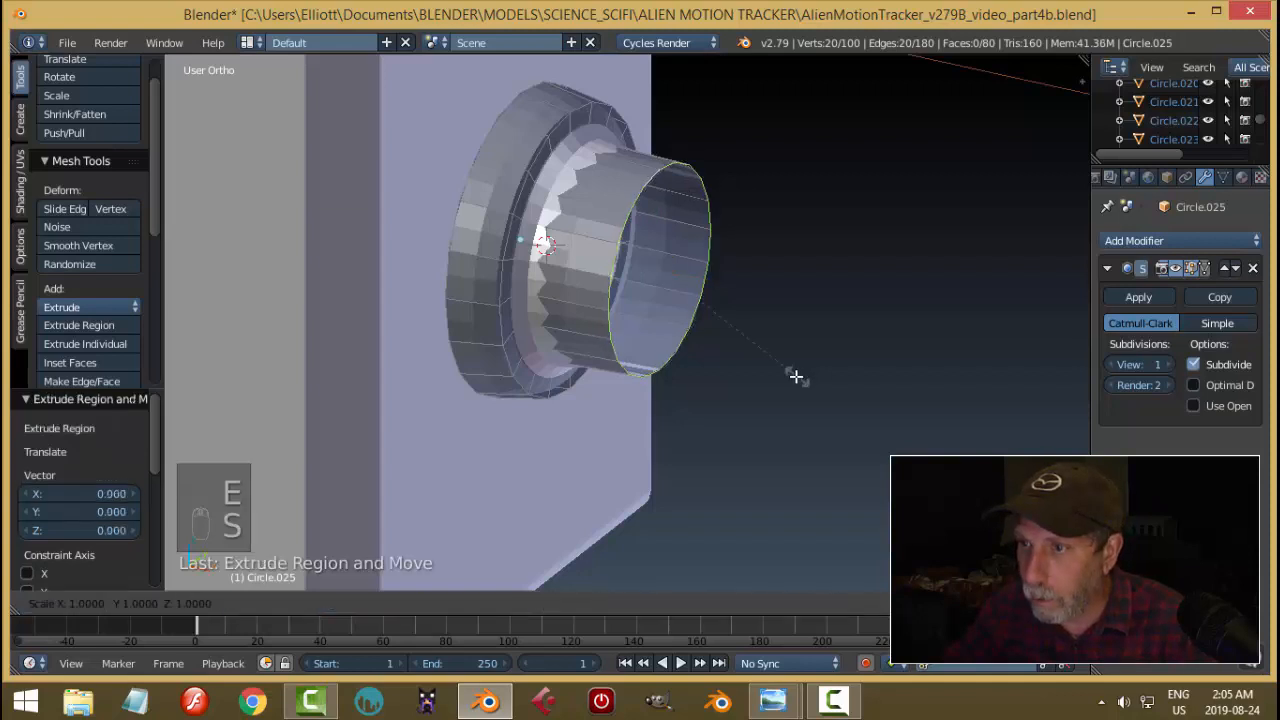
{"action": "left_click", "coordinate": [778, 379]}
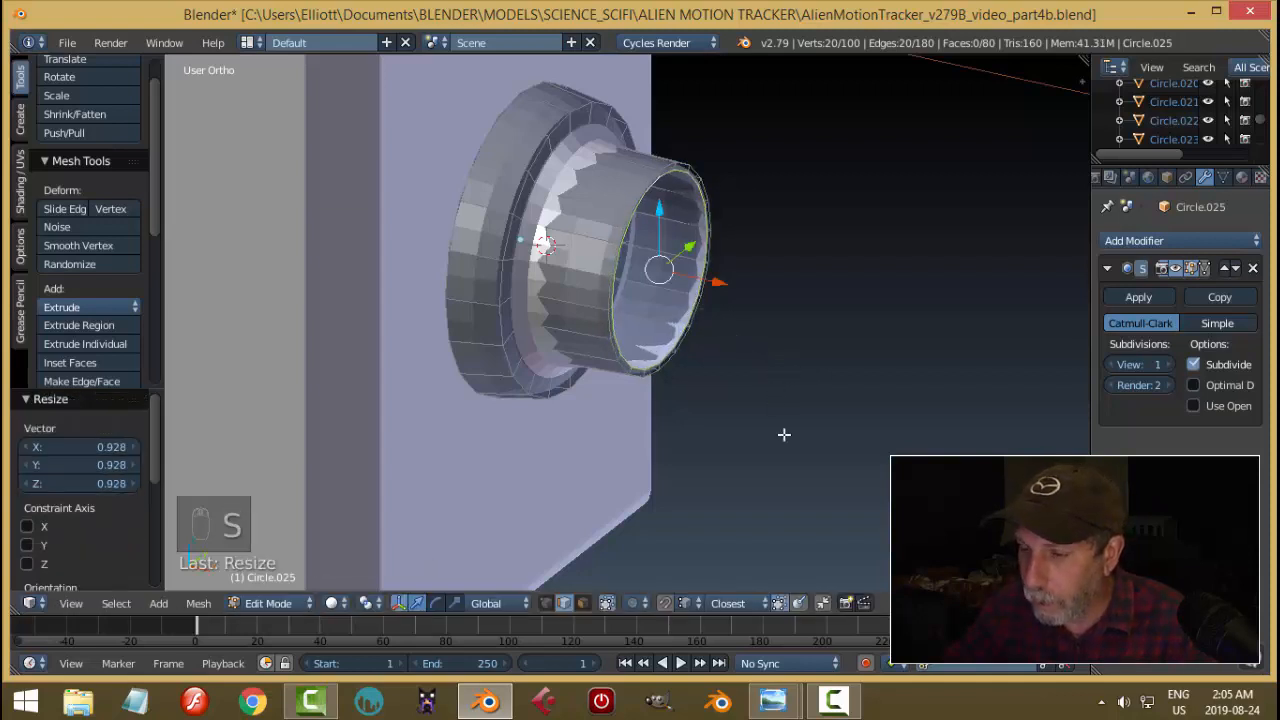
Extrude the rim's inner loop 0.343 along X in Front view and scale its end to 0.787 to form the tapered sleeve.
{"action": "key", "text": "KP_3"}
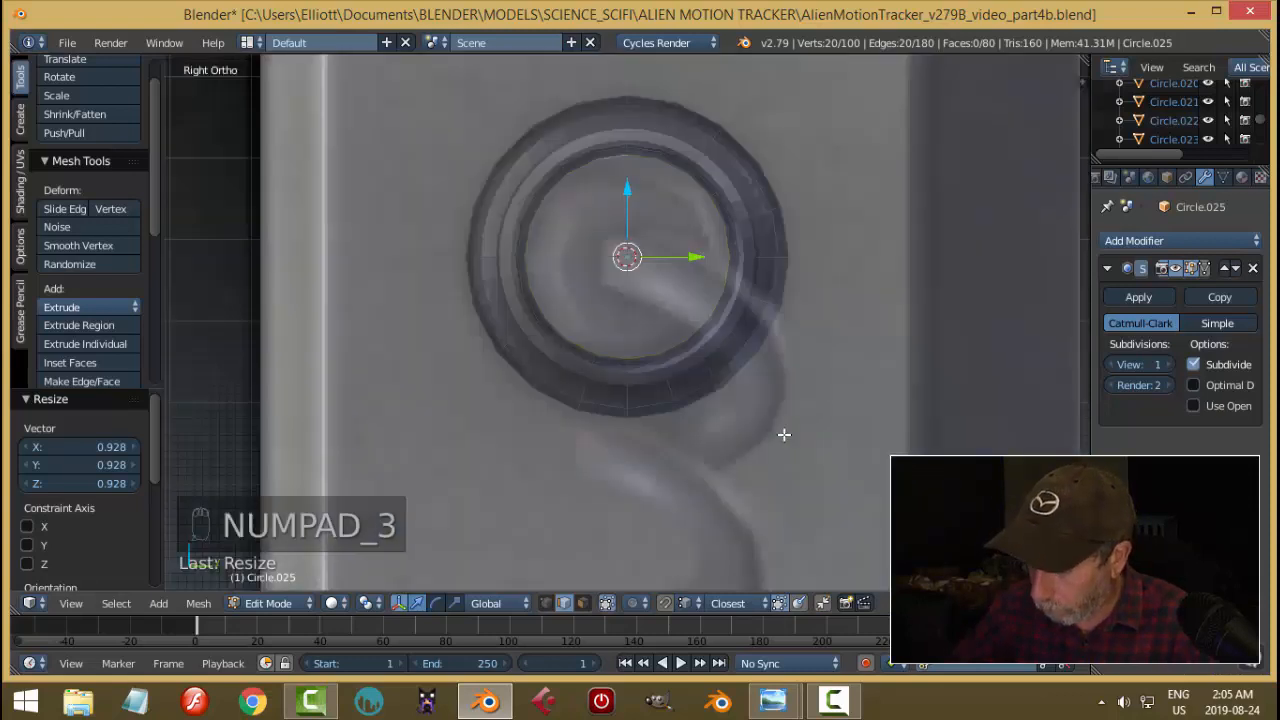
{"action": "key", "text": "KP_1"}
{"action": "middle_click_drag", "start_coordinate": [782, 364], "coordinate": [659, 402], "text": "shift"}
{"action": "key", "text": "e"}
{"action": "left_click", "coordinate": [621, 328]}
{"action": "key", "text": "e"}
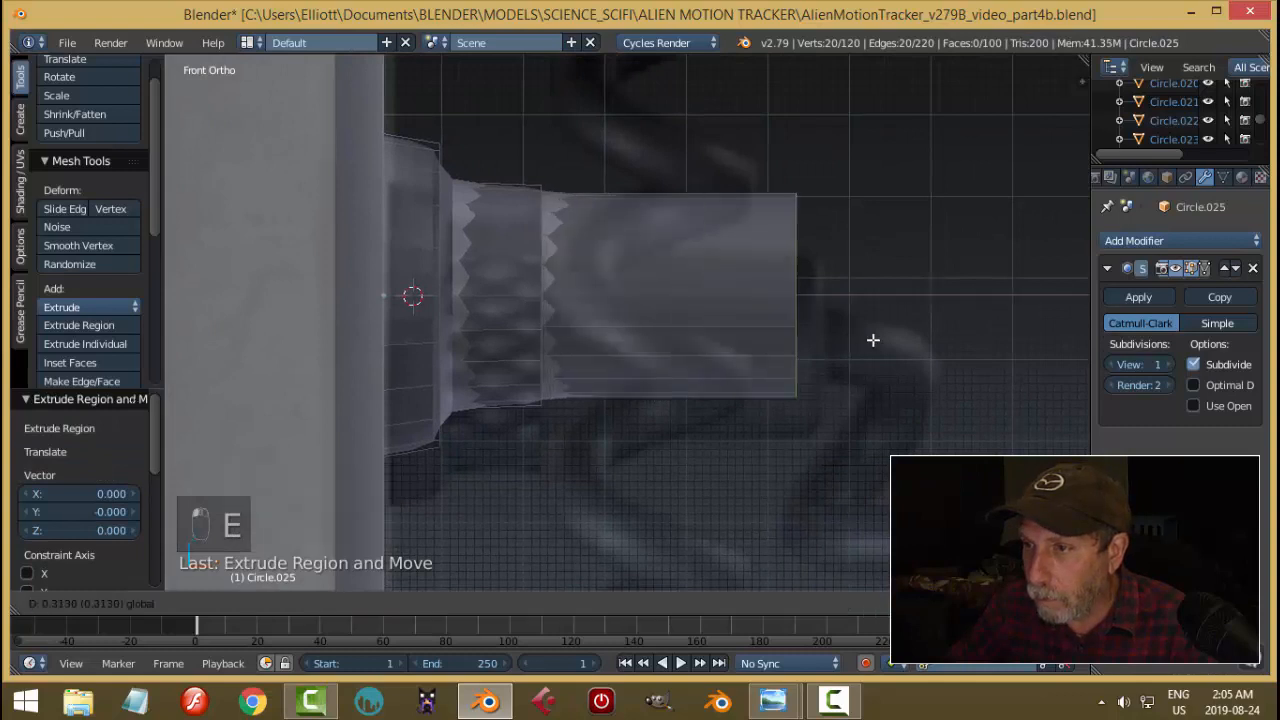
{"action": "left_click", "coordinate": [890, 346]}
{"action": "key", "text": "s"}
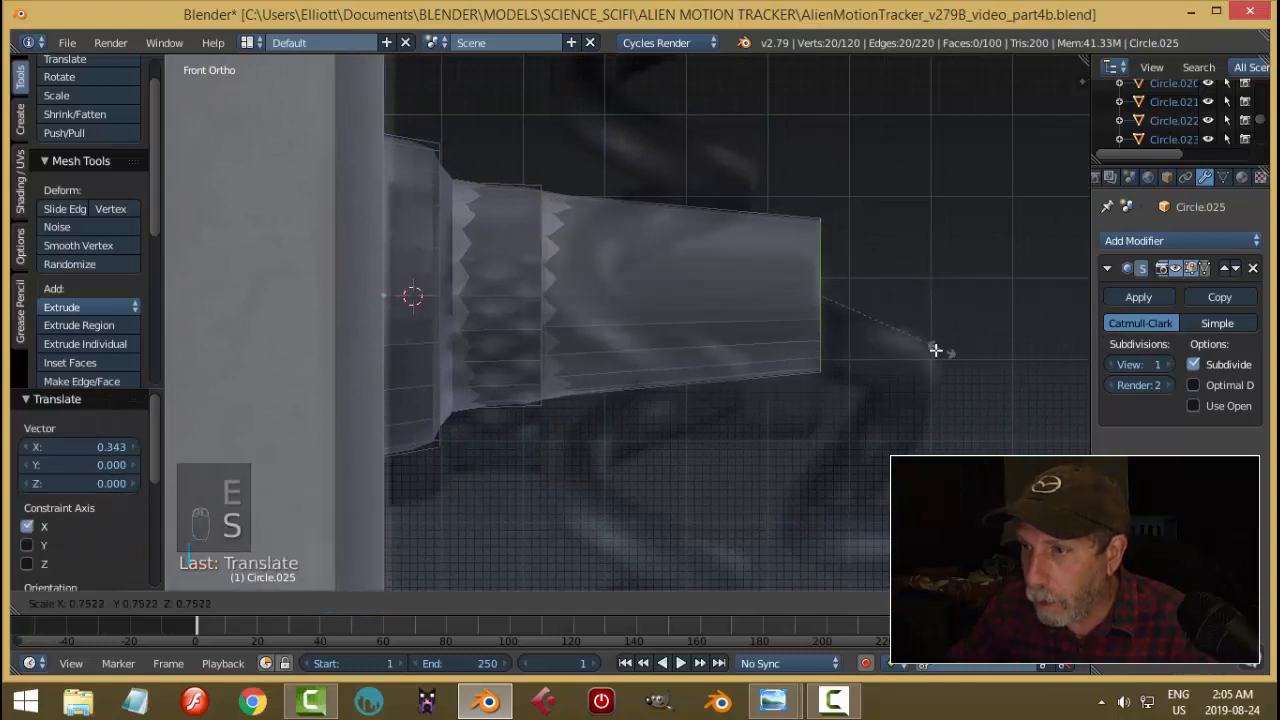
{"action": "left_click", "coordinate": [946, 356]}
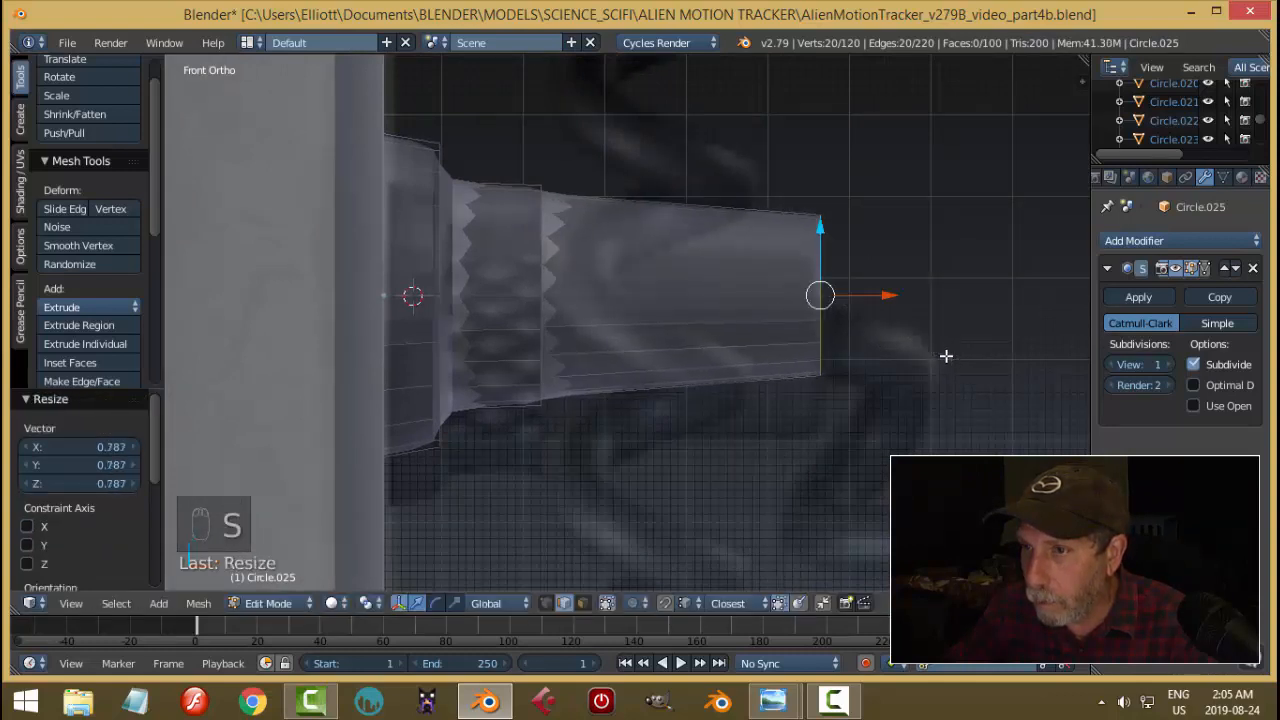
Add a supporting edge loop around the collar, slid close to its junction with the base ring.
{"action": "middle_click_drag", "start_coordinate": [946, 356], "coordinate": [794, 356]}
{"action": "key", "text": "a"}
{"action": "mouse_move", "coordinate": [559, 330]}
{"action": "middle_mouse_down"}
{"action": "mouse_move", "coordinate": [674, 374]}
{"action": "mouse_move", "coordinate": [549, 331]}
{"action": "middle_mouse_up"}
{"action": "scroll", "coordinate": [549, 331], "scroll_direction": "up", "scroll_amount": 5}
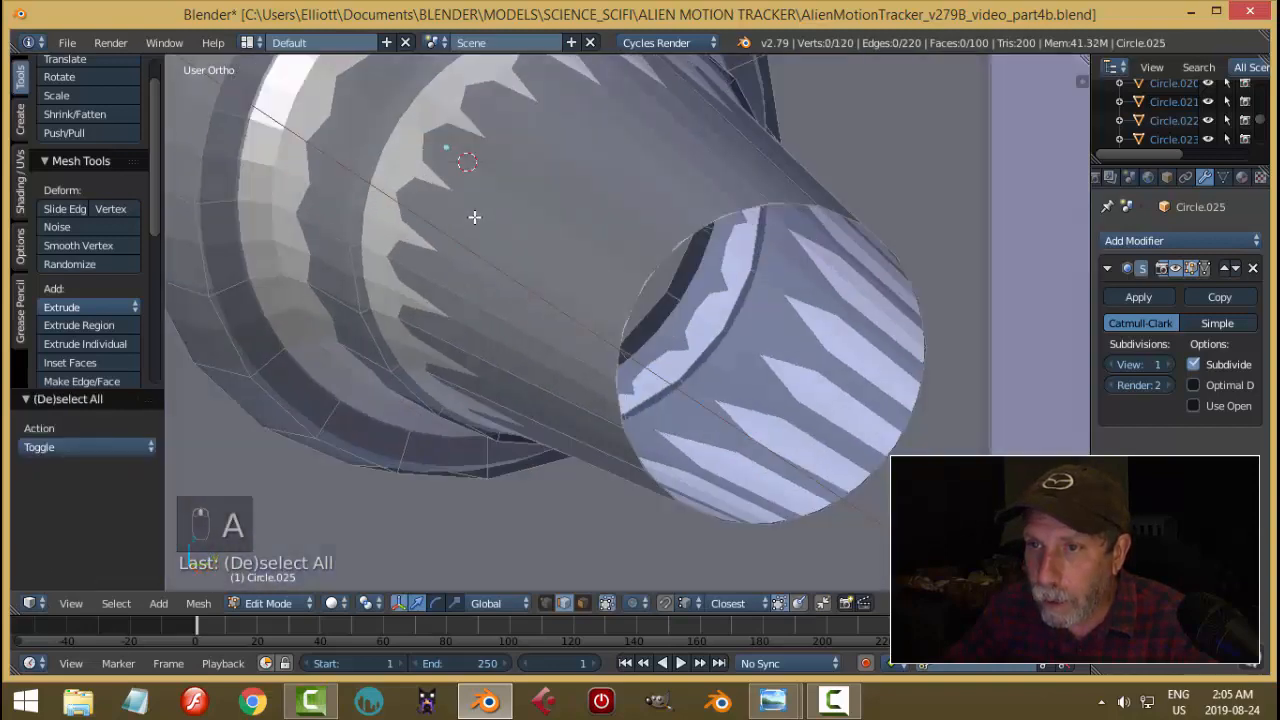
{"action": "mouse_move", "coordinate": [474, 217]}
{"action": "middle_mouse_down"}
{"action": "mouse_move", "coordinate": [509, 277]}
{"action": "mouse_move", "coordinate": [580, 306]}
{"action": "mouse_move", "coordinate": [591, 366]}
{"action": "mouse_move", "coordinate": [499, 160]}
{"action": "mouse_move", "coordinate": [503, 189]}
{"action": "mouse_move", "coordinate": [463, 220]}
{"action": "middle_mouse_up"}
{"action": "scroll", "coordinate": [503, 189], "scroll_direction": "down", "scroll_amount": 4}
{"action": "key", "text": "ctrl+r"}
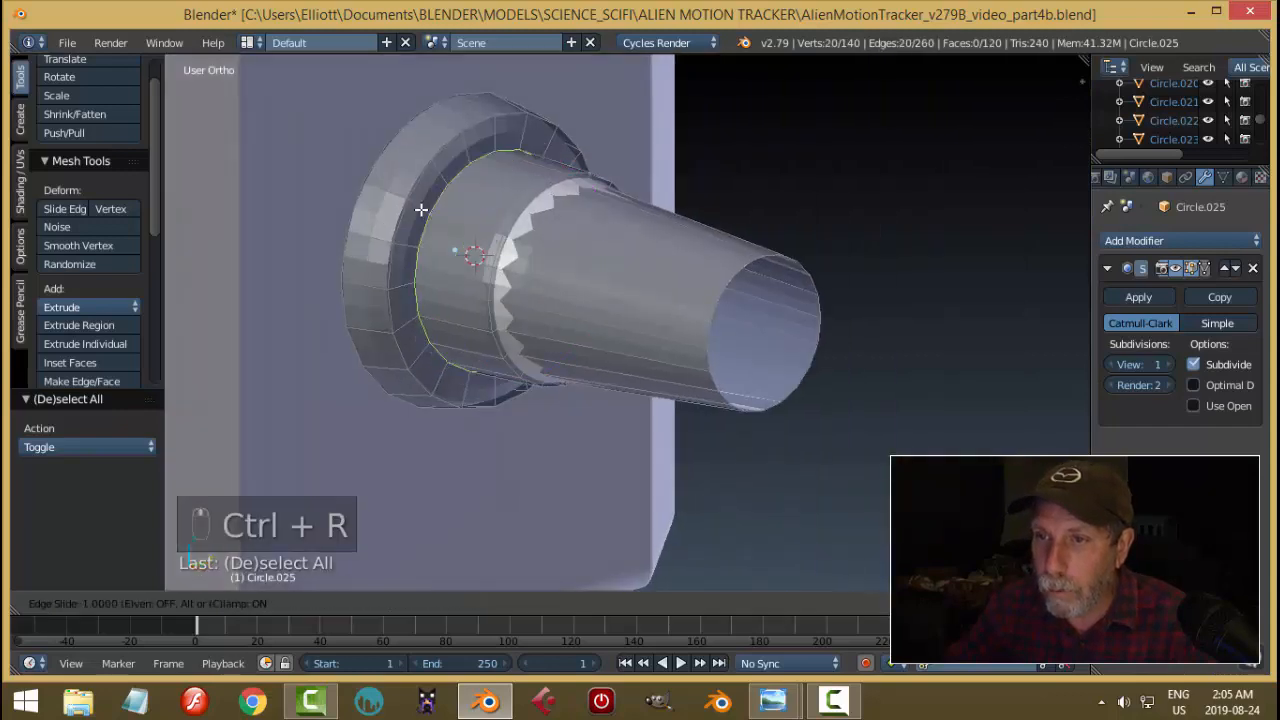
{"action": "left_click", "coordinate": [440, 215]}
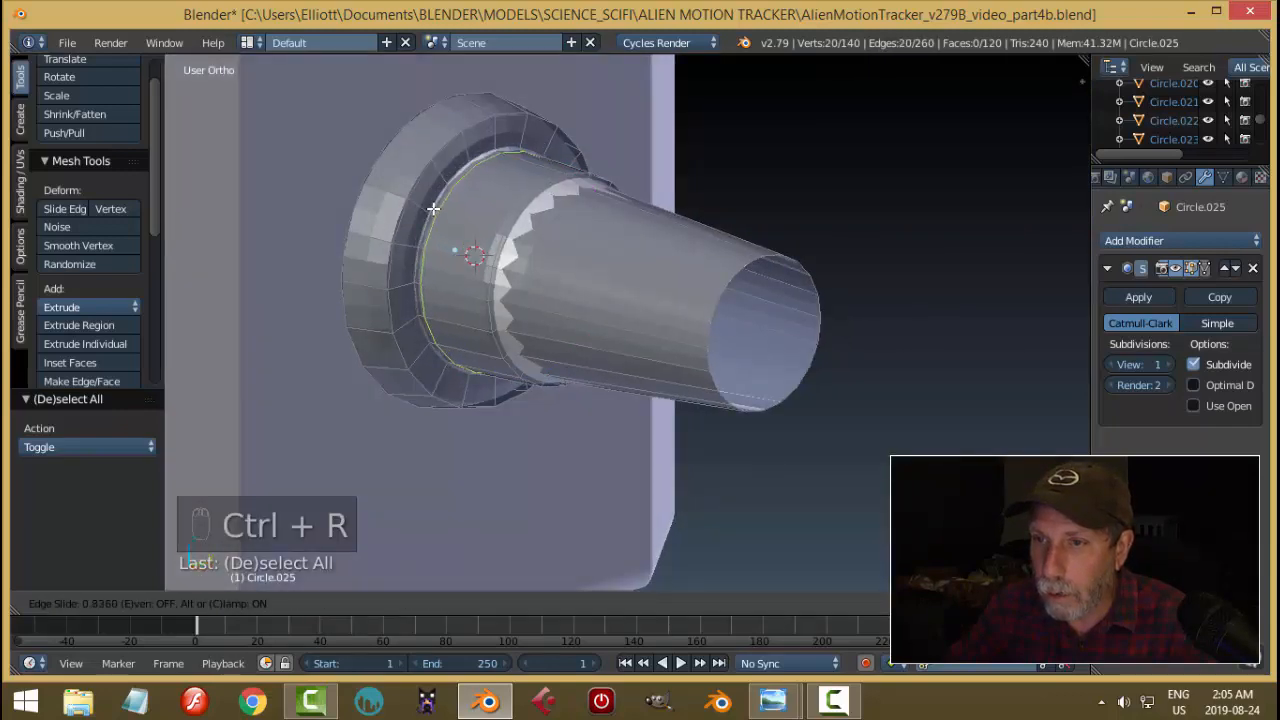
{"action": "left_click", "coordinate": [432, 208]}
Add supporting edge loops on the flat base ring beside the collar and on the tapered sleeve close to the collar's rim.
{"action": "key", "text": "ctrl+r"}
{"action": "left_click", "coordinate": [443, 172]}
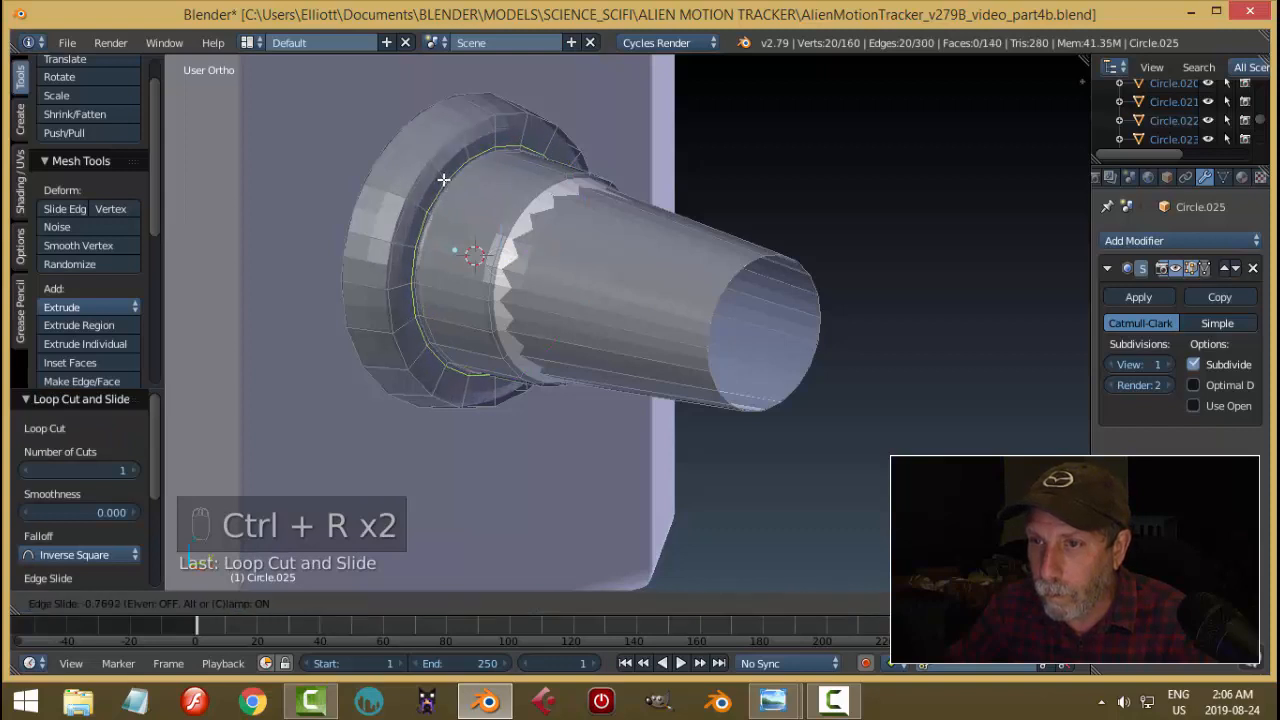
{"action": "left_click", "coordinate": [443, 179]}
{"action": "key", "text": "ctrl+r"}
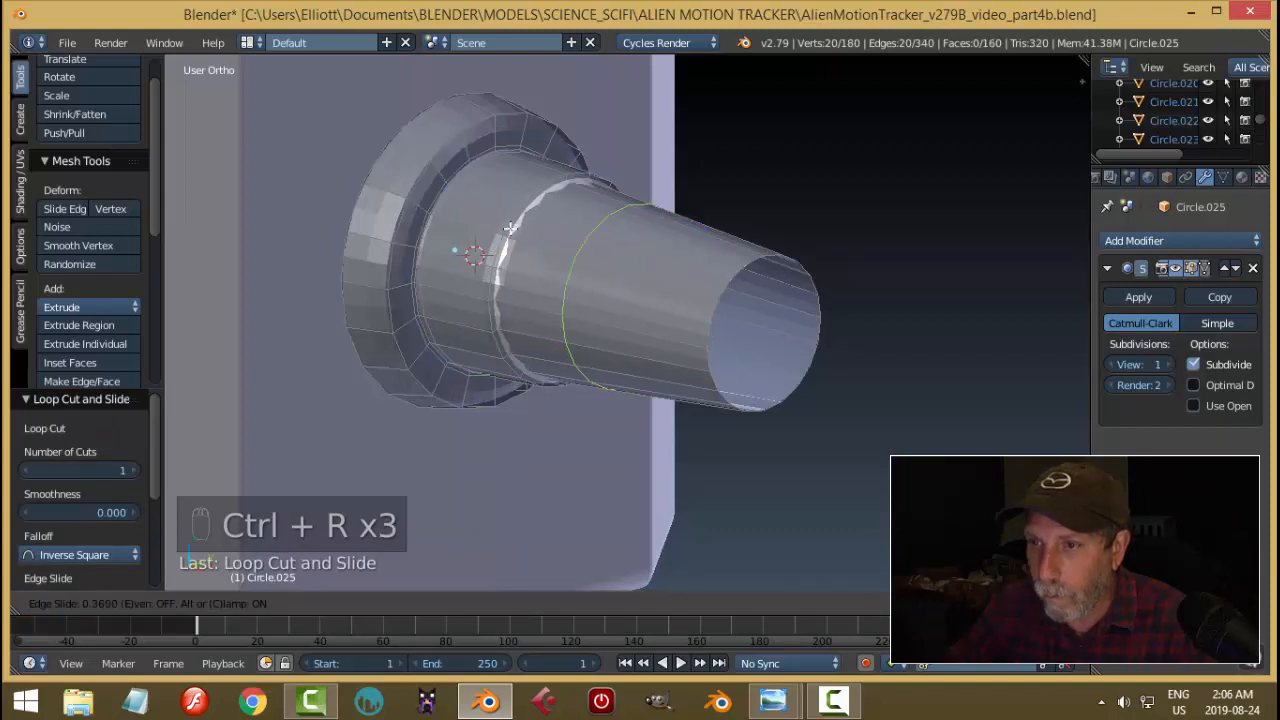
{"action": "left_click", "coordinate": [540, 228]}
{"action": "left_click", "coordinate": [454, 213]}
Clear the edge selection and turn off the Subdivision Surface modifier's viewport display to expose the collar rim's base mesh.
{"action": "scroll", "coordinate": [497, 208], "scroll_direction": "up", "scroll_amount": 4}
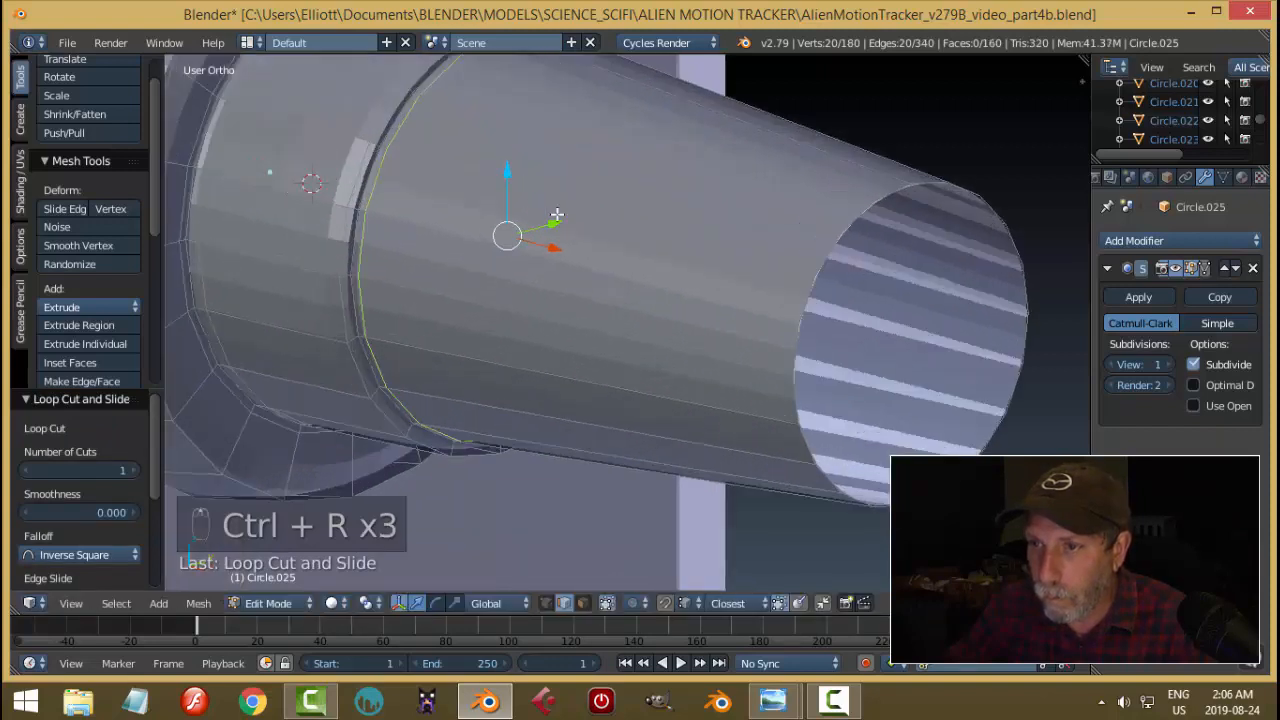
{"action": "scroll", "coordinate": [450, 260], "scroll_direction": "up", "scroll_amount": 3}
{"action": "key", "text": "a"}
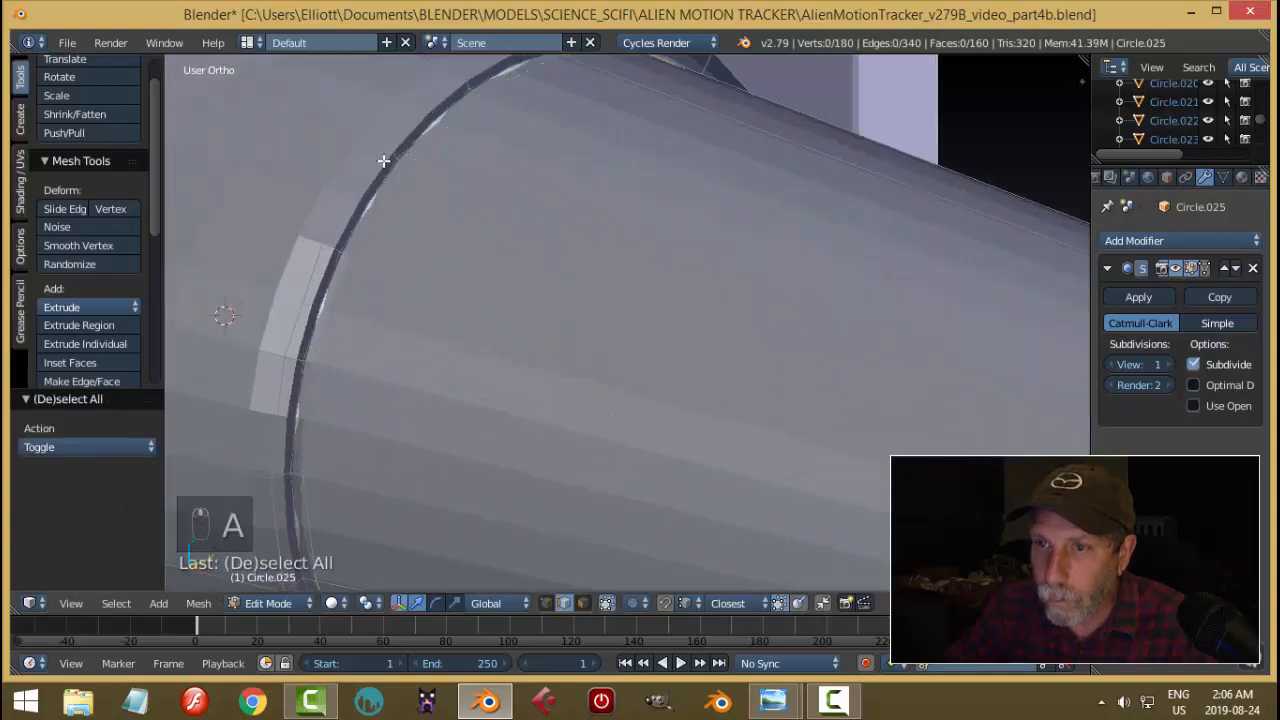
{"action": "right_click", "coordinate": [383, 160], "text": "alt"}
{"action": "key", "text": "a"}
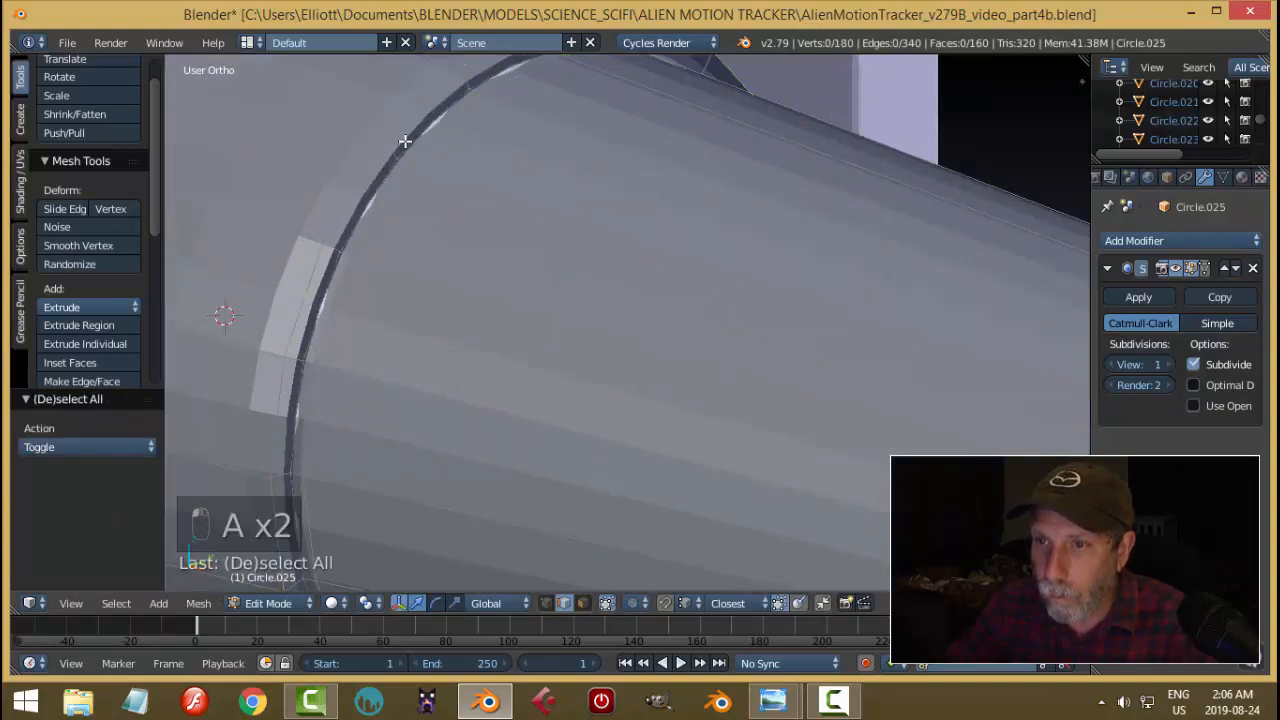
{"action": "right_click", "coordinate": [405, 140], "text": "alt"}
{"action": "key", "text": "a"}
{"action": "middle_click_drag", "start_coordinate": [410, 146], "coordinate": [560, 242]}
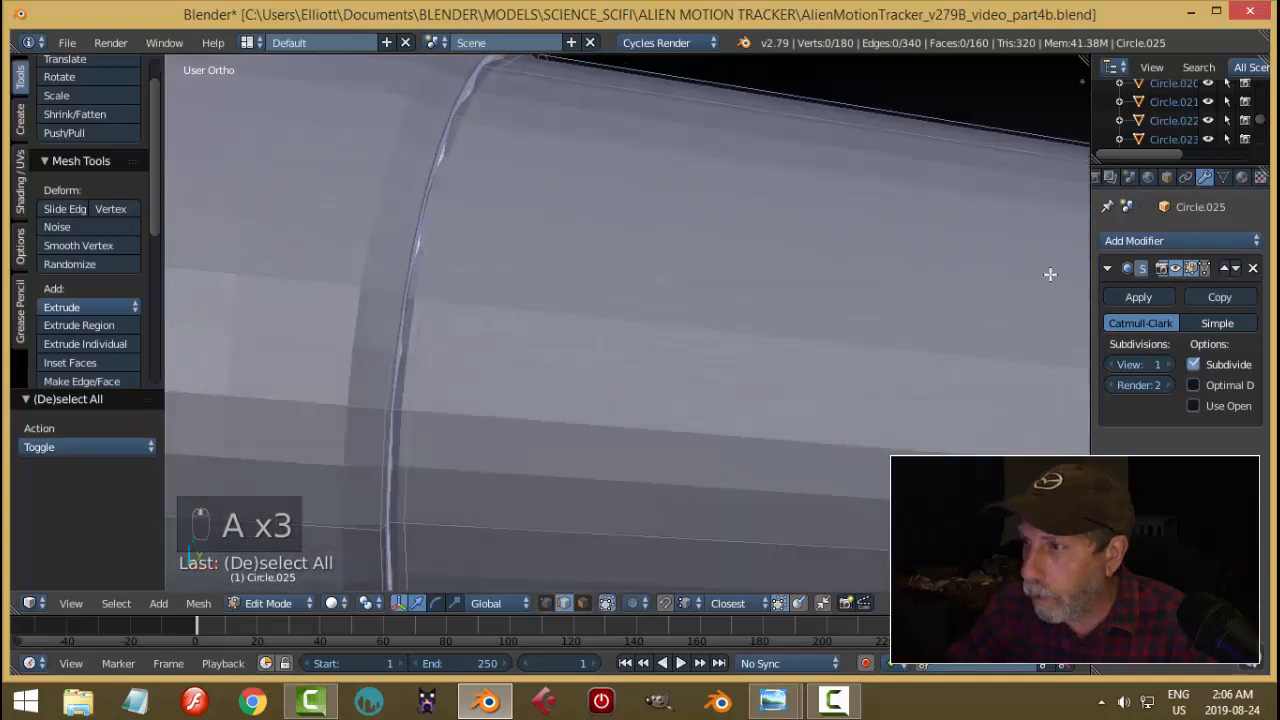
{"action": "left_click", "coordinate": [1189, 269]}
Bevel the outer edge loop at the collar's end with 2 segments and an offset of about 0.0027.
{"action": "middle_click_drag", "start_coordinate": [648, 291], "coordinate": [337, 194]}
{"action": "right_click", "coordinate": [375, 186], "text": "alt"}
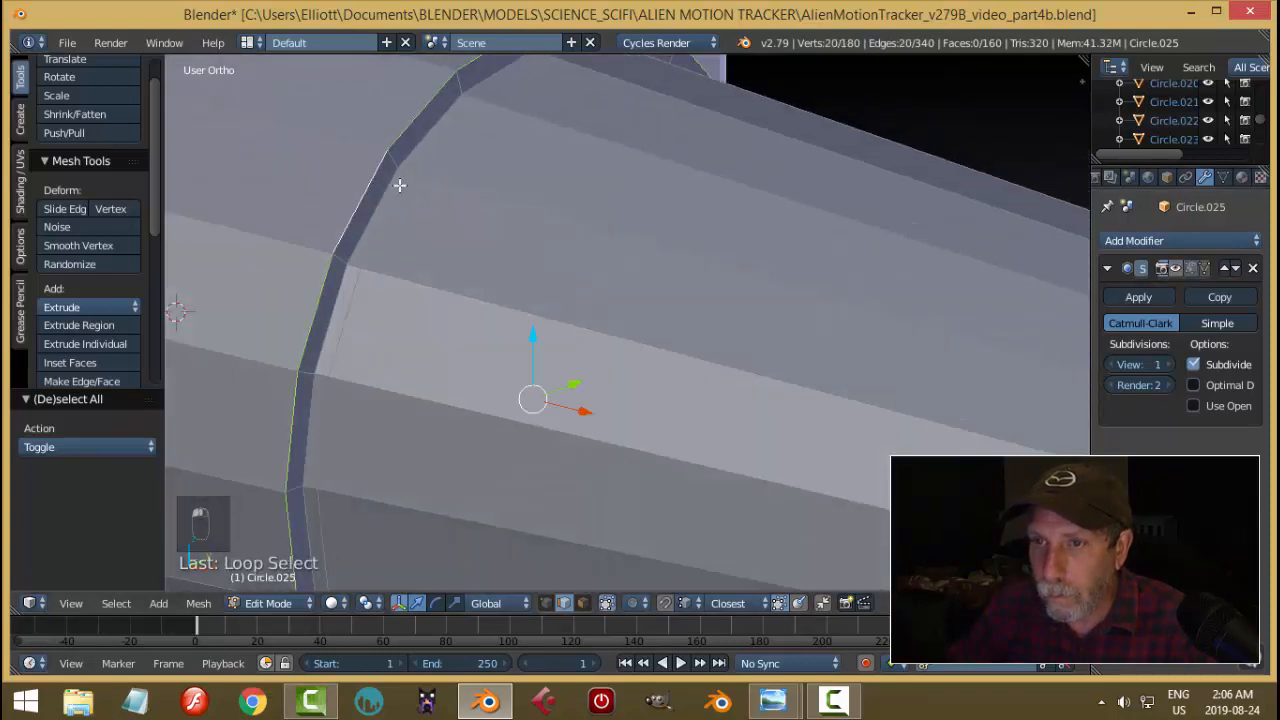
{"action": "key", "text": "ctrl+b"}
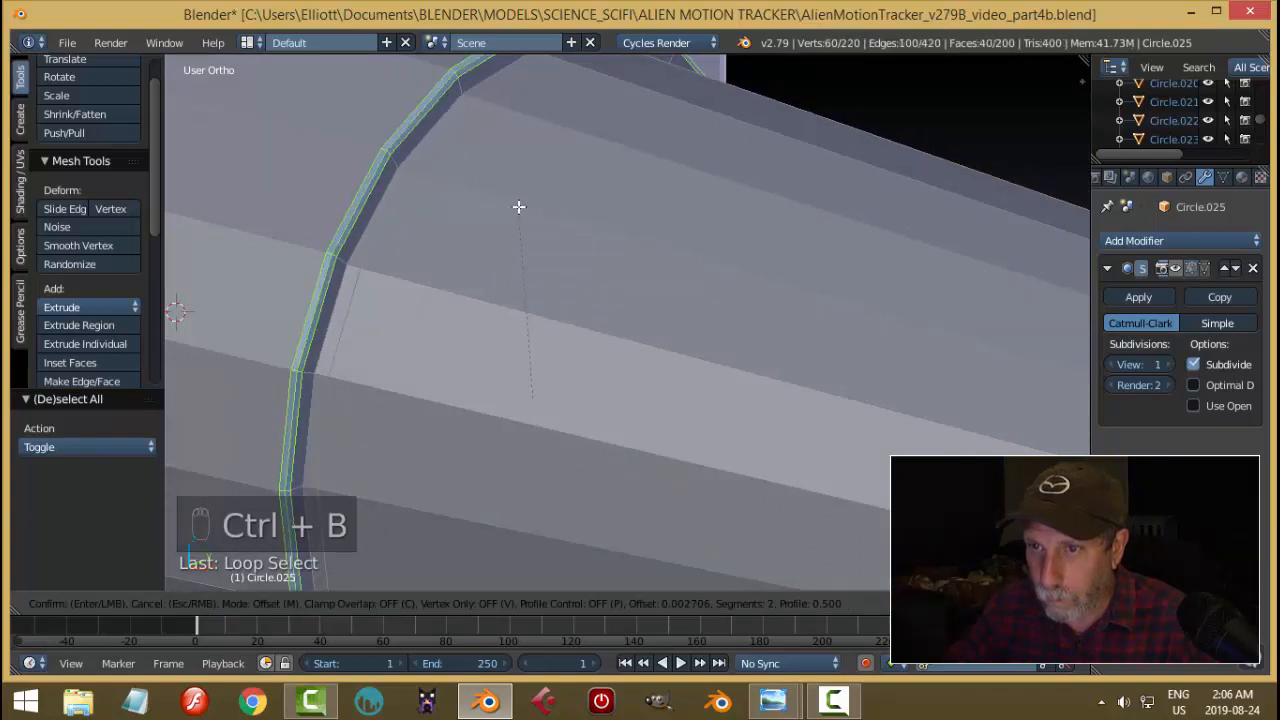
{"action": "left_click", "coordinate": [517, 207]}
Bevel the base's outer front edge loop with 2 segments and an offset of about 0.0068.
{"action": "scroll", "coordinate": [517, 215], "scroll_direction": "down", "scroll_amount": 3}
{"action": "key", "text": "a"}
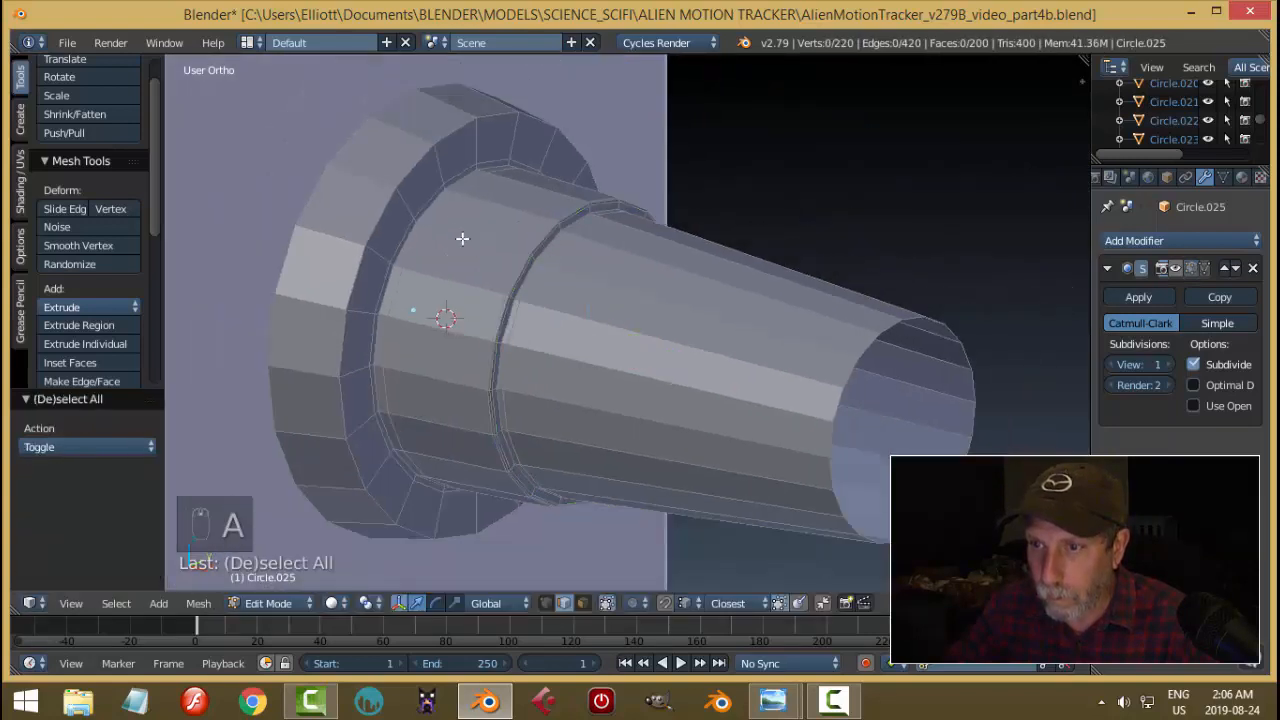
{"action": "right_click", "coordinate": [399, 183], "text": "alt"}
{"action": "key", "text": "ctrl+b"}
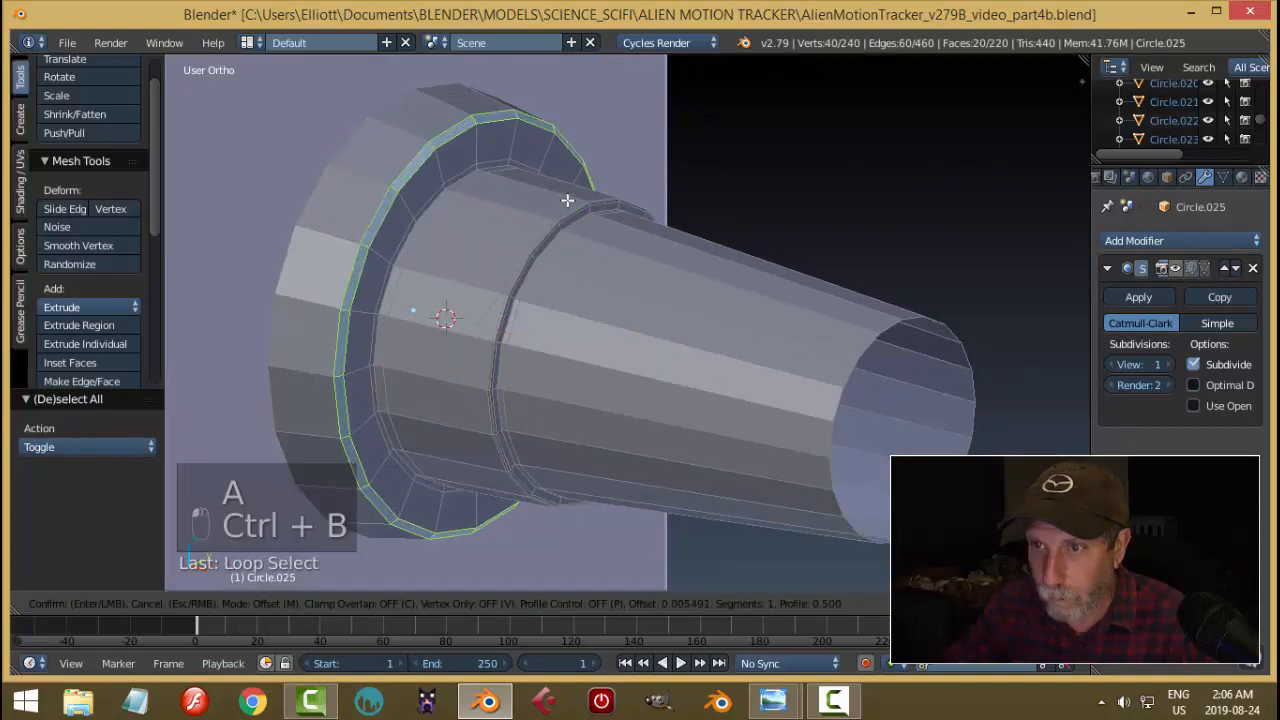
{"action": "scroll", "coordinate": [567, 199], "scroll_direction": "up", "scroll_amount": 1}
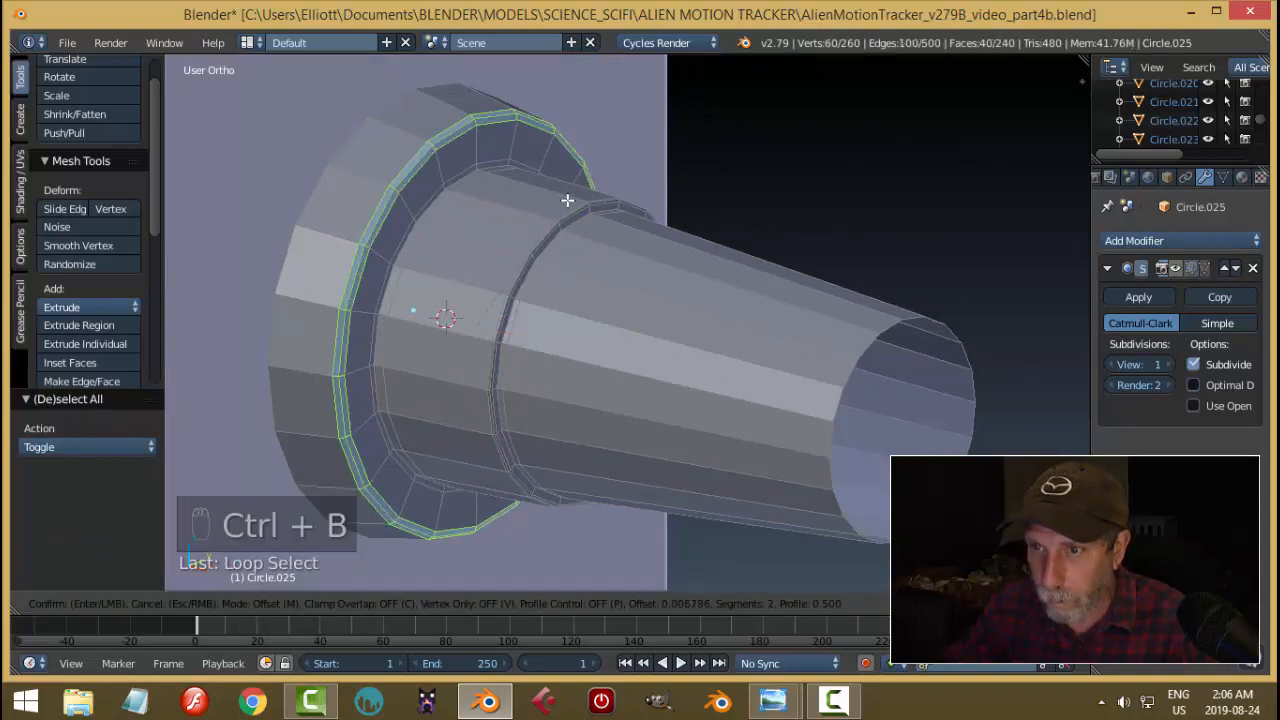
{"action": "left_click", "coordinate": [565, 200]}
Return the connector to Object Mode and turn its Subdivision Surface viewport display back on.
{"action": "key", "text": "Tab"}
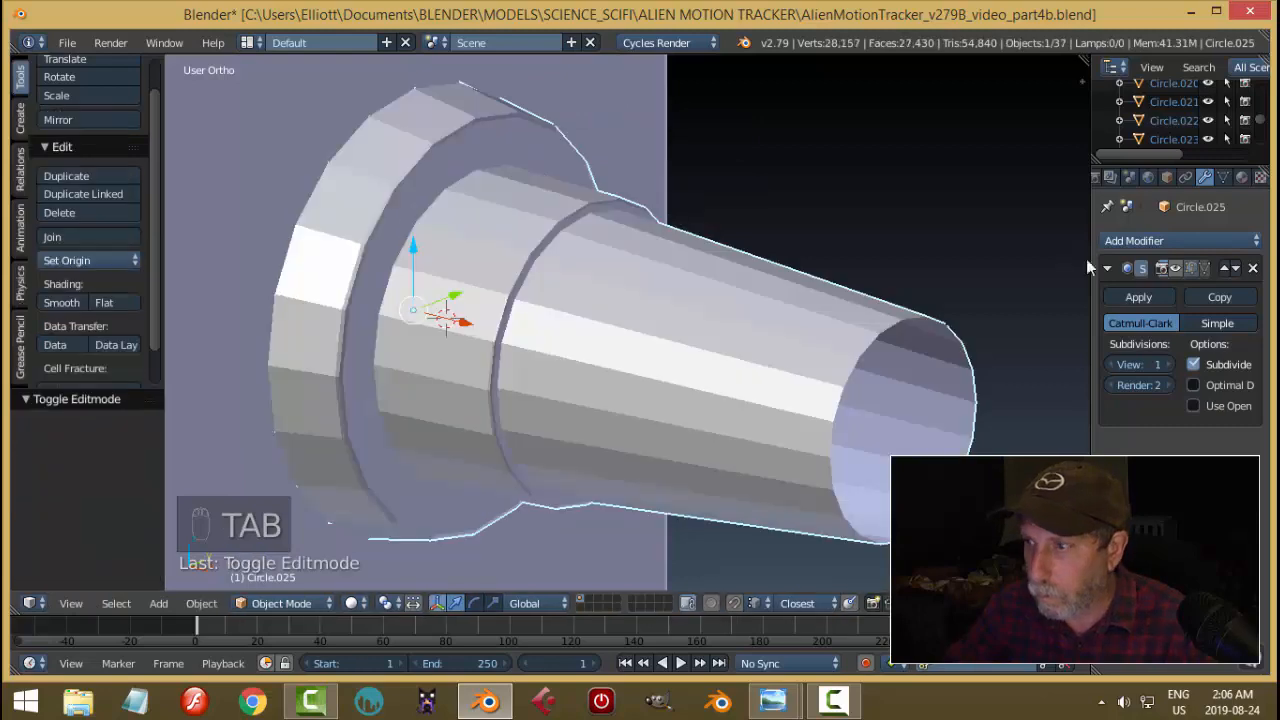
{"action": "left_click", "coordinate": [1174, 269]}
{"action": "scroll", "coordinate": [543, 288], "scroll_direction": "down", "scroll_amount": 2}
{"action": "middle_click_drag", "start_coordinate": [228, 271], "coordinate": [240, 282]}
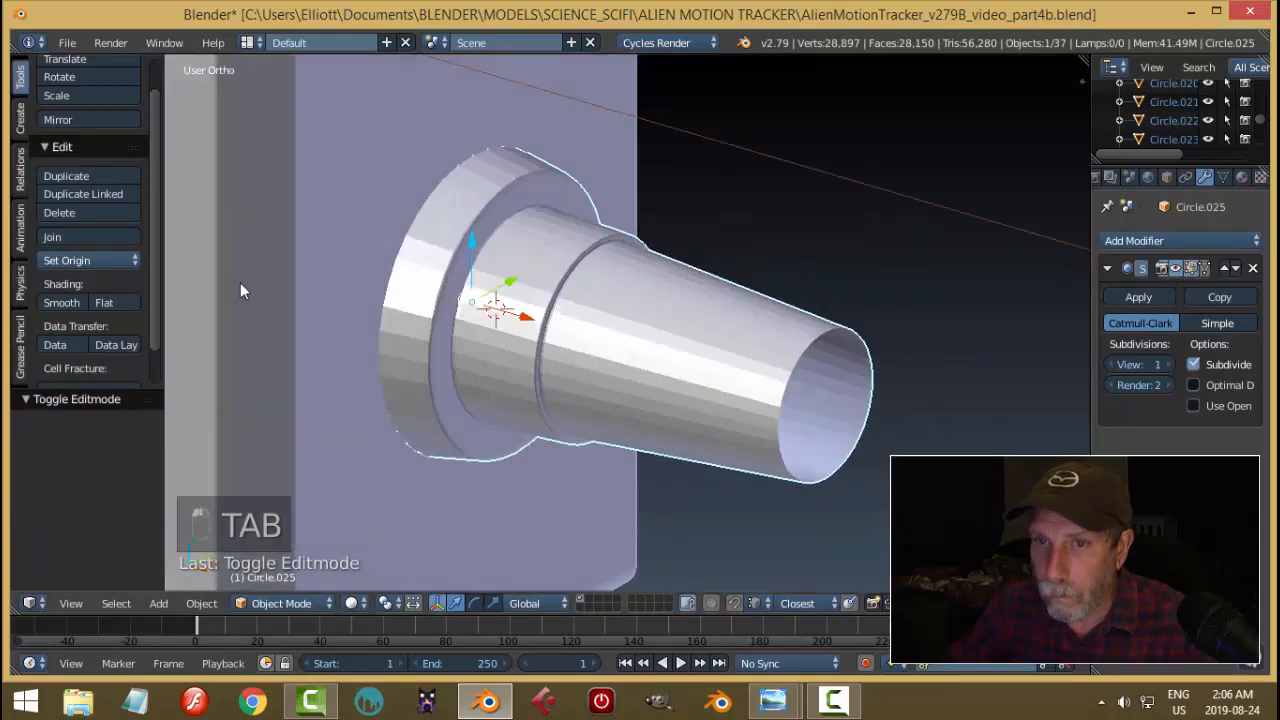
Apply smooth shading to the whole cable connector.
{"action": "left_click", "coordinate": [76, 303]}
{"action": "mouse_move", "coordinate": [599, 303]}
{"action": "middle_mouse_down"}
{"action": "mouse_move", "coordinate": [528, 320]}
{"action": "mouse_move", "coordinate": [583, 294]}
{"action": "middle_mouse_up"}
{"action": "scroll", "coordinate": [583, 294], "scroll_direction": "up", "scroll_amount": 5}
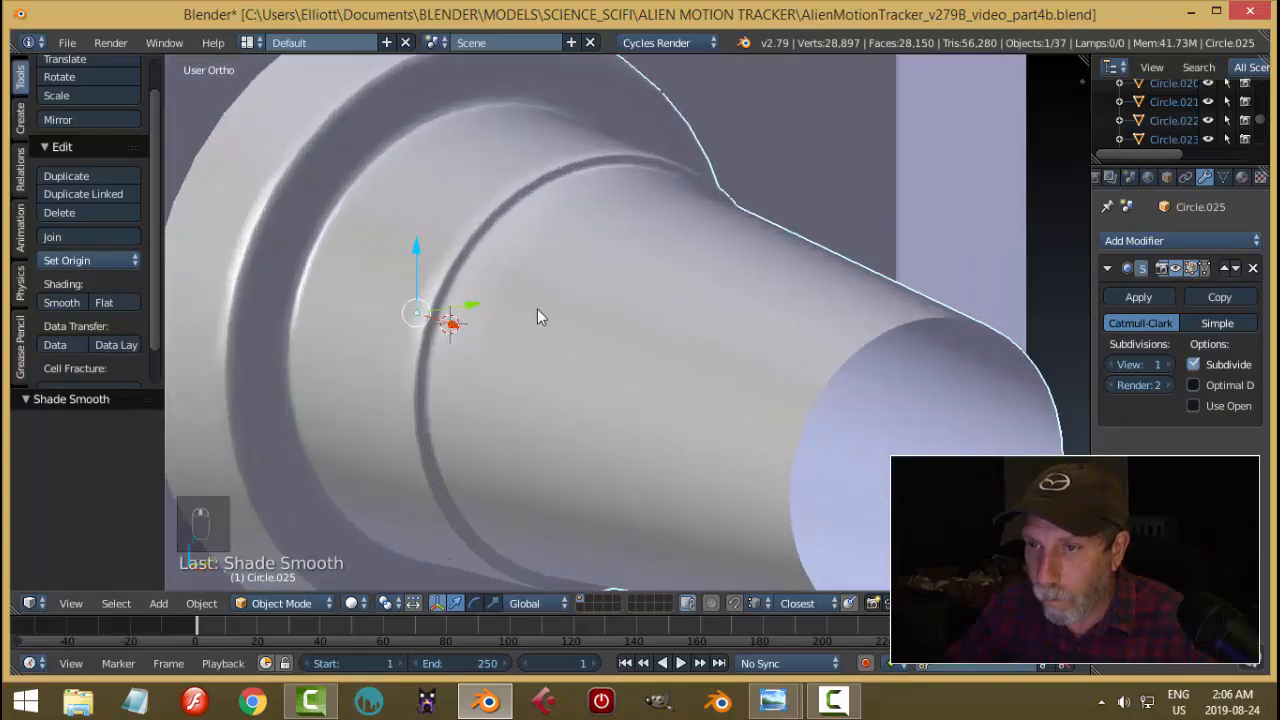
Add a supporting edge loop on each side of the step between the collar cylinder and the tapered sleeve, close to the groove.
{"action": "key", "text": "Tab"}
{"action": "left_click", "coordinate": [672, 308]}
{"action": "middle_click_drag", "start_coordinate": [672, 308], "coordinate": [619, 342]}
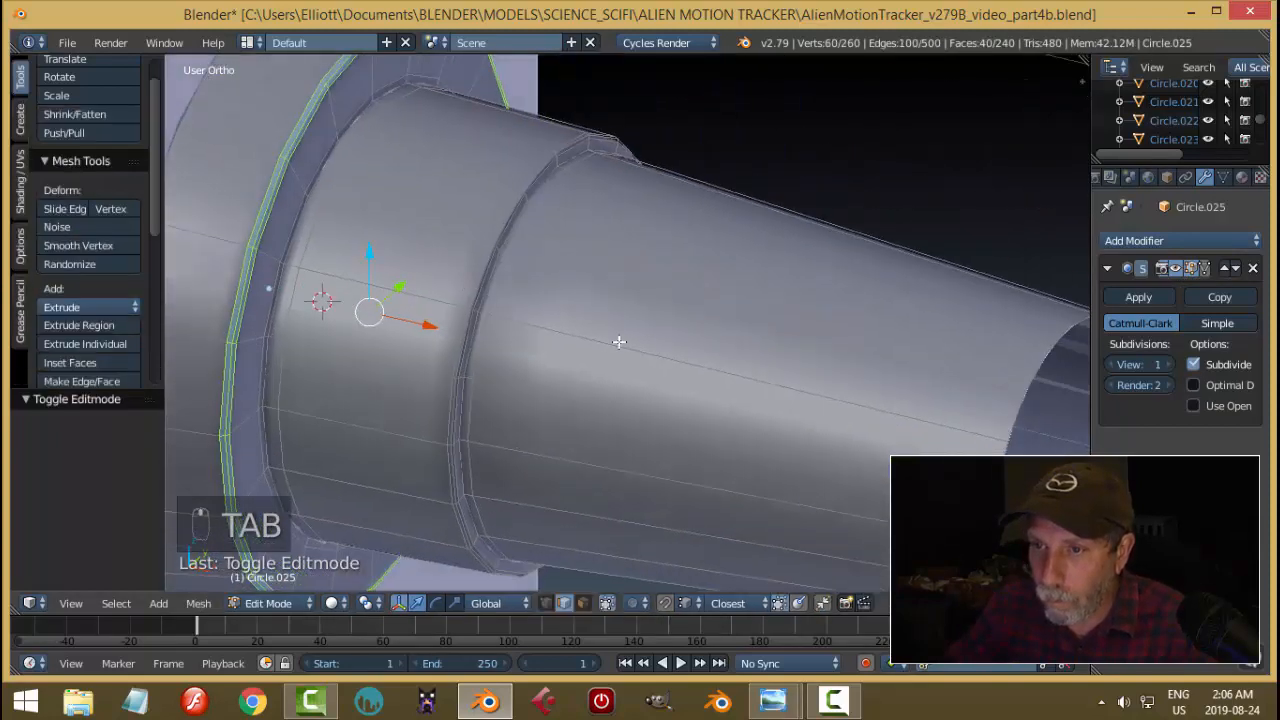
{"action": "key", "text": "ctrl+r"}
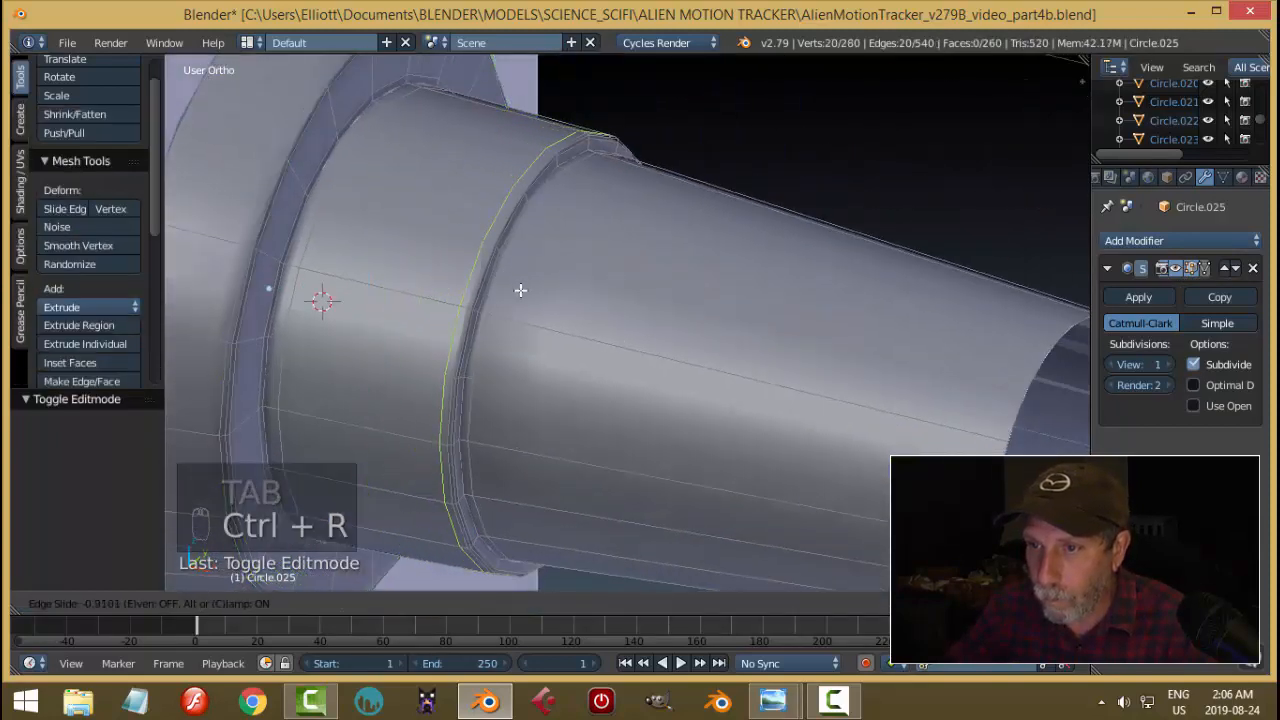
{"action": "left_click", "coordinate": [521, 290]}
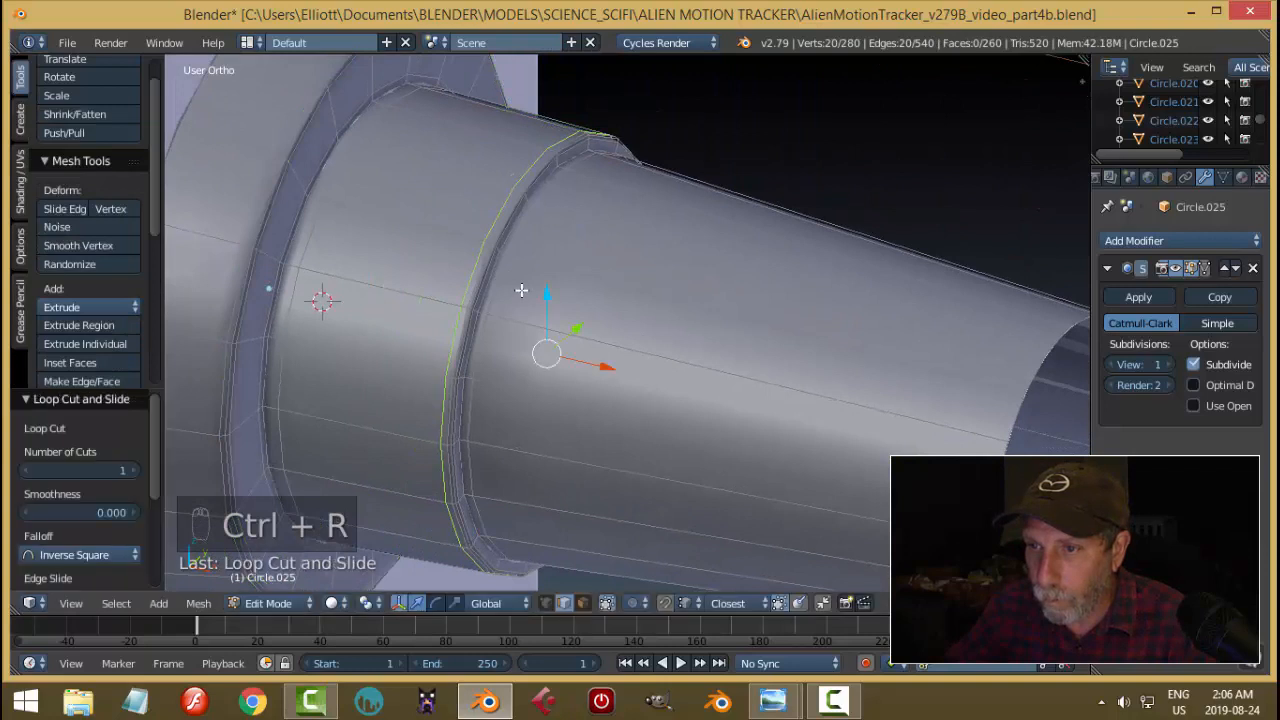
{"action": "key", "text": "ctrl+r"}
{"action": "left_click", "coordinate": [597, 290]}
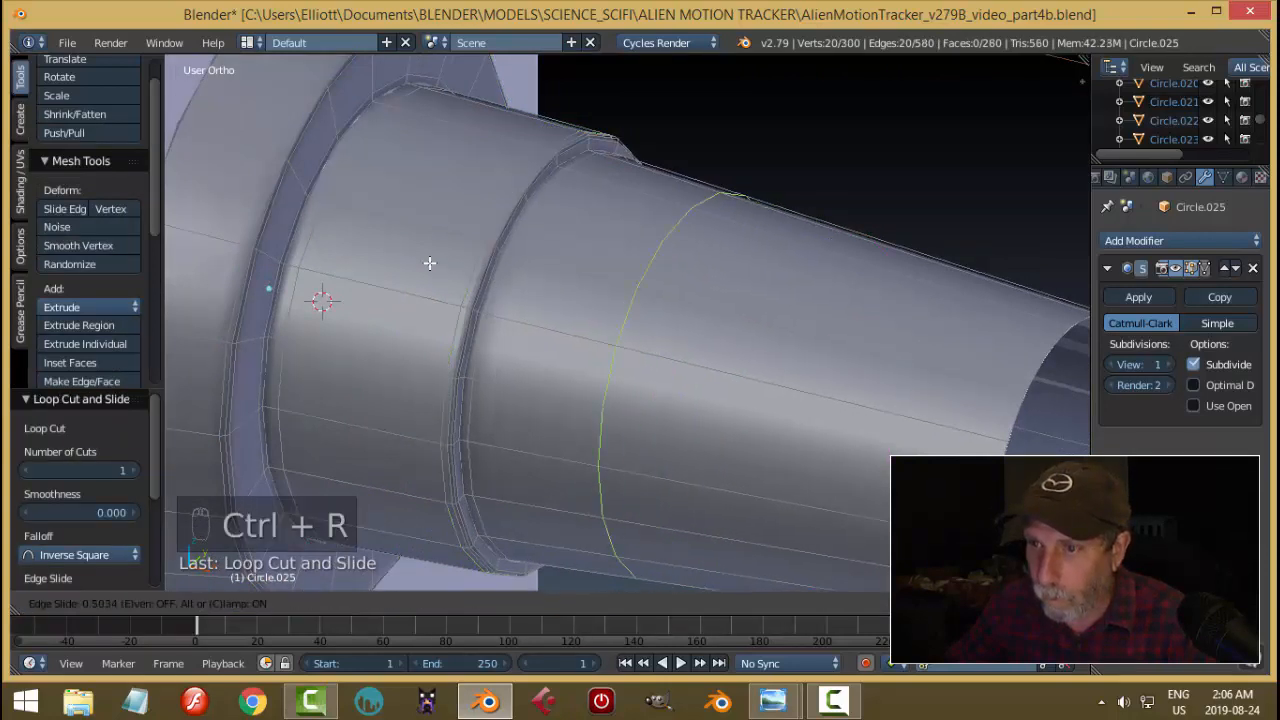
{"action": "left_click", "coordinate": [348, 246]}
{"action": "key", "text": "Tab"}
{"action": "left_click", "coordinate": [400, 271]}
{"action": "scroll", "coordinate": [640, 290], "scroll_direction": "down", "scroll_amount": 5}
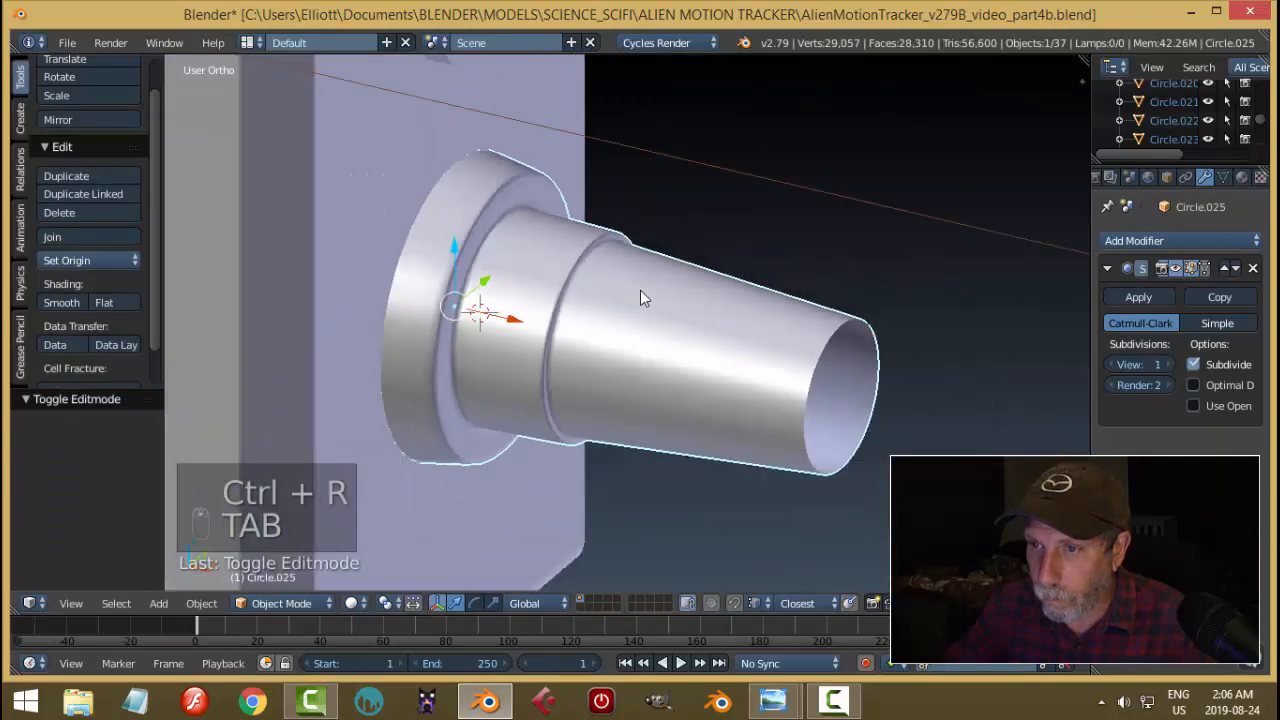
{"action": "key", "text": "a"}
{"action": "key", "text": "a"}
{"action": "scroll", "coordinate": [705, 294], "scroll_direction": "down", "scroll_amount": 3}
{"action": "middle_click_drag", "start_coordinate": [705, 294], "coordinate": [703, 325]}
Extrude the edge loop at the tapered sleeve's open end and scale it inward to about 0.807 to form a rim.
{"action": "right_click", "coordinate": [699, 332]}
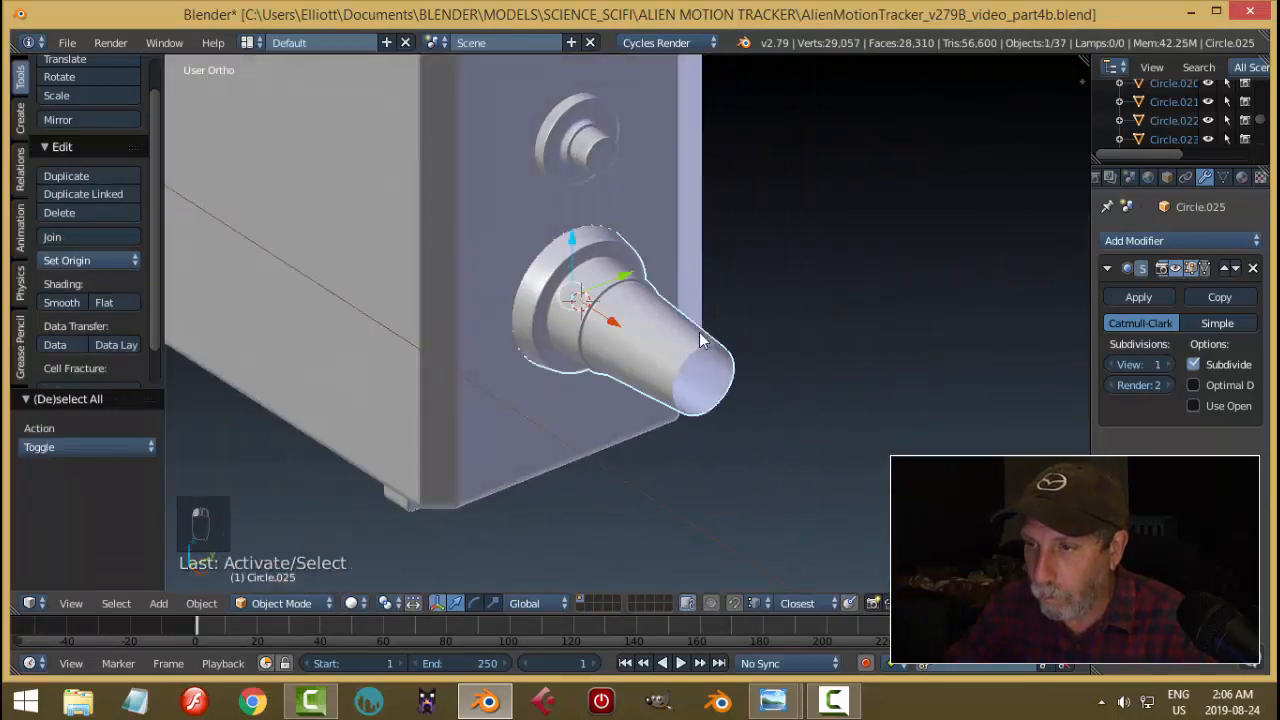
{"action": "key", "text": "Tab"}
{"action": "left_click", "coordinate": [791, 363]}
{"action": "middle_click_drag", "start_coordinate": [791, 363], "coordinate": [763, 354]}
{"action": "key", "text": "a"}
{"action": "key", "text": "a"}
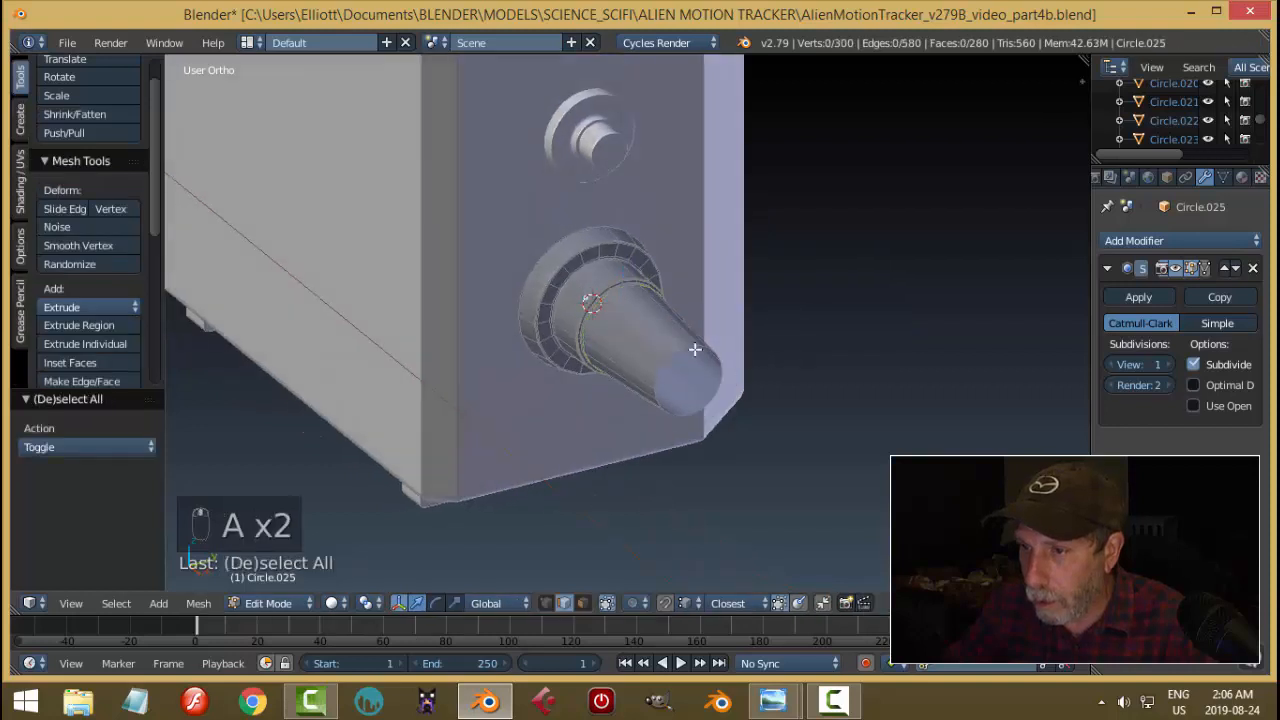
{"action": "right_click", "coordinate": [693, 346], "text": "alt"}
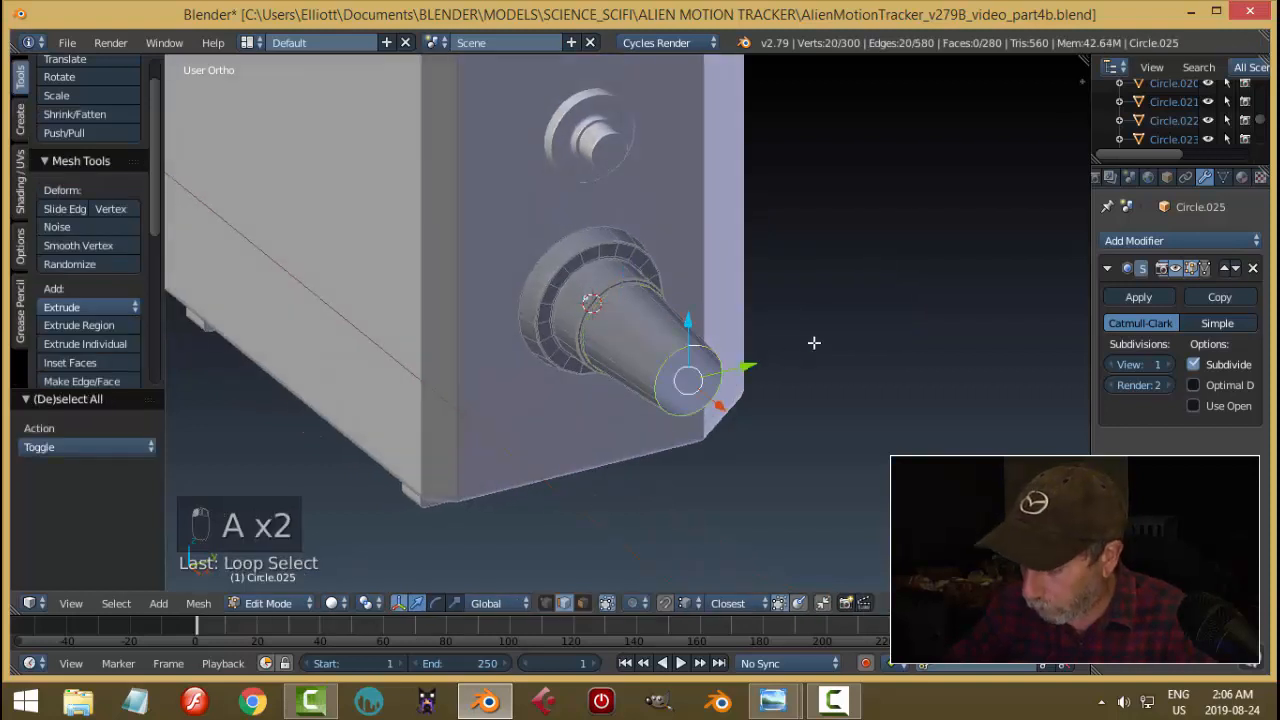
{"action": "key", "text": "KP_3"}
{"action": "scroll", "coordinate": [812, 342], "scroll_direction": "up", "scroll_amount": 5}
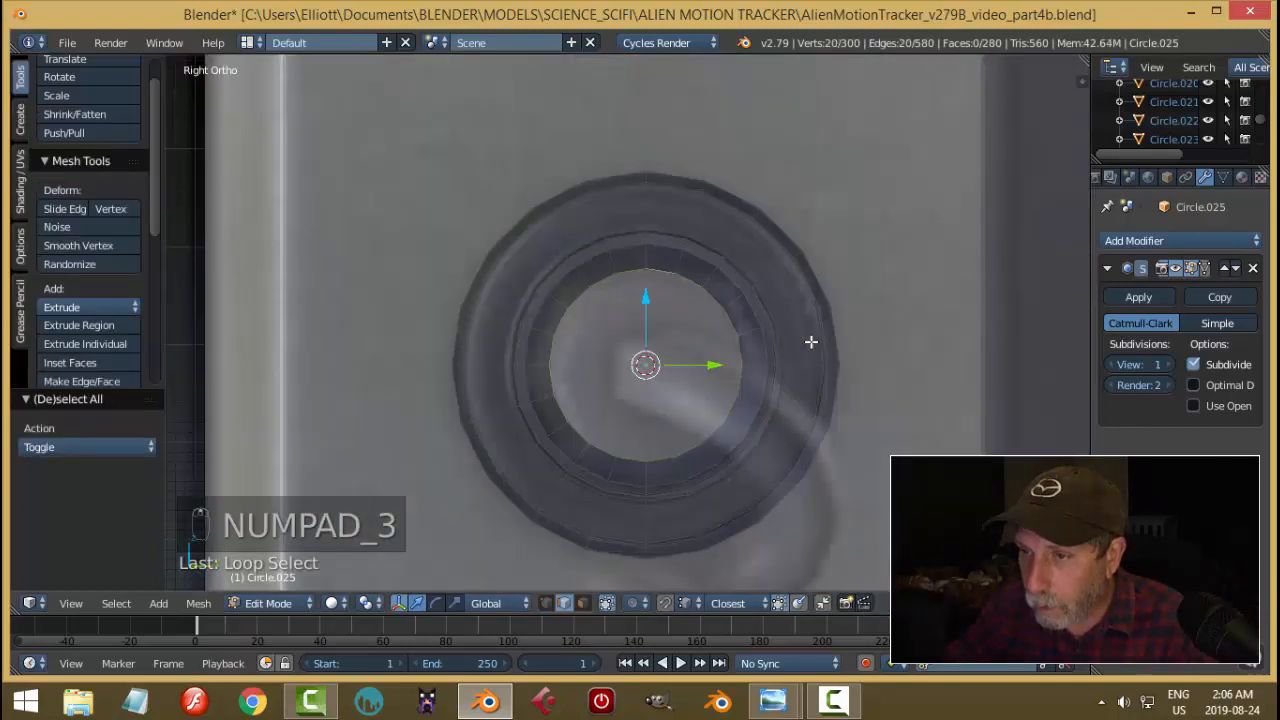
{"action": "key", "text": "e"}
{"action": "key", "text": "s"}
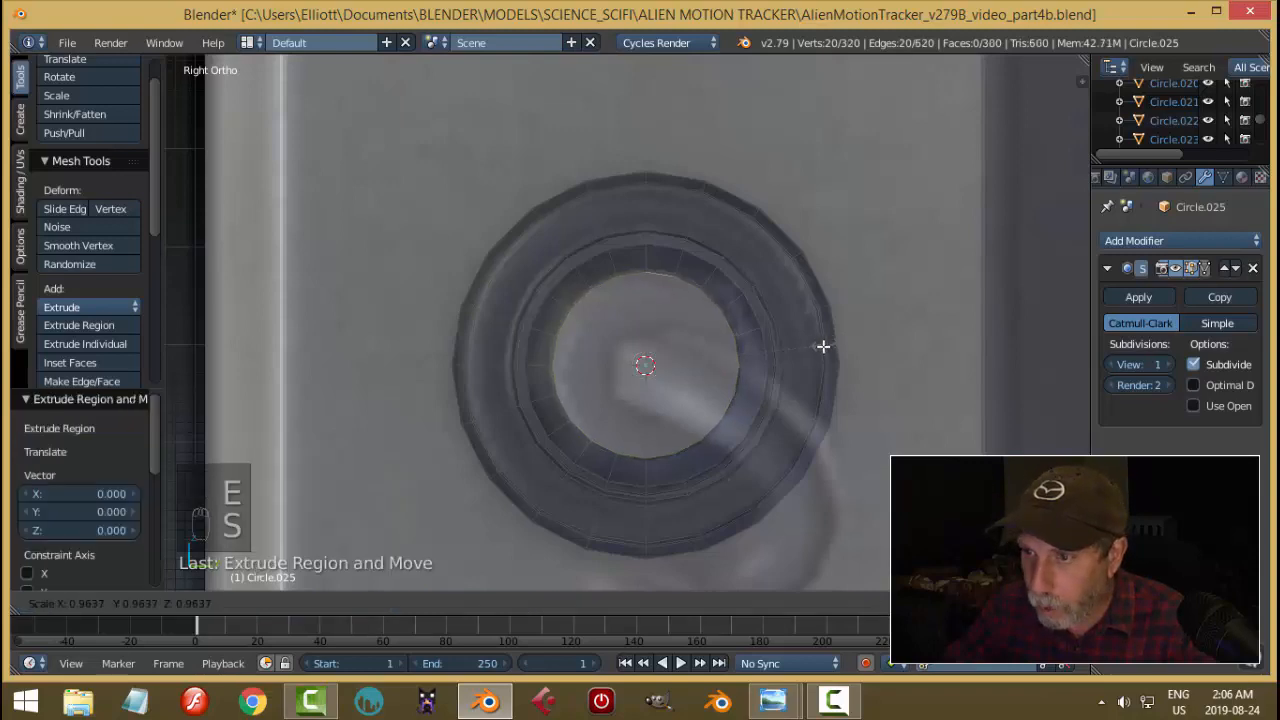
{"action": "left_click", "coordinate": [798, 352]}
Extrude the rim's inner edge loop a short distance back into the sleeve along X to give the opening depth.
{"action": "middle_click_drag", "start_coordinate": [729, 403], "coordinate": [757, 282]}
{"action": "scroll", "coordinate": [737, 270], "scroll_direction": "down", "scroll_amount": 2}
{"action": "middle_click_drag", "start_coordinate": [805, 341], "coordinate": [821, 375], "text": "shift"}
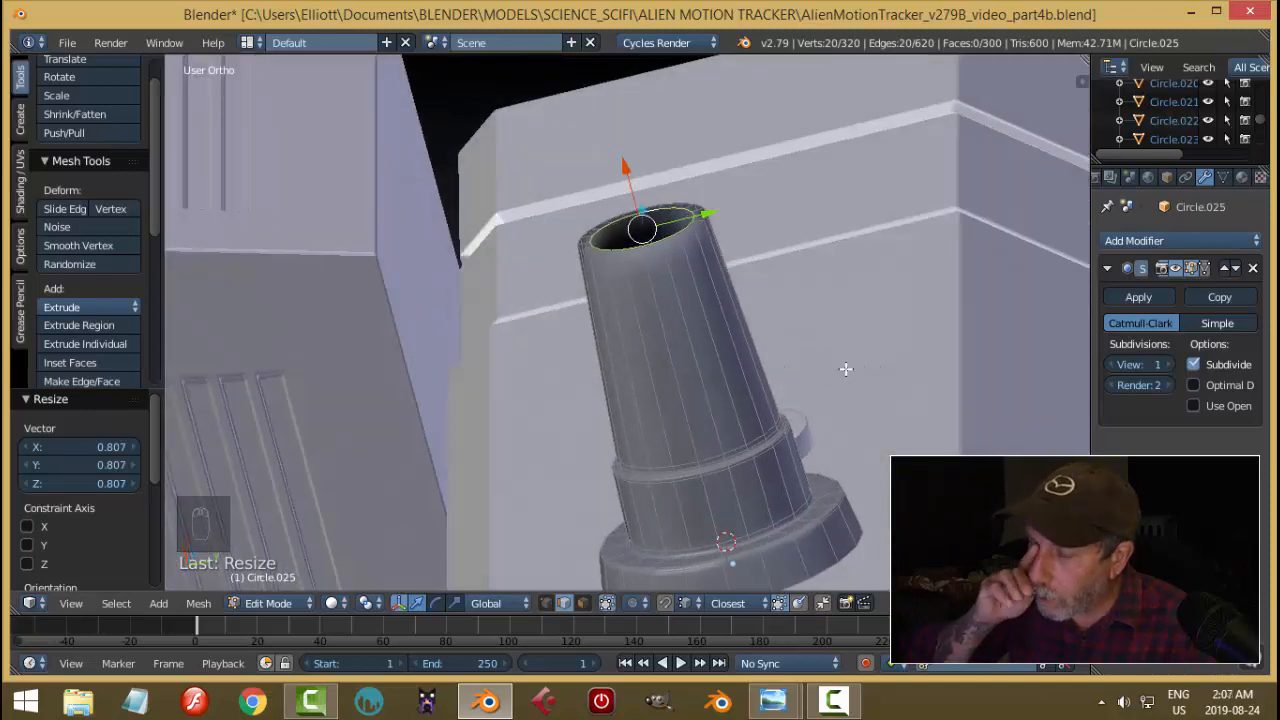
{"action": "key", "text": "e"}
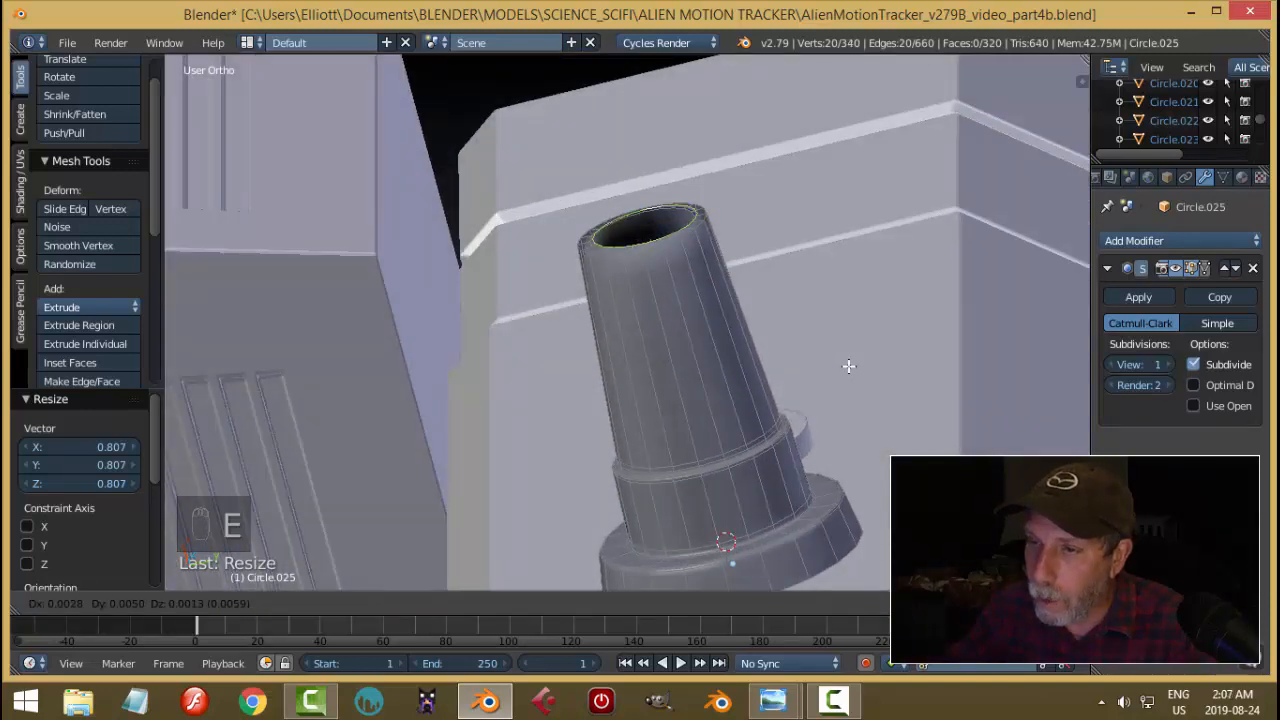
{"action": "right_click", "coordinate": [848, 366]}
{"action": "left_click_drag", "start_coordinate": [630, 171], "coordinate": [634, 187]}
Bevel the outer and inner rim edge loops at the sleeve's open end with 2 segments and an amount of about 0.005.
{"action": "middle_click_drag", "start_coordinate": [660, 240], "coordinate": [781, 357]}
{"action": "scroll", "coordinate": [788, 372], "scroll_direction": "up", "scroll_amount": 3}
{"action": "middle_click_drag", "start_coordinate": [721, 385], "coordinate": [740, 299]}
{"action": "key", "text": "a"}
{"action": "right_click", "coordinate": [732, 240], "text": "alt"}
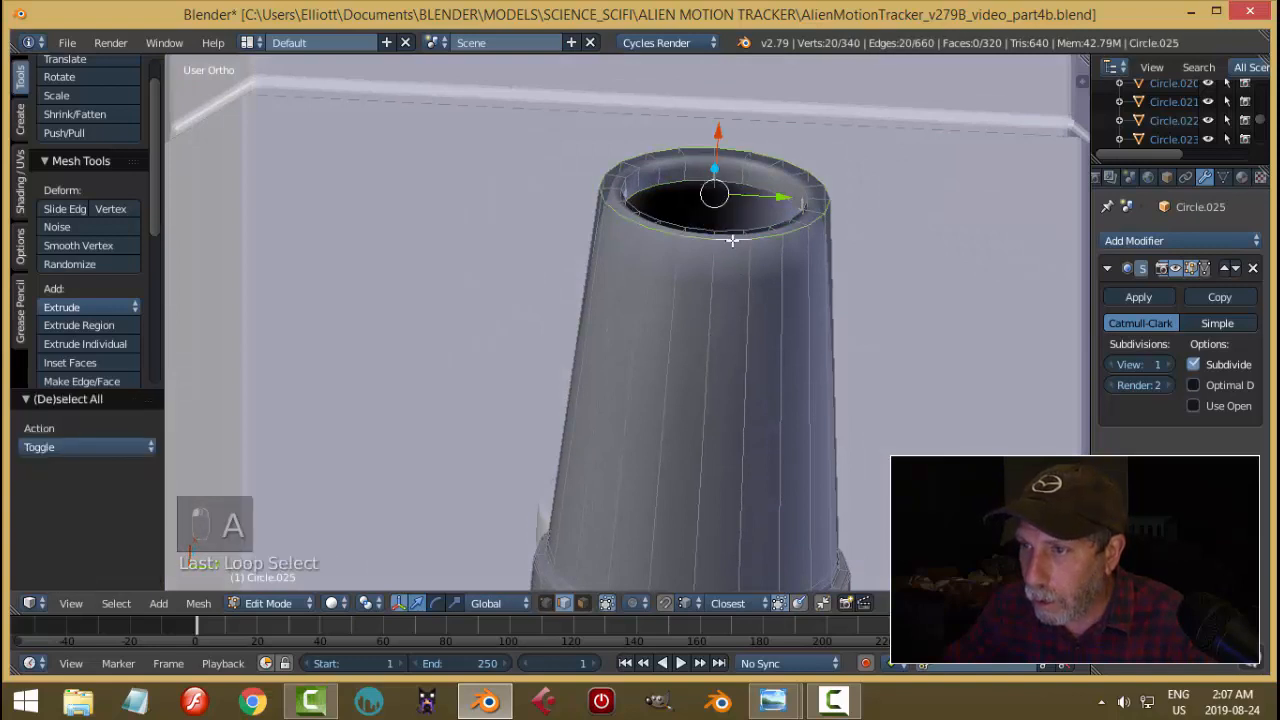
{"action": "key", "text": "ctrl+b"}
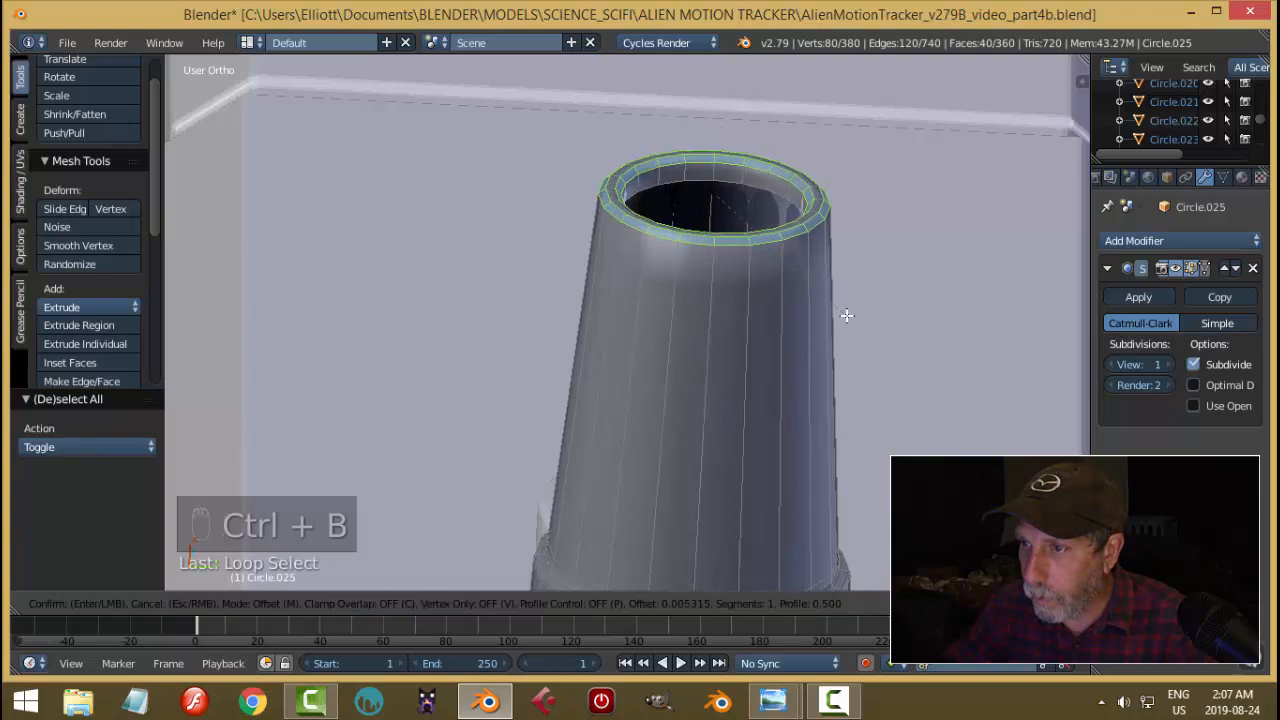
{"action": "scroll", "coordinate": [846, 314], "scroll_direction": "up", "scroll_amount": 1}
{"action": "left_click", "coordinate": [846, 314]}
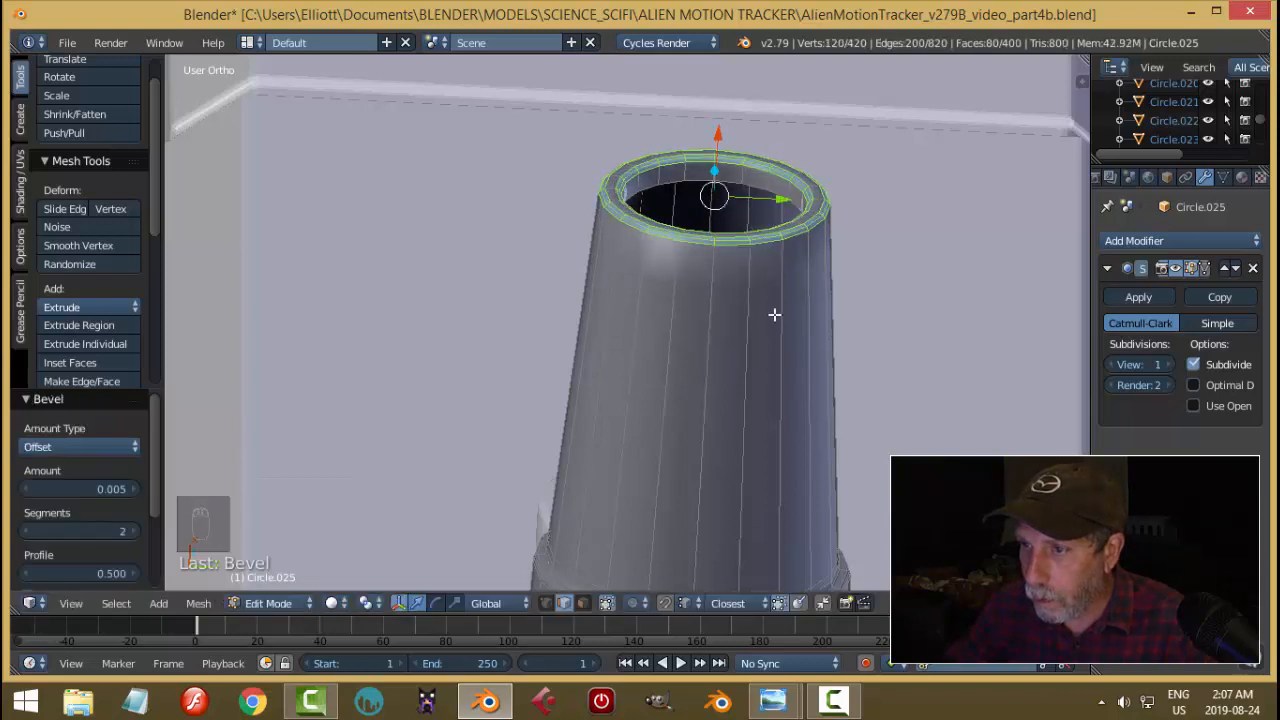
Add one supporting edge loop around the sleeve just behind the rim and another on the rim's end face.
{"action": "key", "text": "ctrl+r"}
{"action": "left_click", "coordinate": [768, 230]}
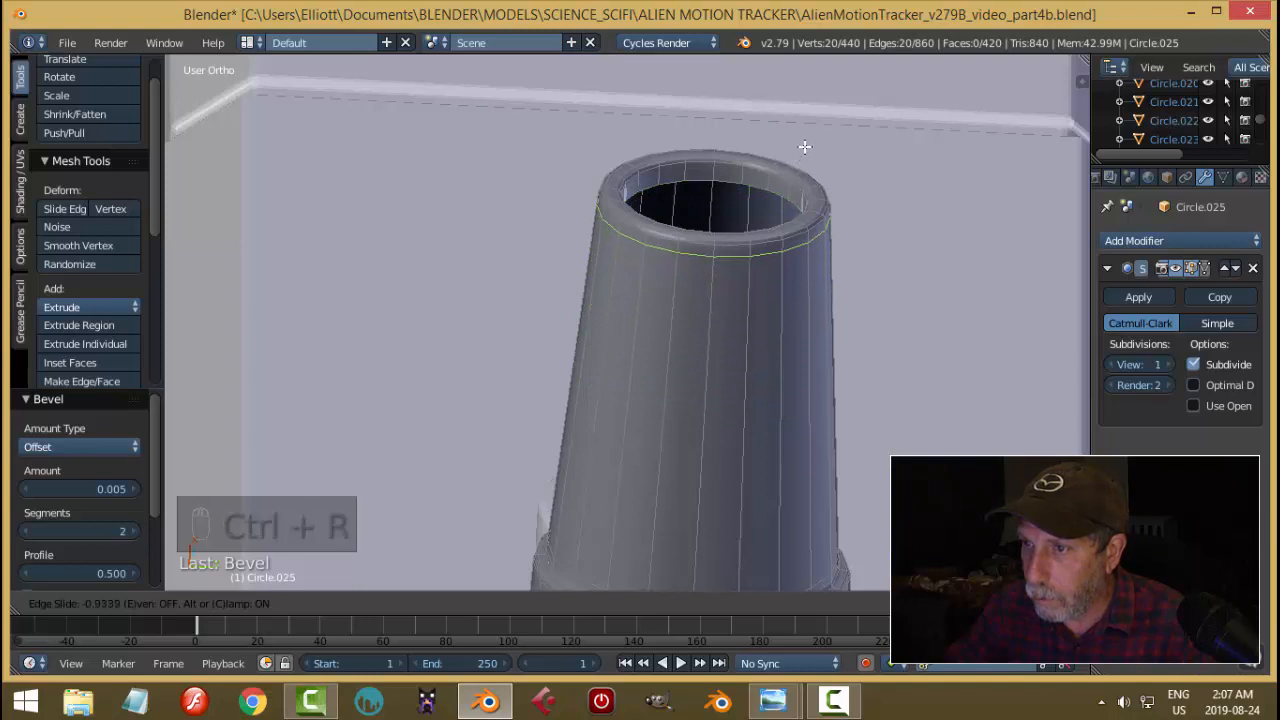
{"action": "left_click", "coordinate": [804, 147]}
{"action": "middle_click_drag", "start_coordinate": [780, 214], "coordinate": [765, 260]}
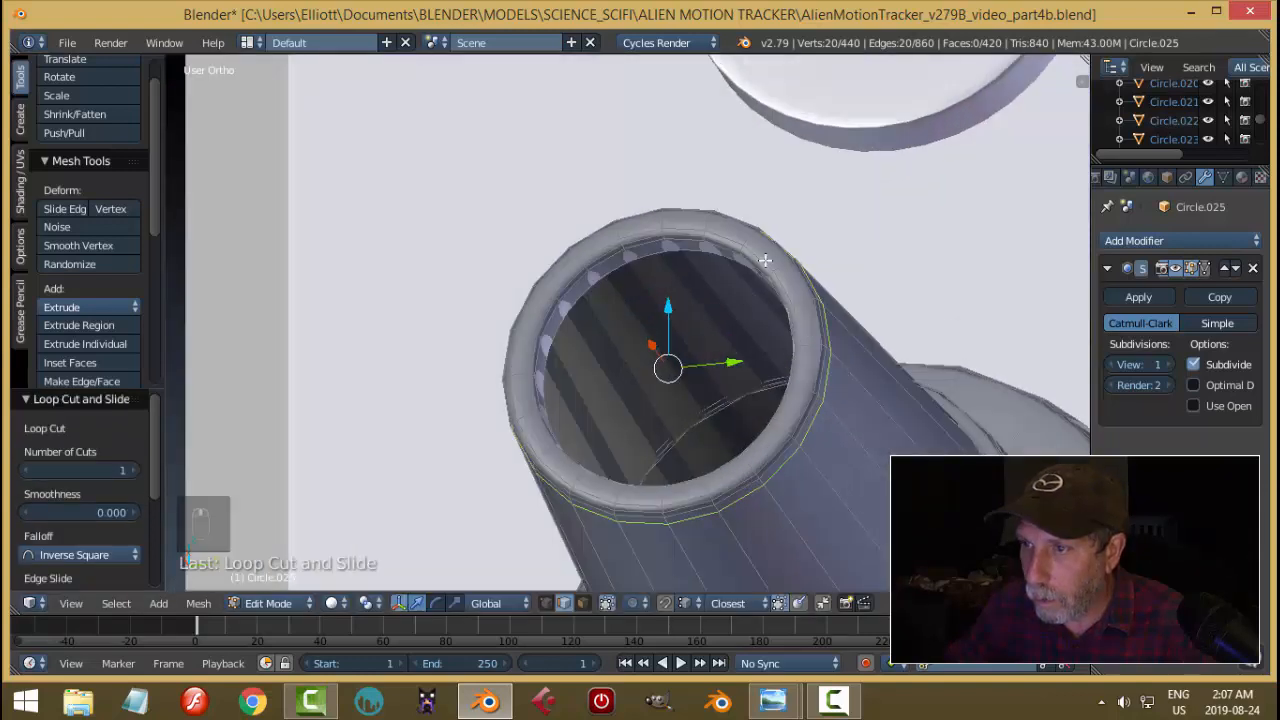
{"action": "key", "text": "ctrl+r"}
{"action": "left_click", "coordinate": [786, 258]}
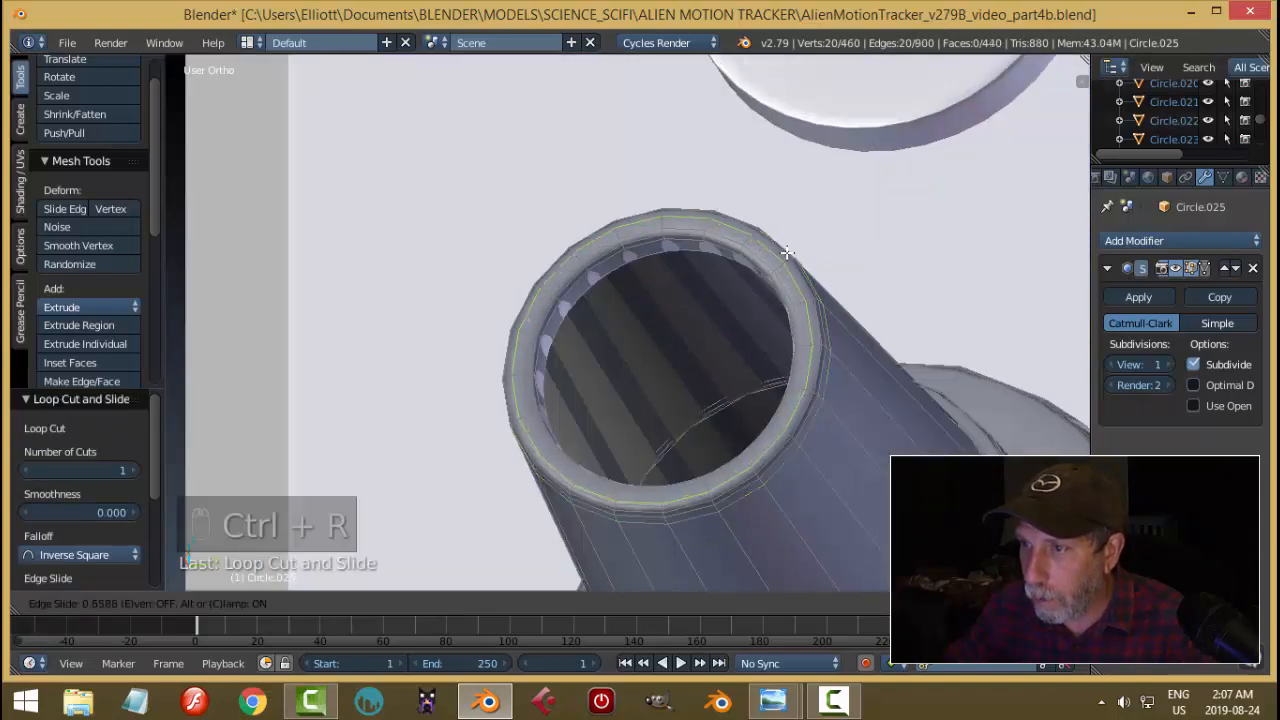
{"action": "left_click", "coordinate": [788, 252]}
{"action": "key", "text": "Tab"}
{"action": "scroll", "coordinate": [750, 308], "scroll_direction": "down", "scroll_amount": 3}
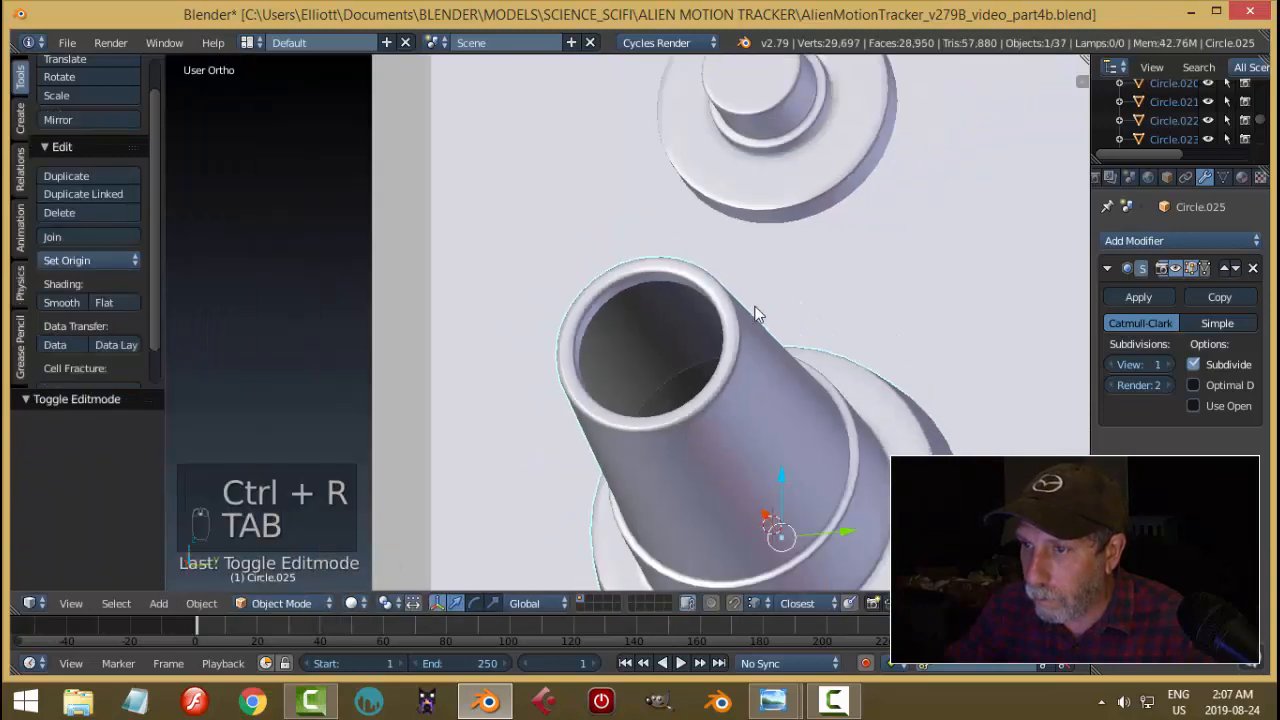
Clear the selection and examine the smoothed connector and its rim from several angles.
{"action": "key", "text": "a"}
{"action": "key", "text": "a"}
{"action": "scroll", "coordinate": [720, 341], "scroll_direction": "down", "scroll_amount": 2}
{"action": "middle_click_drag", "start_coordinate": [718, 349], "coordinate": [693, 368]}
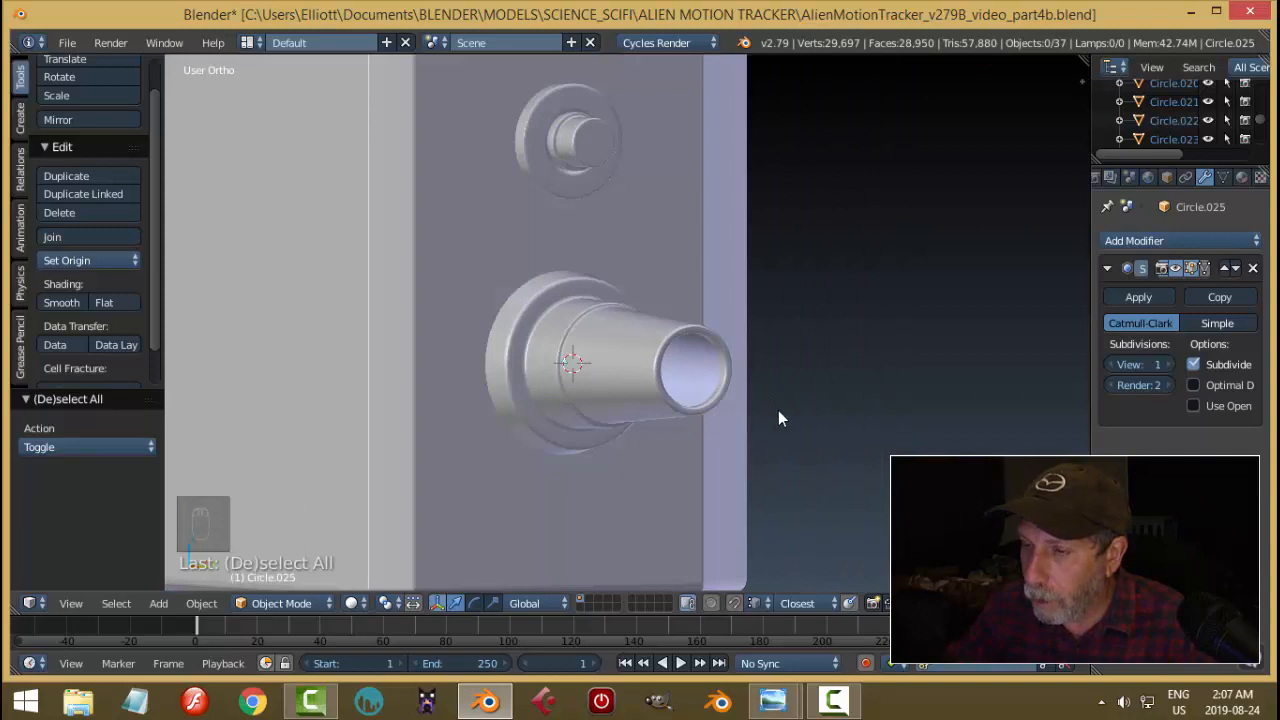
{"action": "scroll", "coordinate": [780, 411], "scroll_direction": "down", "scroll_amount": 1}
{"action": "middle_click_drag", "start_coordinate": [788, 416], "coordinate": [577, 229]}
{"action": "key", "text": "a"}
{"action": "key", "text": "a"}
{"action": "middle_click_drag", "start_coordinate": [740, 366], "coordinate": [560, 378]}
{"action": "scroll", "coordinate": [714, 423], "scroll_direction": "up", "scroll_amount": 5}
Check the cable connector's tip in jack-perry-ai-tracker.jpg in Windows Photo Viewer and return to Blender.
{"action": "mouse_move", "coordinate": [771, 700]}
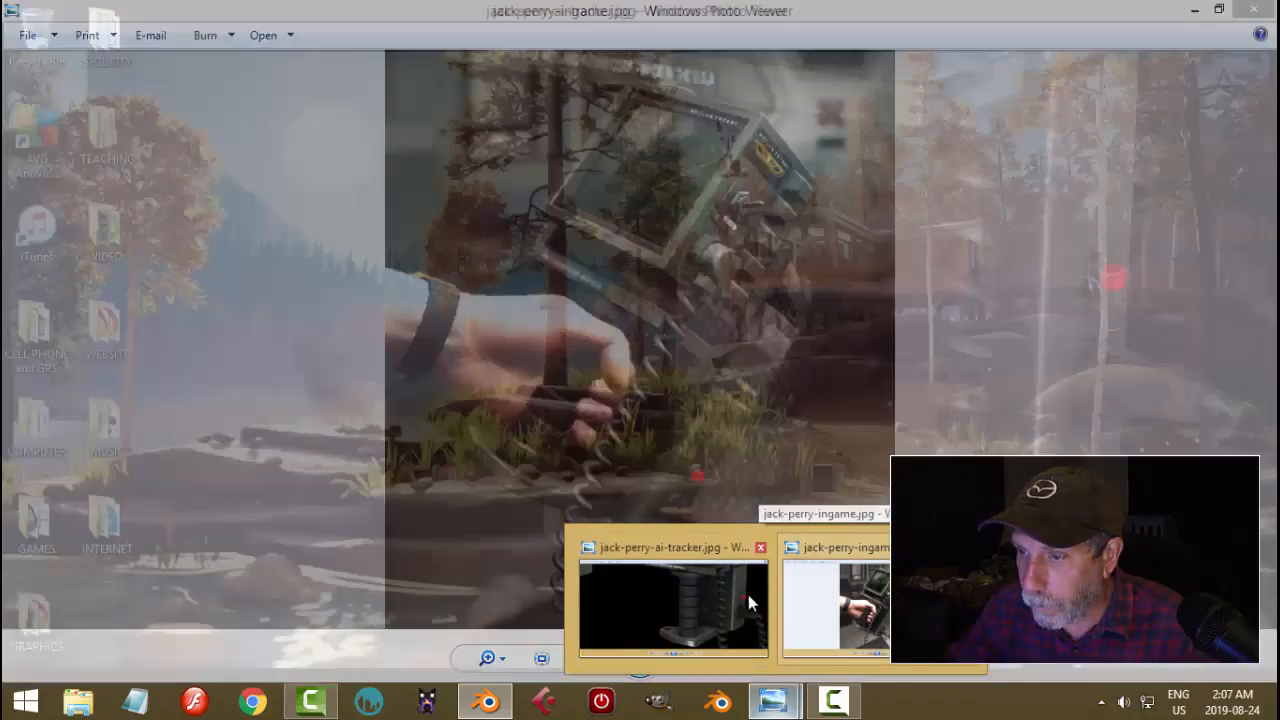
{"action": "mouse_move", "coordinate": [826, 603]}
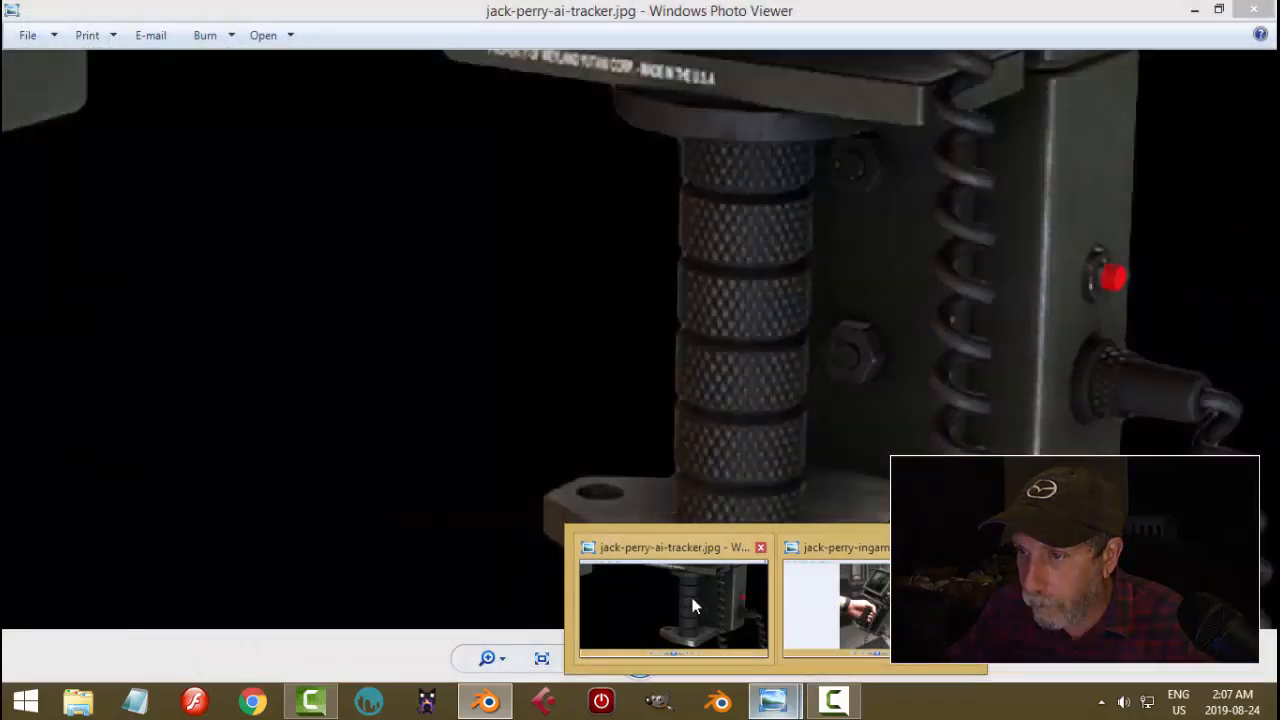
{"action": "left_click", "coordinate": [686, 603]}
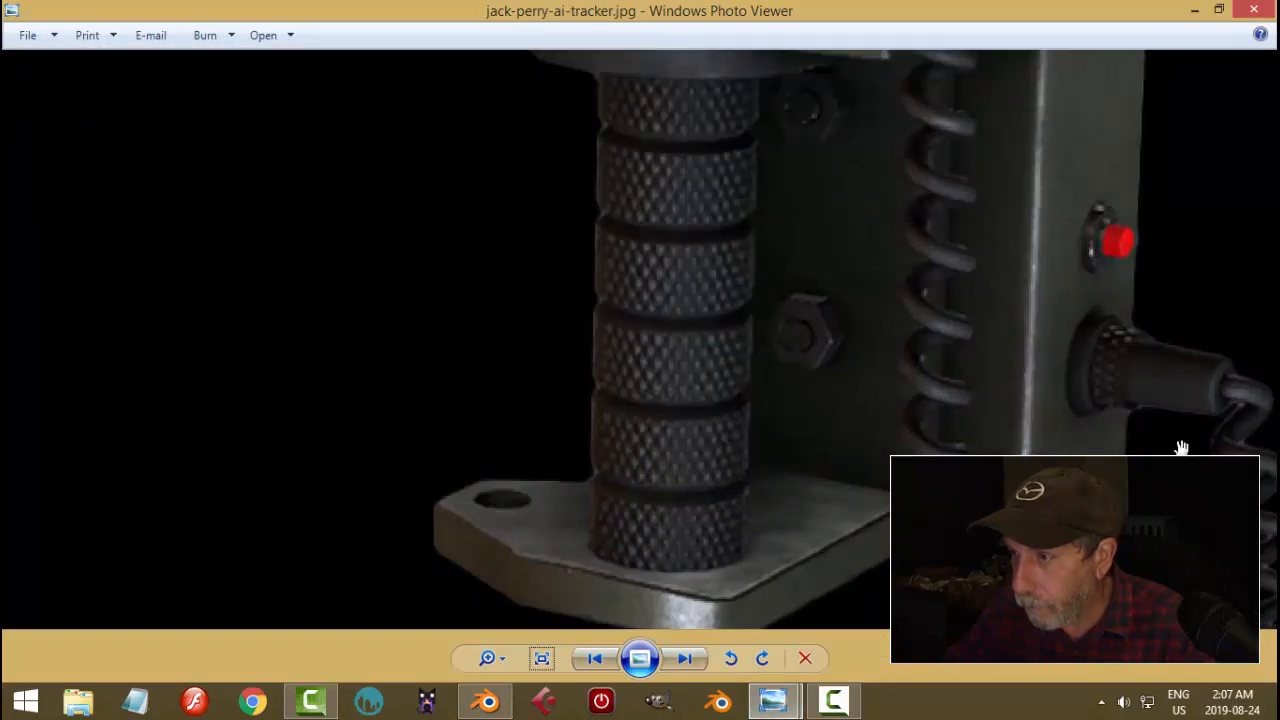
{"action": "left_click", "coordinate": [481, 705]}
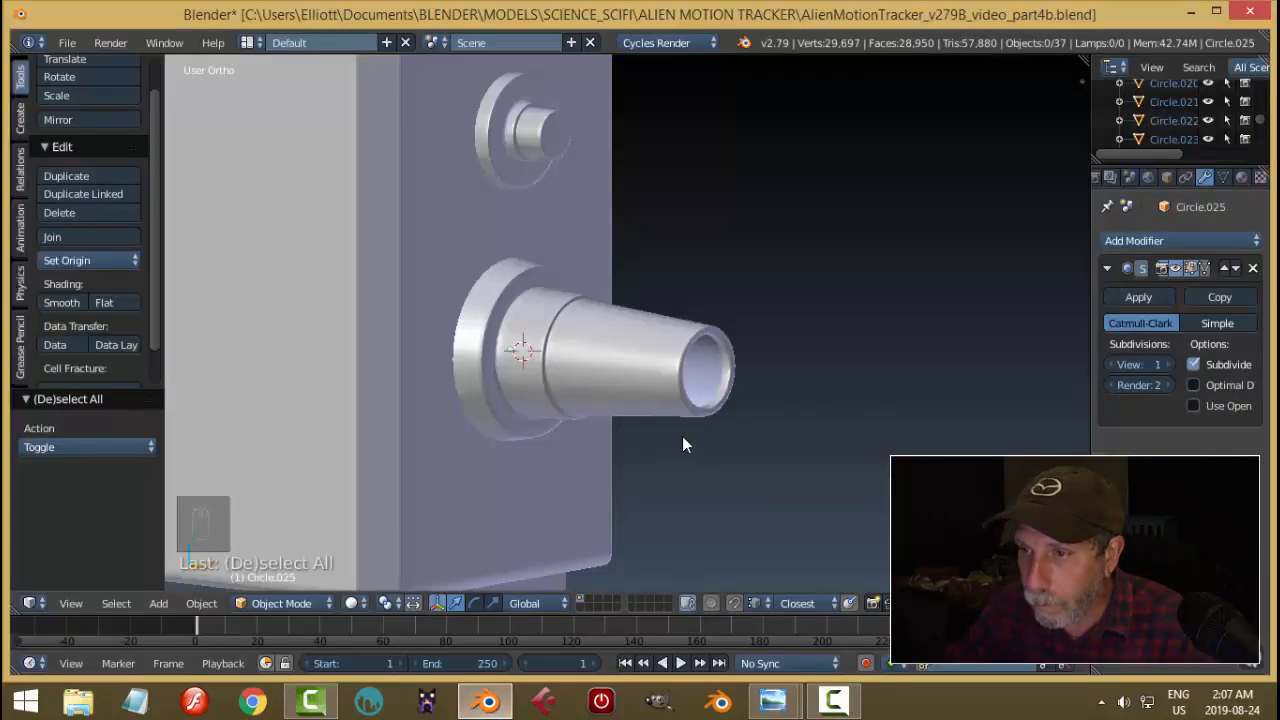
Select the face loop inside the sleeve's opening and scale it to about 0.807 in Y and Z only, narrowing the hole.
{"action": "right_click", "coordinate": [704, 405]}
{"action": "key", "text": "Tab"}
{"action": "left_click", "coordinate": [886, 345]}
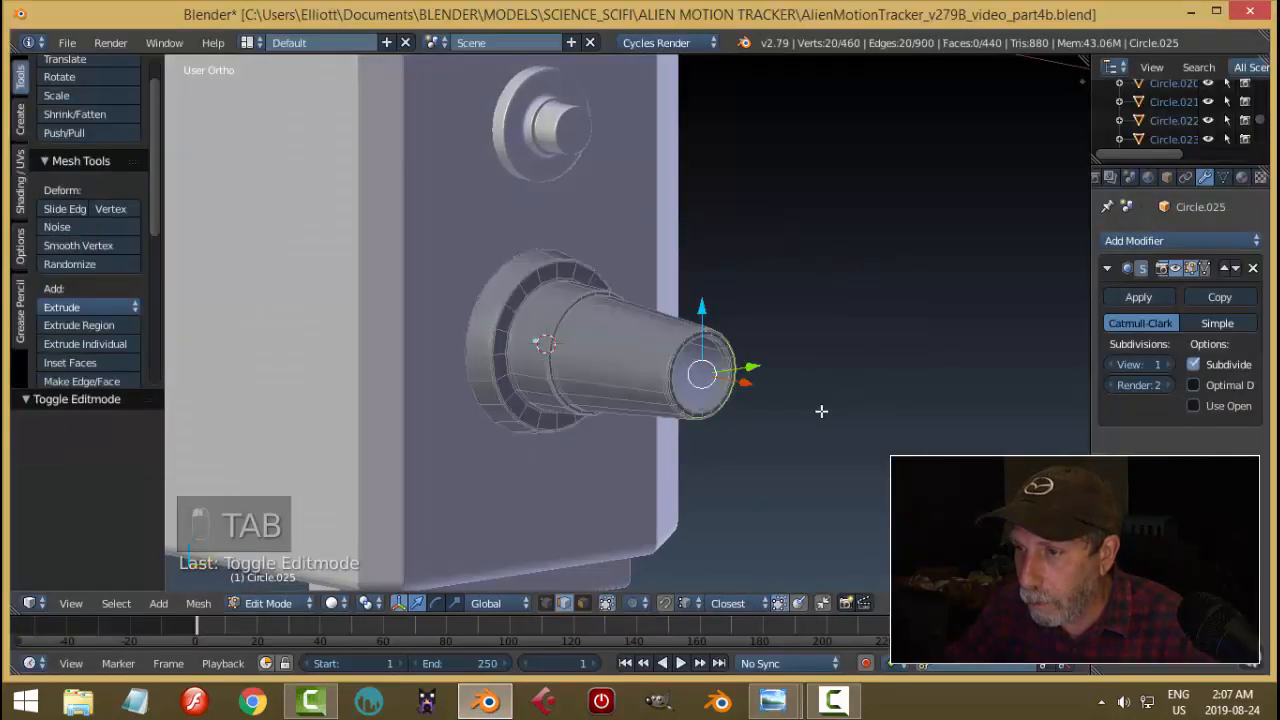
{"action": "scroll", "coordinate": [823, 408], "scroll_direction": "up", "scroll_amount": 2}
{"action": "key", "text": "a"}
{"action": "key", "text": "a"}
{"action": "scroll", "coordinate": [797, 420], "scroll_direction": "up", "scroll_amount": 4}
{"action": "scroll", "coordinate": [795, 422], "scroll_direction": "up", "scroll_amount": 2}
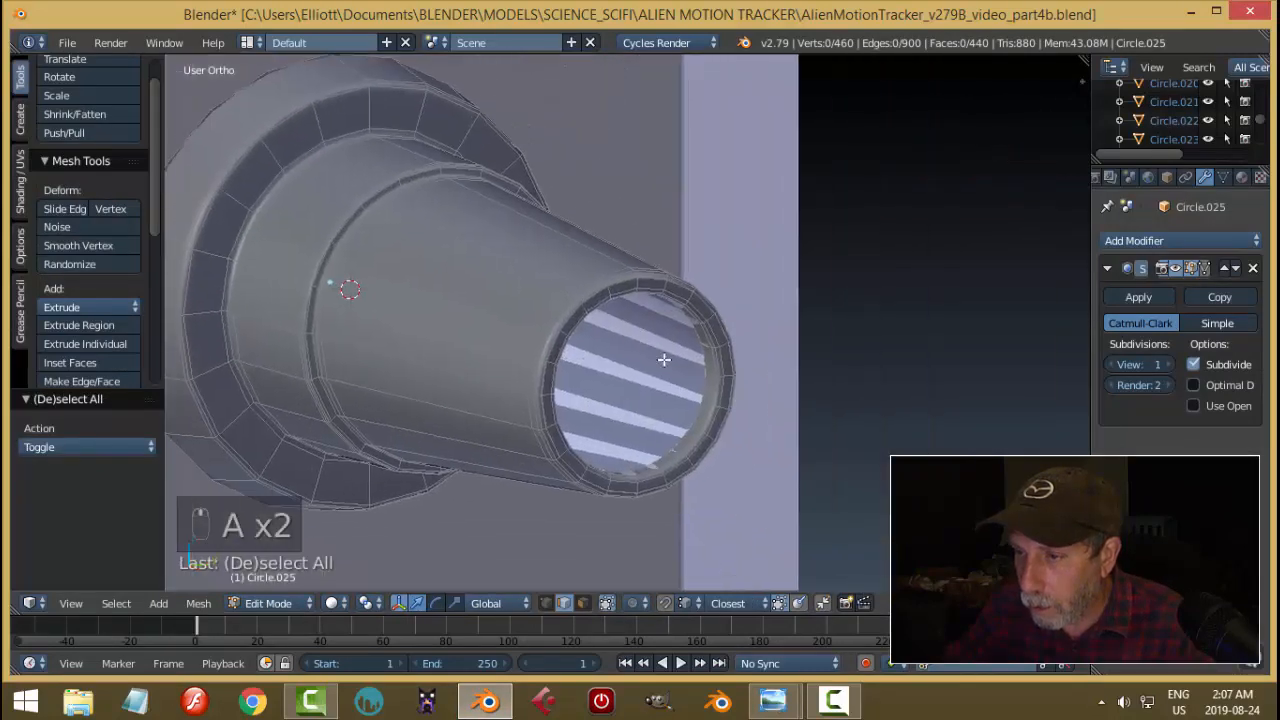
{"action": "middle_click_drag", "start_coordinate": [663, 360], "coordinate": [754, 423]}
{"action": "key", "text": "ctrl+Tab"}
{"action": "left_click", "coordinate": [717, 441]}
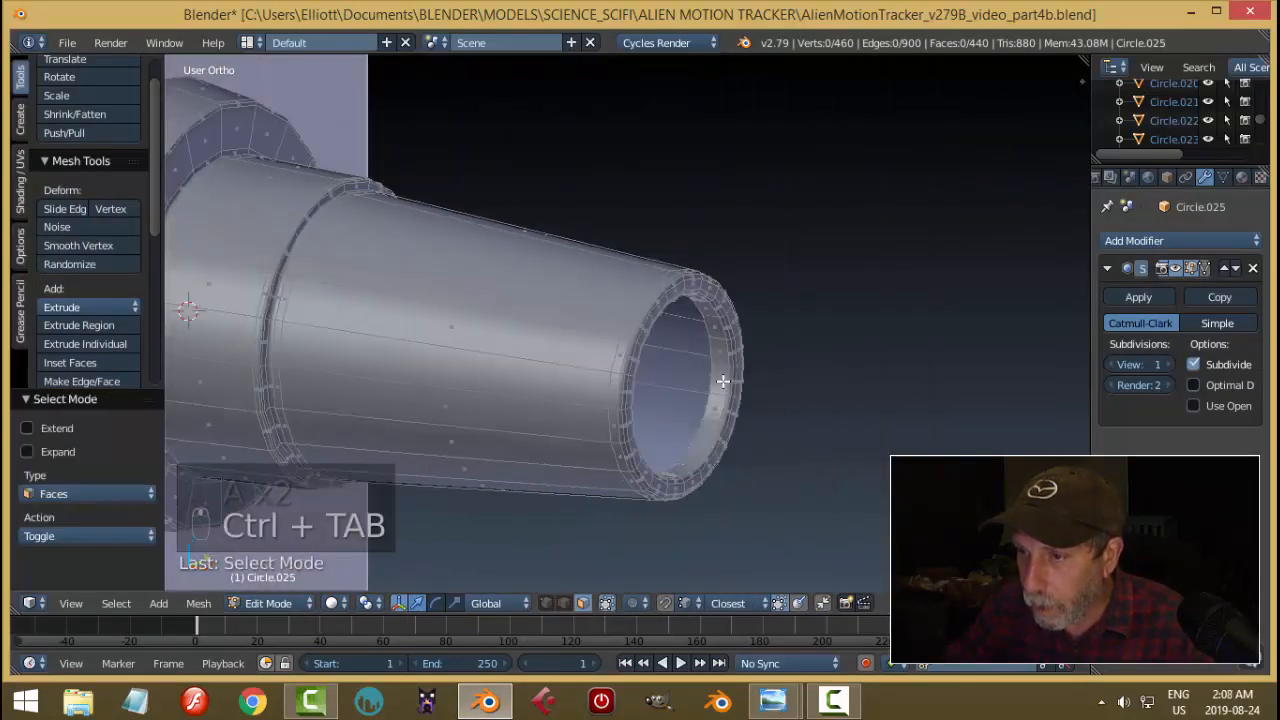
{"action": "right_click", "coordinate": [717, 365], "text": "alt"}
{"action": "middle_click_drag", "start_coordinate": [801, 386], "coordinate": [809, 411]}
{"action": "key", "text": "s"}
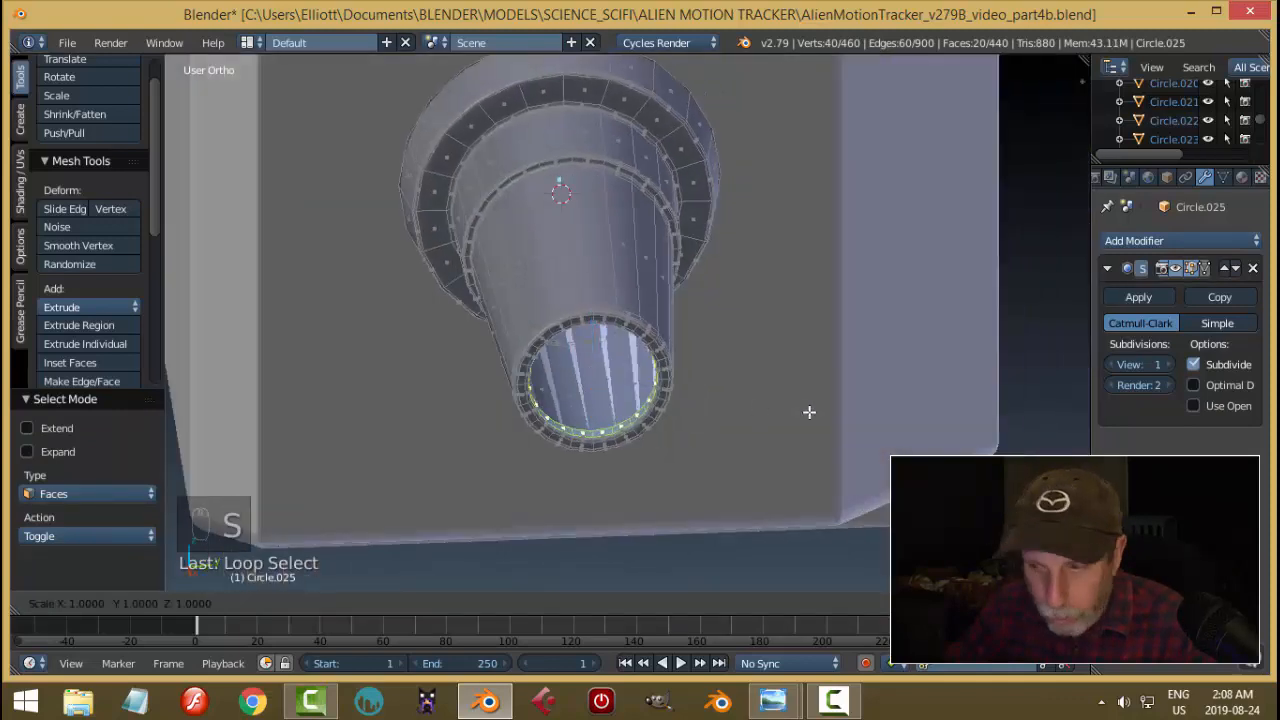
{"action": "key", "text": "shift+x"}
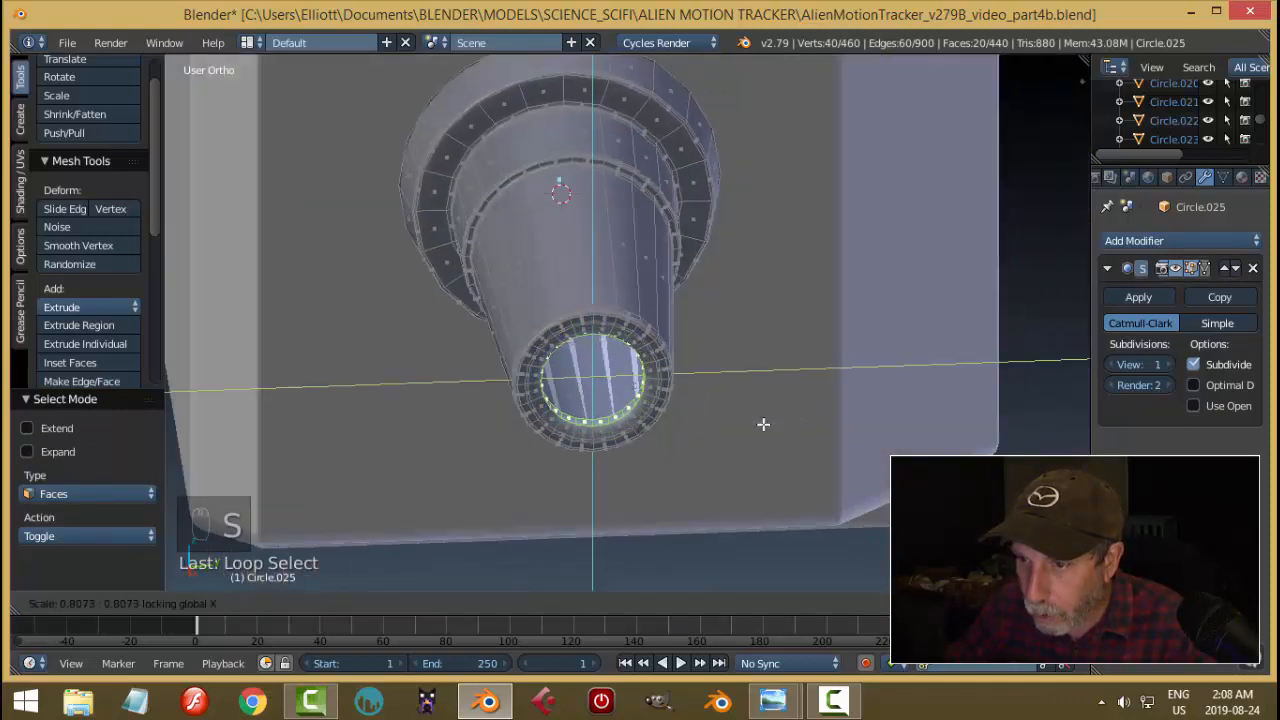
{"action": "left_click", "coordinate": [763, 424]}
{"action": "middle_click_drag", "start_coordinate": [698, 438], "coordinate": [843, 420]}
{"action": "key", "text": "a"}
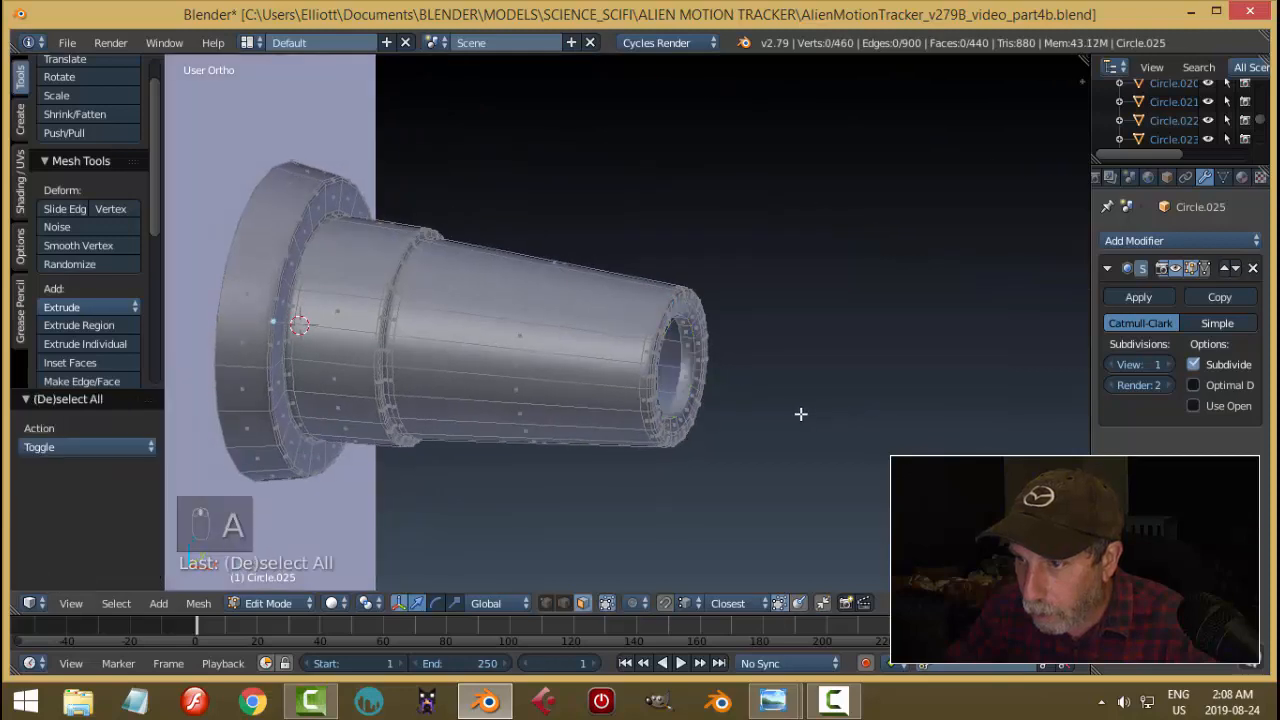
Select the edge loop on the rim's end face, scale it to about 0.881 and fine-tune its size.
{"action": "scroll", "coordinate": [800, 413], "scroll_direction": "up", "scroll_amount": 5}
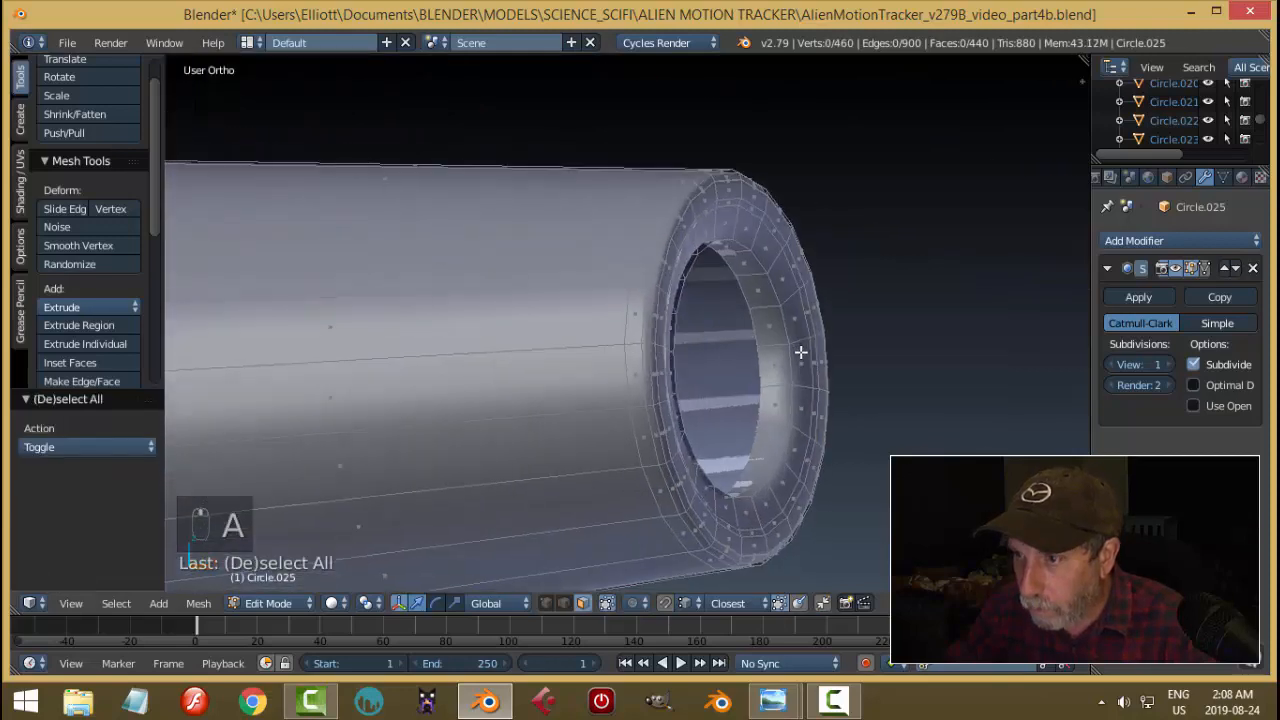
{"action": "key", "text": "Tab"}
{"action": "middle_click_drag", "start_coordinate": [833, 350], "coordinate": [834, 426]}
{"action": "key", "text": "Tab"}
{"action": "left_click", "coordinate": [824, 325]}
{"action": "key", "text": "ctrl+Tab"}
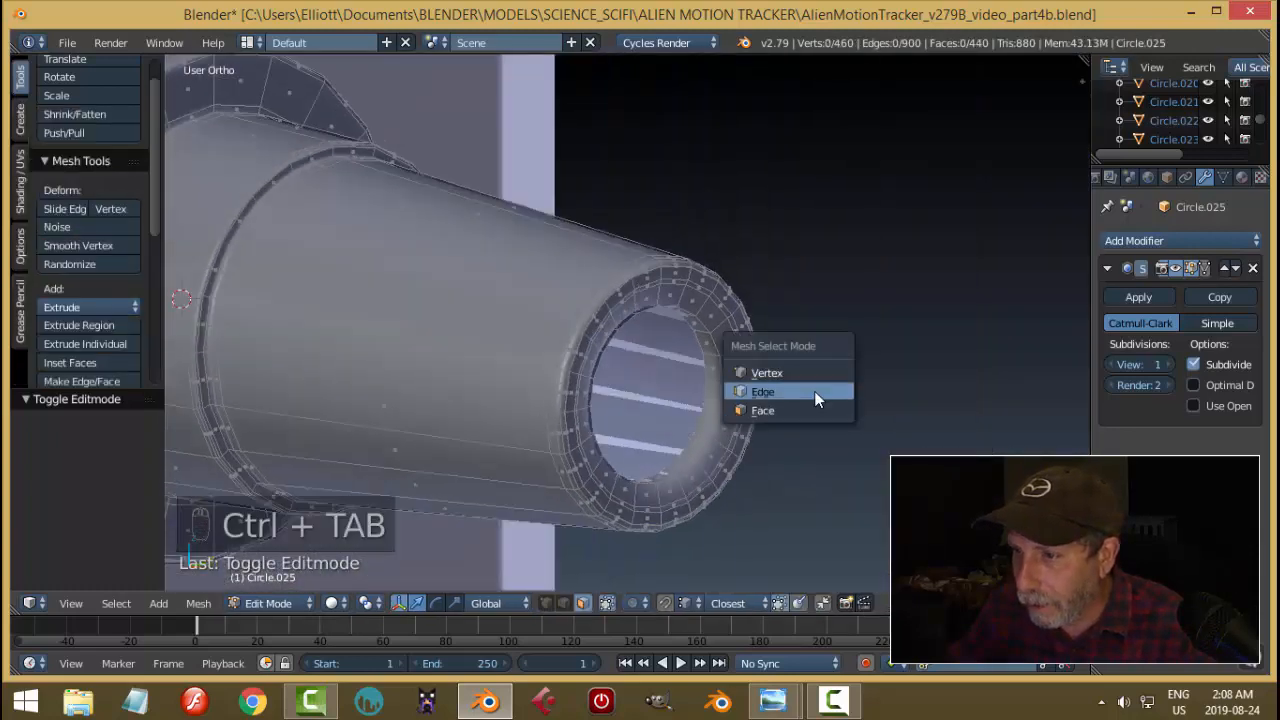
{"action": "left_click", "coordinate": [815, 398]}
{"action": "right_click", "coordinate": [675, 287], "text": "alt"}
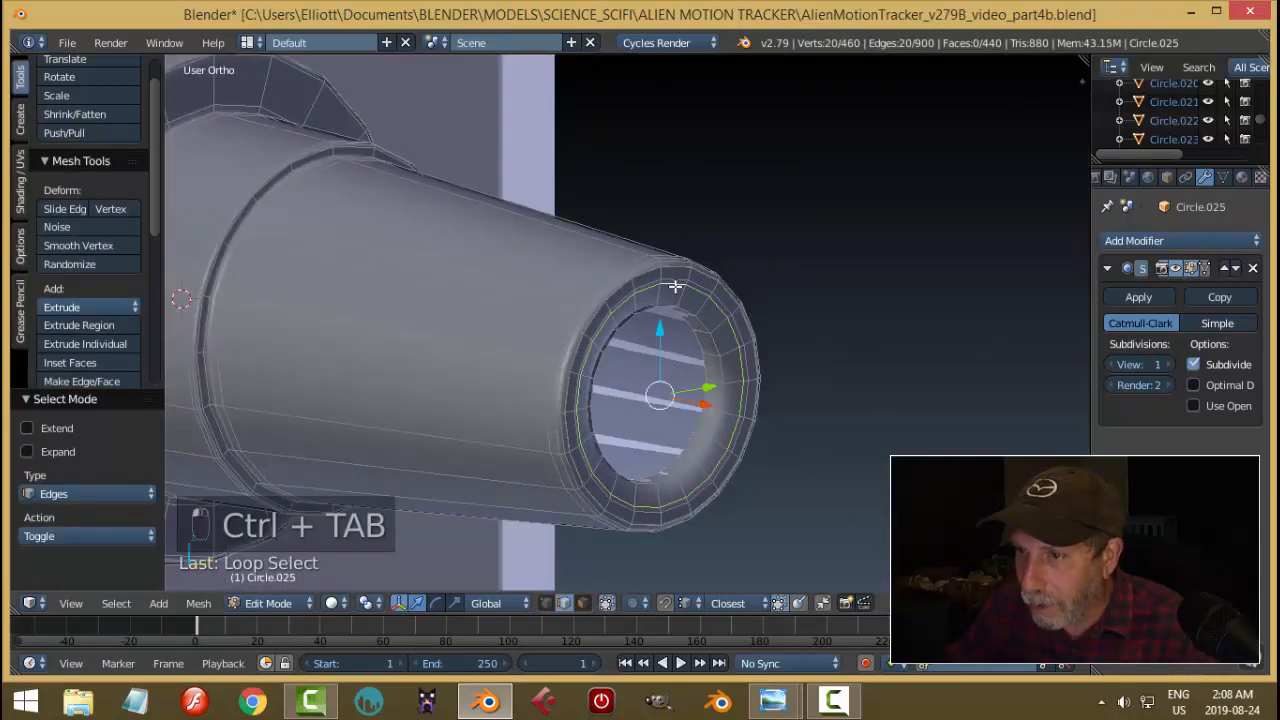
{"action": "key", "text": "s"}
{"action": "left_click", "coordinate": [731, 319]}
{"action": "key", "text": "s"}
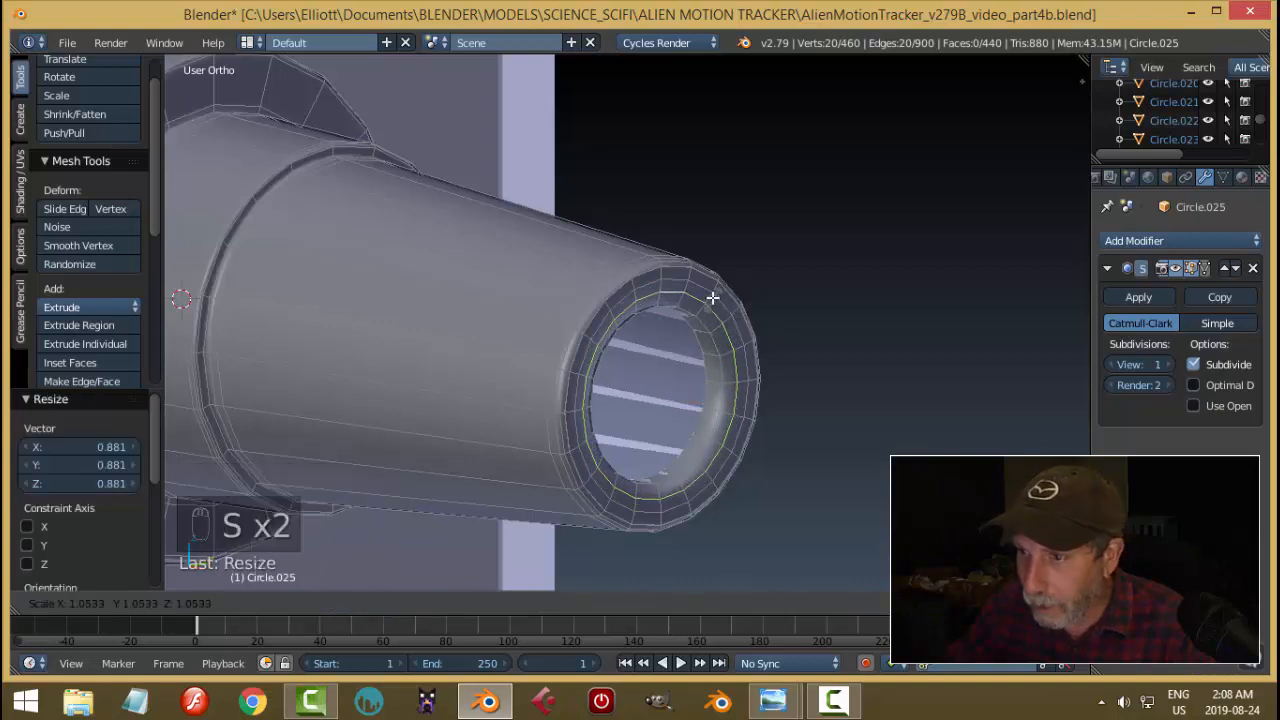
{"action": "left_click", "coordinate": [716, 314]}
{"action": "key", "text": "a"}
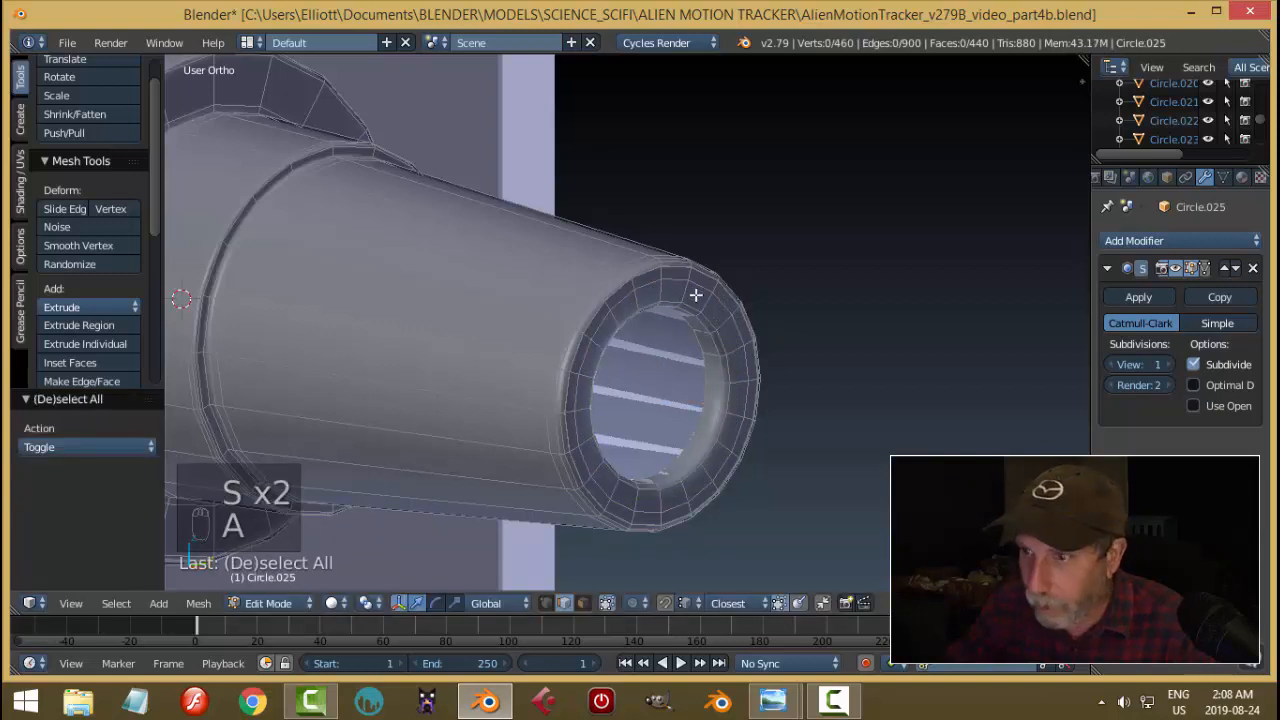
Dissolve the edge loop on the sleeve rim's end face and leave edit mode to check the smoothed tip.
{"action": "right_click", "coordinate": [697, 288], "text": "alt"}
{"action": "key", "text": "x"}
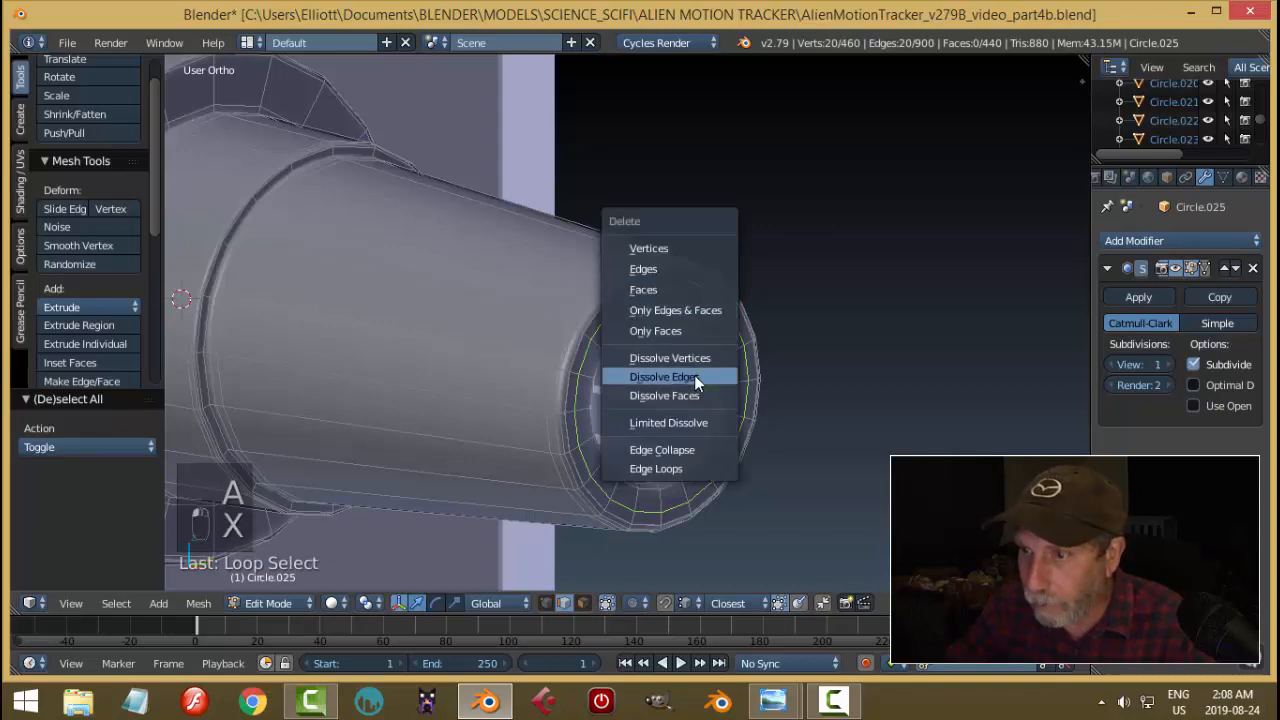
{"action": "left_click", "coordinate": [697, 376]}
{"action": "key", "text": "Tab"}
{"action": "left_click", "coordinate": [670, 367]}
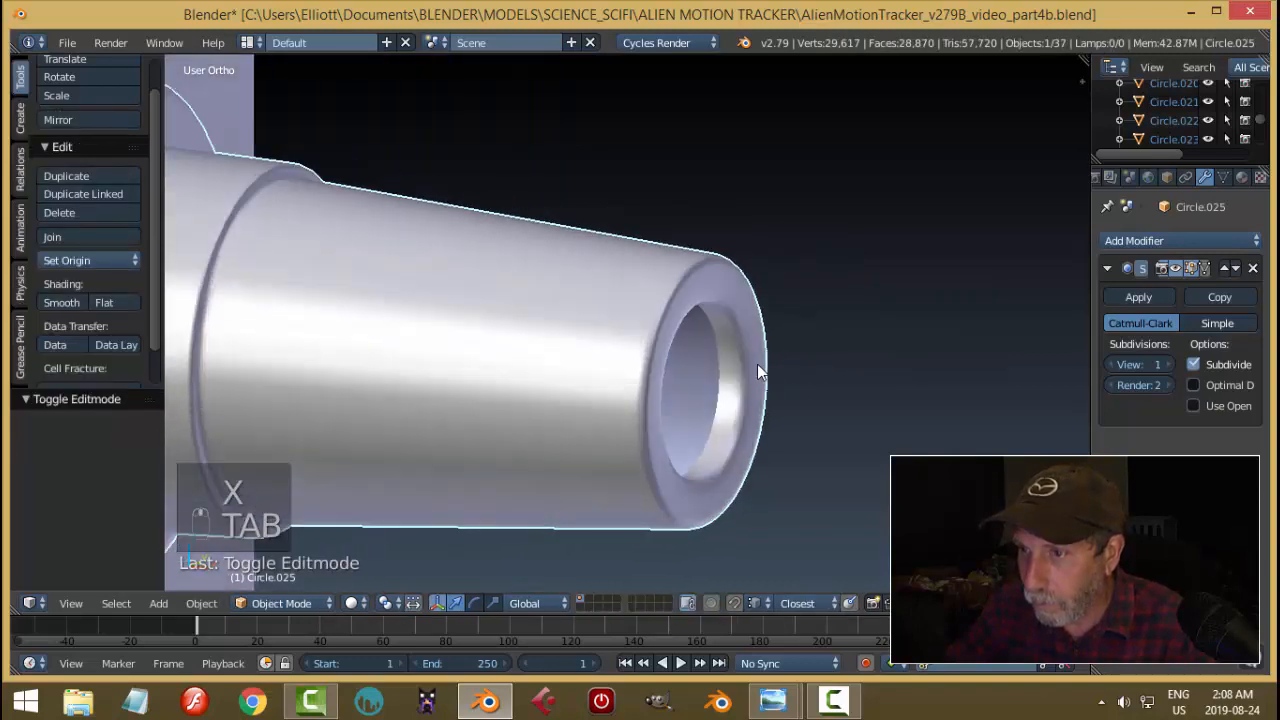
Examine the cable connector and the handle from several angles, clear the selection and save the file.
{"action": "key", "text": "a"}
{"action": "key", "text": "a"}
{"action": "middle_click_drag", "start_coordinate": [806, 356], "coordinate": [775, 402]}
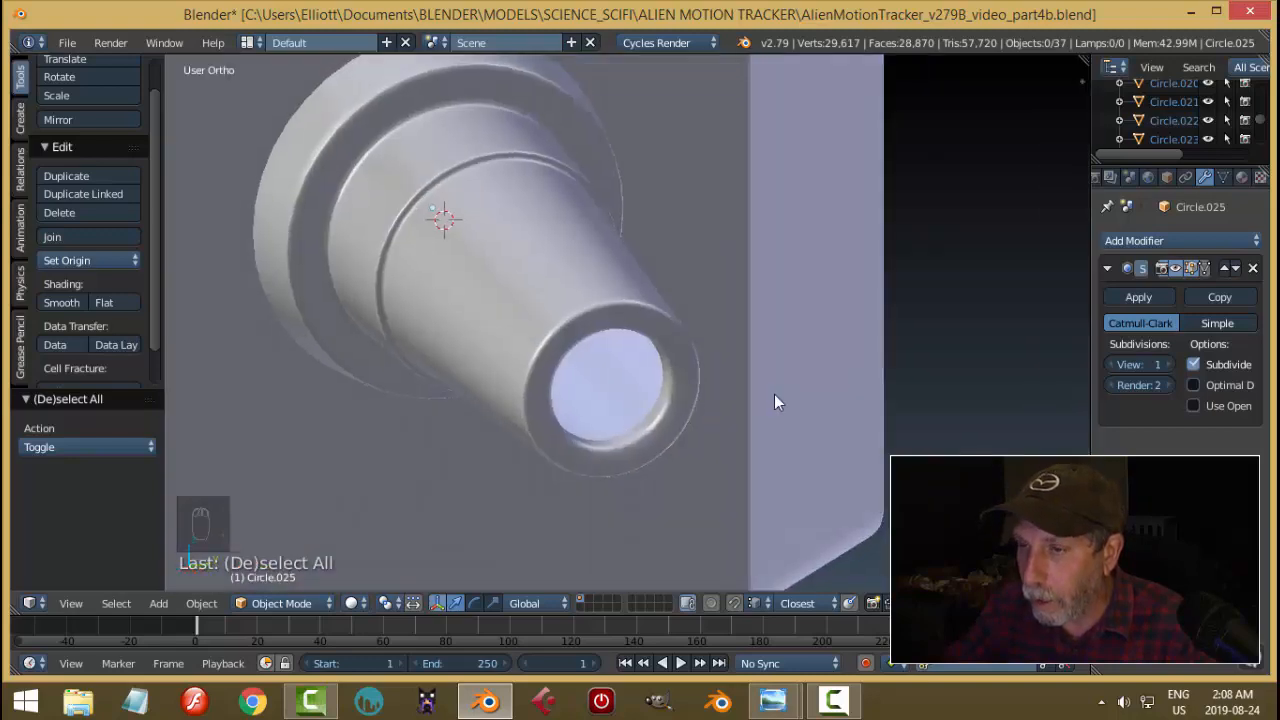
{"action": "scroll", "coordinate": [775, 402], "scroll_direction": "down", "scroll_amount": 3}
{"action": "scroll", "coordinate": [1000, 430], "scroll_direction": "down", "scroll_amount": 2}
{"action": "middle_click_drag", "start_coordinate": [740, 448], "coordinate": [811, 409]}
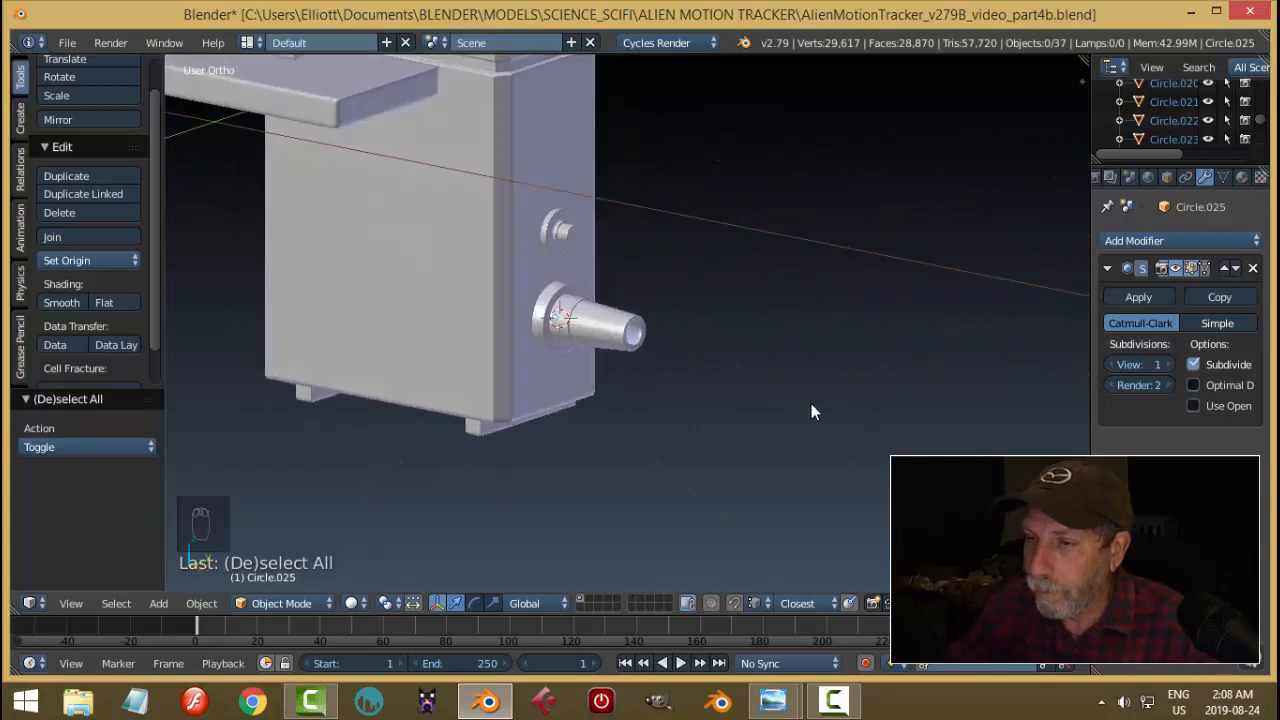
{"action": "scroll", "coordinate": [654, 430], "scroll_direction": "up", "scroll_amount": 6}
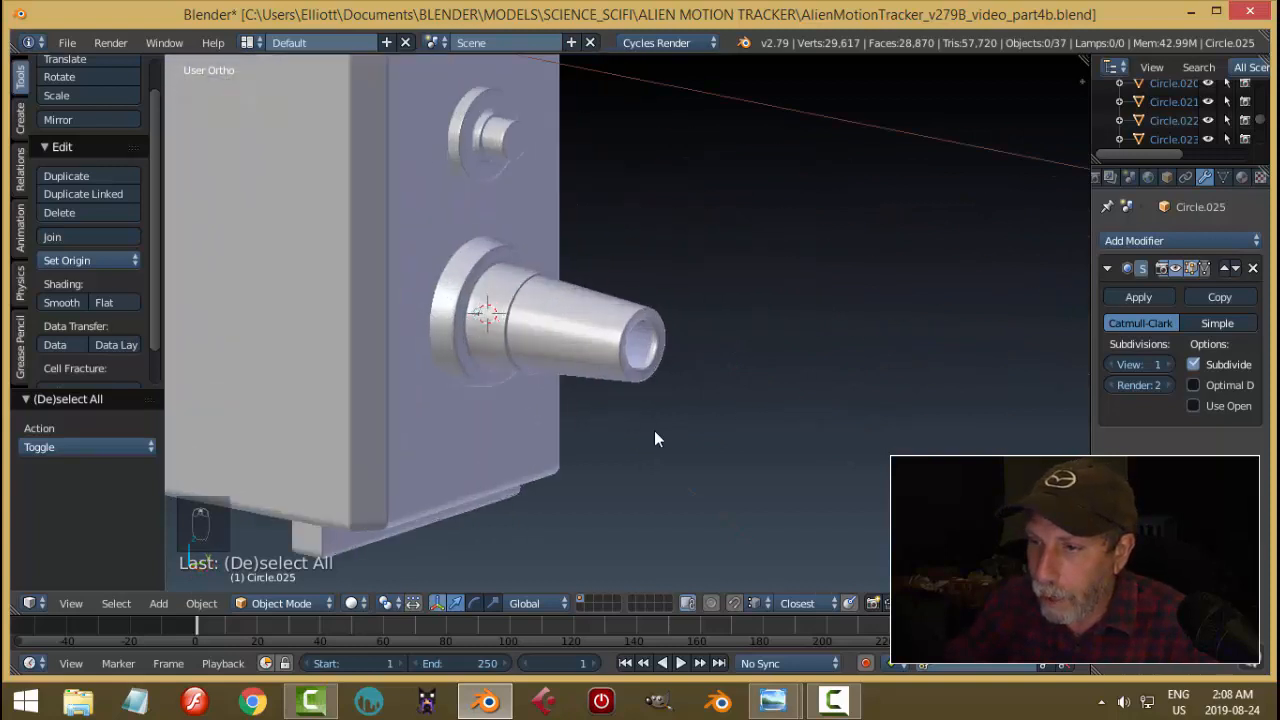
{"action": "scroll", "coordinate": [712, 386], "scroll_direction": "down", "scroll_amount": 3}
{"action": "scroll", "coordinate": [712, 390], "scroll_direction": "down", "scroll_amount": 3}
{"action": "key", "text": "a"}
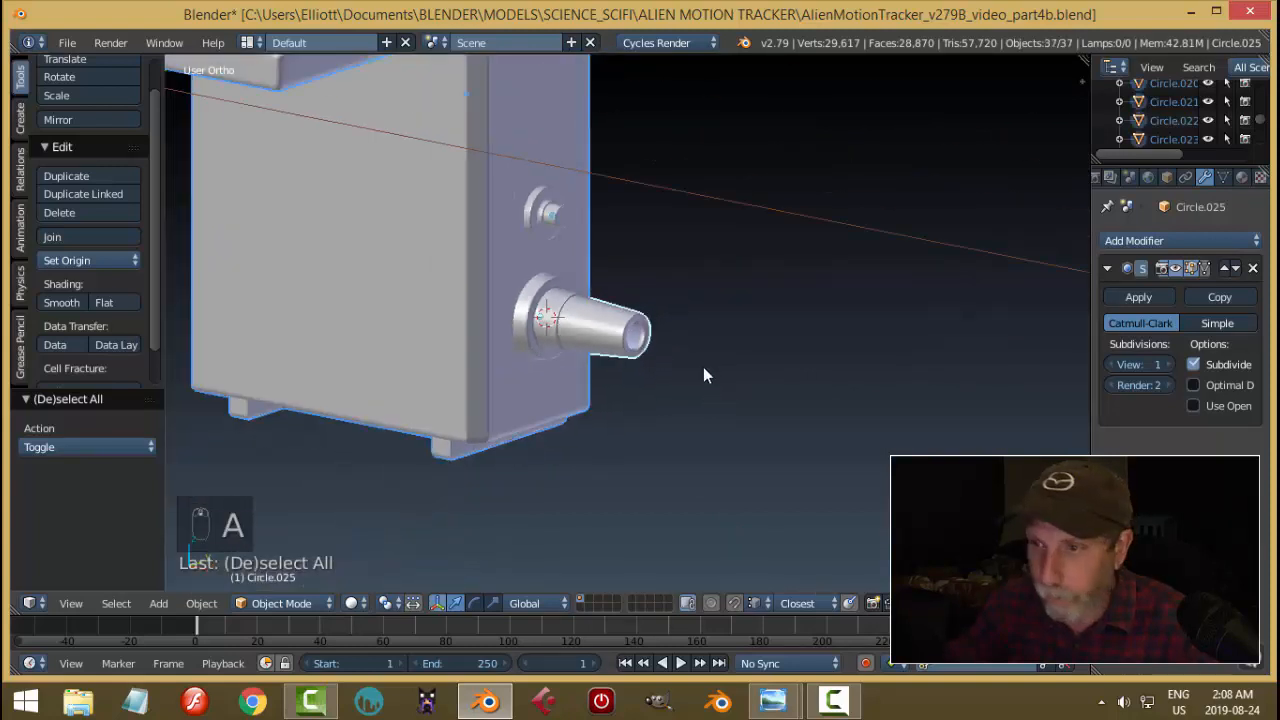
{"action": "middle_click_drag", "start_coordinate": [703, 370], "coordinate": [447, 437]}
{"action": "key", "text": "a"}
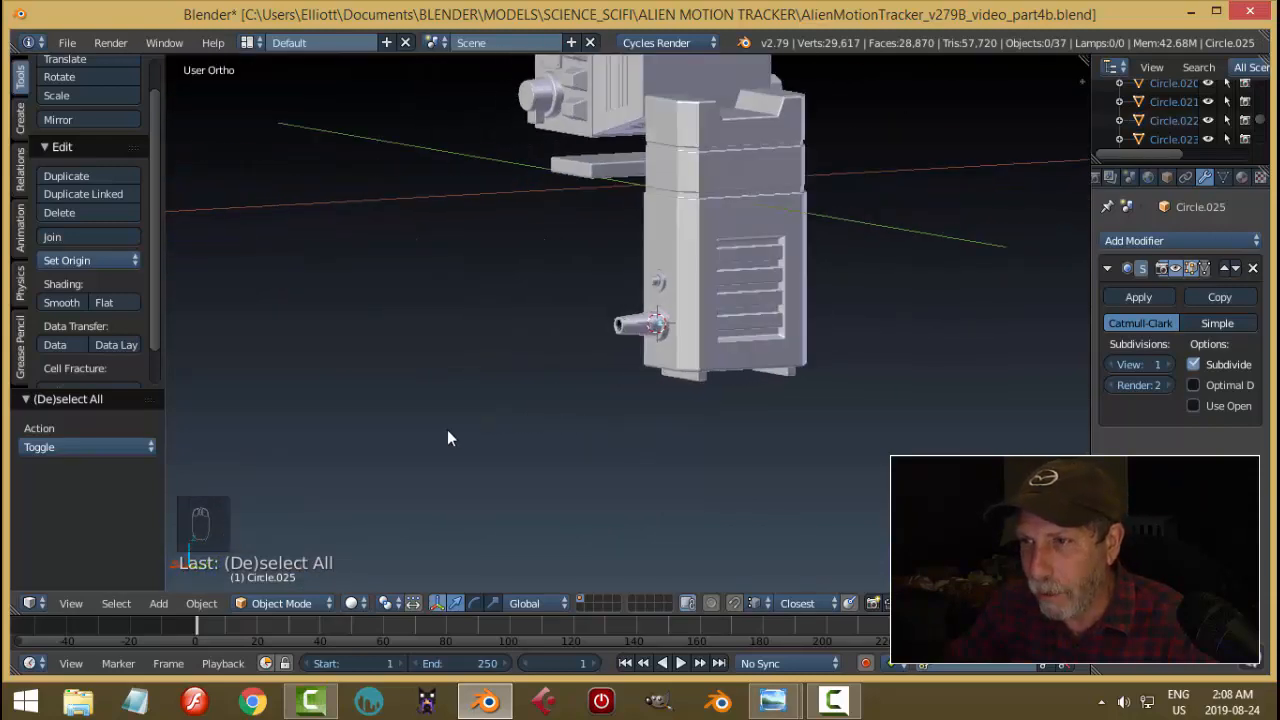
{"action": "key", "text": "ctrl+s"}
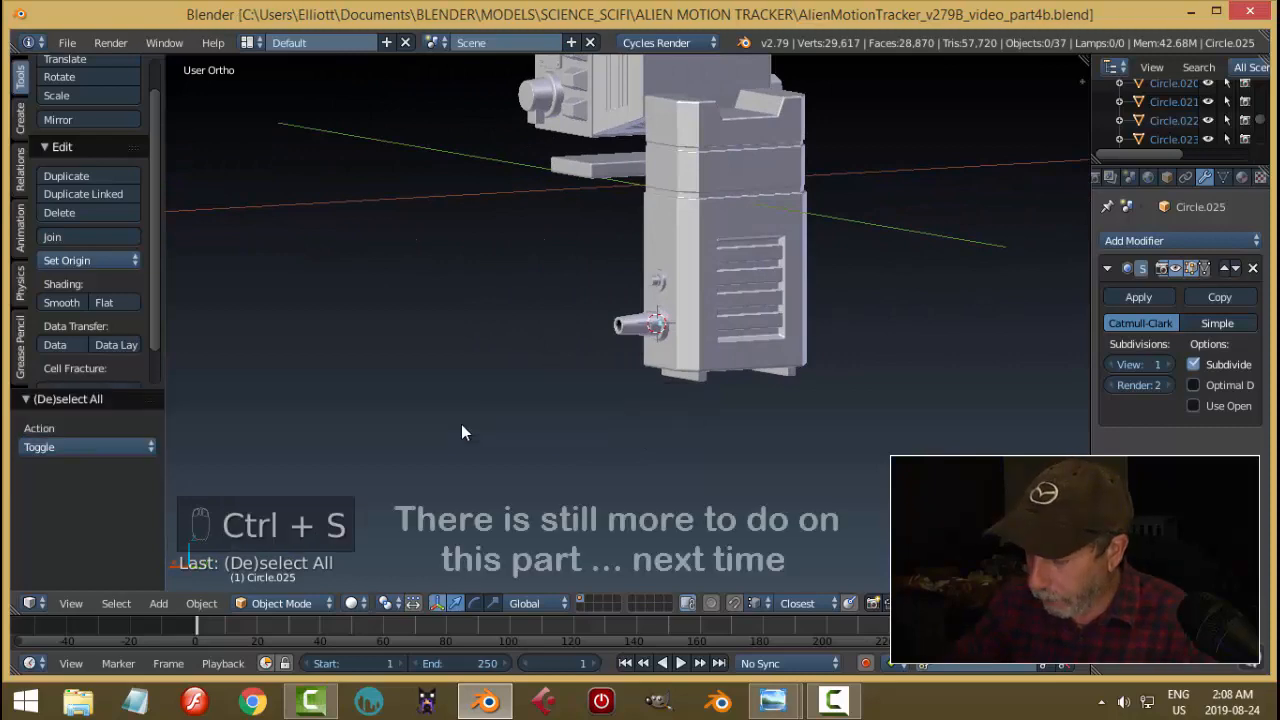
In back view, select the handle's body pieces with both side connectors and shift them slightly along negative X.
{"action": "key", "text": "ctrl+KP_1"}
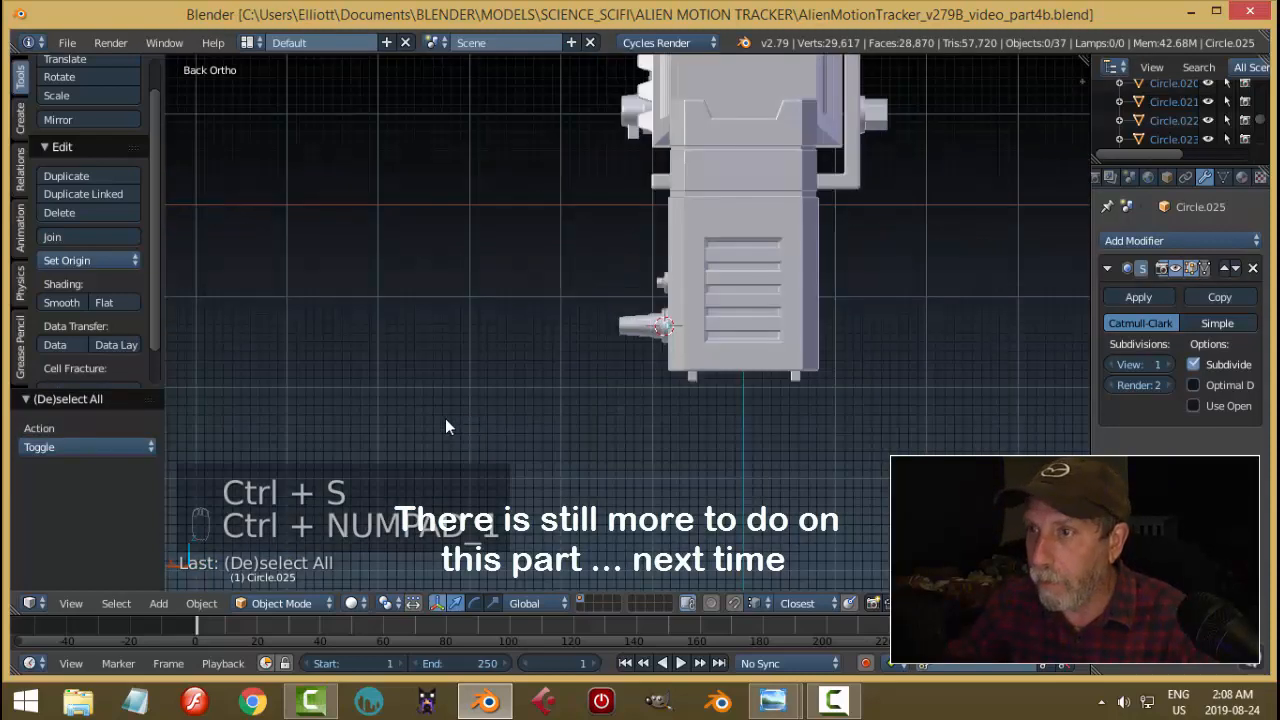
{"action": "scroll", "coordinate": [602, 468], "scroll_direction": "up", "scroll_amount": 2}
{"action": "scroll", "coordinate": [602, 470], "scroll_direction": "up", "scroll_amount": 3}
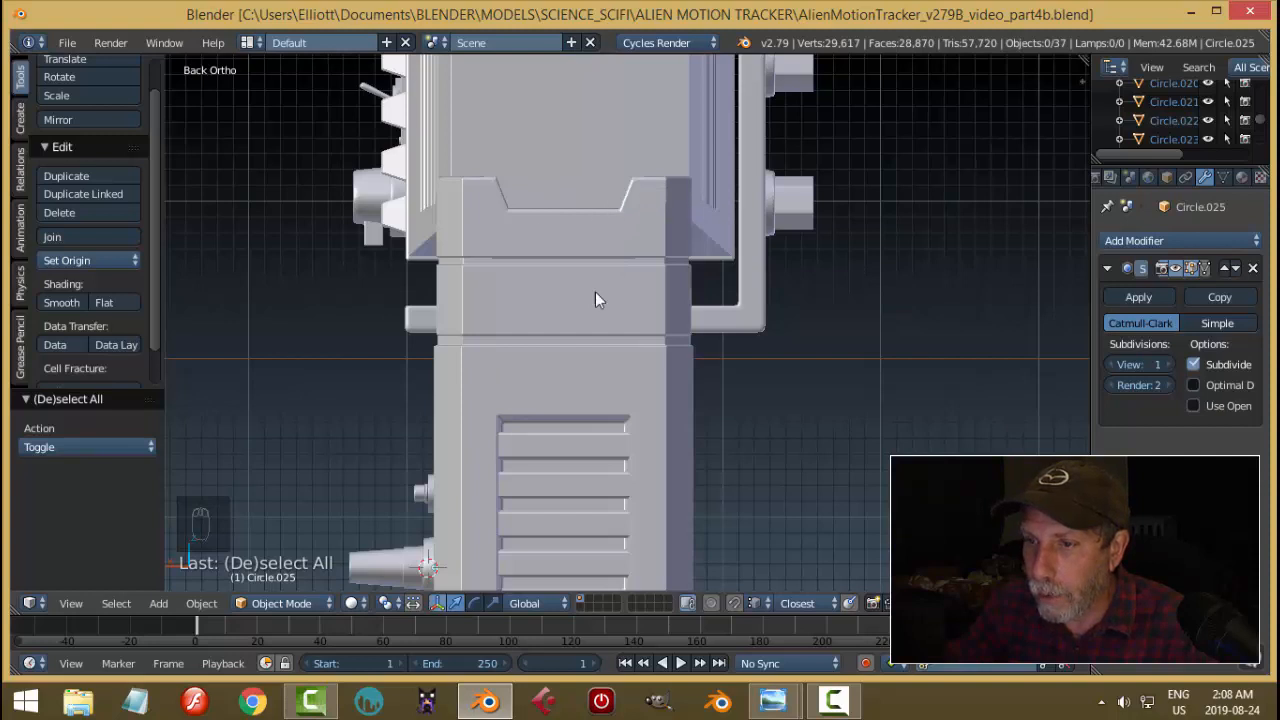
{"action": "right_click", "coordinate": [420, 496]}
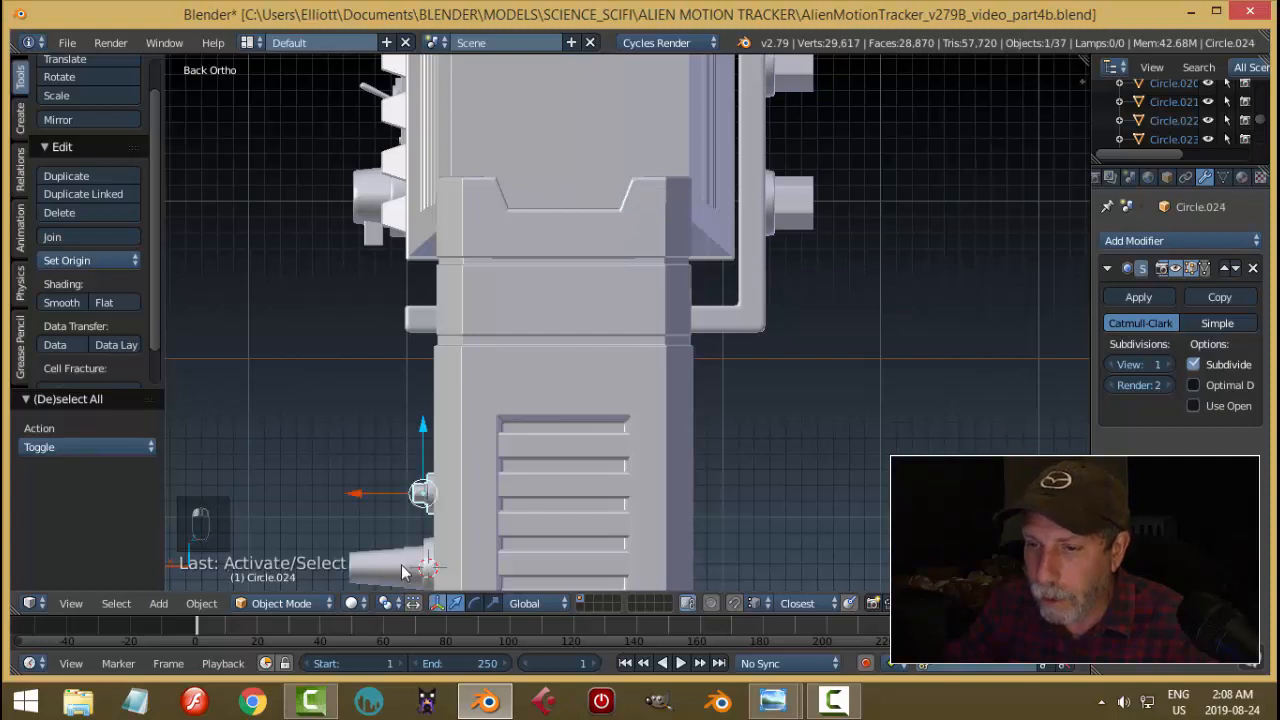
{"action": "right_click", "coordinate": [558, 398], "text": "shift"}
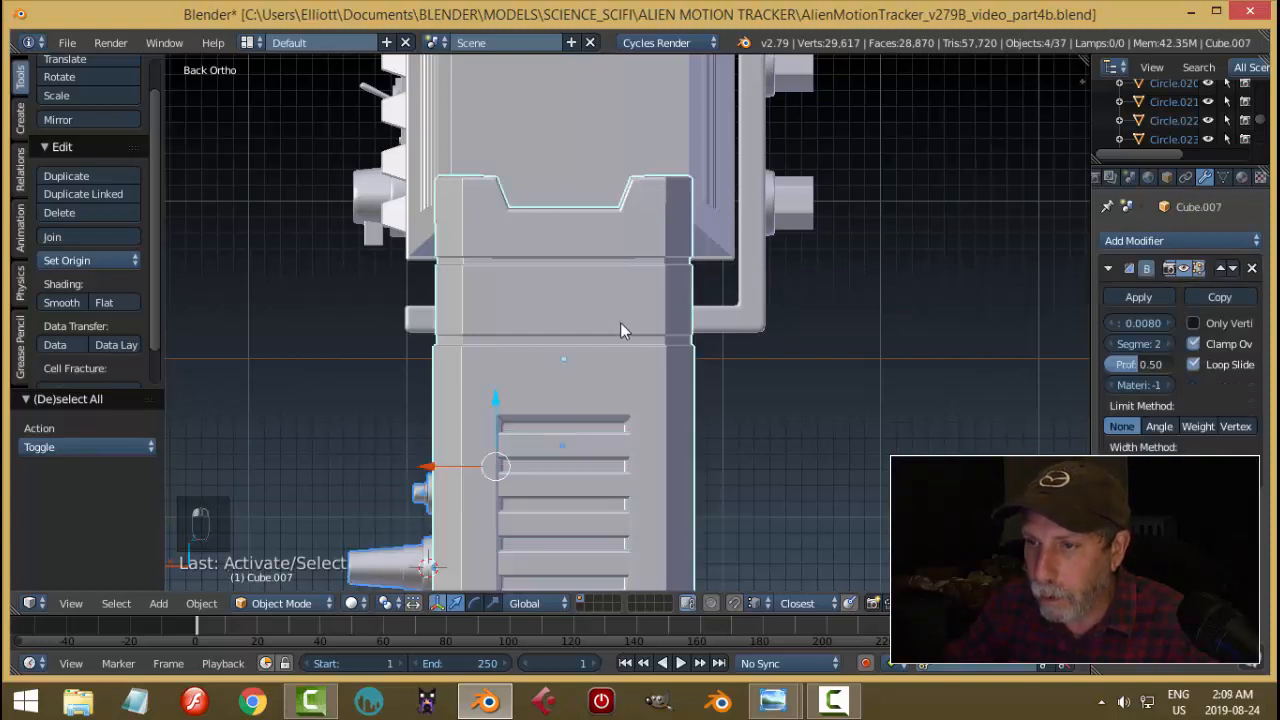
{"action": "left_click_drag", "start_coordinate": [427, 466], "coordinate": [434, 467]}
{"action": "key", "text": "a"}
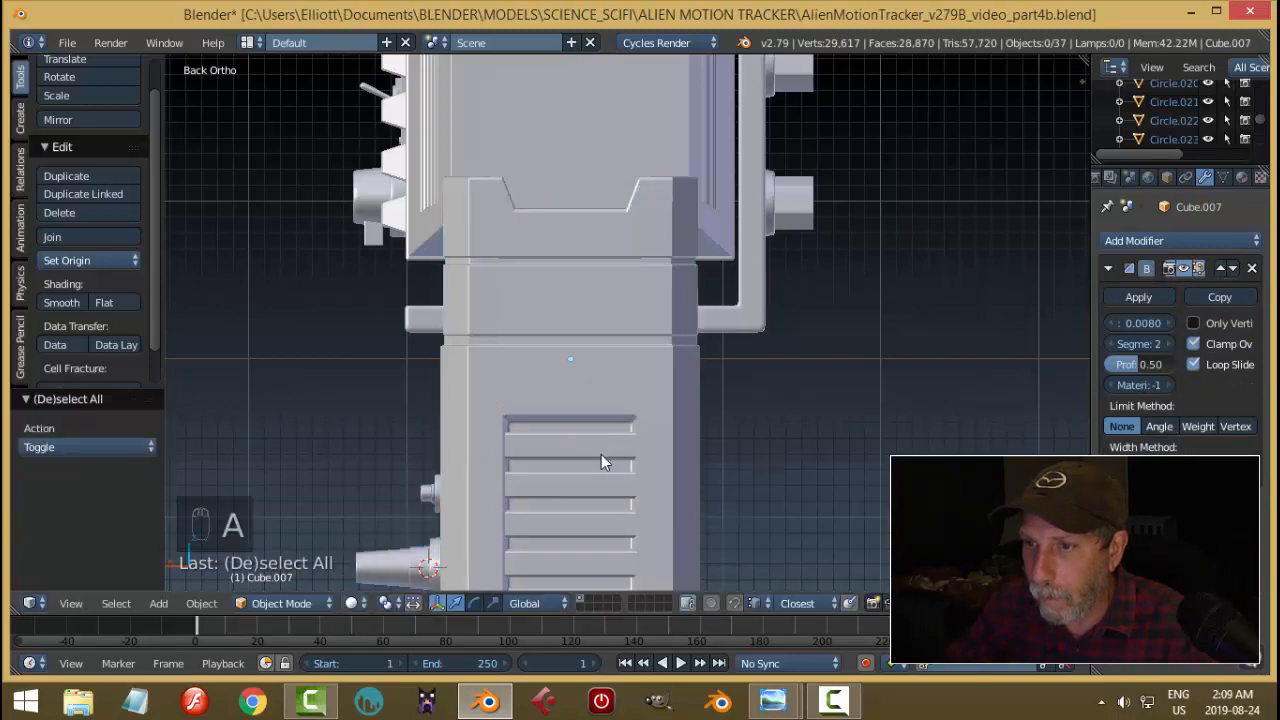
Angle the view to show the whole motion tracker, save the file and render the viewport as an image.
{"action": "scroll", "coordinate": [600, 454], "scroll_direction": "down", "scroll_amount": 4}
{"action": "middle_click_drag", "start_coordinate": [576, 392], "coordinate": [781, 499]}
{"action": "key", "text": "ctrl+s"}
{"action": "left_click", "coordinate": [750, 405]}
{"action": "left_click", "coordinate": [877, 604]}
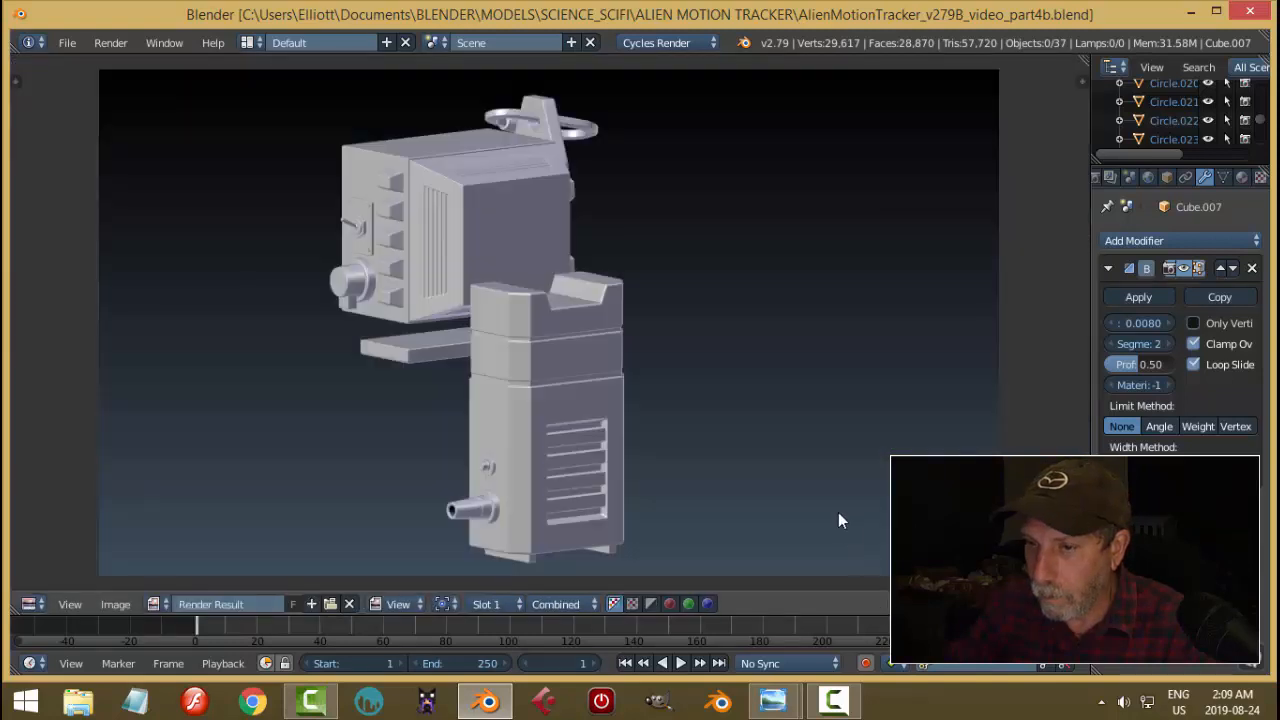